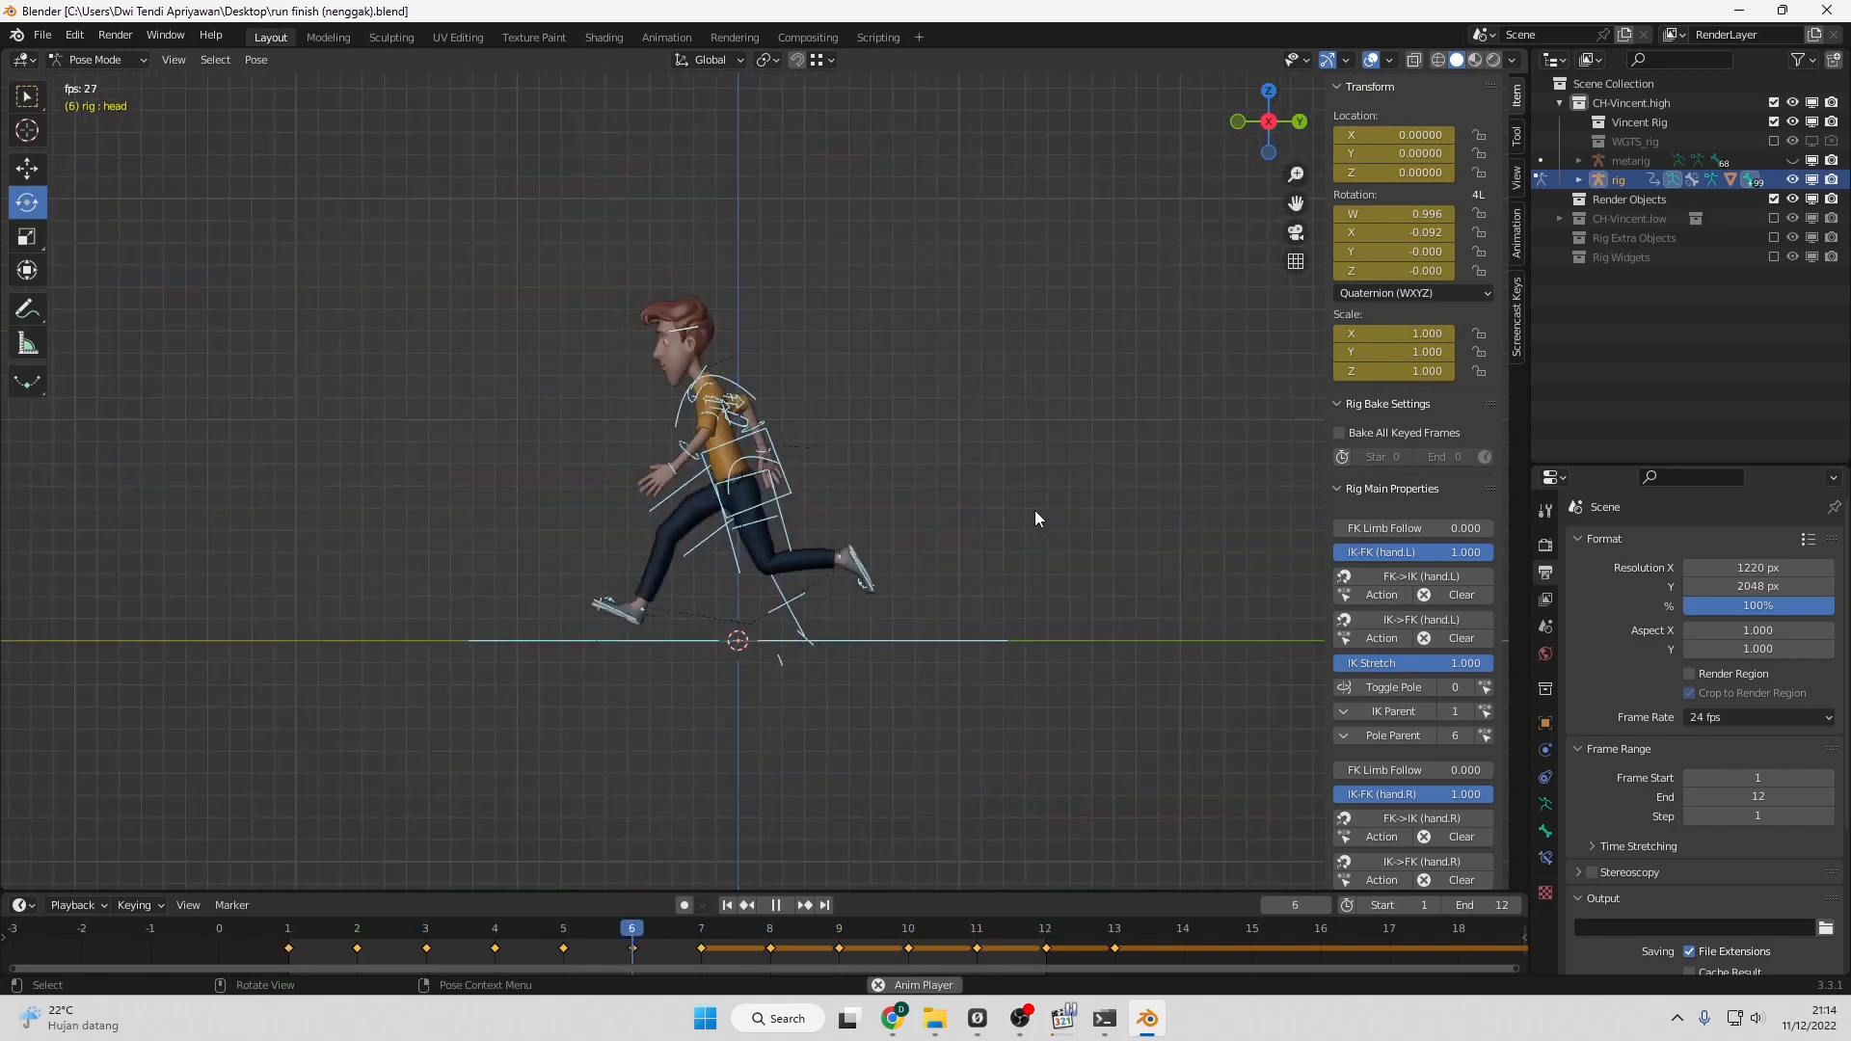
# Examine the finished run cycle playback from the side, viewing the character both up close and from farther away.
pyautogui.scroll(2, 1035, 511)
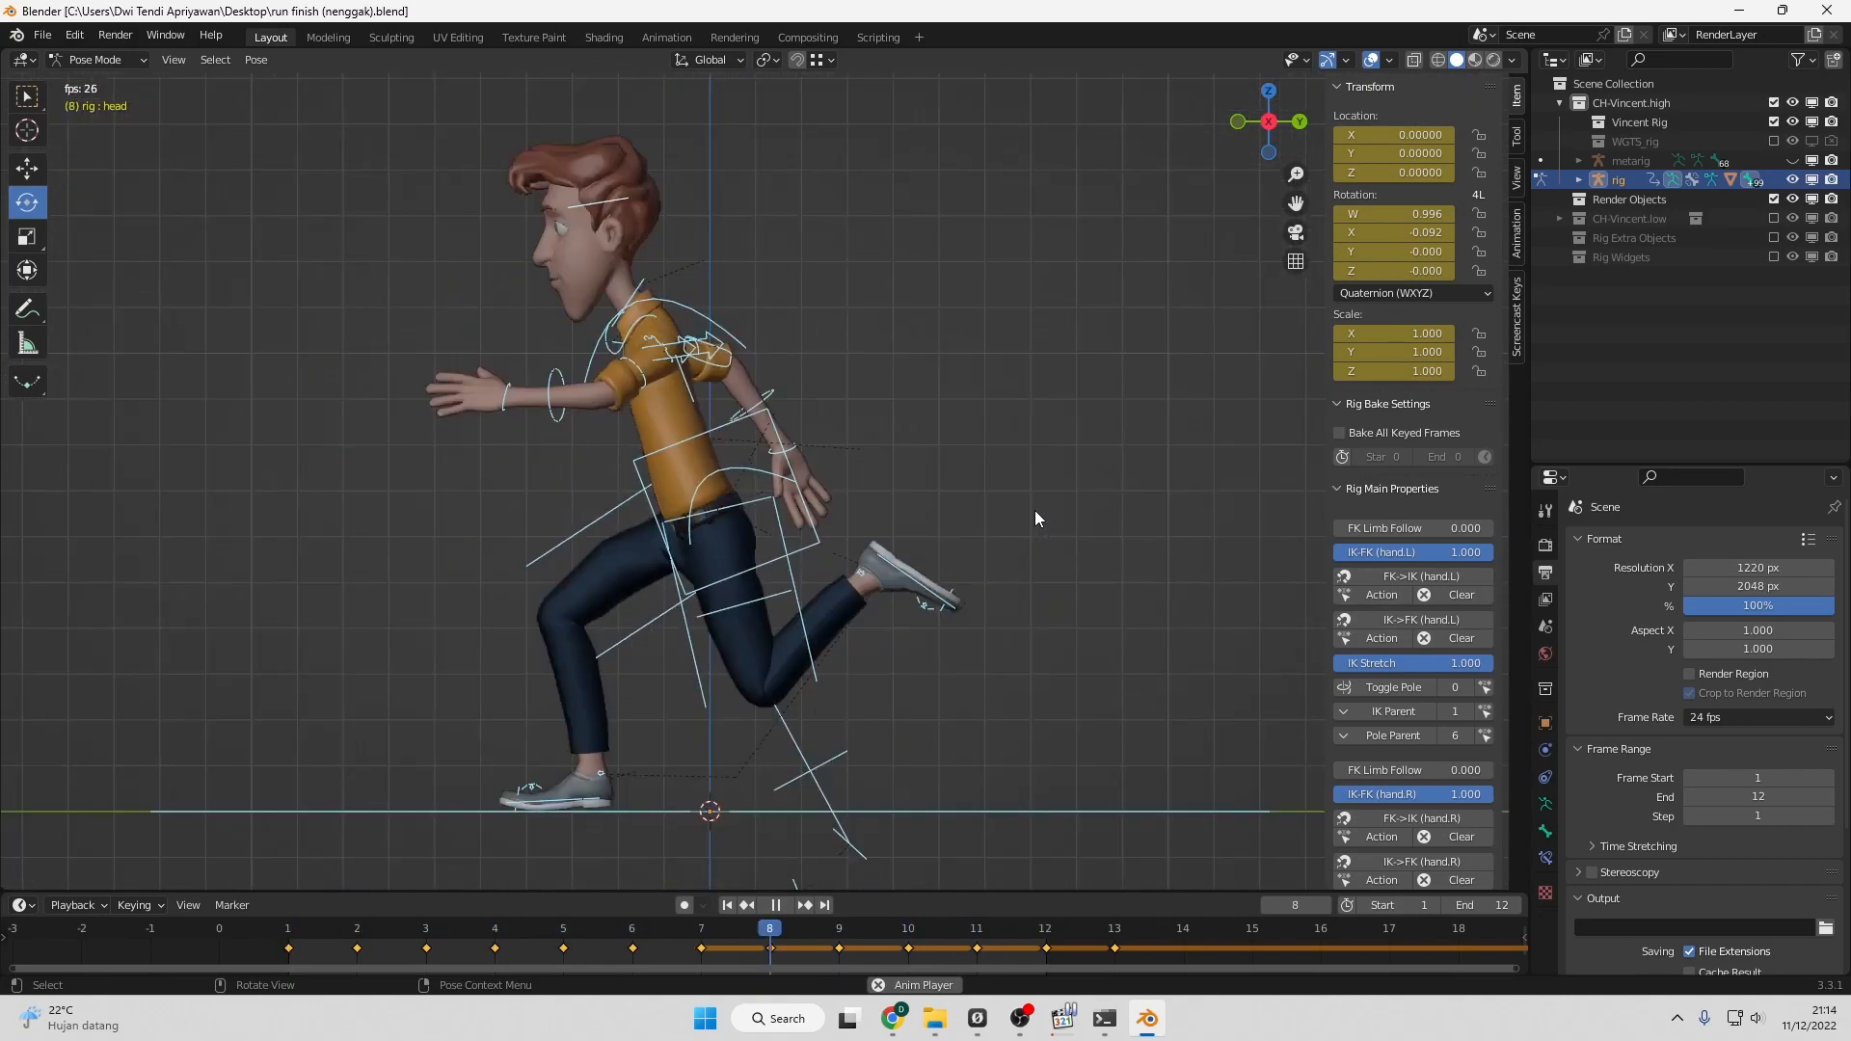
pyautogui.scroll(-5, 1036, 512)
pyautogui.scroll(6, 1034, 505)
pyautogui.scroll(-10, 1034, 501)
pyautogui.scroll(5, 1033, 482)
pyautogui.scroll(2, 1033, 482)
pyautogui.scroll(-5, 1032, 479)
pyautogui.scroll(5, 1033, 476)
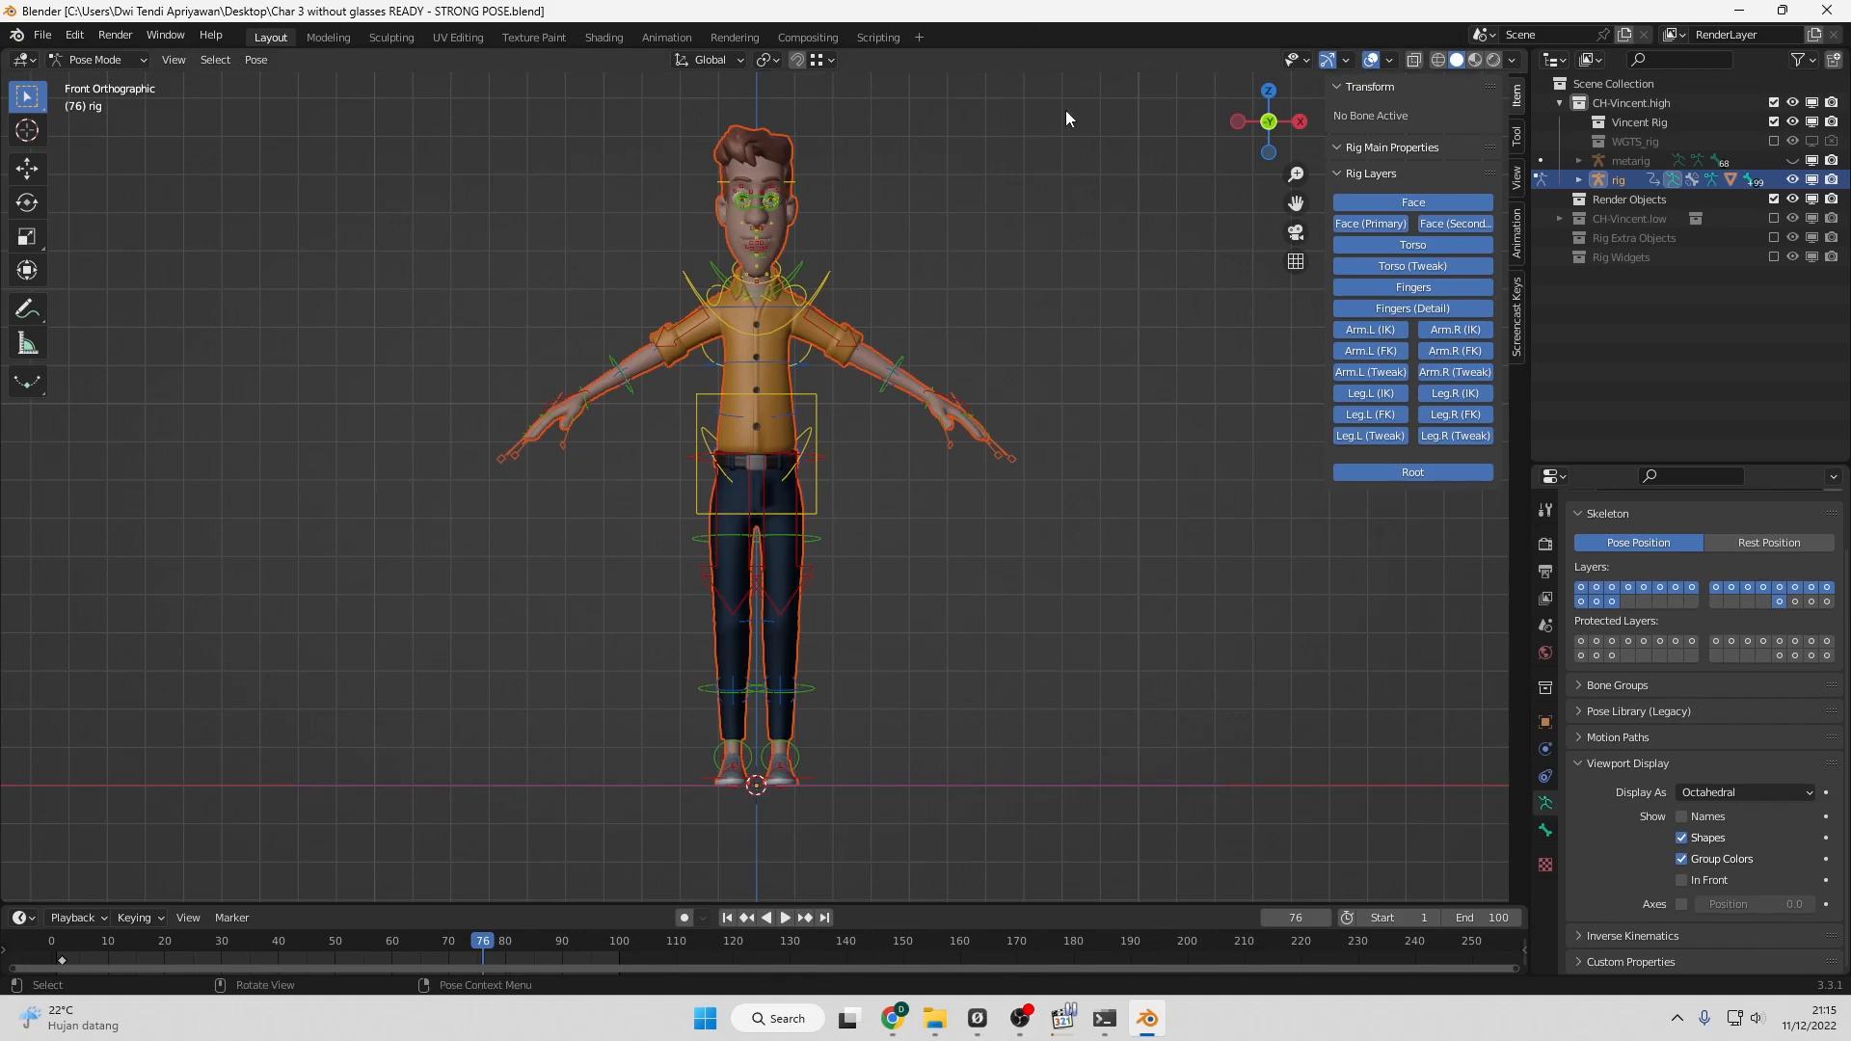
# In front view, hide the rig's Face (Primary), Face (Secondary), Torso (Tweak), and left and right arm and leg Tweak layers.
pyautogui.moveTo(1077, 345); pyautogui.dragTo(1032, 366, button='middle')
pyautogui.press('KP_1')
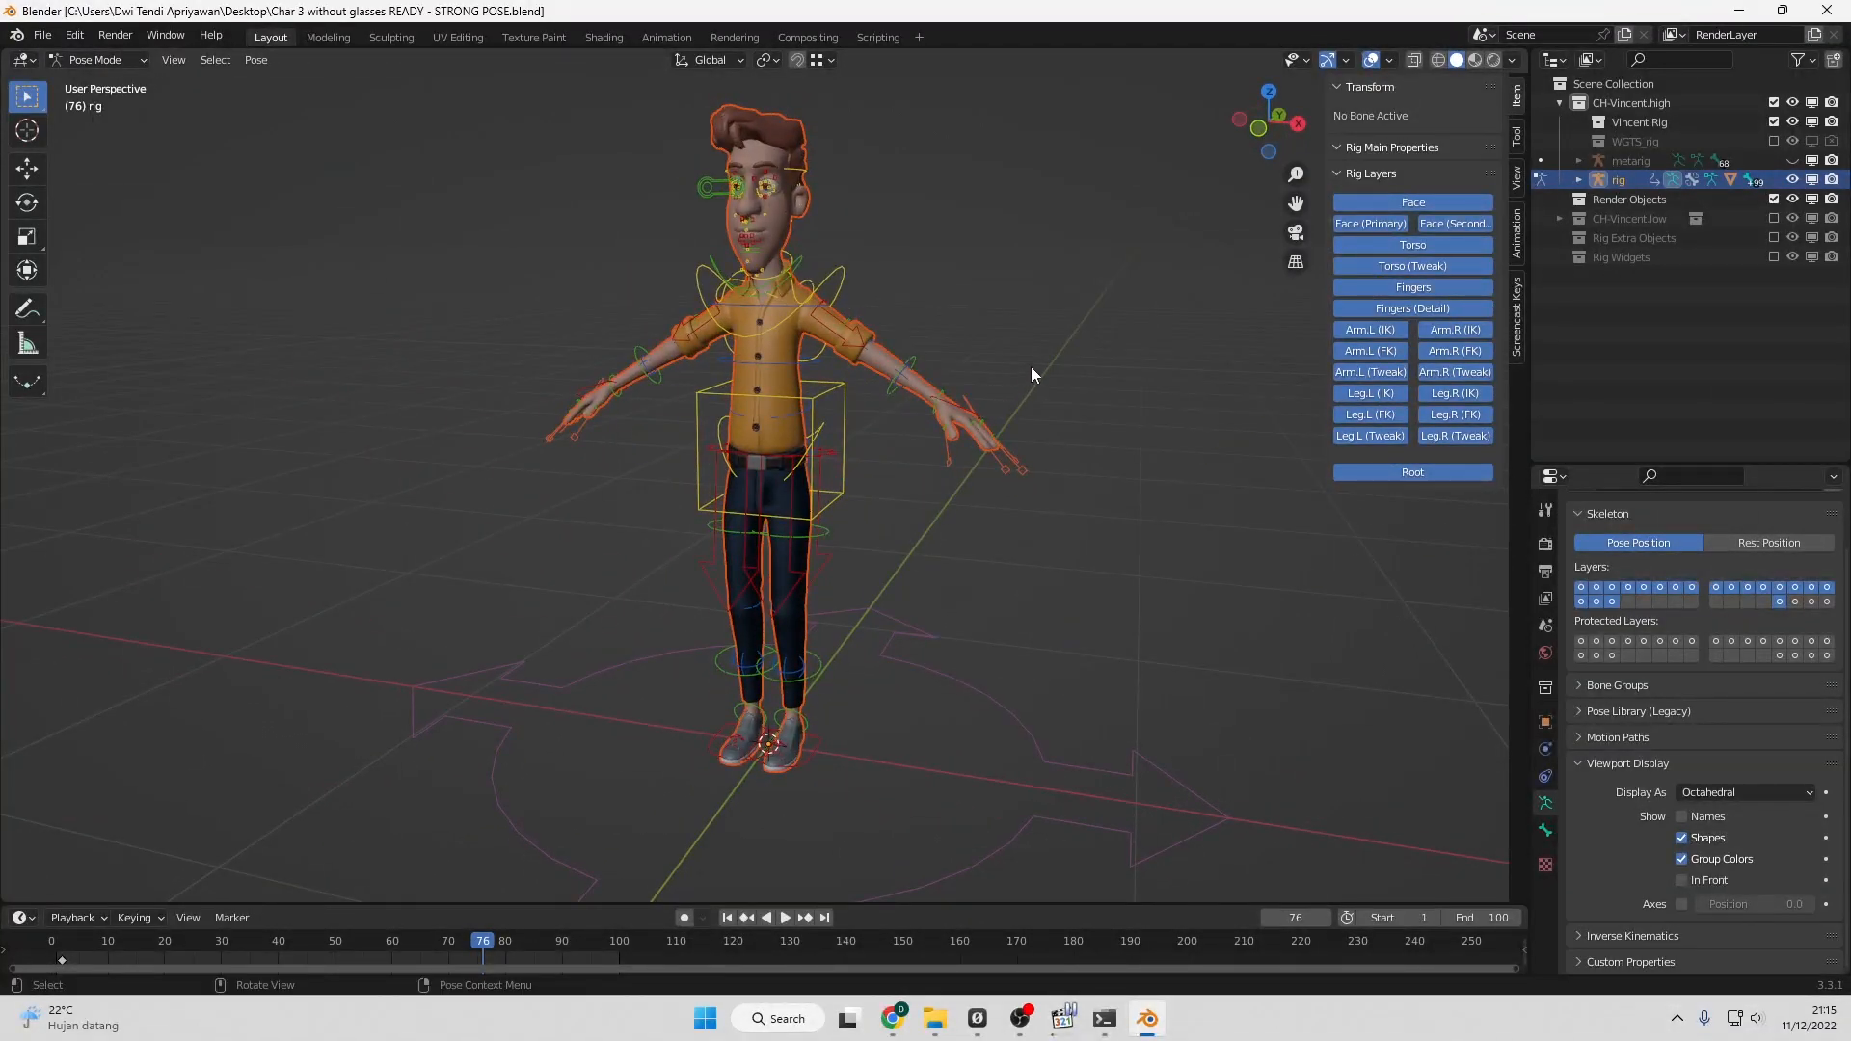
pyautogui.press('KP_1')
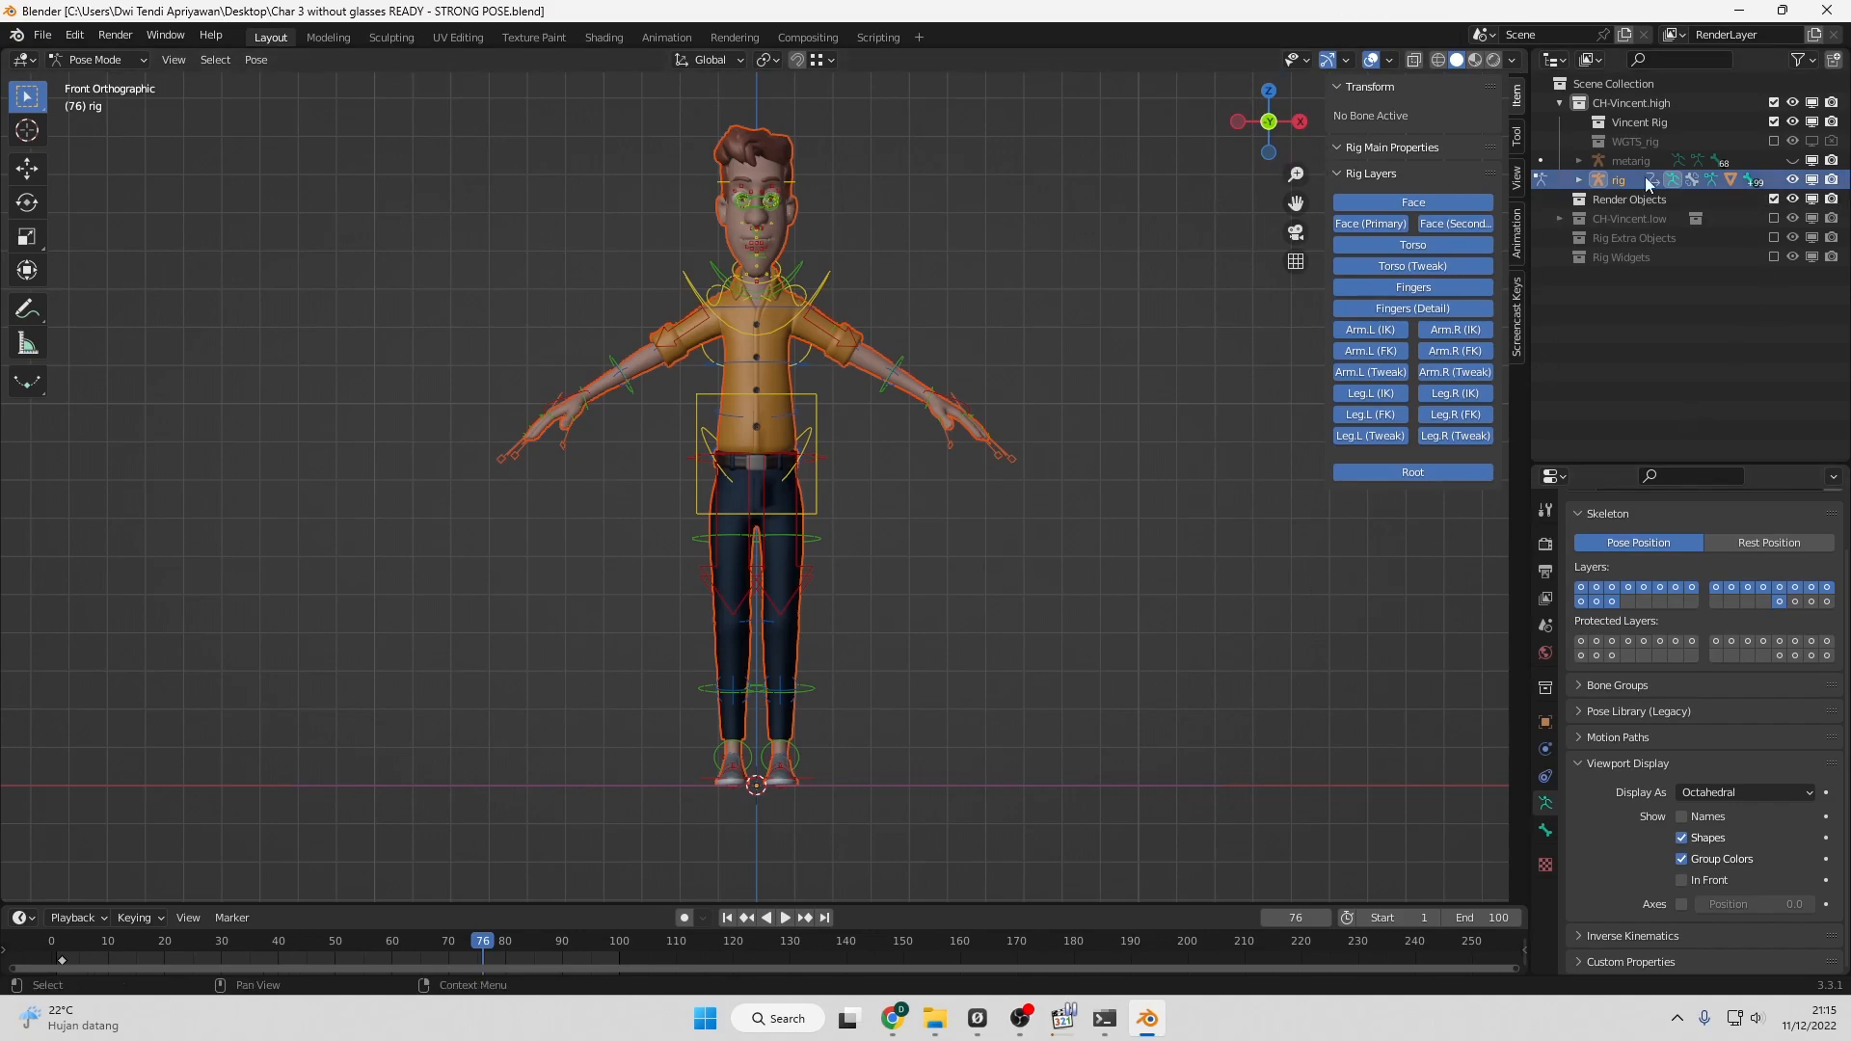
pyautogui.click(1381, 224)
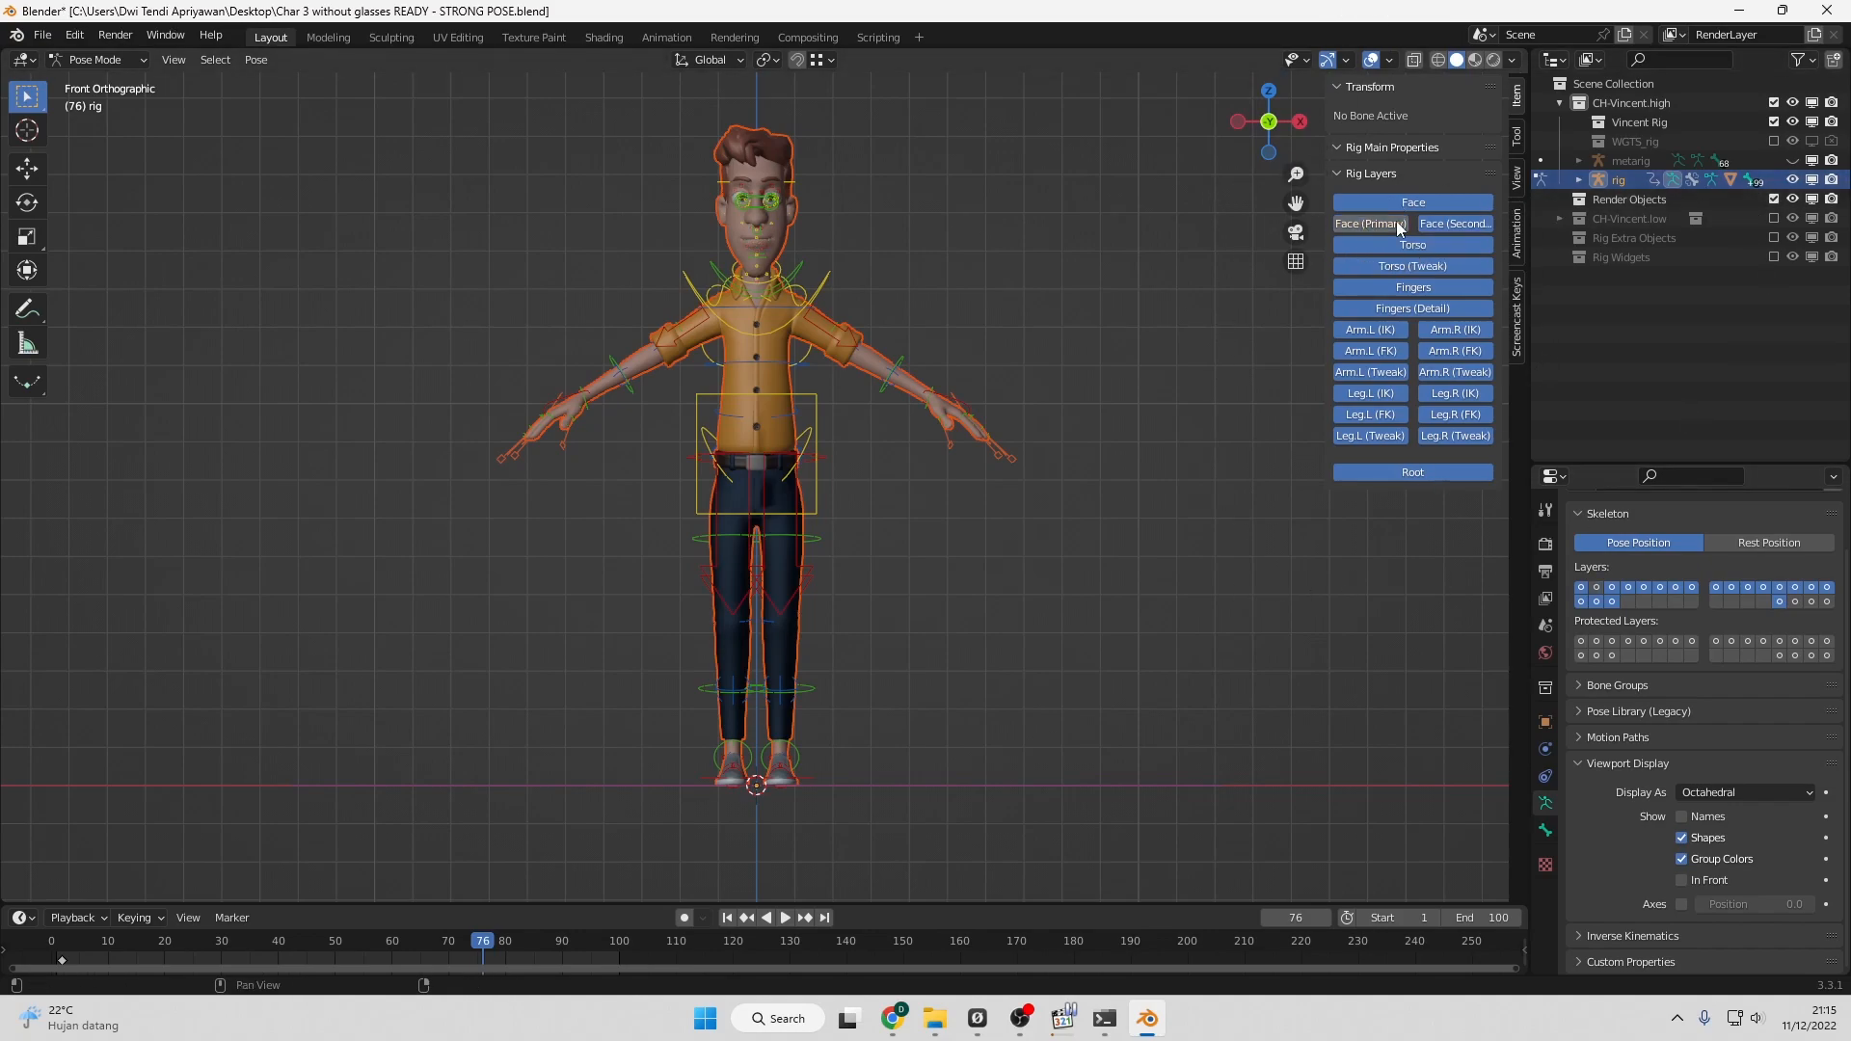
pyautogui.click(1435, 223)
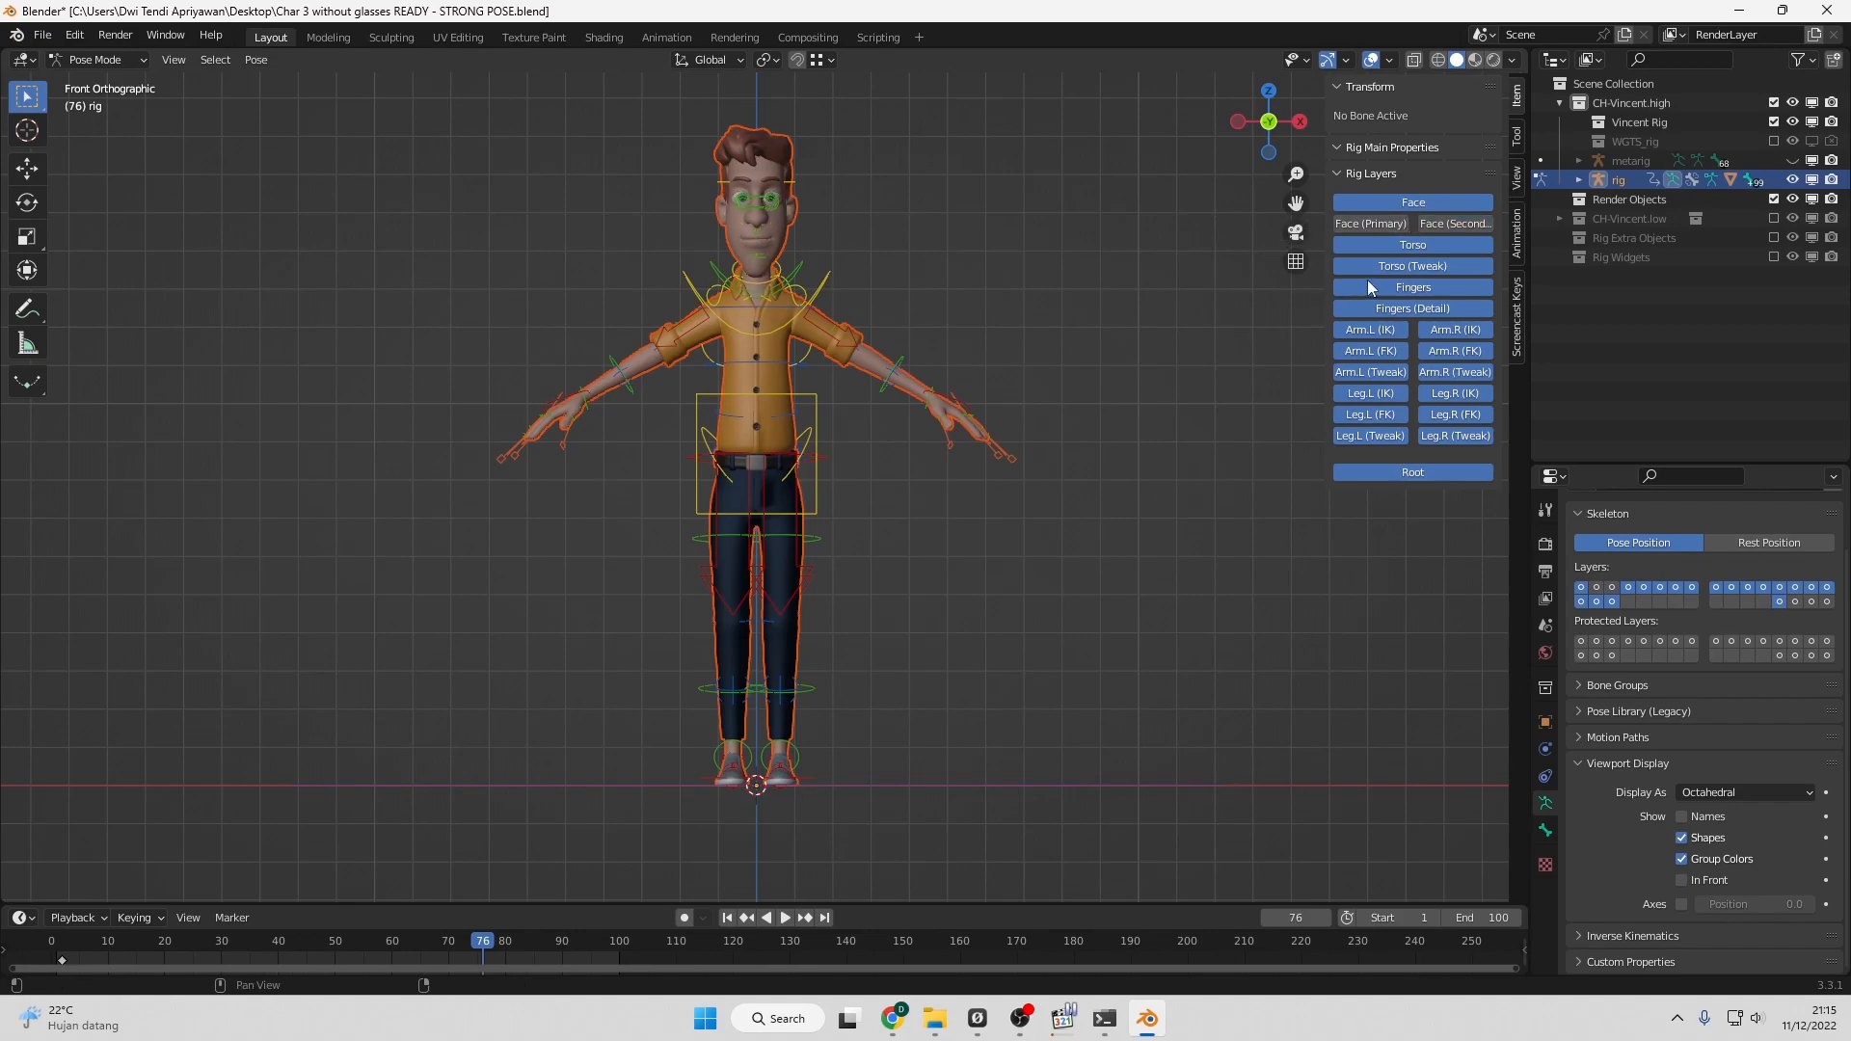
pyautogui.click(1404, 266)
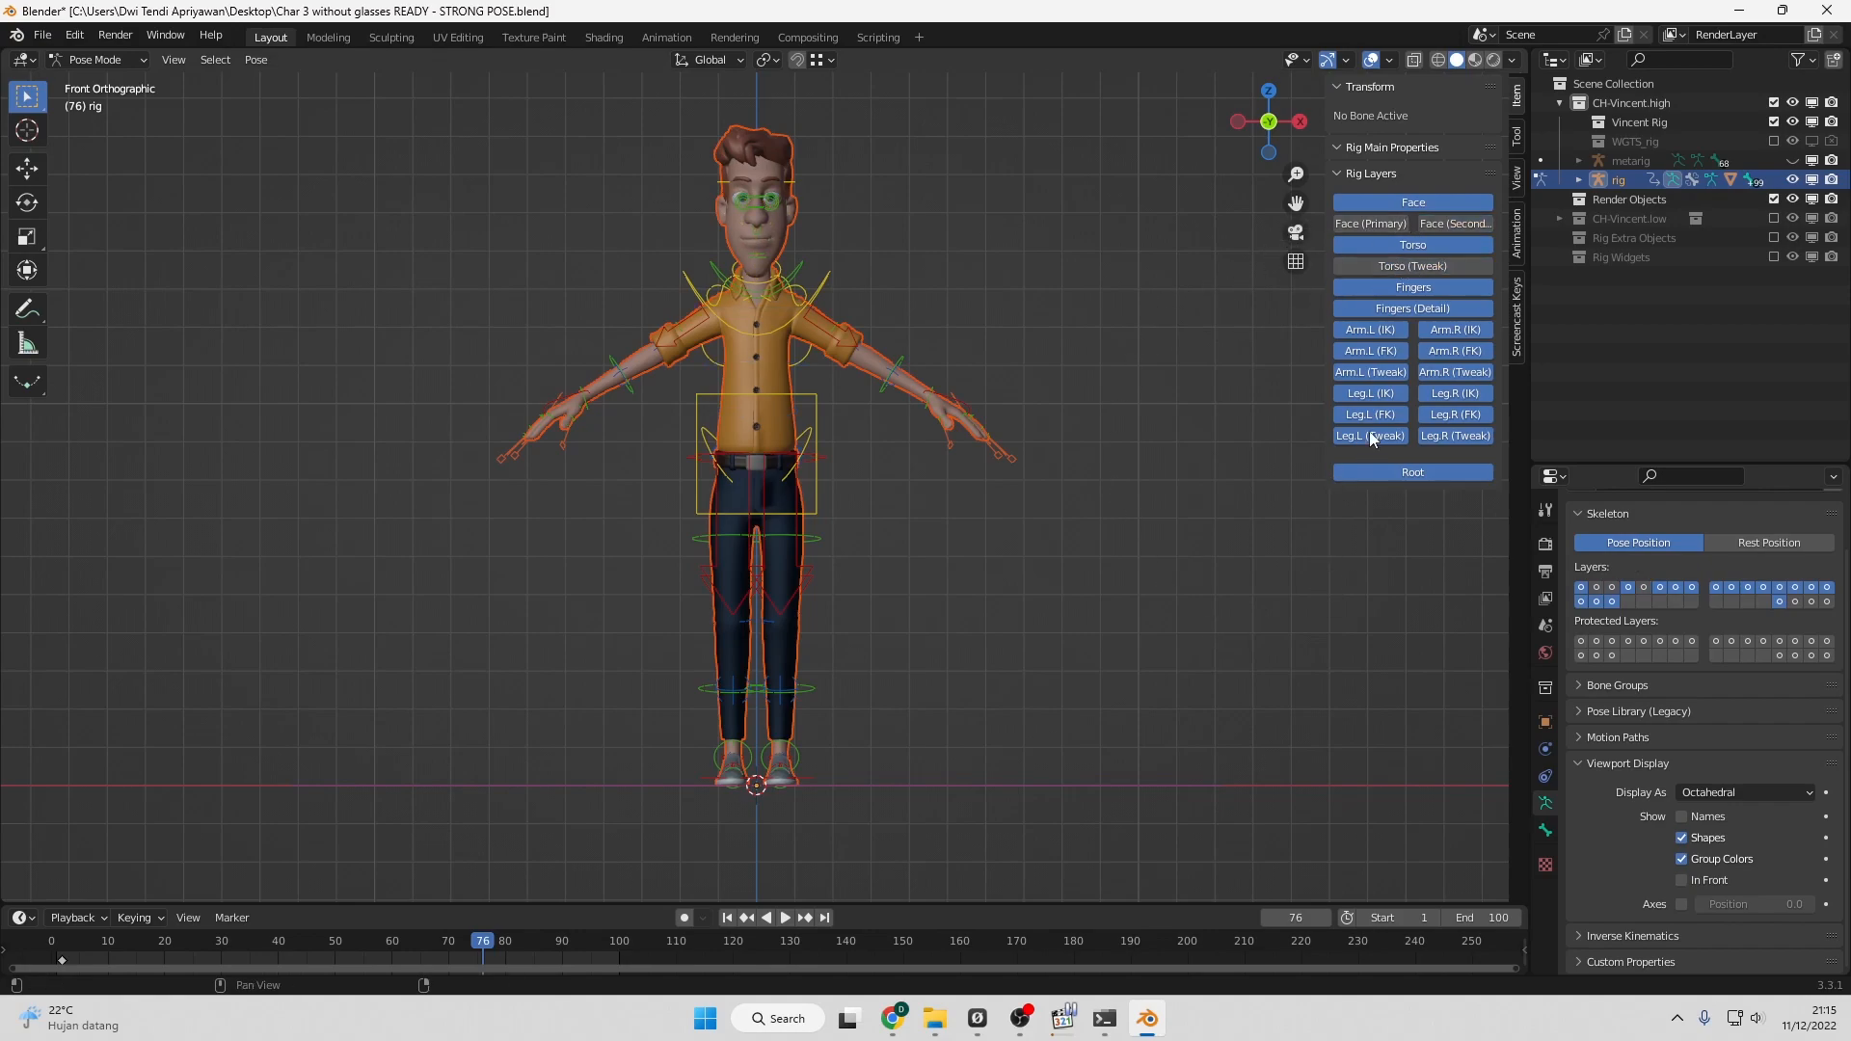
pyautogui.moveTo(1403, 436); pyautogui.dragTo(1433, 436)
pyautogui.click(1455, 376)
pyautogui.click(1379, 370)
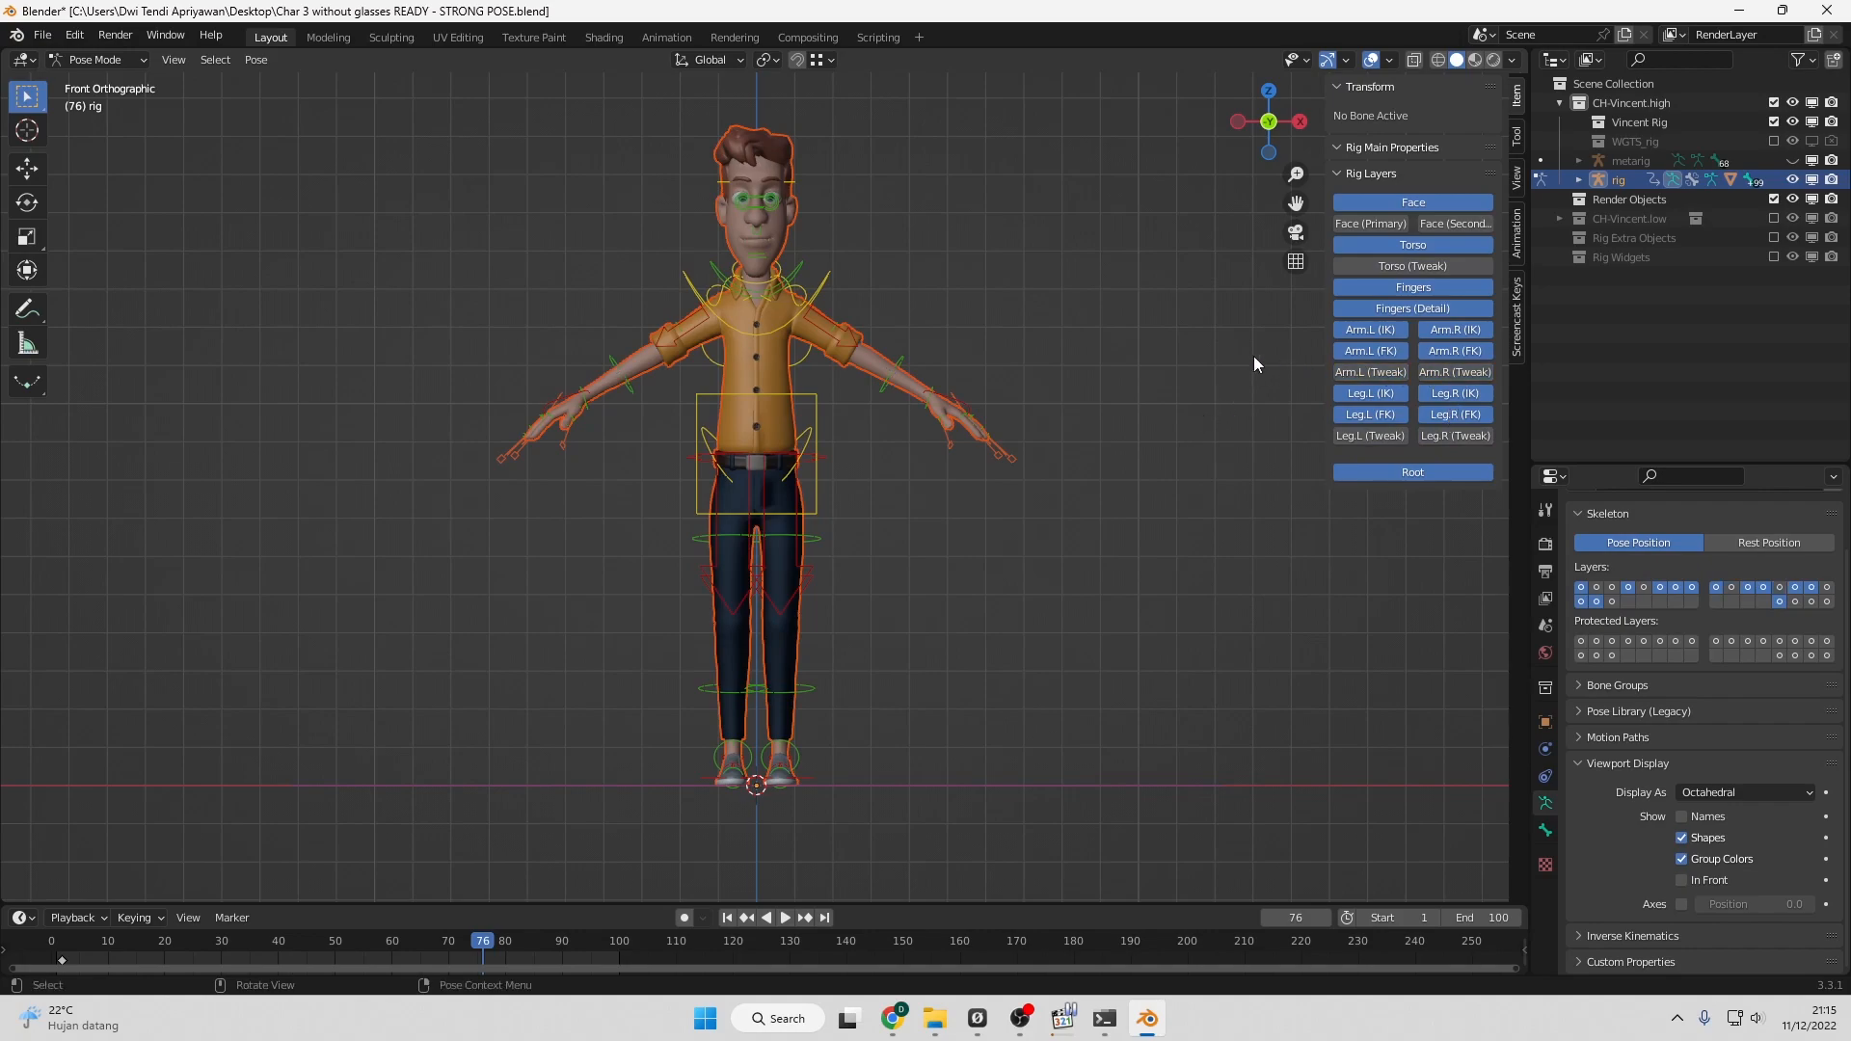
# Hide the rig's Fingers, Fingers (Detail), left and right Leg FK, and left and right Arm IK layers.
pyautogui.click(1387, 304)
pyautogui.click(1398, 287)
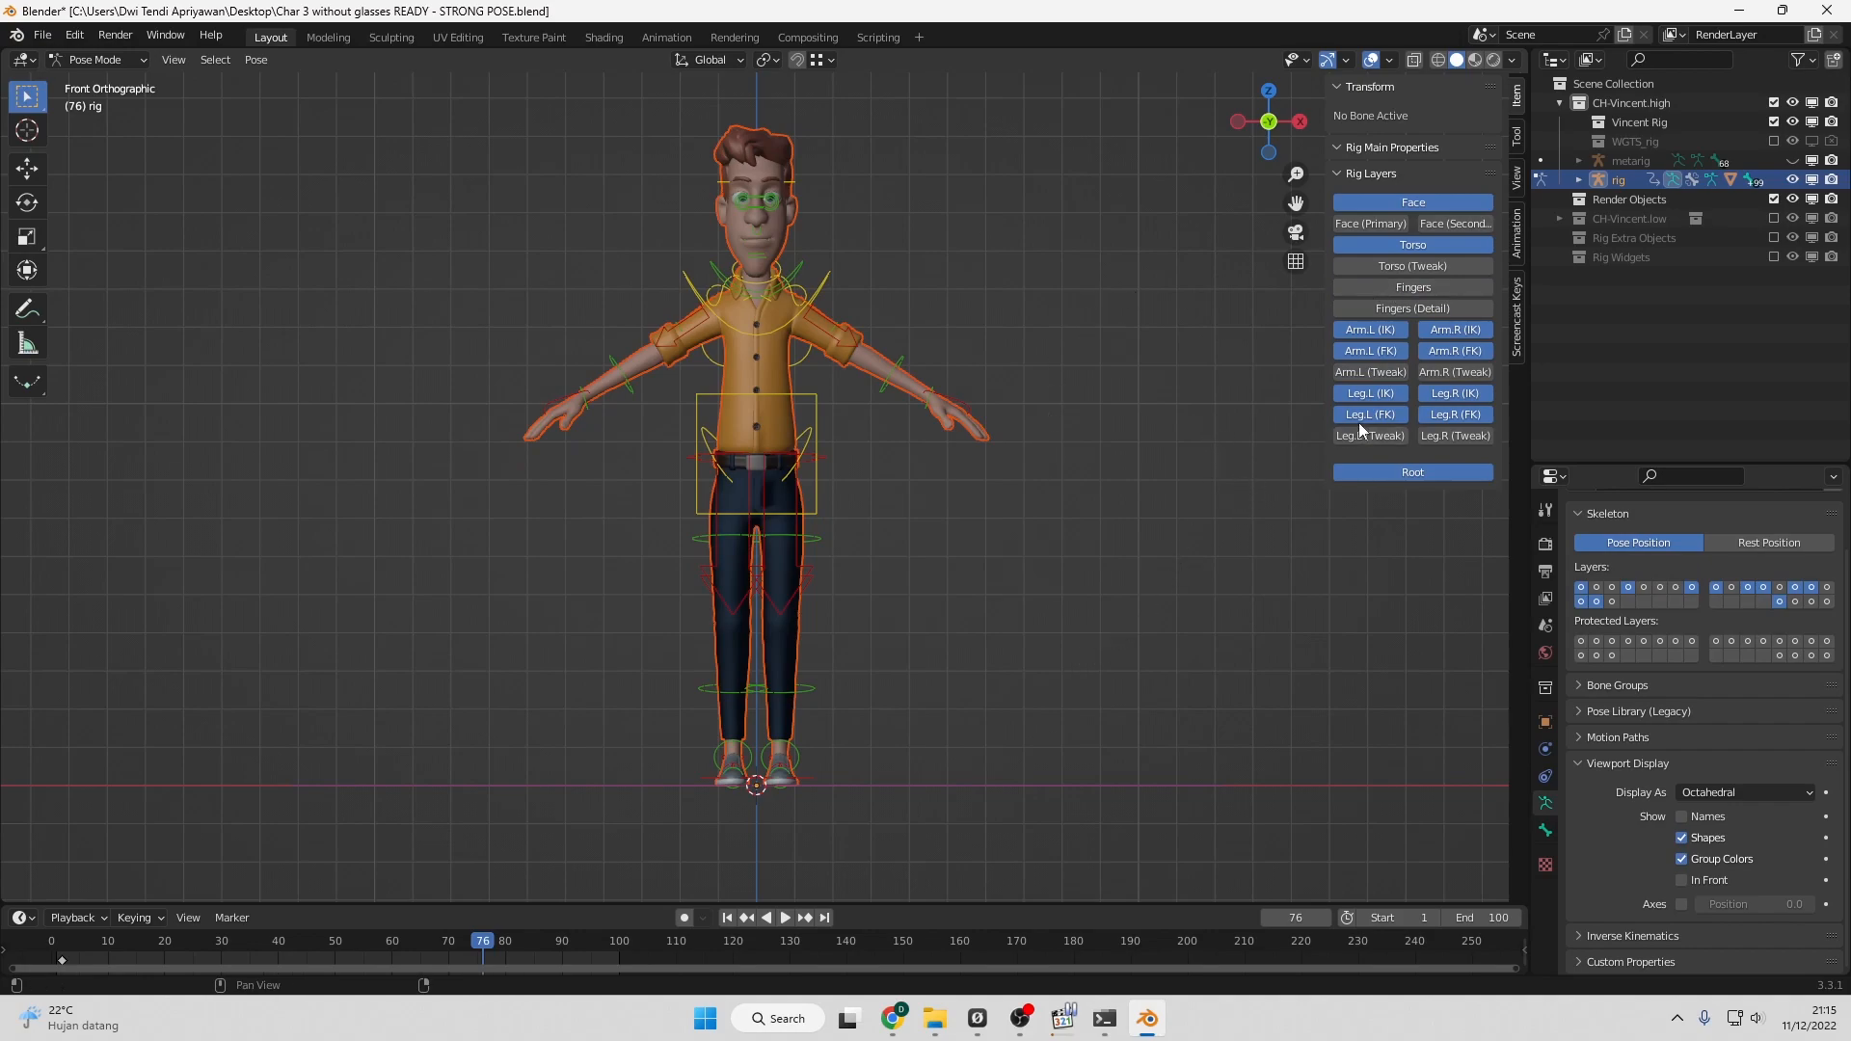
pyautogui.moveTo(1369, 416); pyautogui.dragTo(1437, 410)
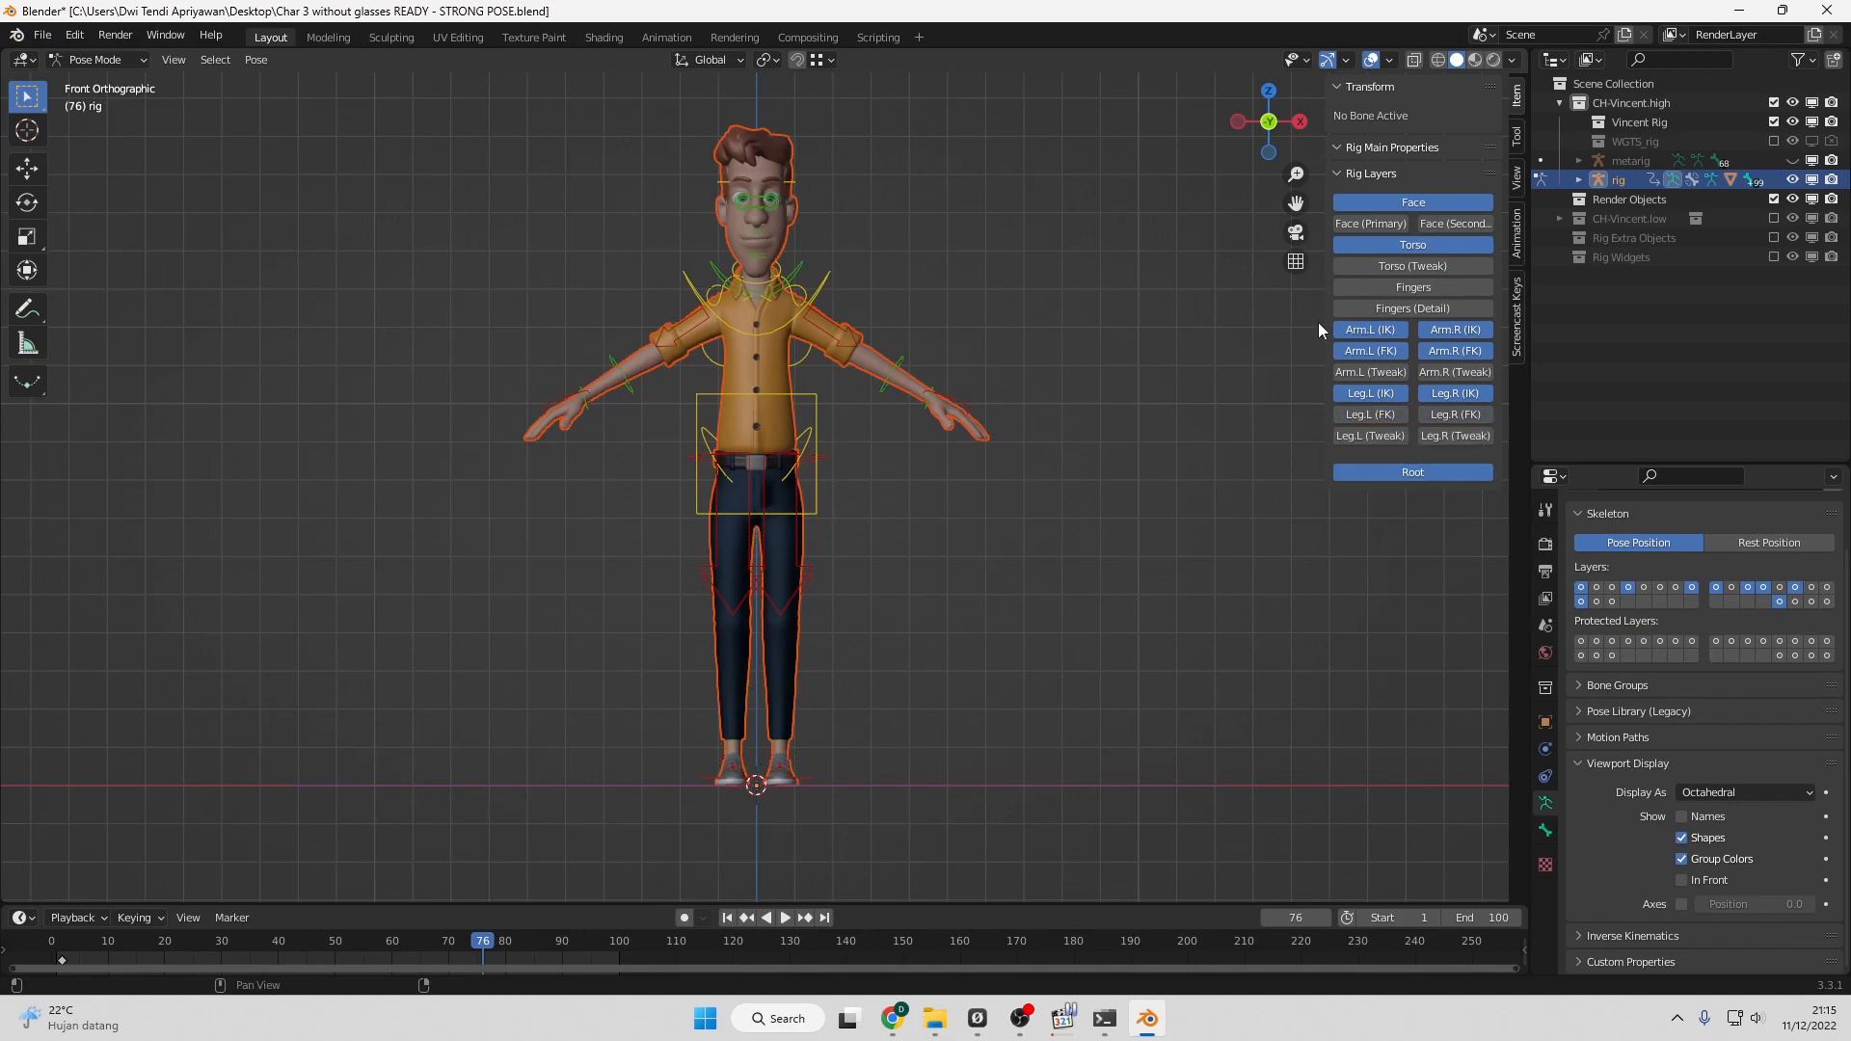
pyautogui.click(1377, 329)
pyautogui.click(1435, 331)
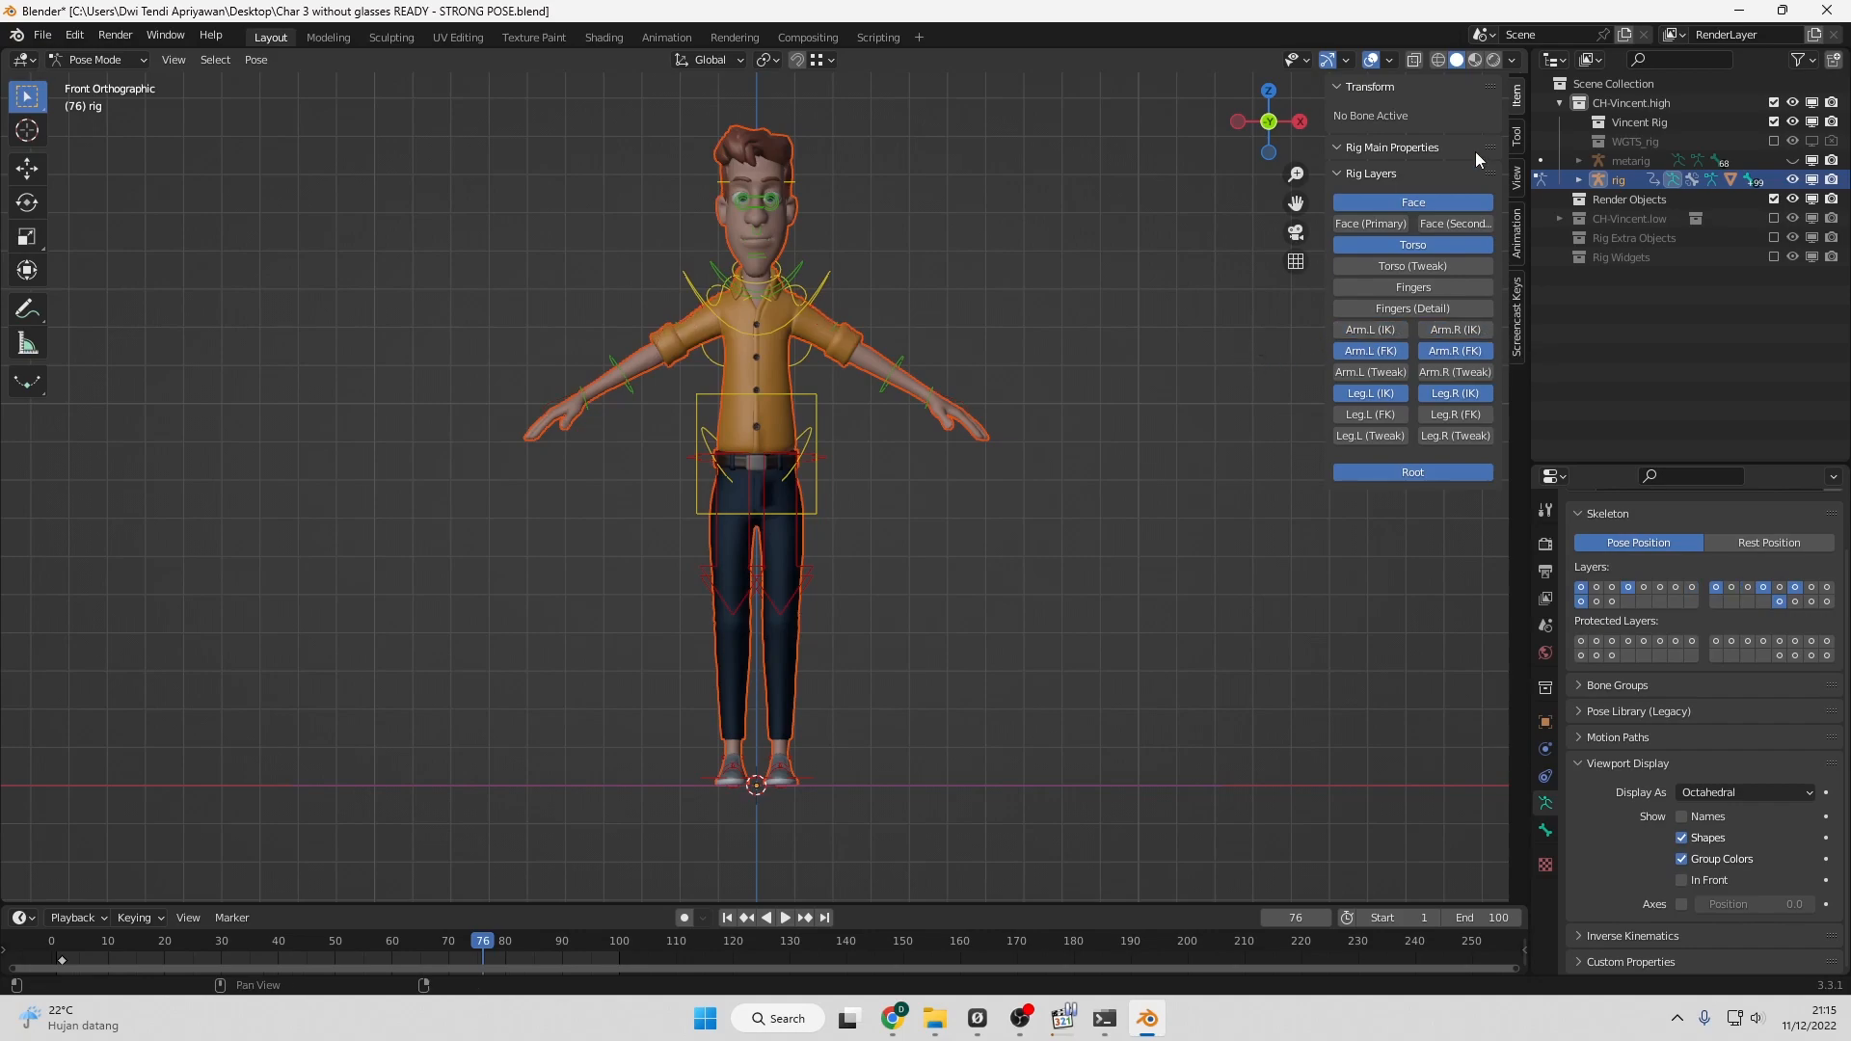
# Turn on the Screencast Keys display for the viewport and return to the rig's item properties.
pyautogui.click(1520, 312)
pyautogui.click(1351, 86)
pyautogui.click(1342, 85)
pyautogui.click(1511, 101)
pyautogui.scroll(1, 1049, 504)
pyautogui.scroll(-1, 1049, 505)
# Switch to Chrome, examine the run cycle key poses chart and the other run cycle reference images, and return to Blender.
pyautogui.click(886, 1024)
pyautogui.click(1490, 17)
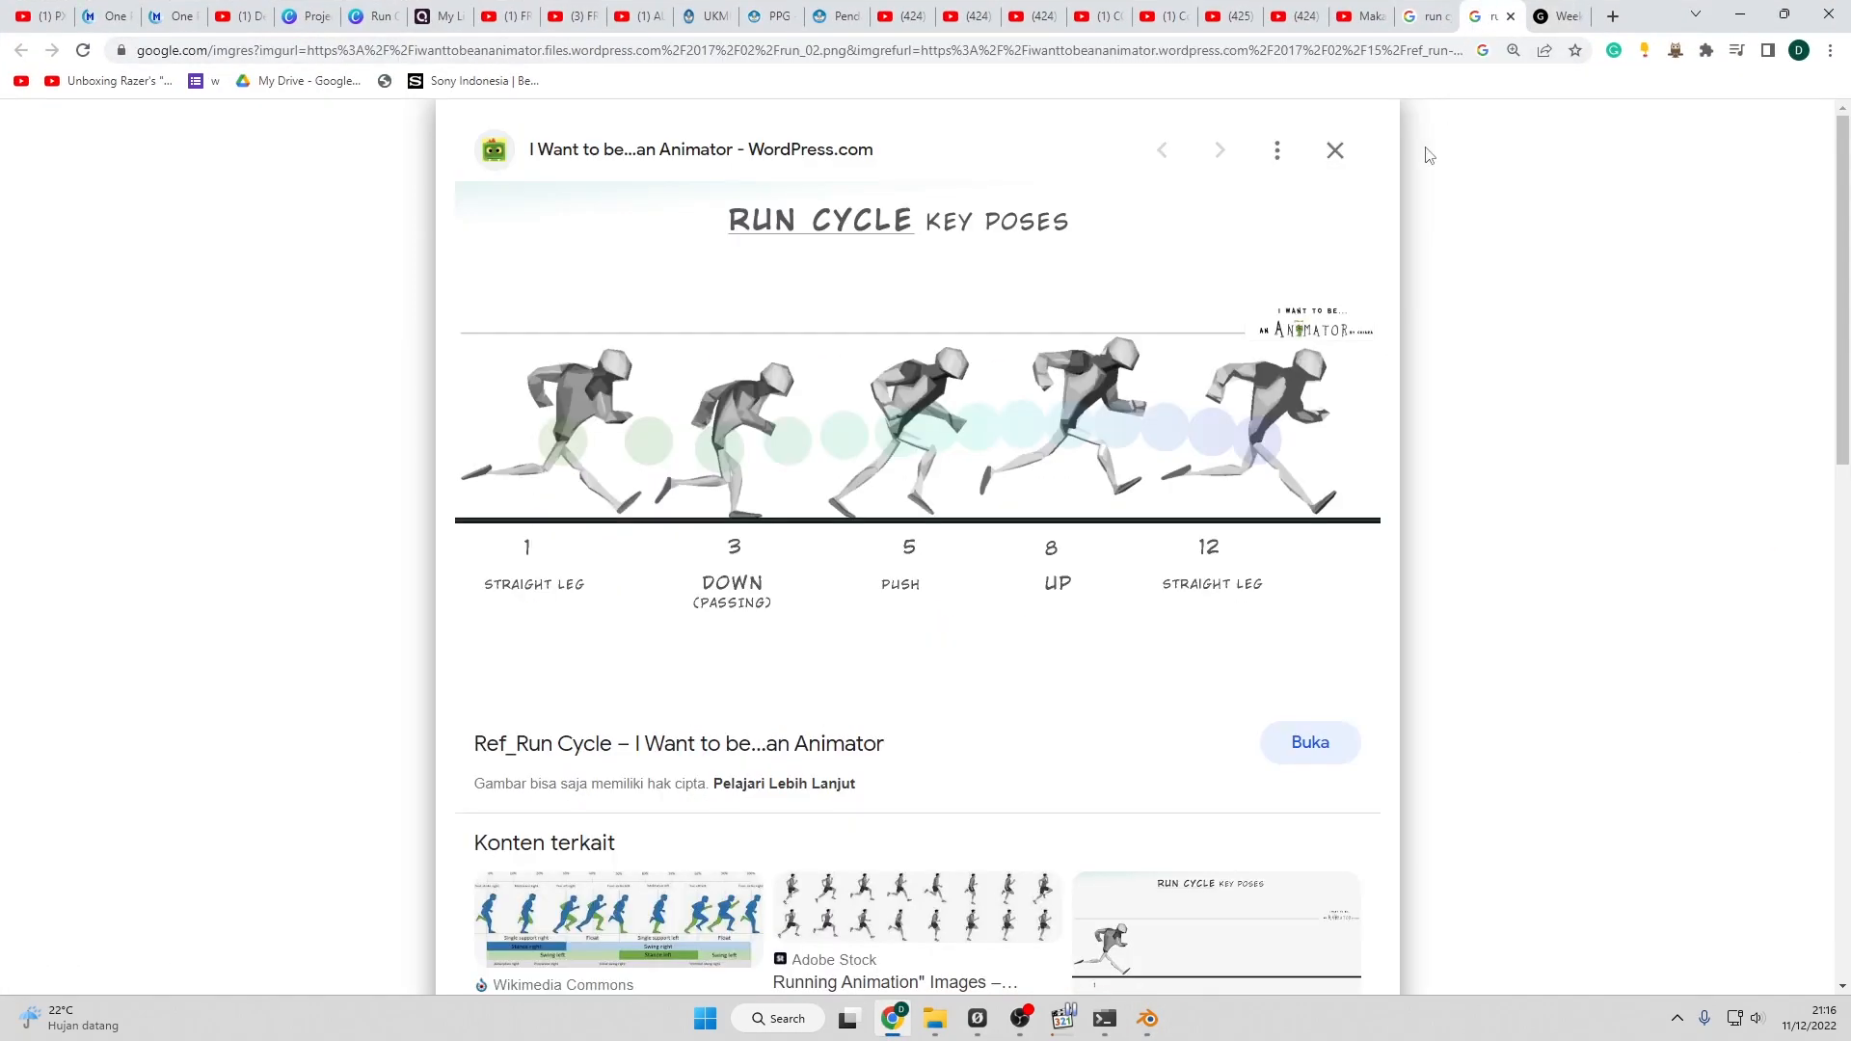
pyautogui.click(1425, 17)
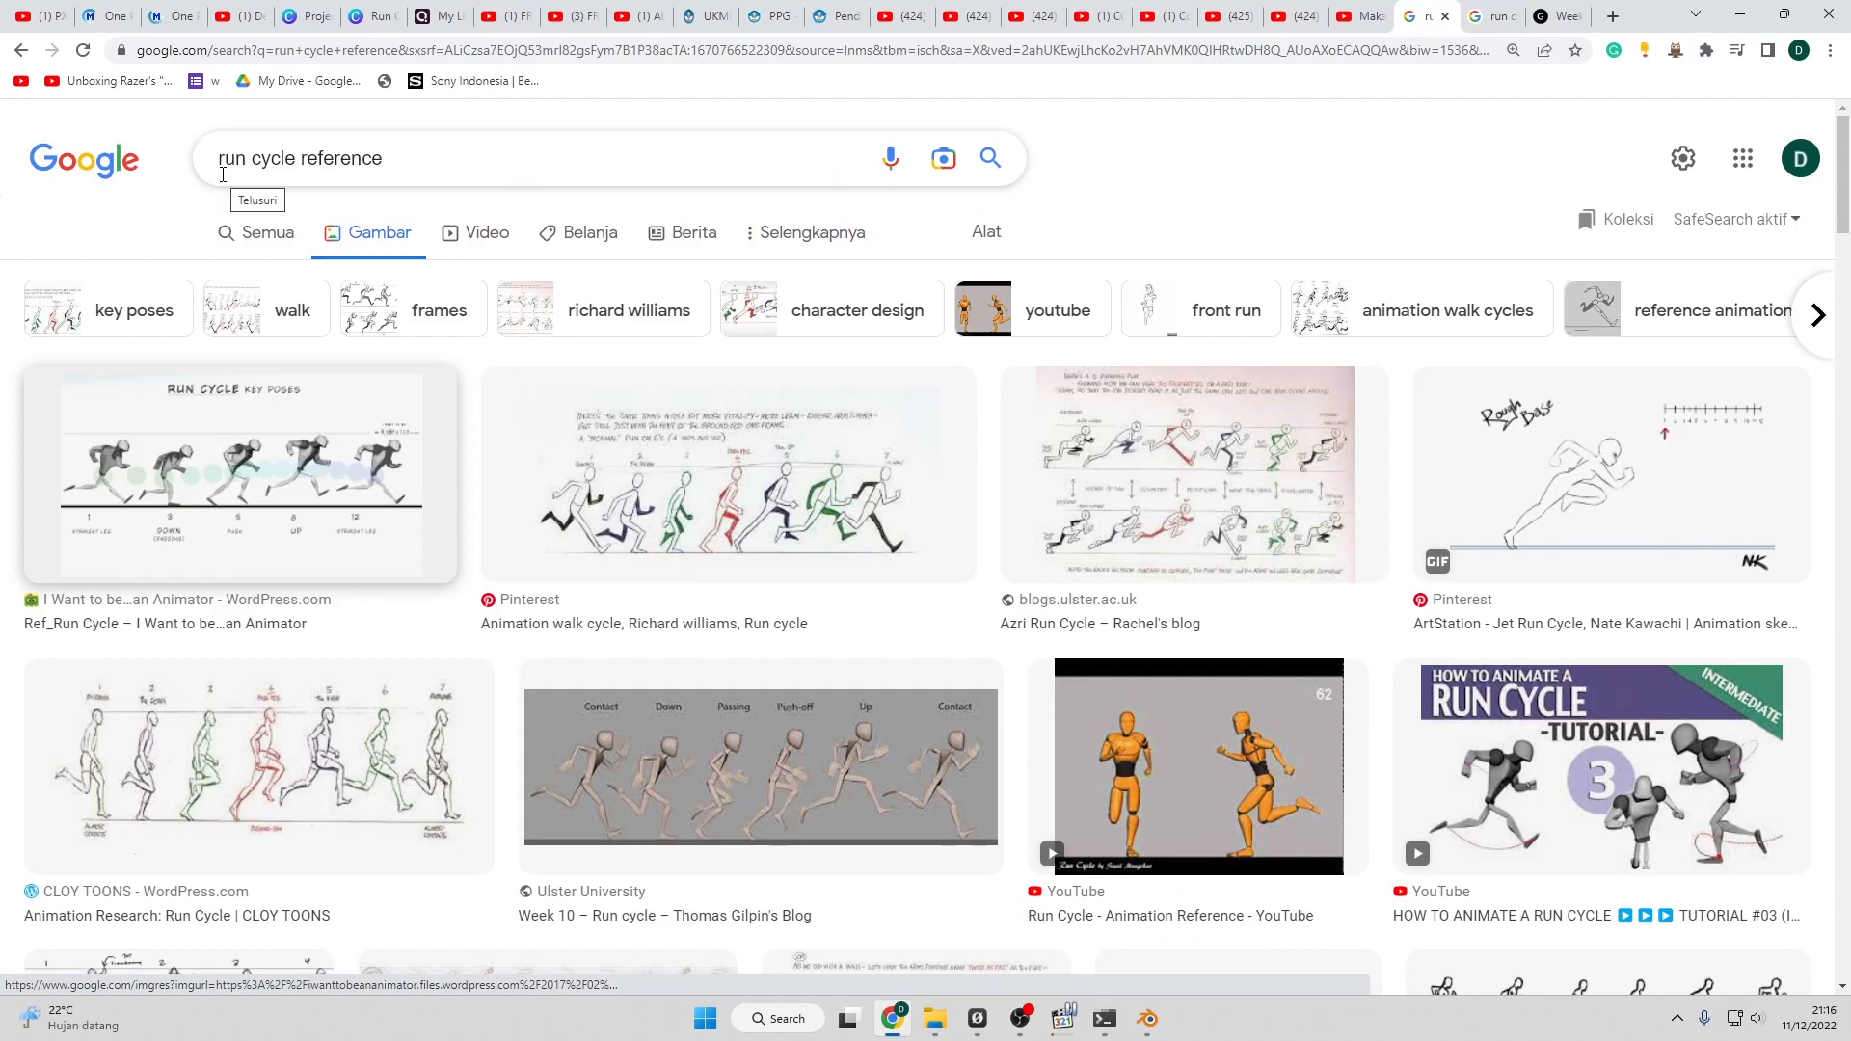
pyautogui.moveTo(1848, 196); pyautogui.dragTo(1849, 231)
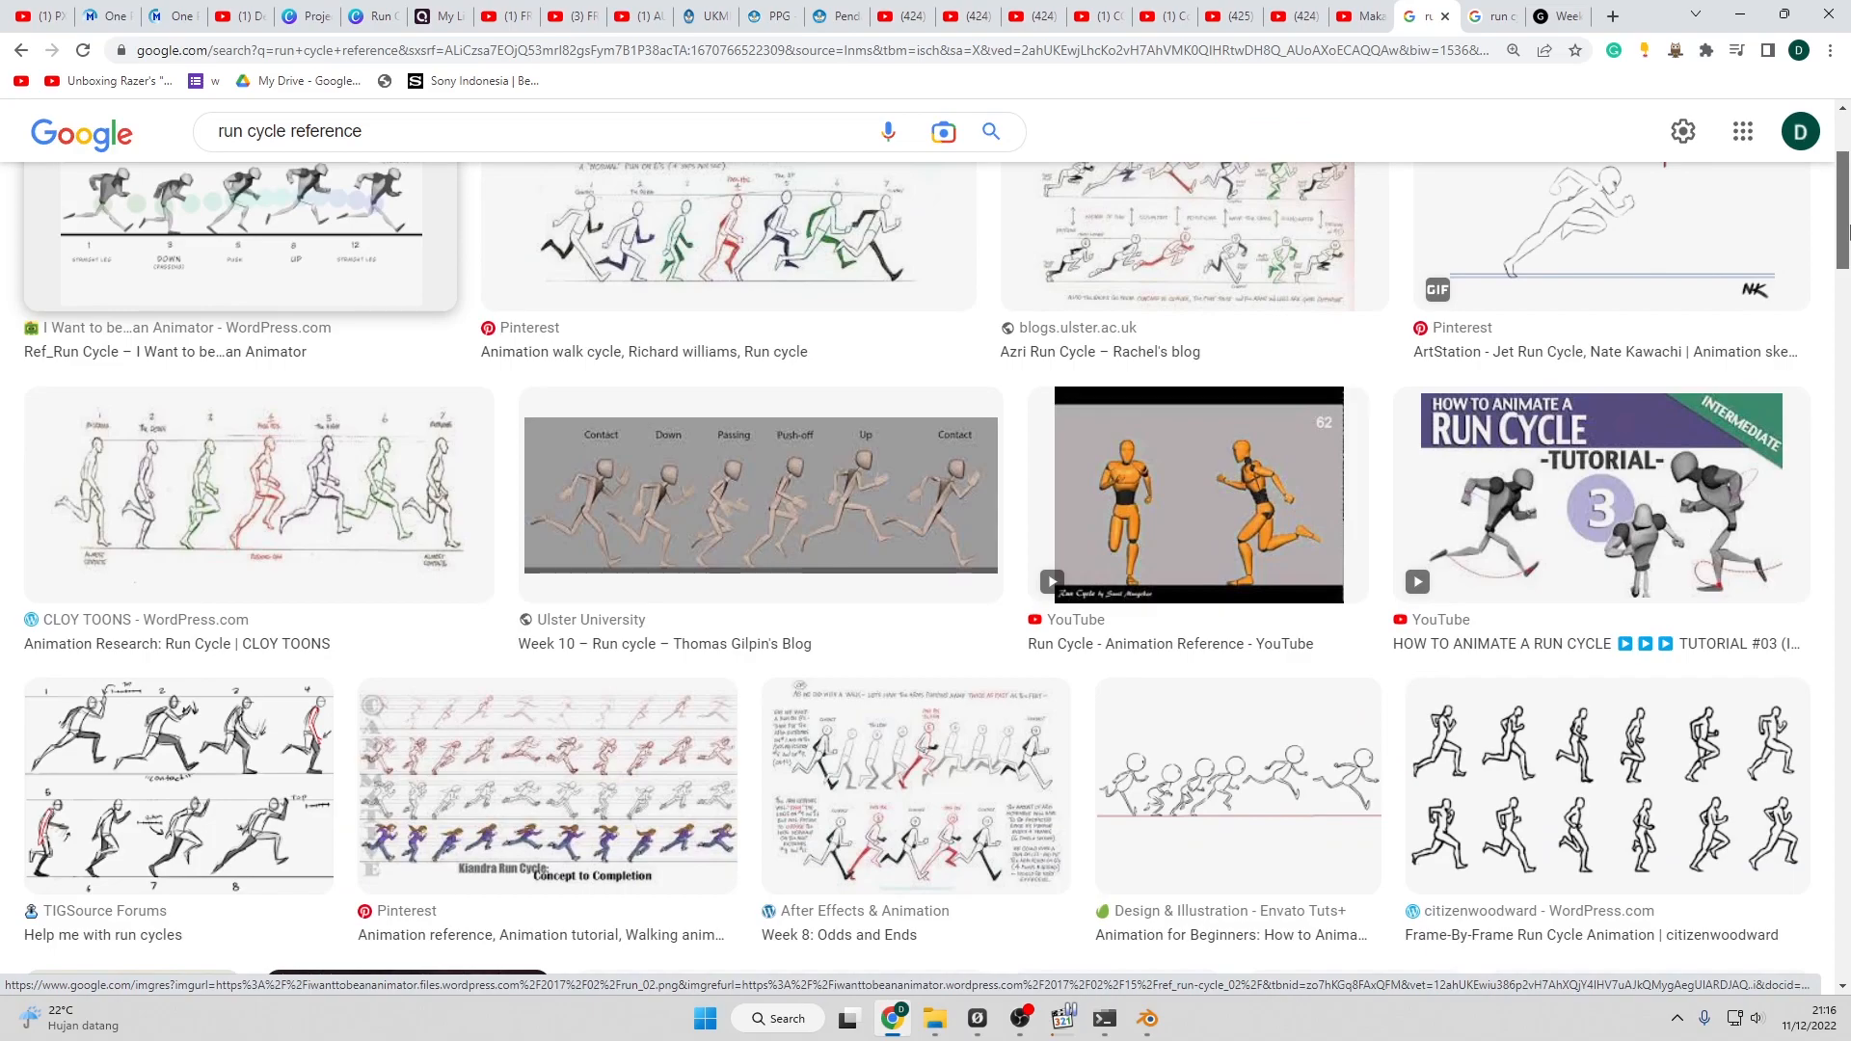
pyautogui.moveTo(1849, 231); pyautogui.dragTo(1848, 302)
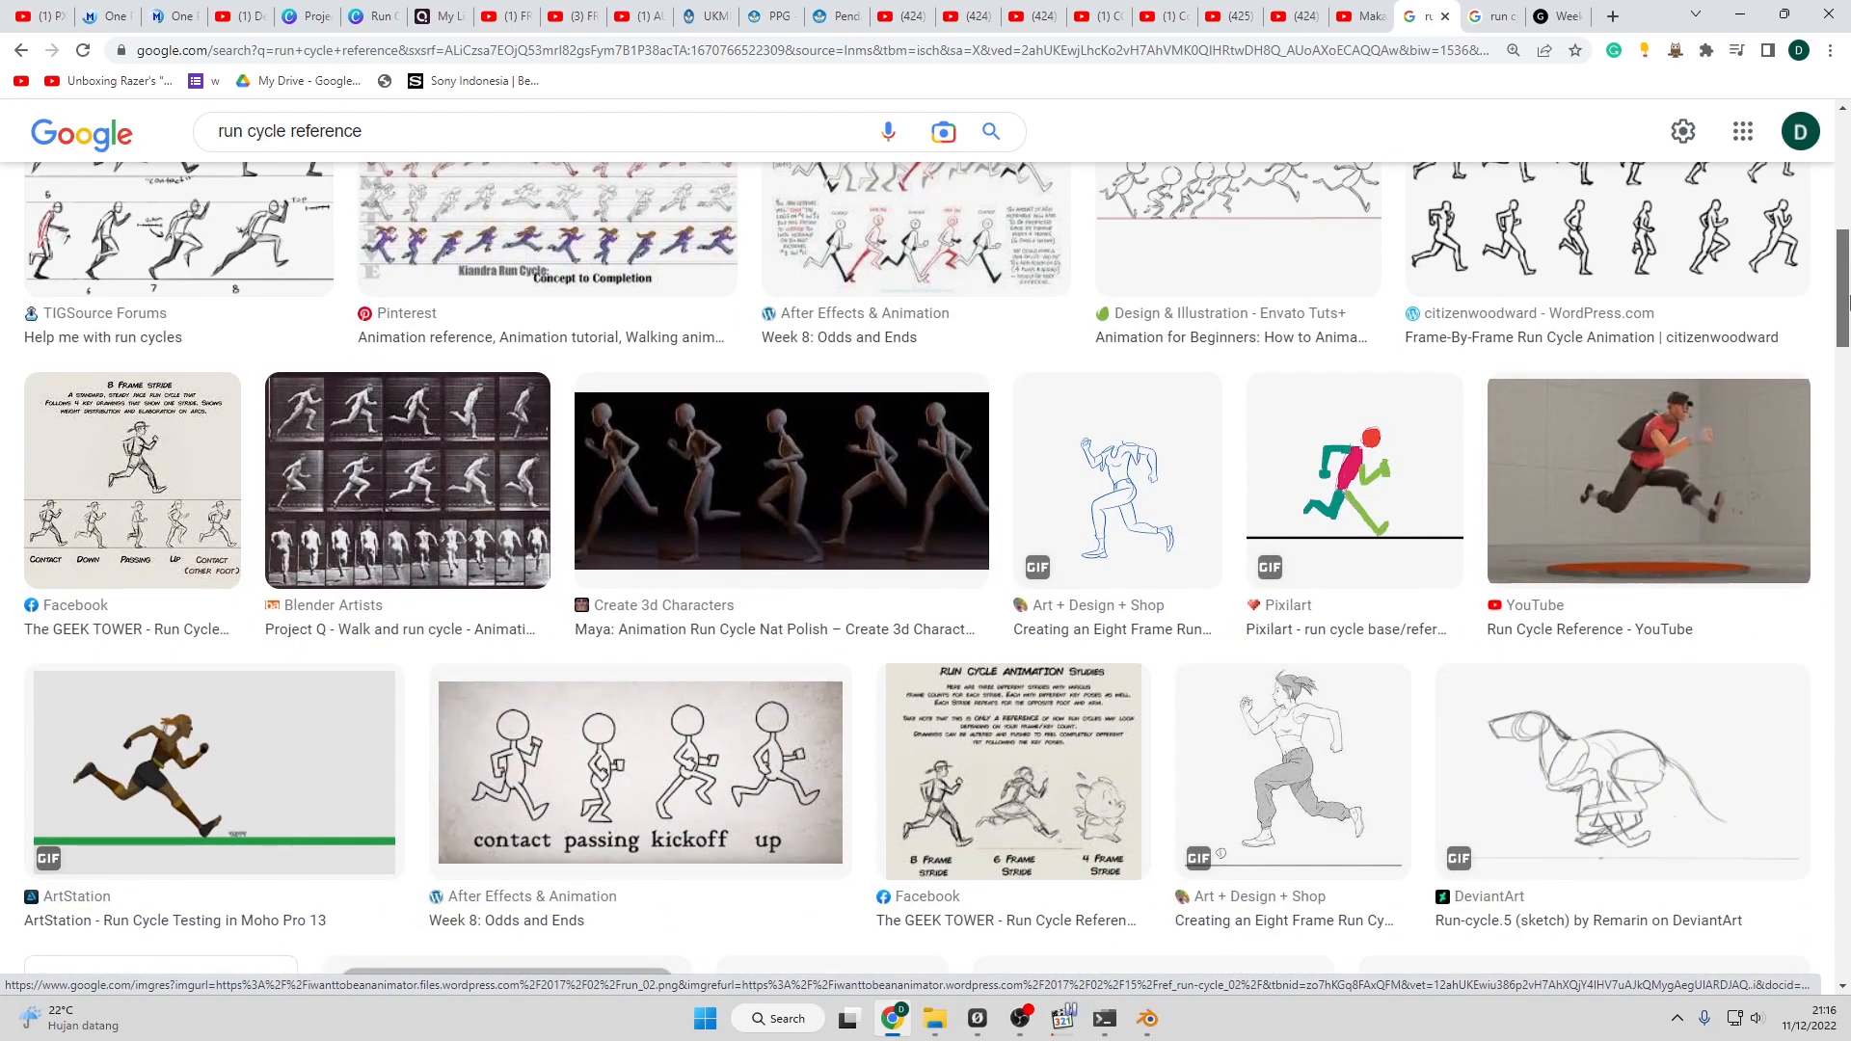
pyautogui.moveTo(1849, 301); pyautogui.dragTo(1848, 164)
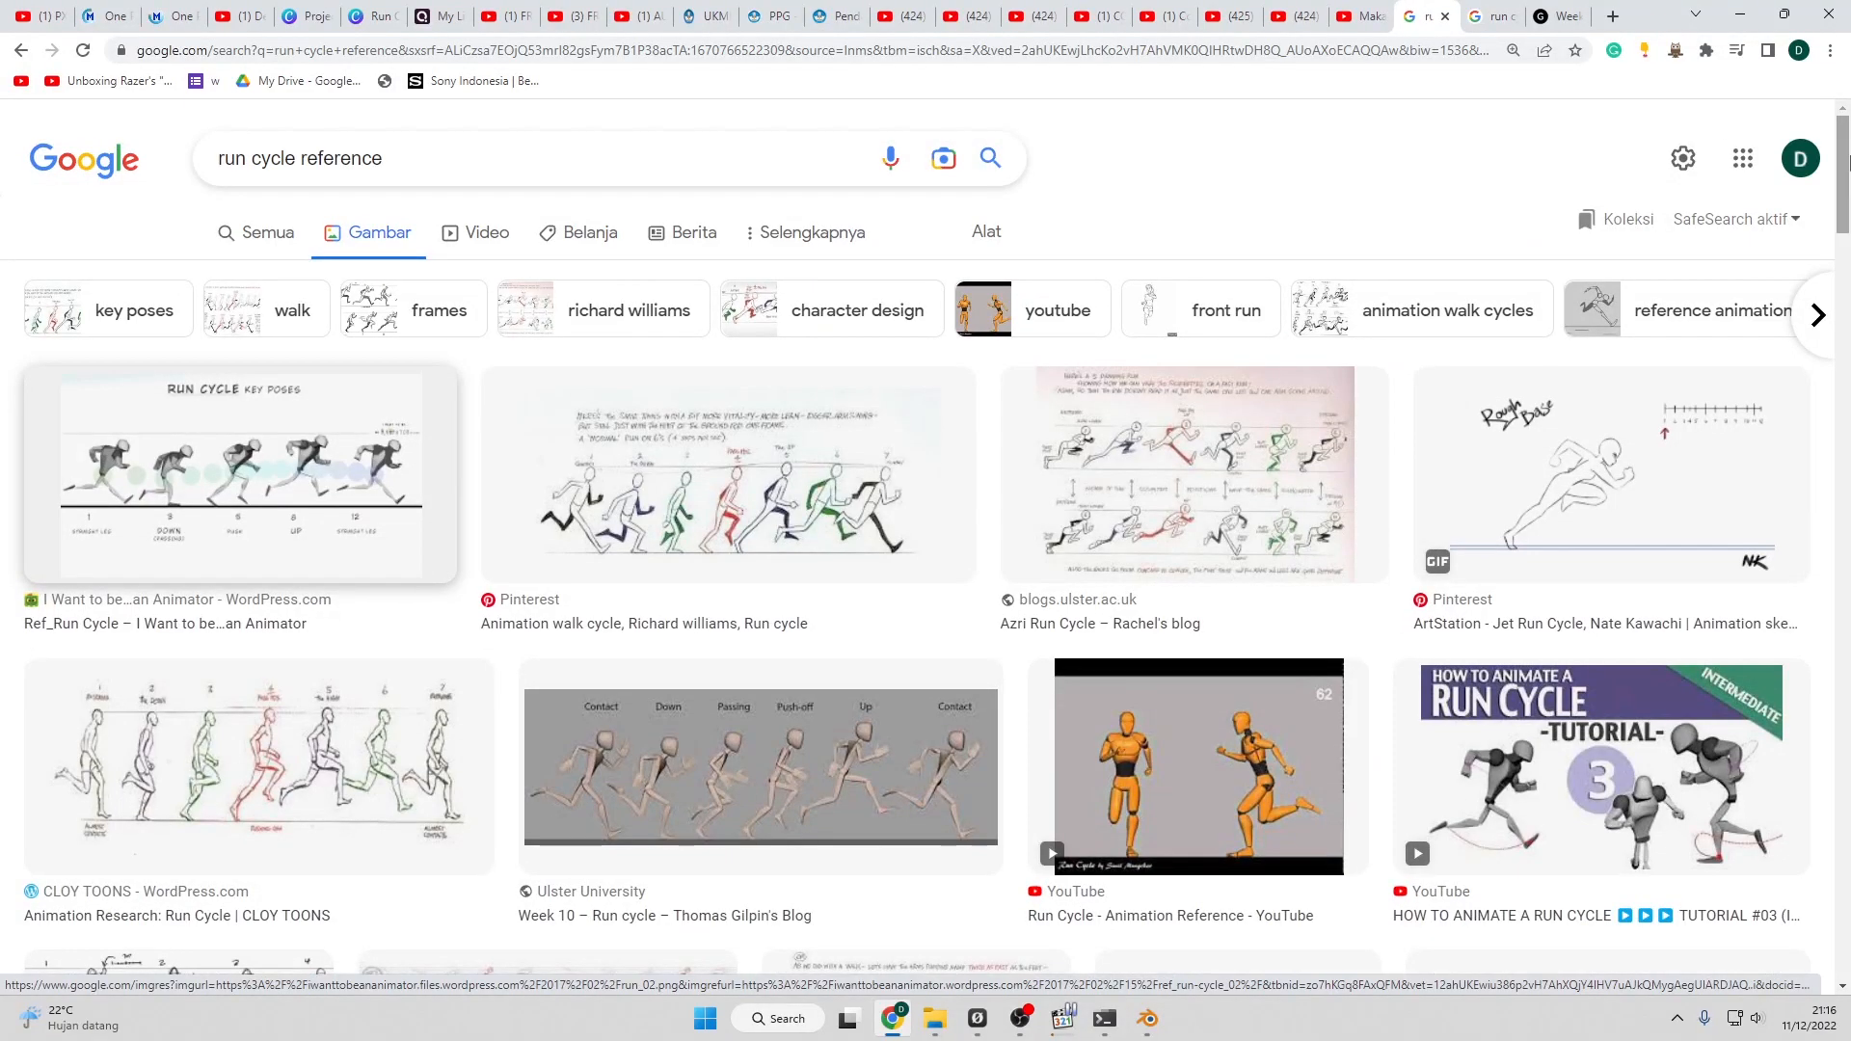
pyautogui.click(1490, 9)
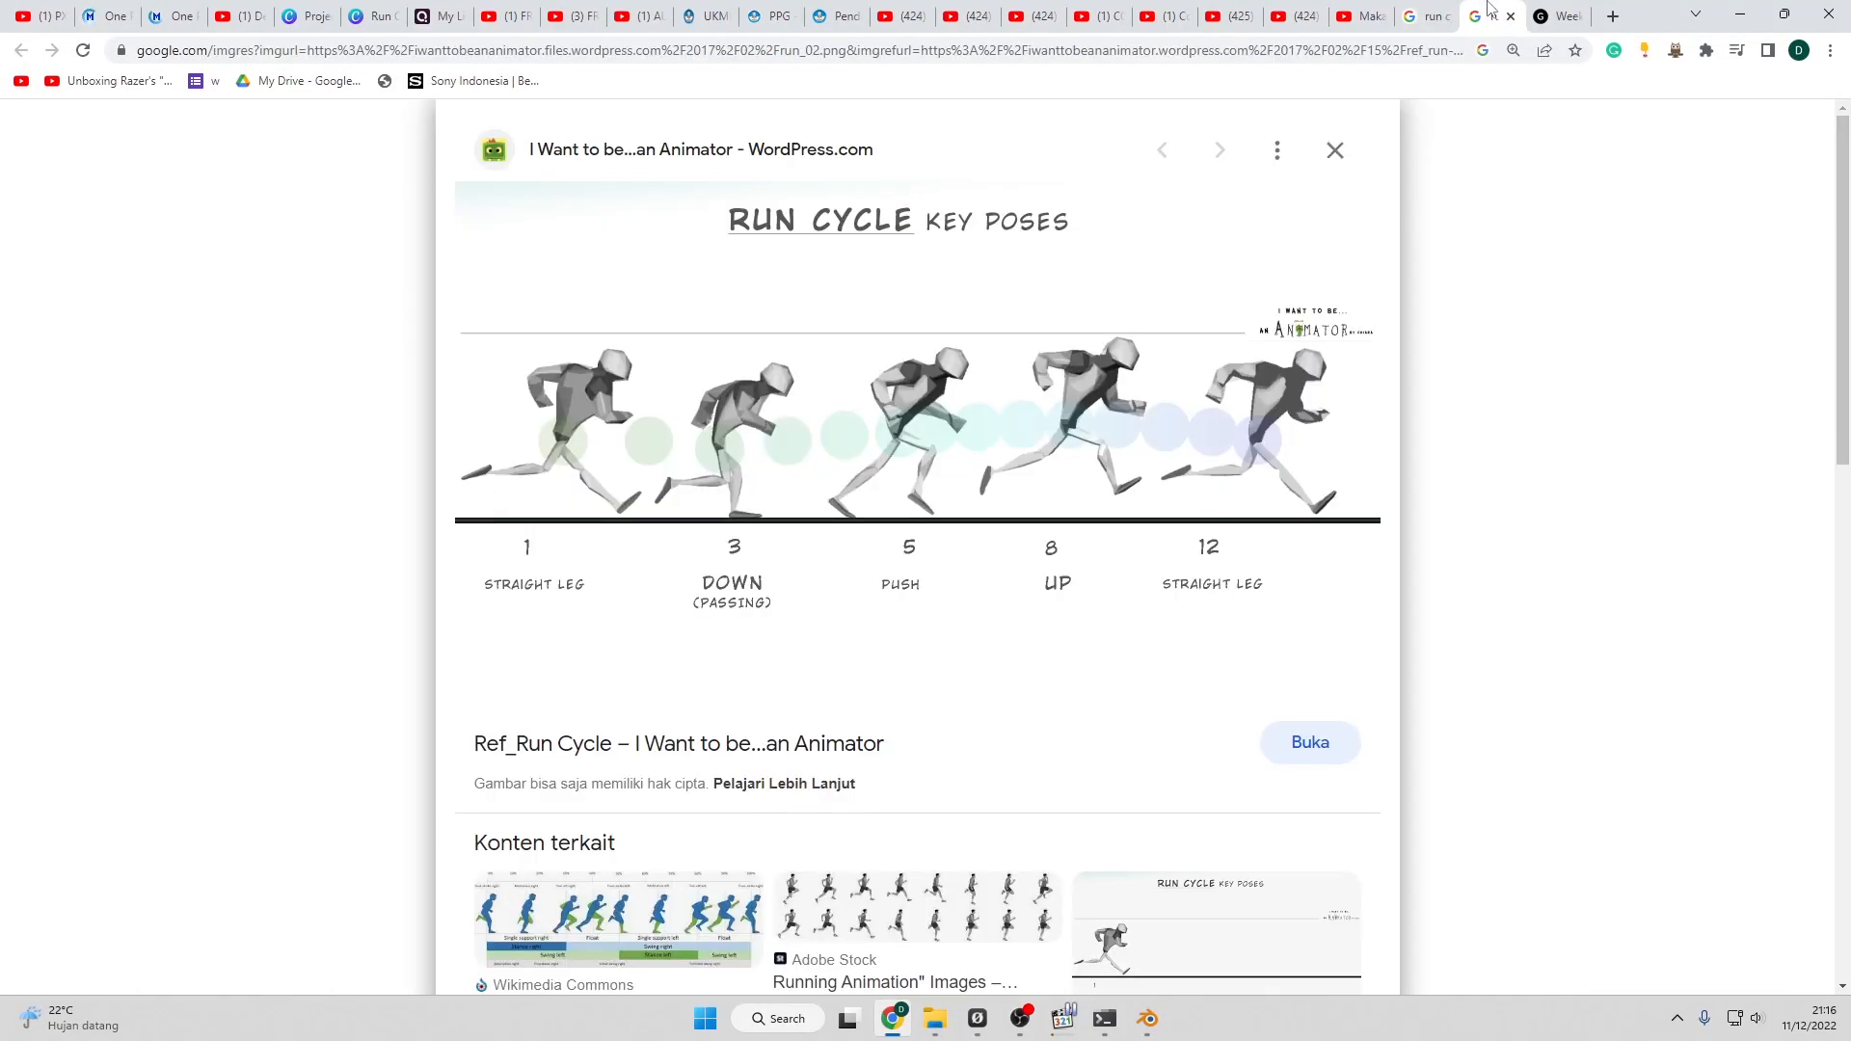
pyautogui.click(1415, 11)
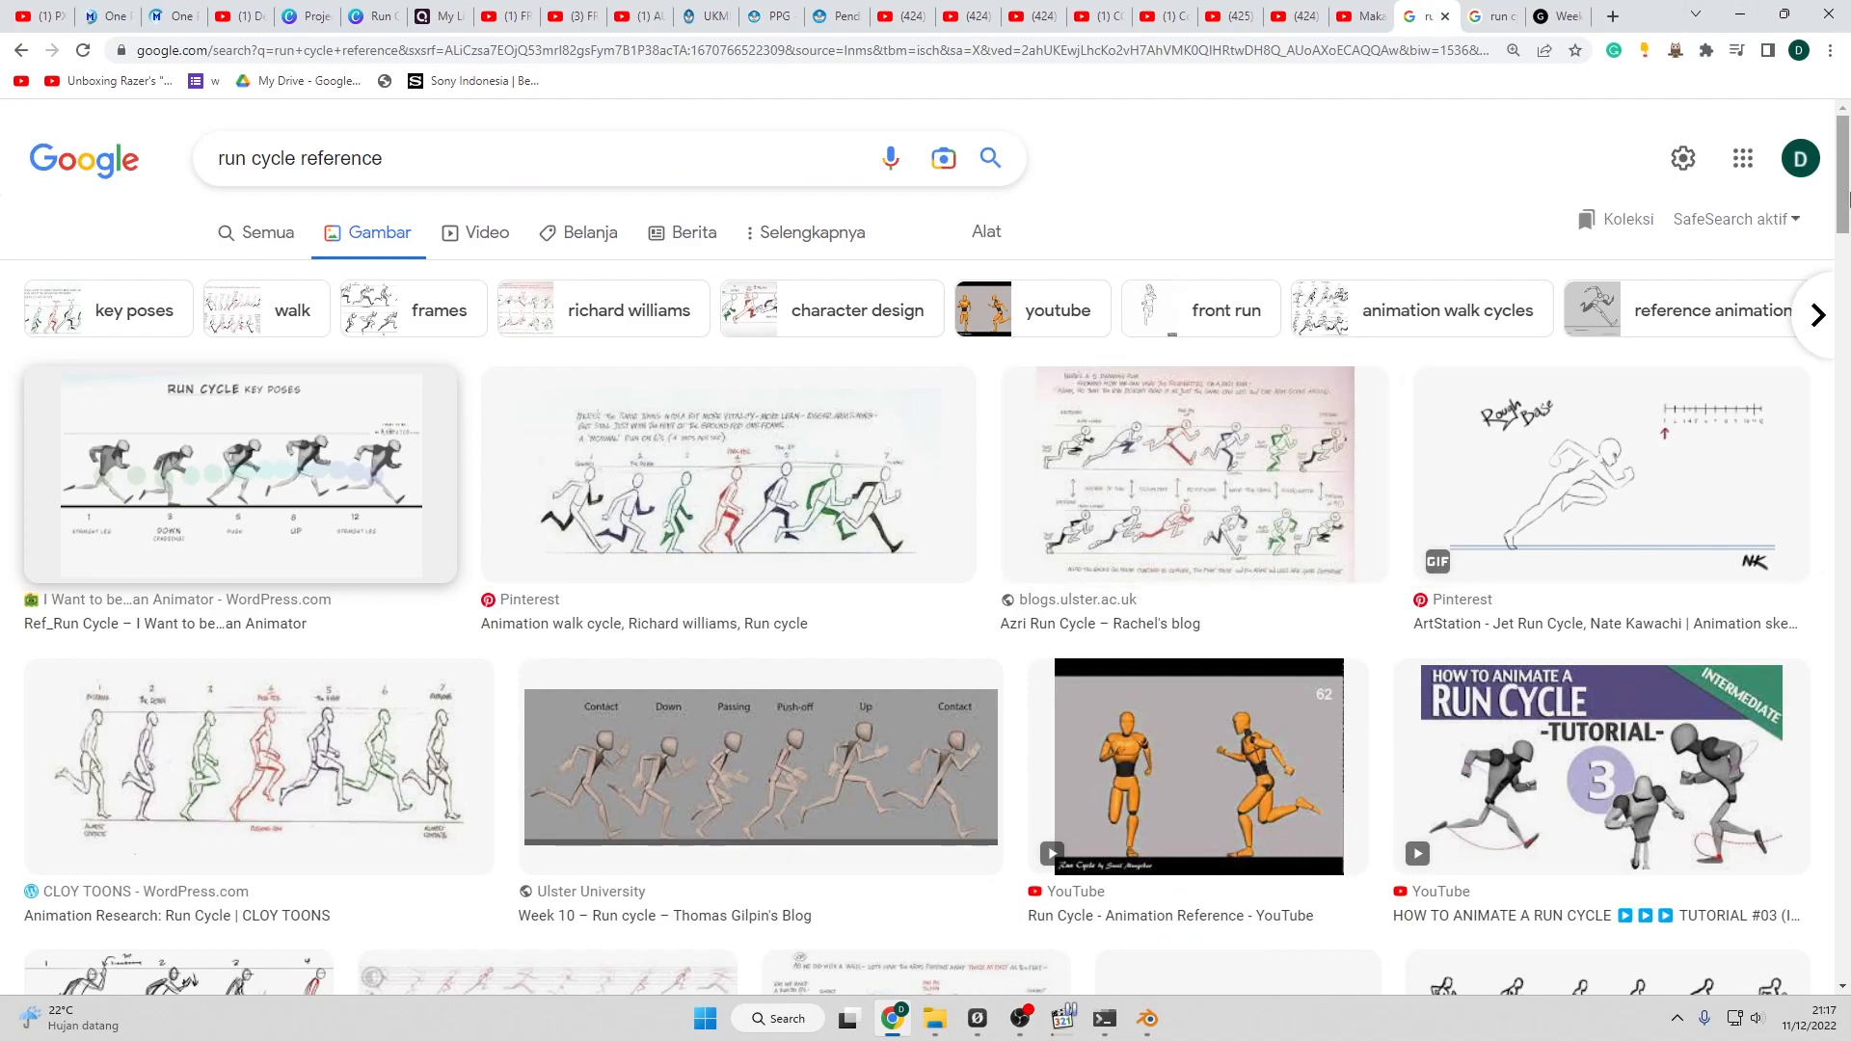
pyautogui.moveTo(1848, 198); pyautogui.dragTo(1842, 92)
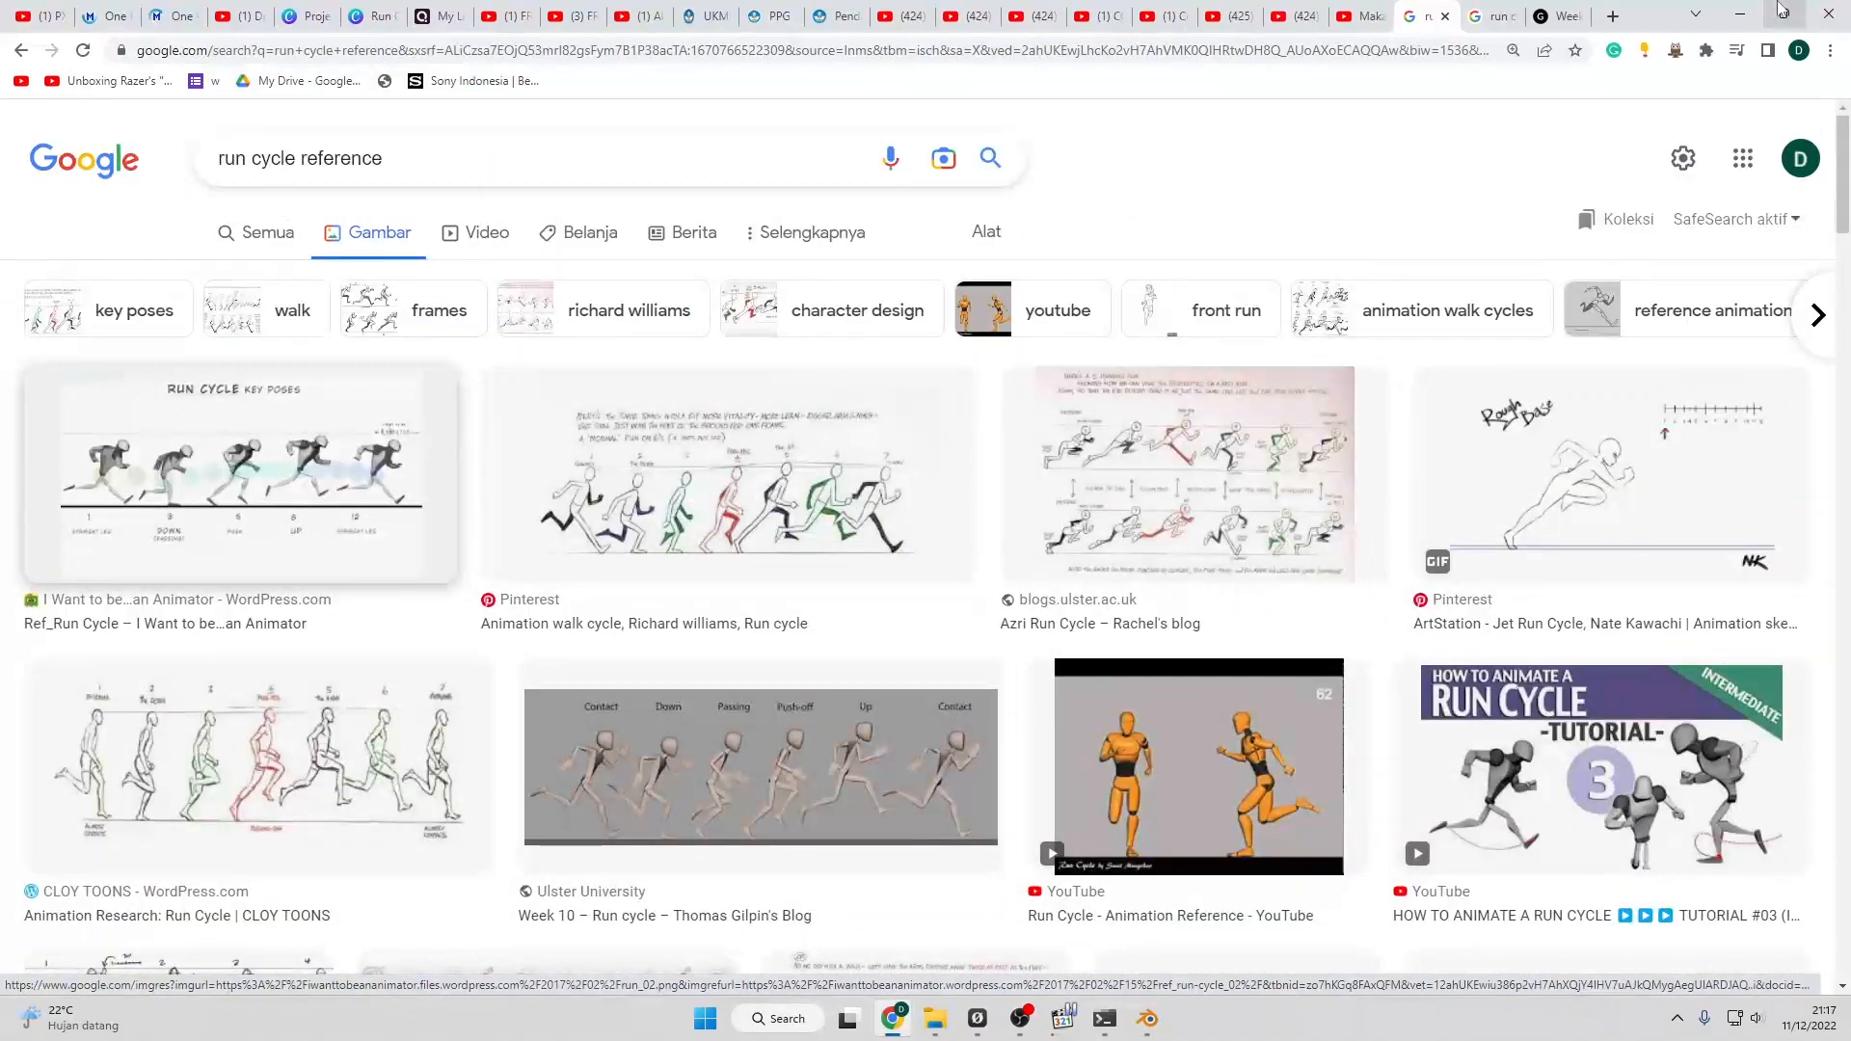
pyautogui.click(1752, 12)
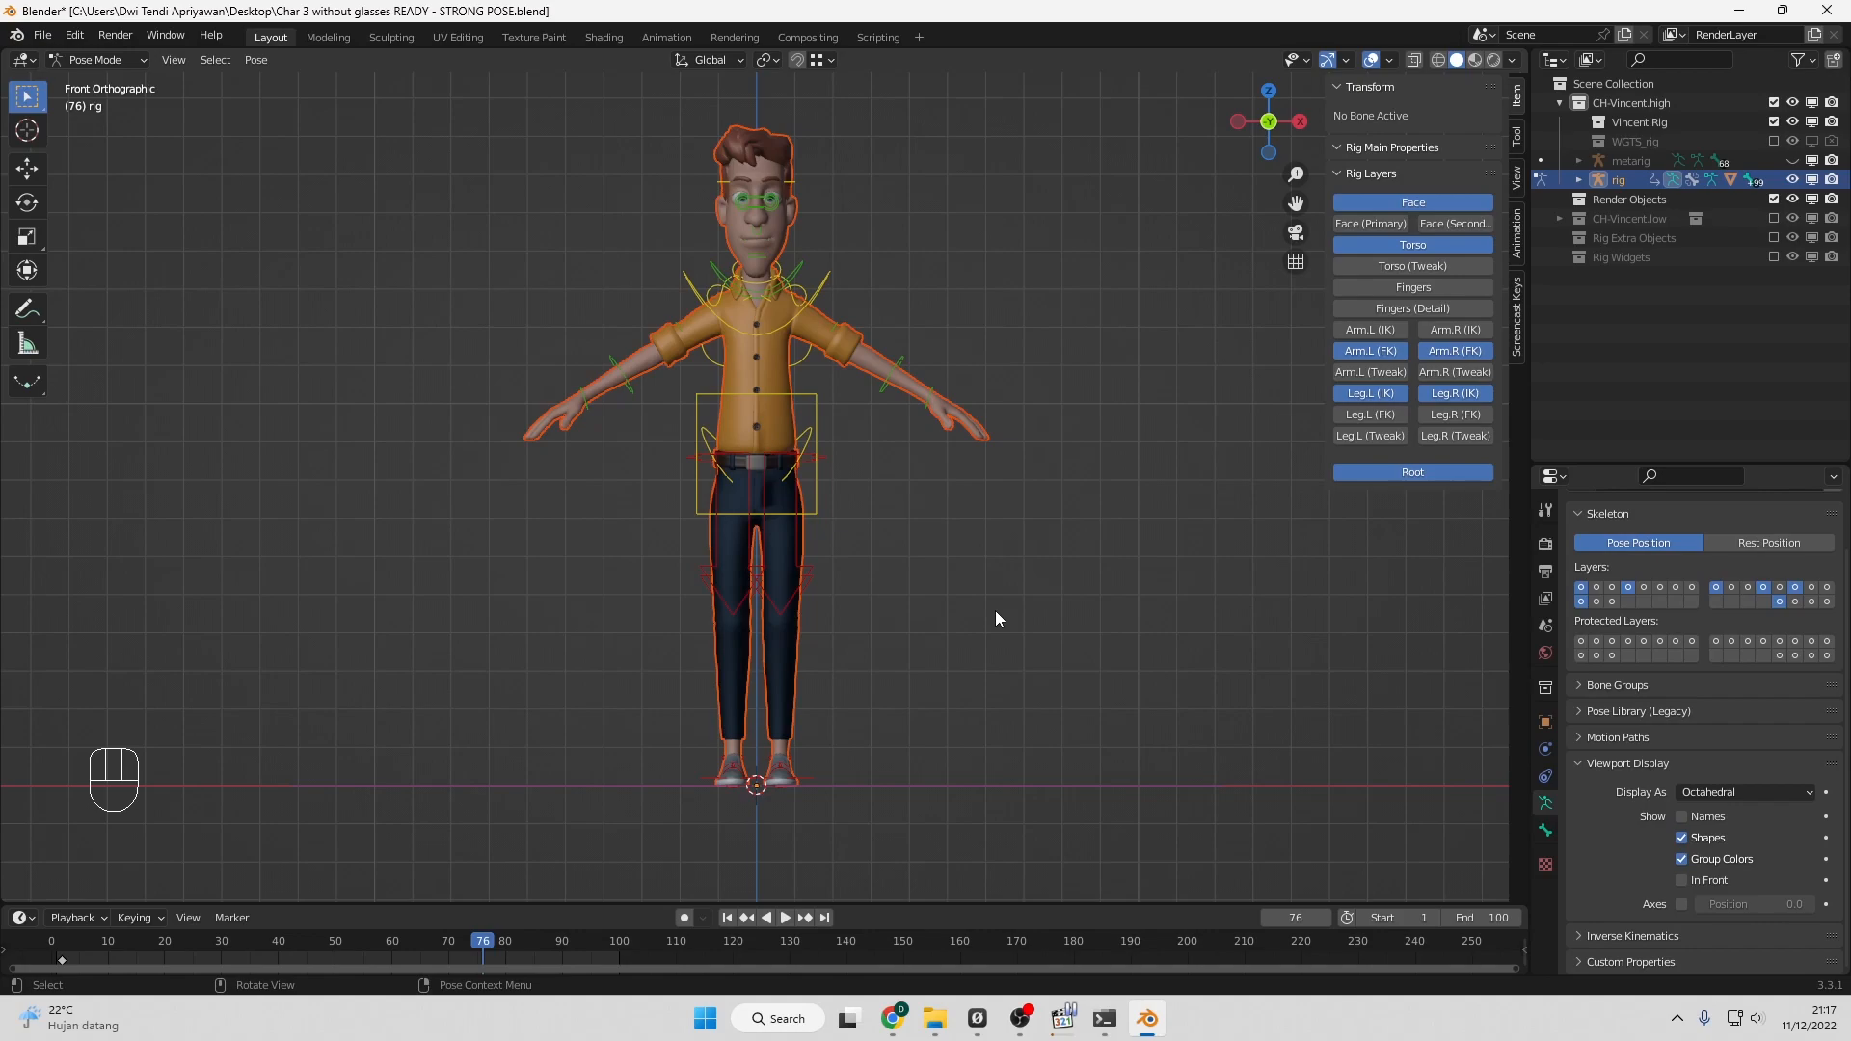
# In right side view, lower the torso control about 0.063 m along Z and lean it forward about 17.8° around X.
pyautogui.press('KP_3')
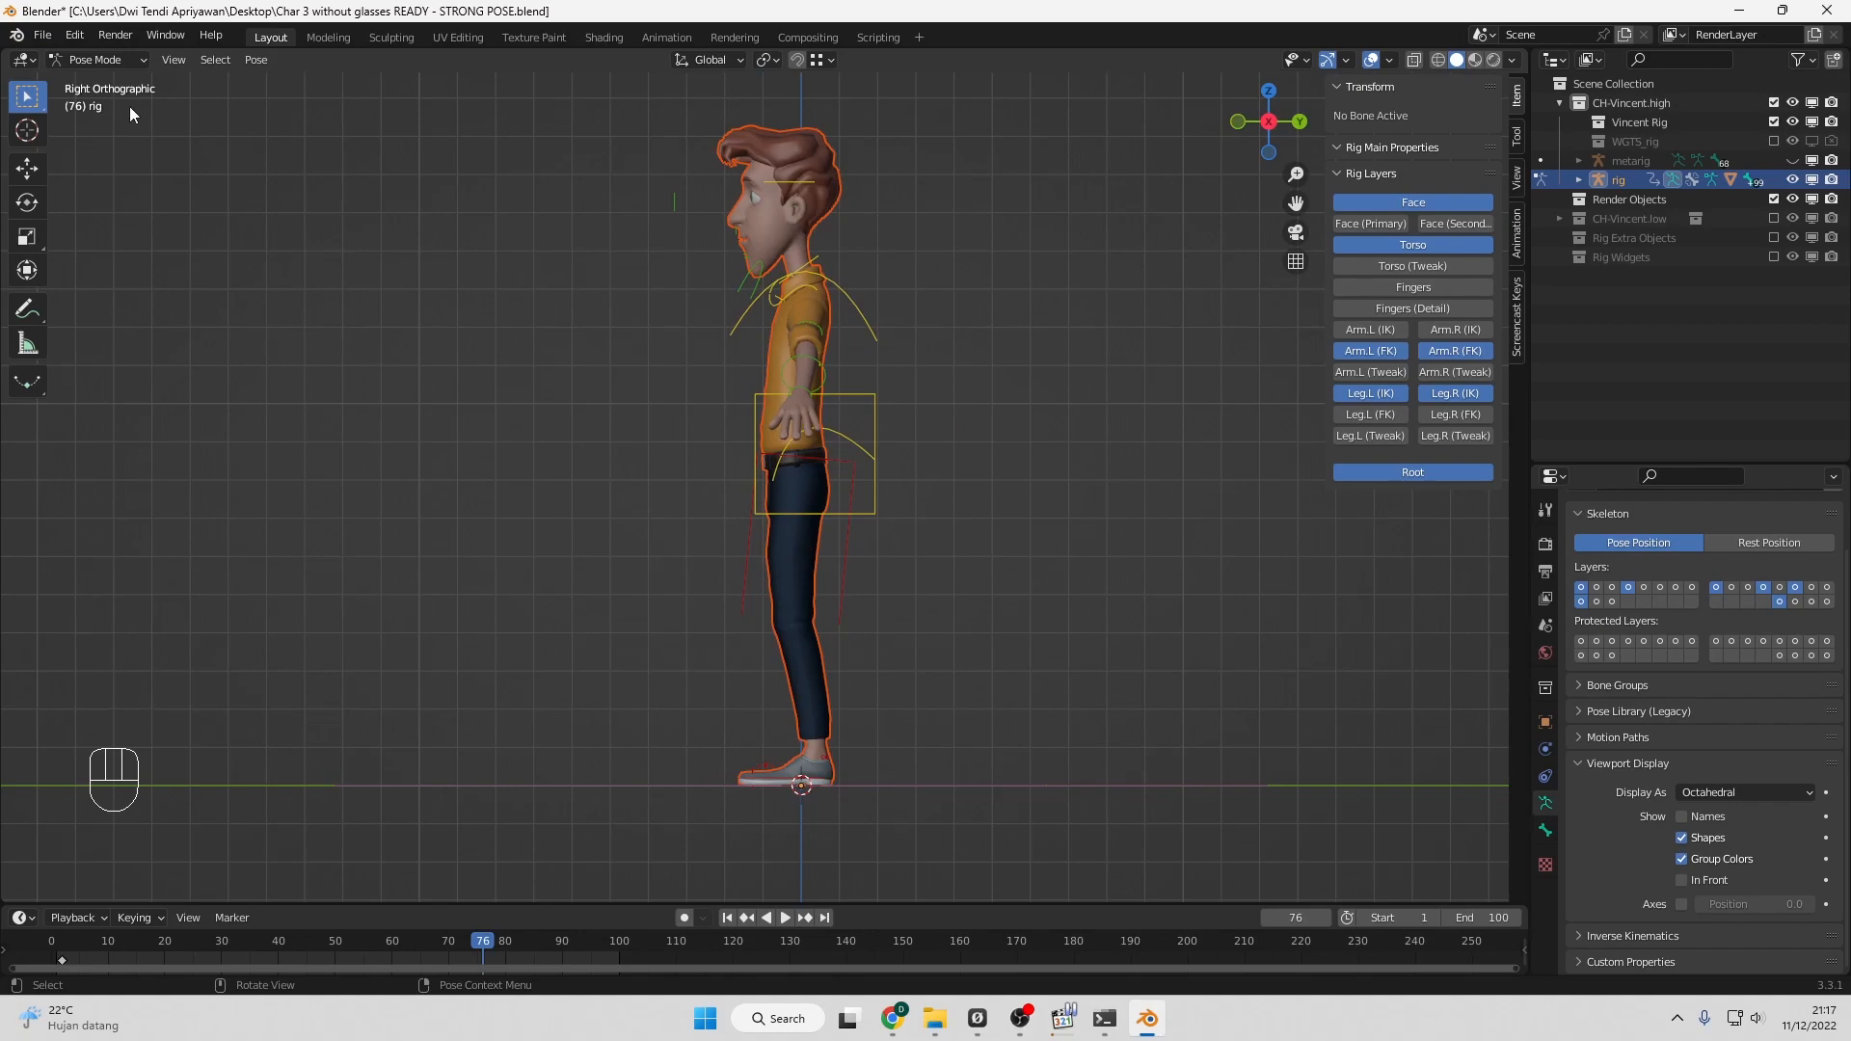
pyautogui.click(847, 390)
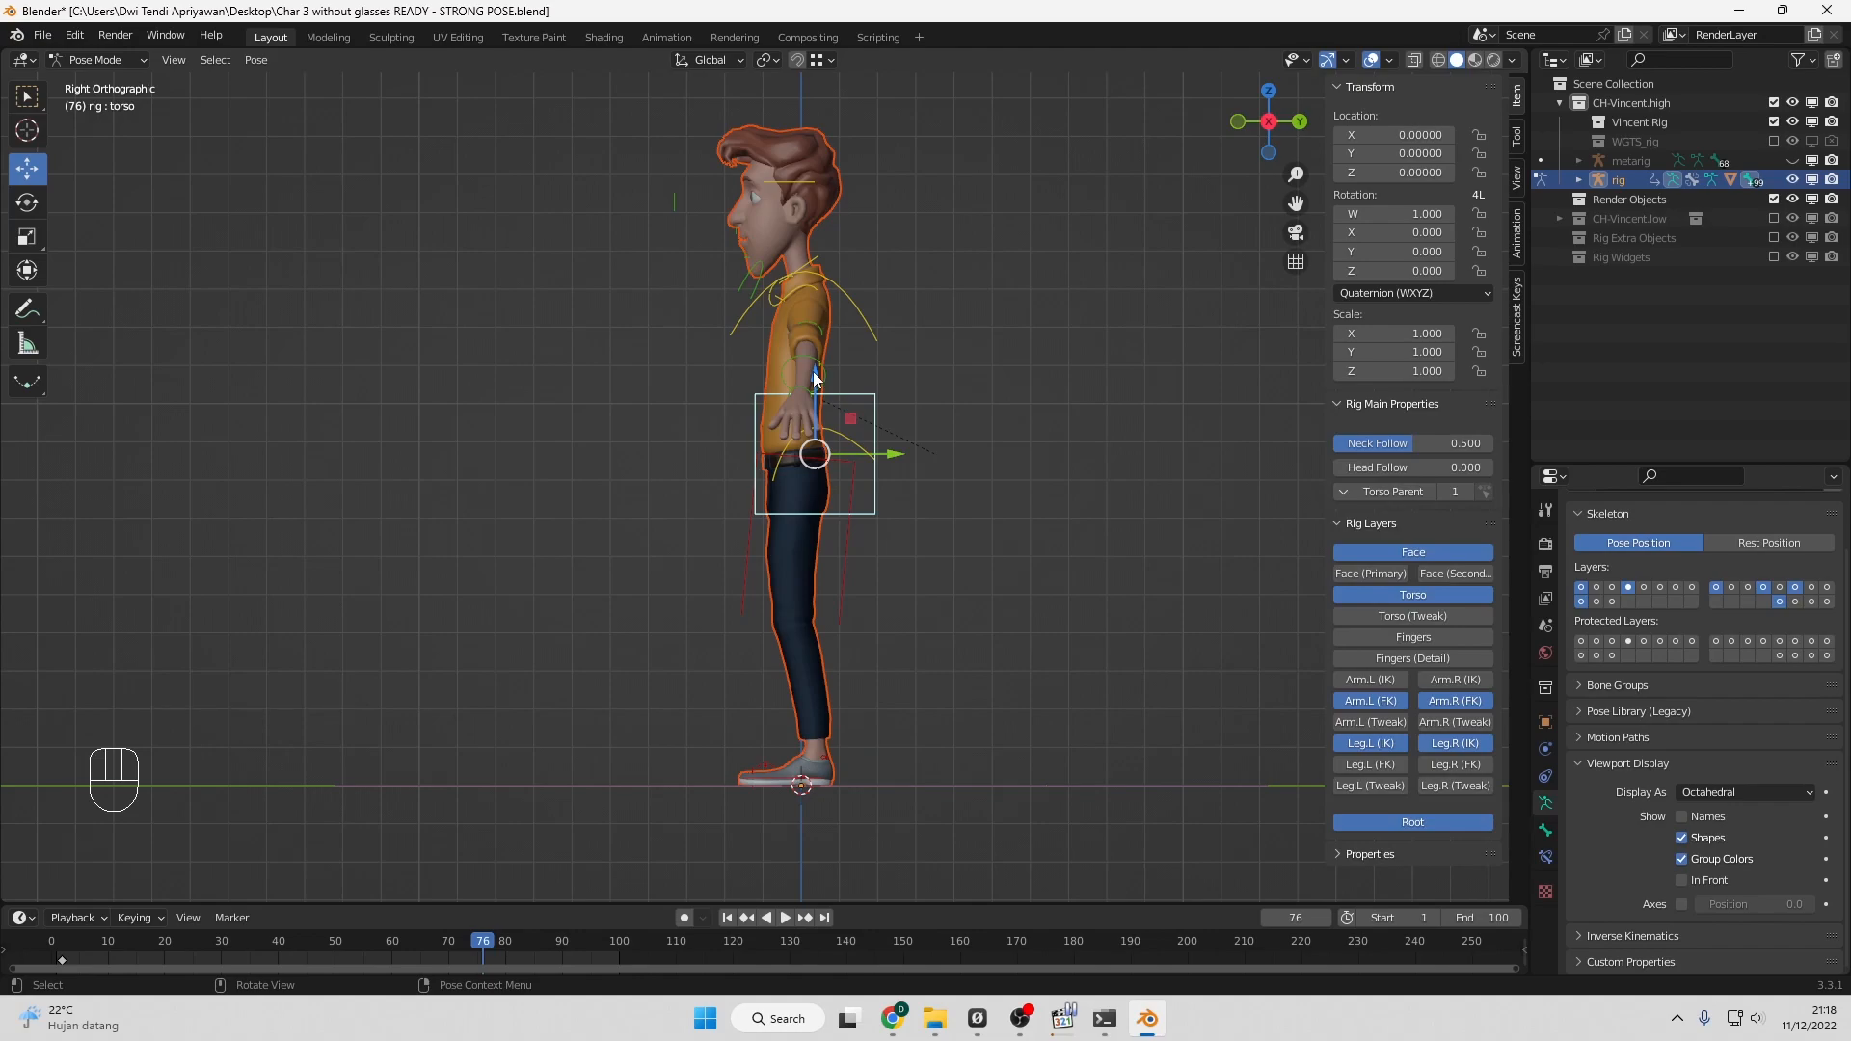
pyautogui.click(814, 374)
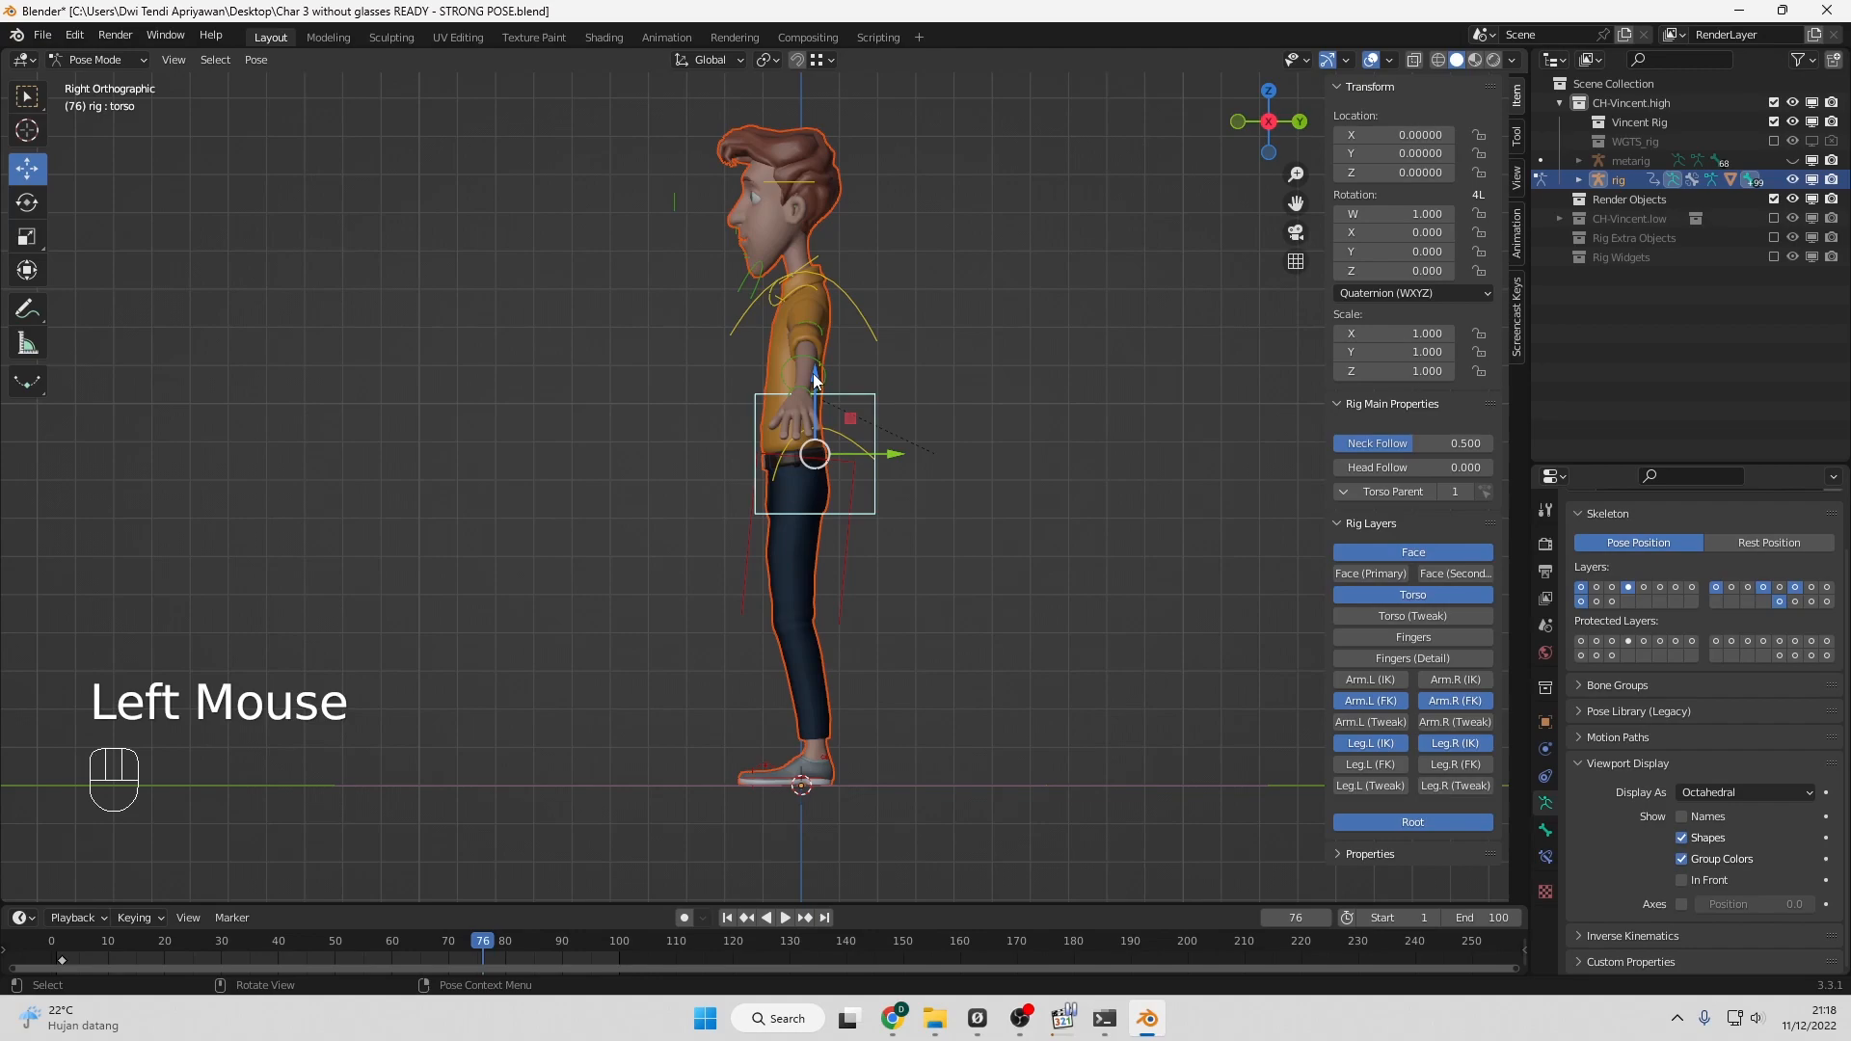
pyautogui.moveTo(814, 379); pyautogui.dragTo(811, 399)
pyautogui.click(27, 202)
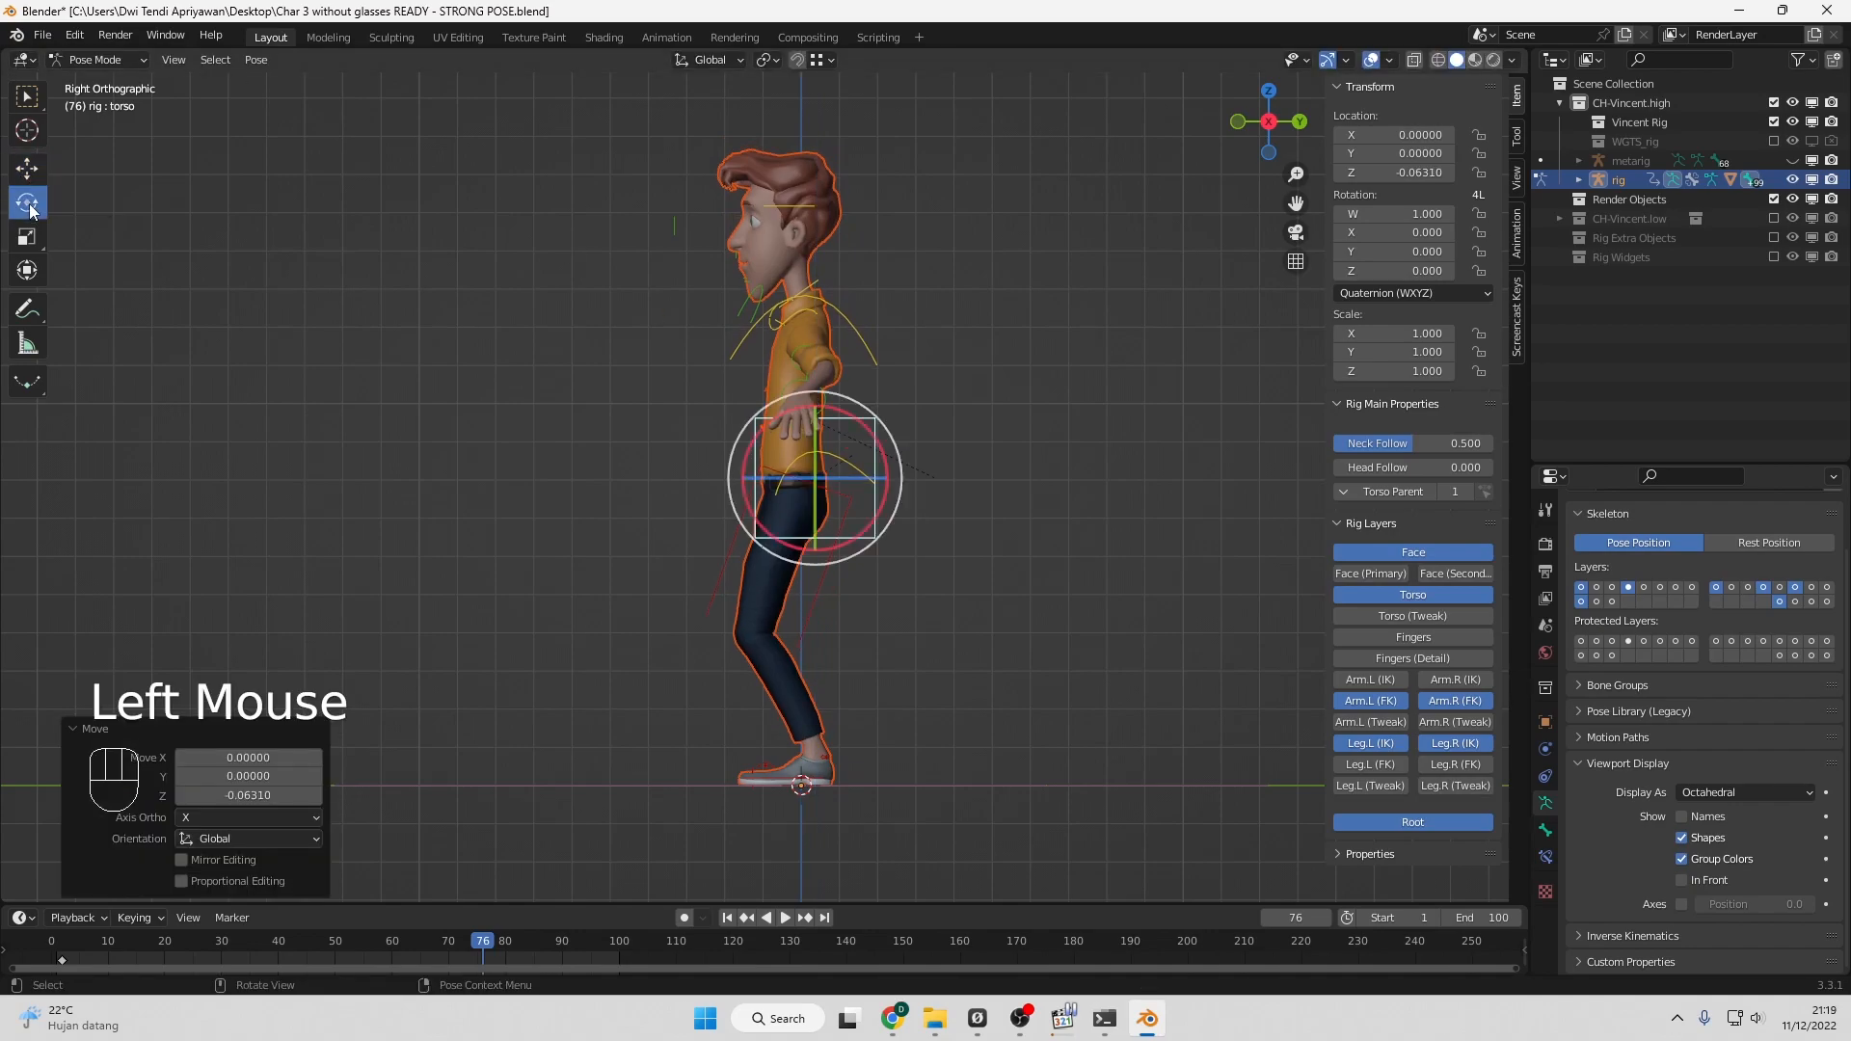
pyautogui.moveTo(865, 430); pyautogui.dragTo(836, 412)
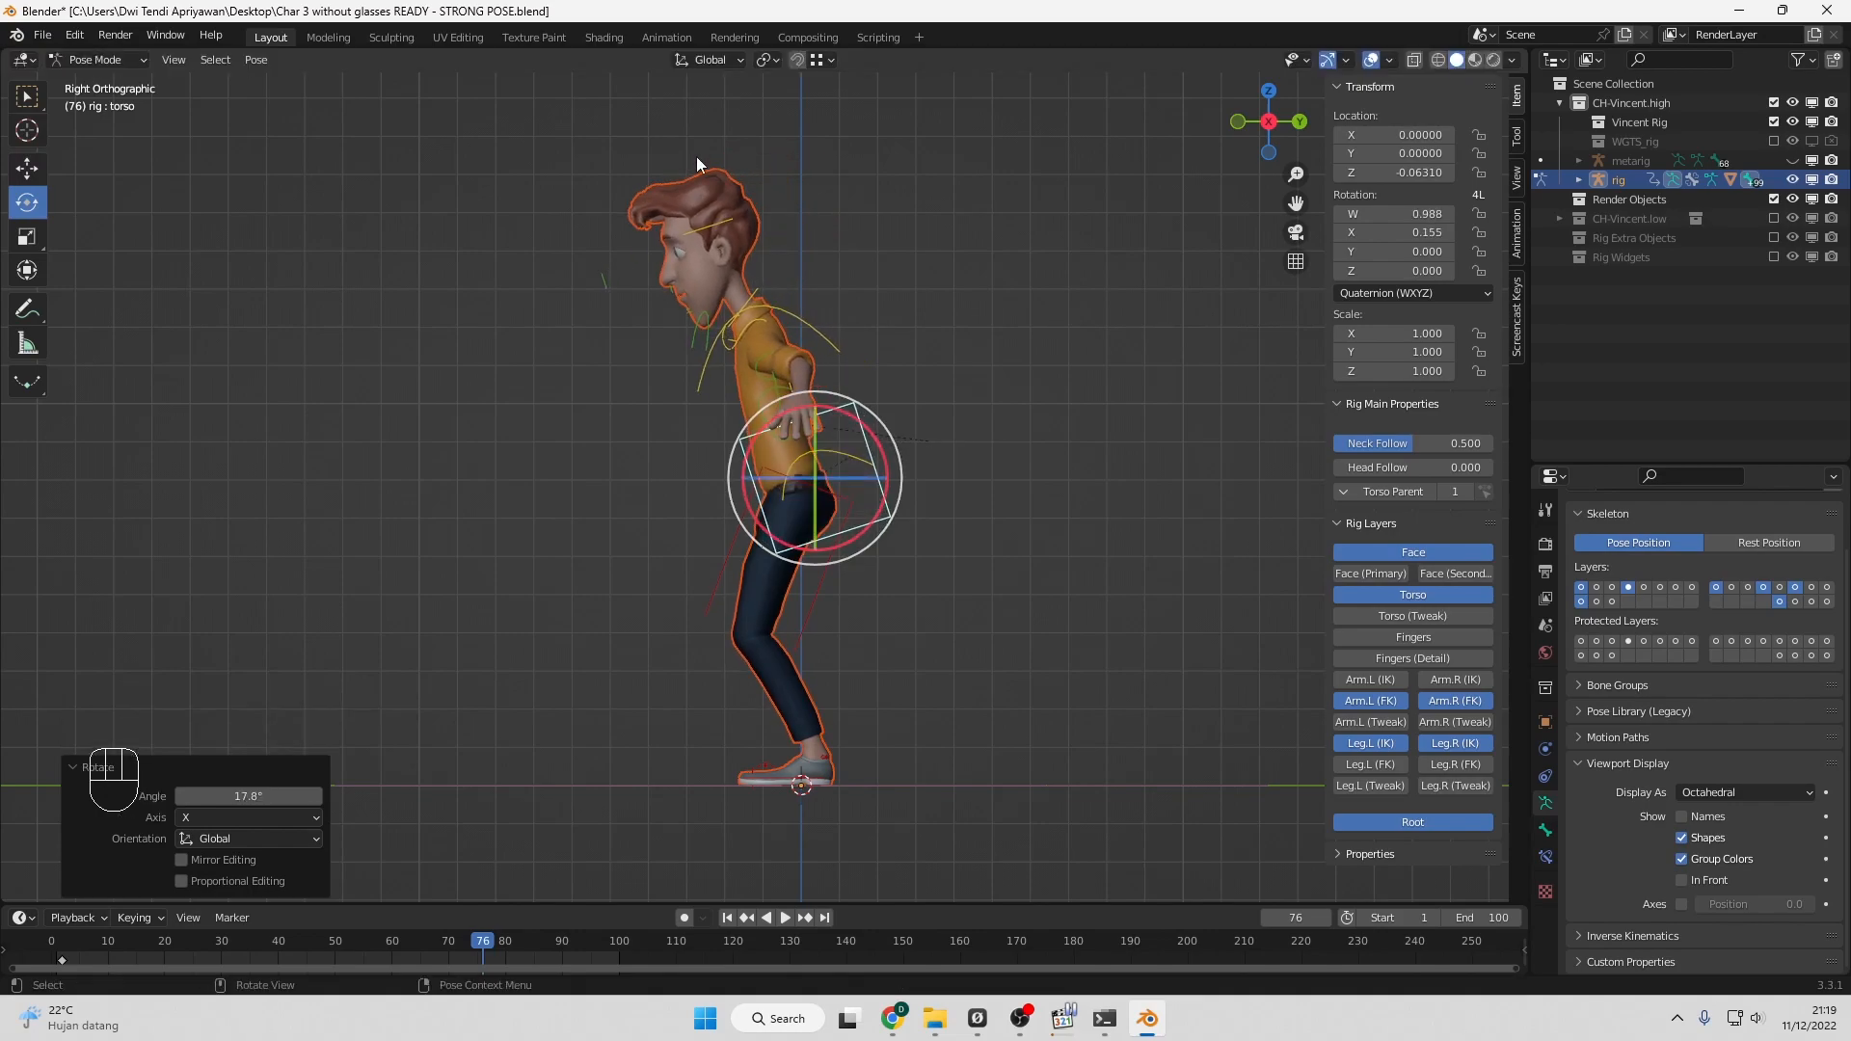
# Rotate the head control about -8.2° around the X axis to raise the character's gaze.
pyautogui.click(726, 217)
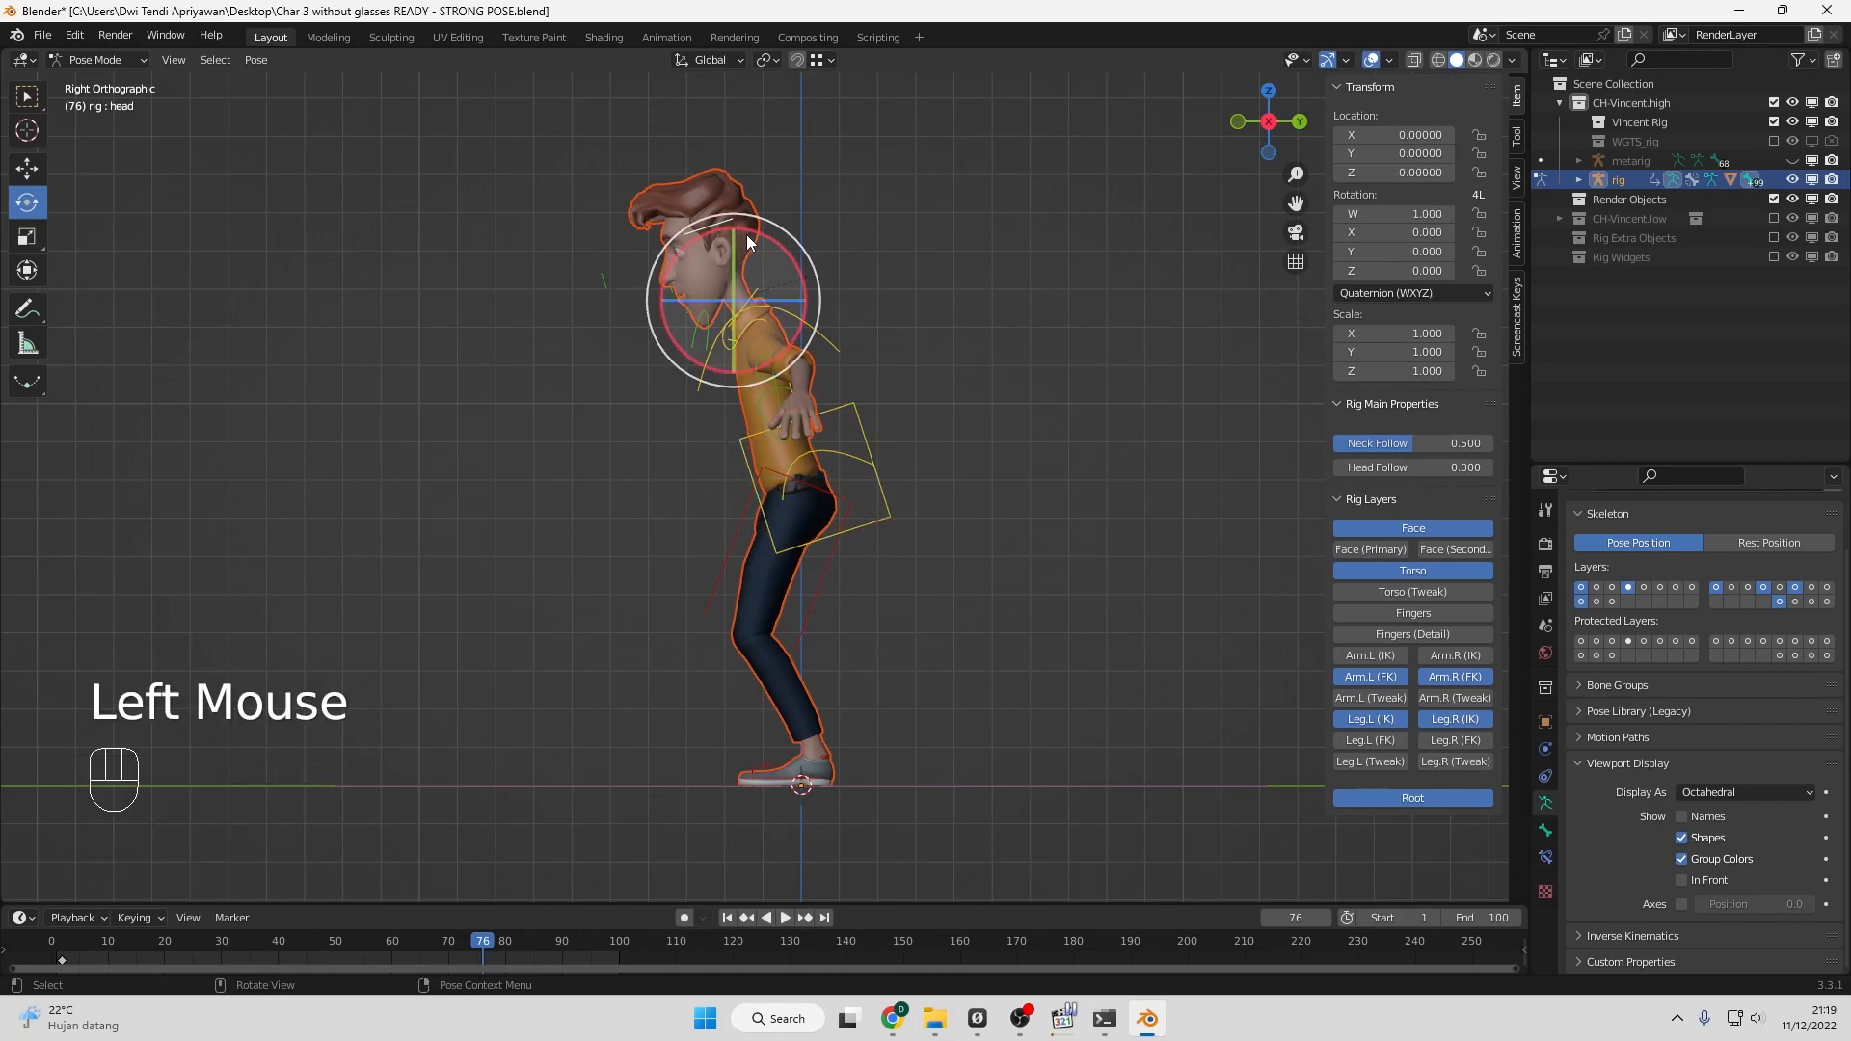
pyautogui.moveTo(760, 233); pyautogui.dragTo(773, 247)
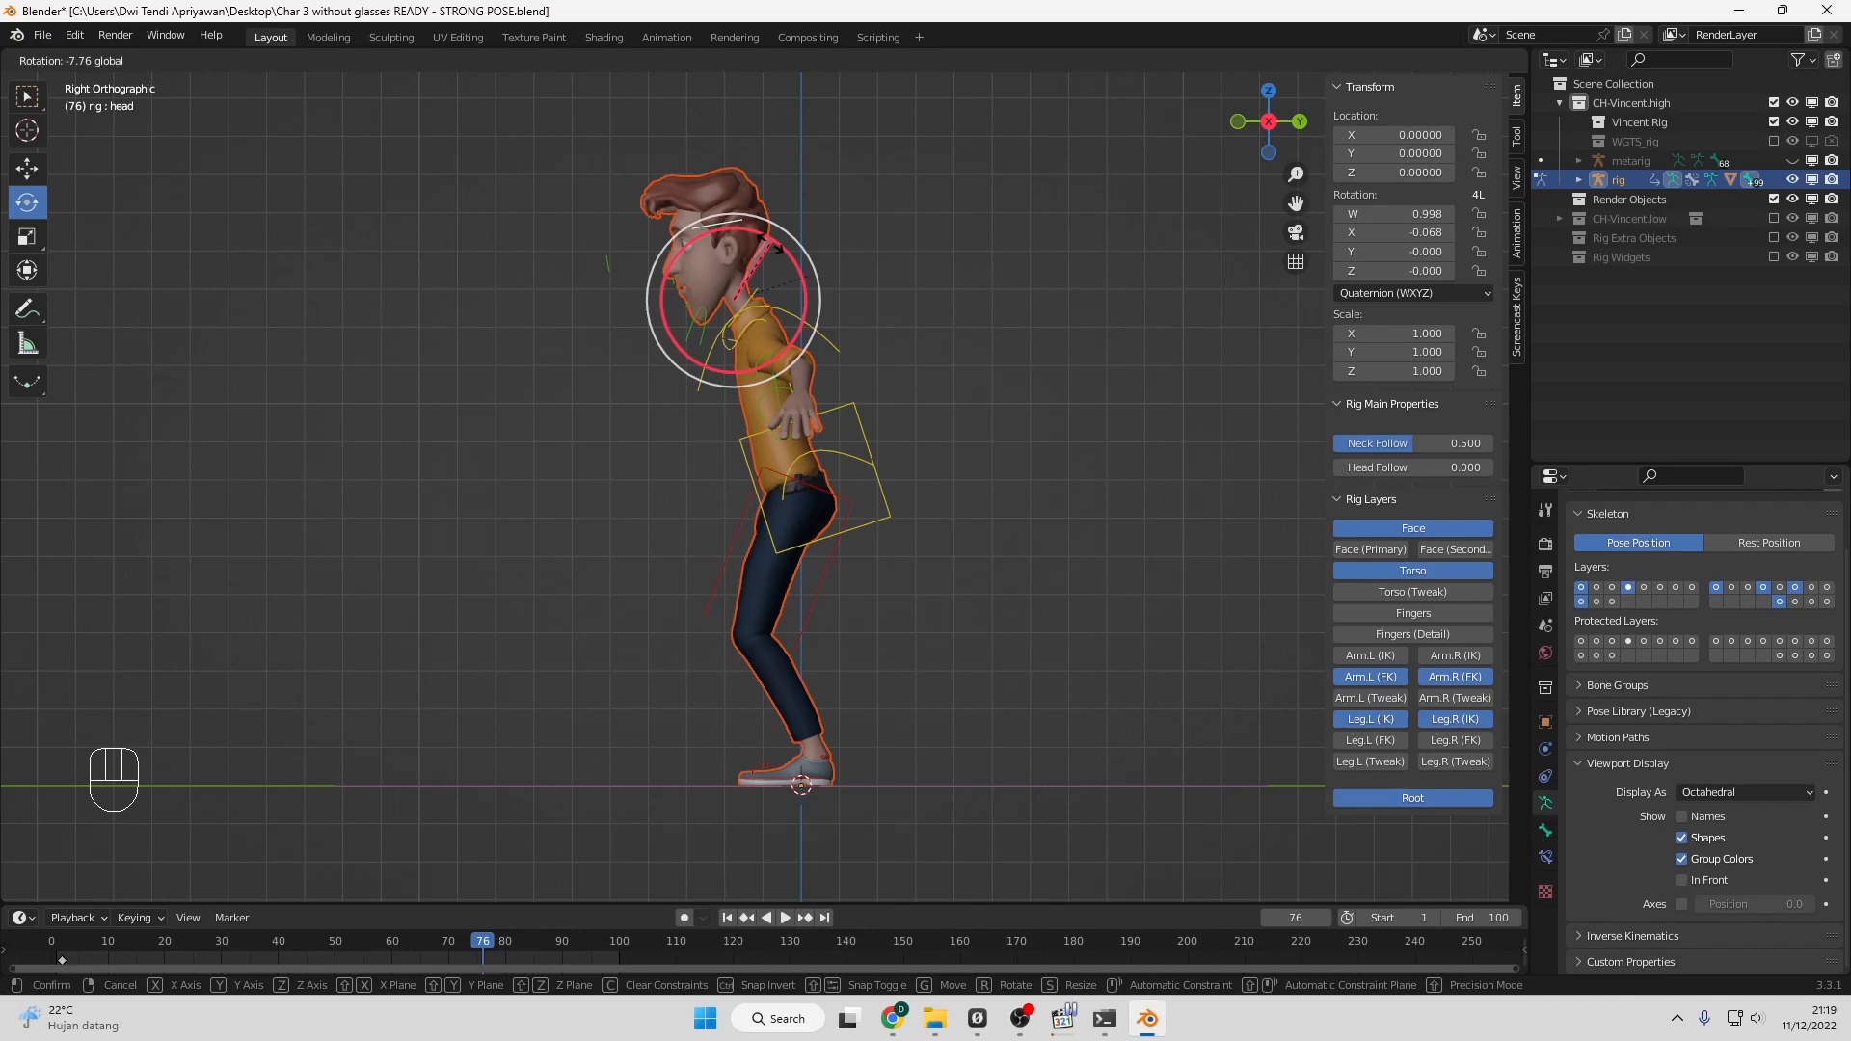
pyautogui.moveTo(773, 247); pyautogui.dragTo(770, 245)
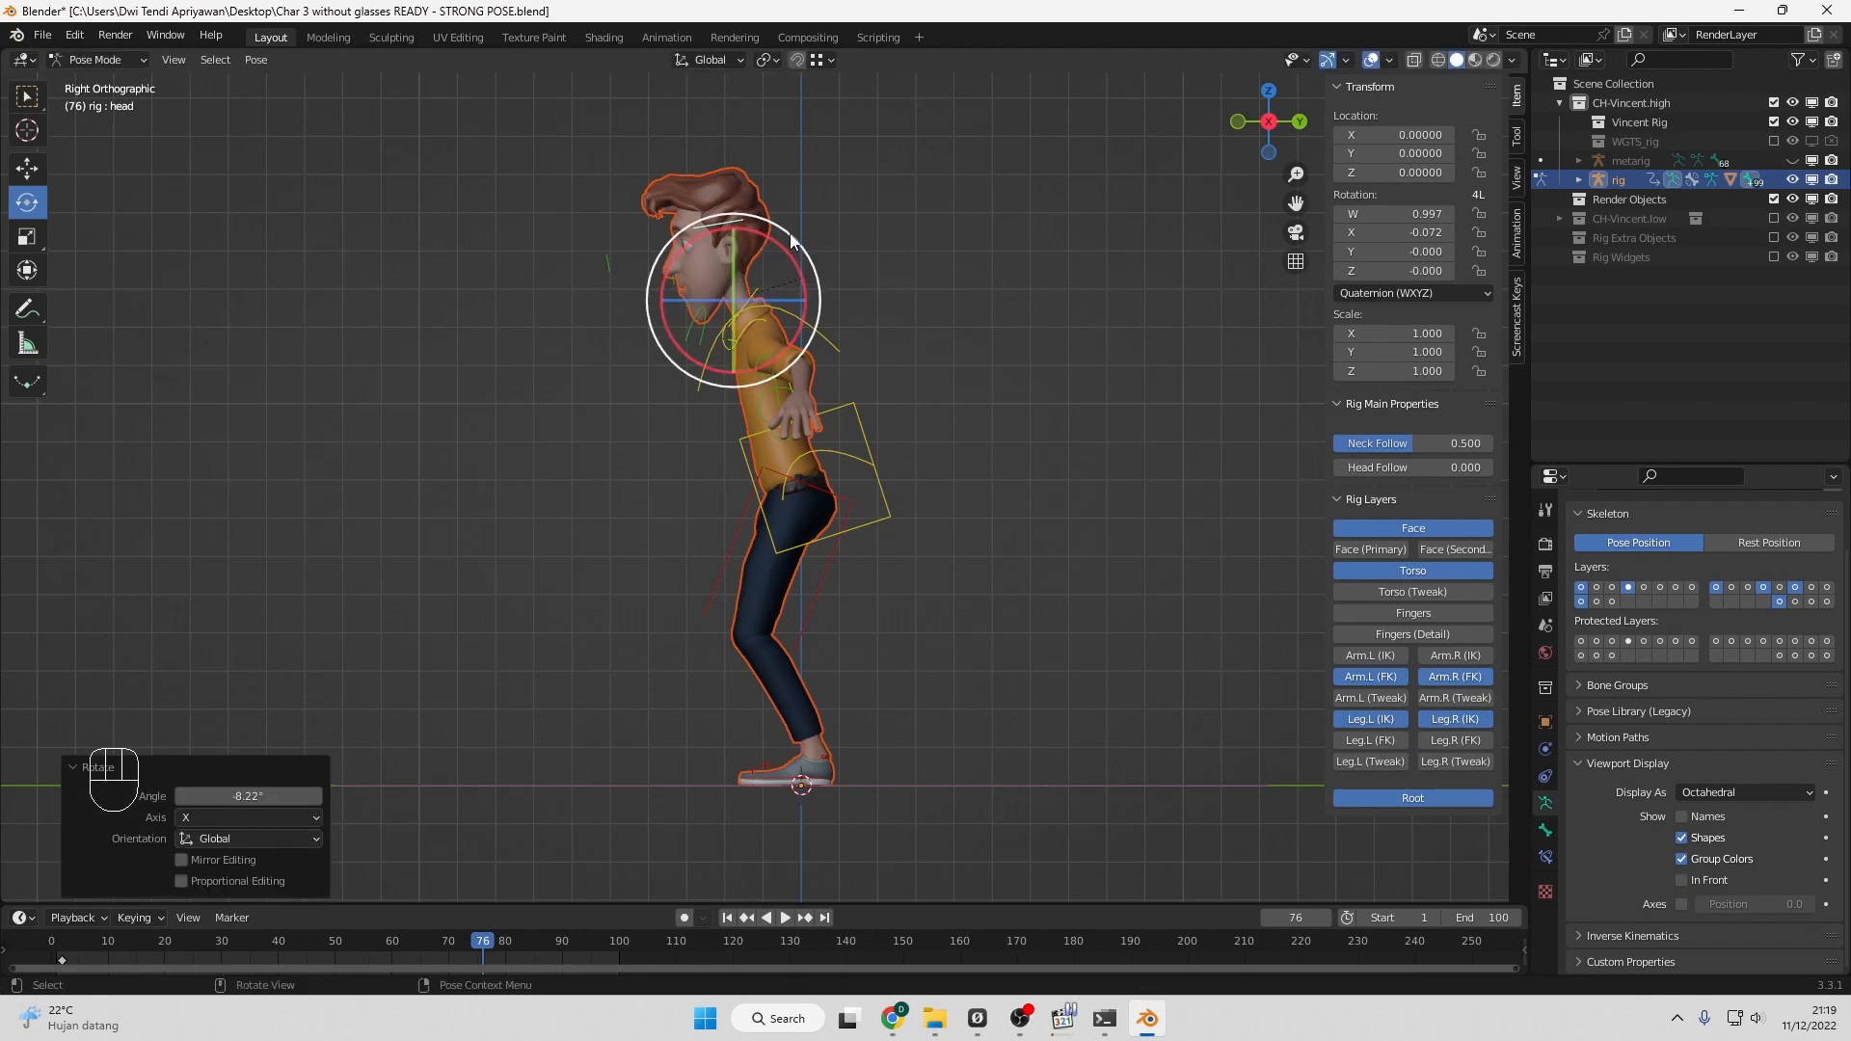
# Move the left foot's IK control forward about 0.295 m along negative Y.
pyautogui.click(758, 780)
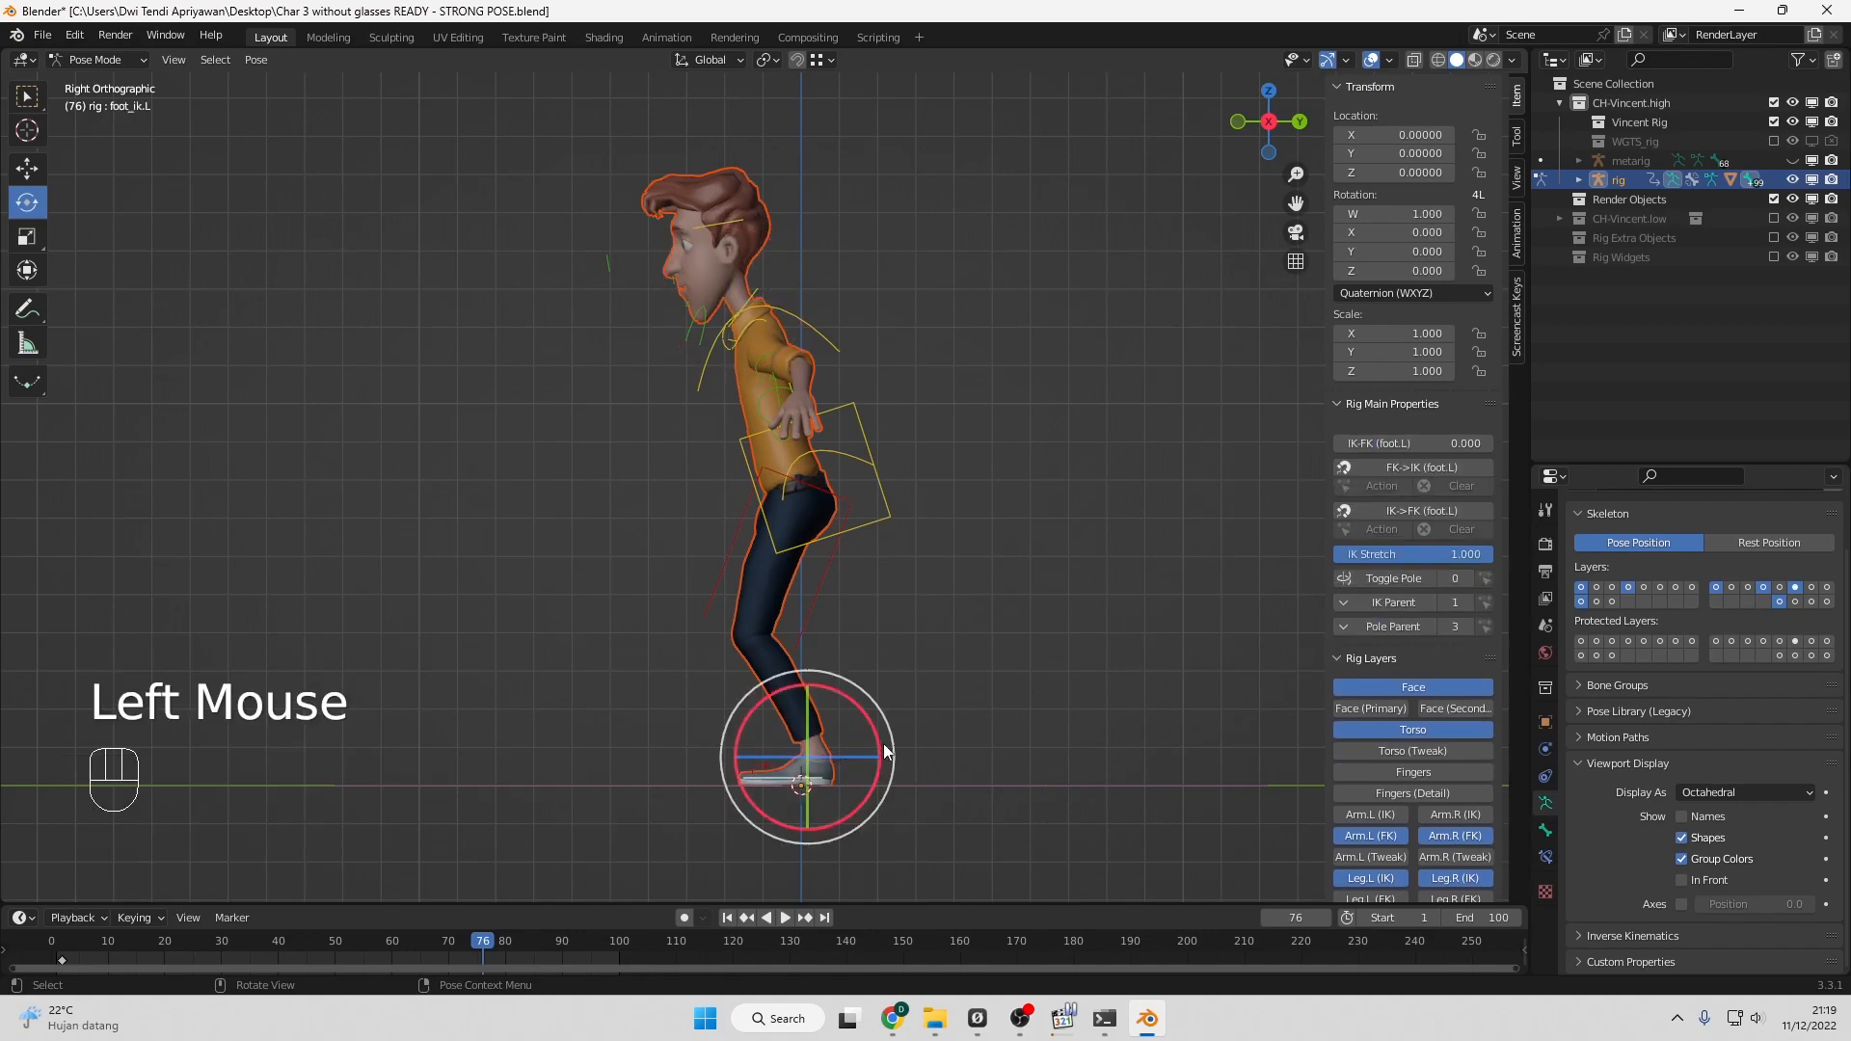
pyautogui.click(28, 170)
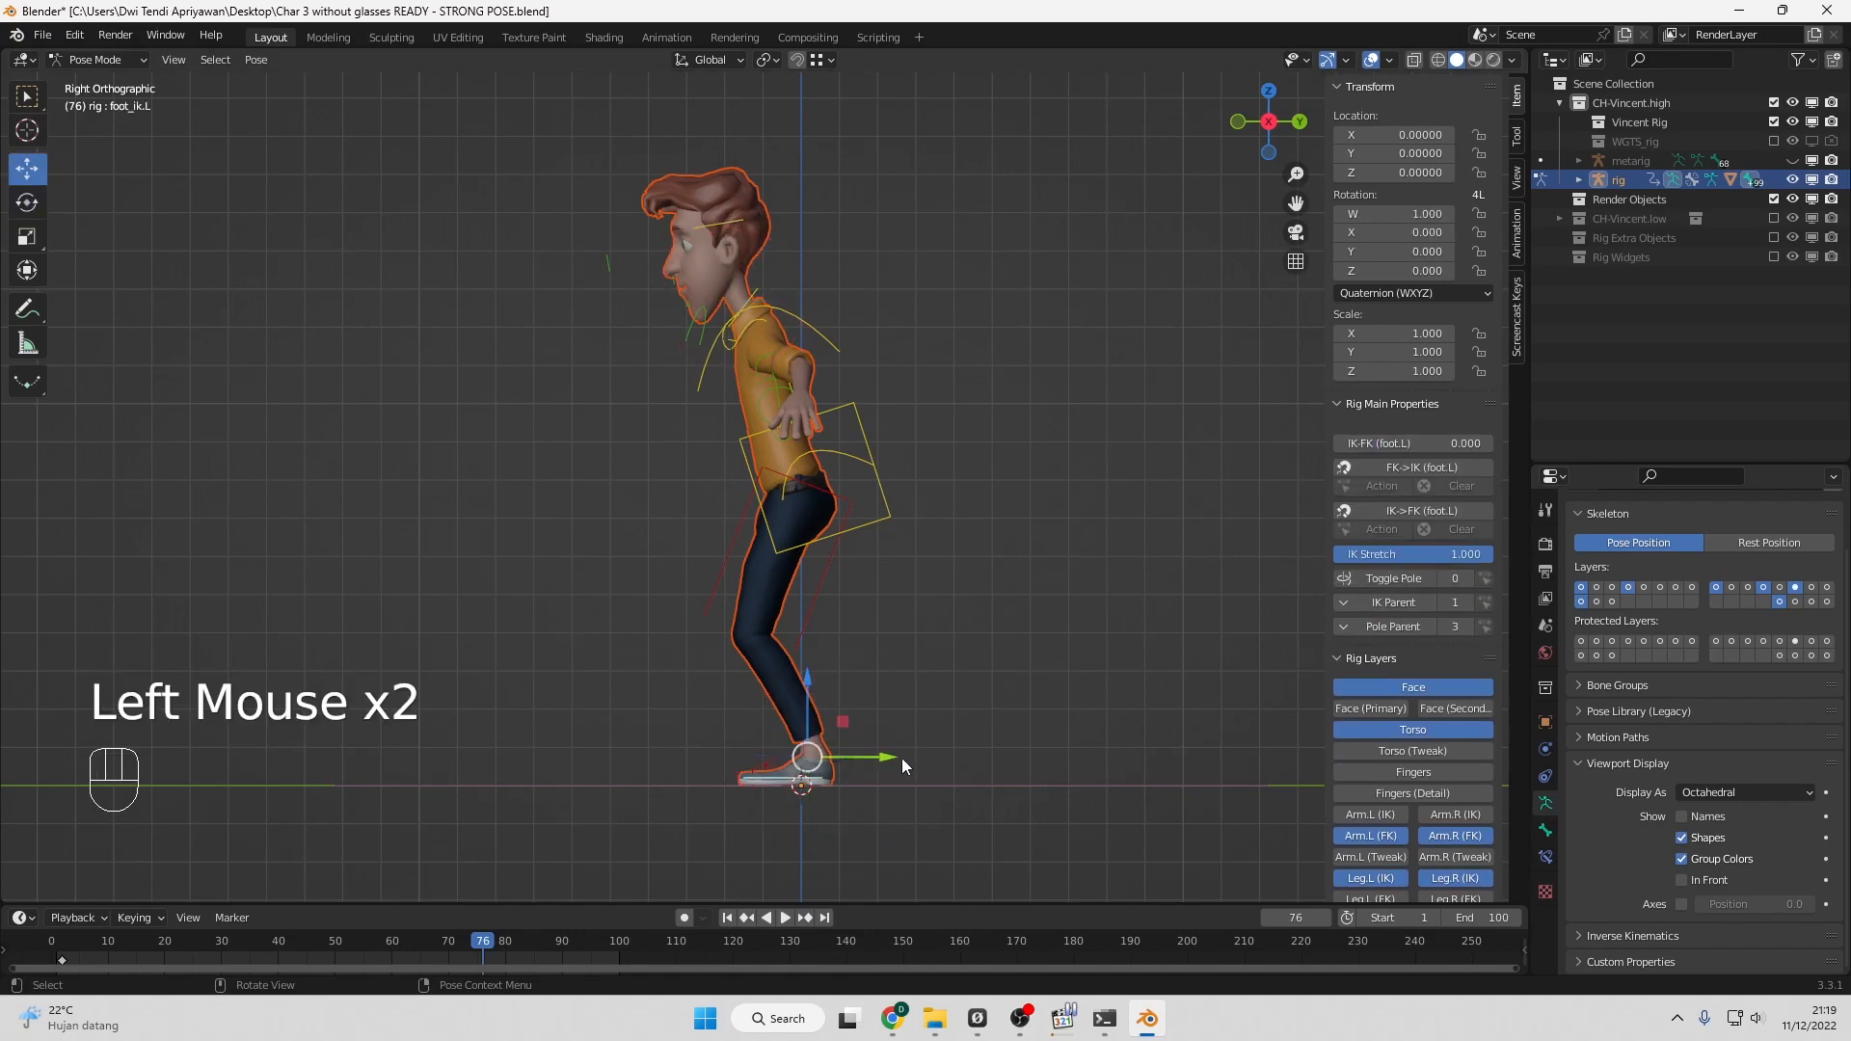
pyautogui.moveTo(887, 765); pyautogui.dragTo(779, 754)
pyautogui.moveTo(765, 753); pyautogui.dragTo(769, 753)
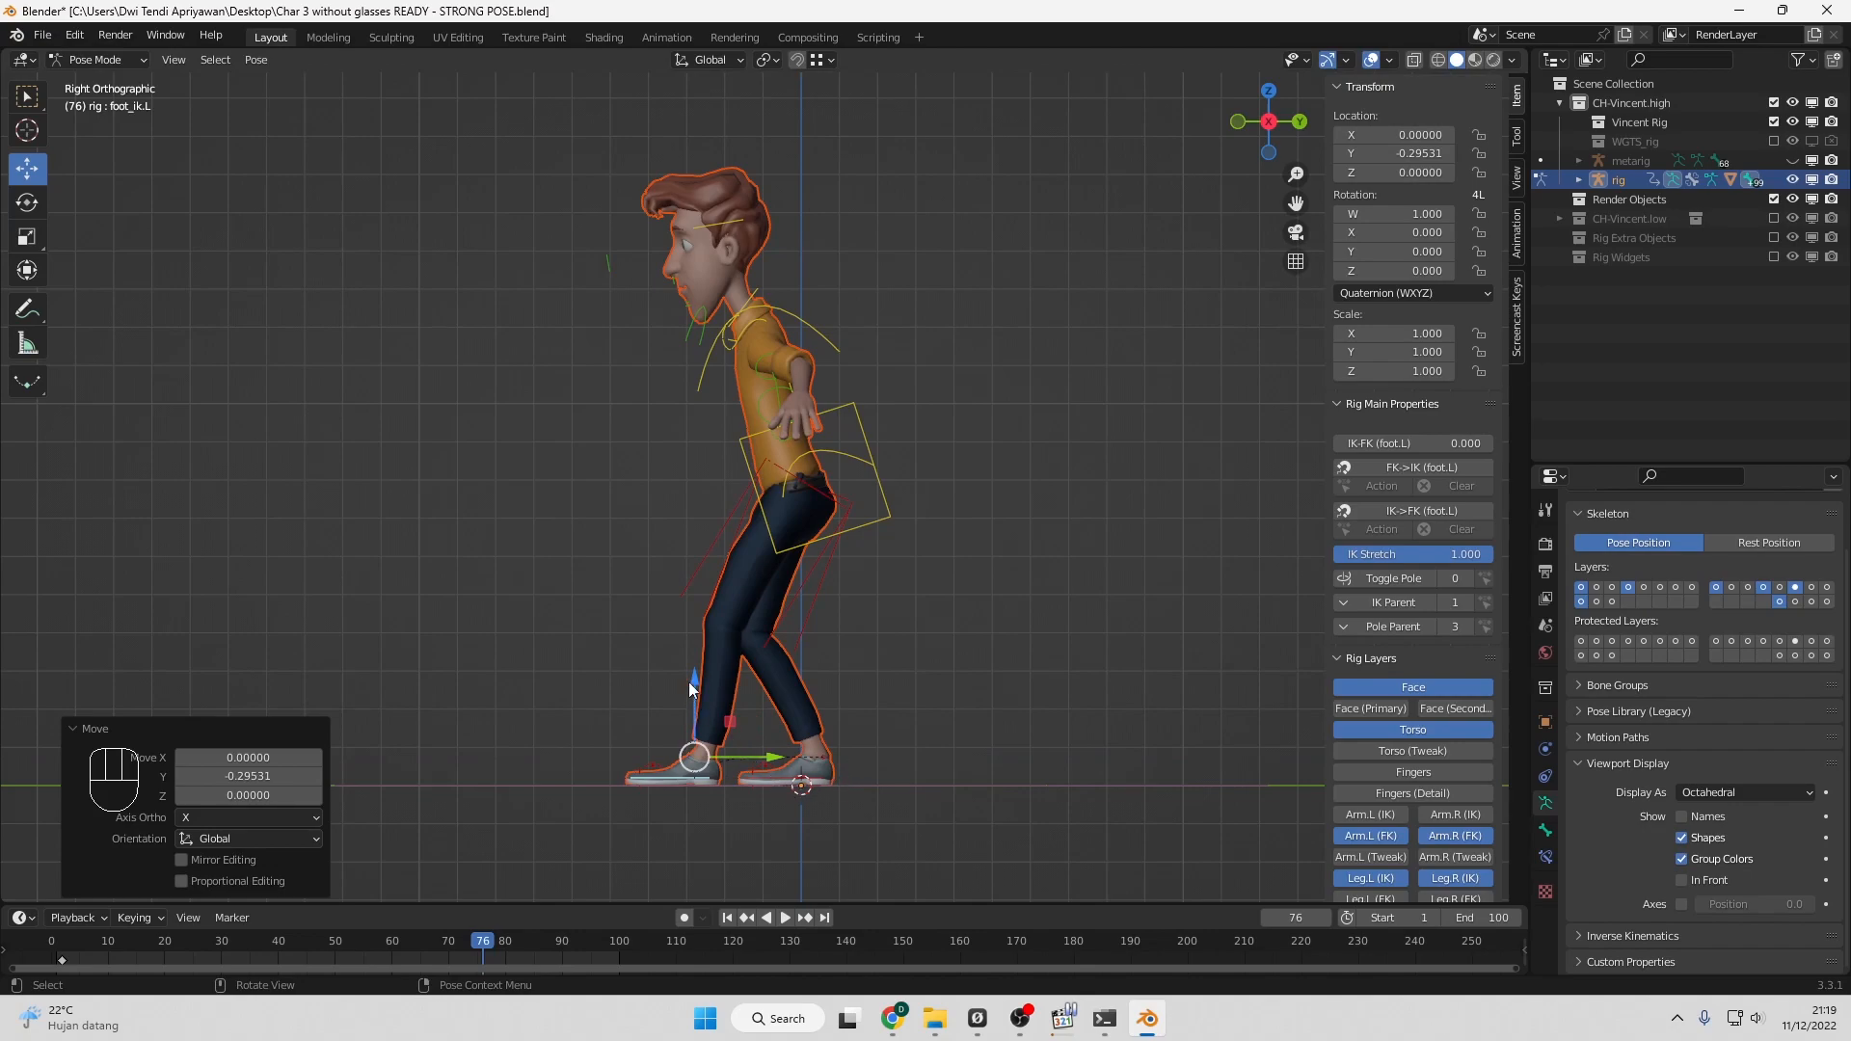
# Tilt the left foot's IK control about -18.8° around X and position it at about Y -0.36 m, Z 0.025 m.
pyautogui.moveTo(692, 680); pyautogui.dragTo(733, 702)
pyautogui.click(39, 204)
pyautogui.click(27, 168)
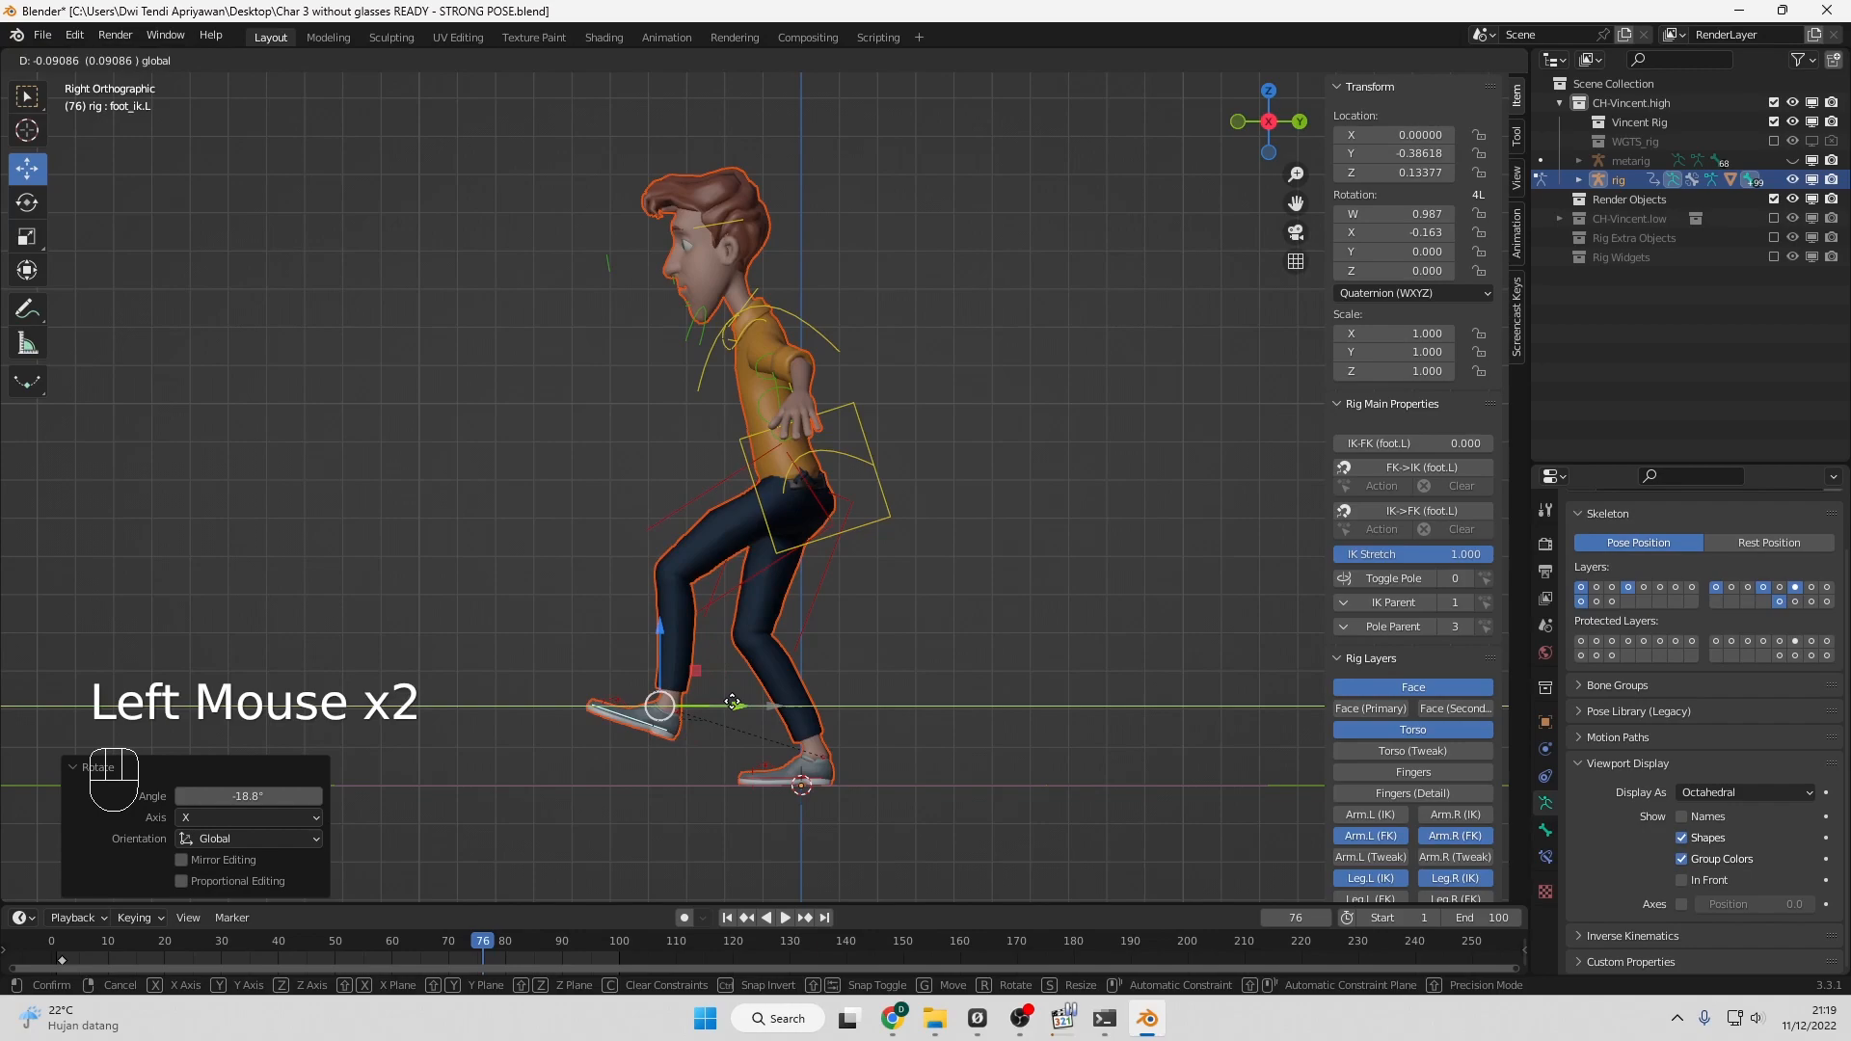
pyautogui.moveTo(733, 702); pyautogui.dragTo(743, 703)
pyautogui.moveTo(671, 631); pyautogui.dragTo(674, 671)
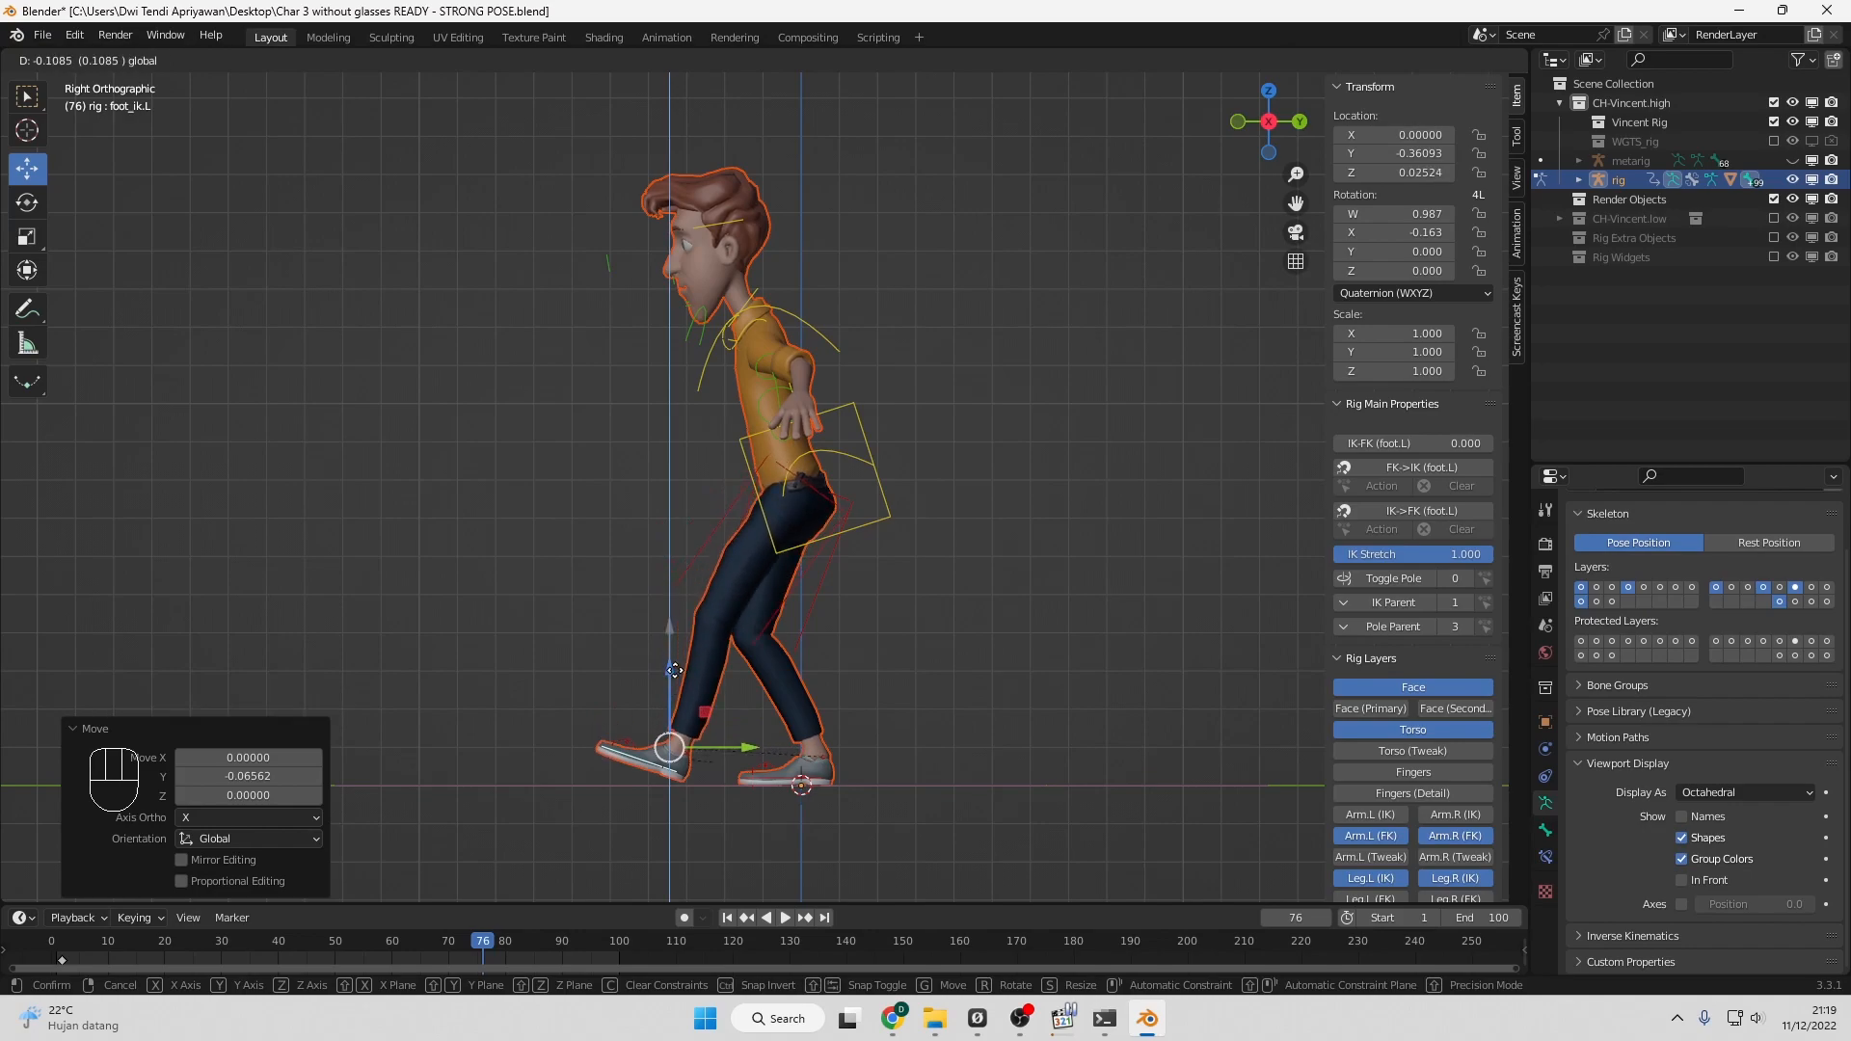
pyautogui.moveTo(675, 669); pyautogui.dragTo(675, 669)
# Move the right foot's IK control back about 0.326 m along Y and raise it about 0.172 m along Z.
pyautogui.click(800, 777)
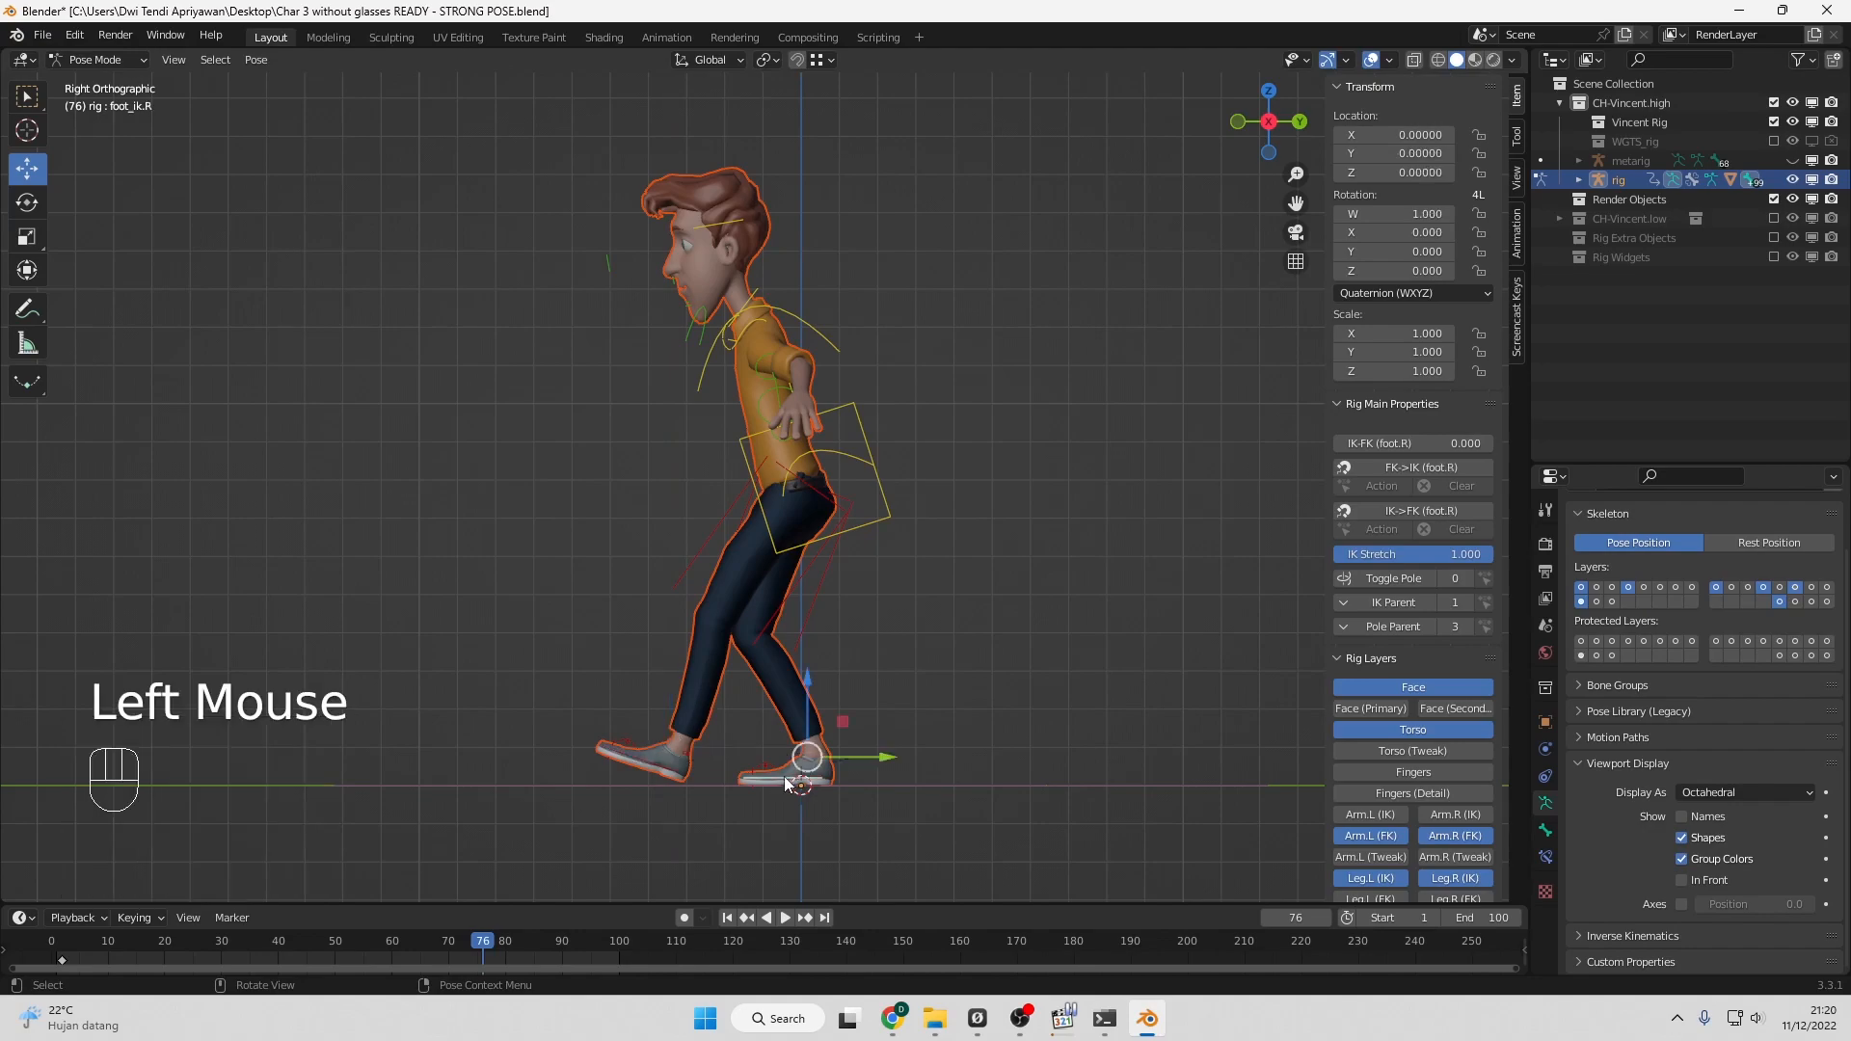
pyautogui.moveTo(891, 761); pyautogui.dragTo(1016, 736)
pyautogui.moveTo(934, 681); pyautogui.dragTo(936, 610)
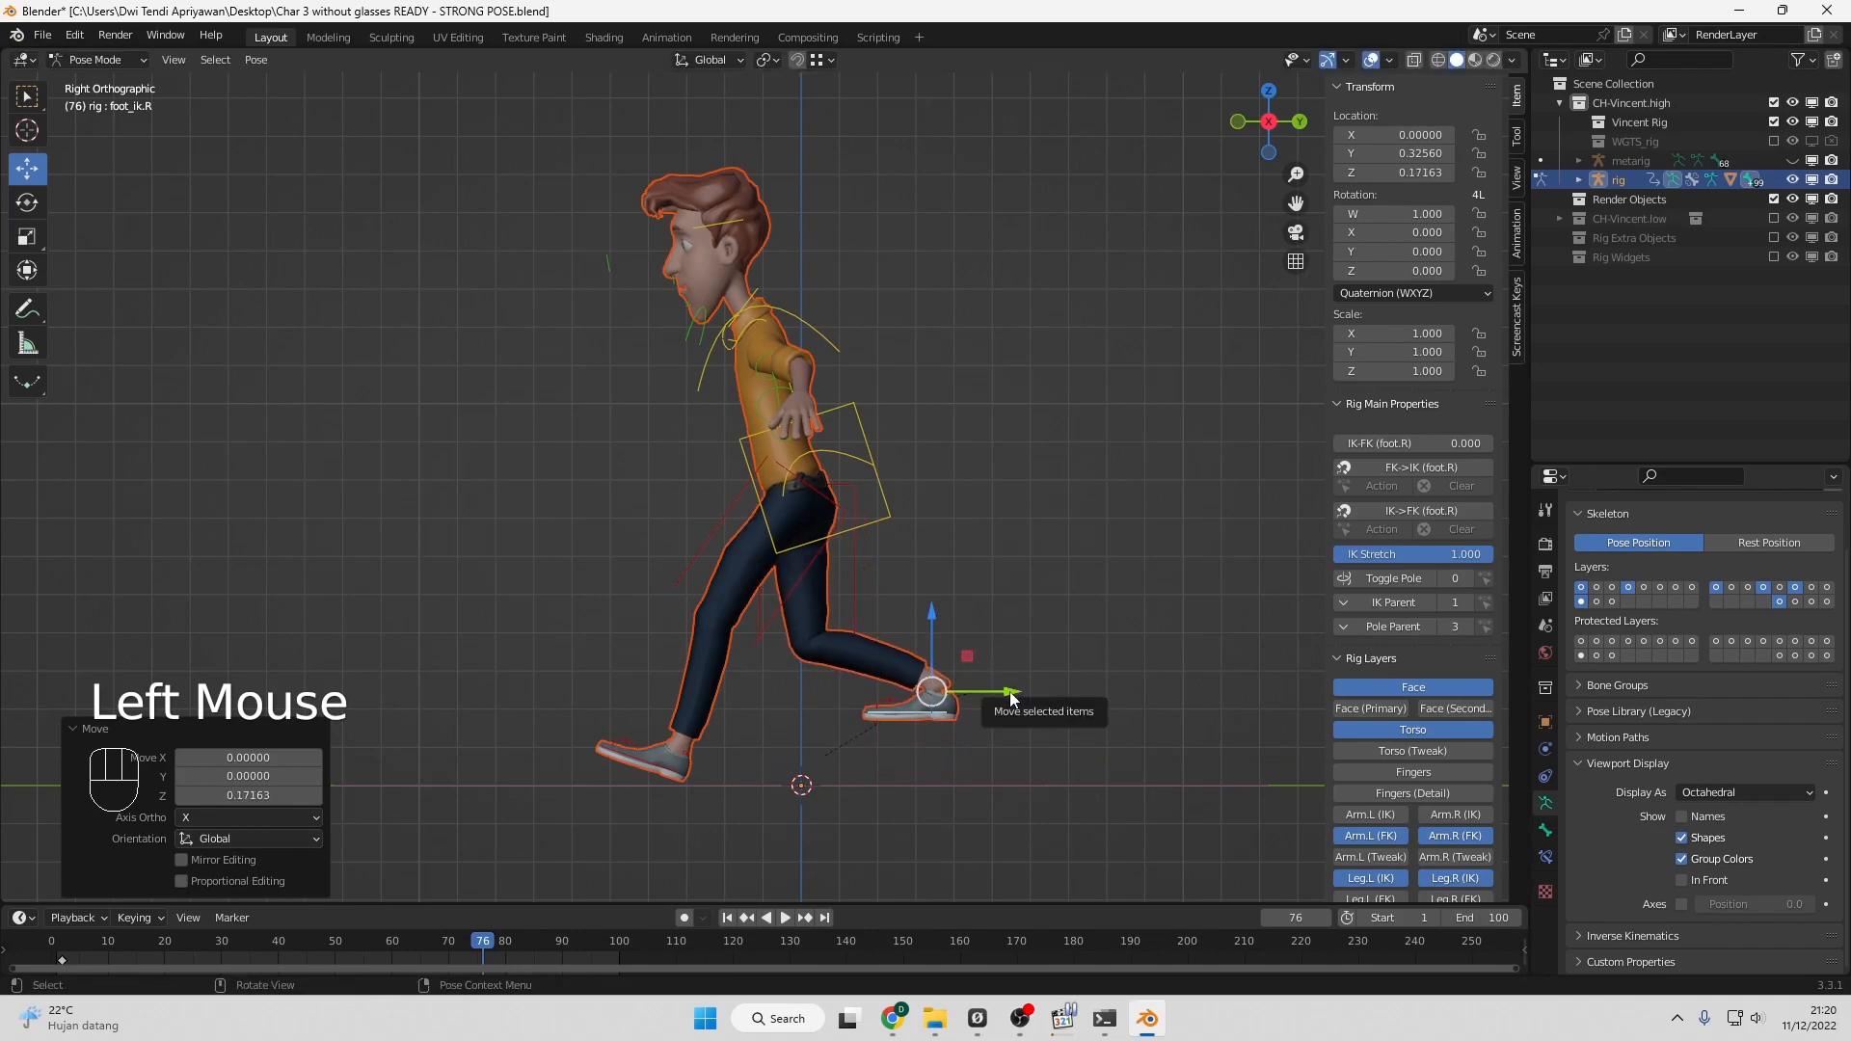
# Rotate the right foot's IK control about 44.1° around X and move it to about Y 0.51 m, Z 0.283 m.
pyautogui.click(31, 203)
pyautogui.moveTo(988, 651); pyautogui.dragTo(948, 578)
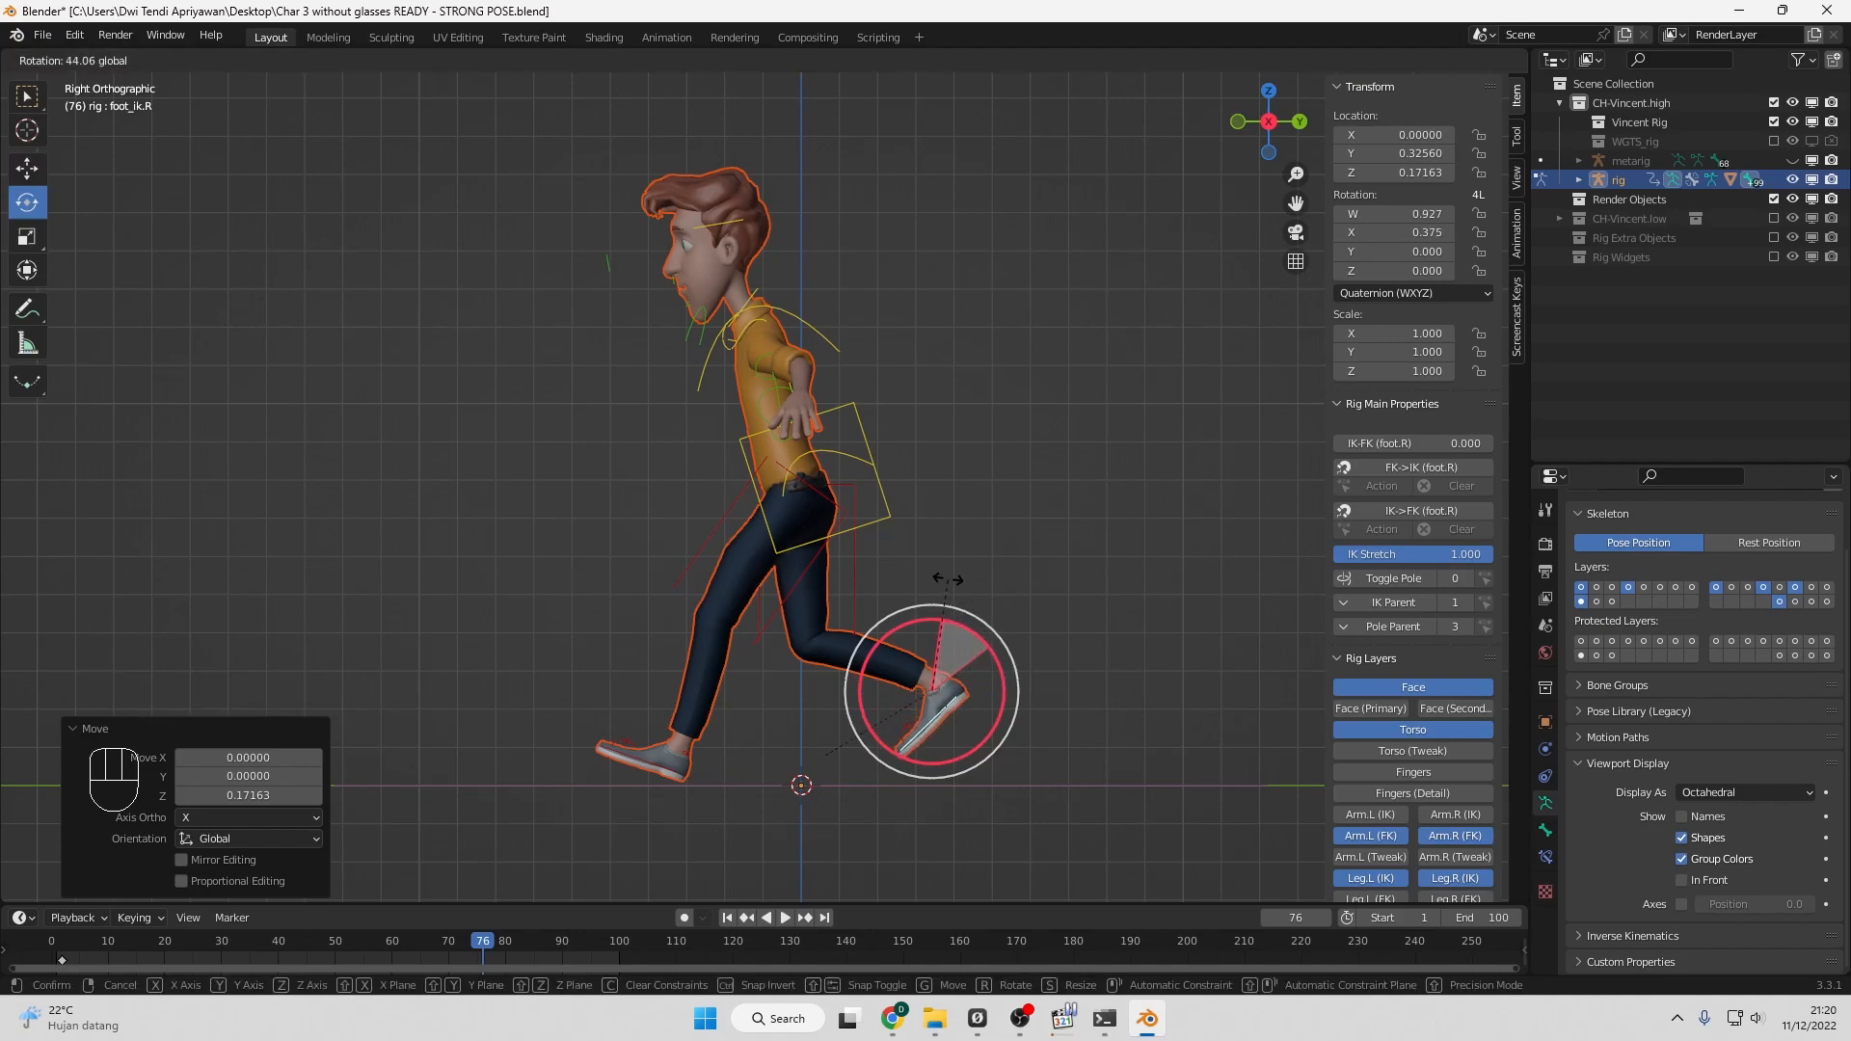
pyautogui.click(948, 579)
pyautogui.click(29, 171)
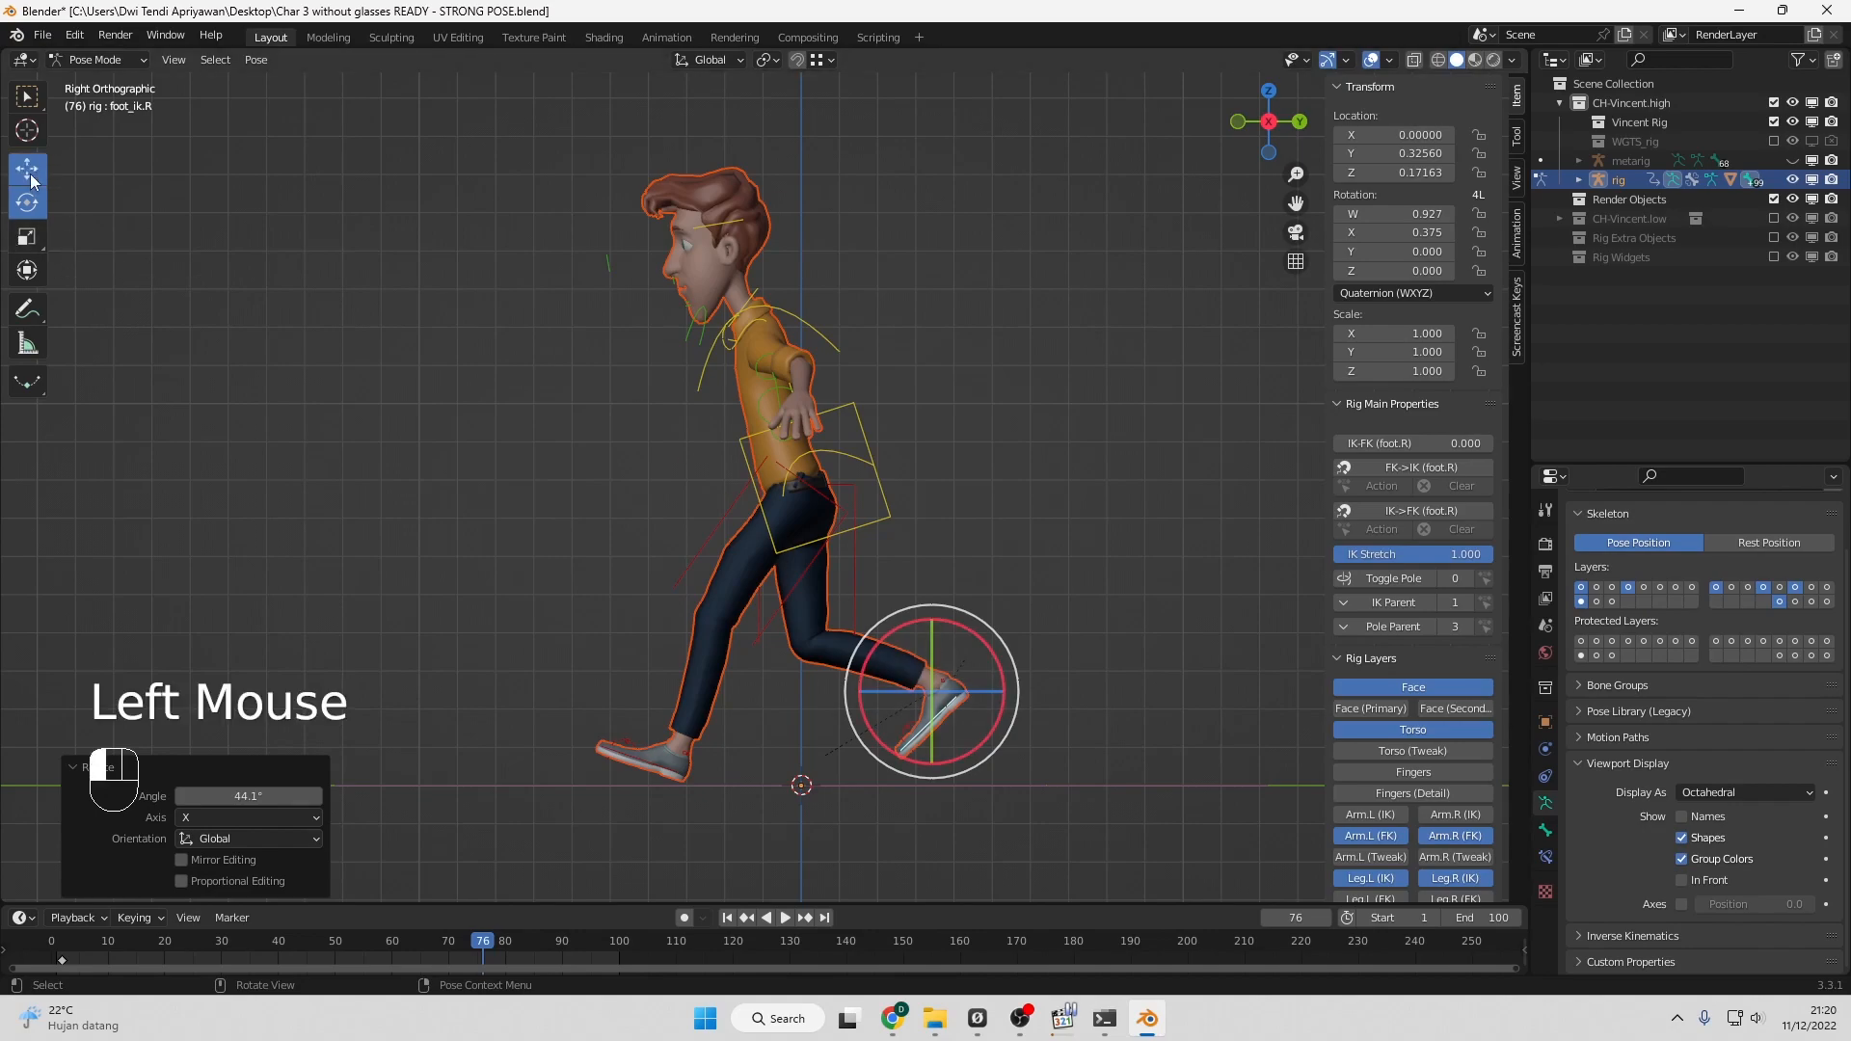
pyautogui.moveTo(1004, 694); pyautogui.dragTo(971, 566)
pyautogui.moveTo(1063, 651); pyautogui.dragTo(1037, 569)
# Raise the right foot's IK control about 0.162 m along Z and rotate it further around X to W 0.392, X 0.920.
pyautogui.click(39, 208)
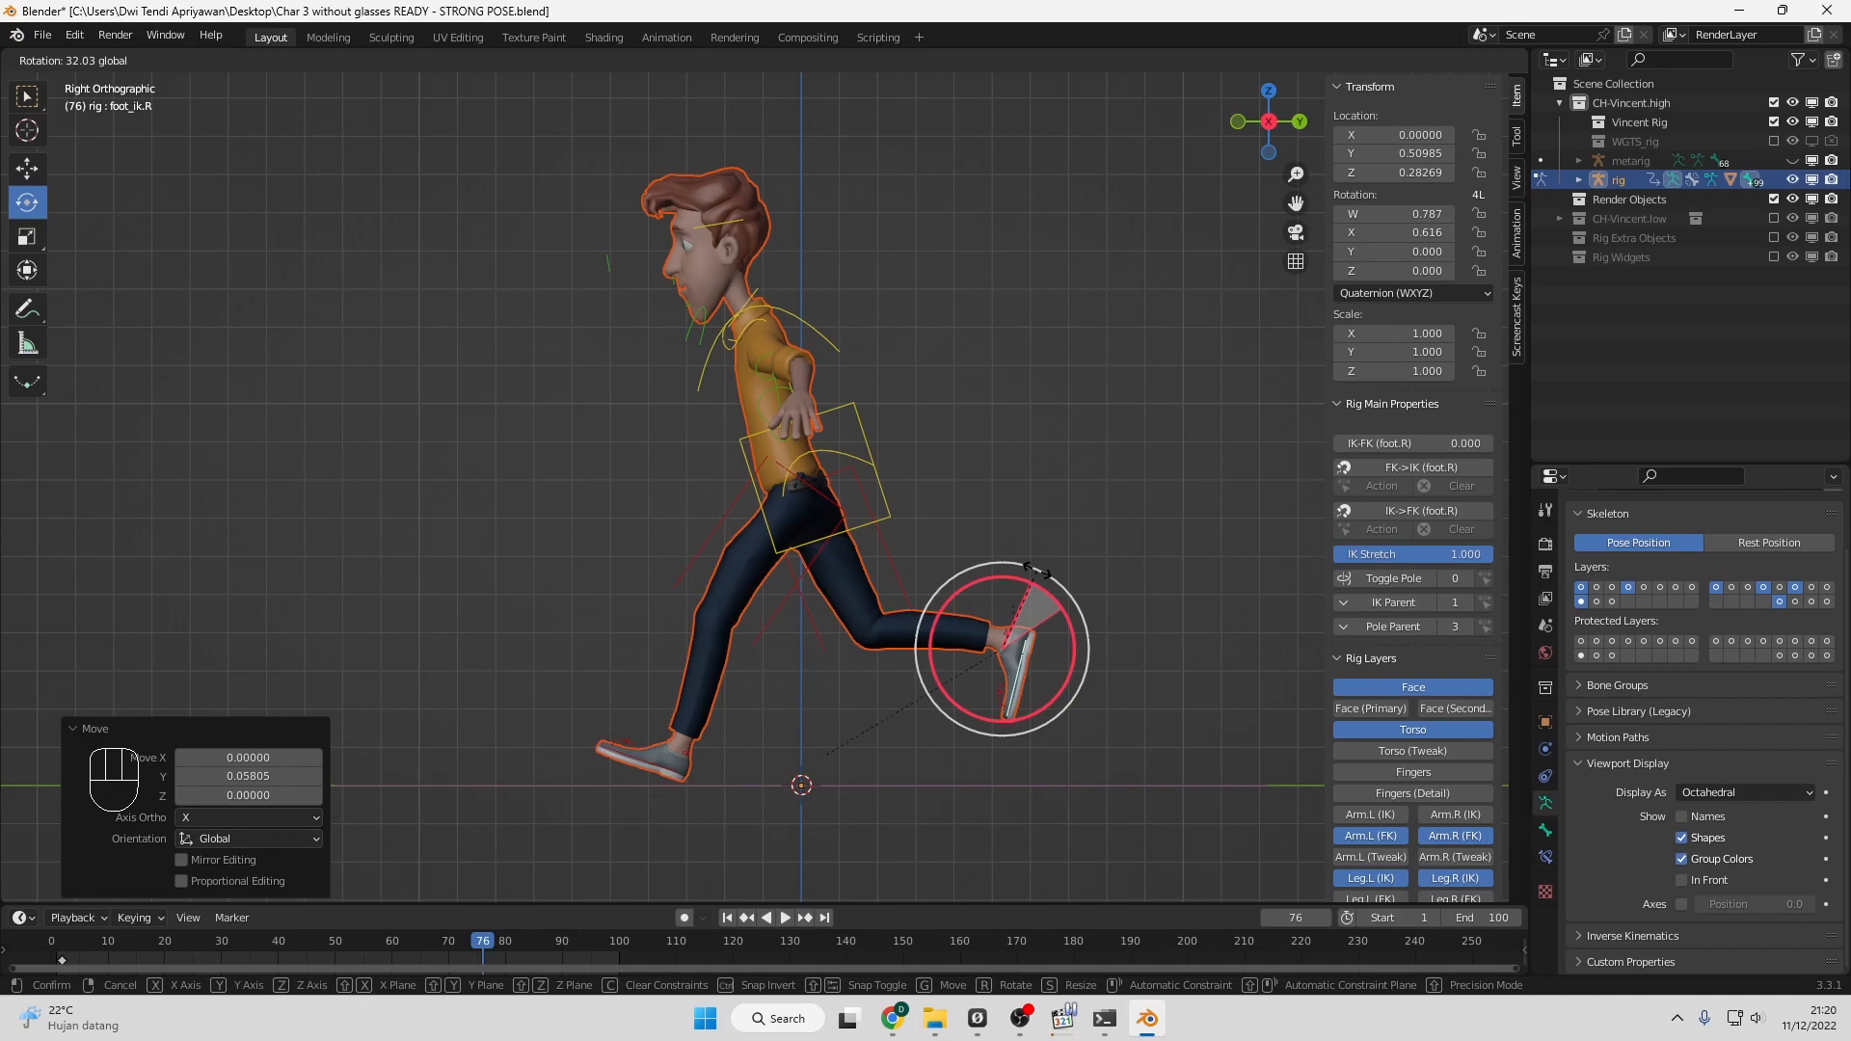
pyautogui.moveTo(1037, 571); pyautogui.dragTo(972, 506)
pyautogui.click(27, 168)
pyautogui.click(27, 201)
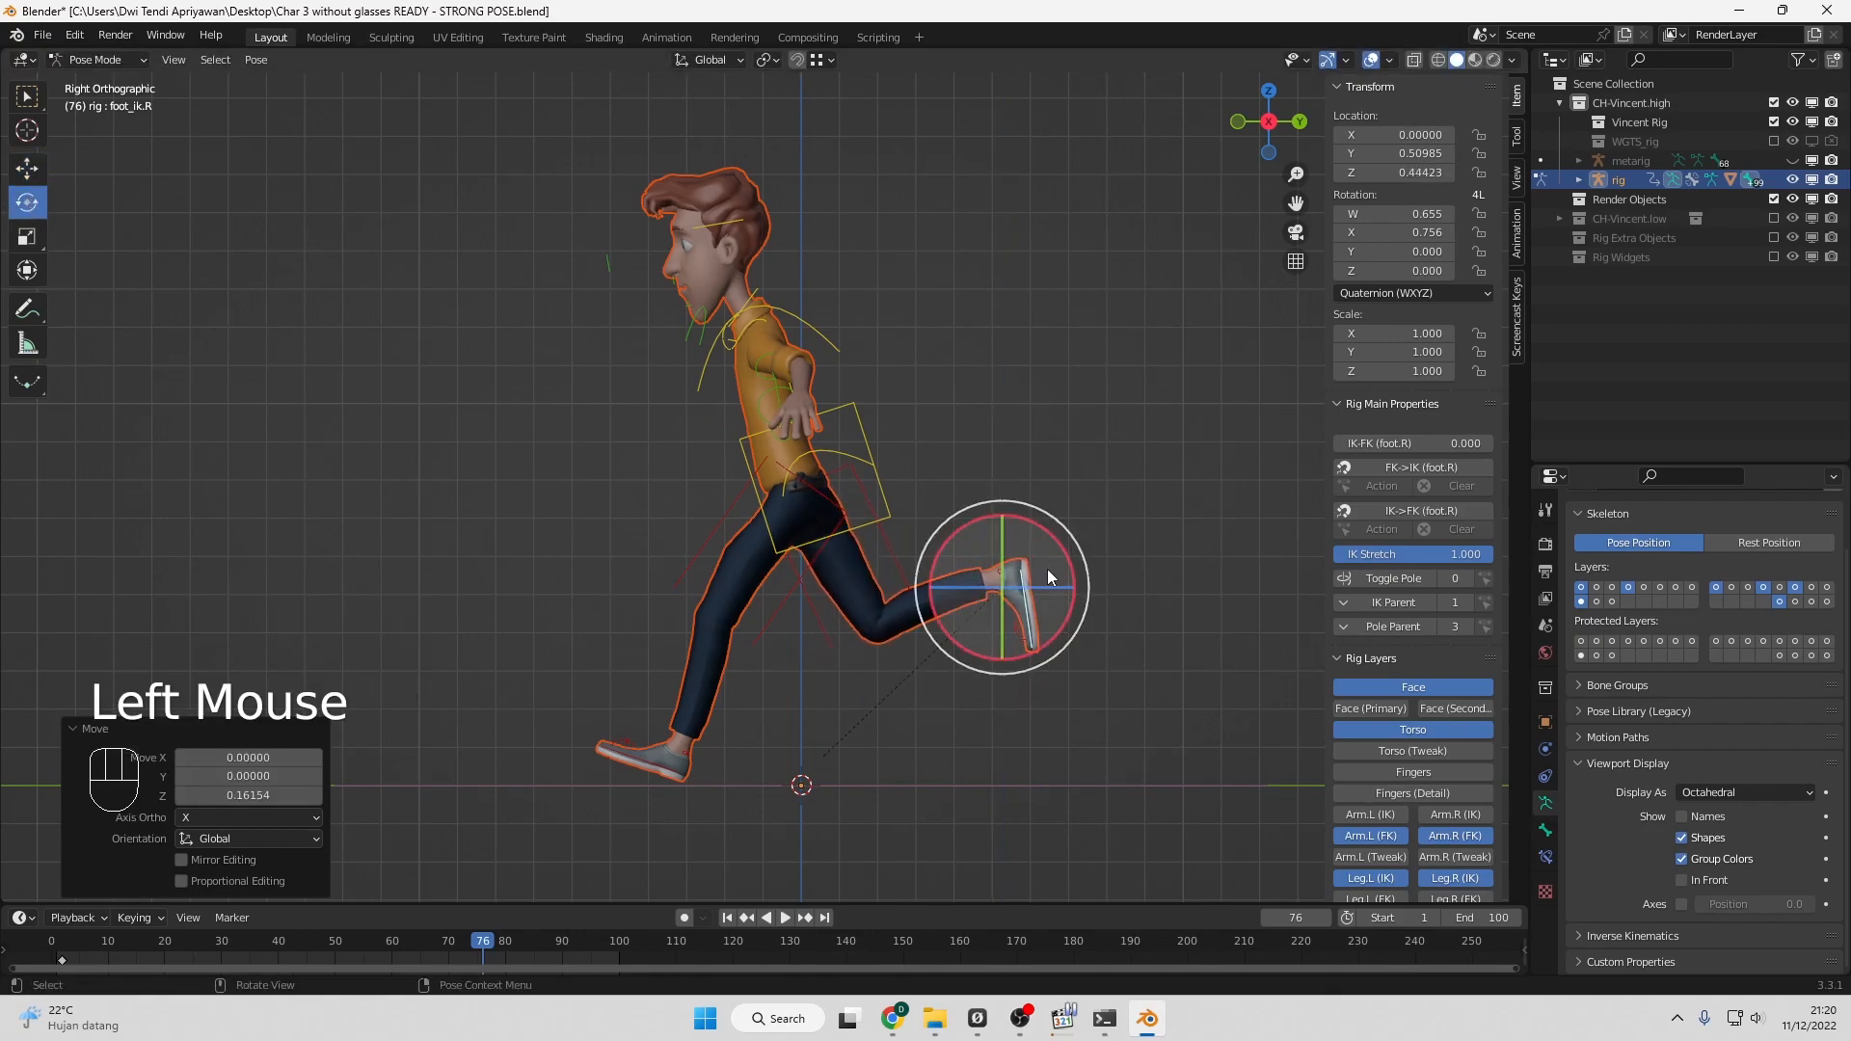
pyautogui.moveTo(1068, 560); pyautogui.dragTo(1034, 518)
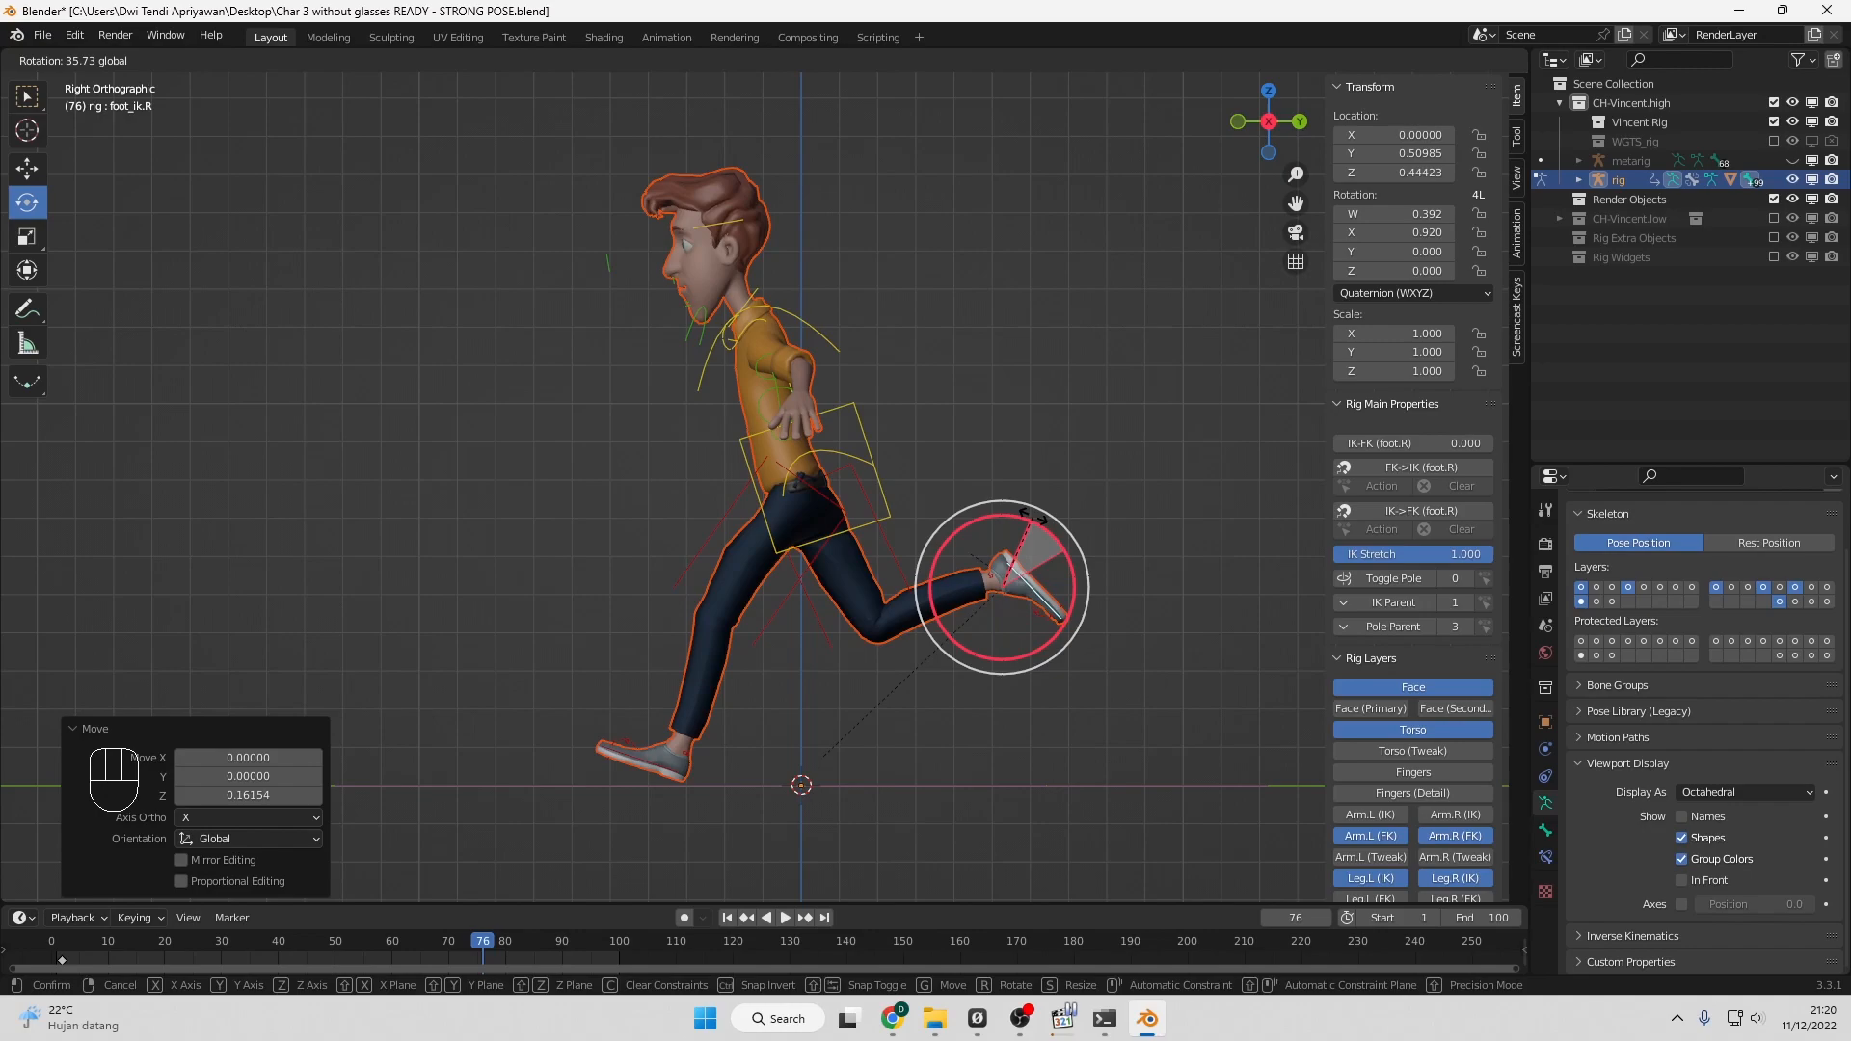
pyautogui.moveTo(1034, 518); pyautogui.dragTo(1034, 518)
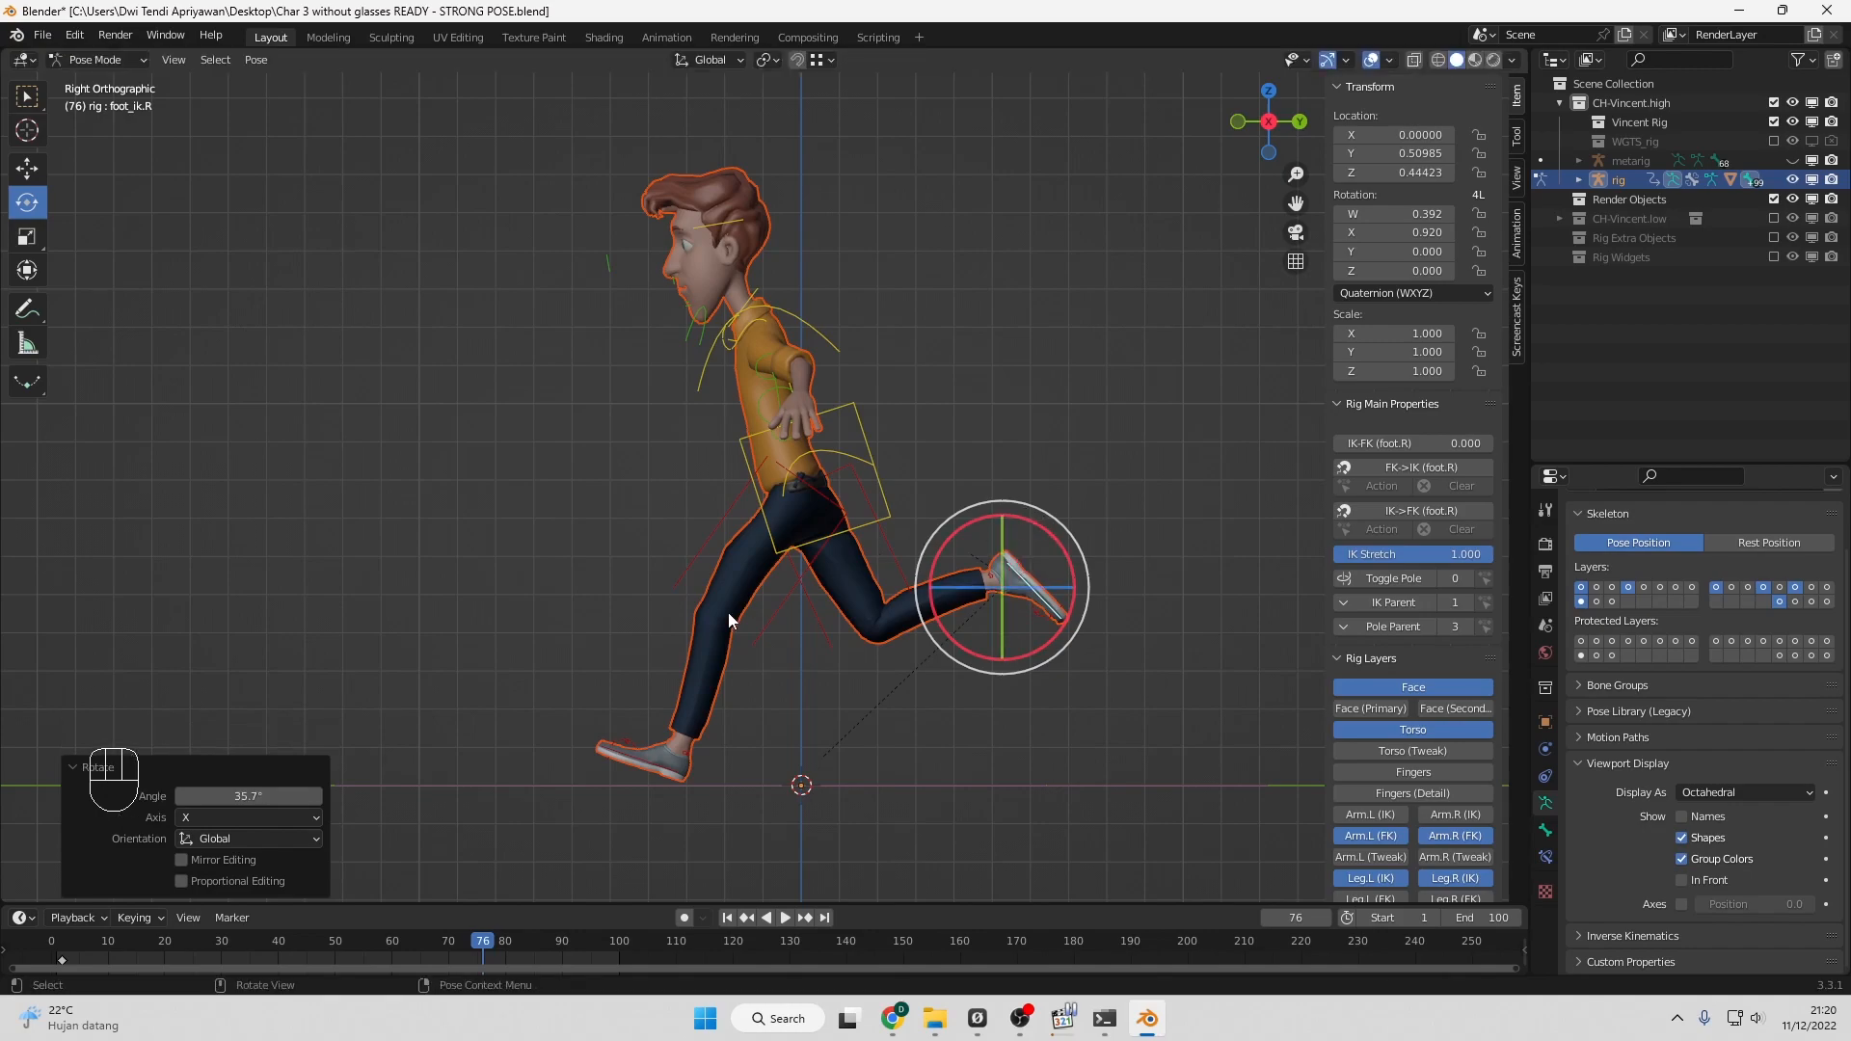
# Move the left foot's IK control back about 0.038 m along Y.
pyautogui.click(656, 772)
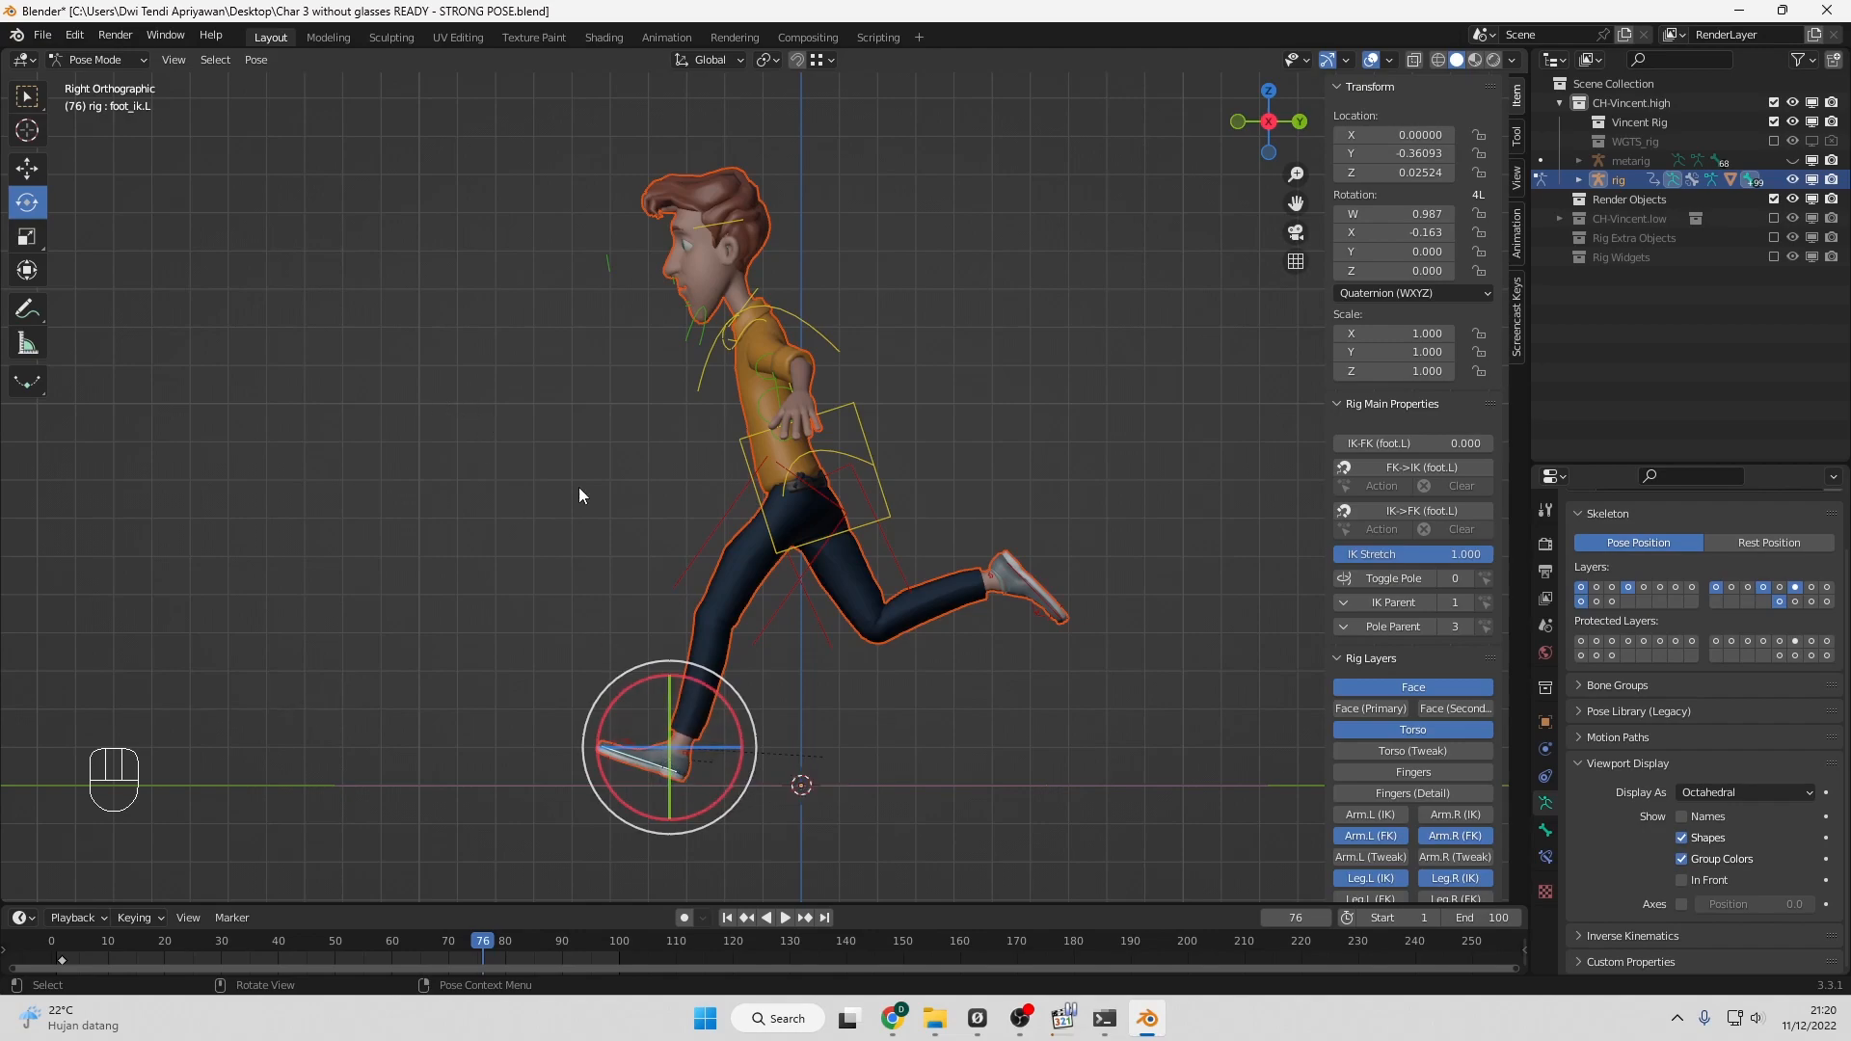
pyautogui.click(27, 168)
pyautogui.moveTo(743, 760); pyautogui.dragTo(763, 747)
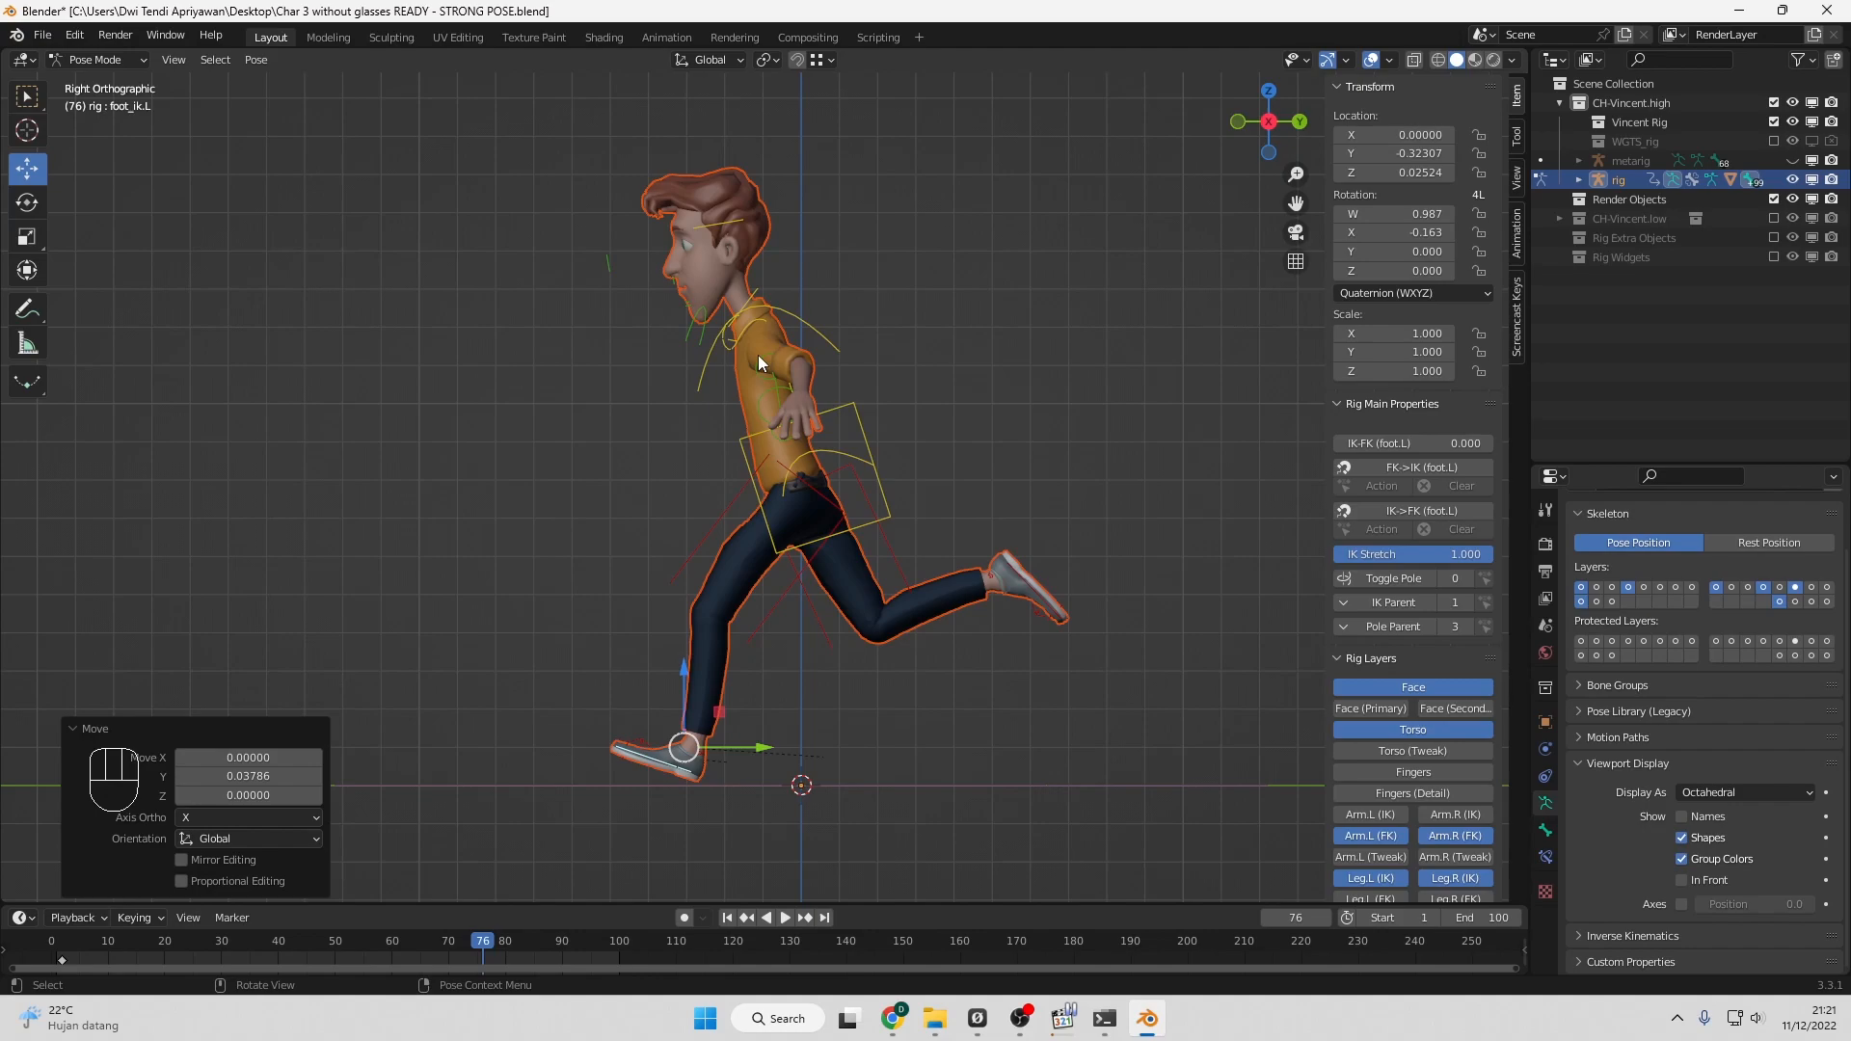
# Switch both arms to FK by setting IK-FK to 1.000 for the left and right hands.
pyautogui.press('KP_1')
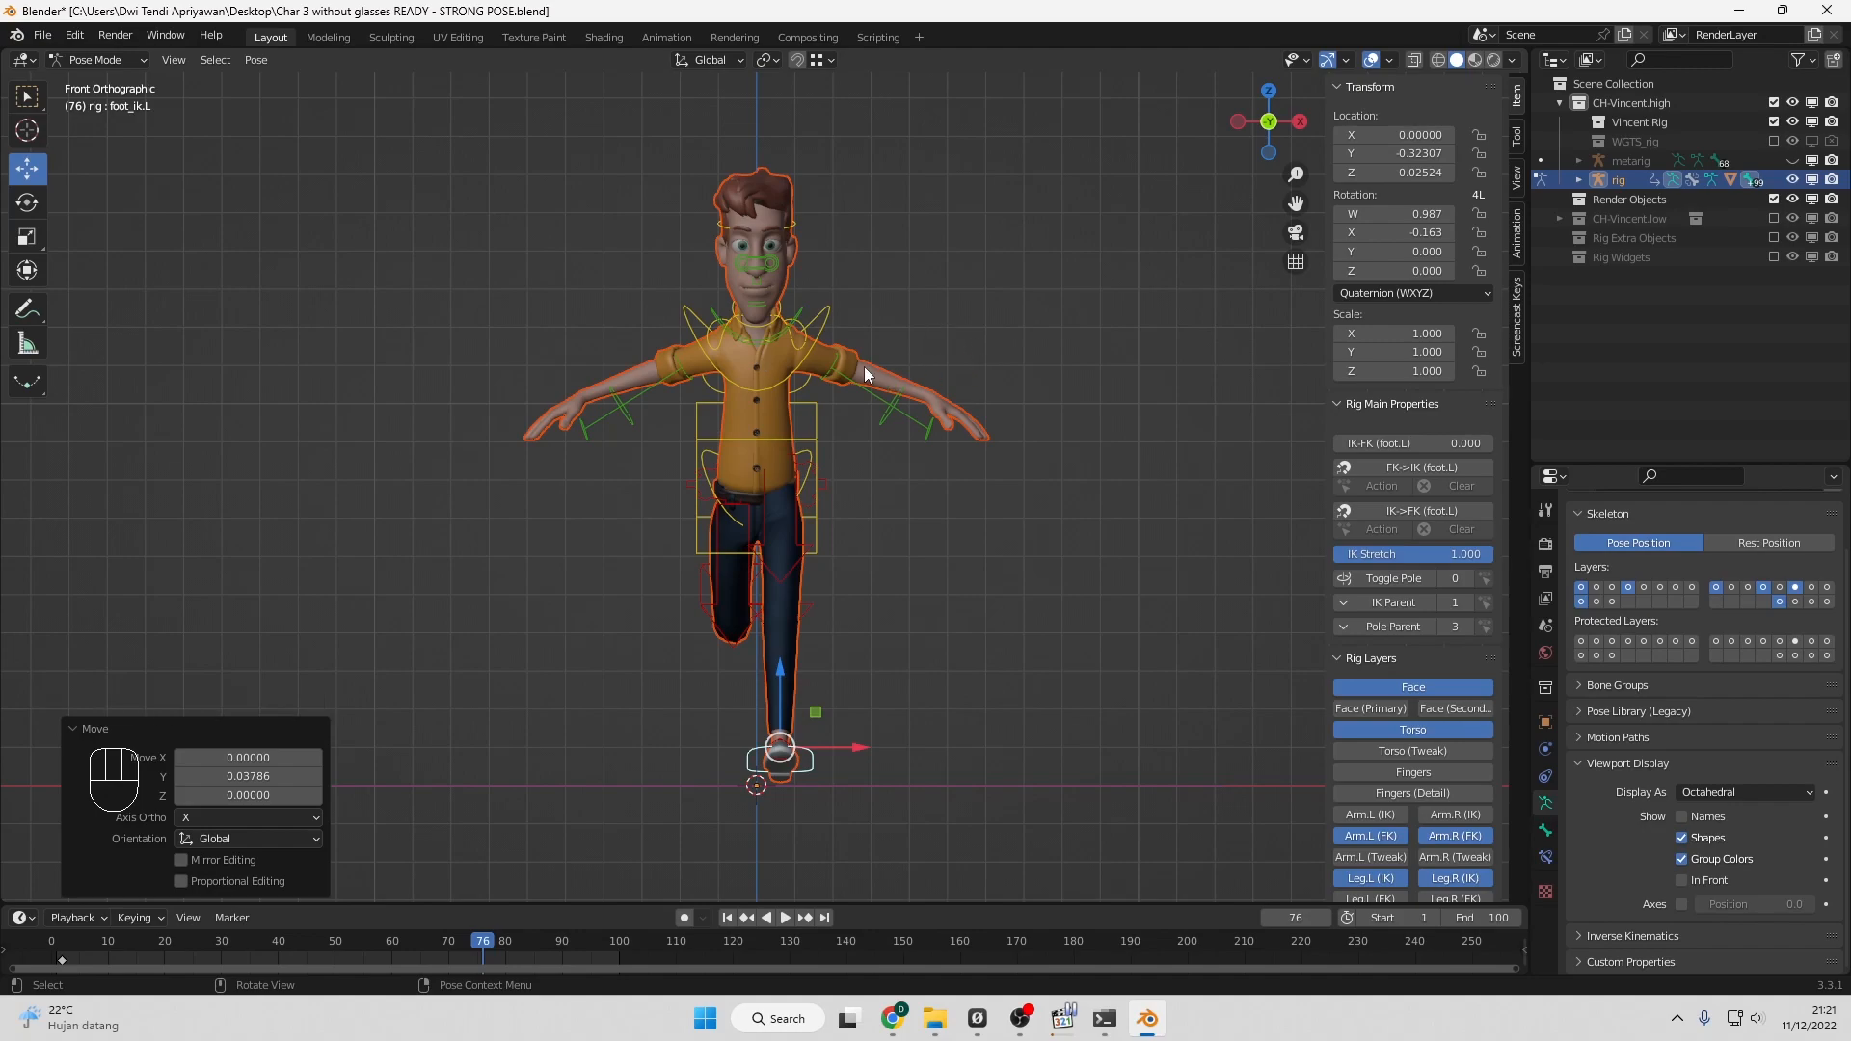
pyautogui.click(835, 359)
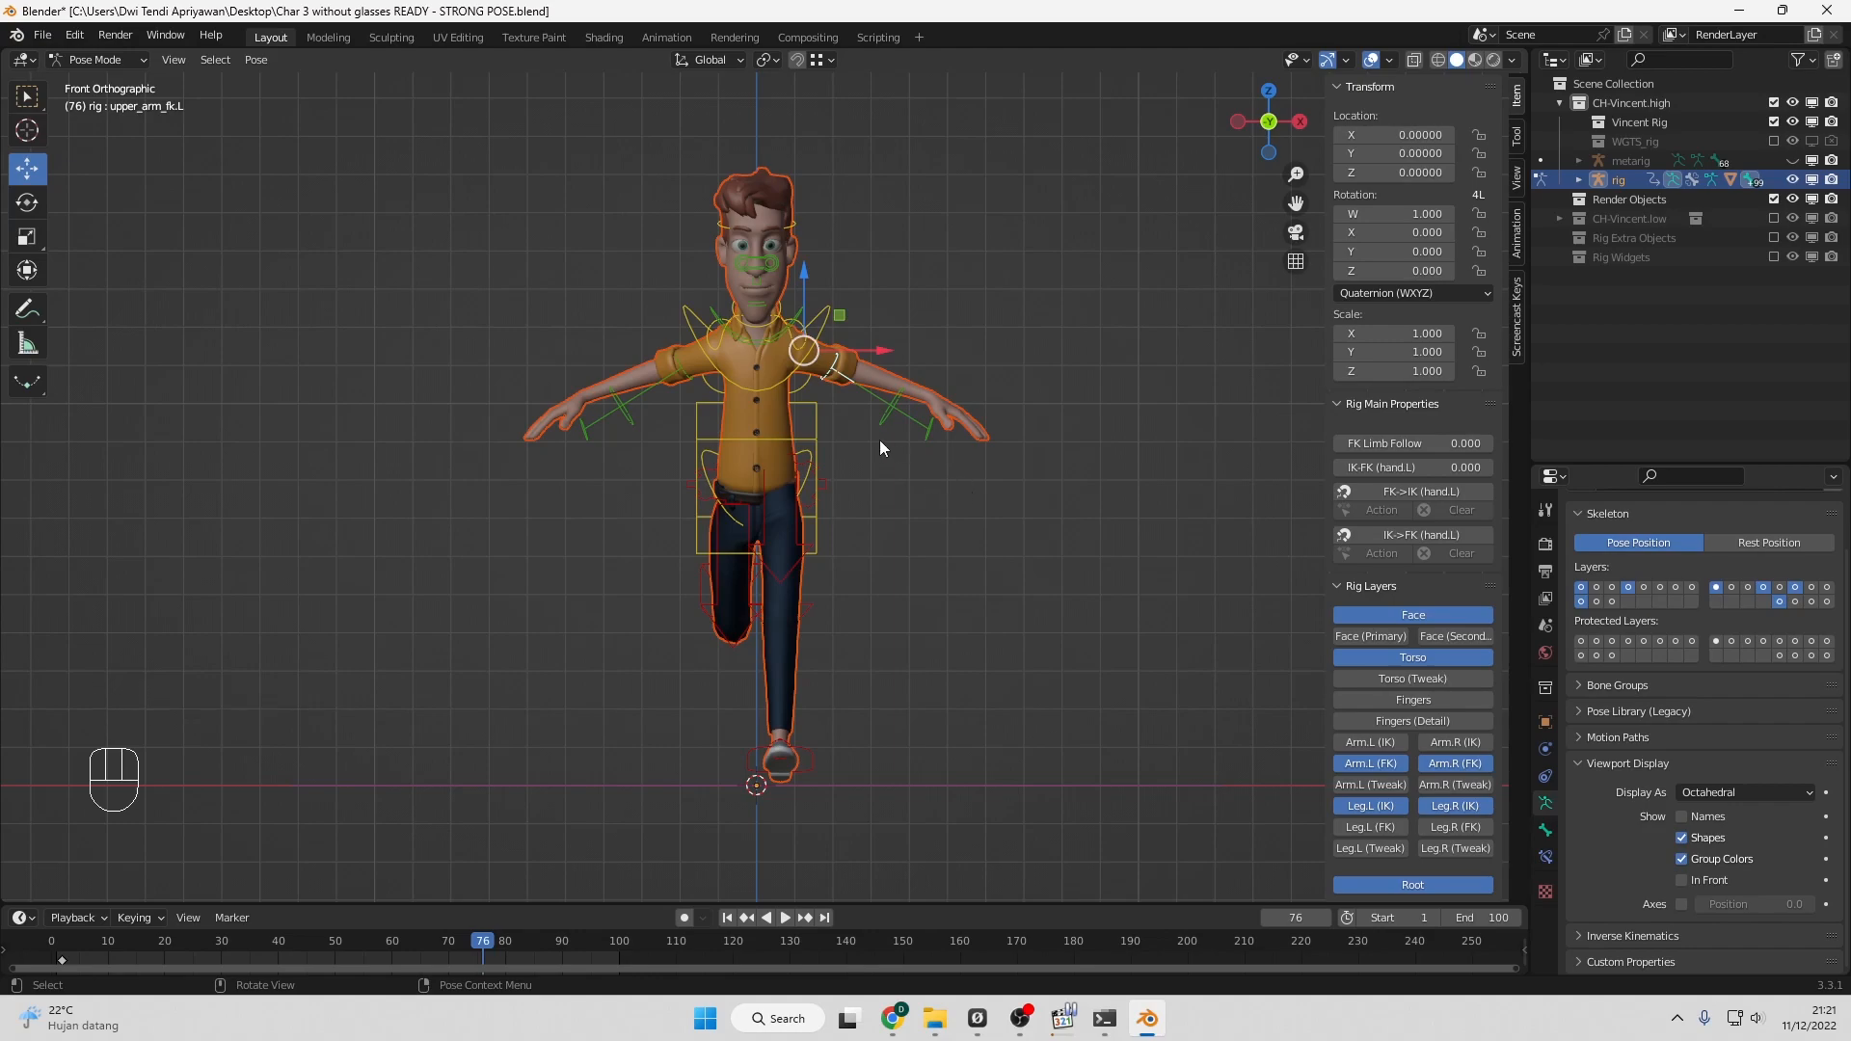
pyautogui.click(1450, 465)
pyautogui.write('1')
pyautogui.press('Return')
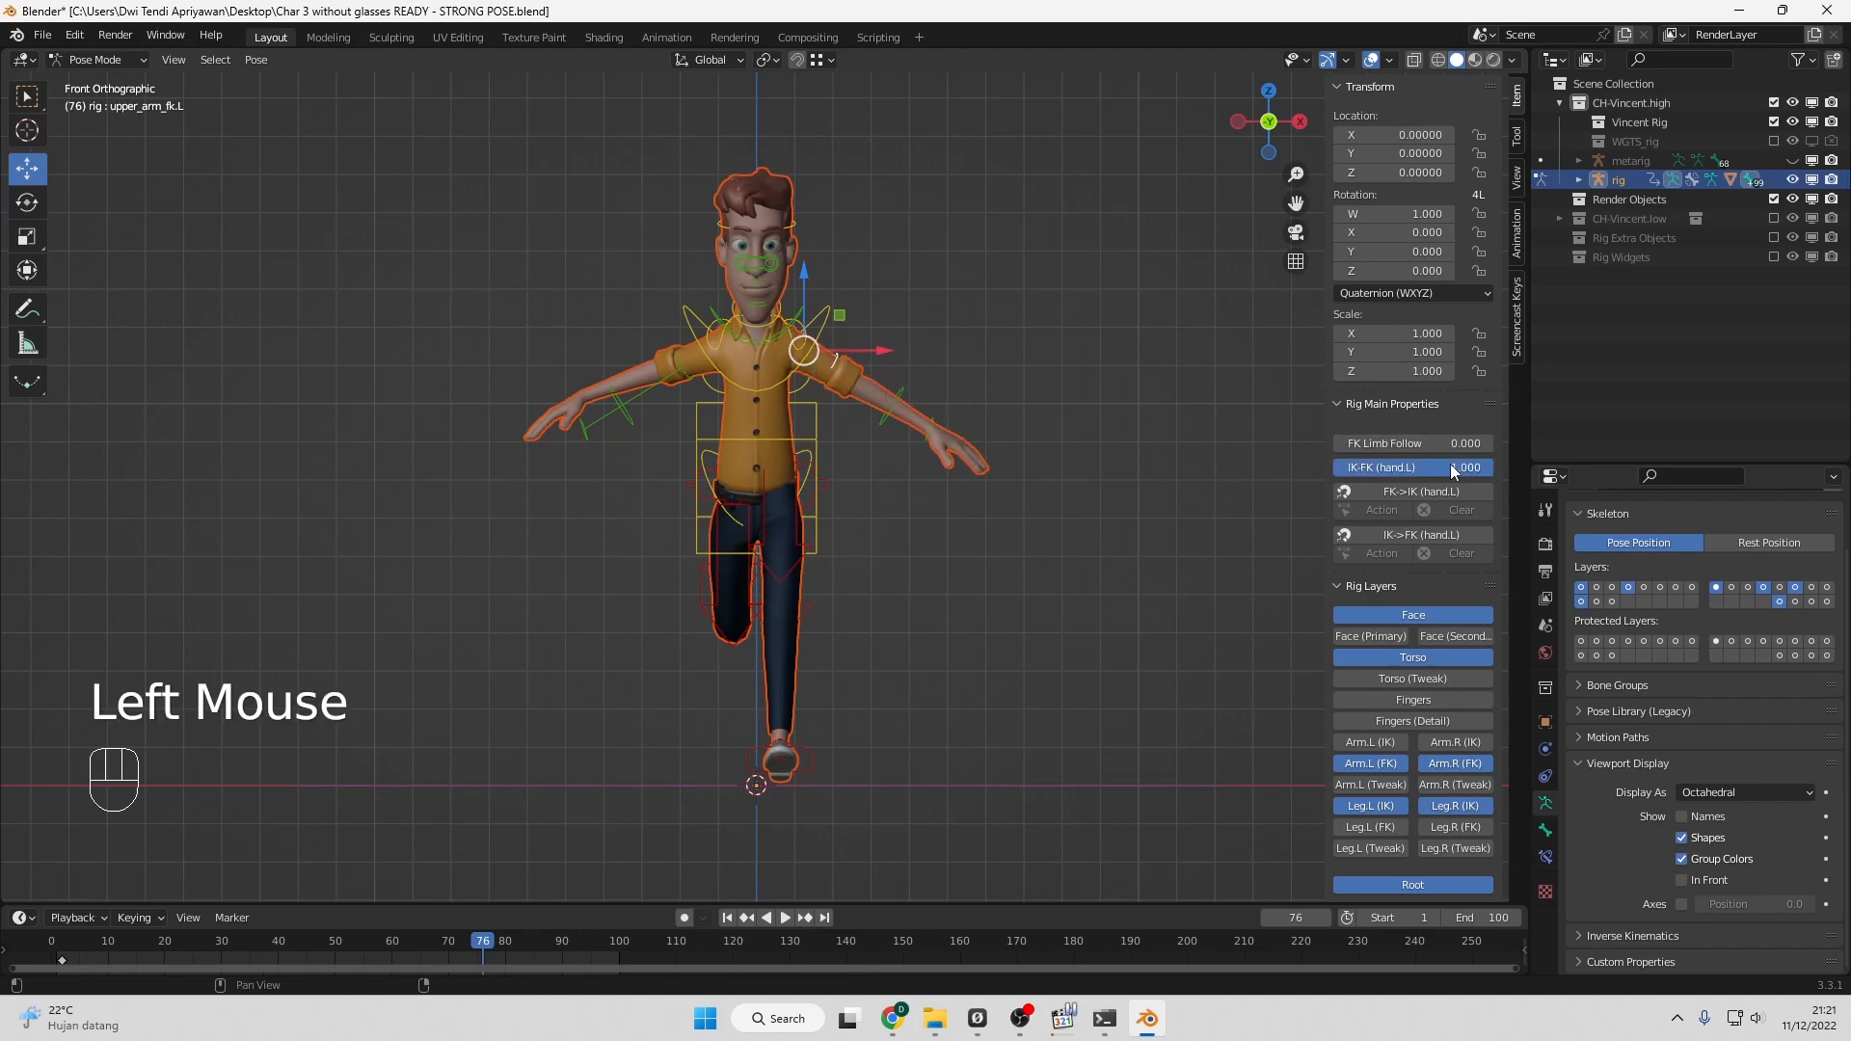
pyautogui.click(679, 368)
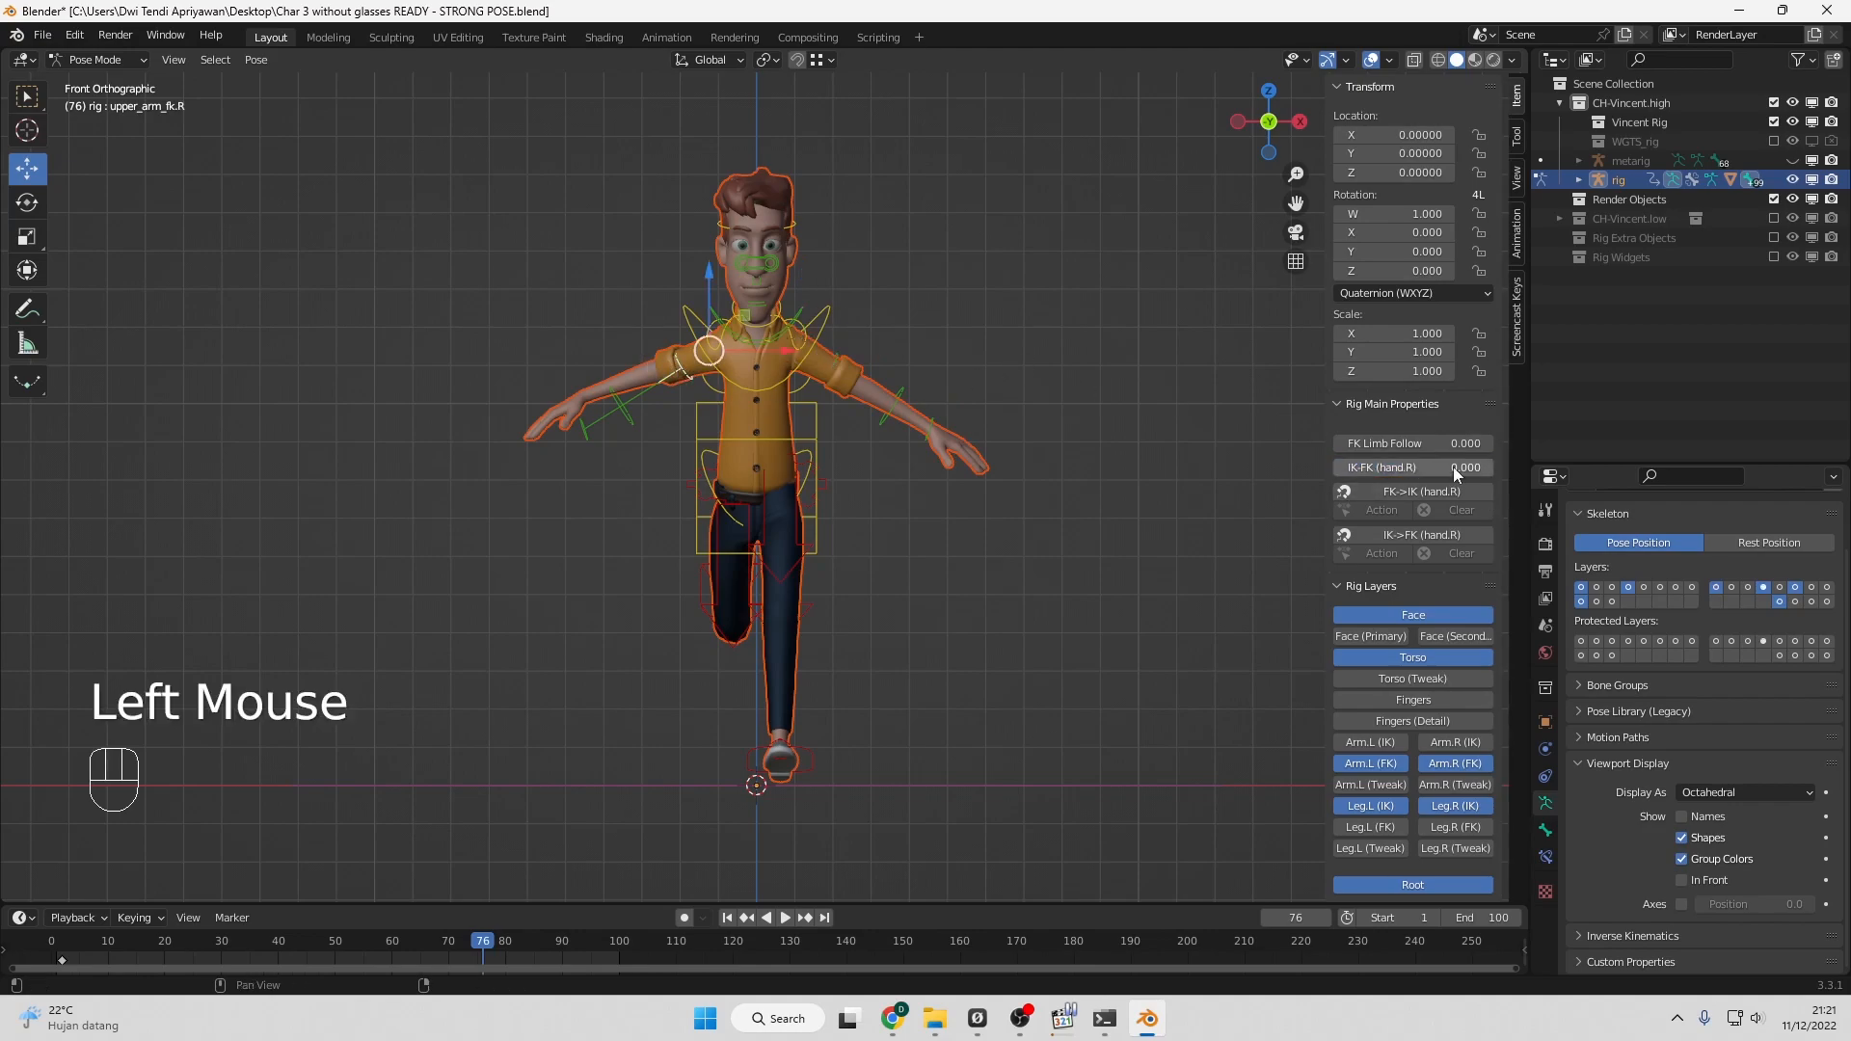
pyautogui.click(1454, 467)
pyautogui.write('1')
pyautogui.press('Return')
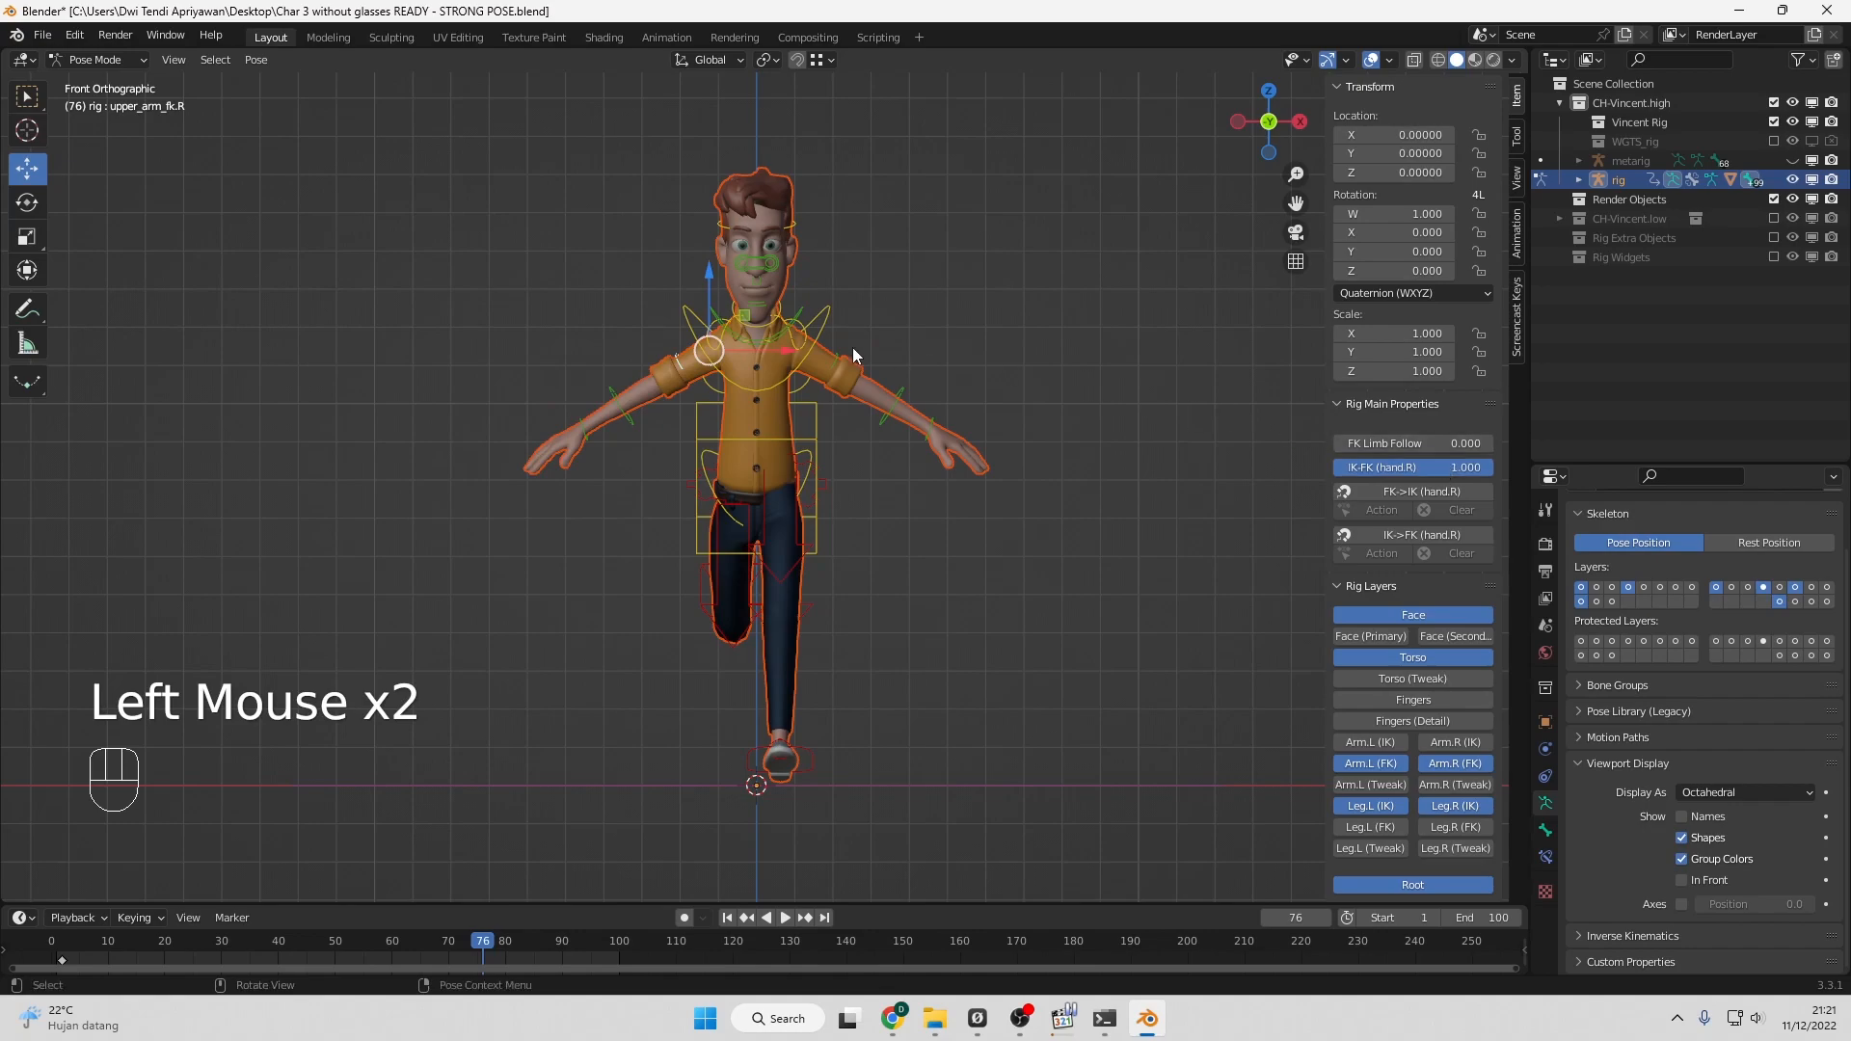
# Lower both arms toward the body by rotating the upper-arm FK controls around Y, giving the left one a final 8°.
pyautogui.press('KP_3')
pyautogui.press('KP_1')
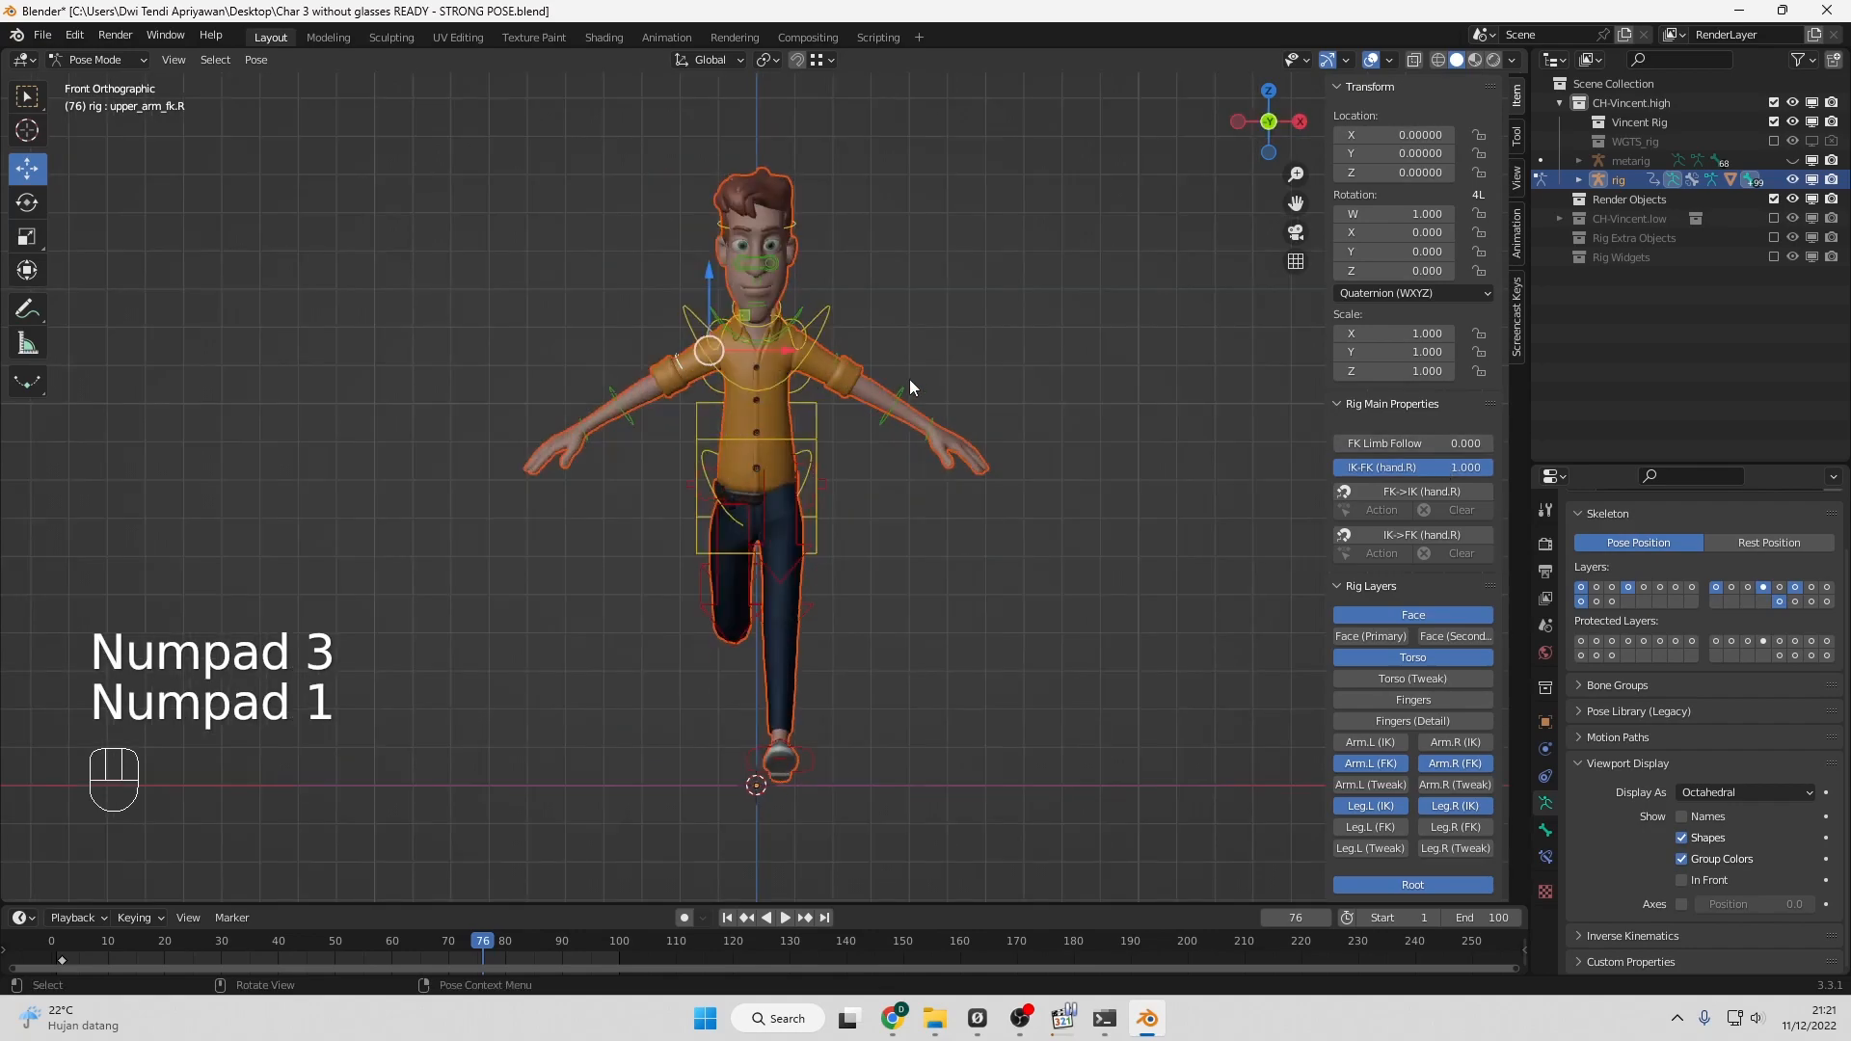
pyautogui.click(836, 354)
pyautogui.press('KP_3')
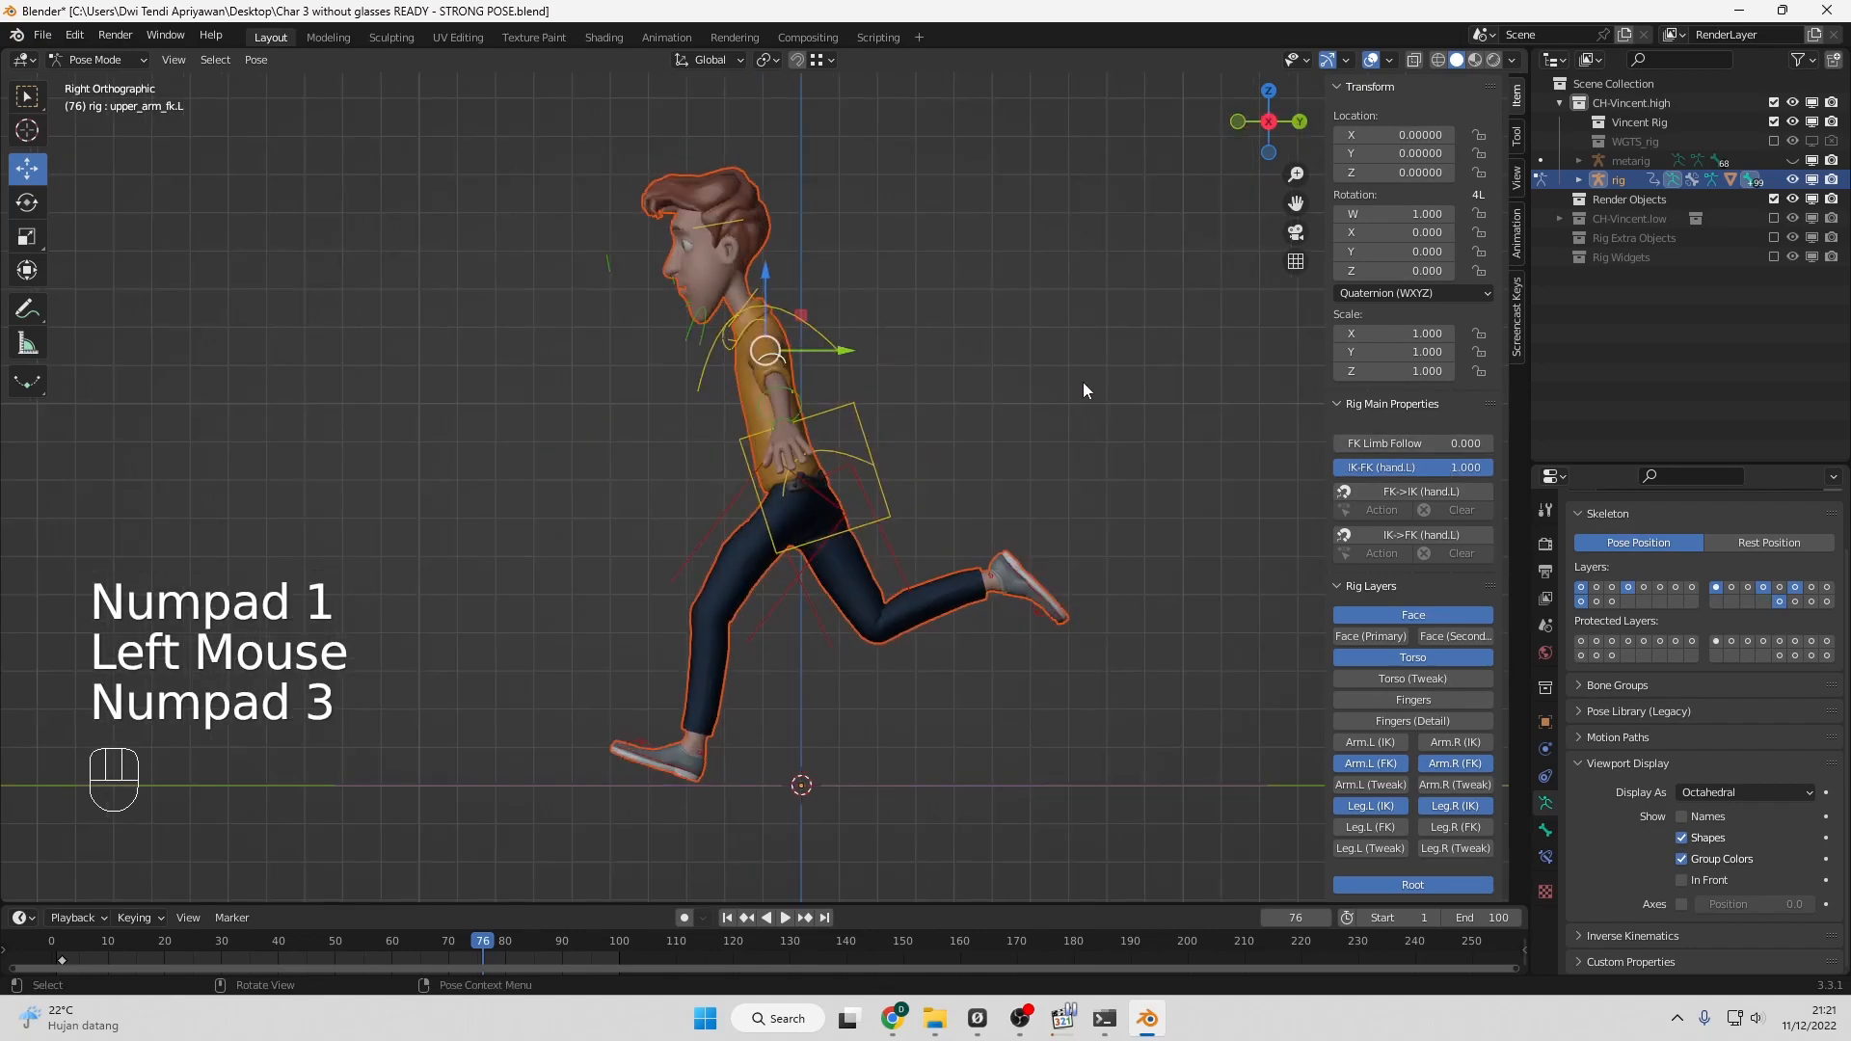
pyautogui.press('KP_1')
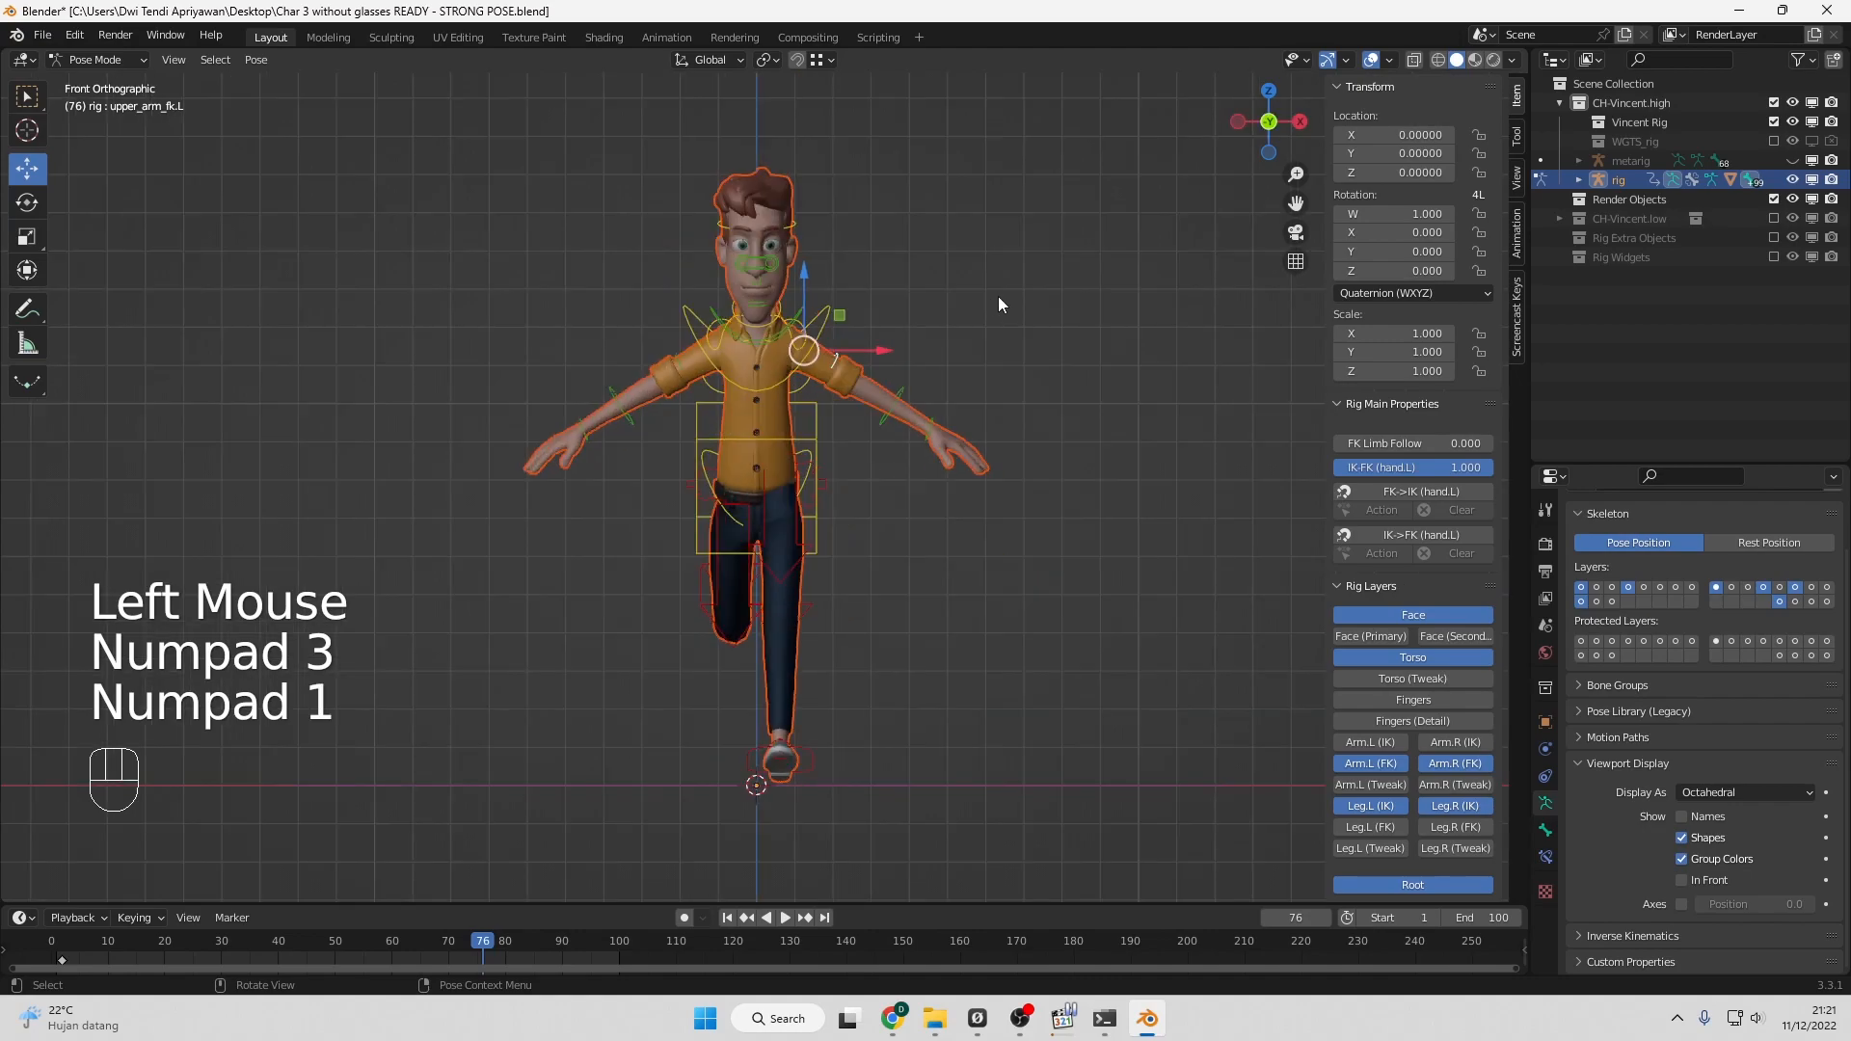
pyautogui.click(27, 202)
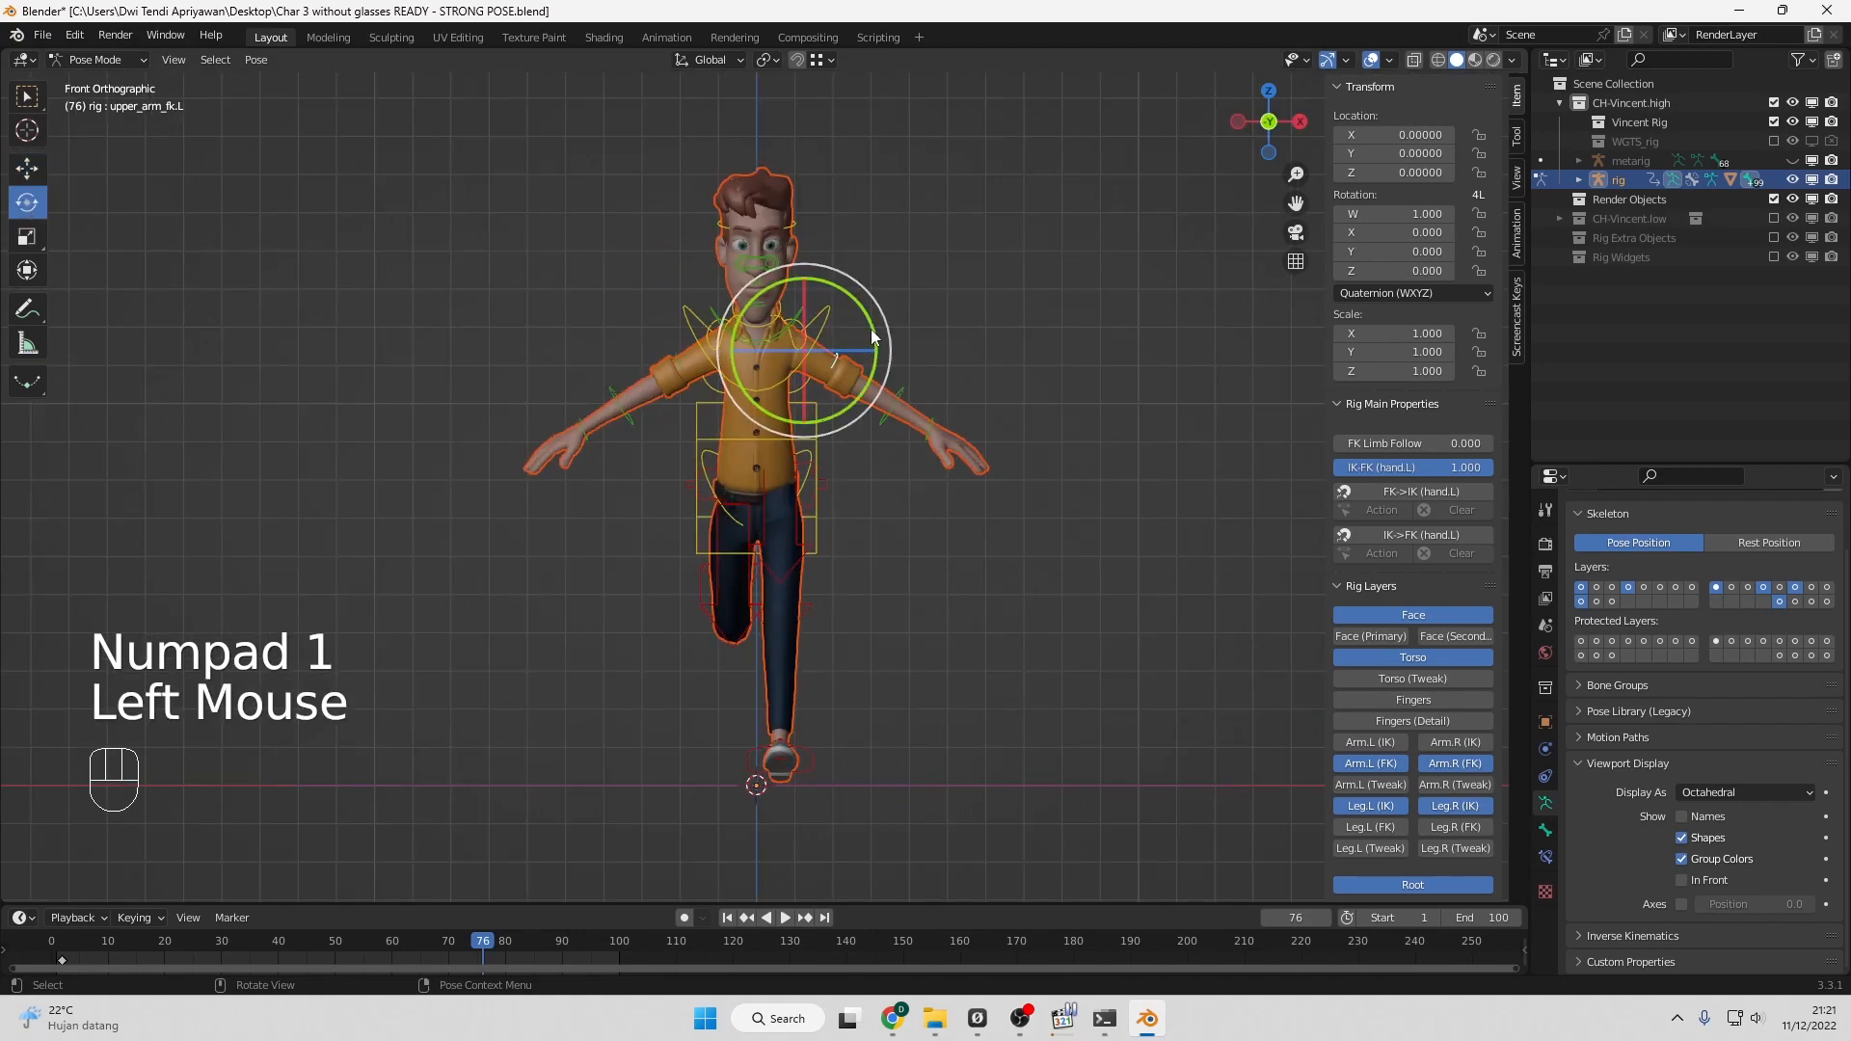
pyautogui.moveTo(875, 335); pyautogui.dragTo(866, 378)
pyautogui.click(675, 363)
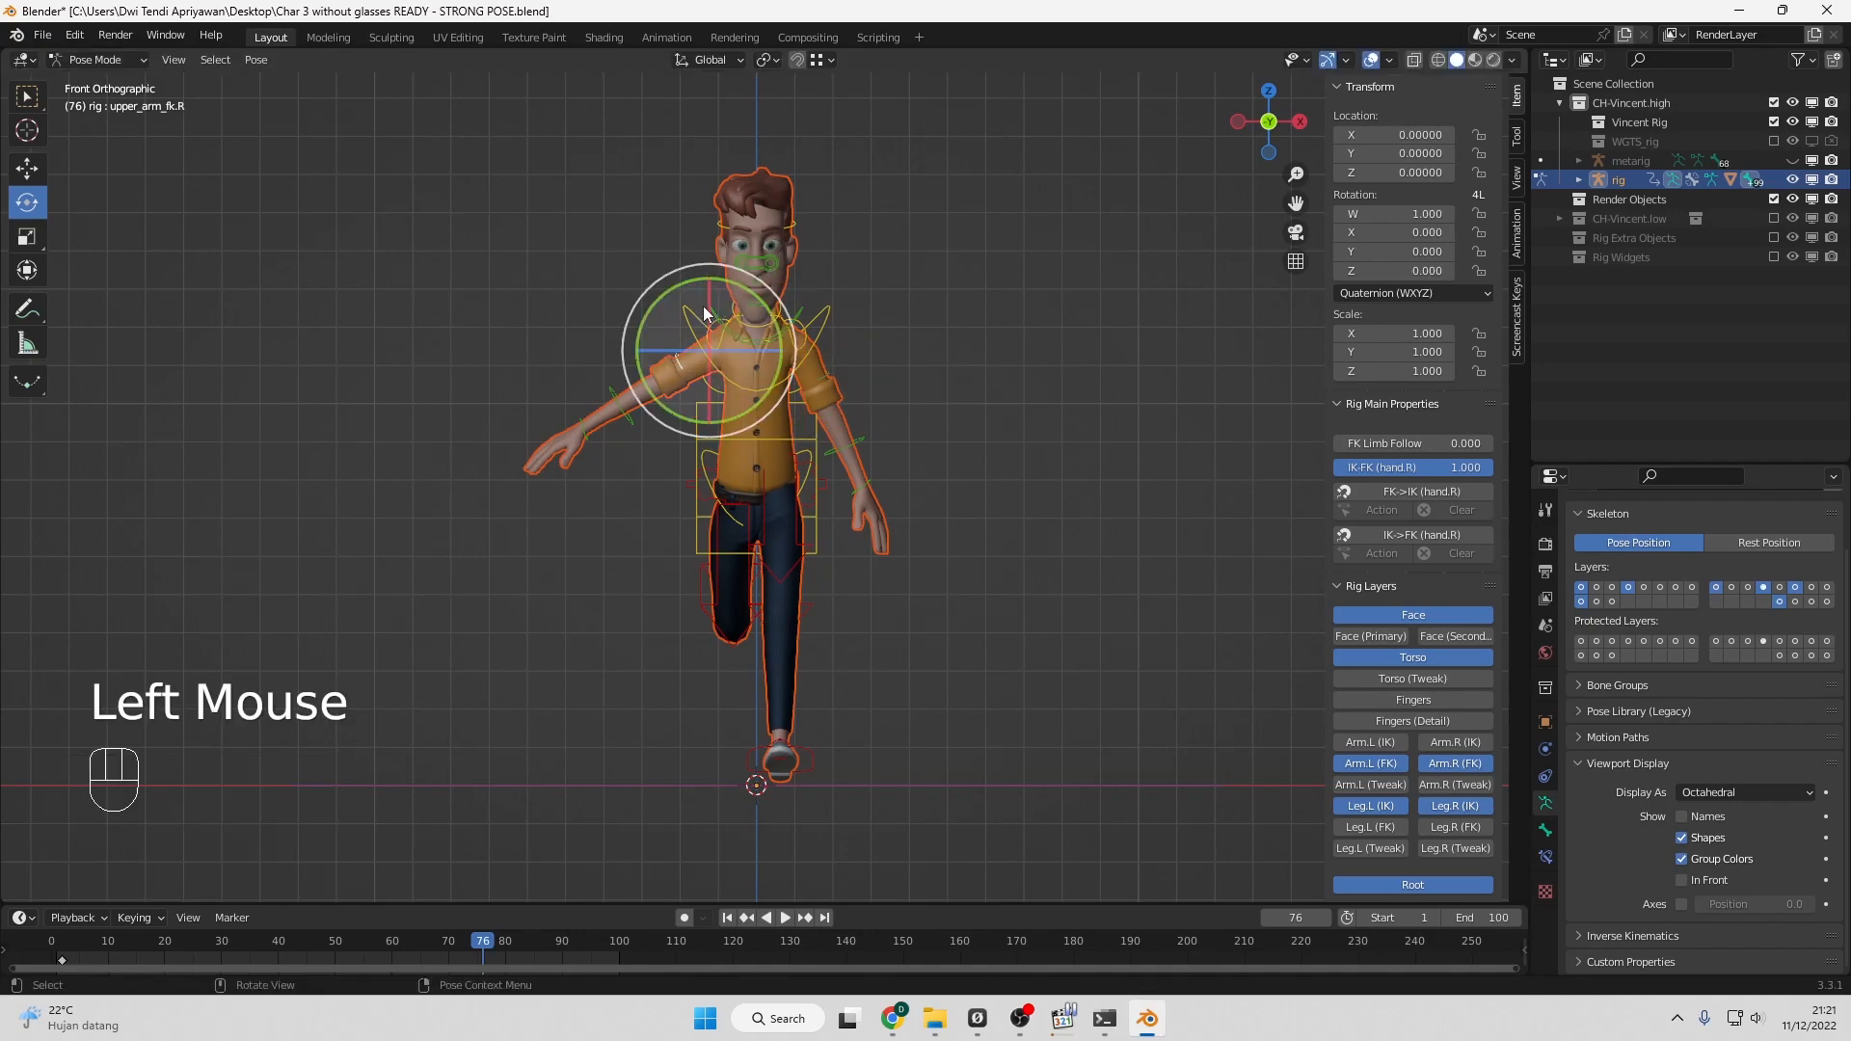
pyautogui.moveTo(690, 279); pyautogui.dragTo(691, 337)
pyautogui.click(819, 376)
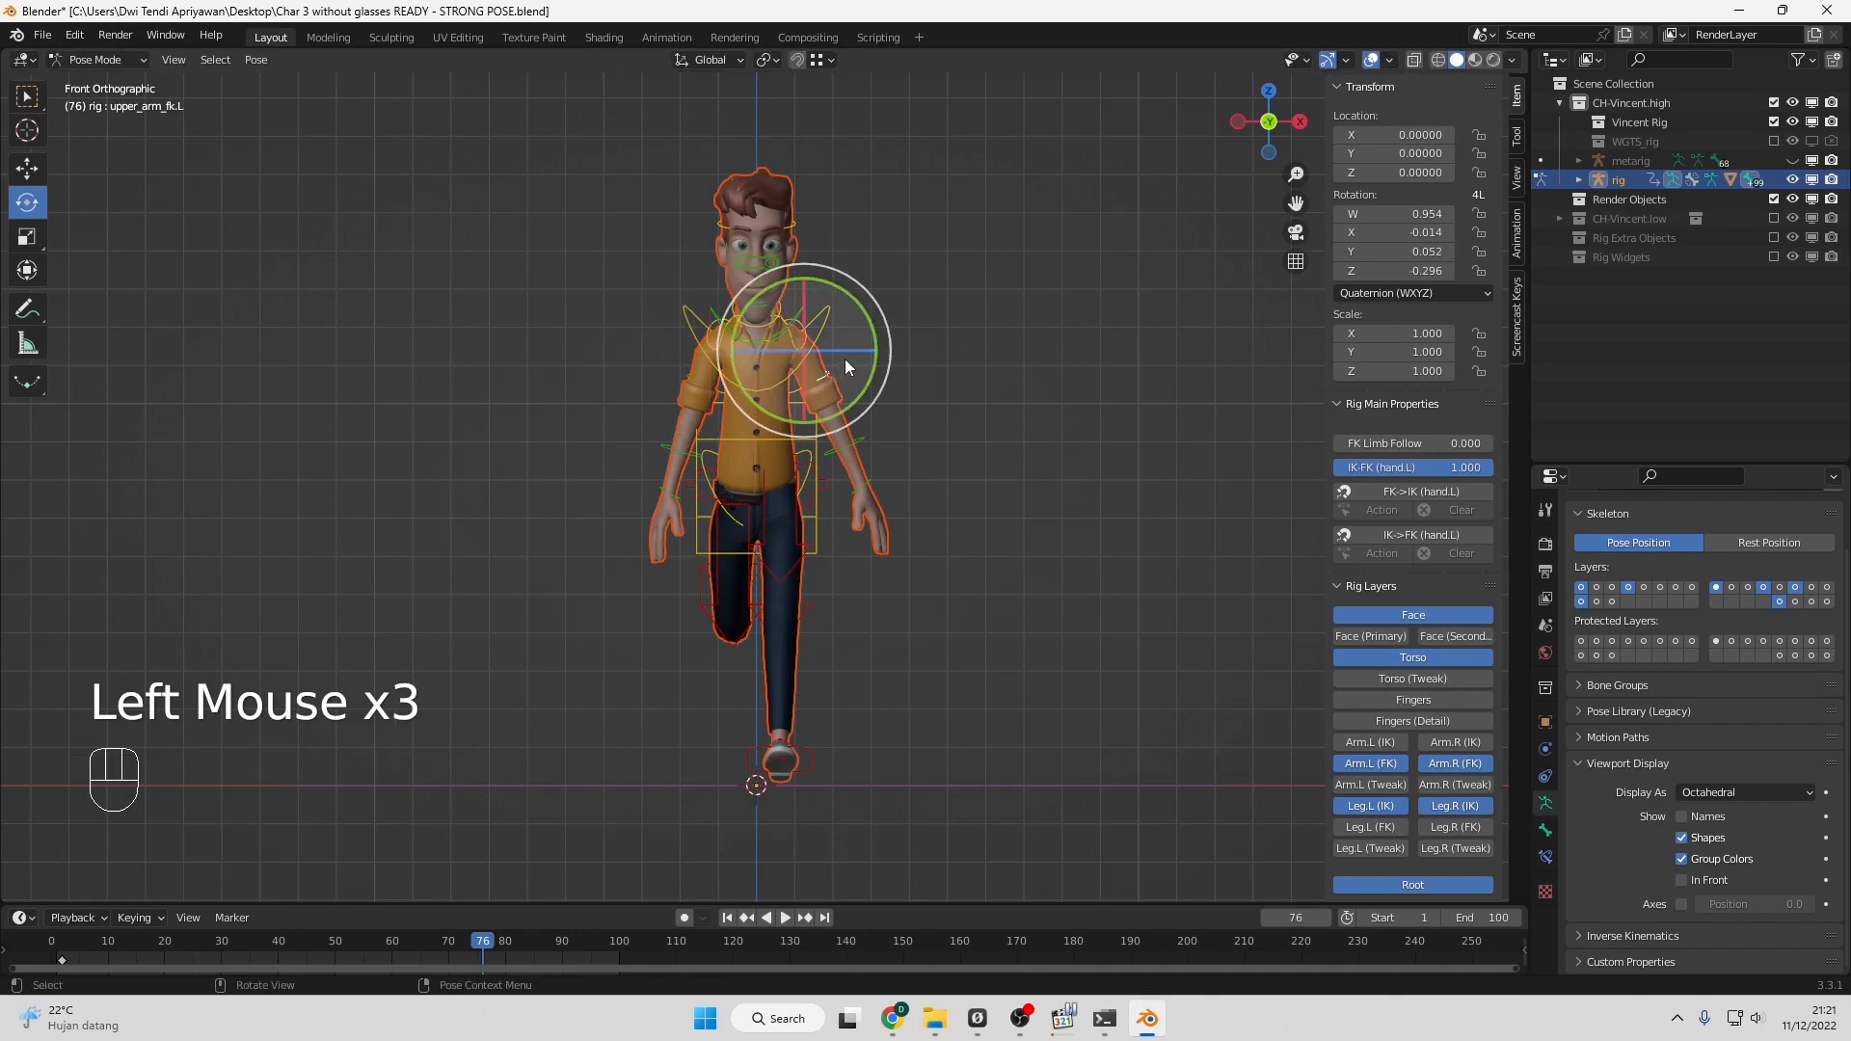
pyautogui.moveTo(875, 341); pyautogui.dragTo(877, 352)
# Swing the left upper arm back about 72.3° around X and bend the left forearm about -54.8° around X.
pyautogui.press('KP_3')
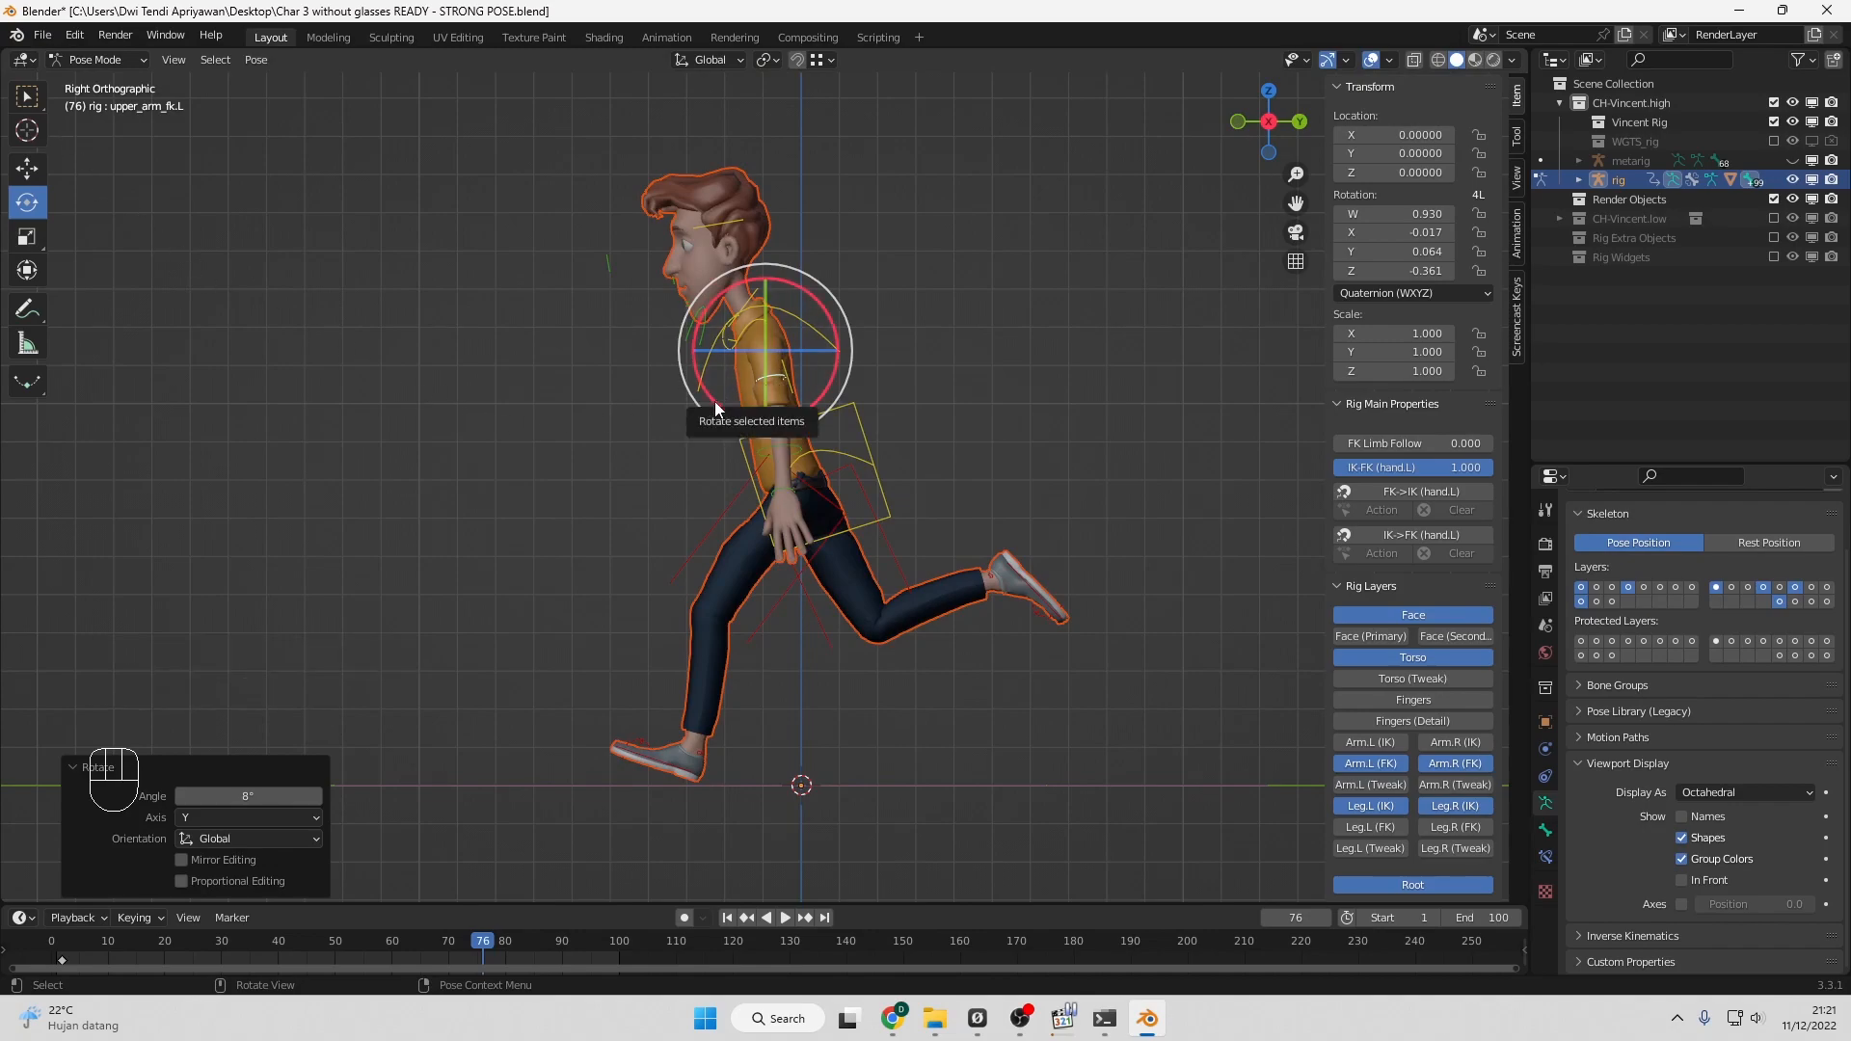
pyautogui.moveTo(733, 405); pyautogui.dragTo(787, 386)
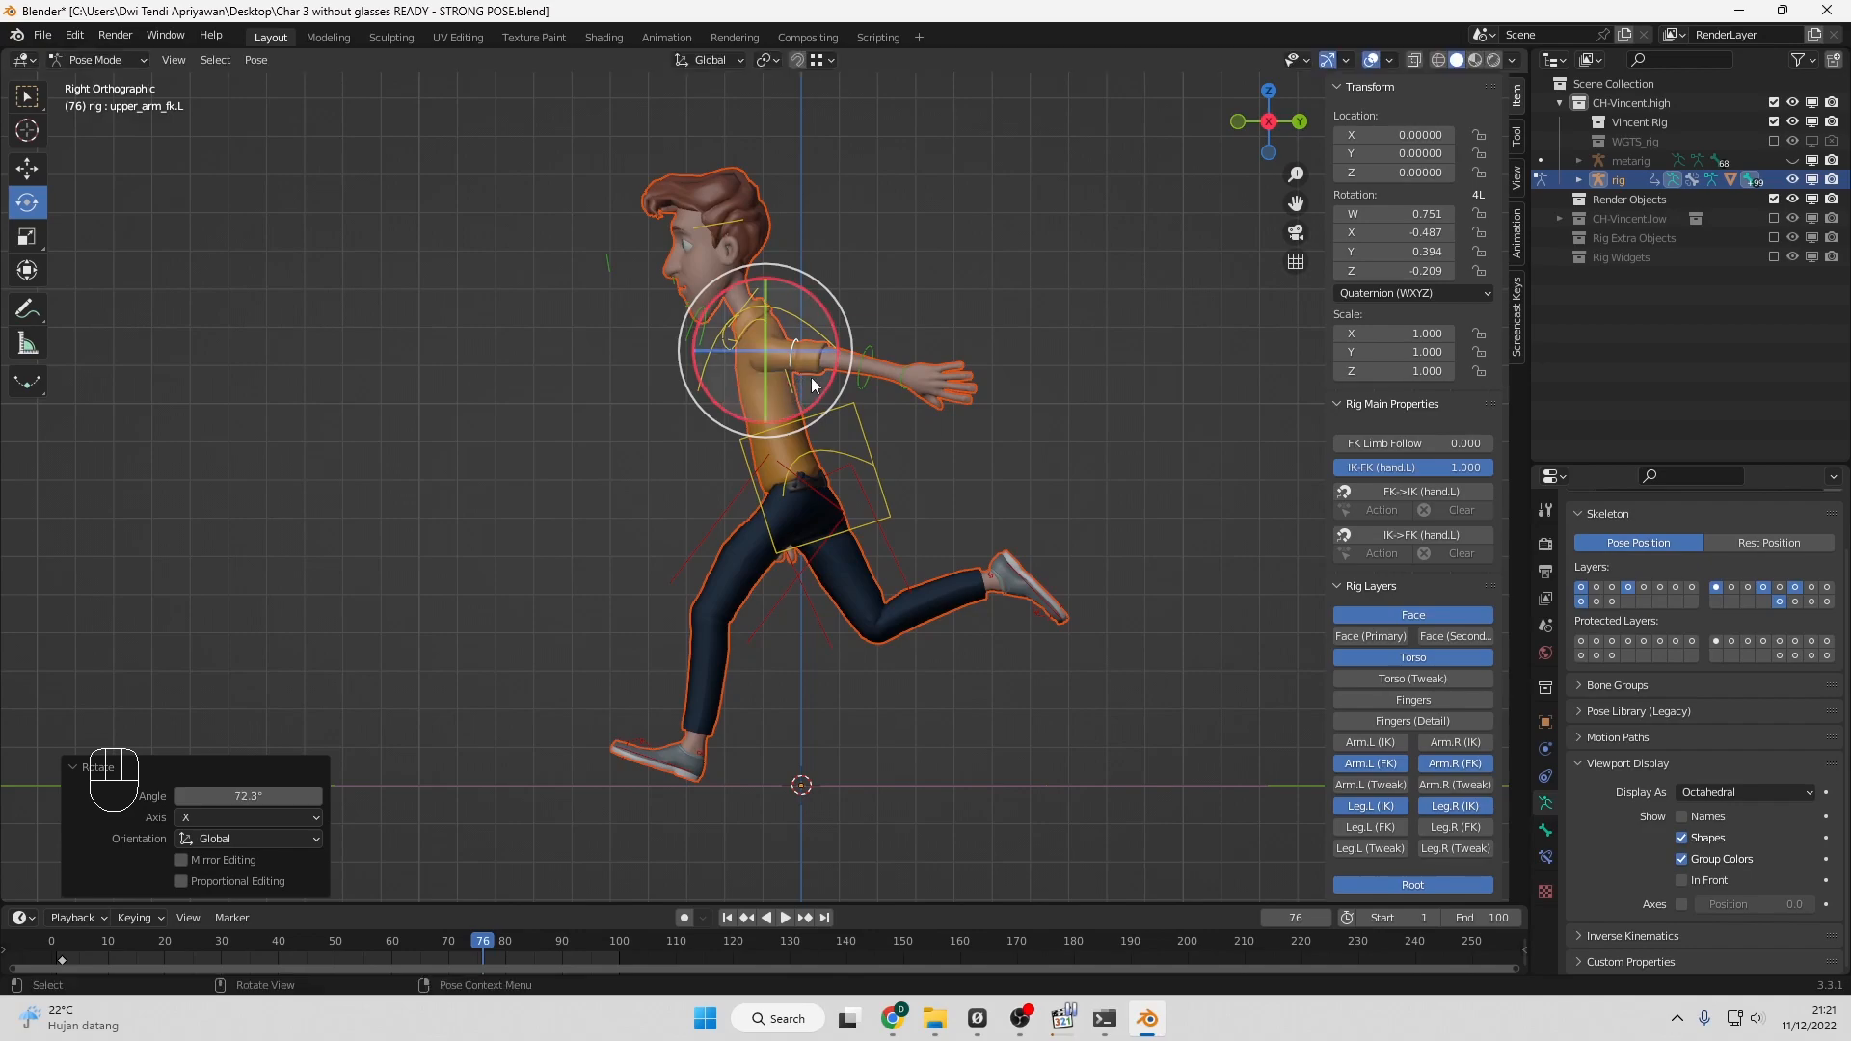
pyautogui.click(860, 355)
pyautogui.moveTo(891, 332); pyautogui.dragTo(871, 378)
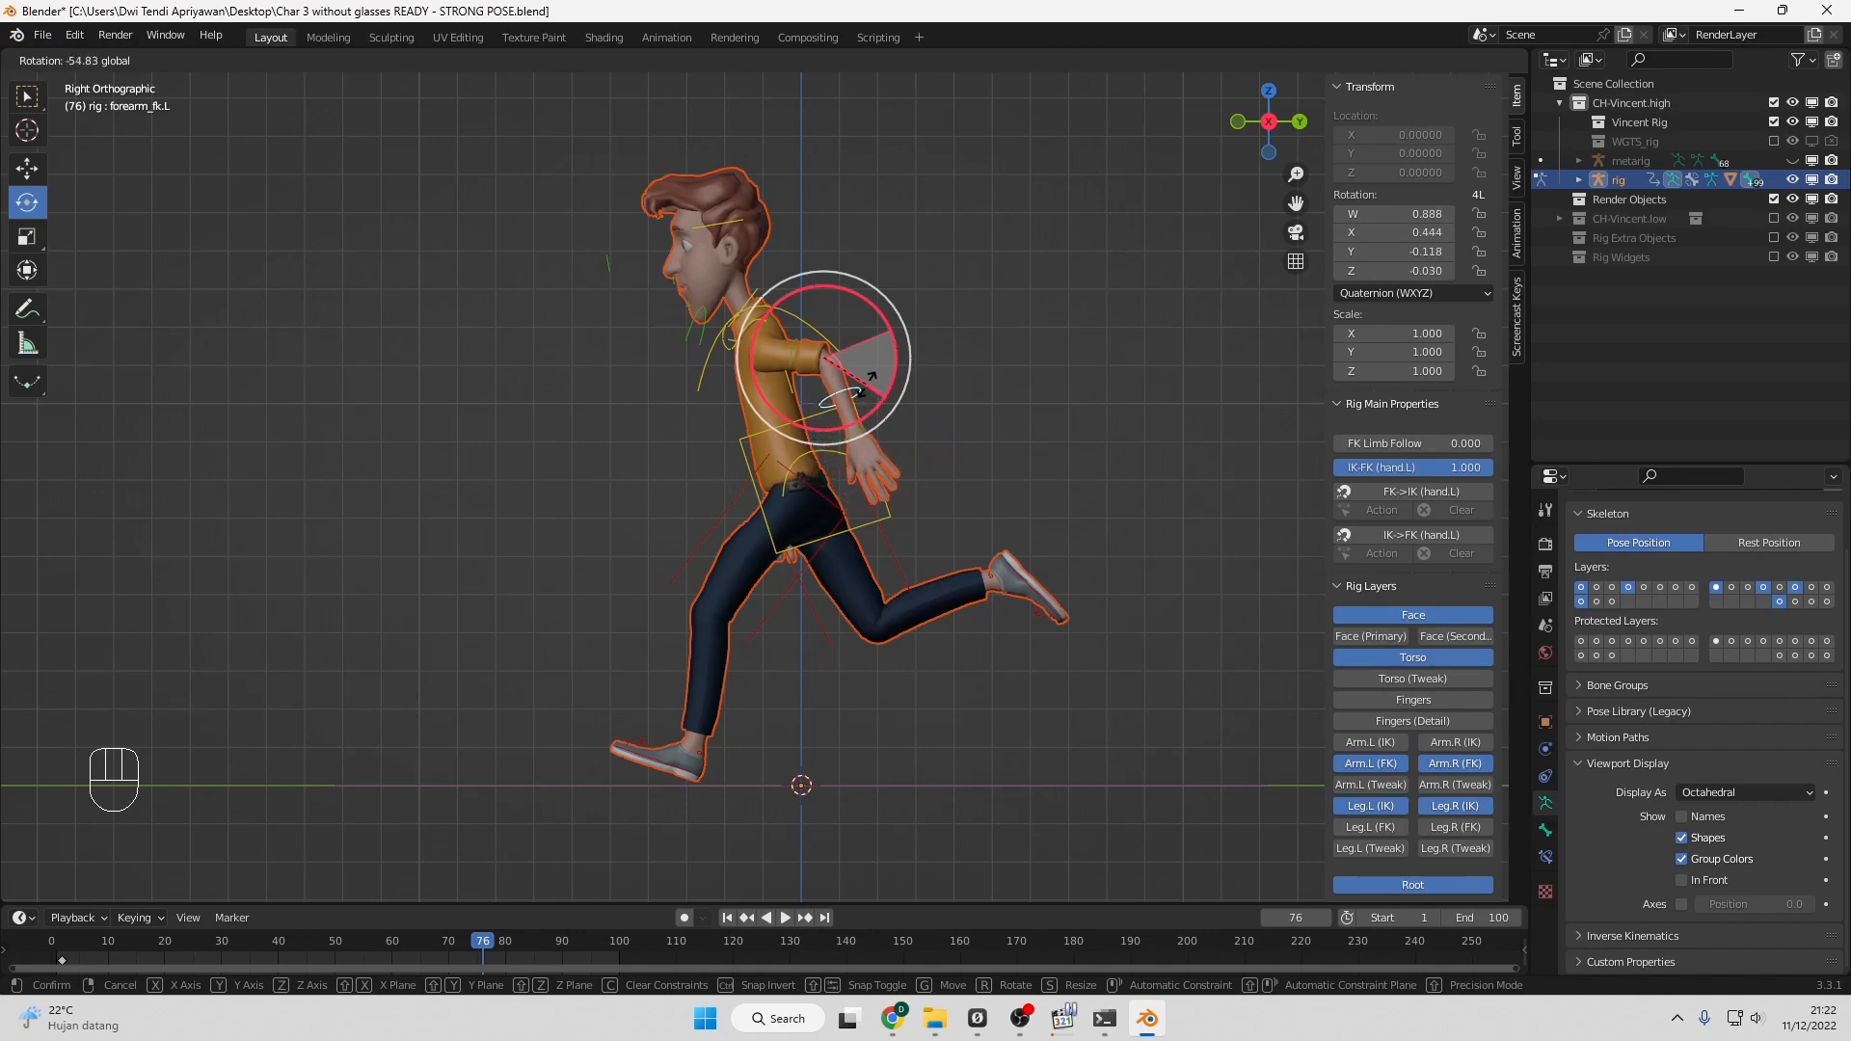
pyautogui.moveTo(865, 384); pyautogui.dragTo(865, 384)
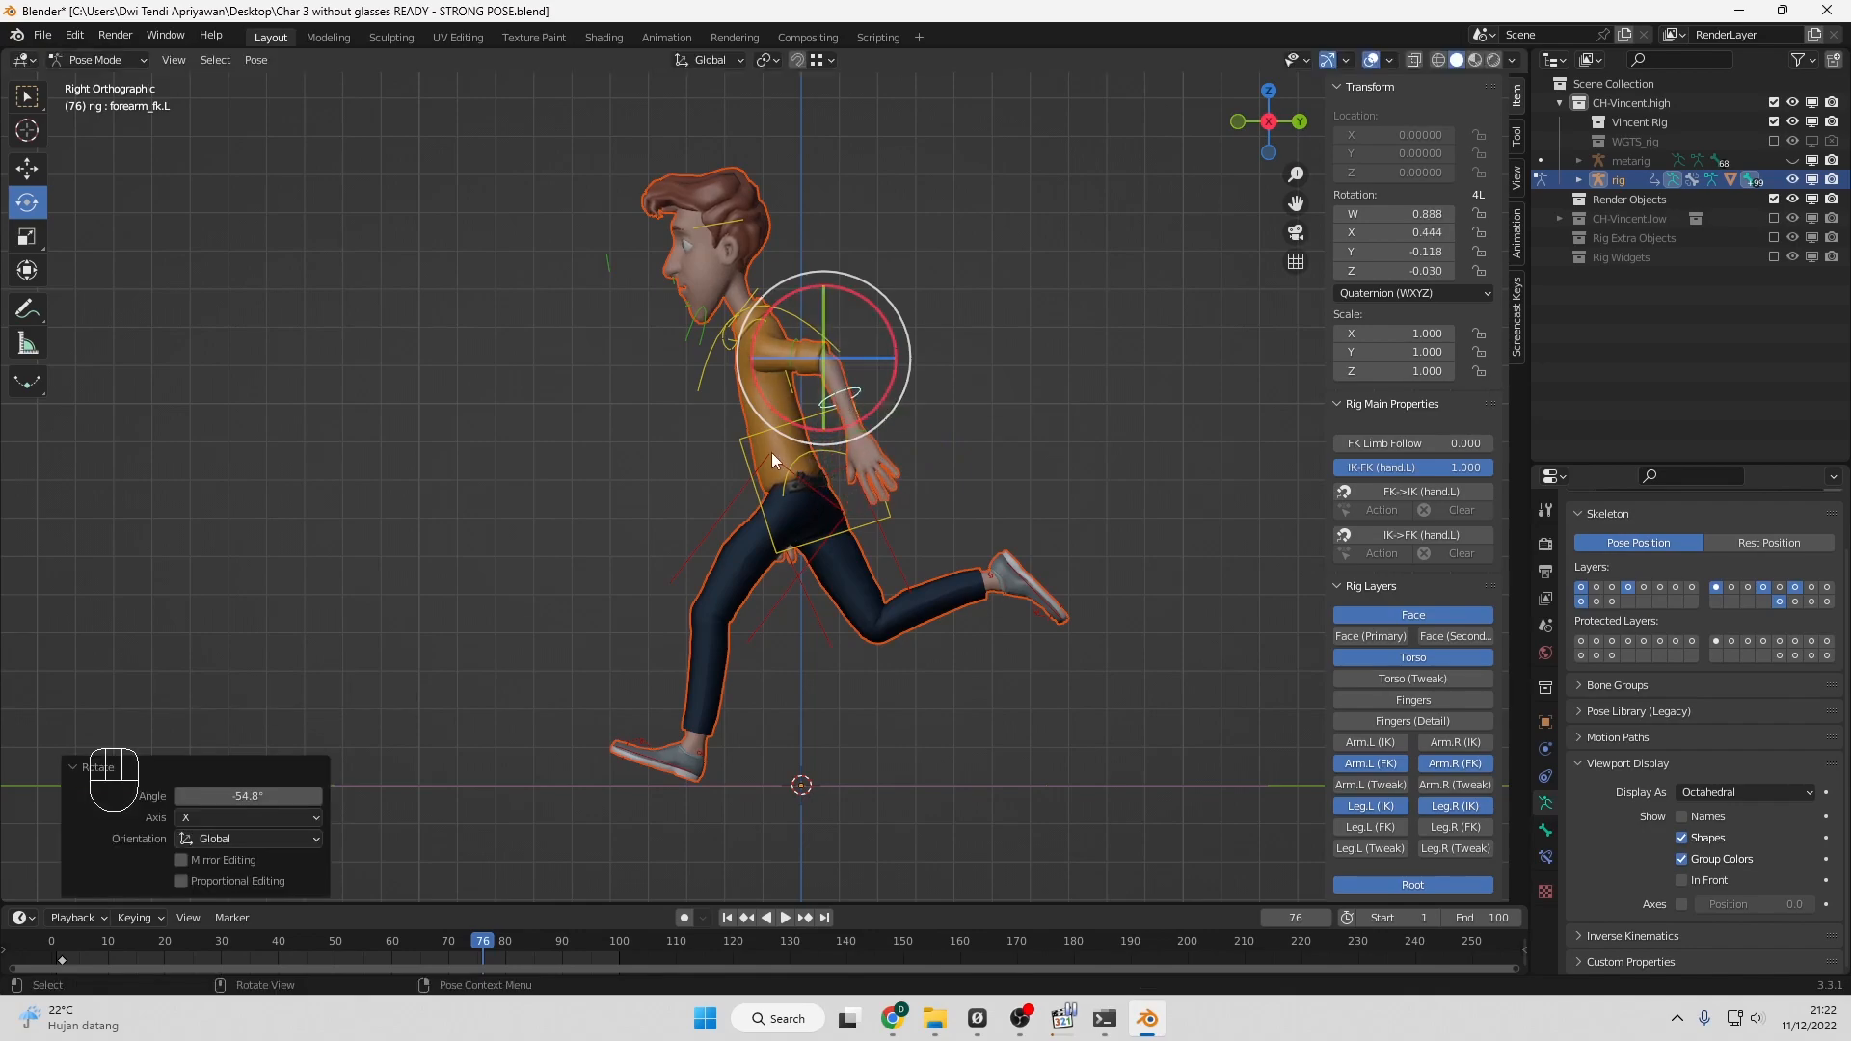
# Swing the right upper arm's FK control forward about -54.3° around X.
pyautogui.press('KP_1')
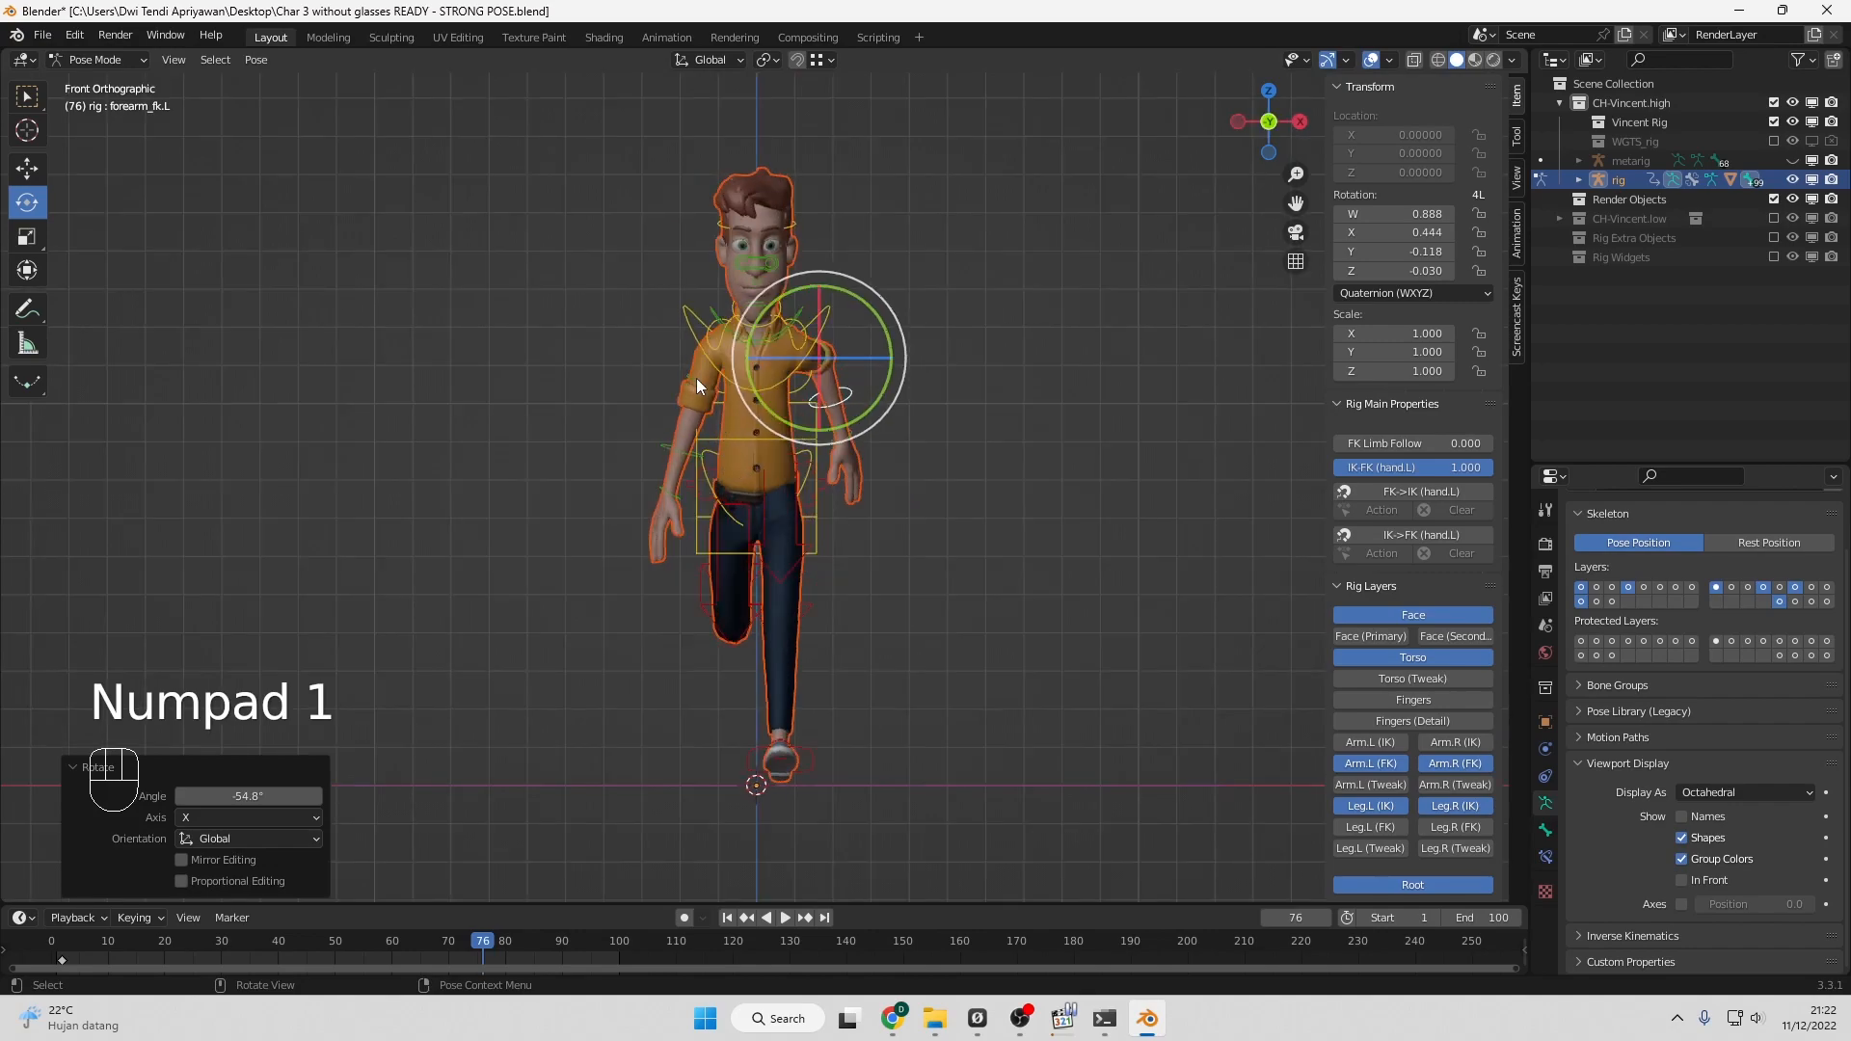
pyautogui.click(696, 378)
pyautogui.press('KP_3')
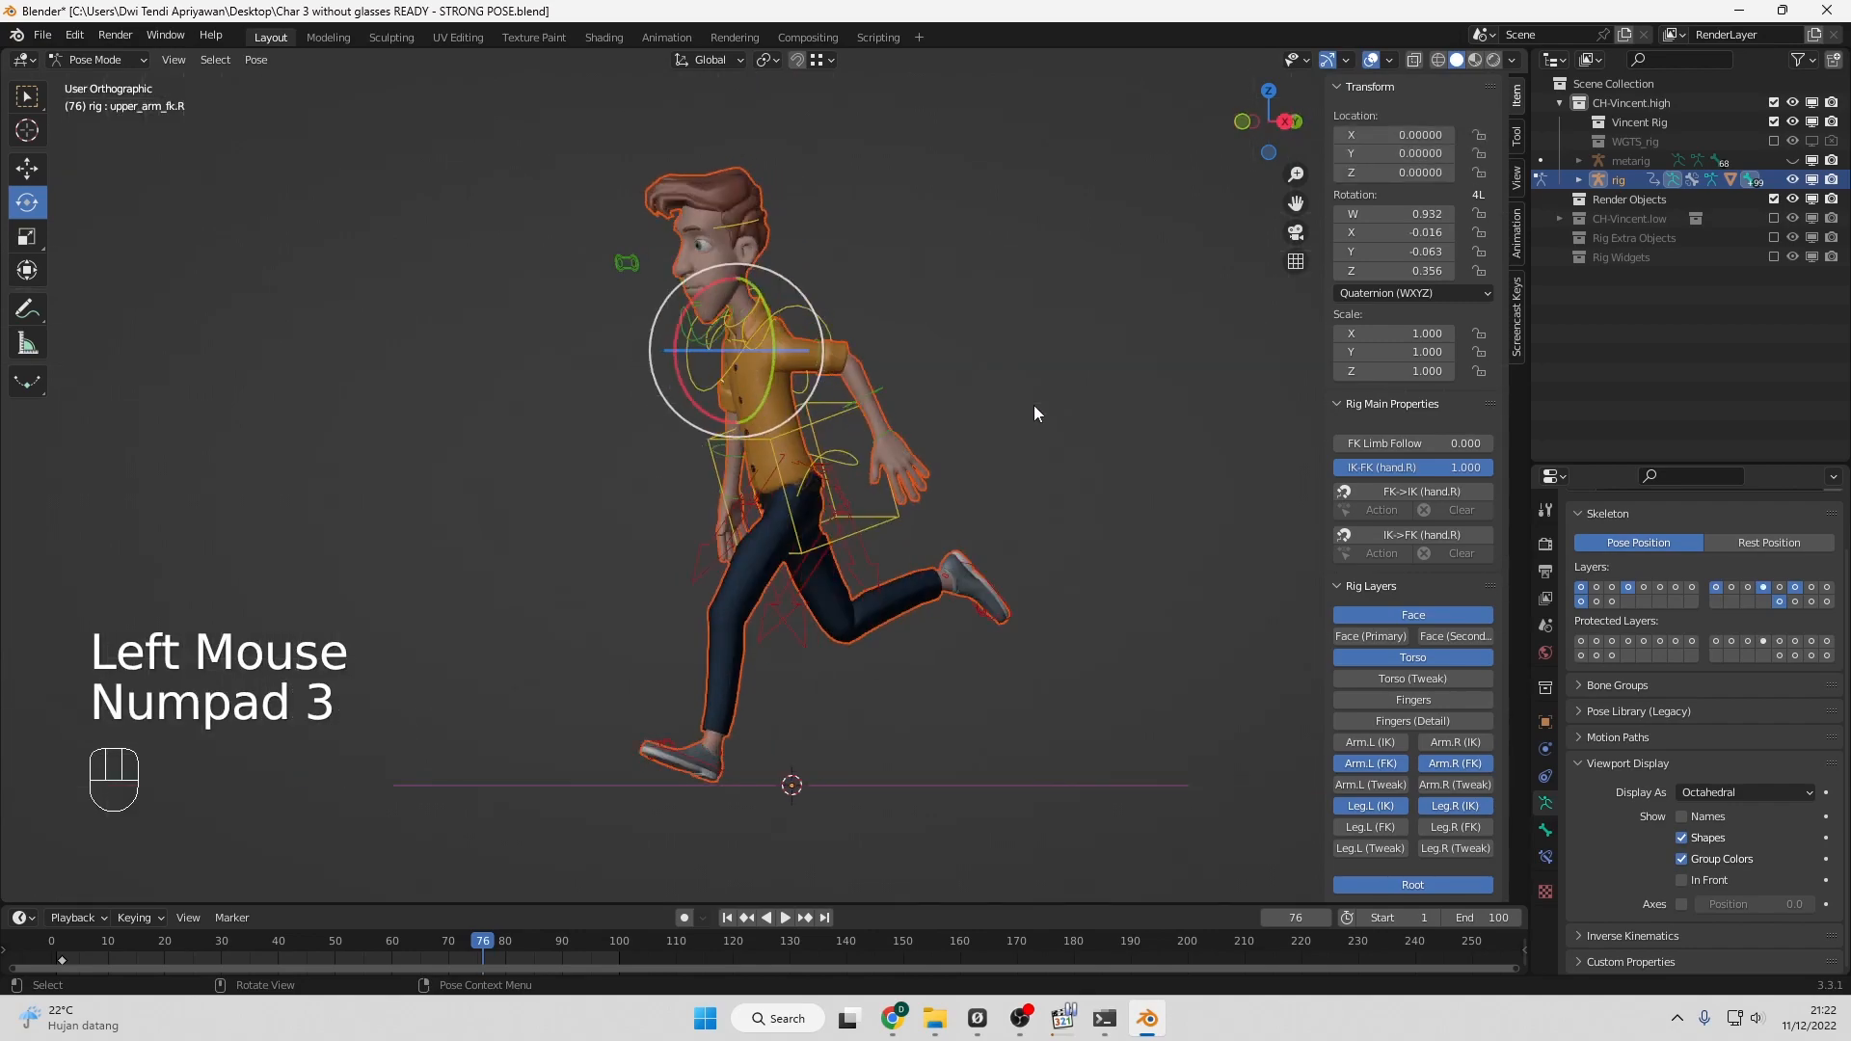
pyautogui.moveTo(796, 286); pyautogui.dragTo(841, 342)
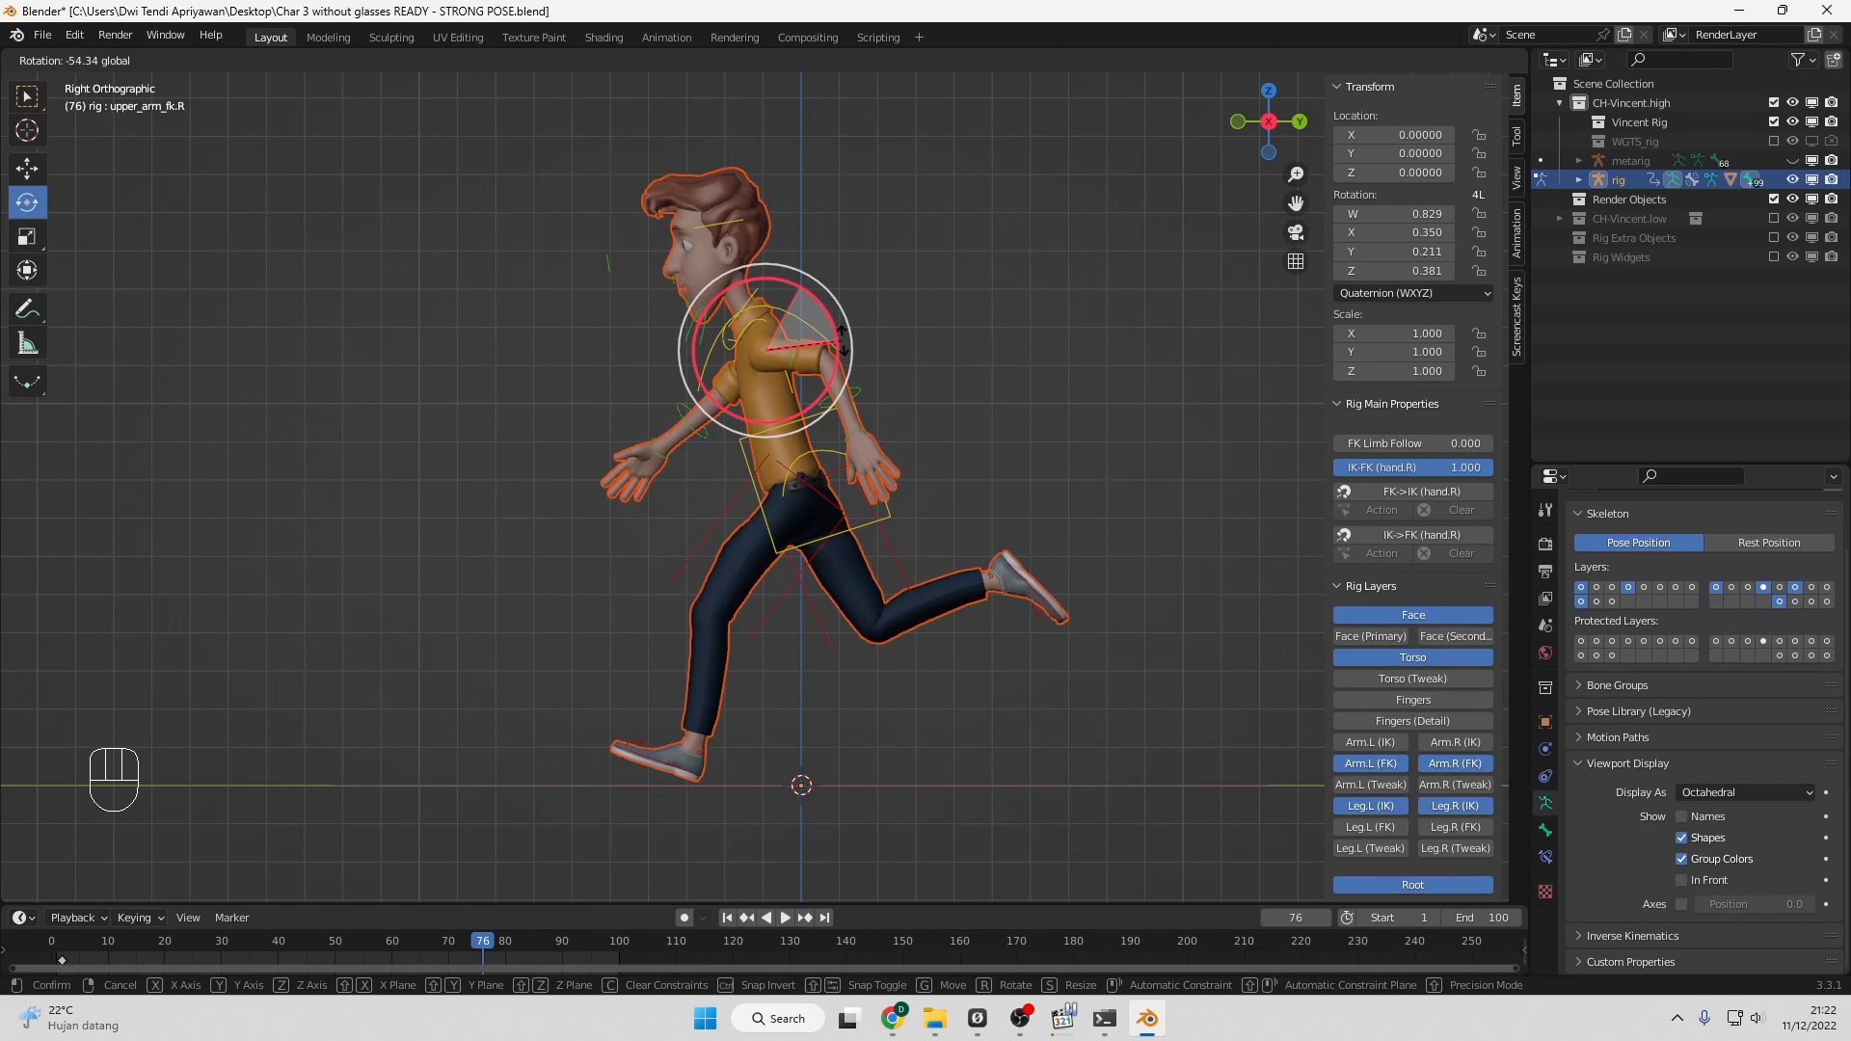
pyautogui.moveTo(842, 342); pyautogui.dragTo(843, 344)
# Turn the right forearm's FK control inward around Y and slightly adjust the right upper arm around Y.
pyautogui.press('KP_1')
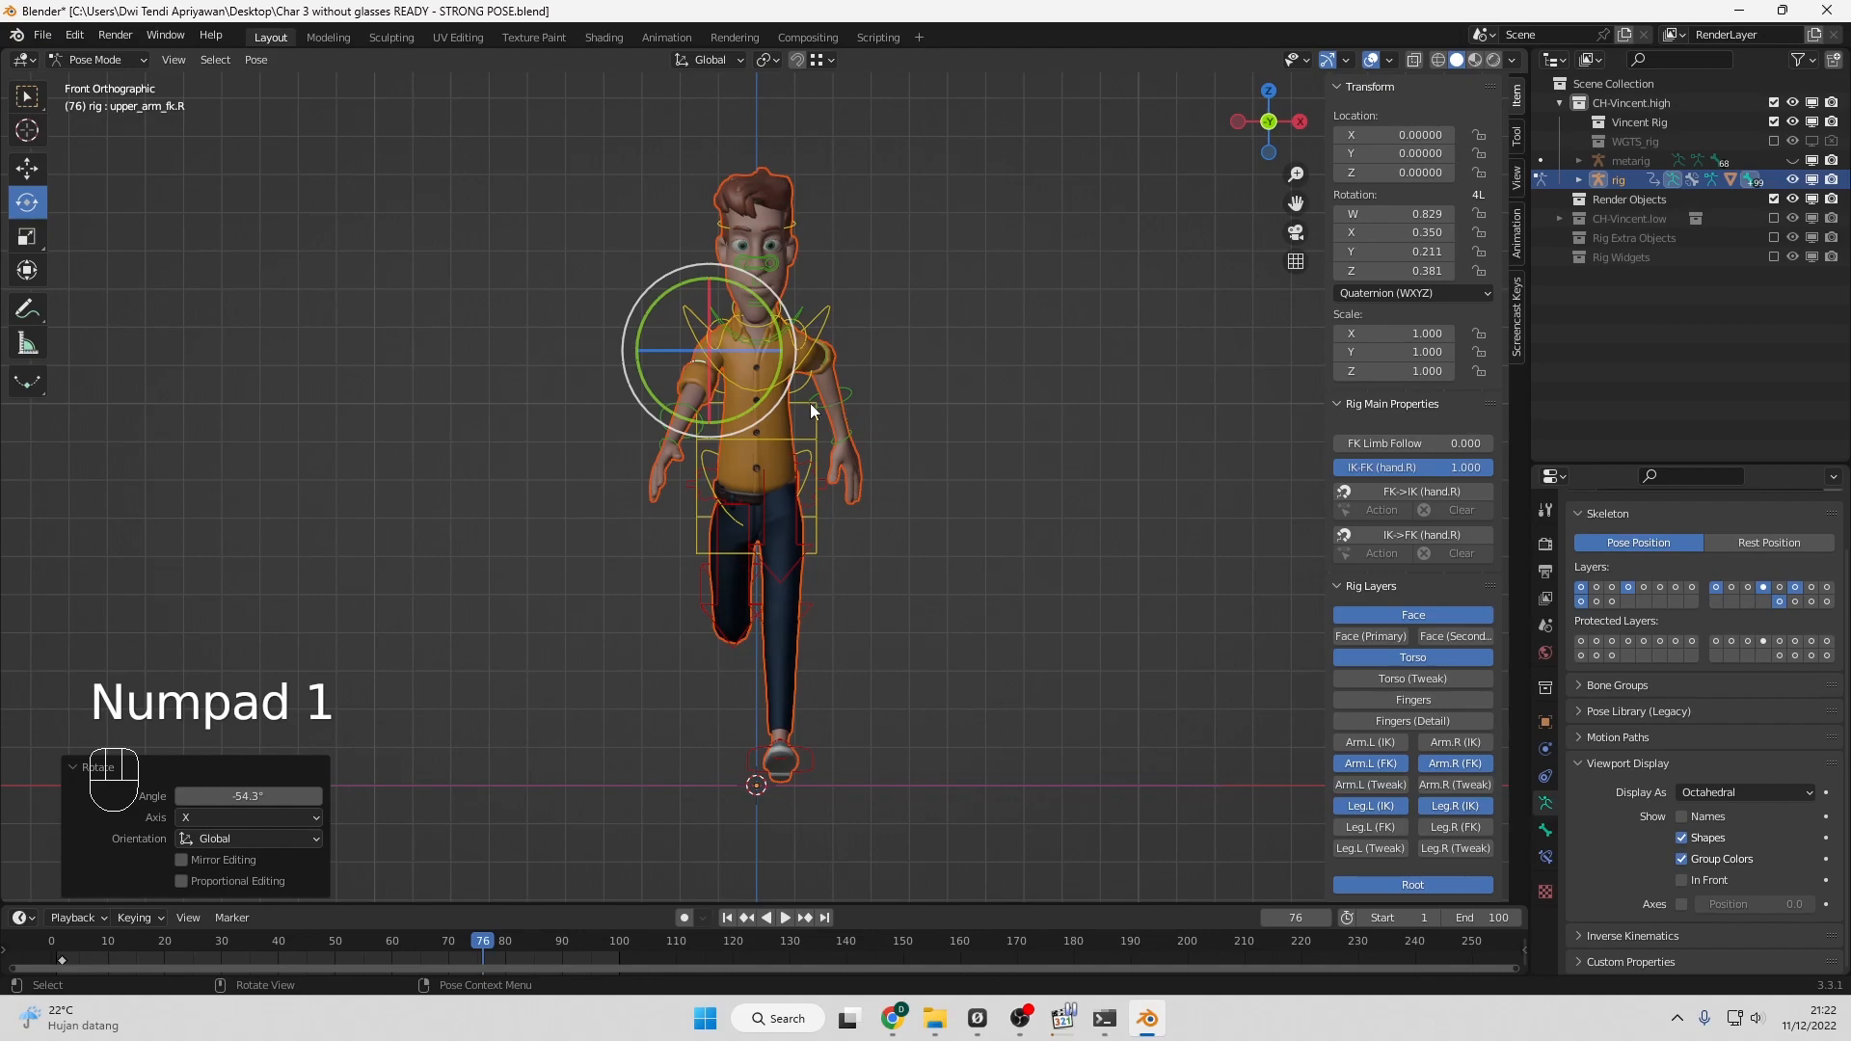
pyautogui.click(699, 422)
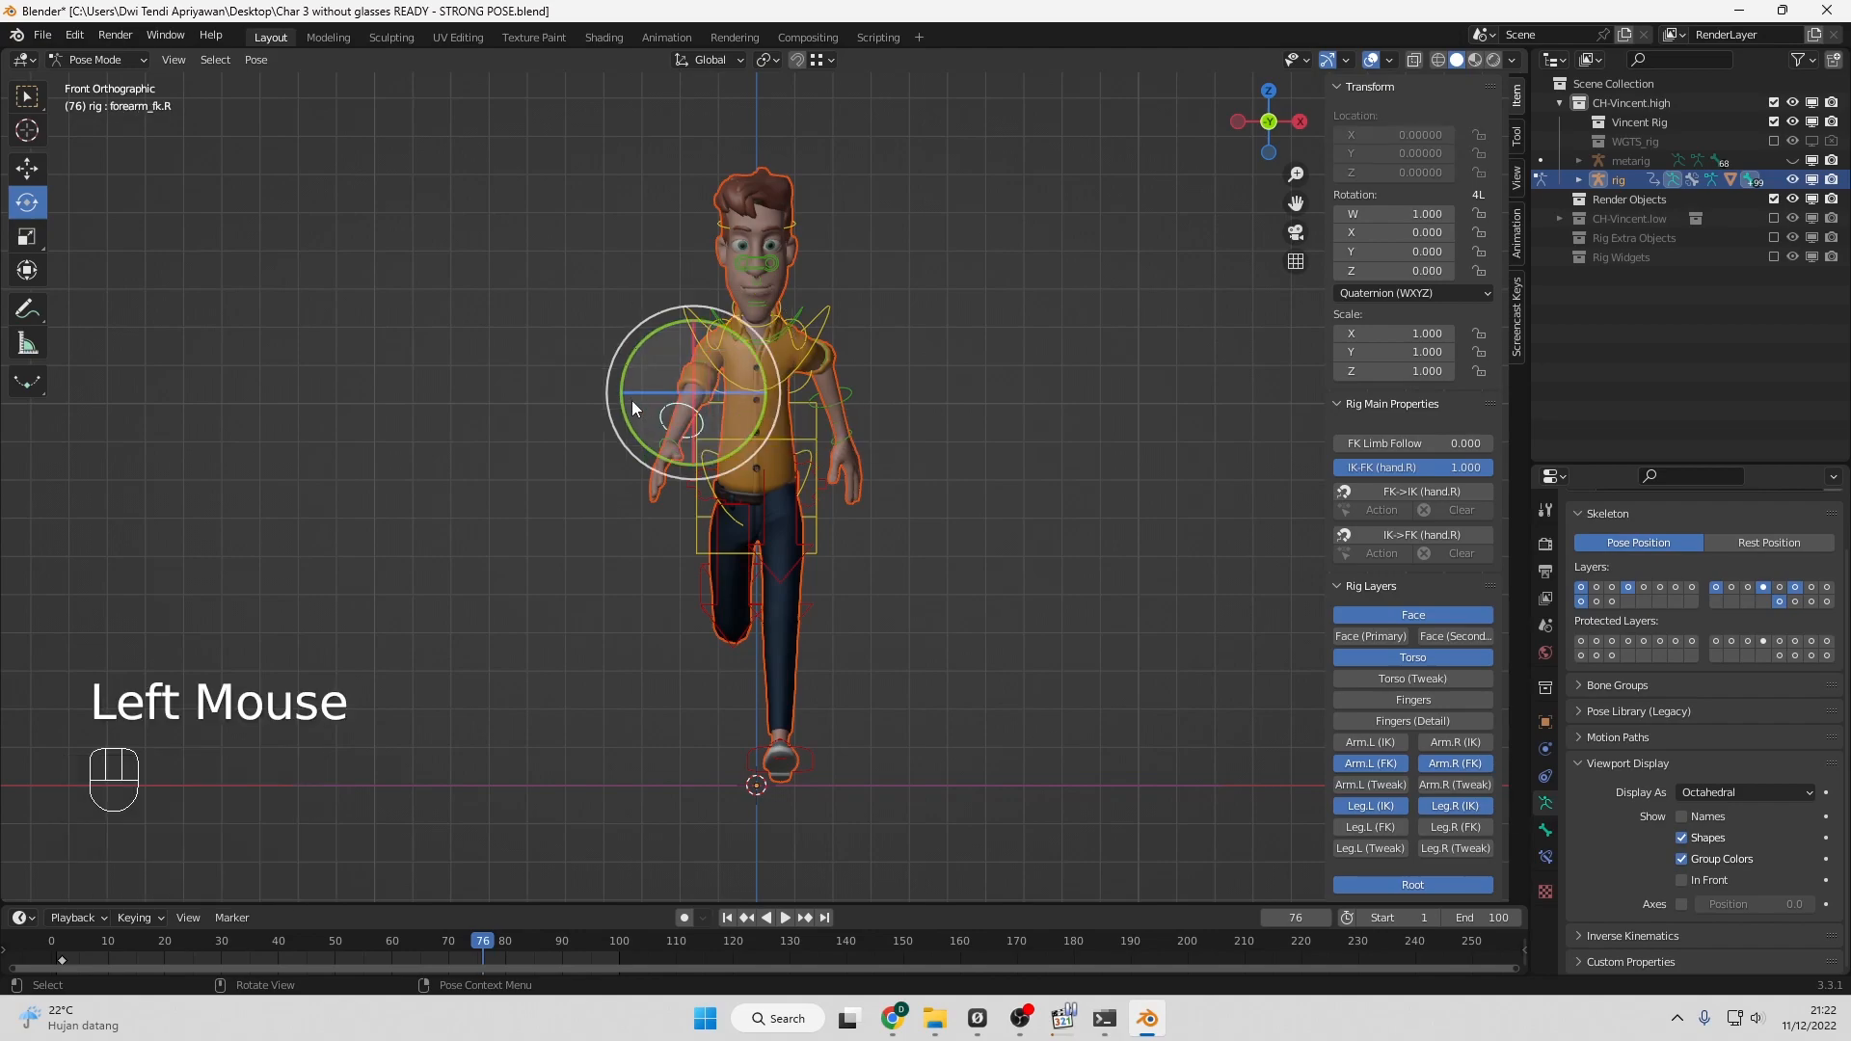
pyautogui.moveTo(627, 415); pyautogui.dragTo(648, 427)
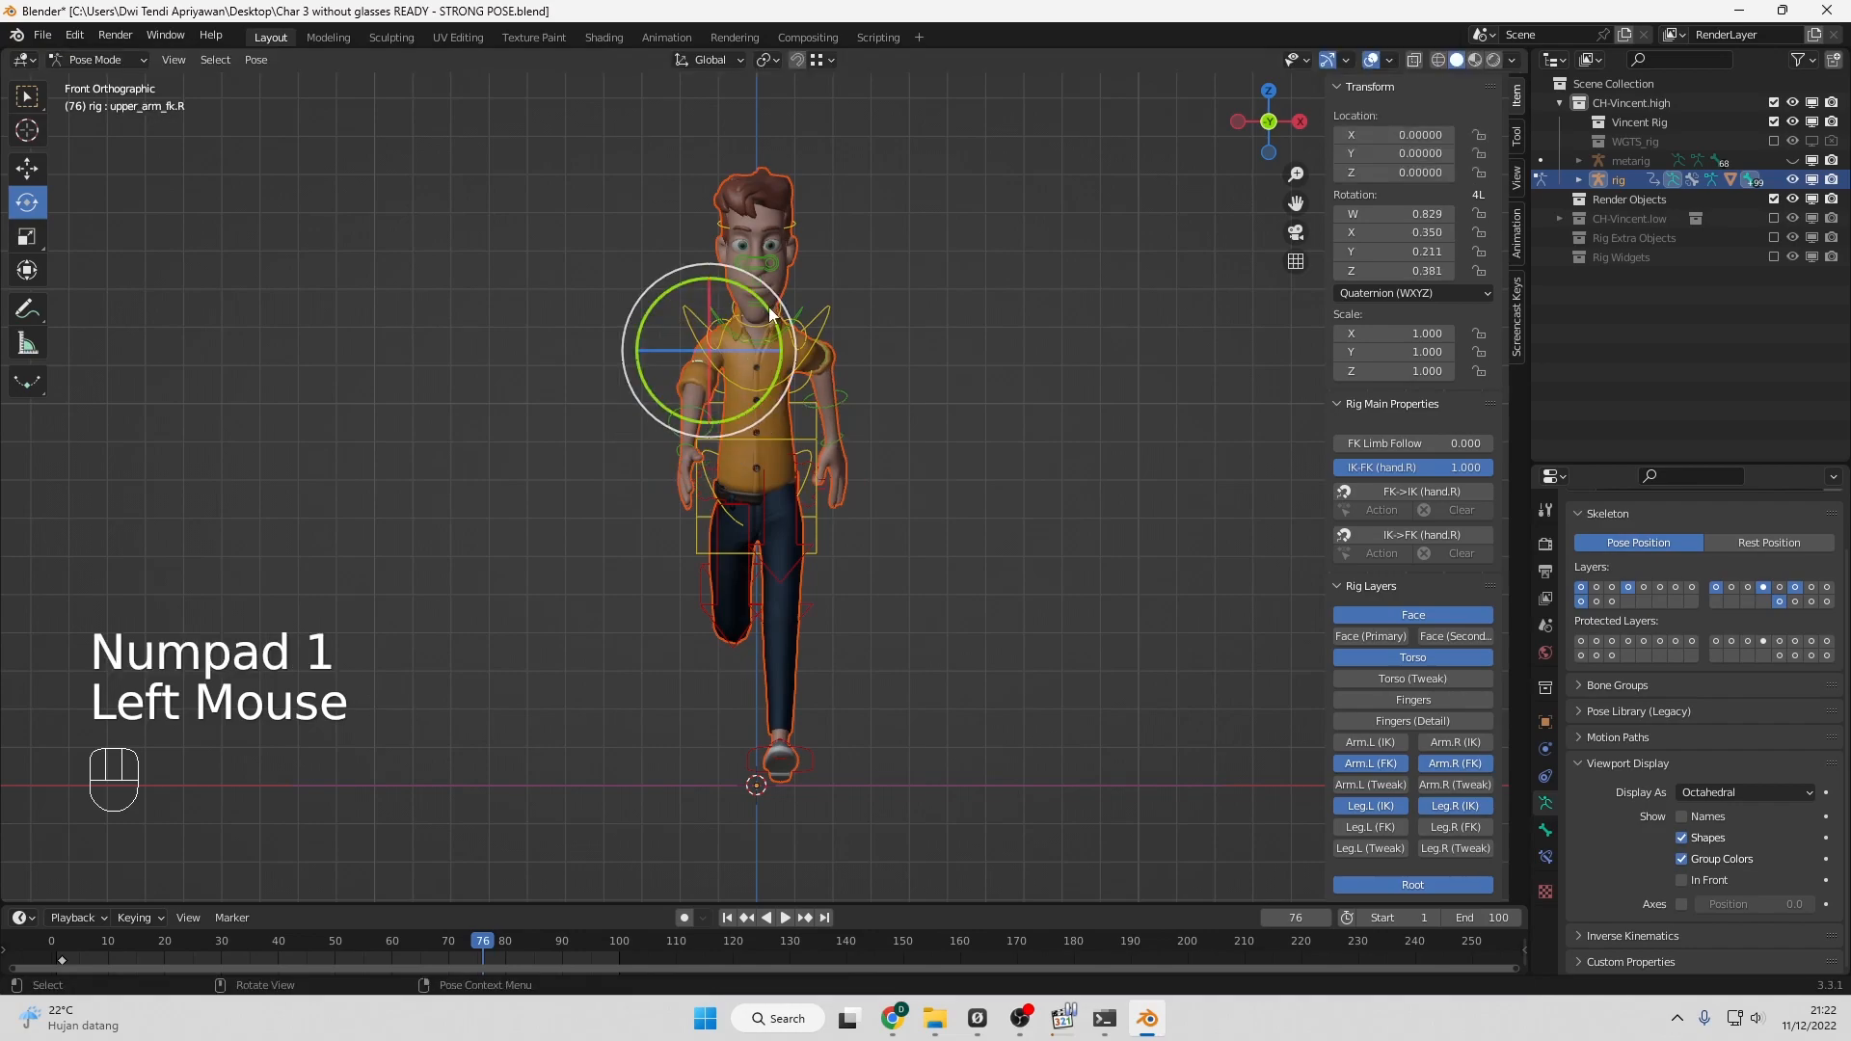
pyautogui.moveTo(771, 313); pyautogui.dragTo(776, 317)
pyautogui.press('KP_3')
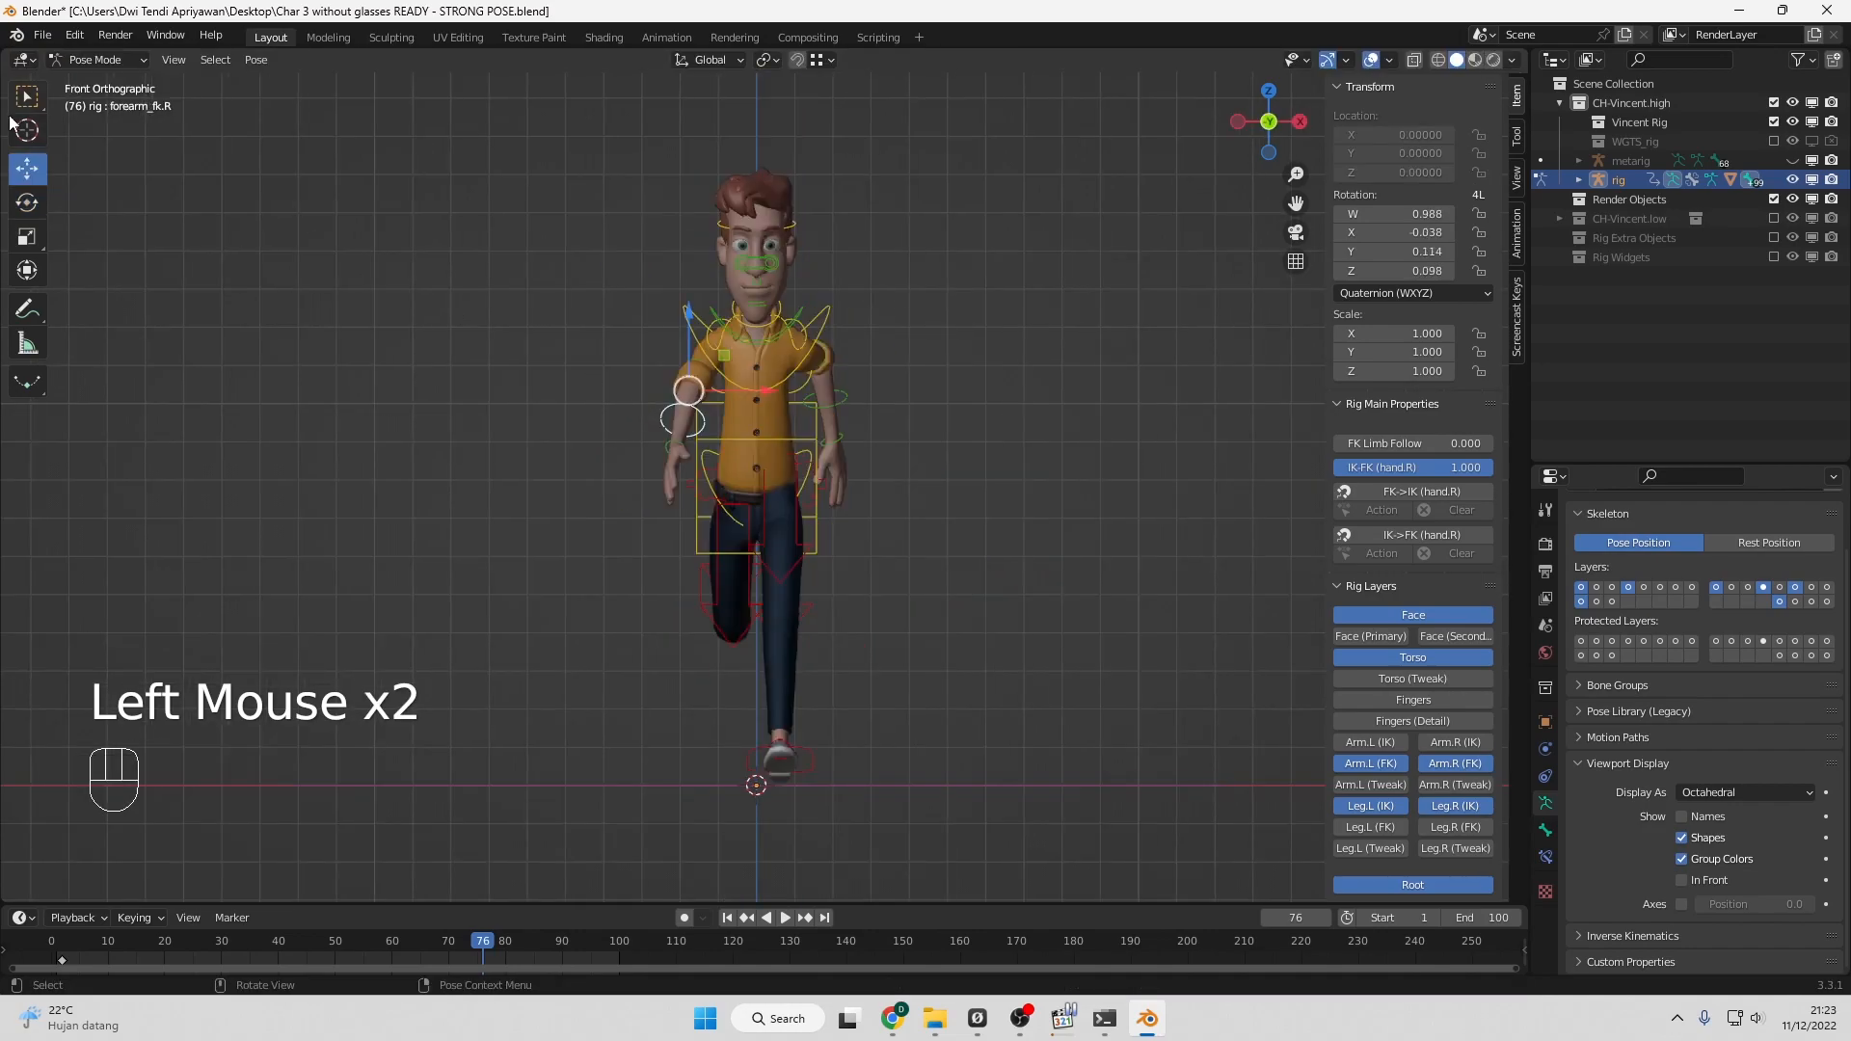
# Bend the right forearm's FK control upward about -43.3° around X.
pyautogui.click(27, 201)
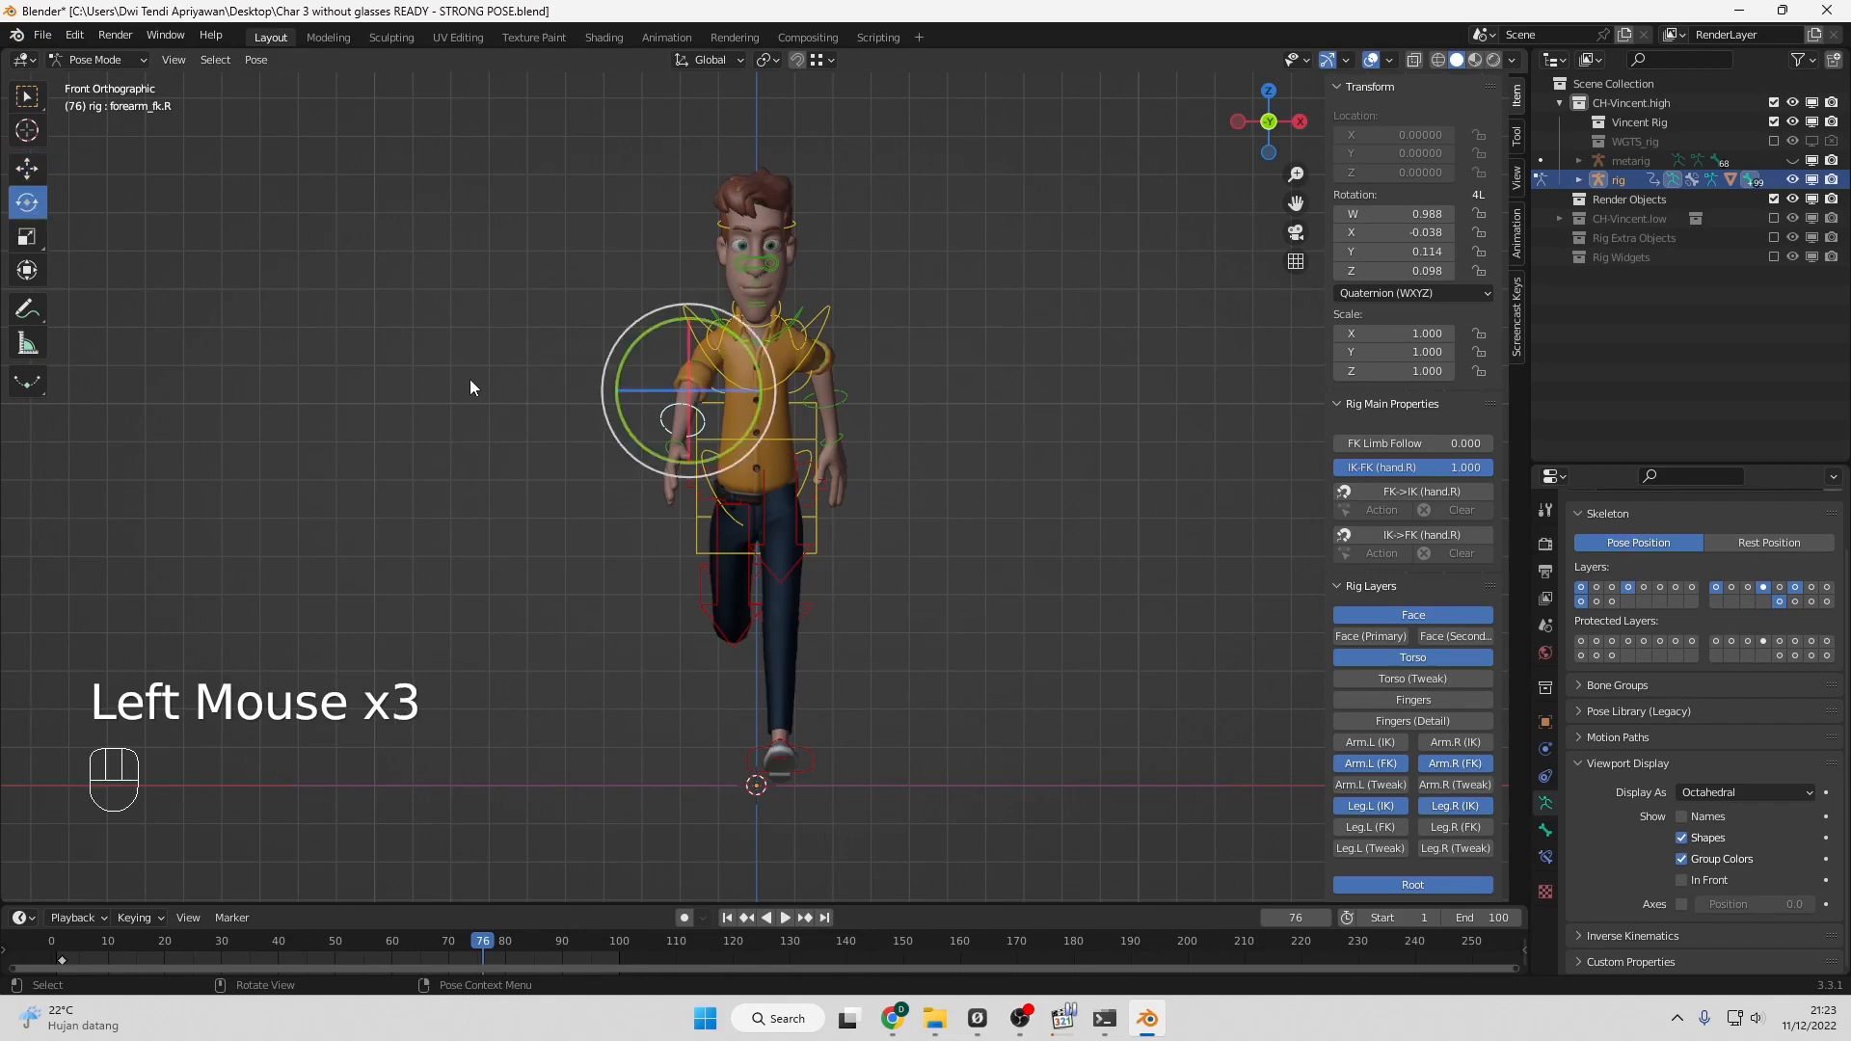
pyautogui.moveTo(623, 422); pyautogui.dragTo(682, 423)
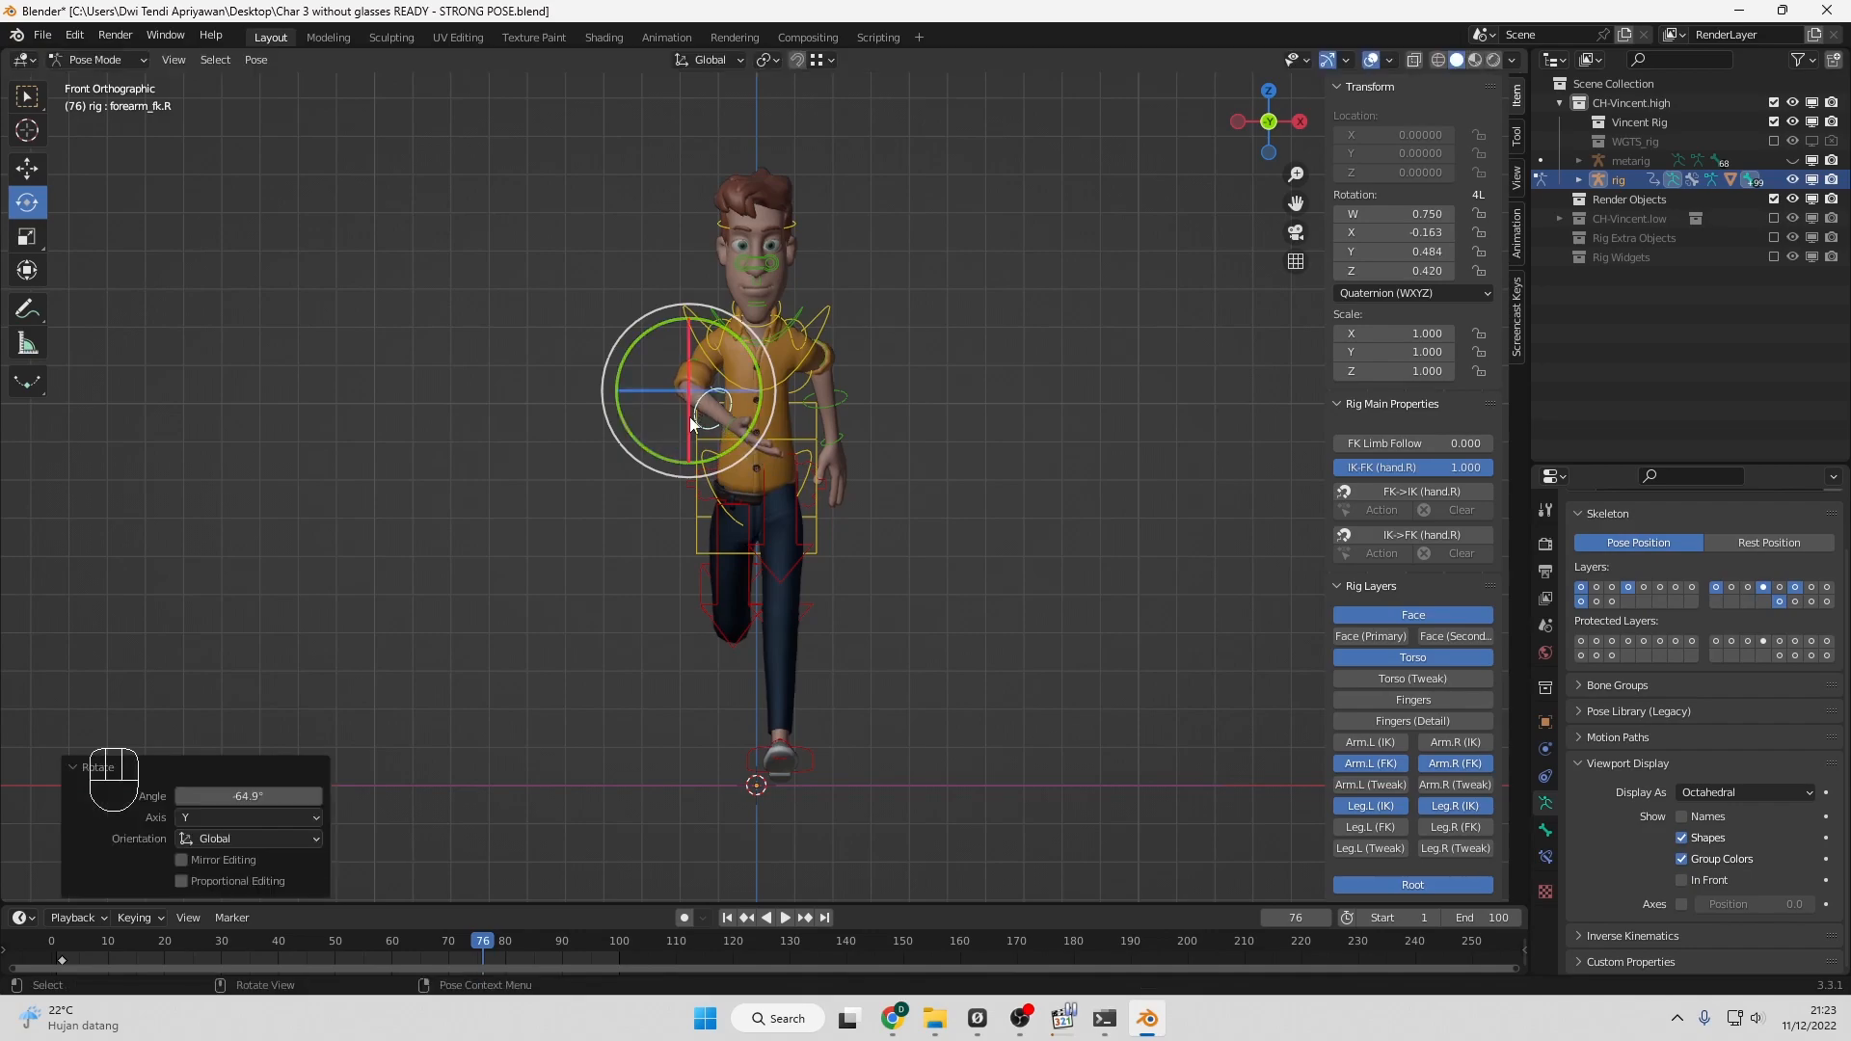
pyautogui.hotkey('ctrl', 'z')
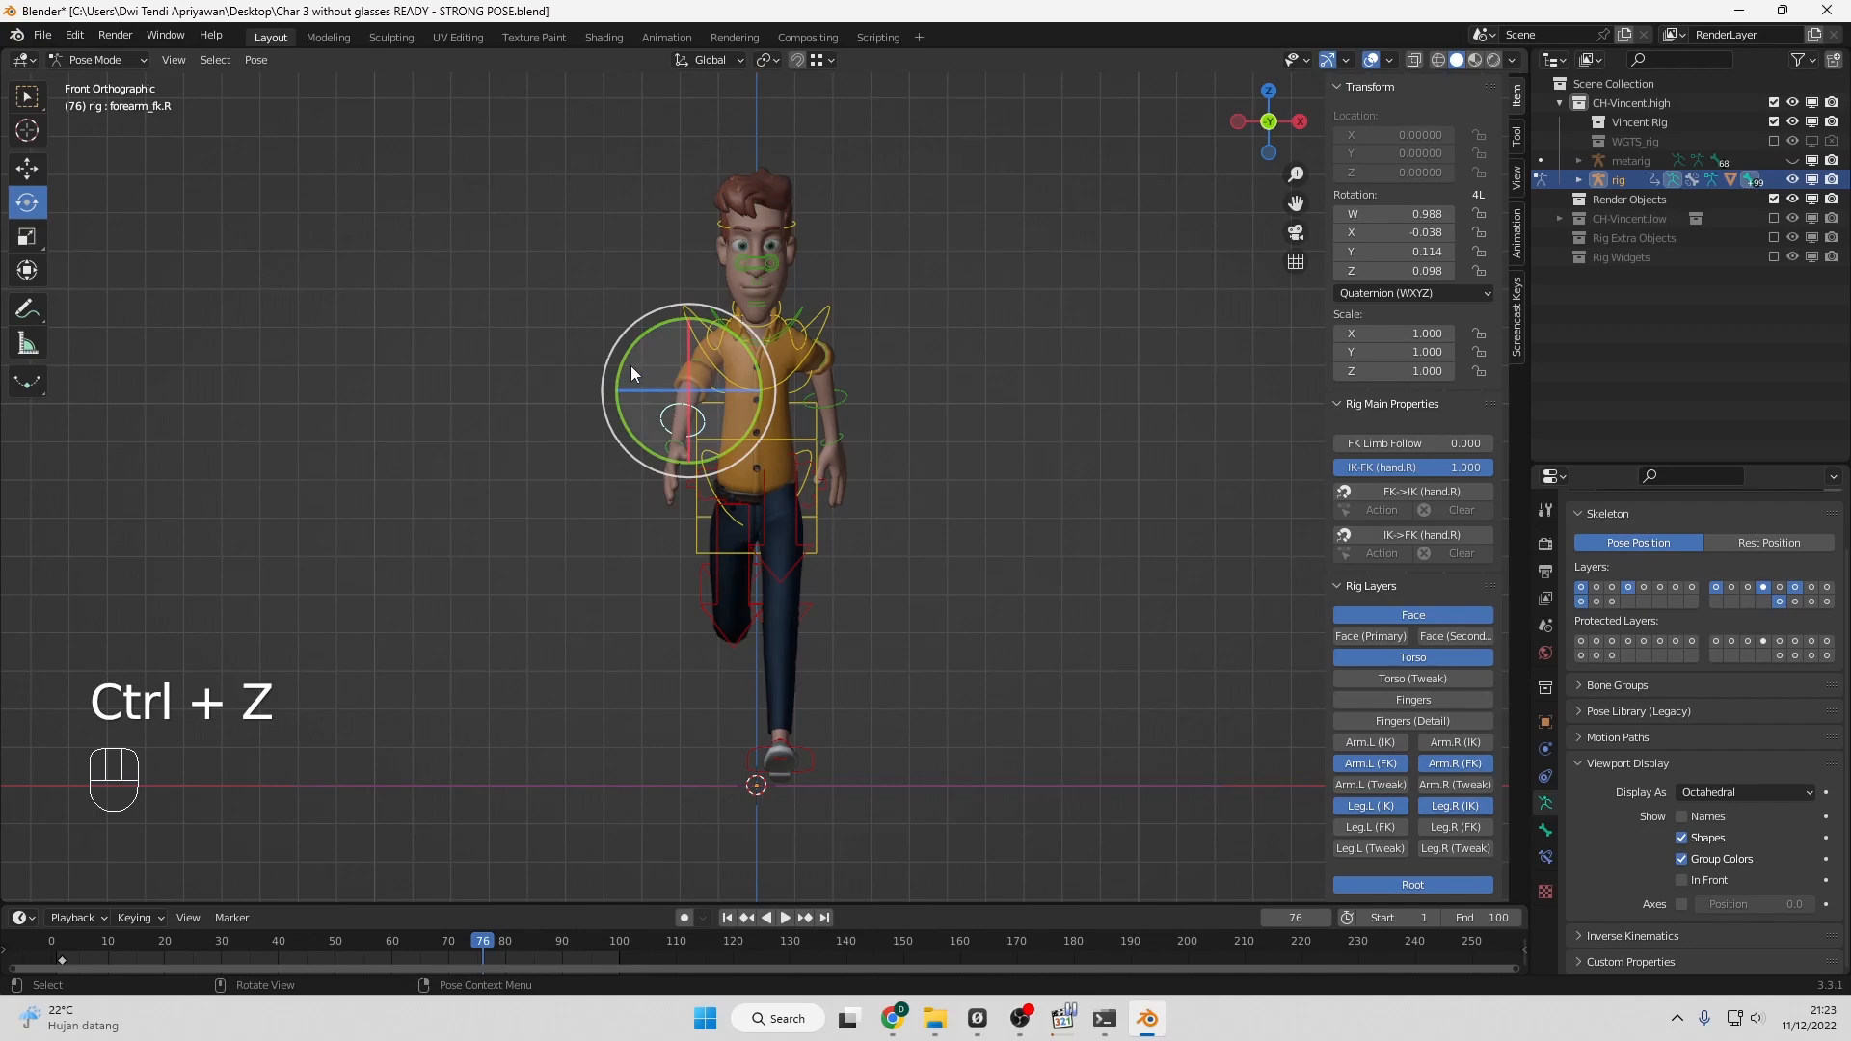
pyautogui.press('ctrl+KP_3')
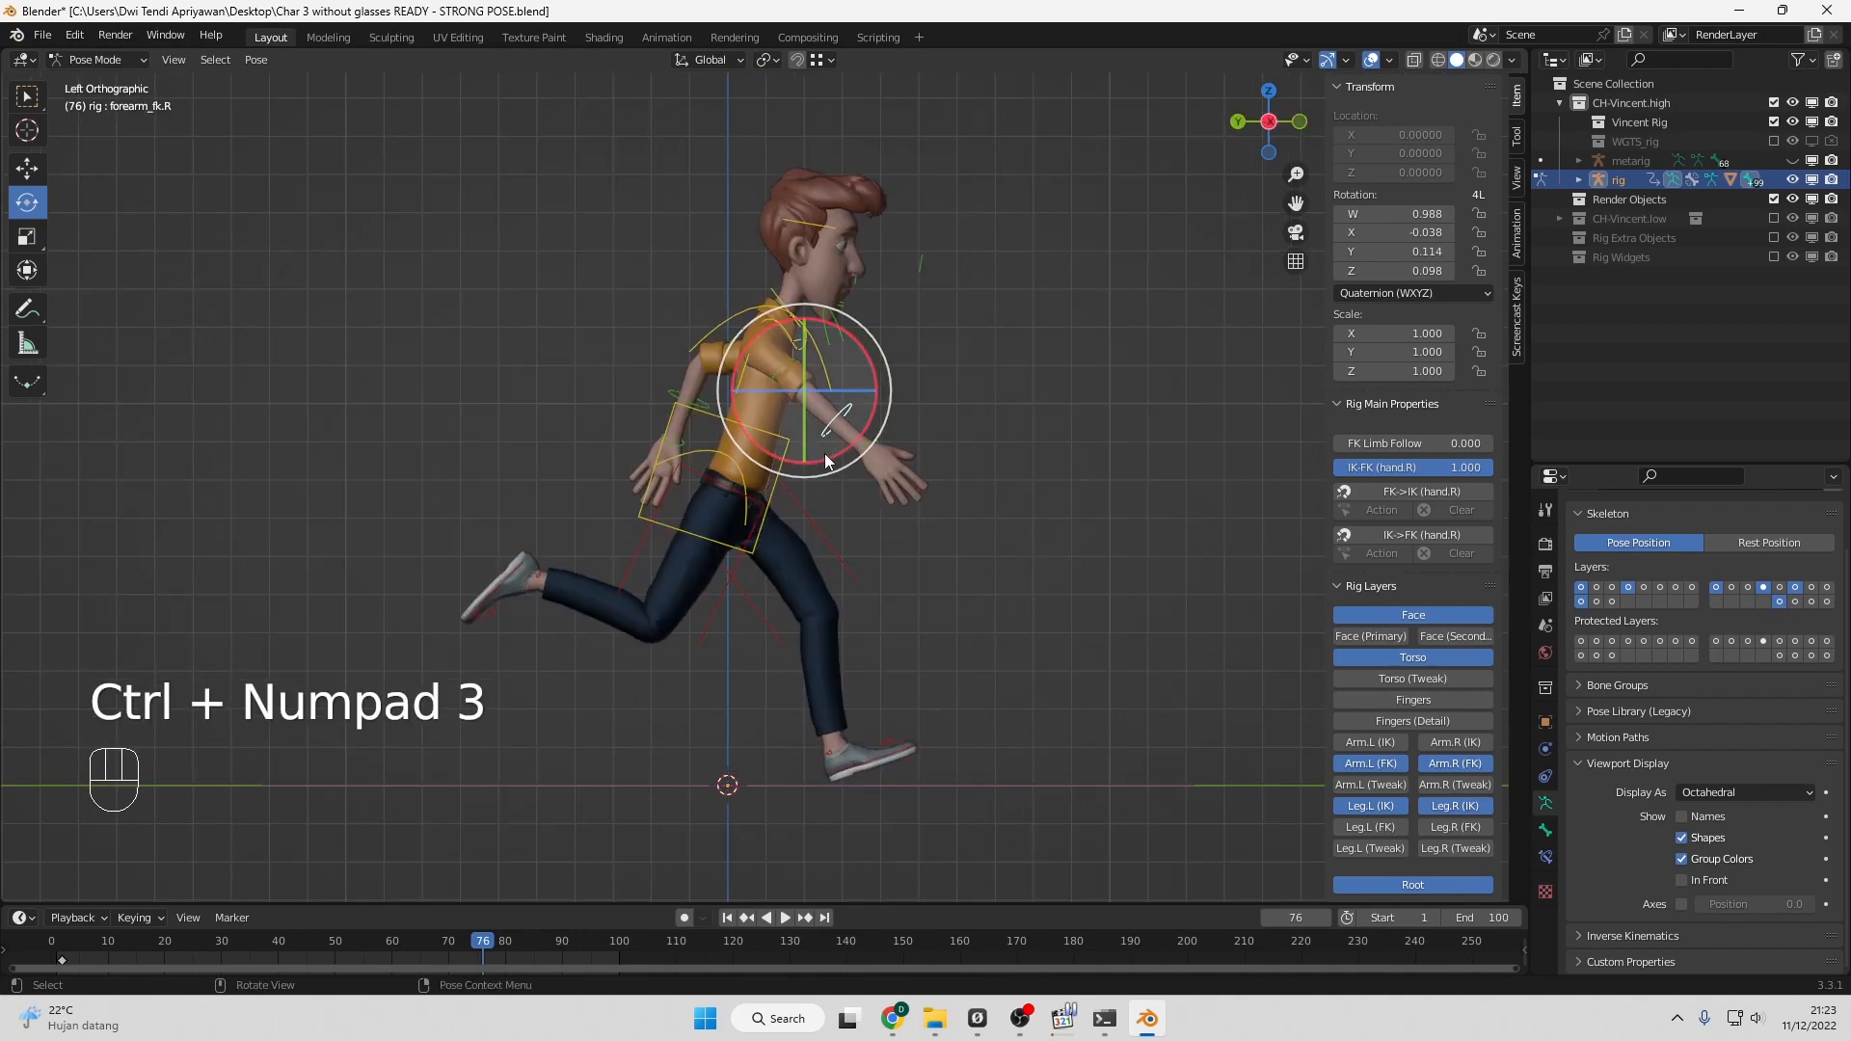
pyautogui.moveTo(824, 454); pyautogui.dragTo(881, 430)
pyautogui.press('KP_1')
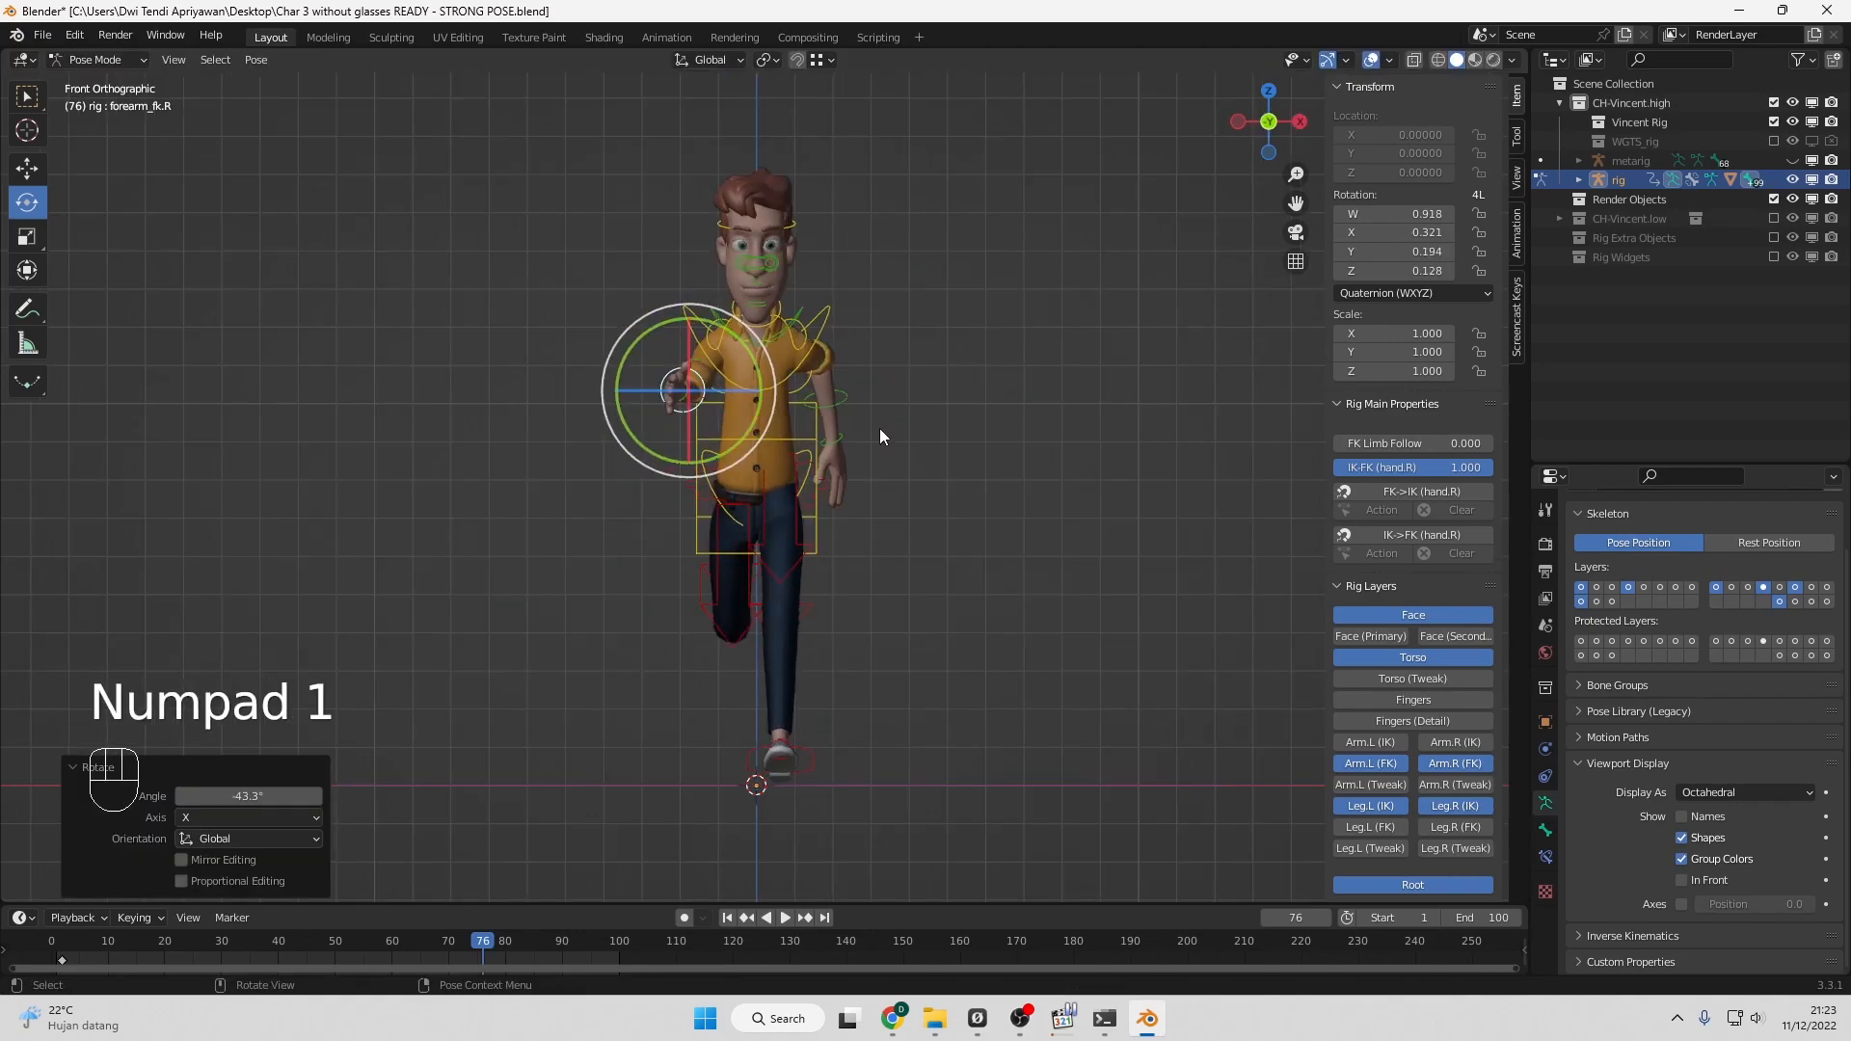
# Turn the right forearm's FK control inward across the chest by about 35.3° around the global Z axis.
pyautogui.moveTo(629, 396); pyautogui.dragTo(654, 403)
pyautogui.hotkey('ctrl', 'z')
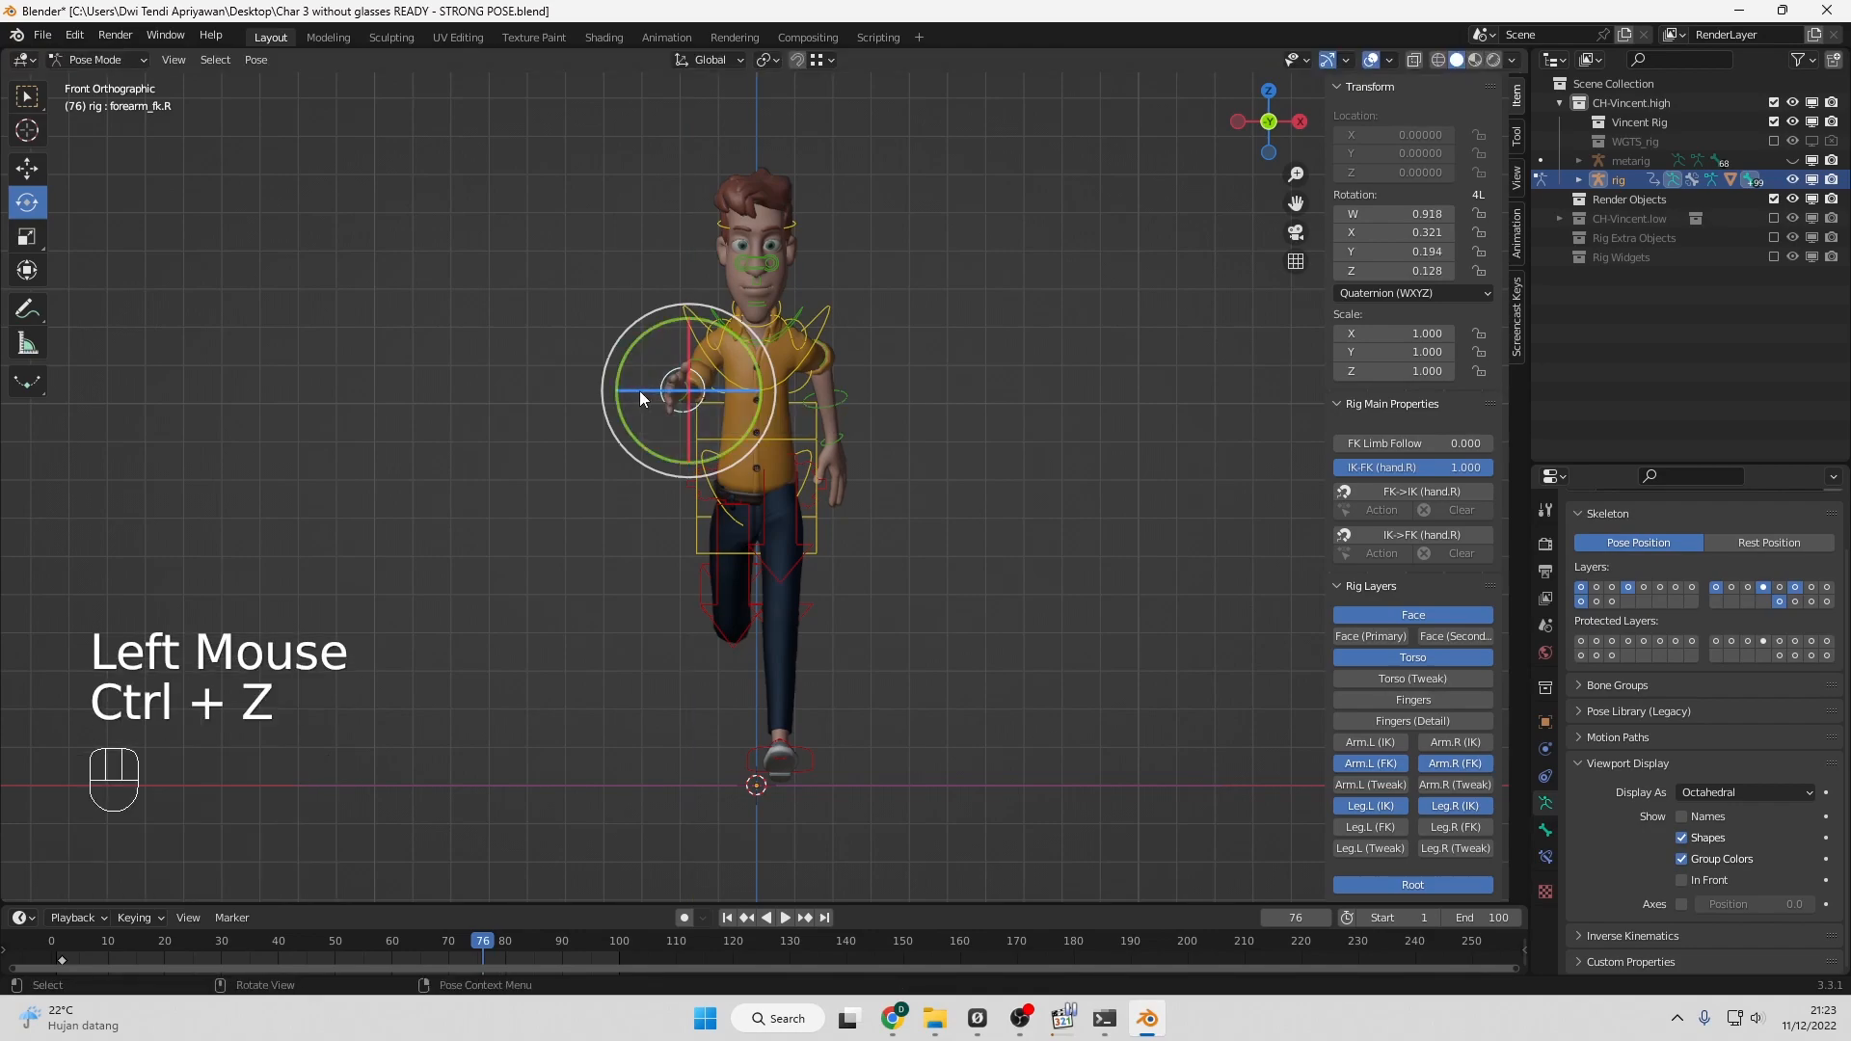
pyautogui.moveTo(883, 497); pyautogui.dragTo(806, 570, button='middle')
pyautogui.scroll(2, 733, 501)
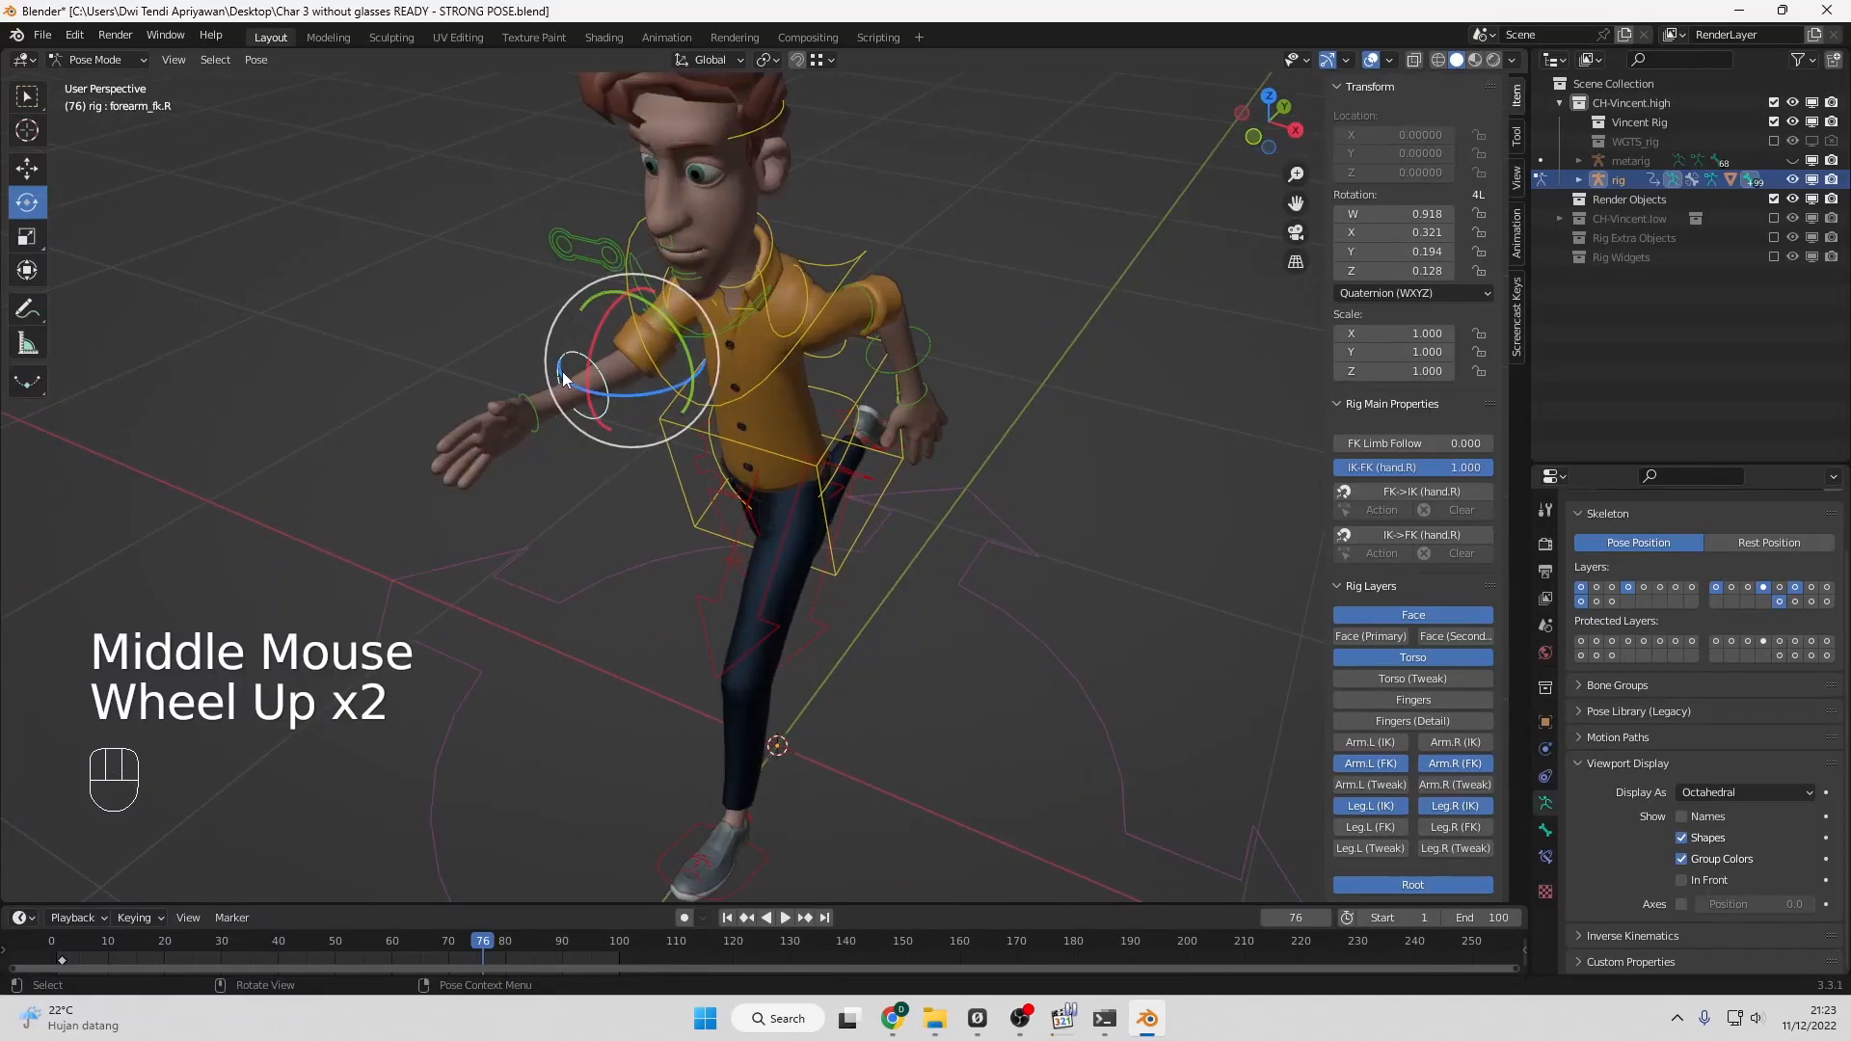
pyautogui.moveTo(567, 378); pyautogui.dragTo(603, 400)
pyautogui.press('KP_1')
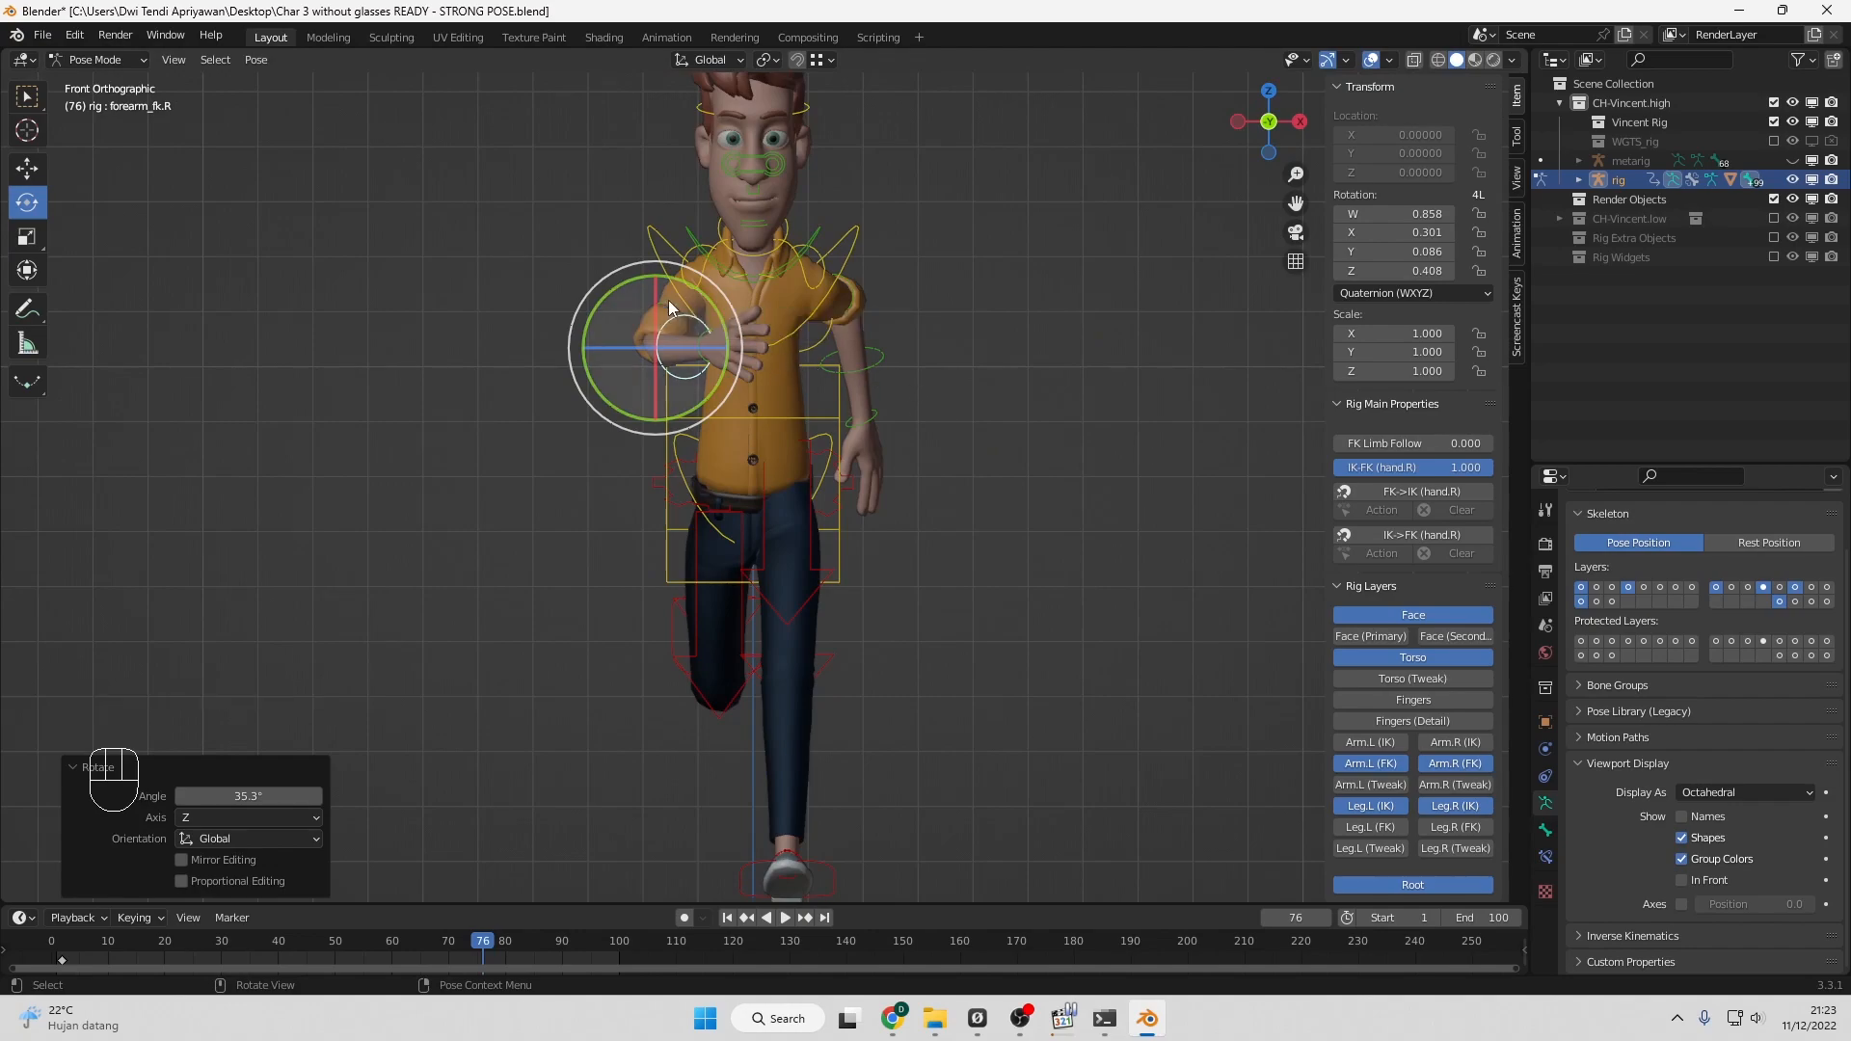
# Lean the torso control forward by about 6.47° around the global X axis in the side view.
pyautogui.press('KP_3')
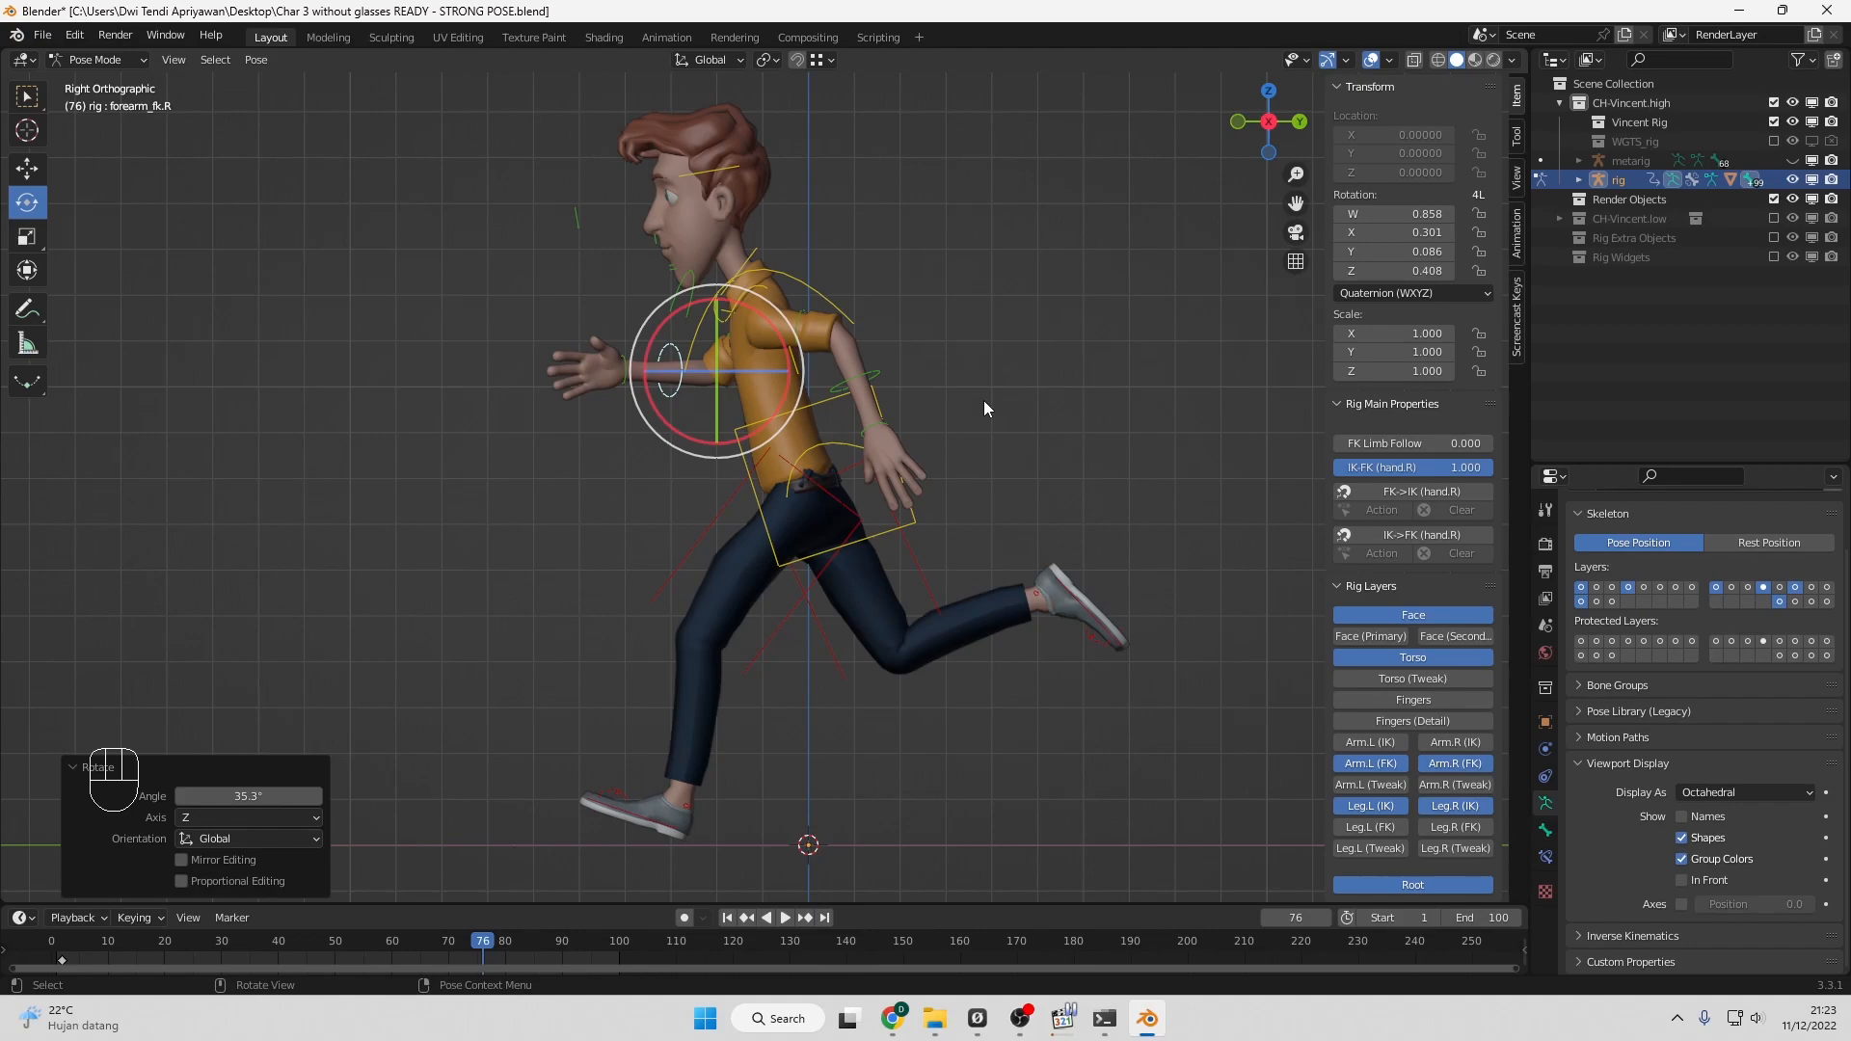
pyautogui.click(822, 402)
pyautogui.moveTo(851, 411); pyautogui.dragTo(848, 410)
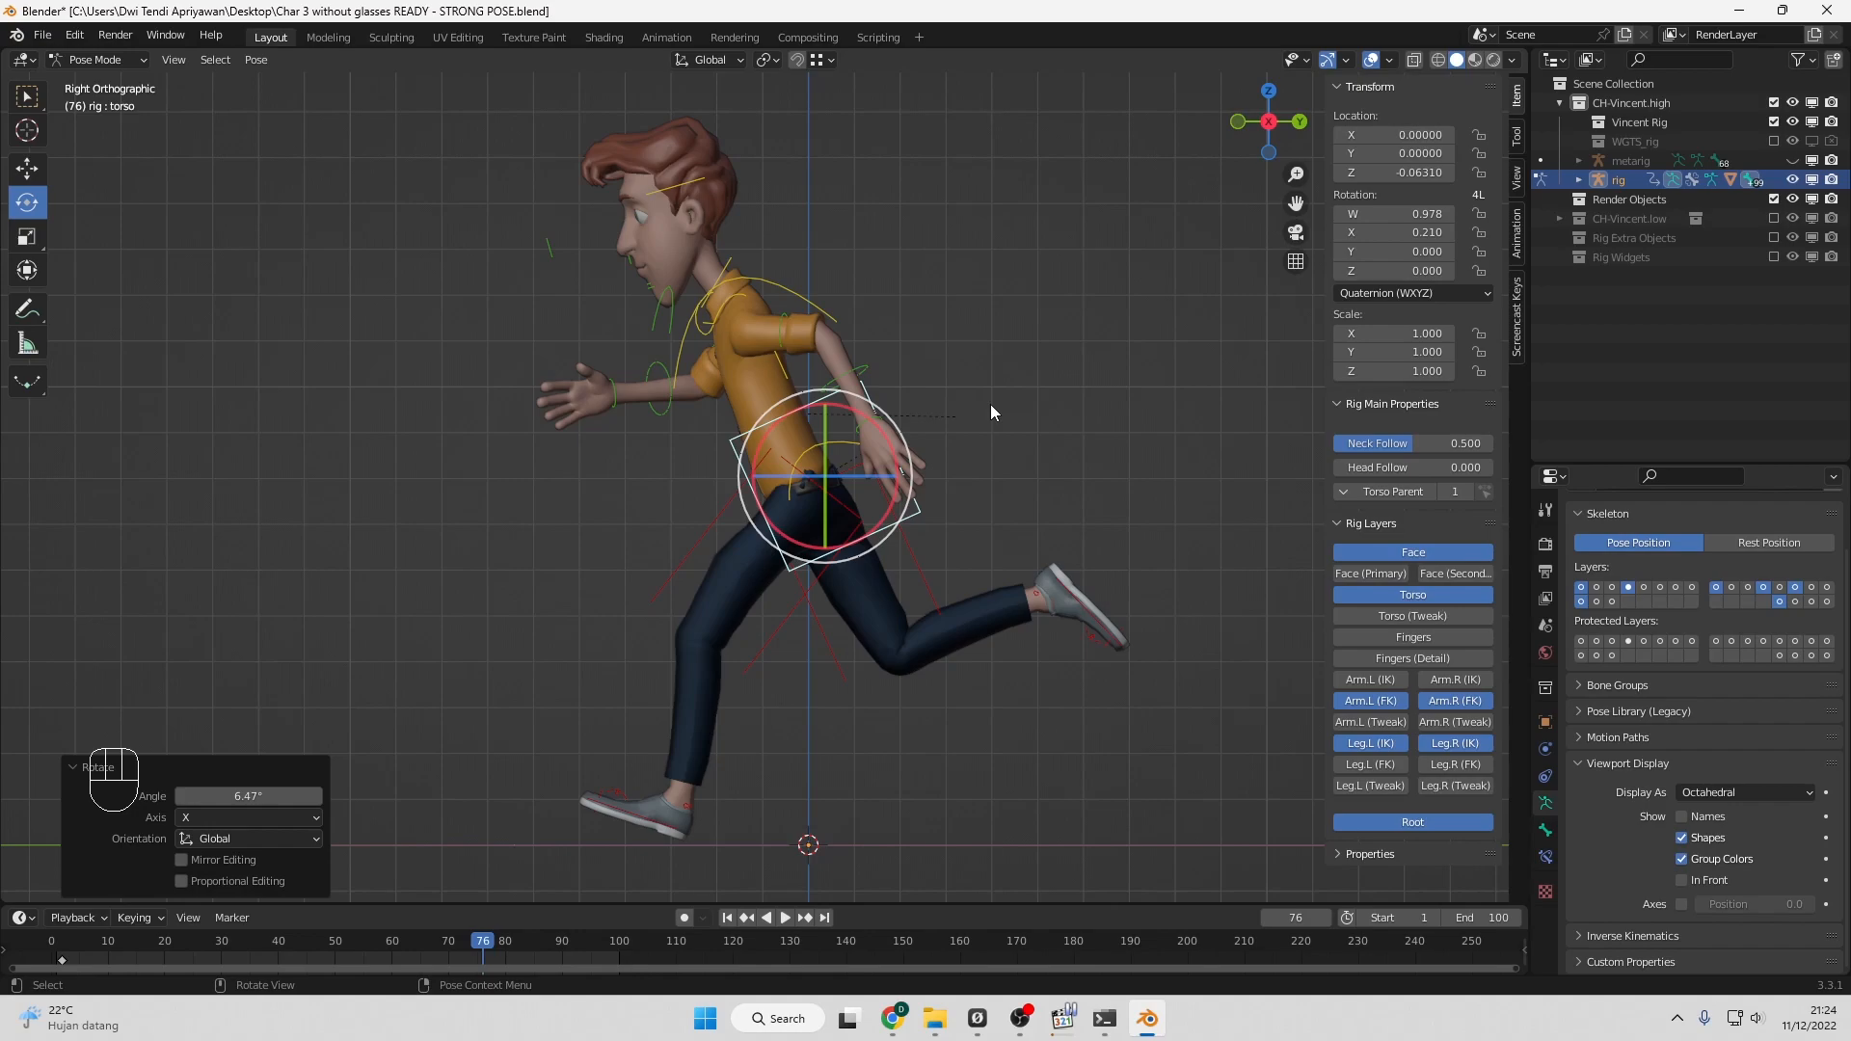
# Delete the torso control's existing keyframe near the start of the timeline.
pyautogui.press('KP_1')
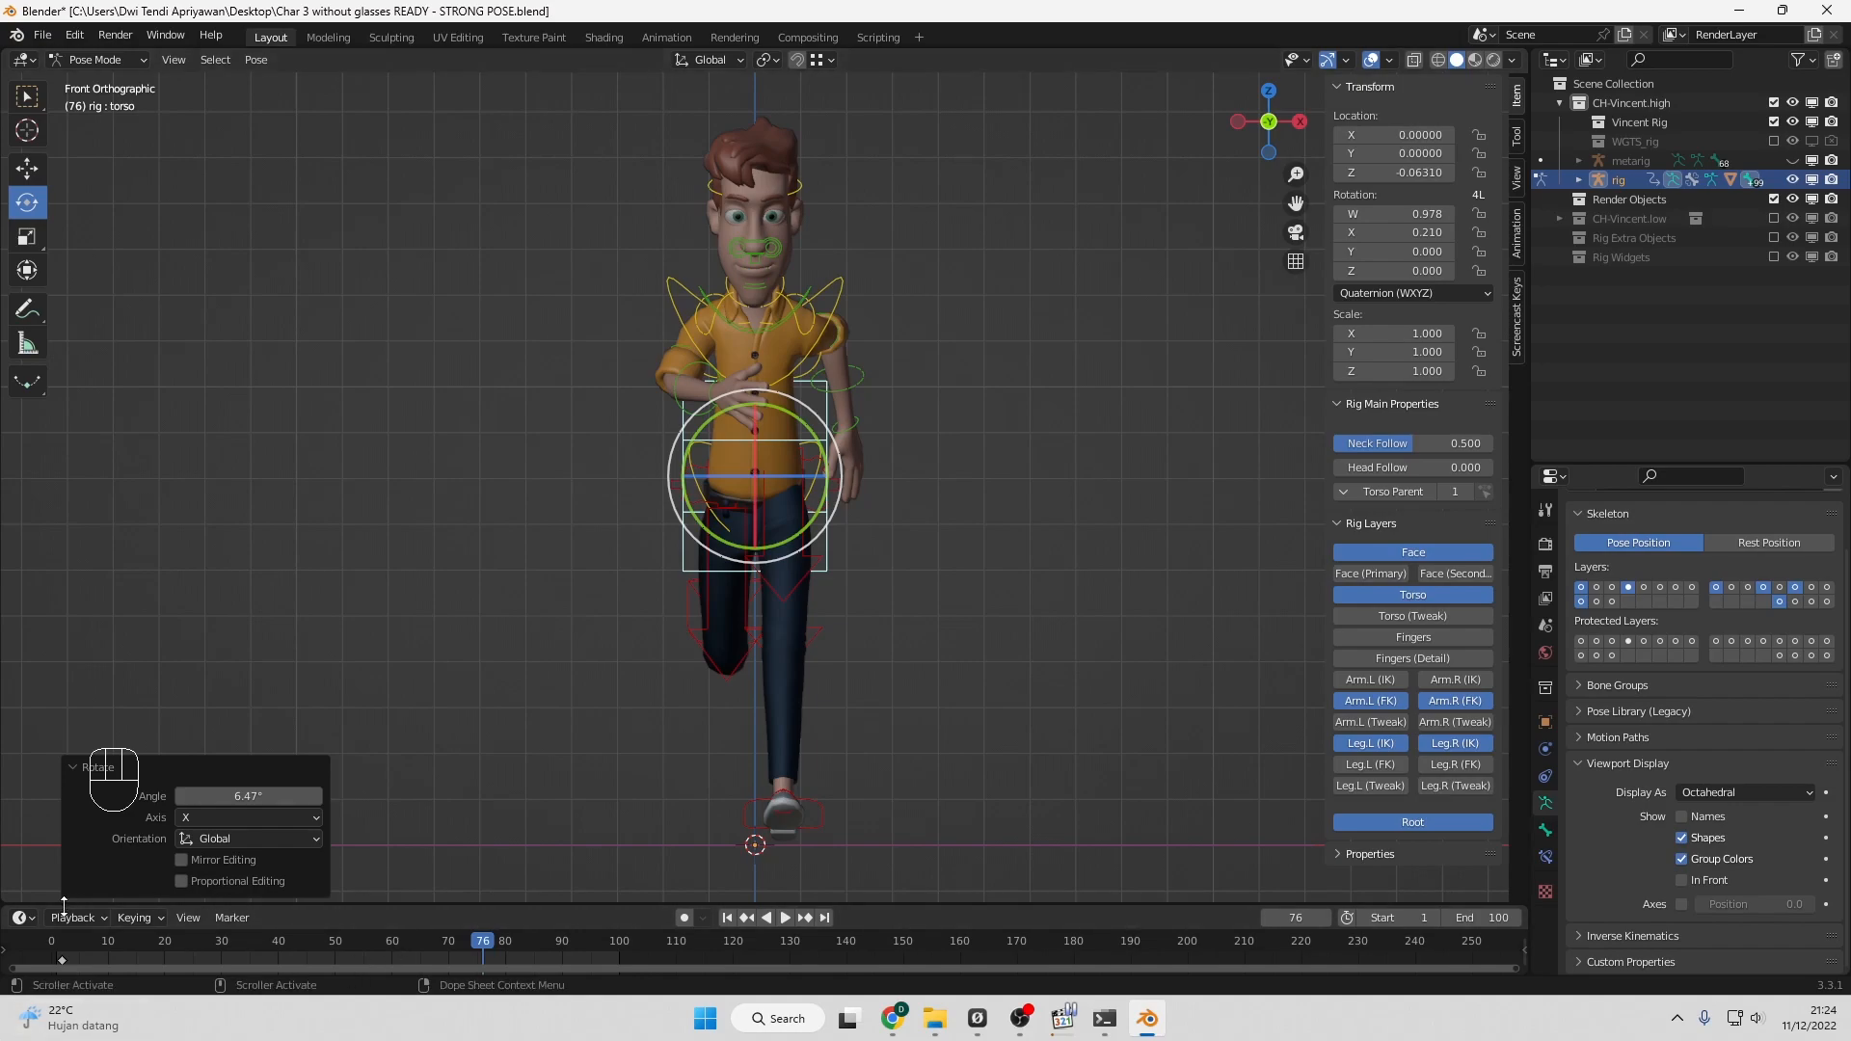
pyautogui.click(64, 962)
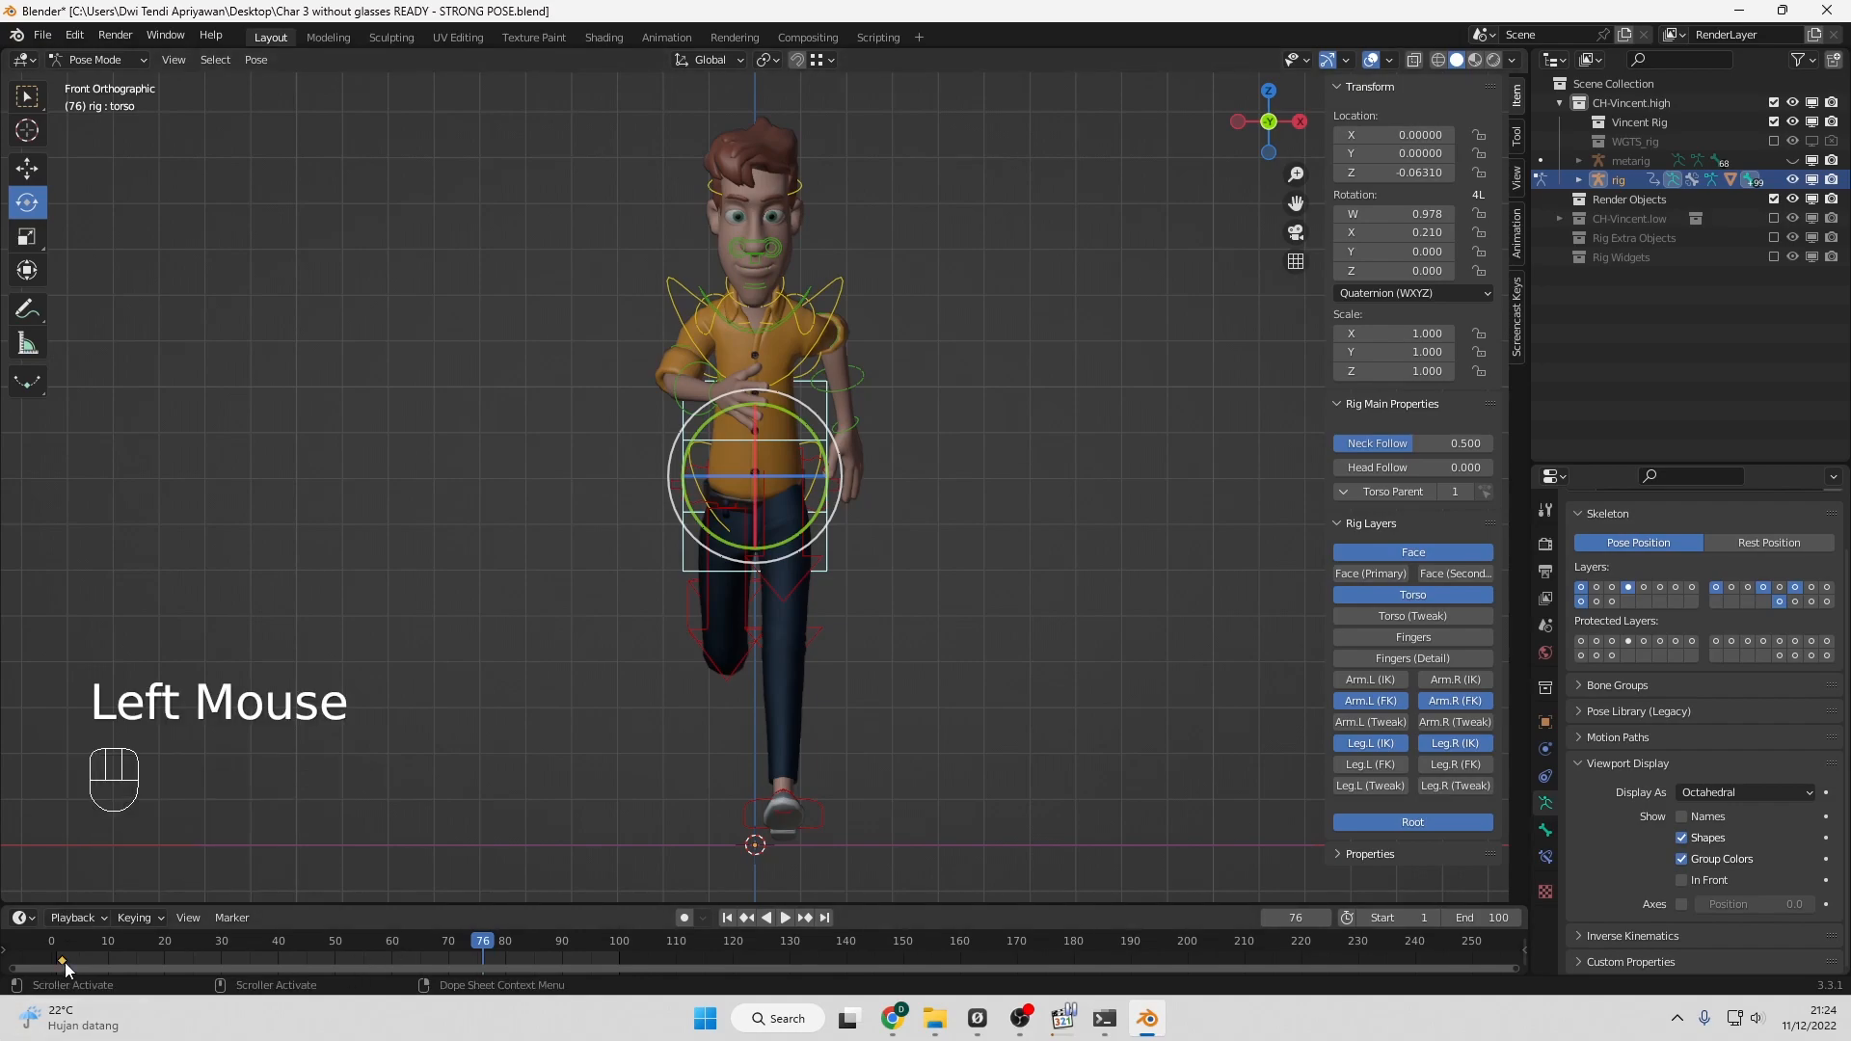
pyautogui.press('Delete')
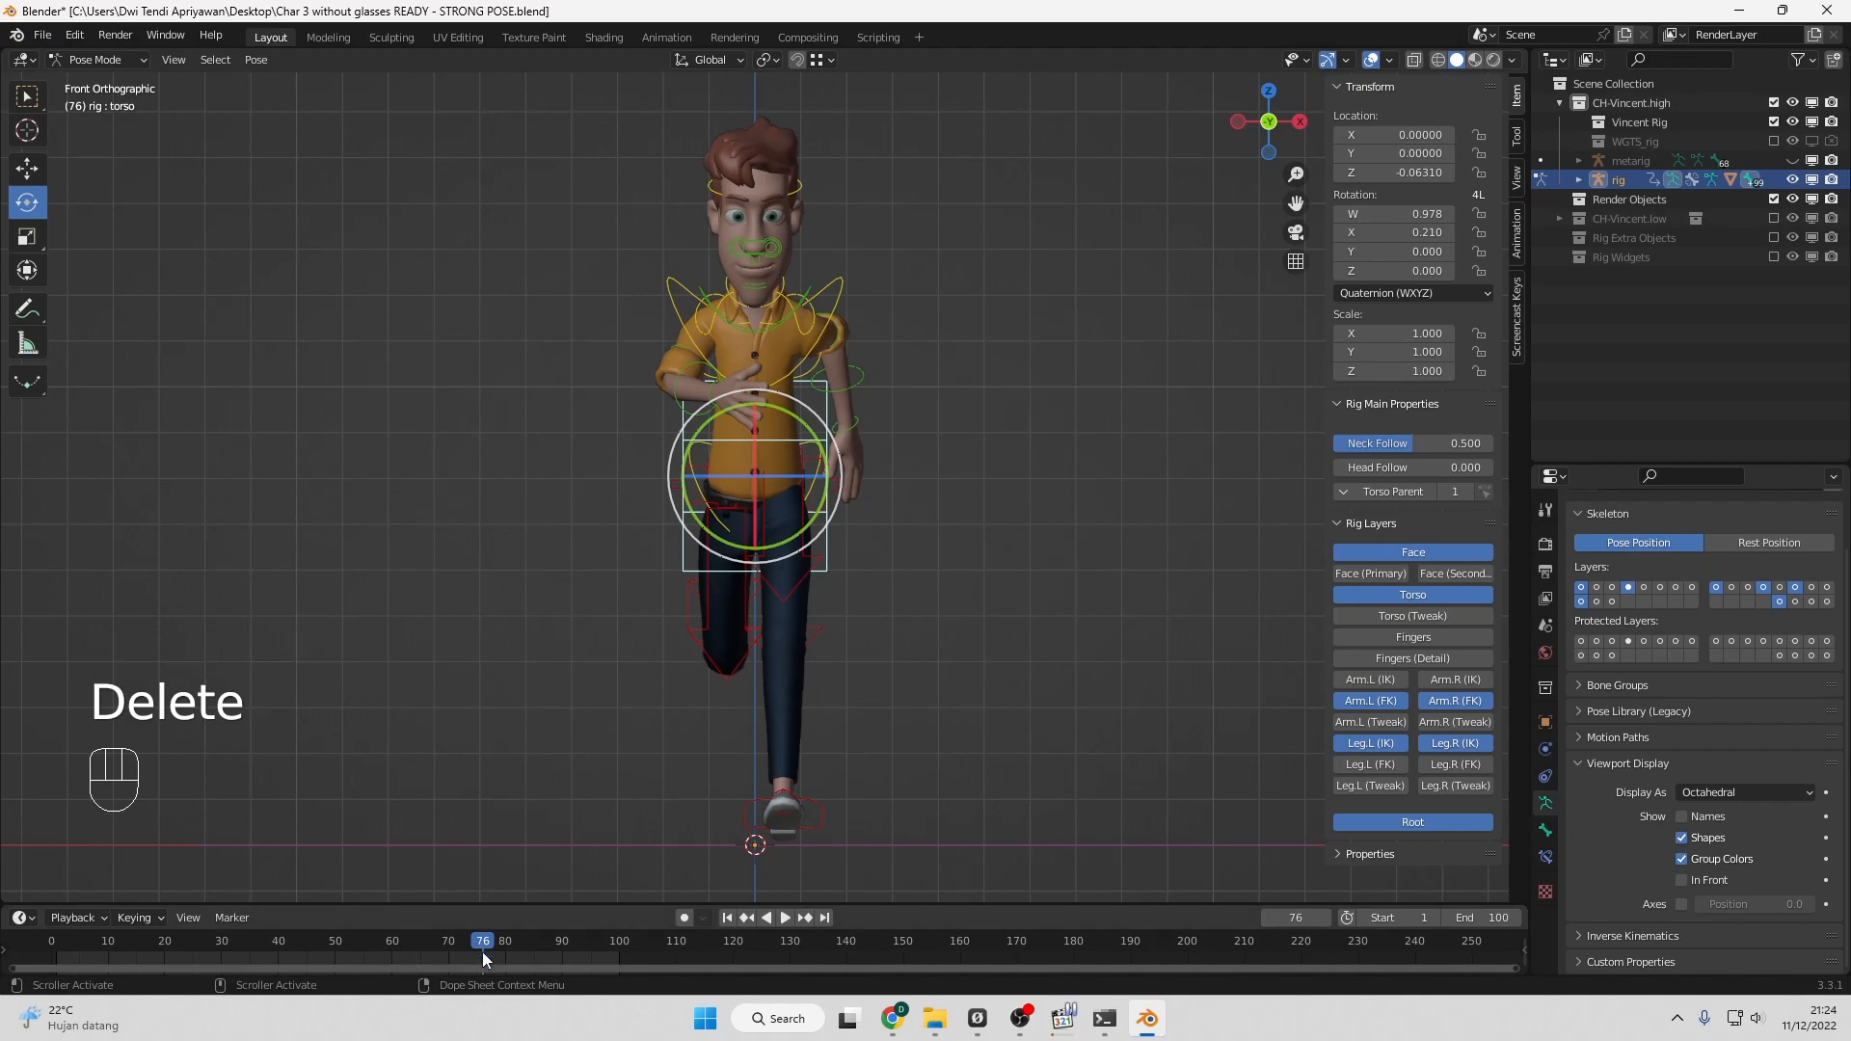
# Set the animation's end frame to 12.
pyautogui.scroll(-1, 553, 968)
pyautogui.scroll(1, 553, 968)
pyautogui.scroll(-2, 563, 957)
pyautogui.scroll(2, 563, 956)
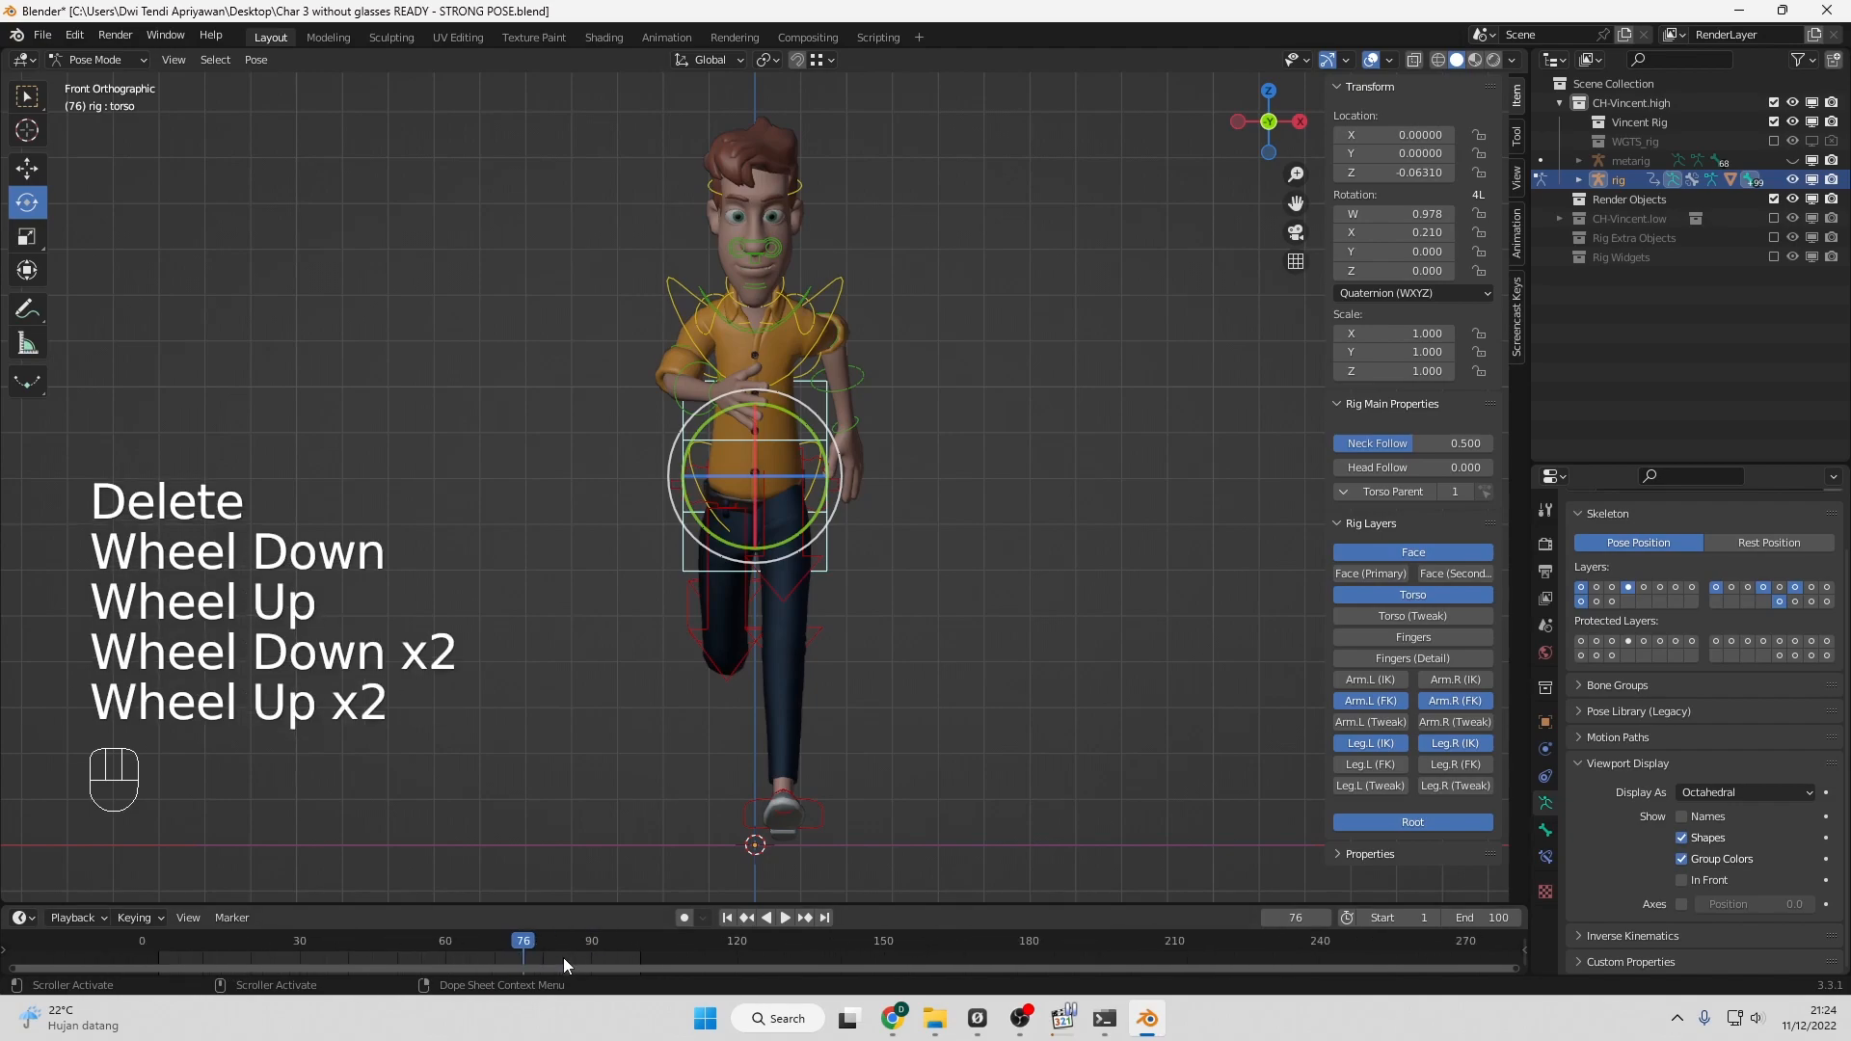
pyautogui.scroll(1, 564, 964)
pyautogui.click(564, 966)
pyautogui.moveTo(565, 966); pyautogui.dragTo(291, 962)
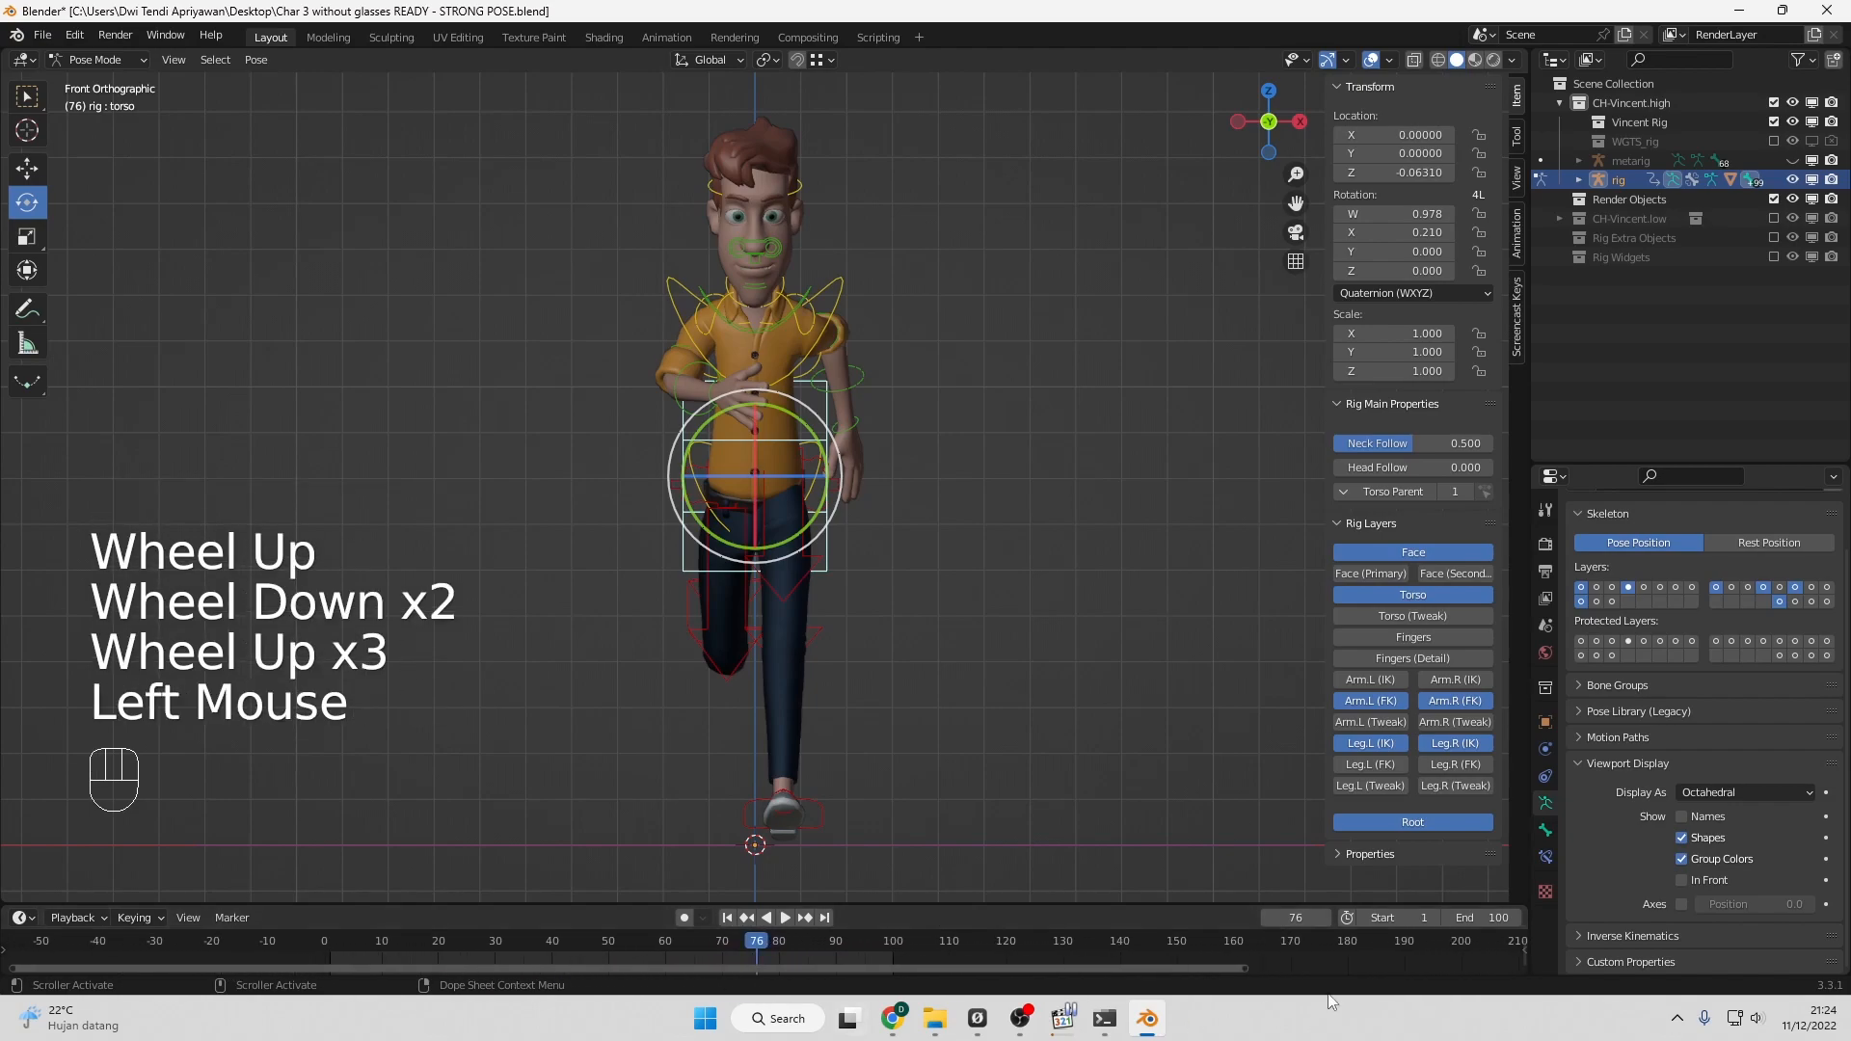
pyautogui.doubleClick(1496, 921)
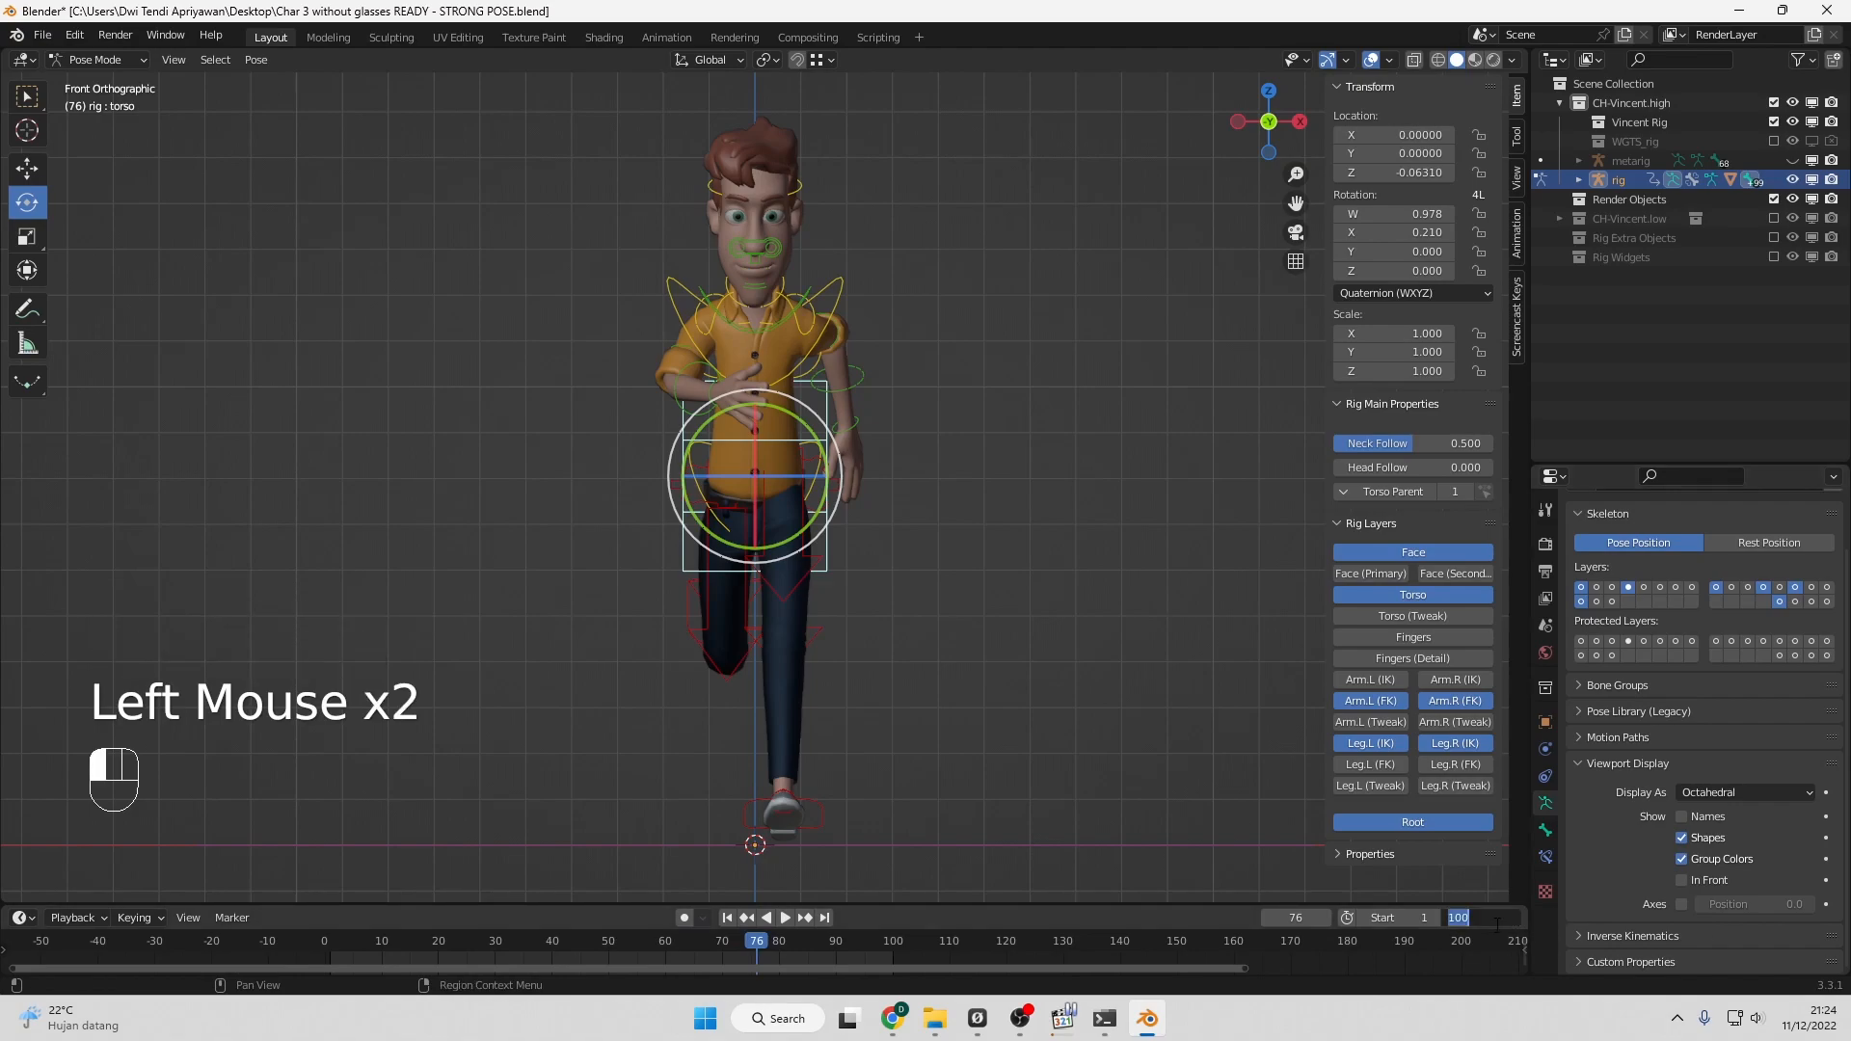
pyautogui.write('12')
pyautogui.click(1348, 954)
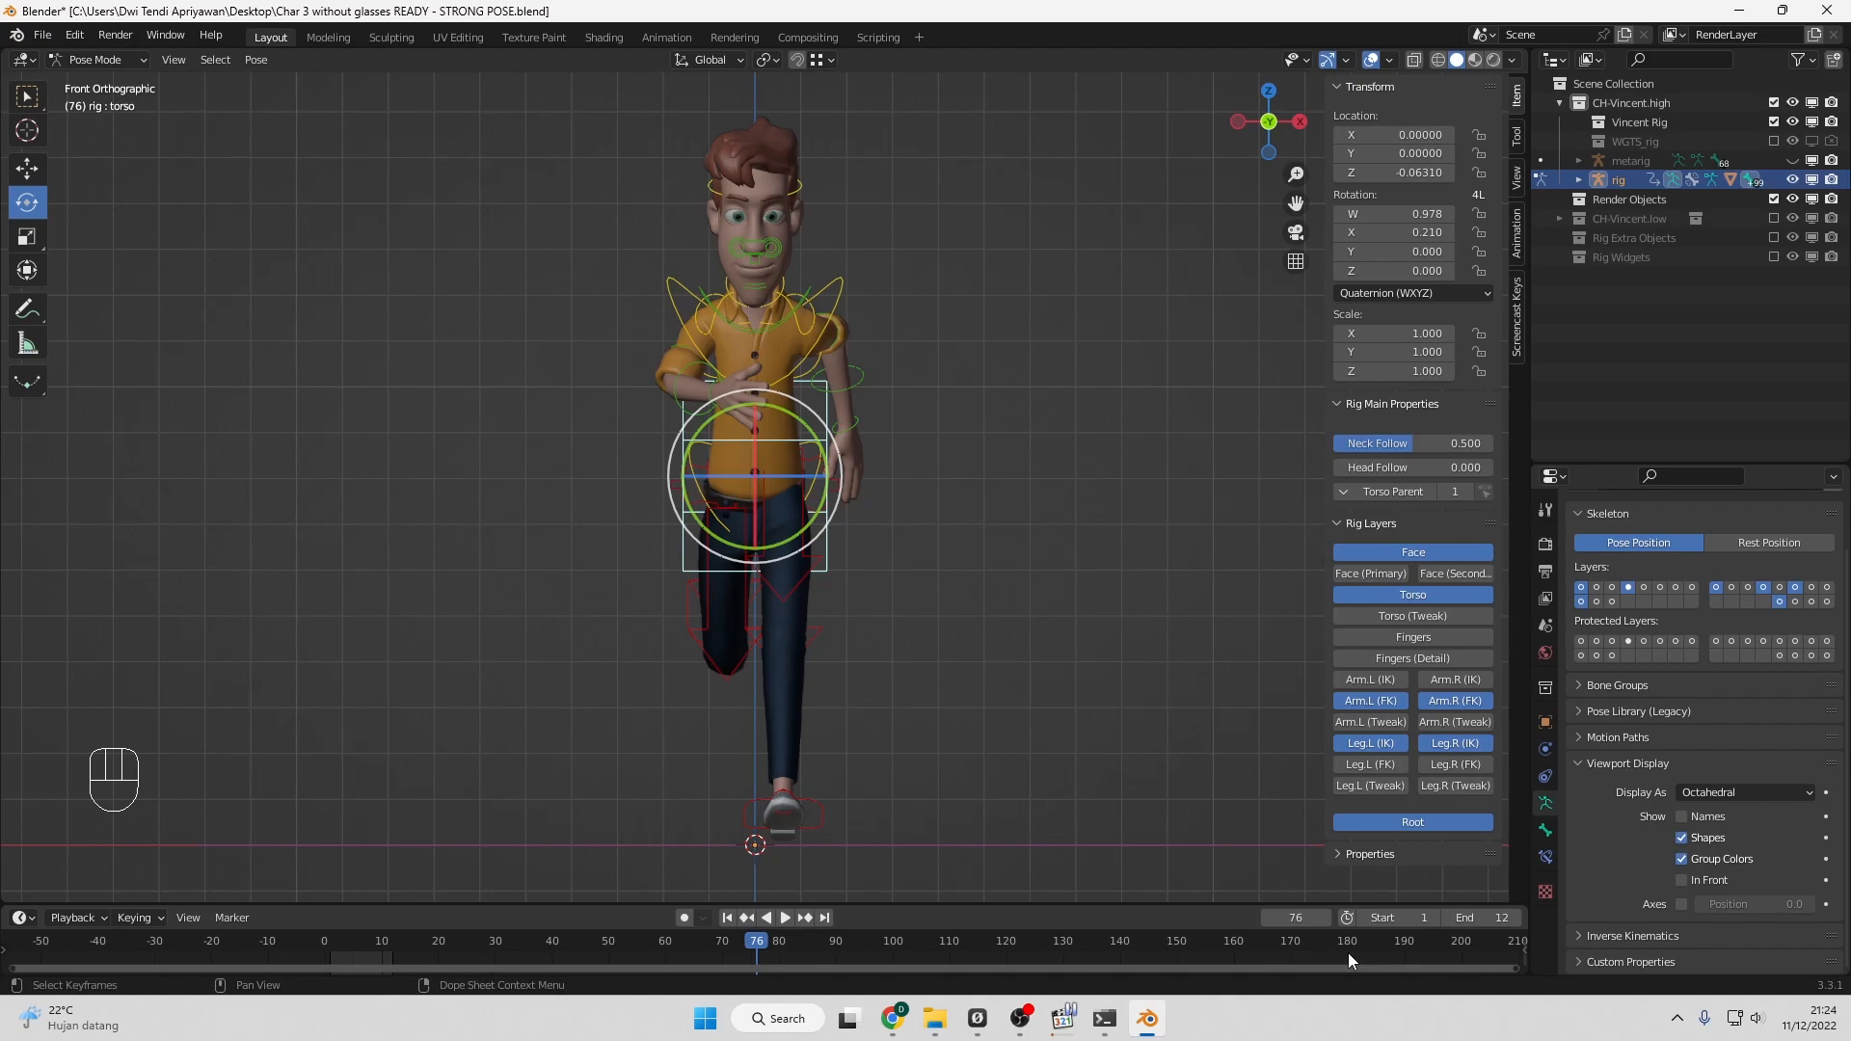
# Move the current frame to frame 1, with the 12-frame range enlarged in the timeline.
pyautogui.scroll(2, 726, 955)
pyautogui.moveTo(673, 958); pyautogui.dragTo(197, 966)
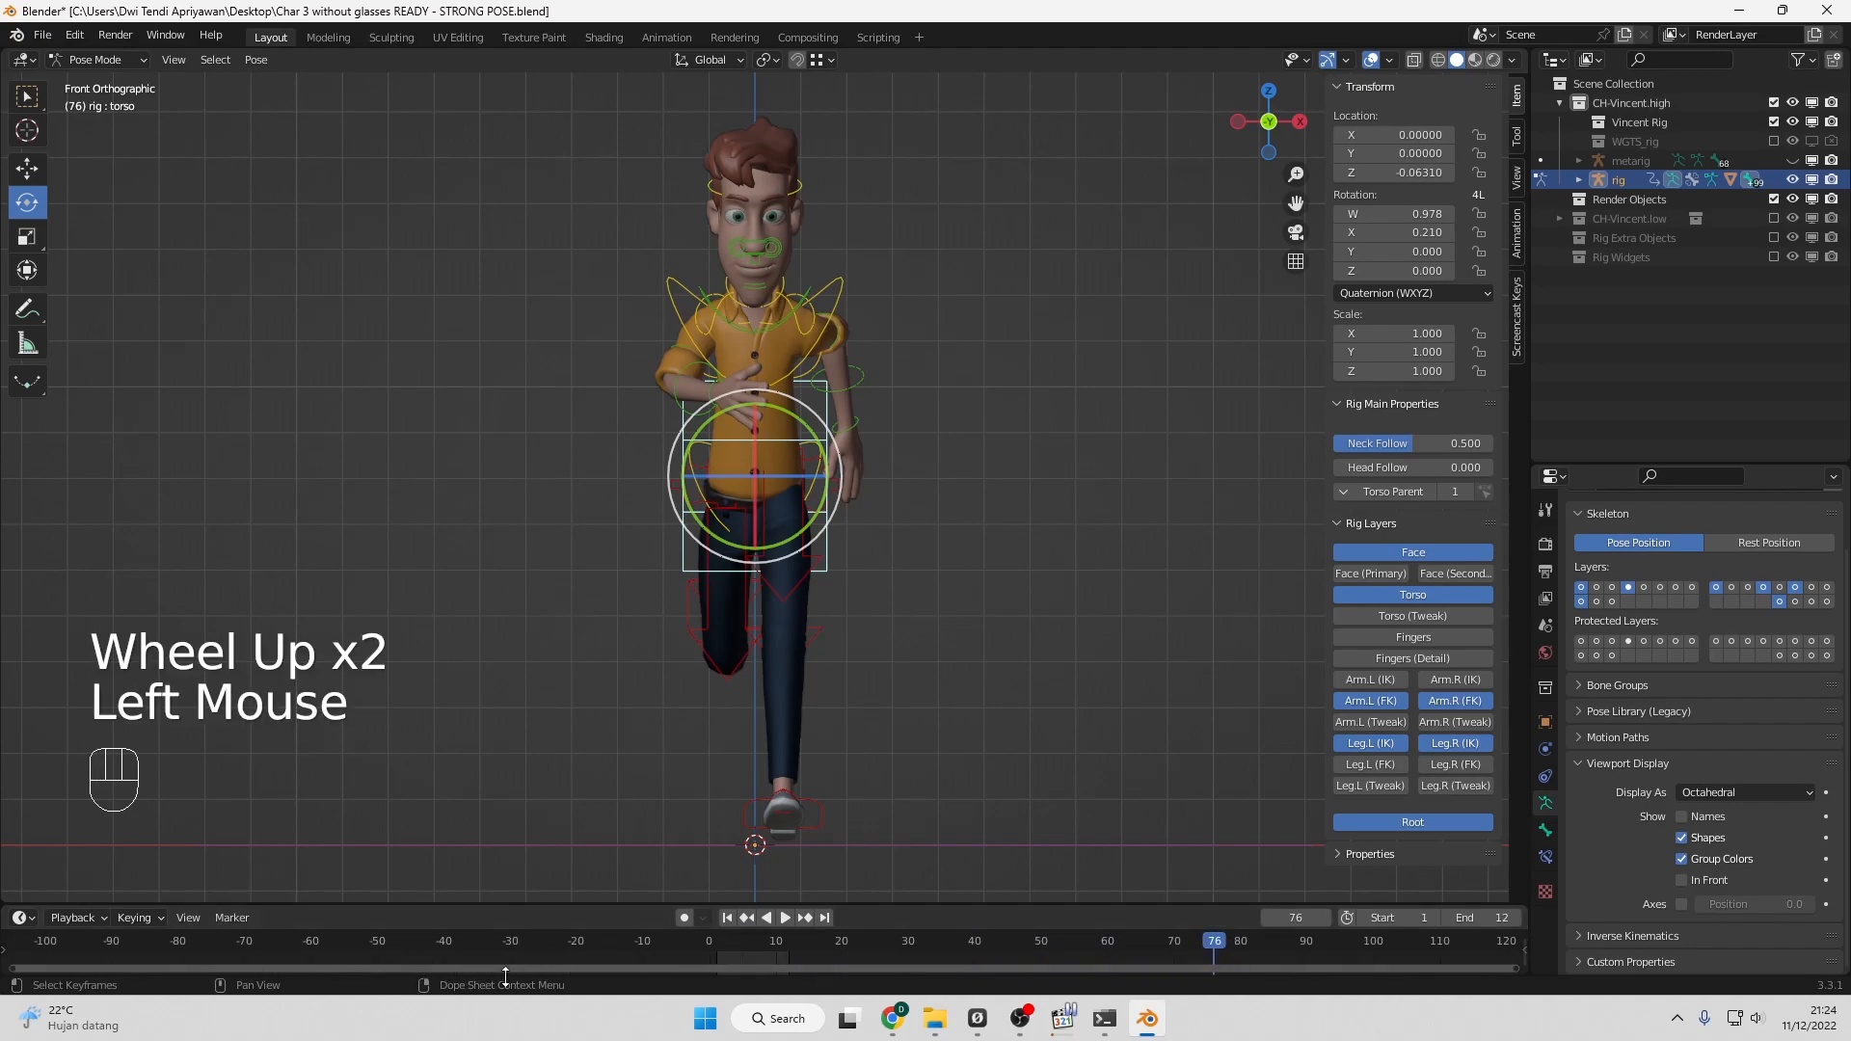
pyautogui.scroll(4, 642, 961)
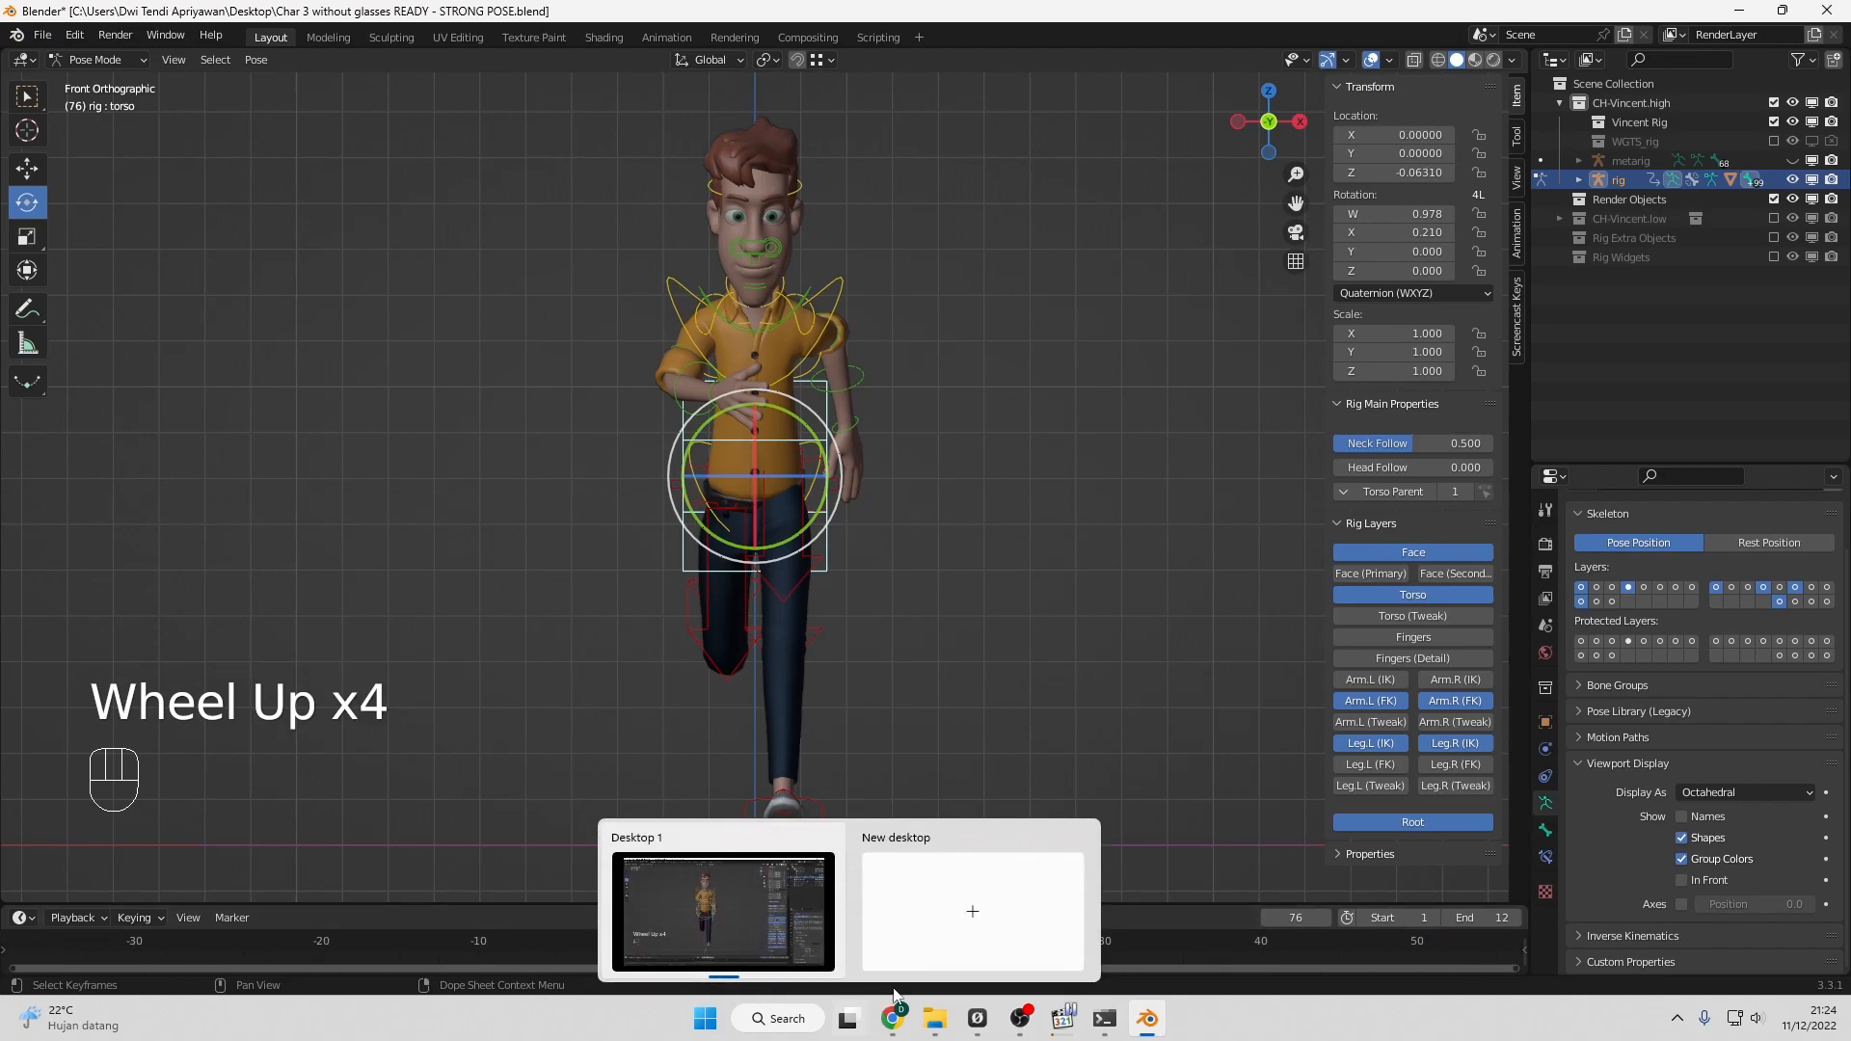
pyautogui.scroll(-4, 1287, 948)
pyautogui.moveTo(1375, 955); pyautogui.dragTo(733, 949)
pyautogui.scroll(2, 740, 947)
pyautogui.scroll(7, 741, 947)
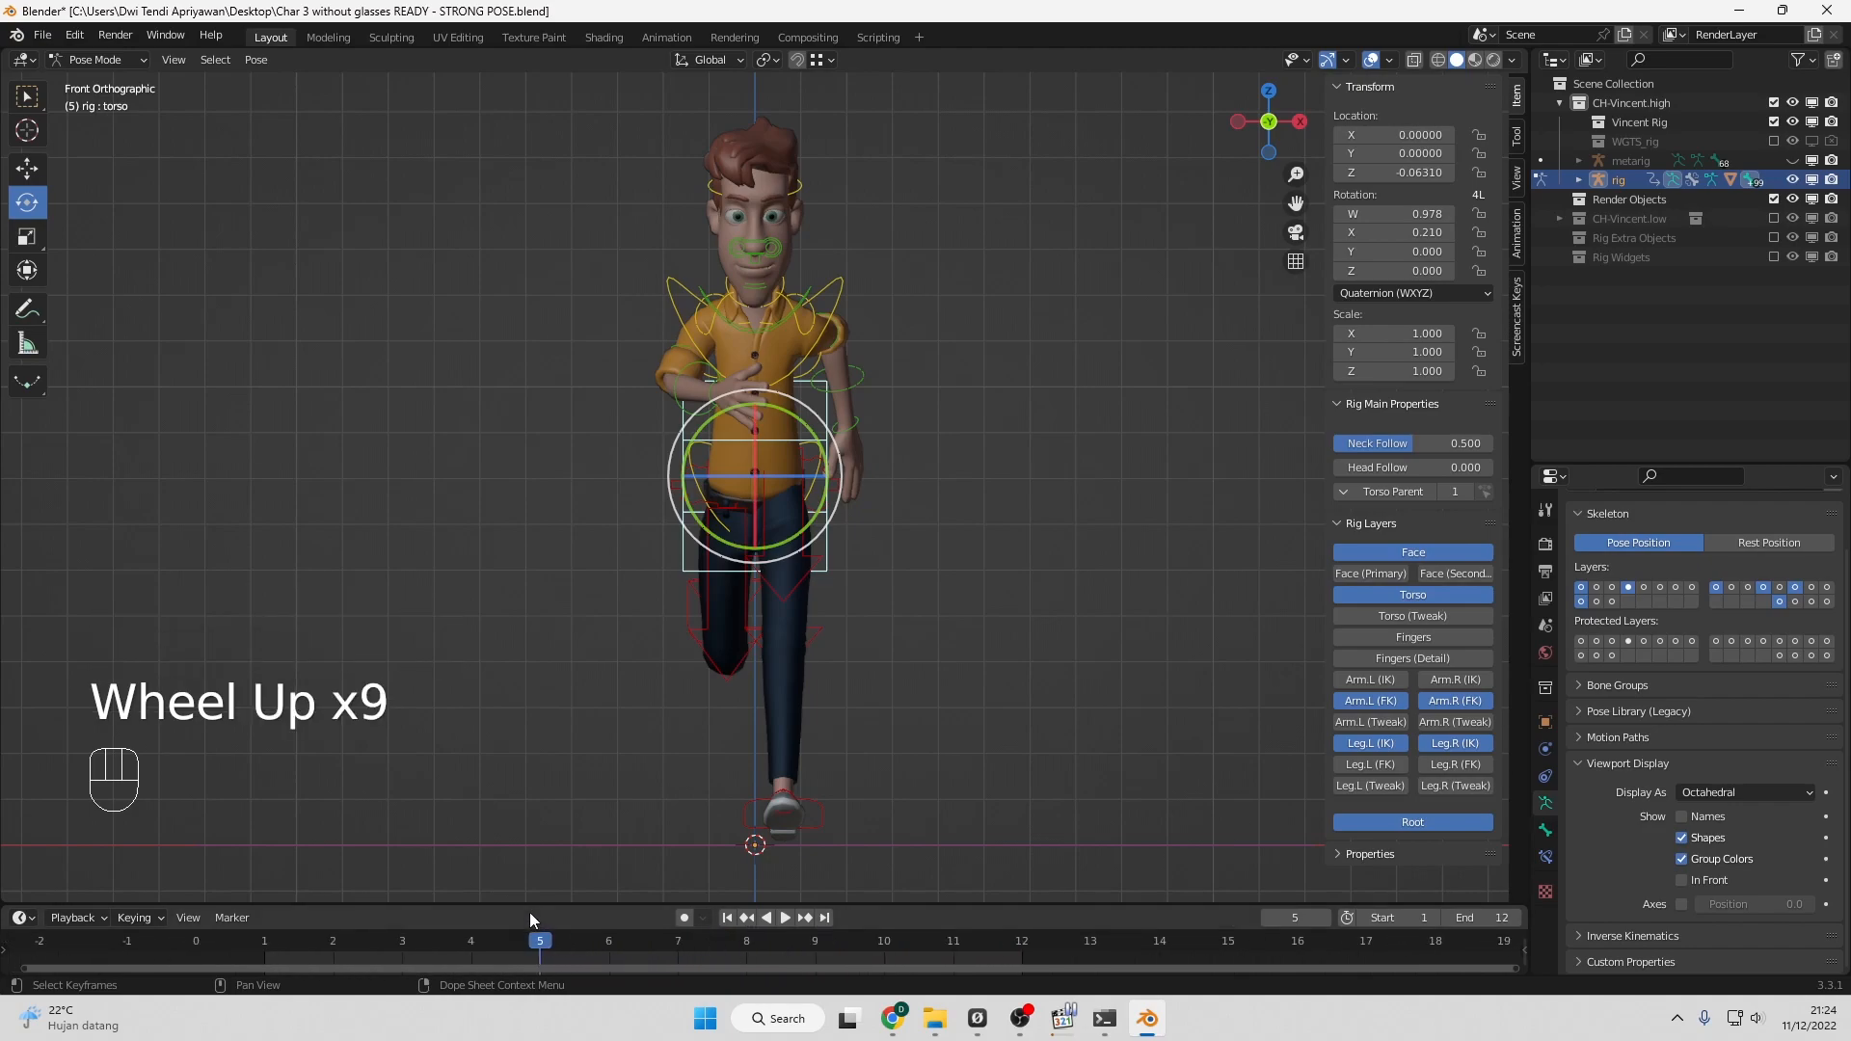
pyautogui.moveTo(474, 950); pyautogui.dragTo(264, 961)
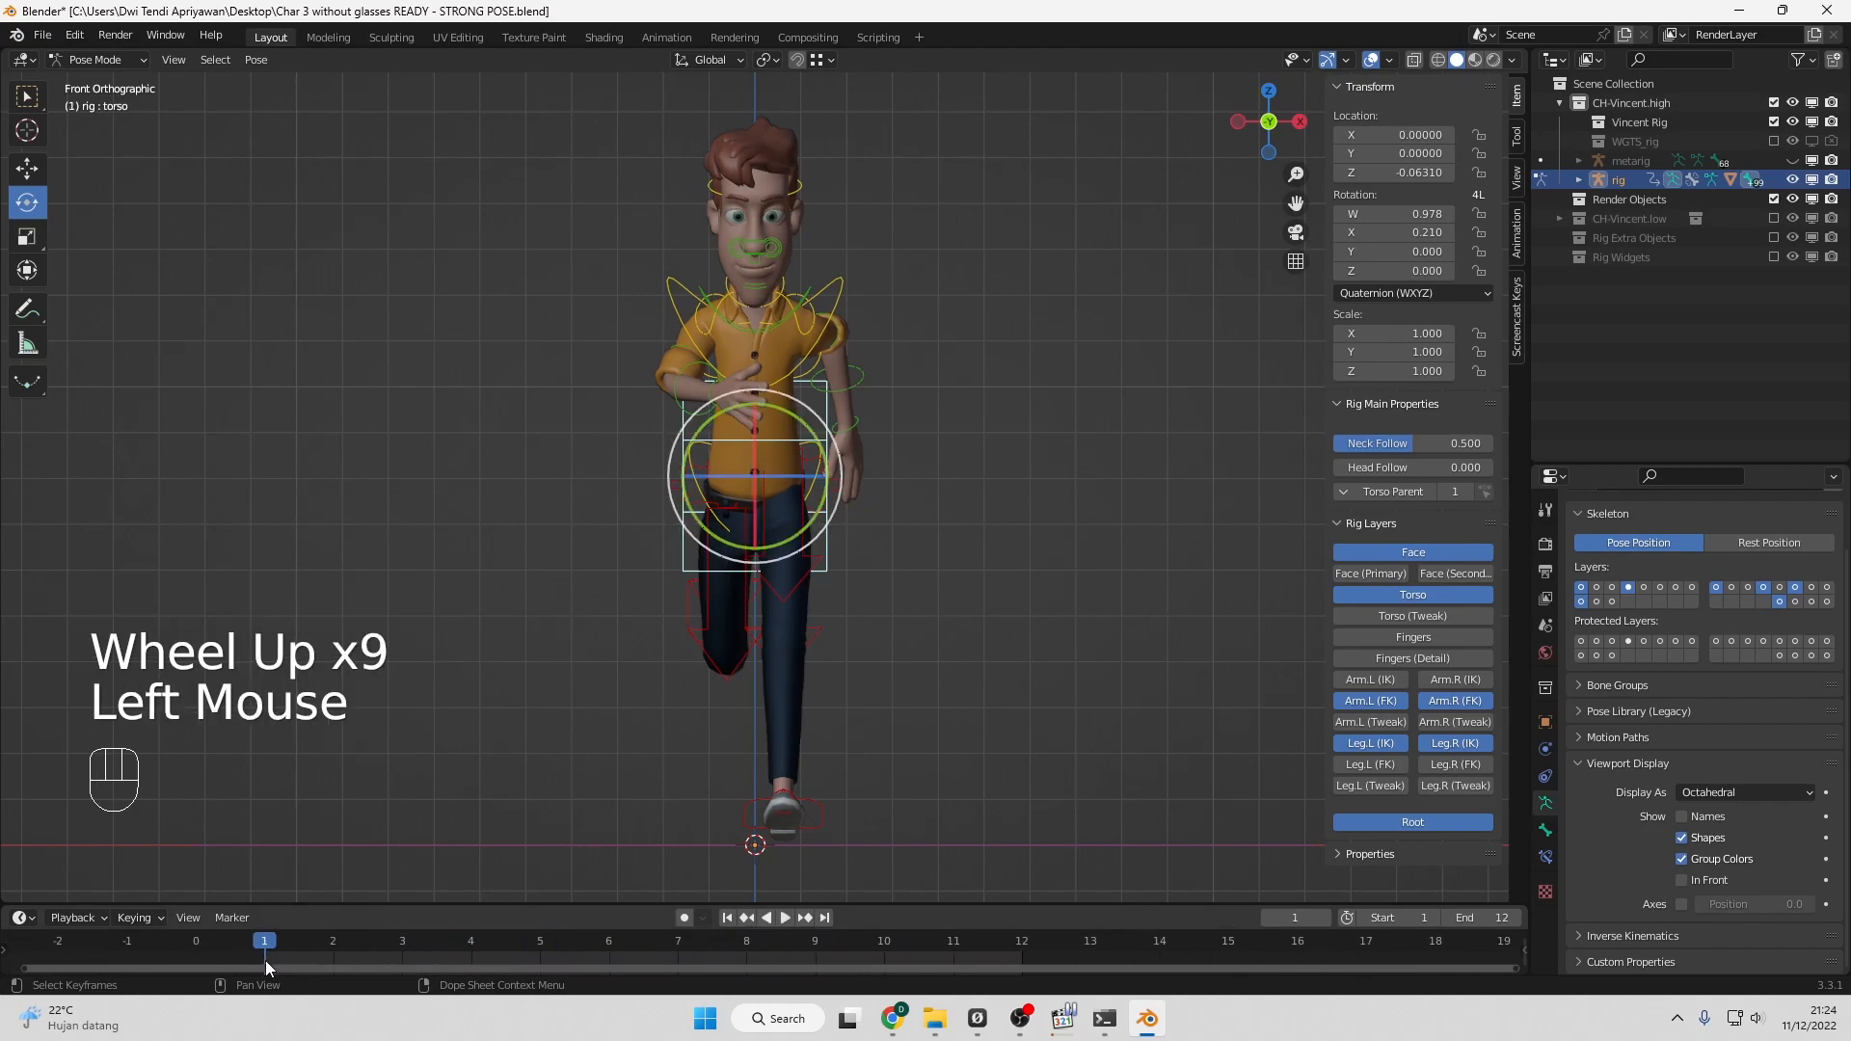
pyautogui.click(265, 960)
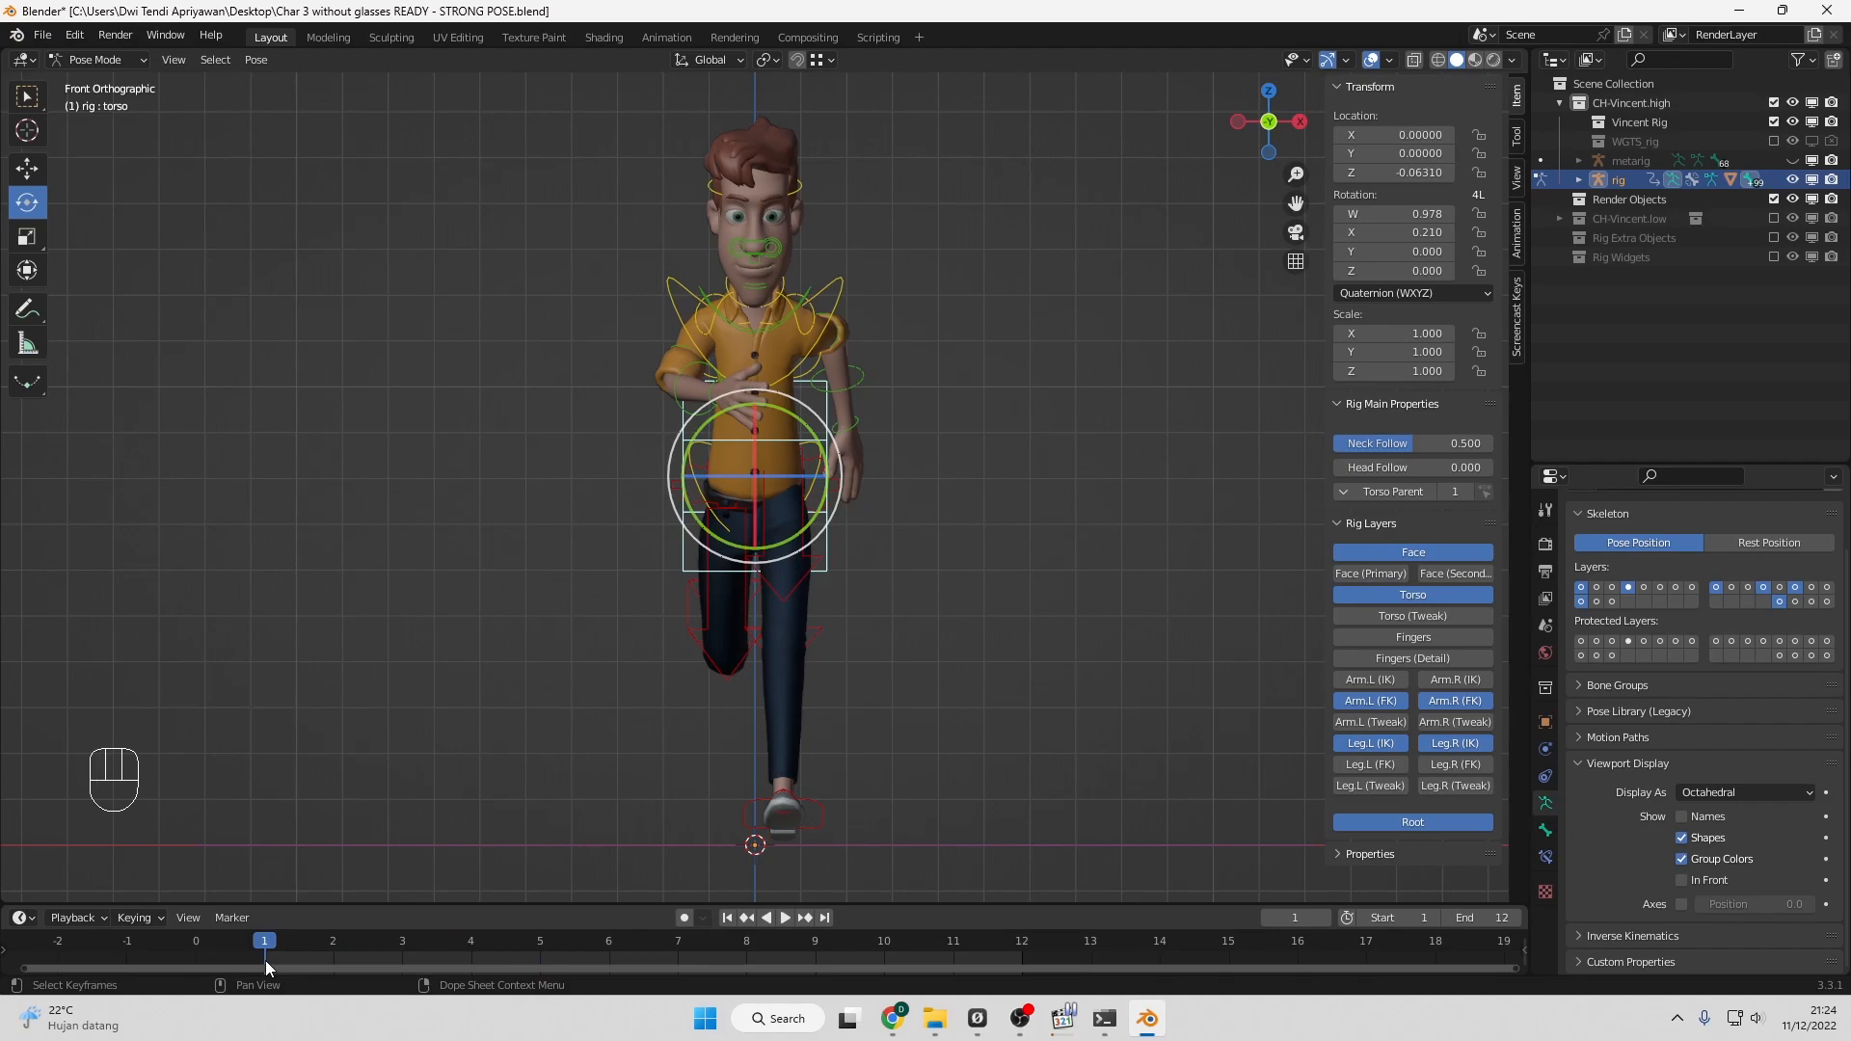
# Select all visible rig controls and insert a Location, Rotation & Scale keyframe for the pose at frame 1.
pyautogui.press('KP_3')
pyautogui.press('KP_2')
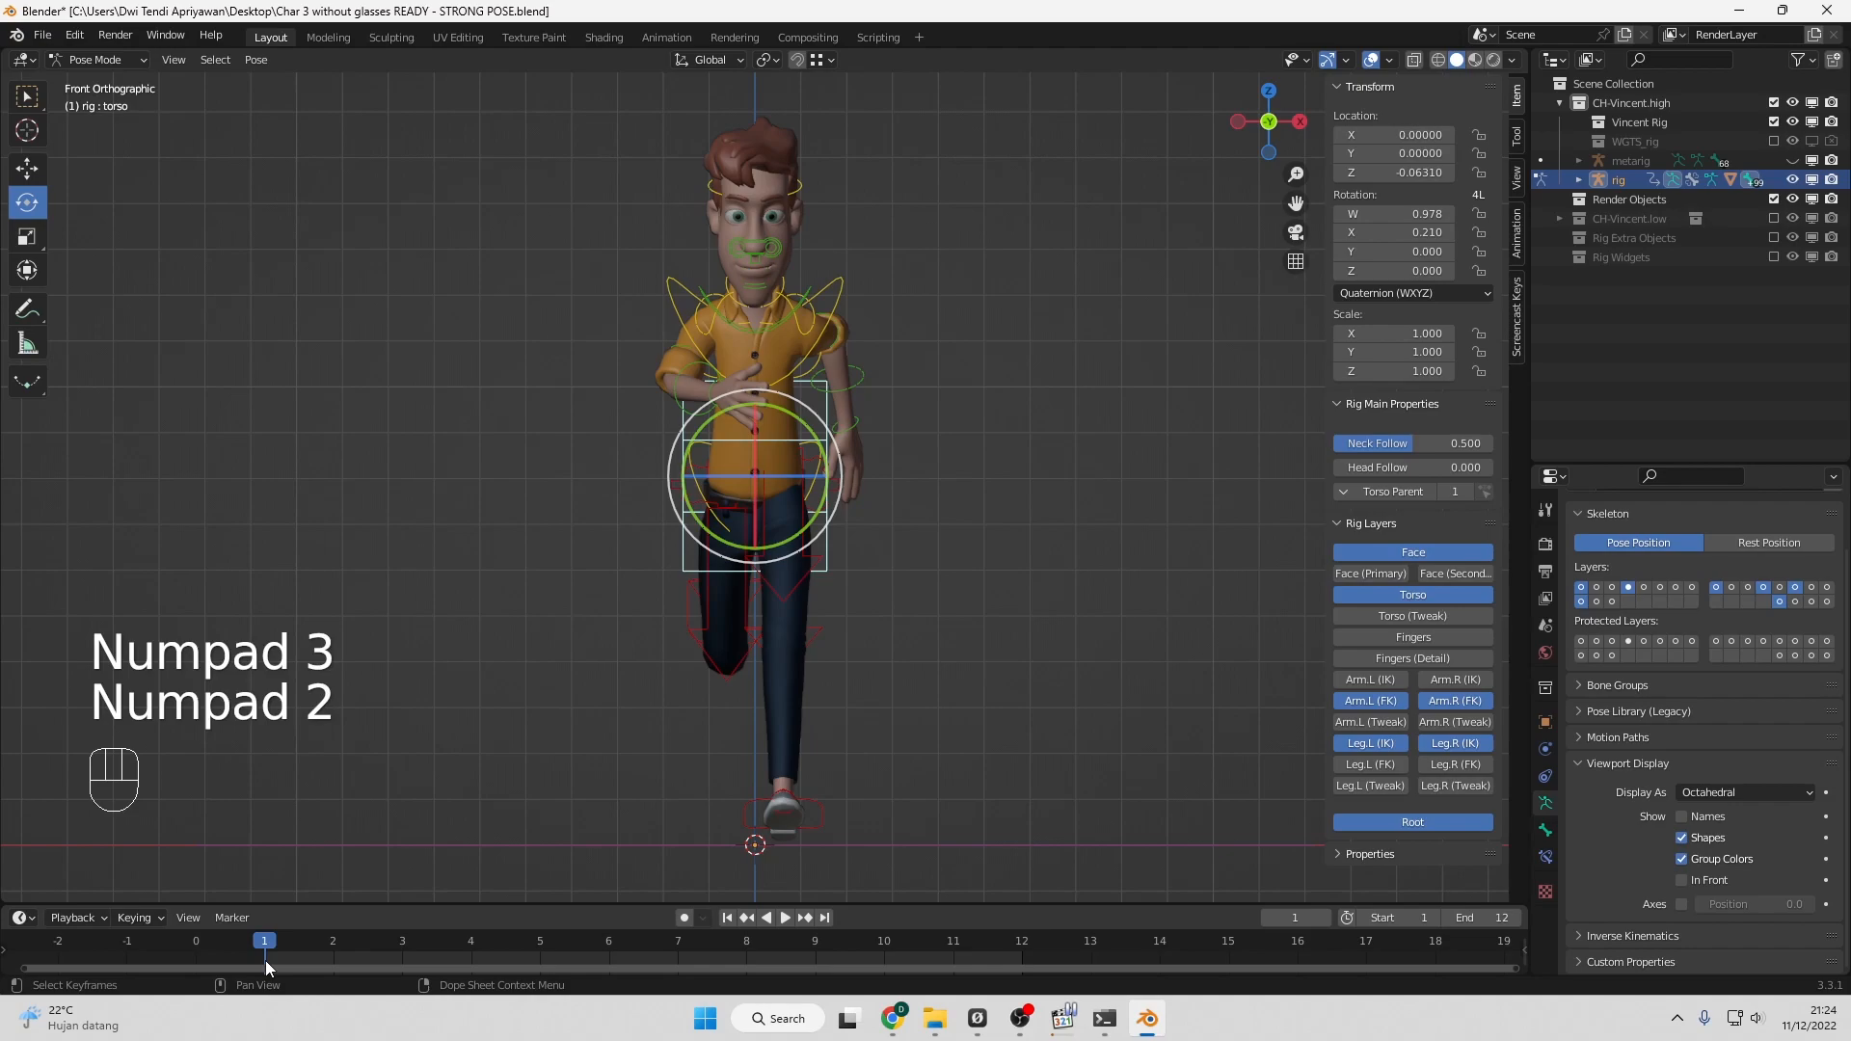
pyautogui.press('KP_3')
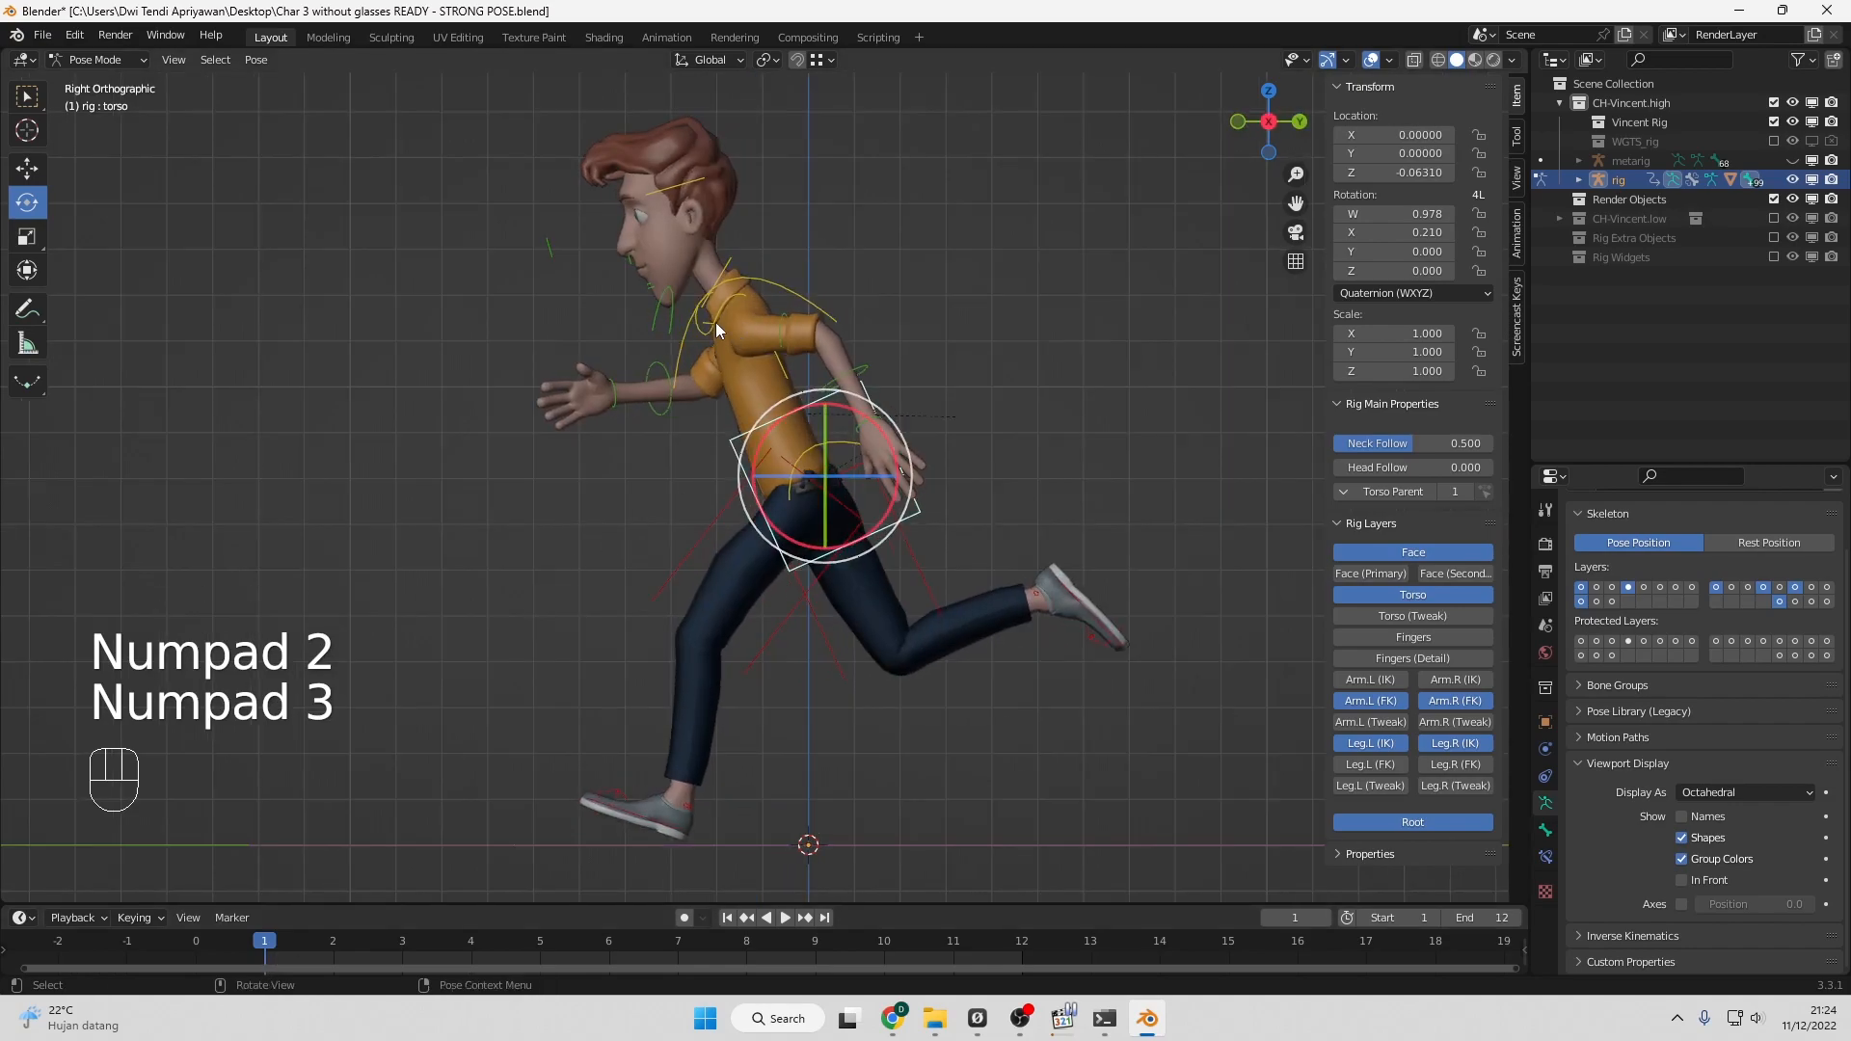
pyautogui.click(626, 503)
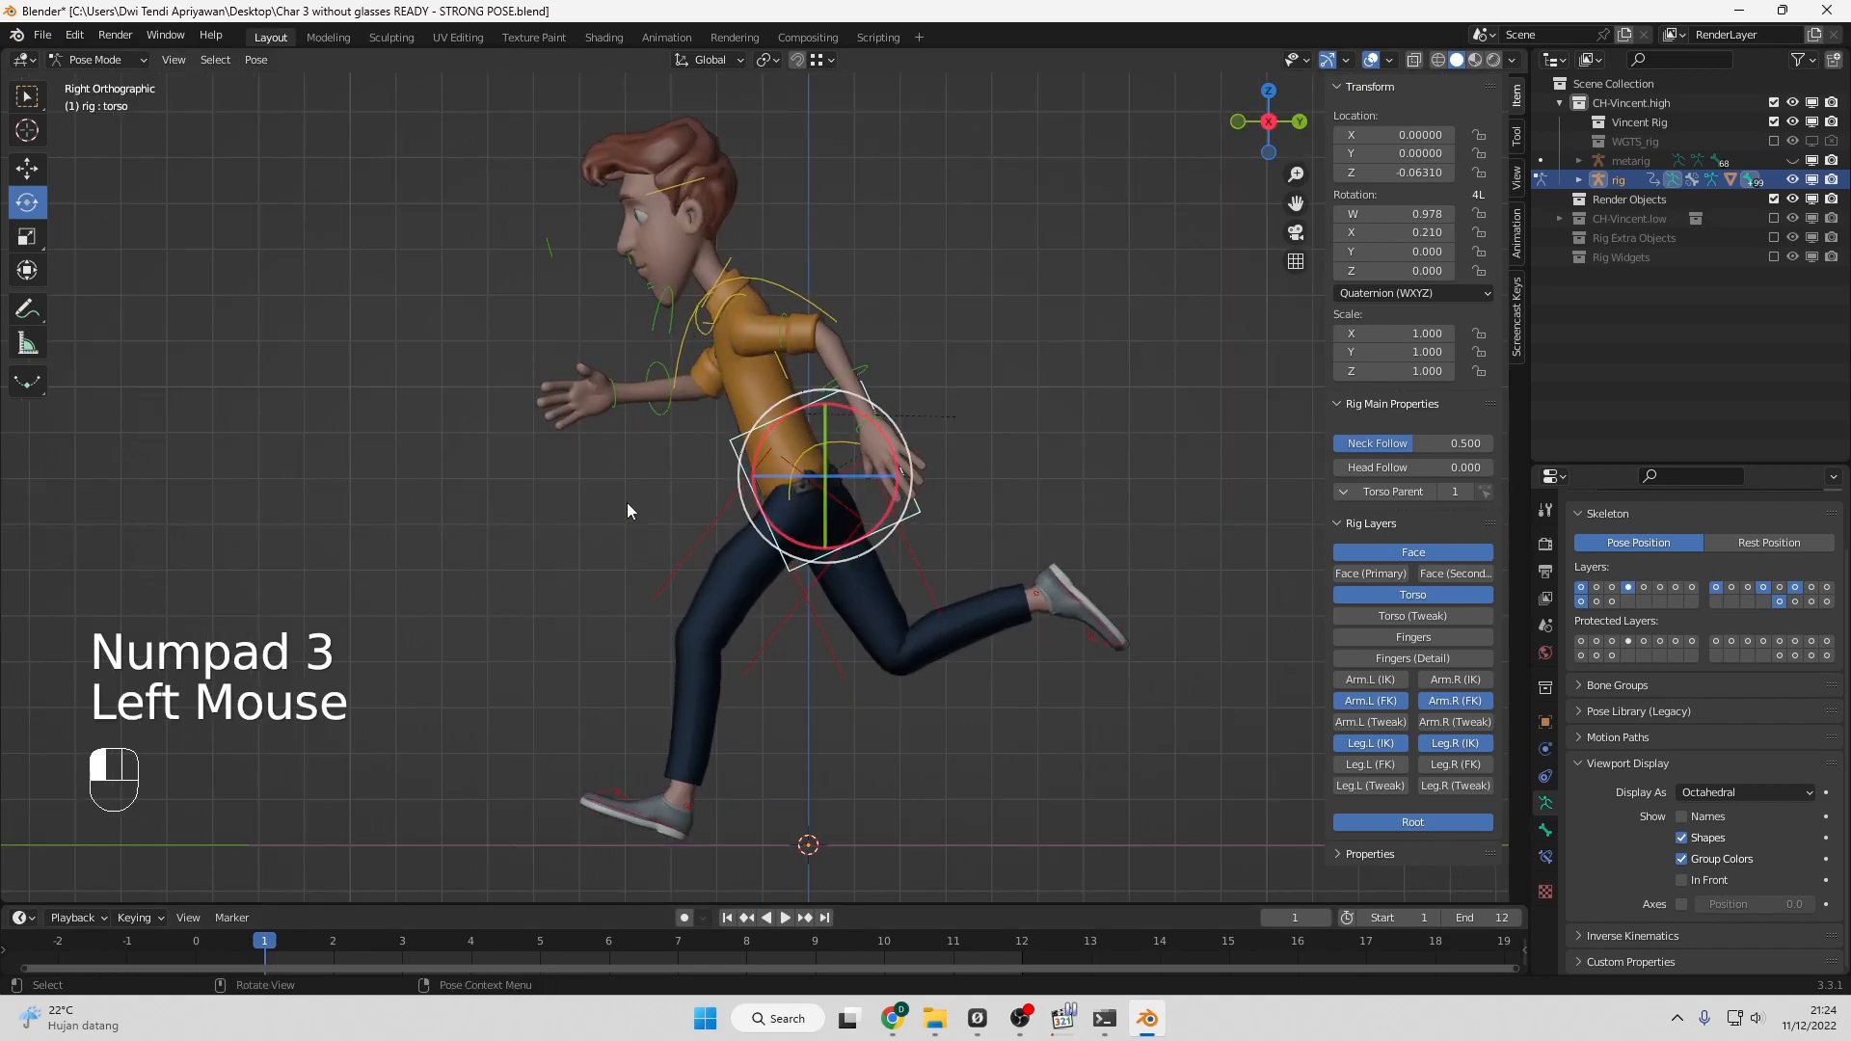
pyautogui.click(681, 342)
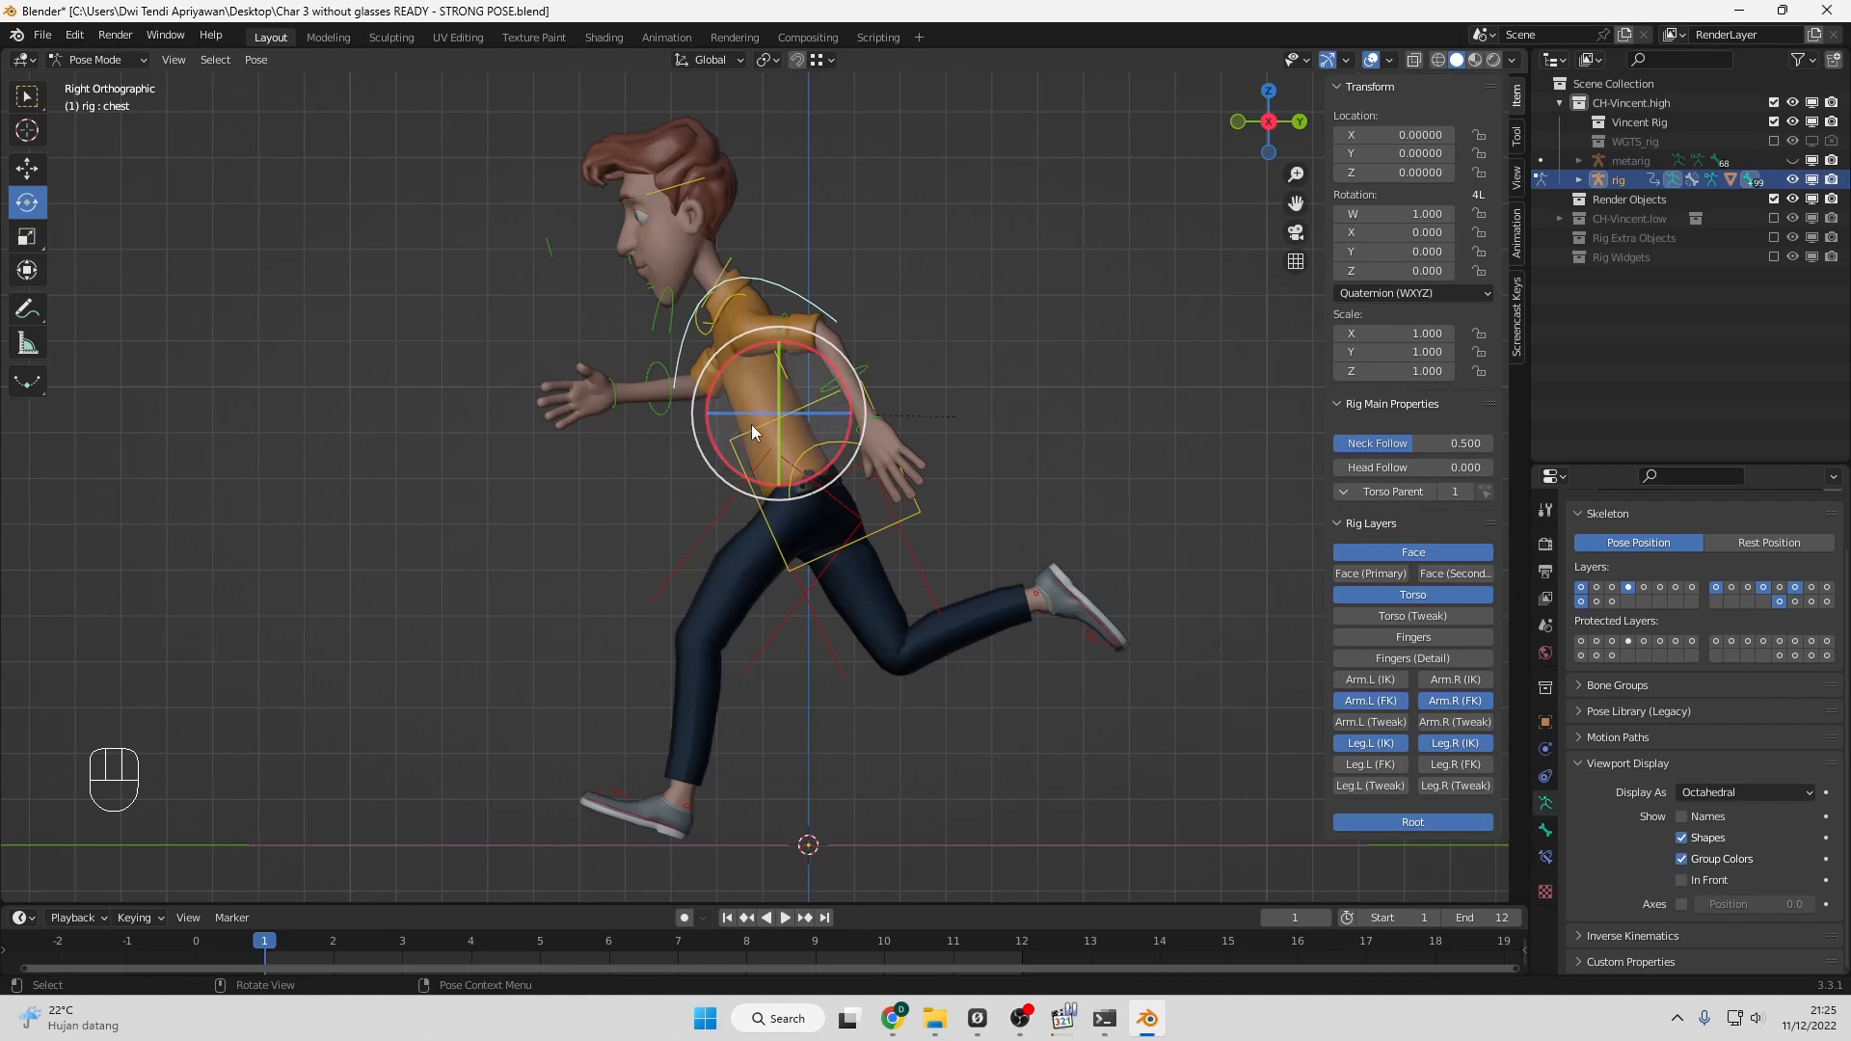
pyautogui.click(634, 479)
pyautogui.click(669, 316)
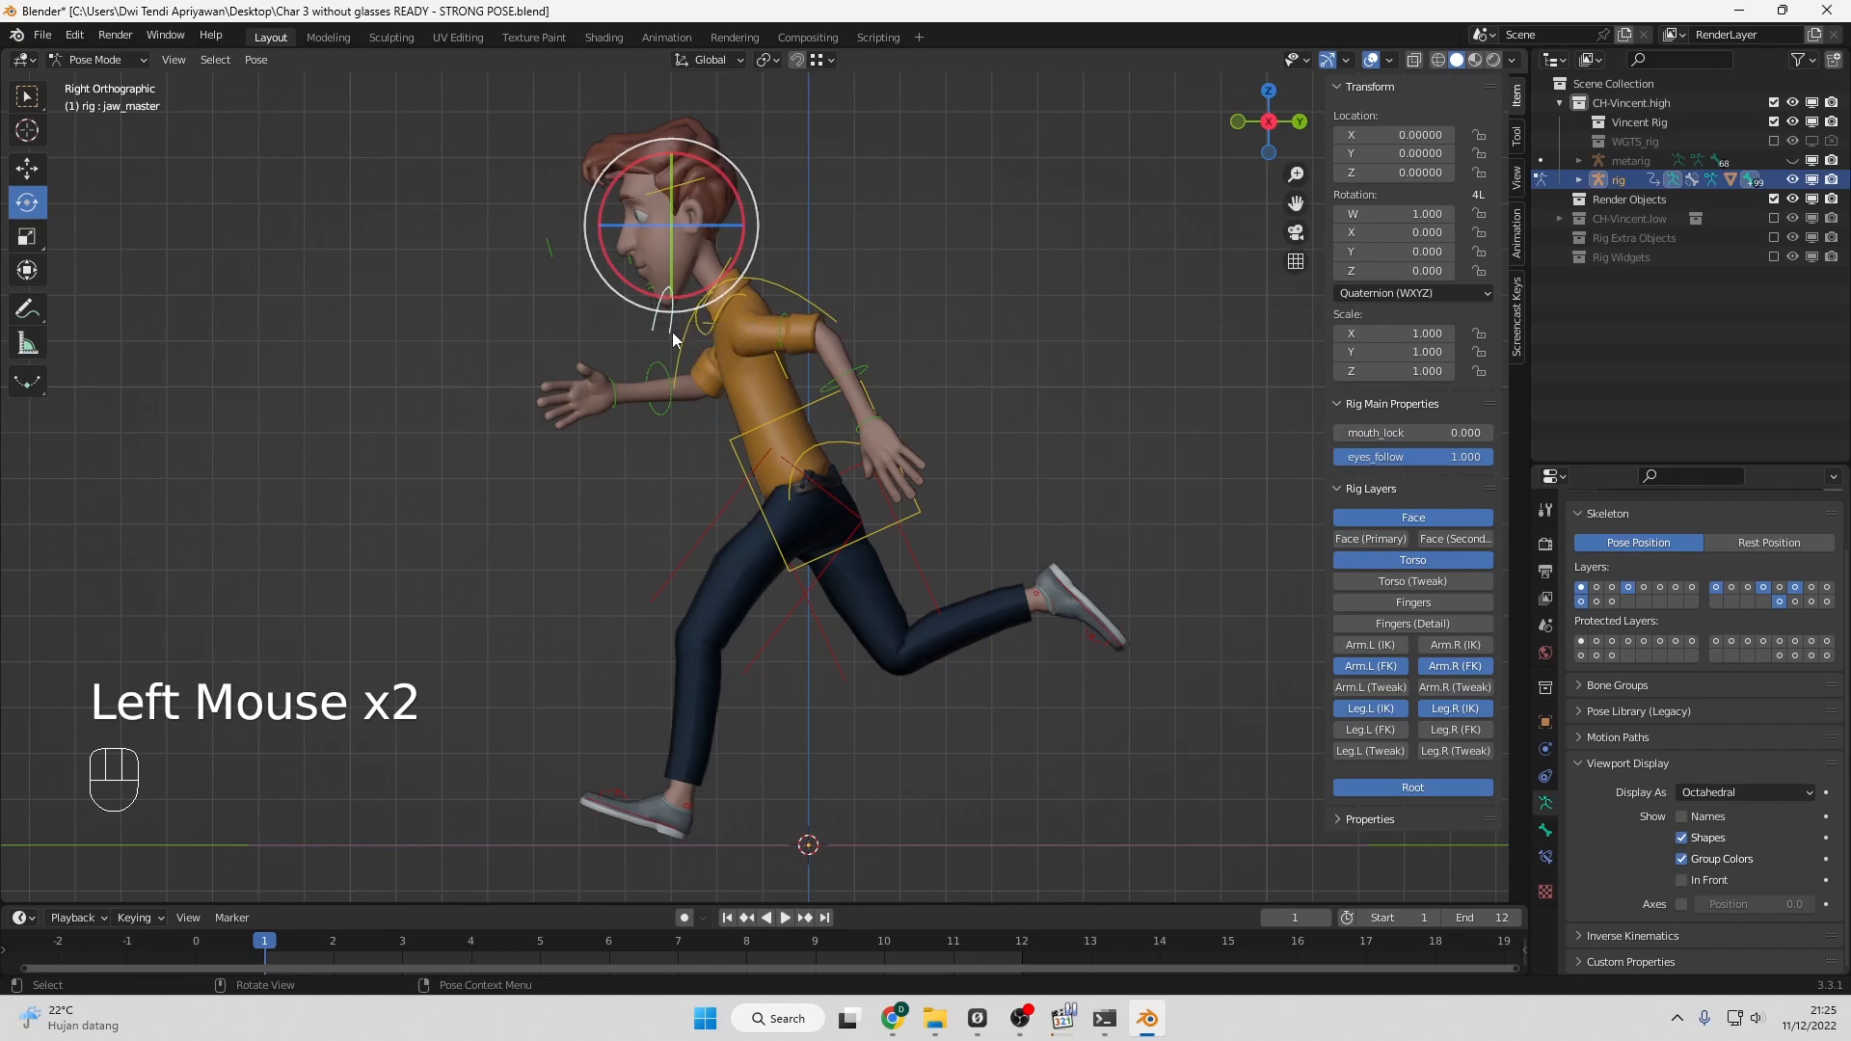
pyautogui.press('a')
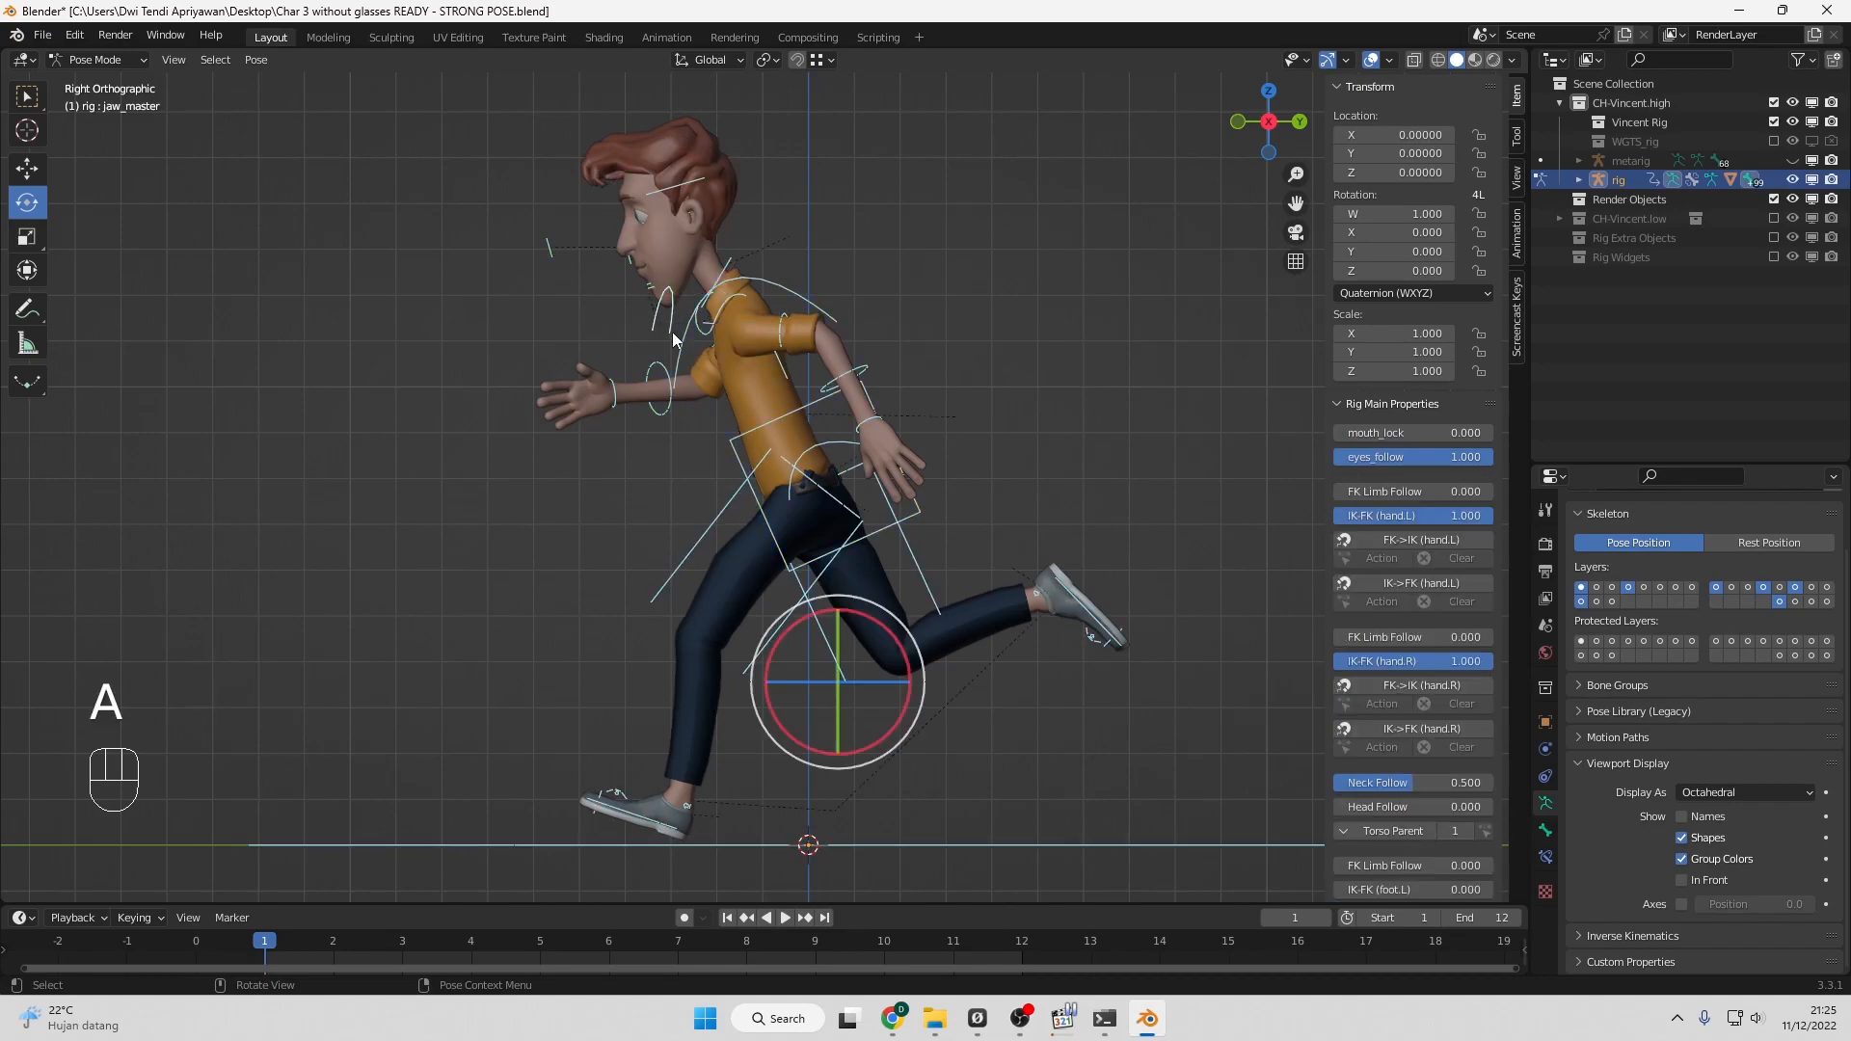
pyautogui.press('i')
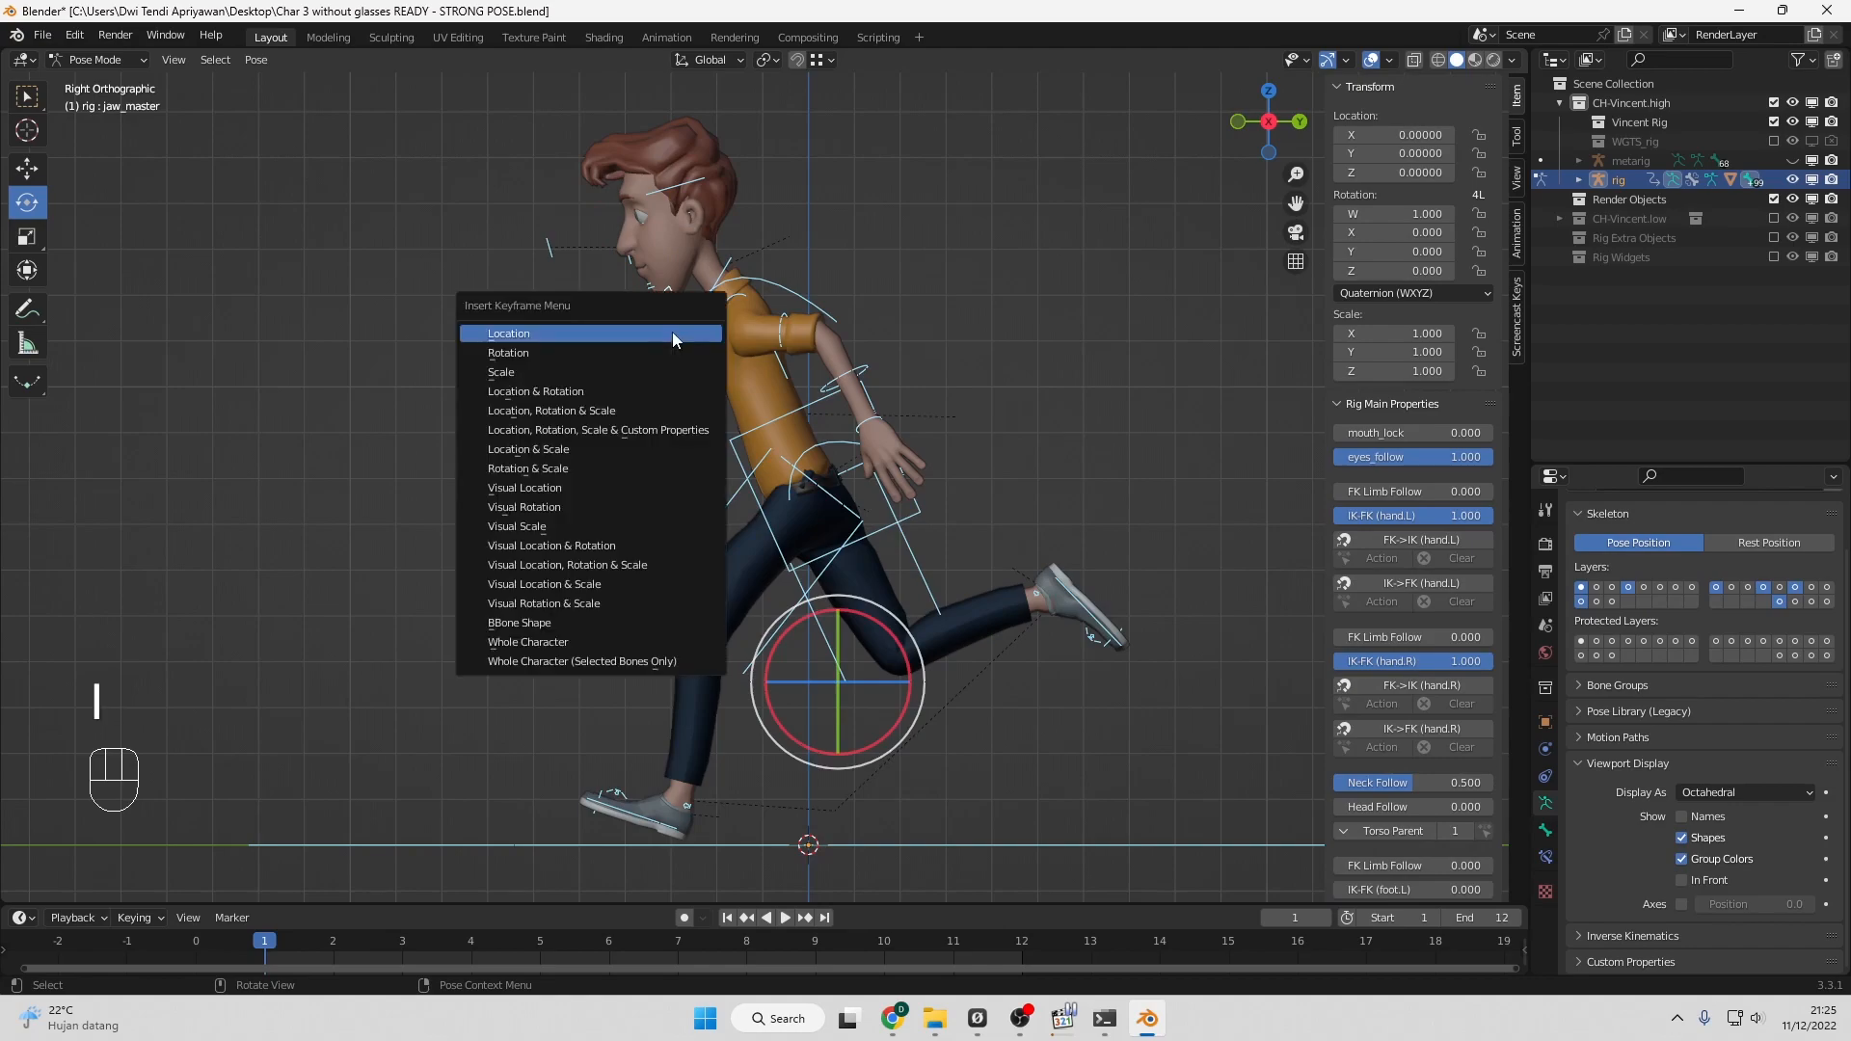
pyautogui.click(633, 413)
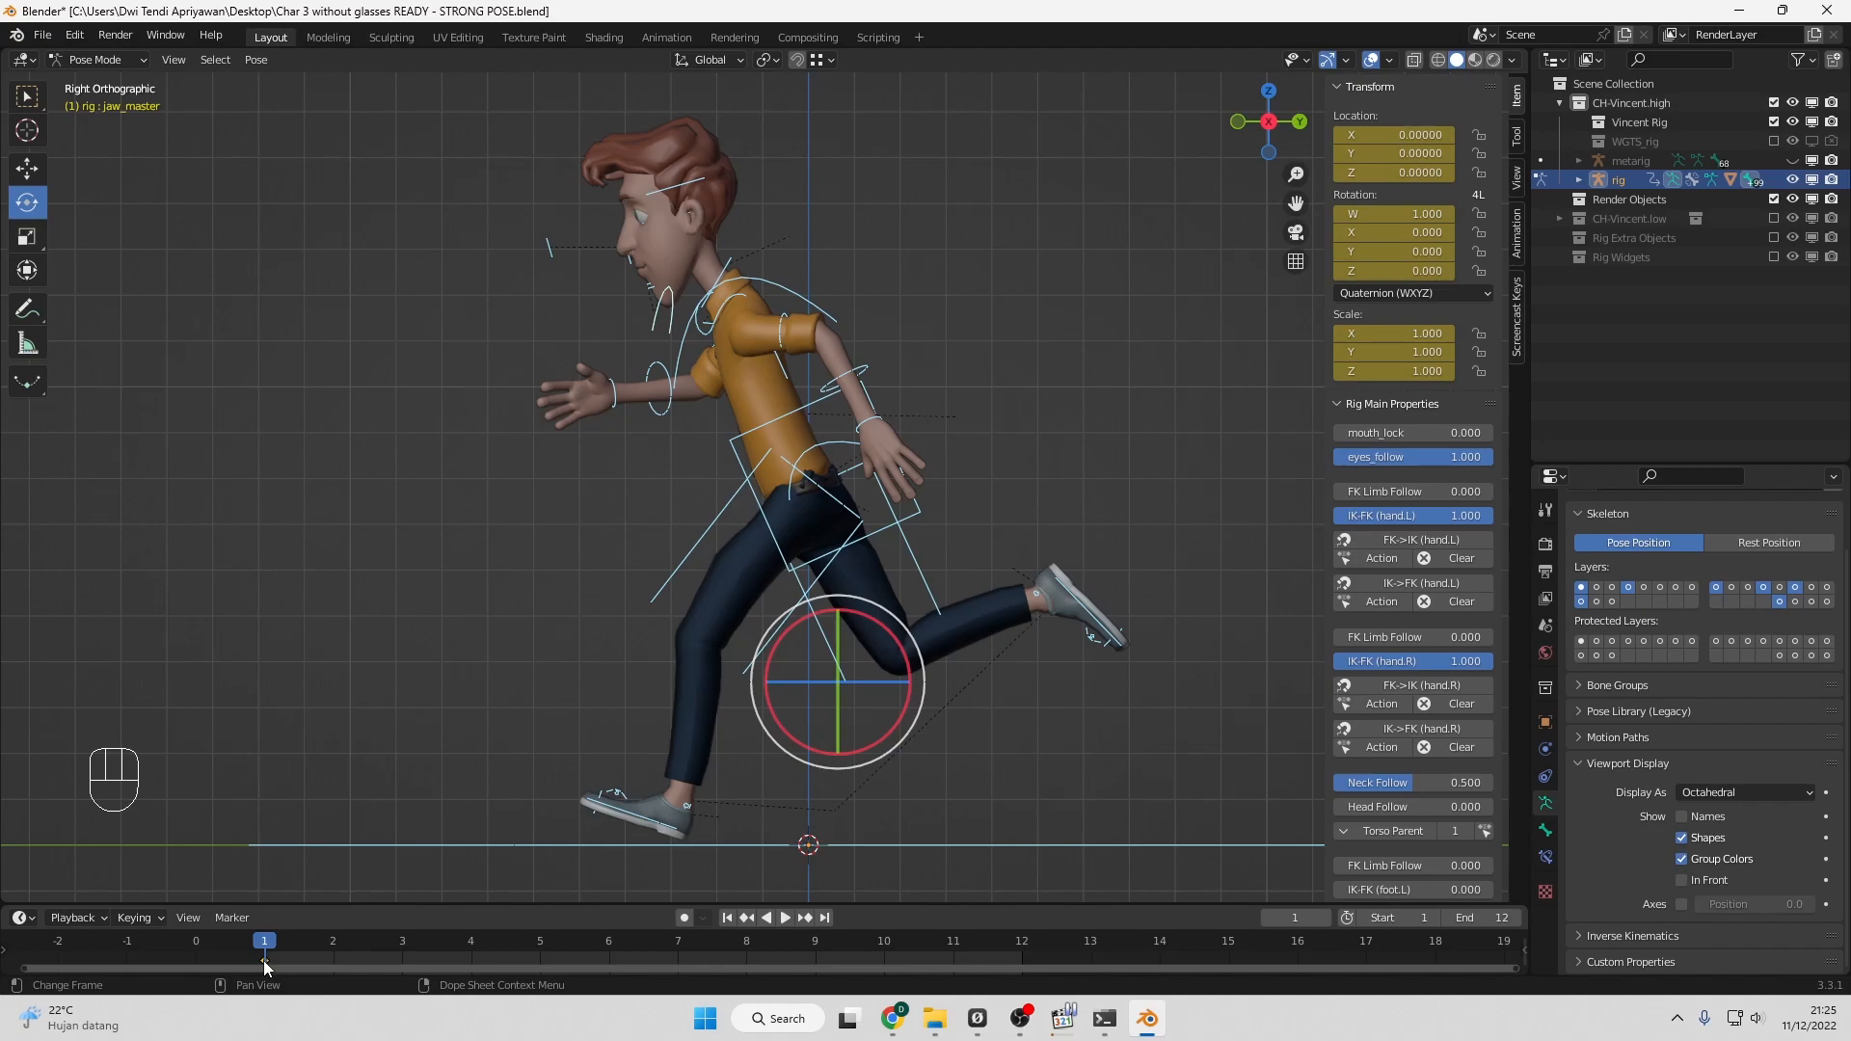
# Copy the pose keyframes from frame 1 and paste them flipped at frame 7.
pyautogui.rightClick(264, 960)
pyautogui.rightClick(264, 955)
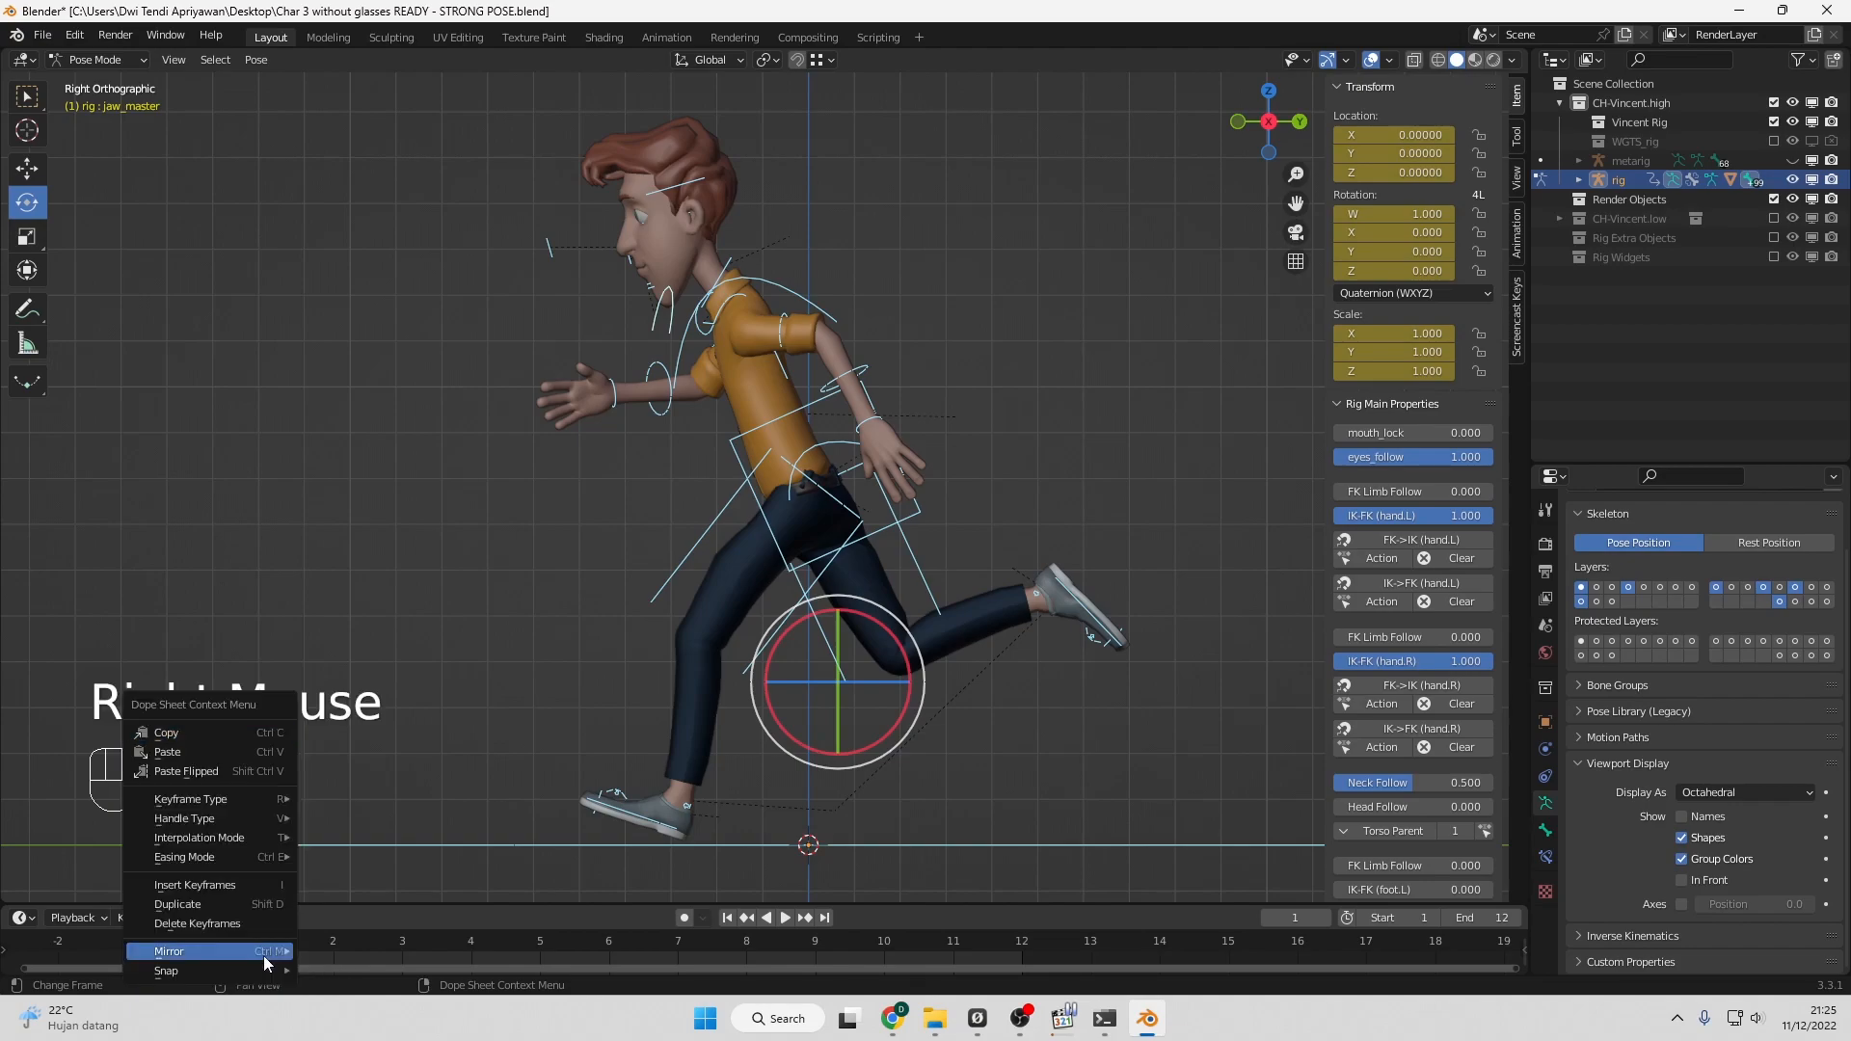
pyautogui.click(195, 739)
pyautogui.moveTo(270, 945); pyautogui.dragTo(378, 956)
pyautogui.moveTo(663, 951); pyautogui.dragTo(667, 951)
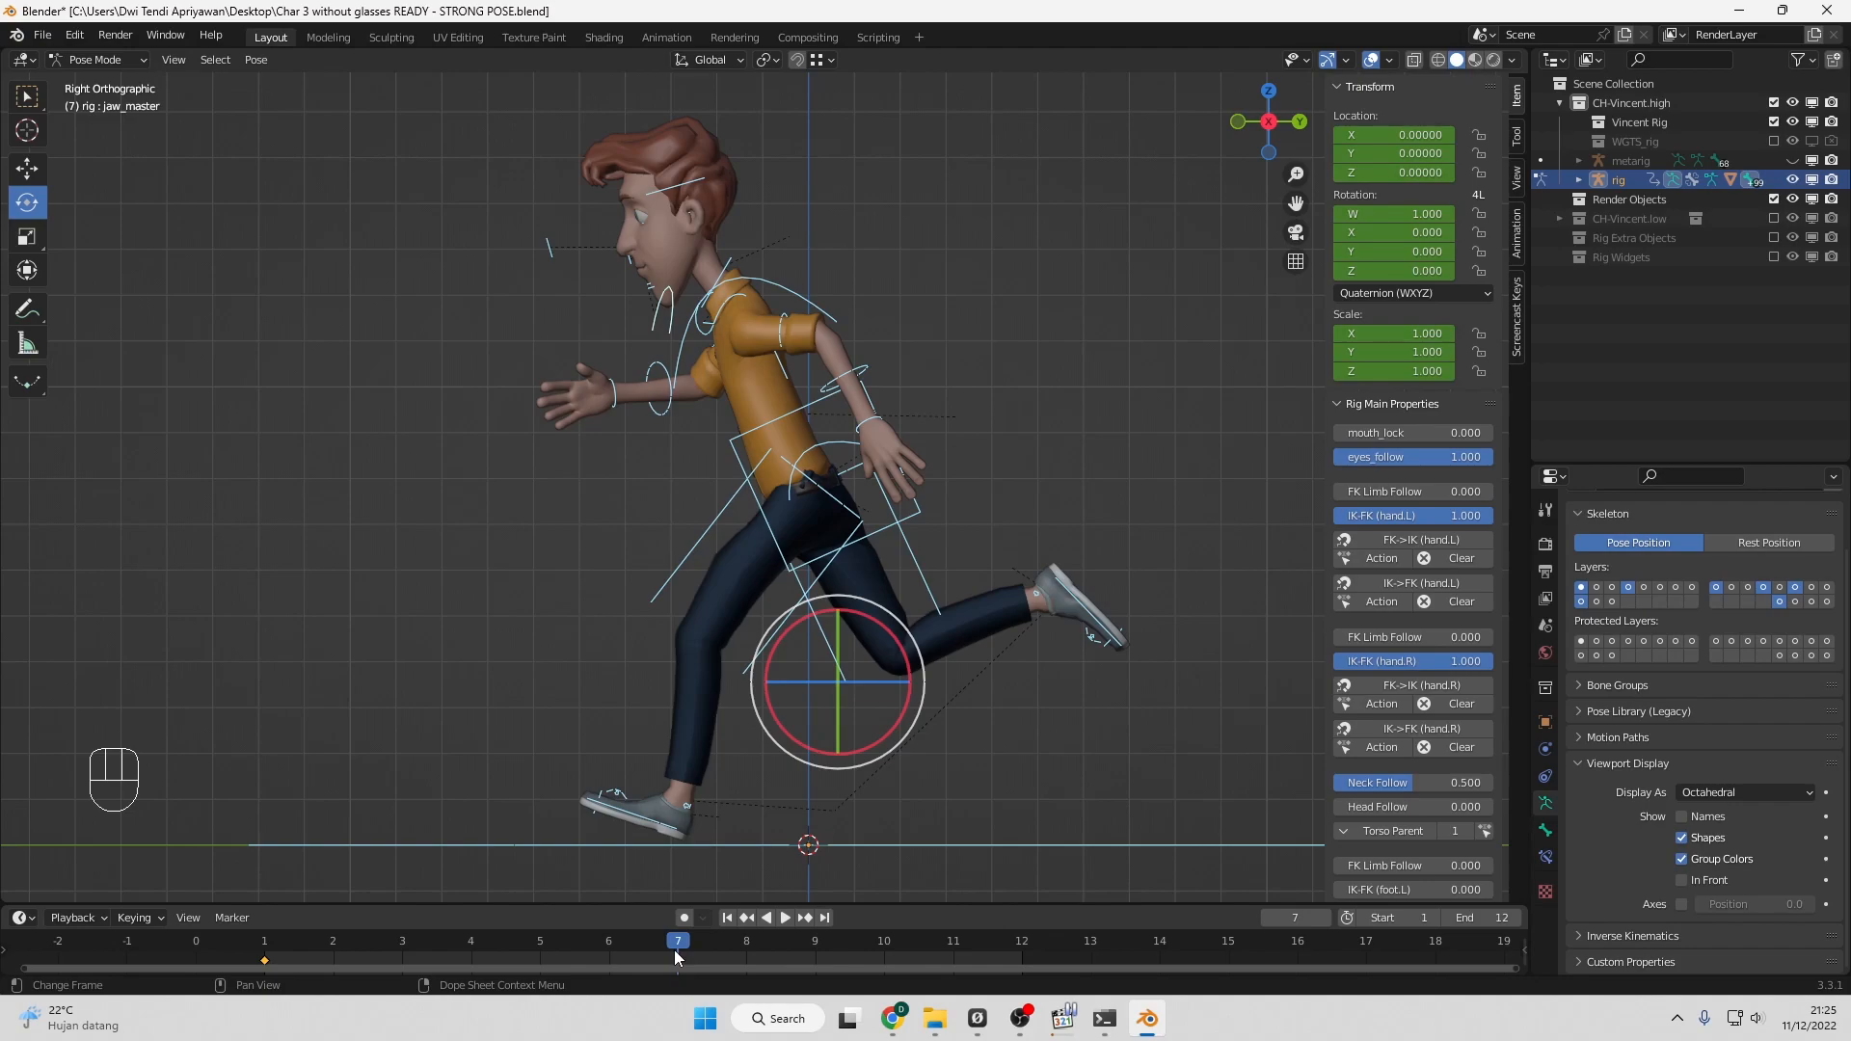
pyautogui.rightClick(674, 951)
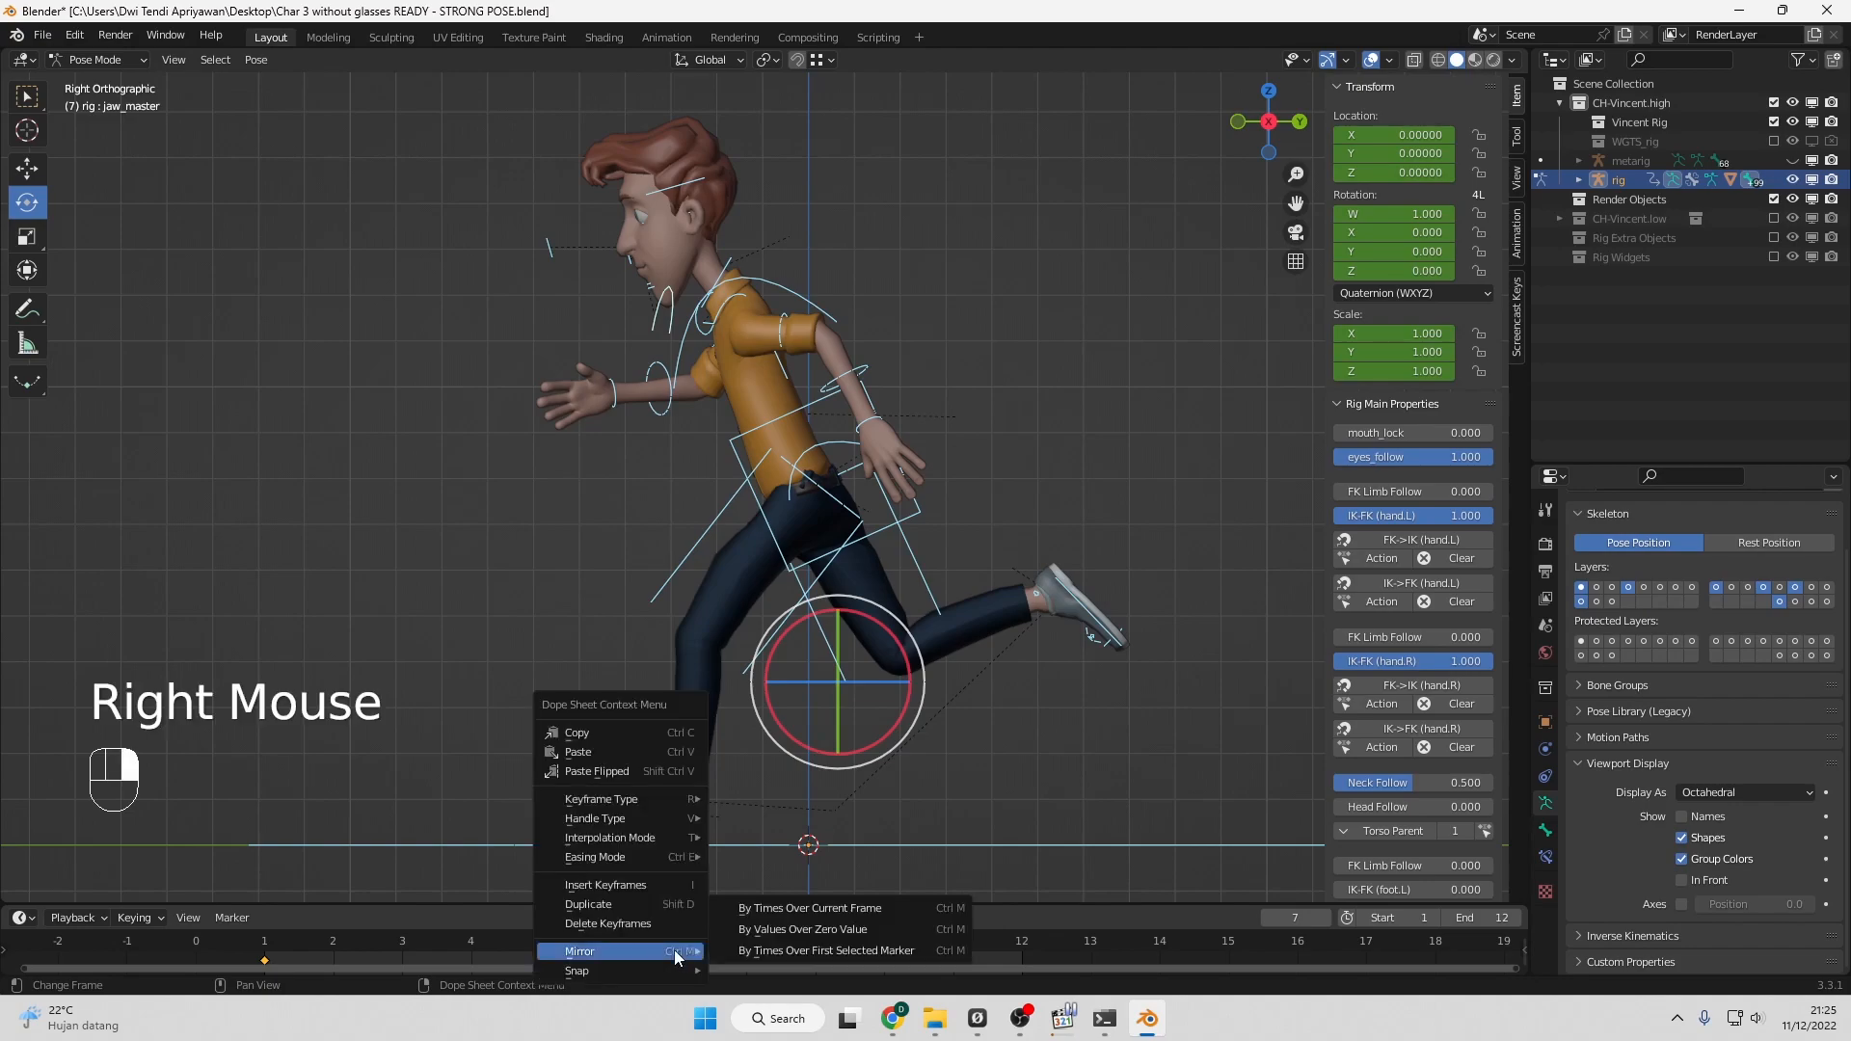
pyautogui.click(650, 768)
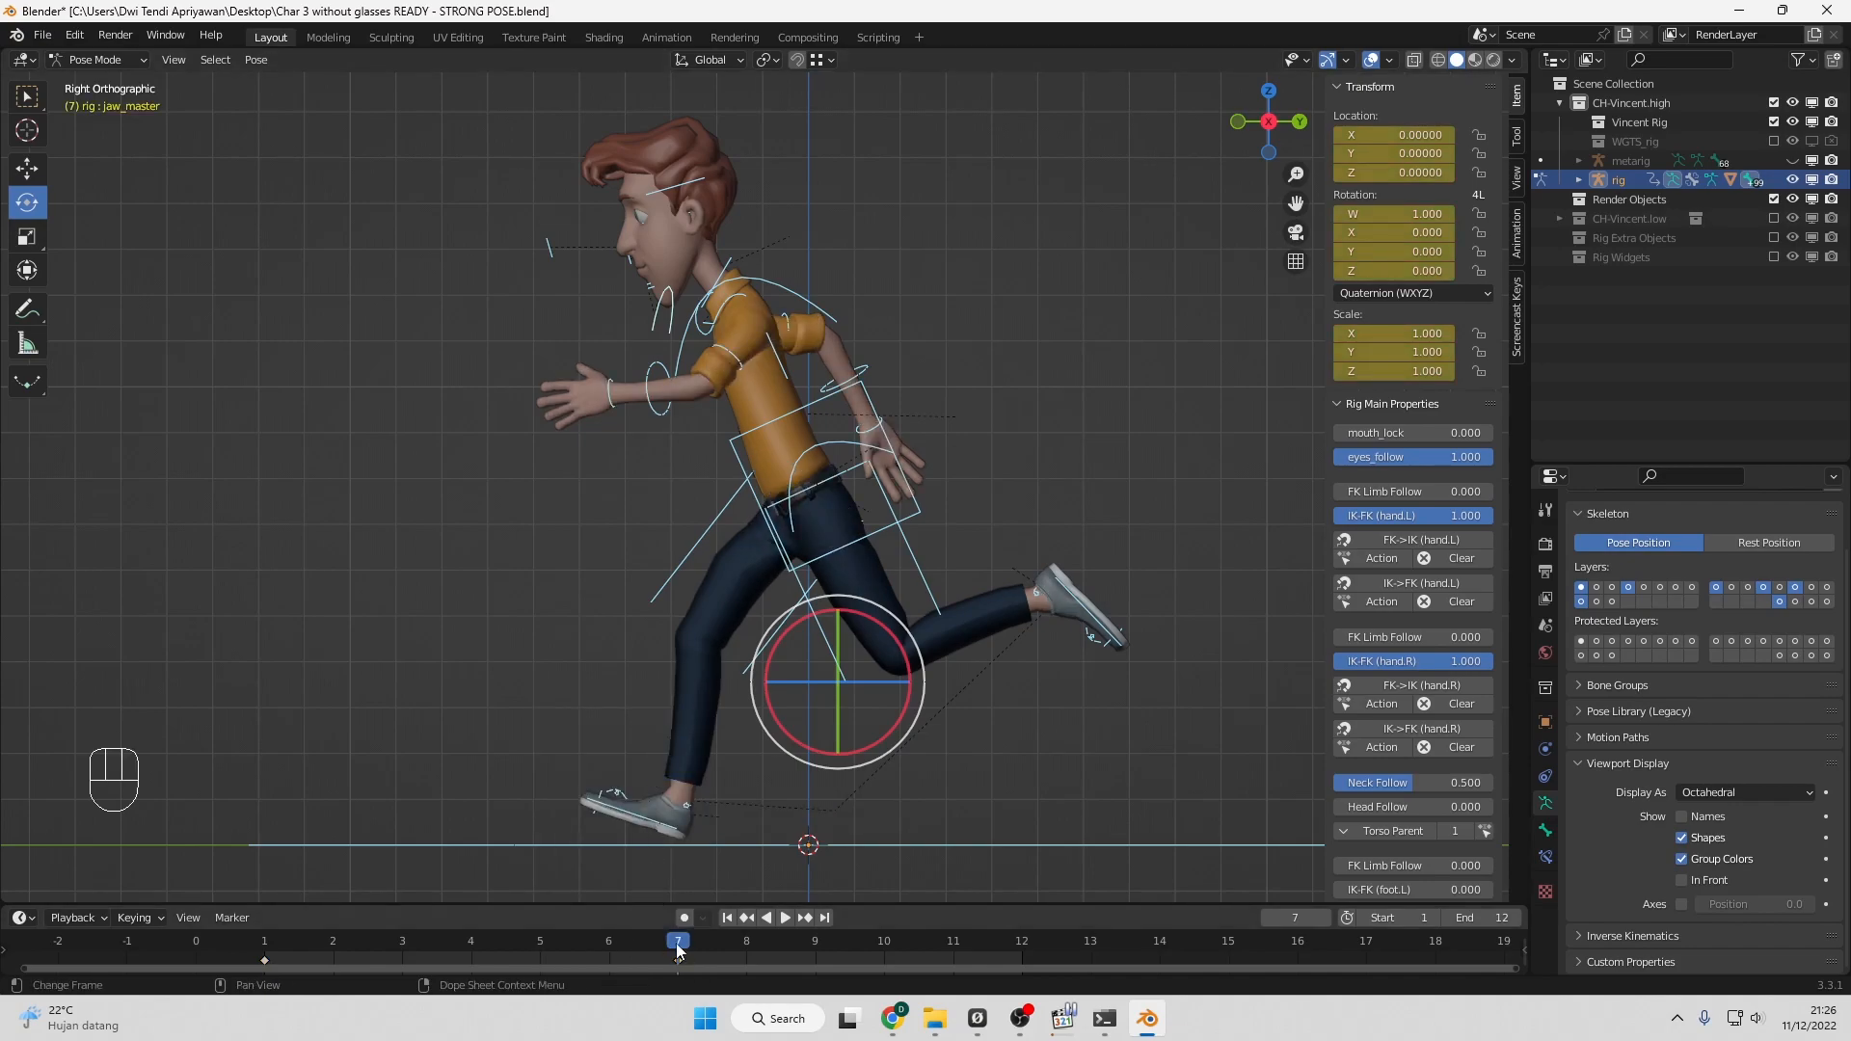
# Copy the pose keyframes from frame 1, paste them unflipped at frame 13, and return to frame 1.
pyautogui.moveTo(678, 953); pyautogui.dragTo(282, 957)
pyautogui.click(263, 961)
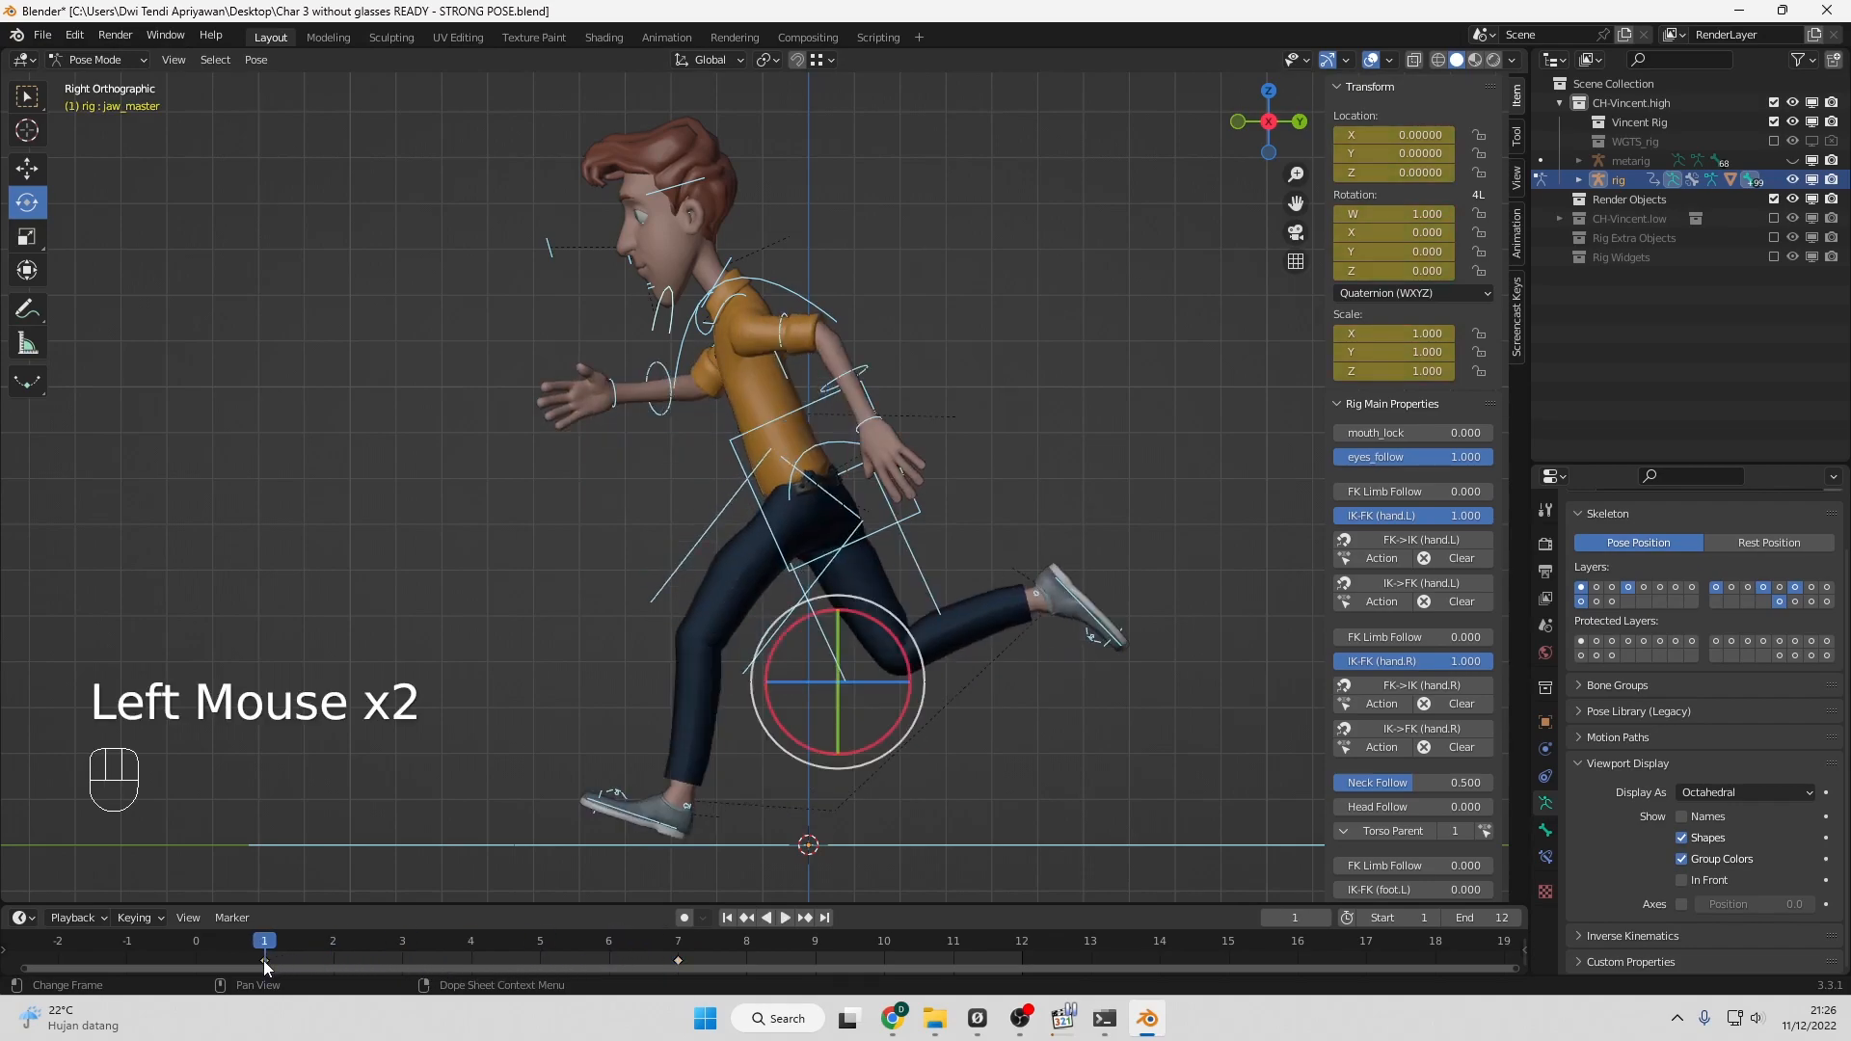
pyautogui.rightClick(263, 961)
pyautogui.click(218, 738)
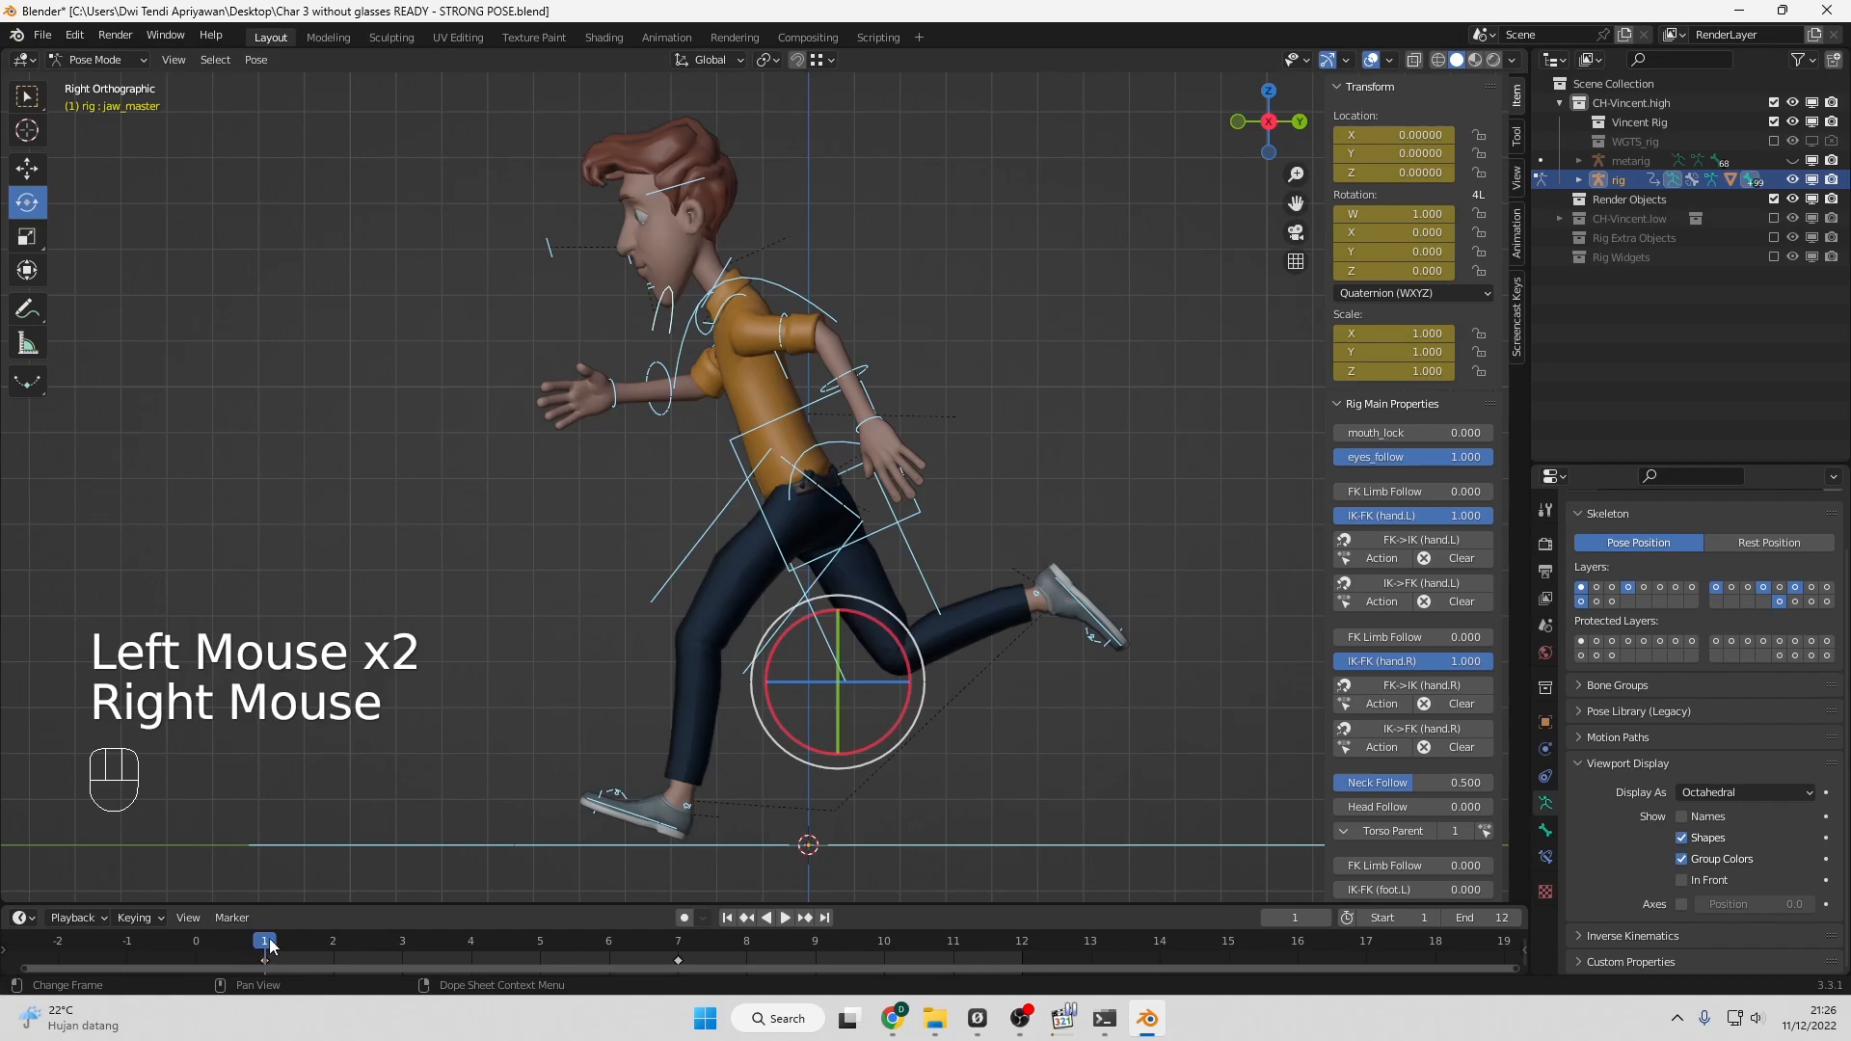
pyautogui.moveTo(268, 945); pyautogui.dragTo(1078, 962)
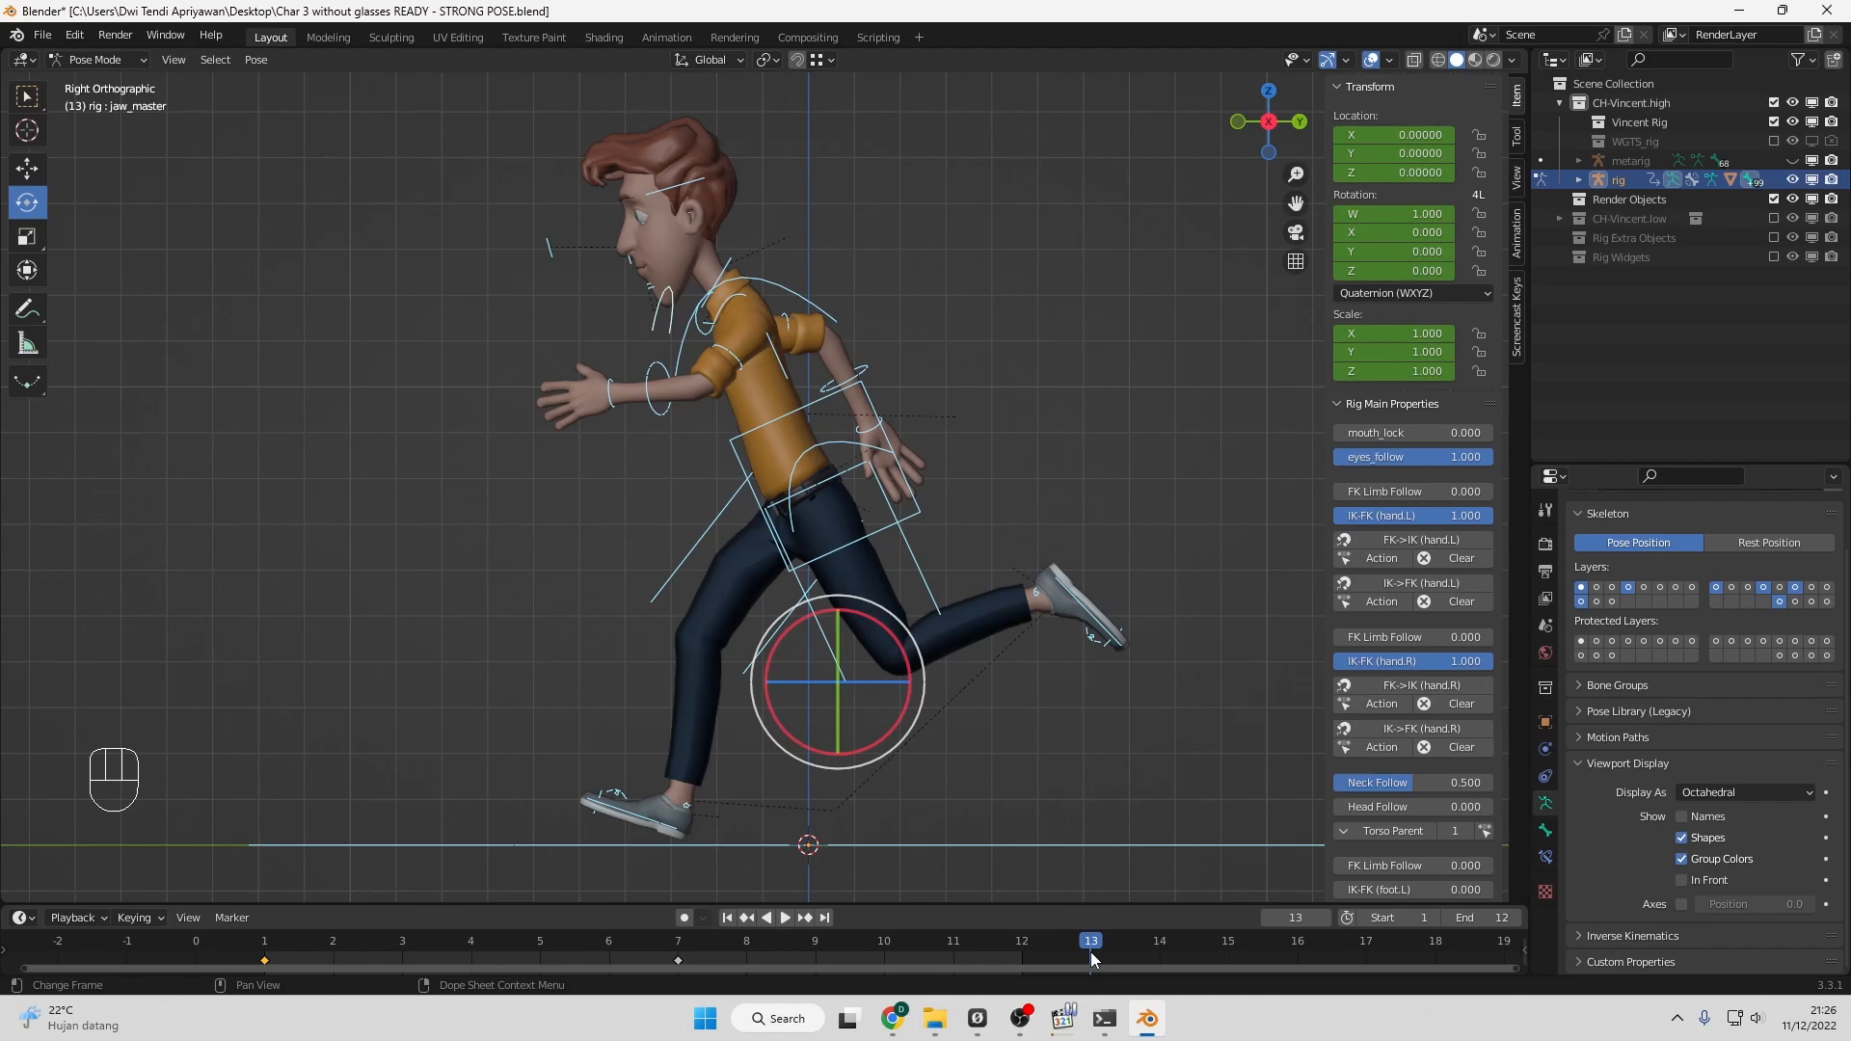
pyautogui.rightClick(1091, 952)
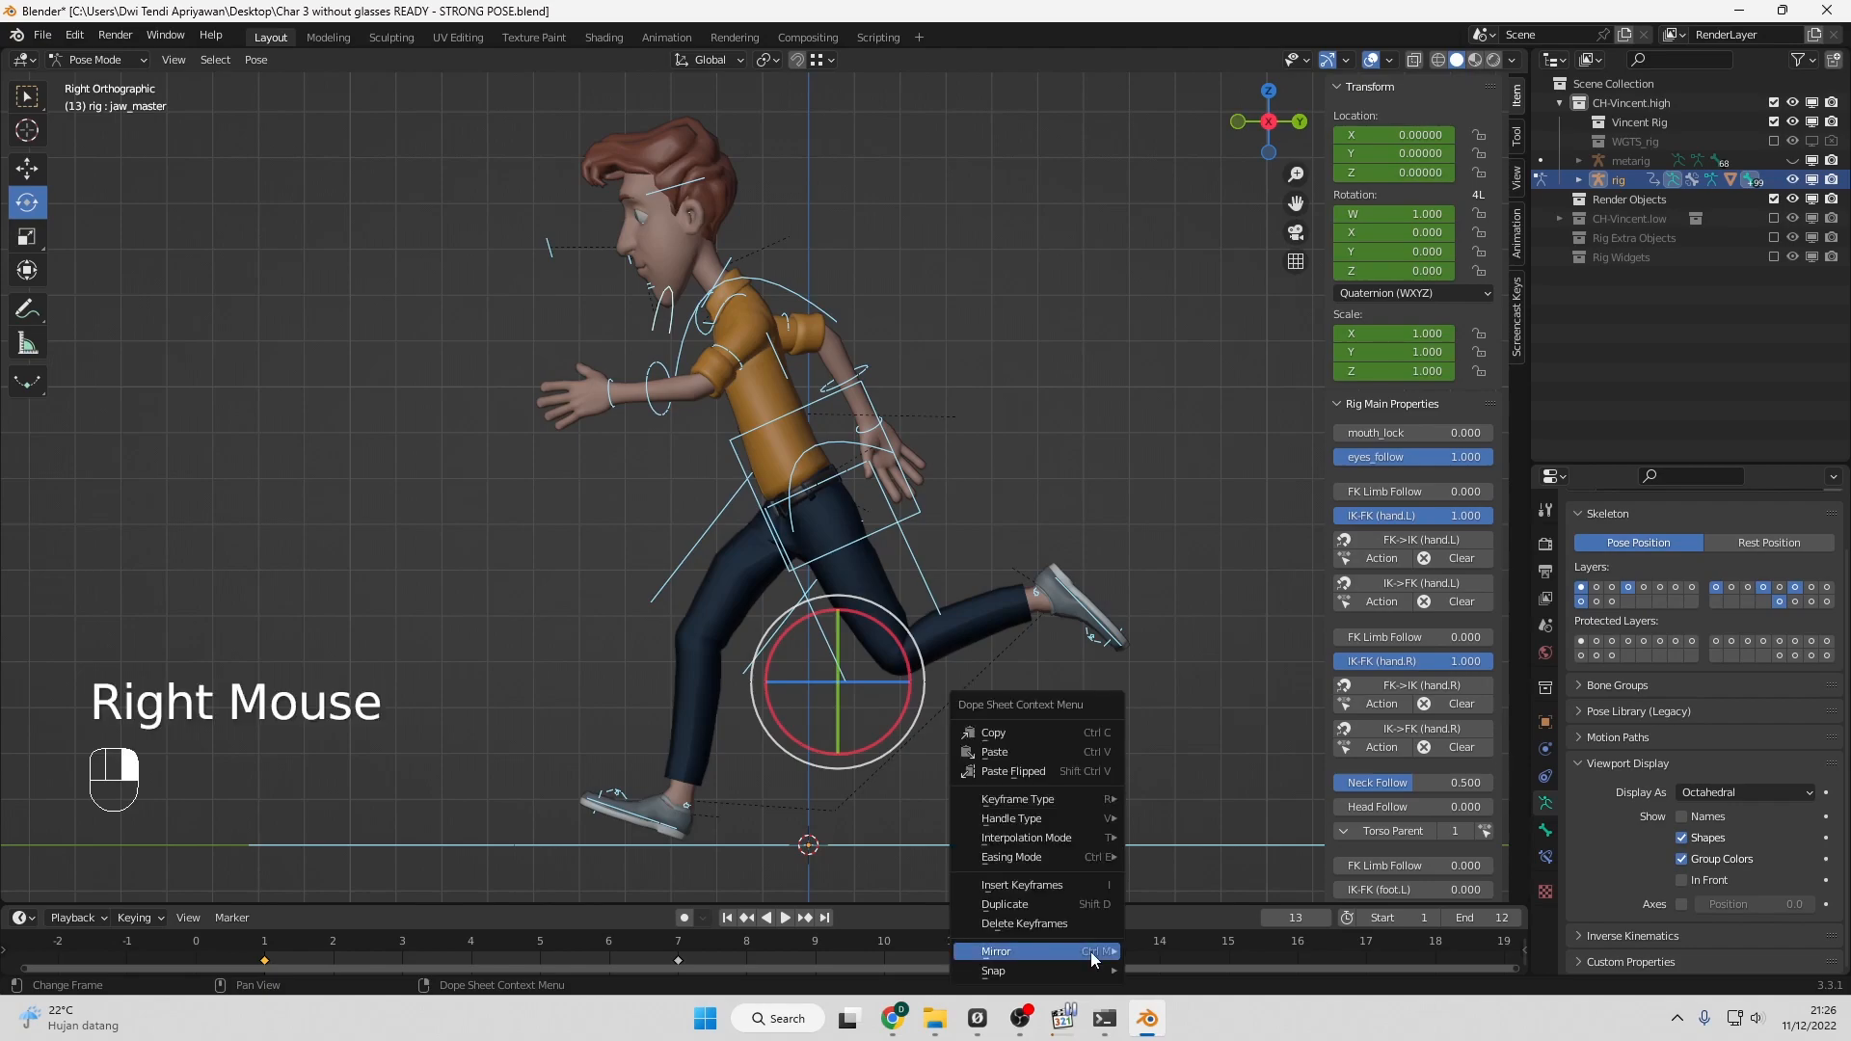
pyautogui.click(1039, 752)
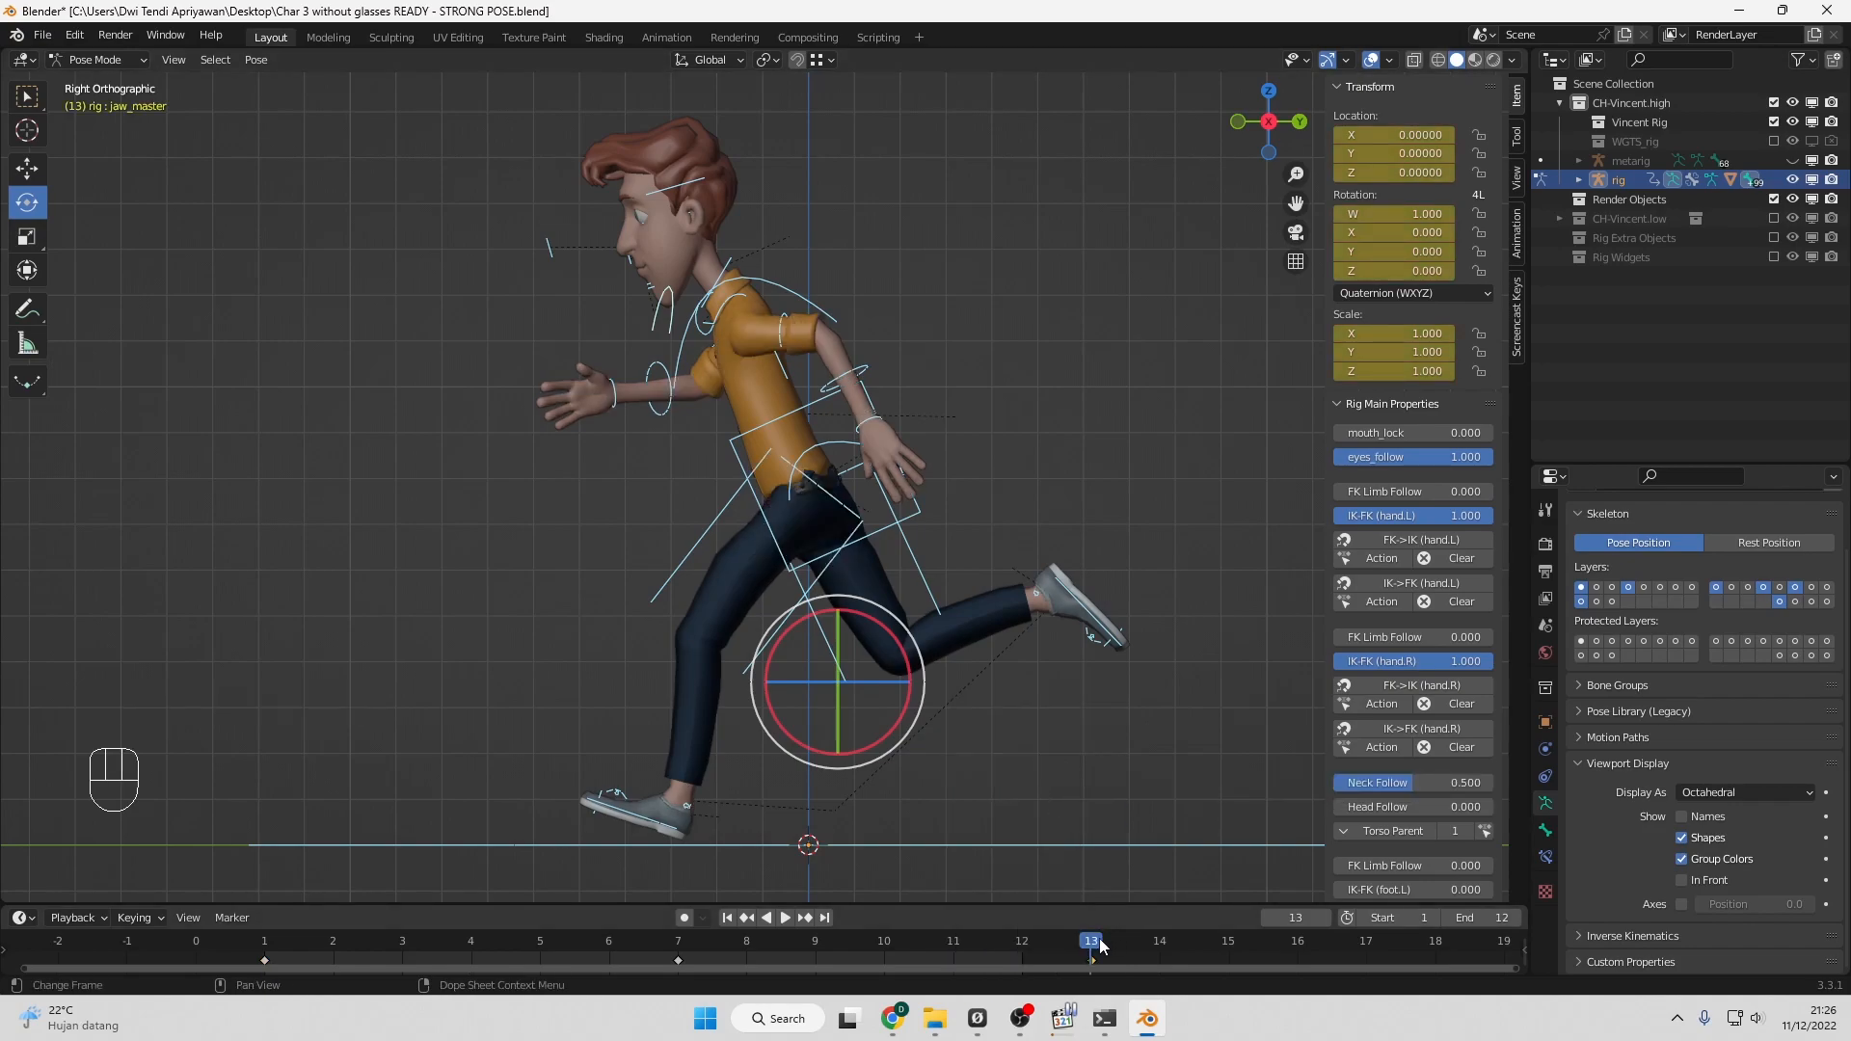
pyautogui.moveTo(1098, 949); pyautogui.dragTo(277, 963)
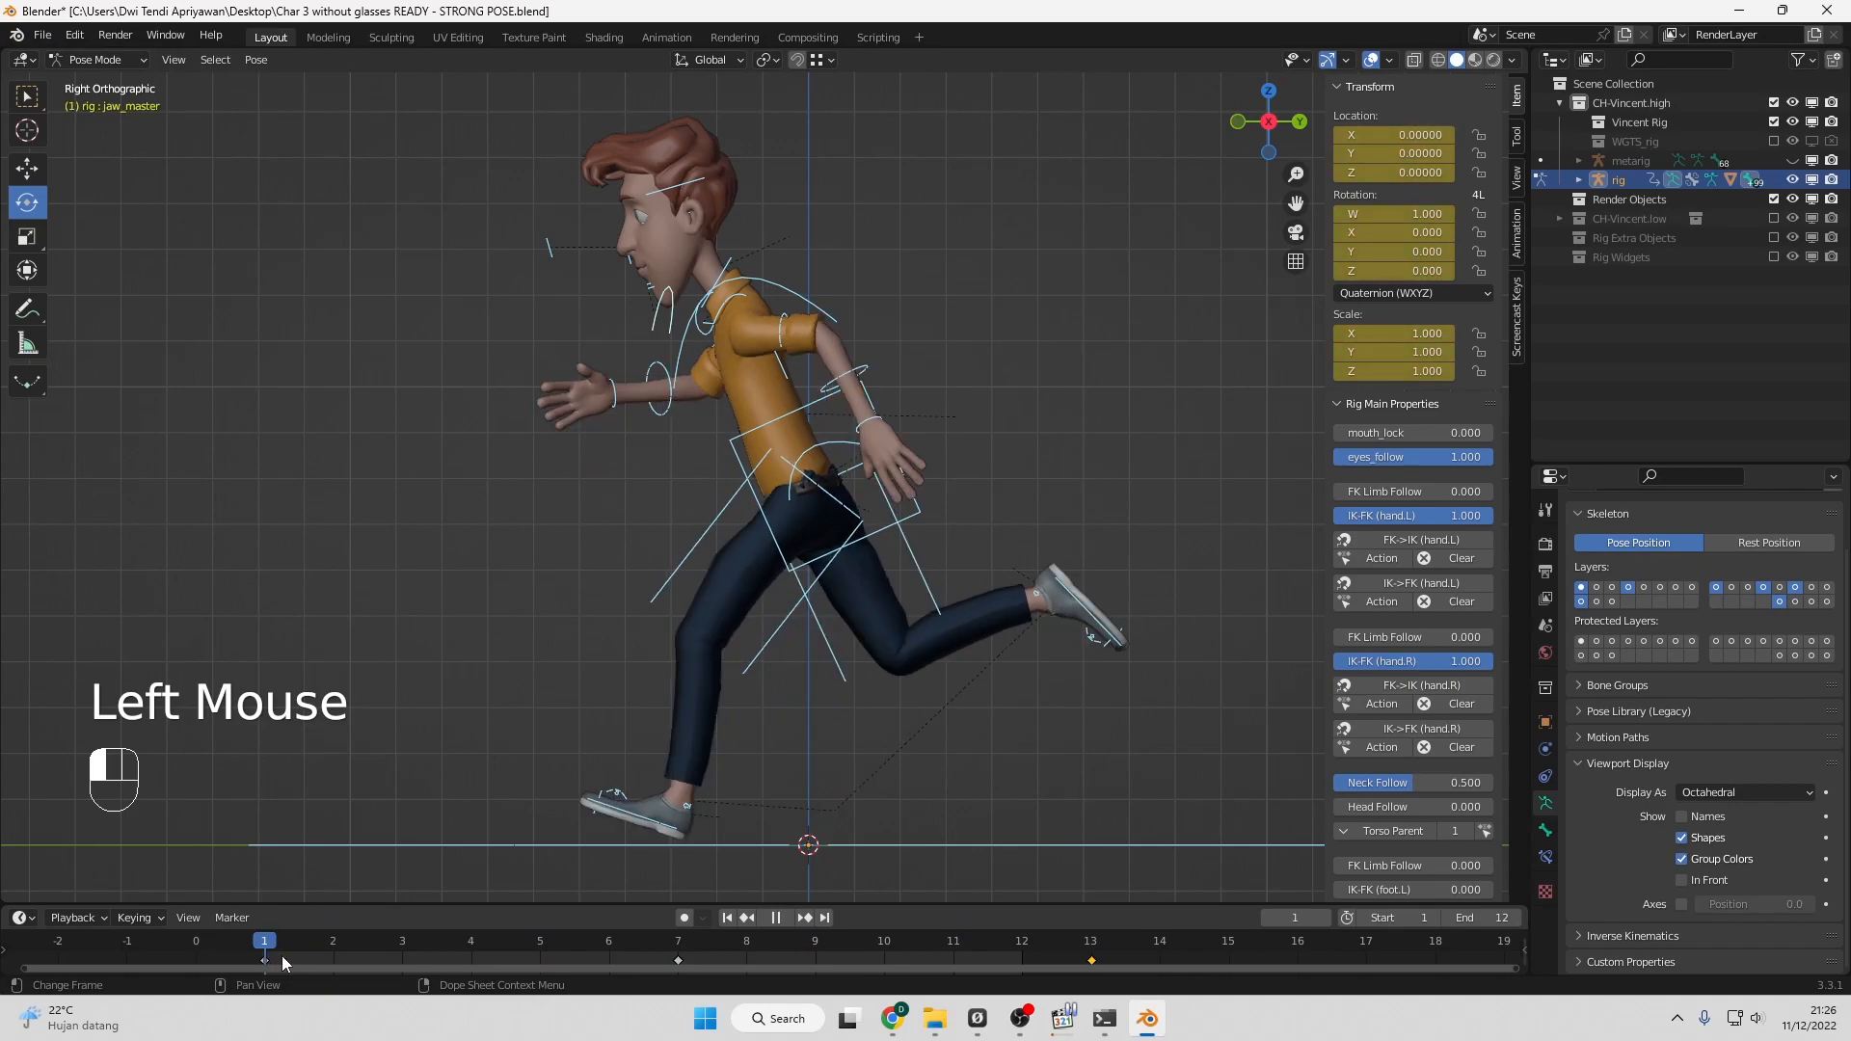
# Scrub the timeline through the run cycle to review the keyed poses and in-betweens, stopping at frame 2.
pyautogui.moveTo(282, 956); pyautogui.dragTo(690, 972)
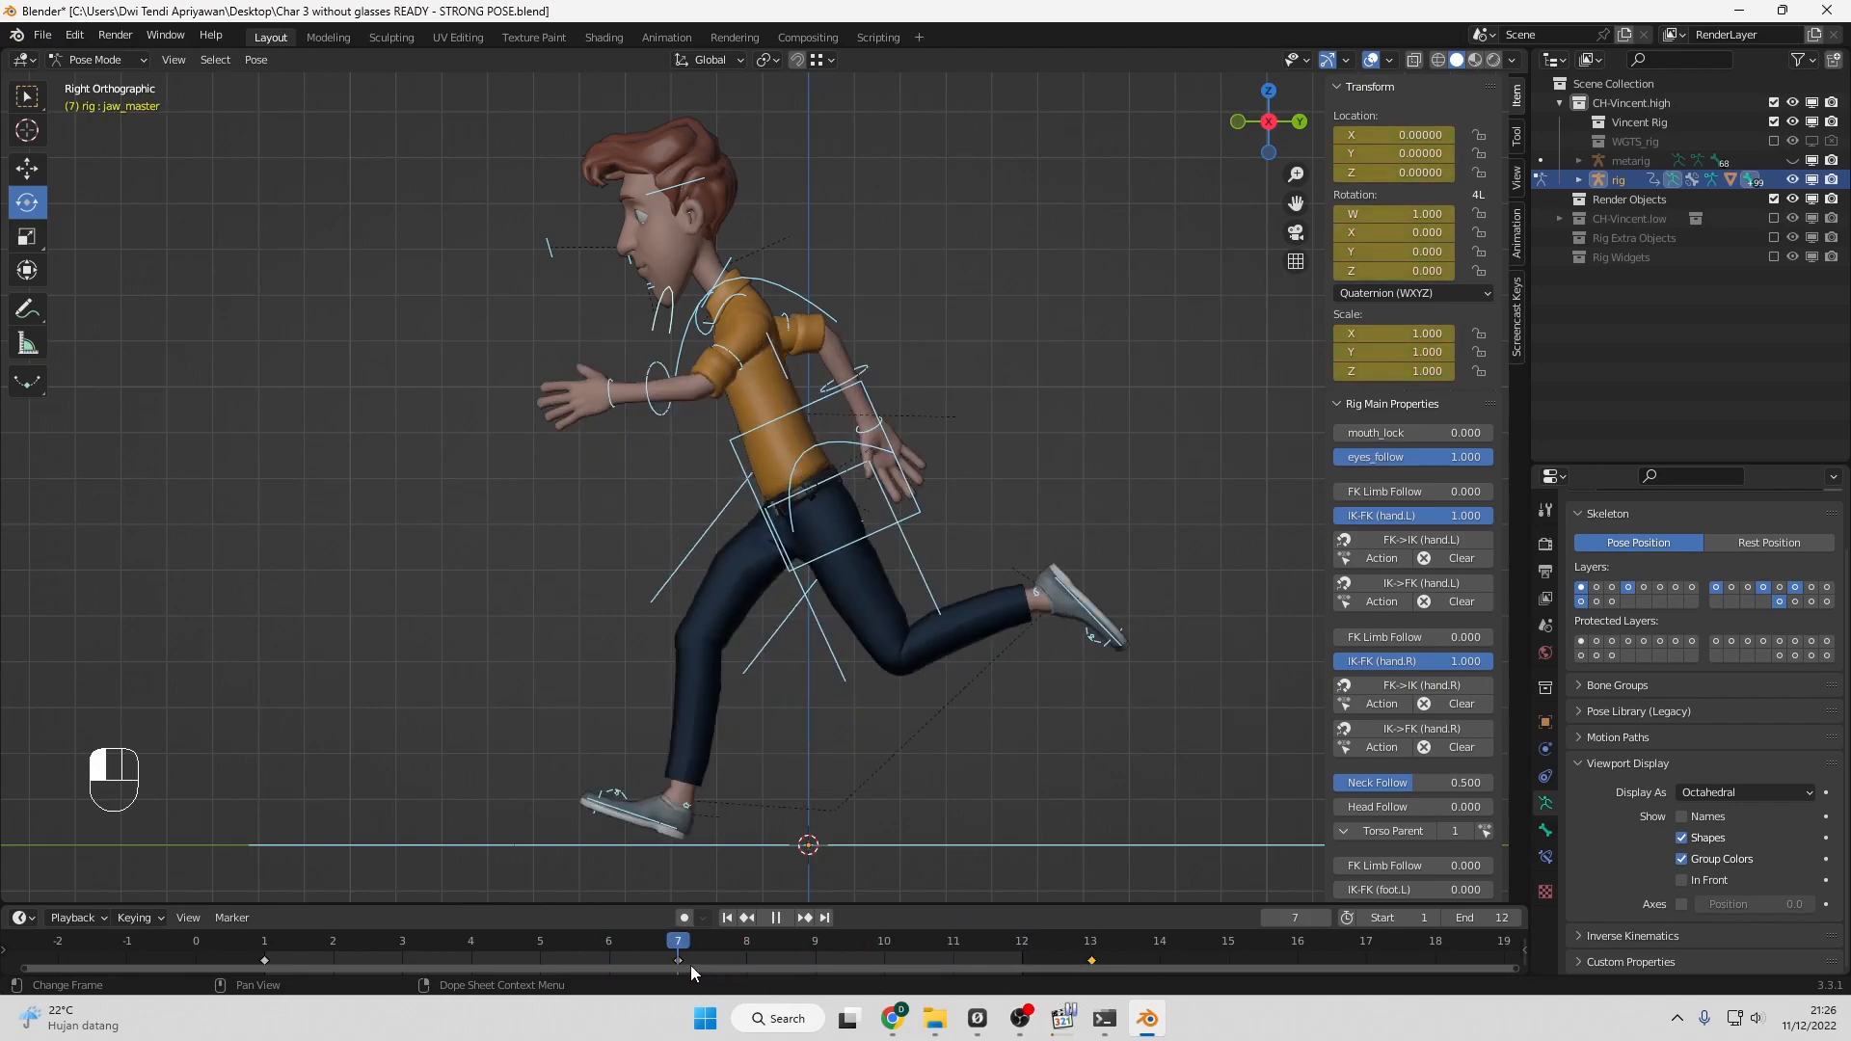
pyautogui.moveTo(690, 964); pyautogui.dragTo(691, 964)
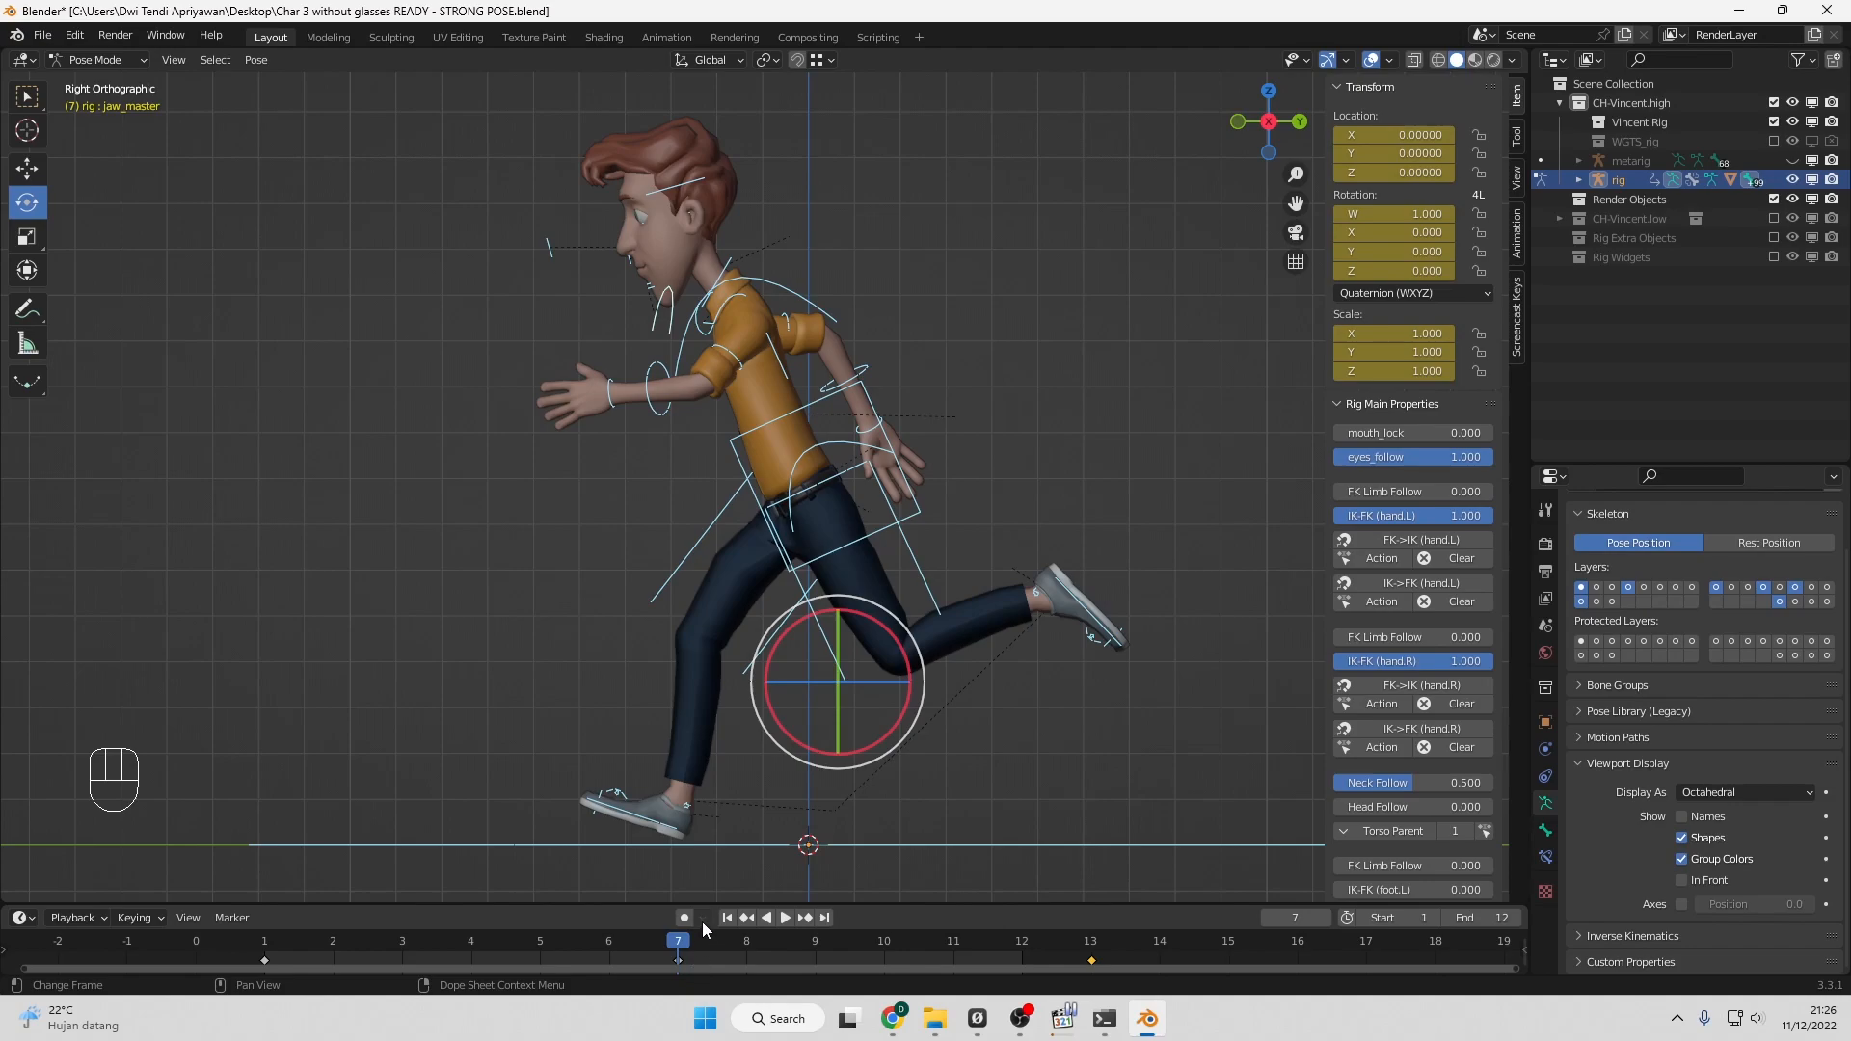
pyautogui.moveTo(680, 943); pyautogui.dragTo(947, 964)
pyautogui.moveTo(810, 951); pyautogui.dragTo(322, 926)
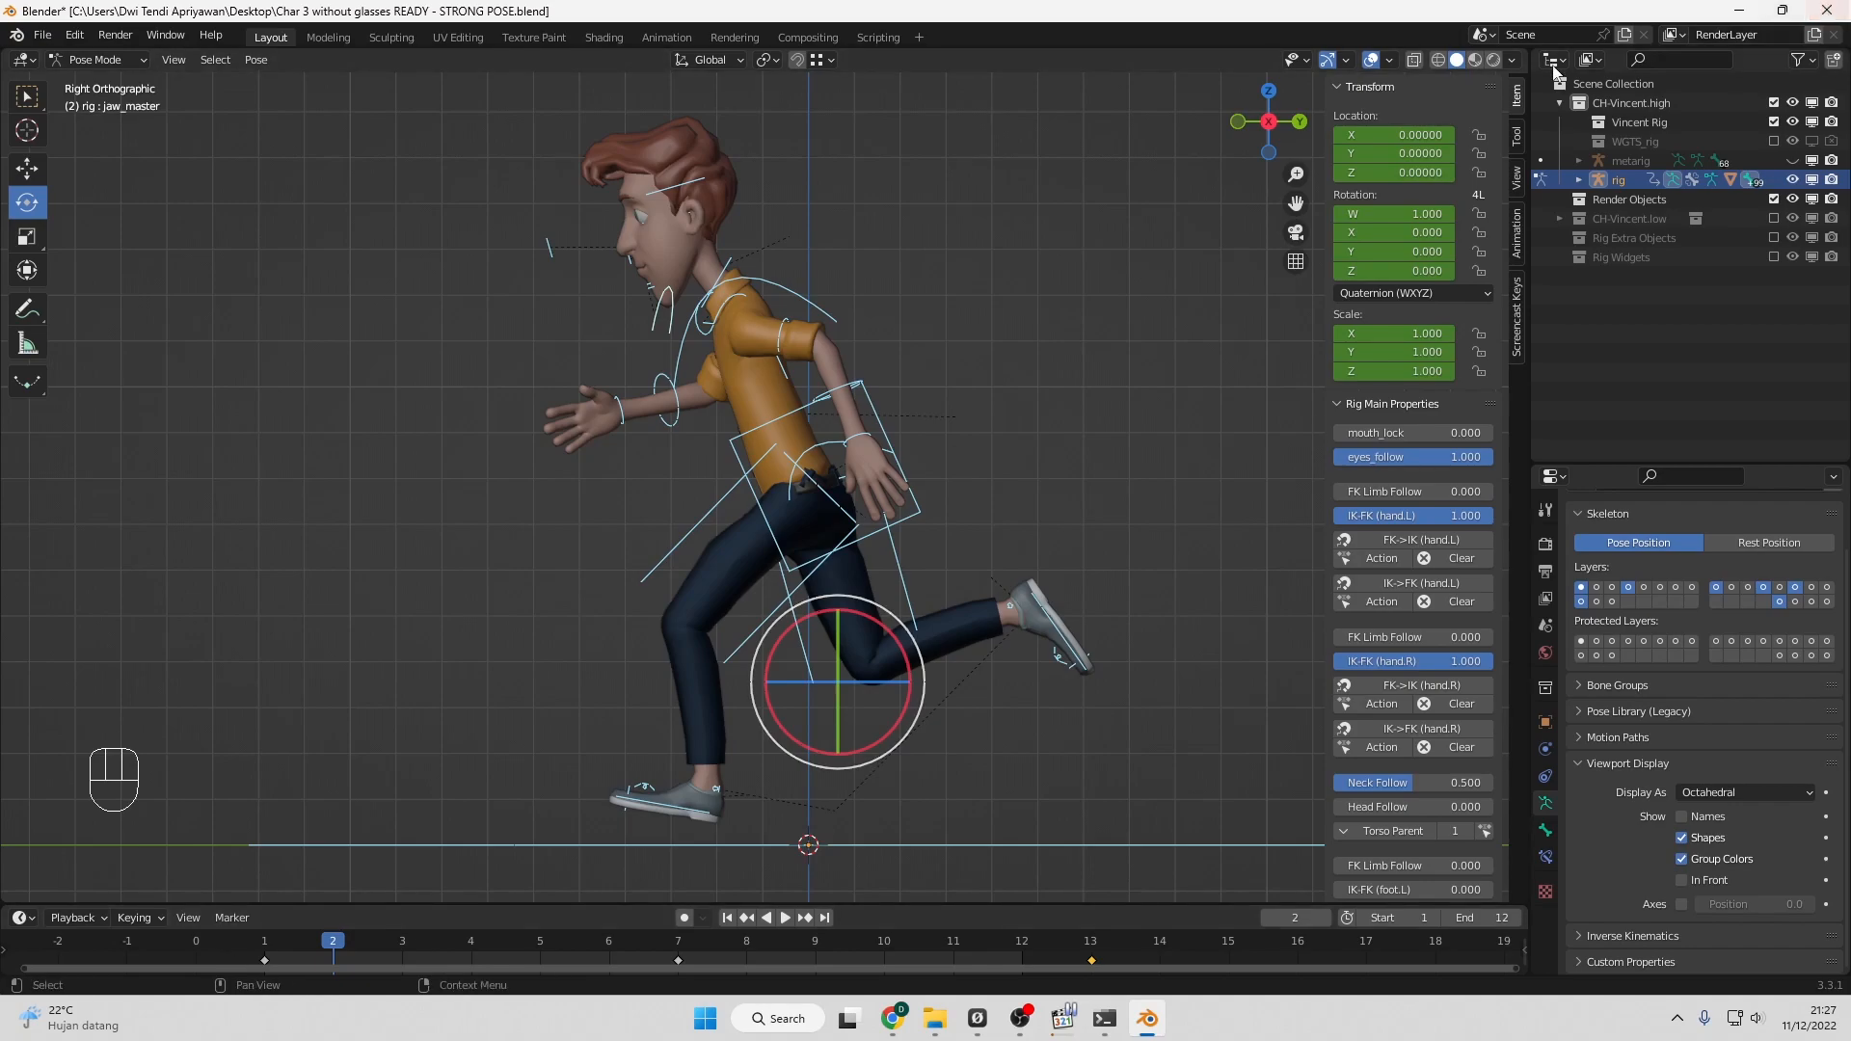
# Turn the Outliner area into a Text Editor and create a new text block for notes.
pyautogui.click(1593, 61)
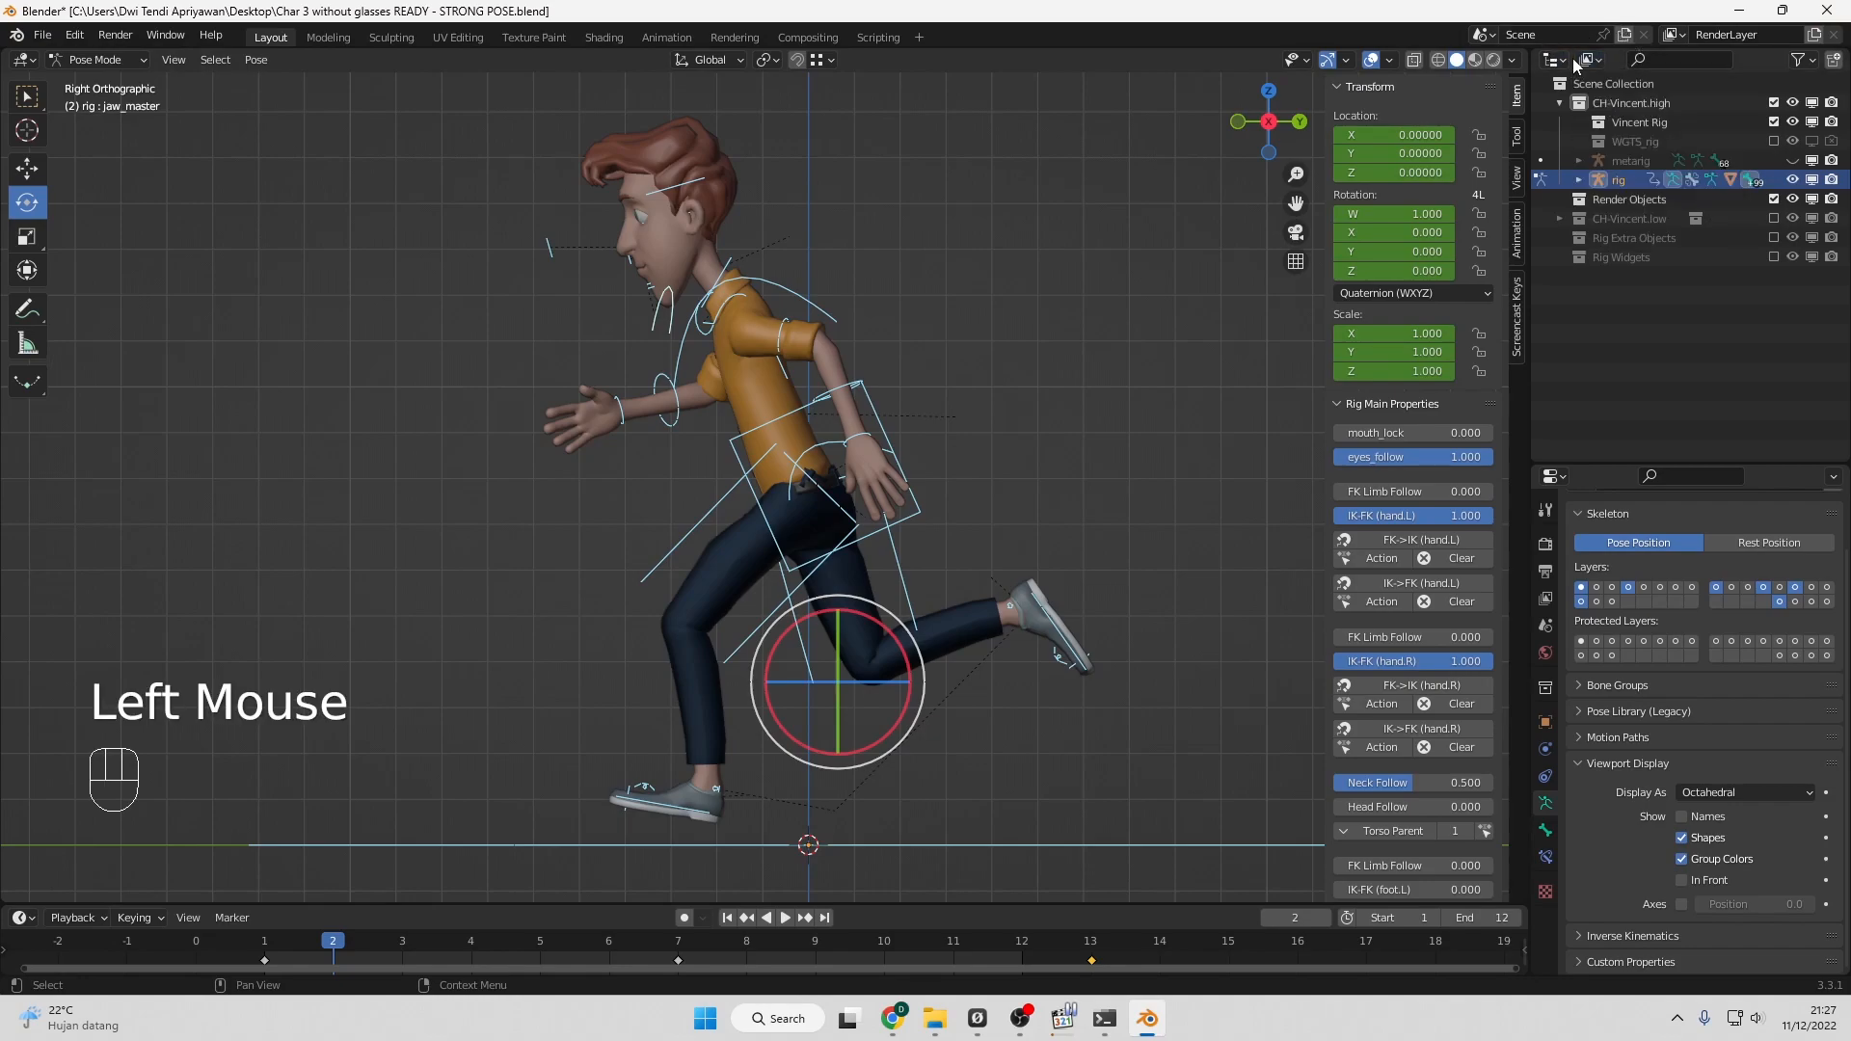
pyautogui.click(1560, 61)
pyautogui.click(1290, 114)
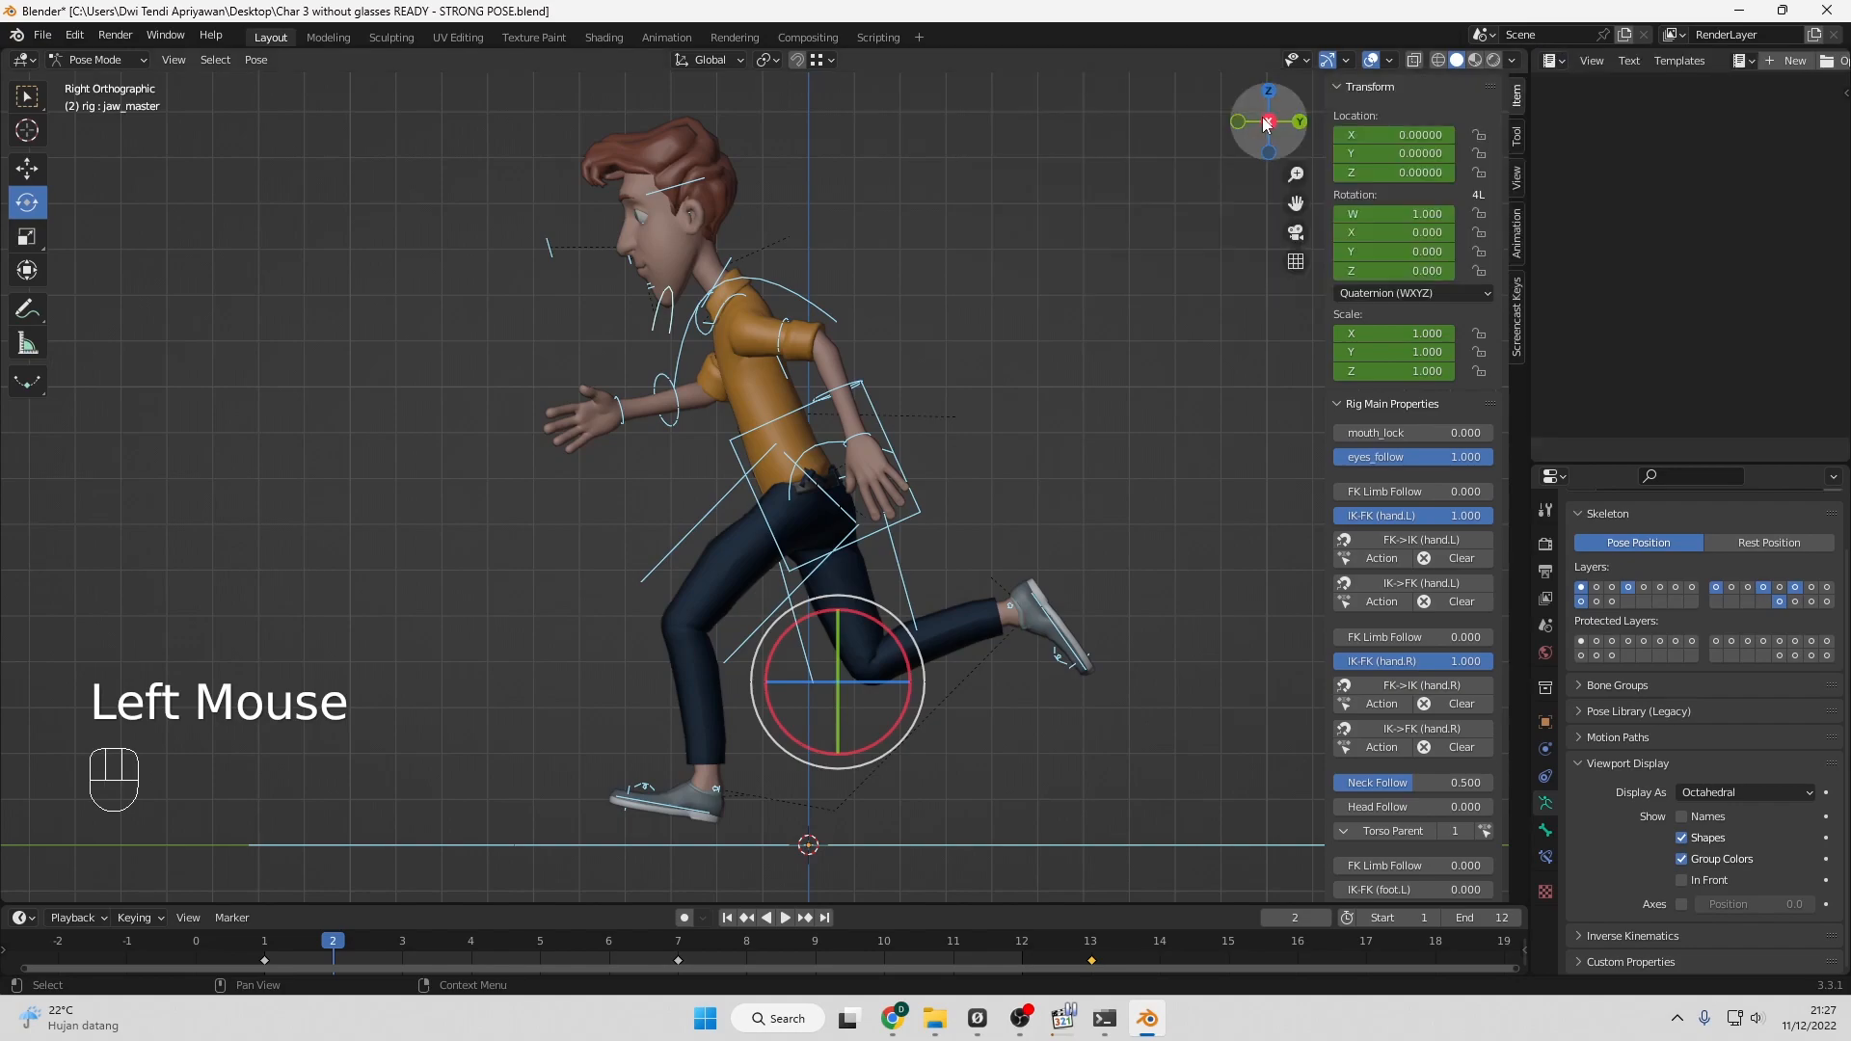
pyautogui.click(1791, 61)
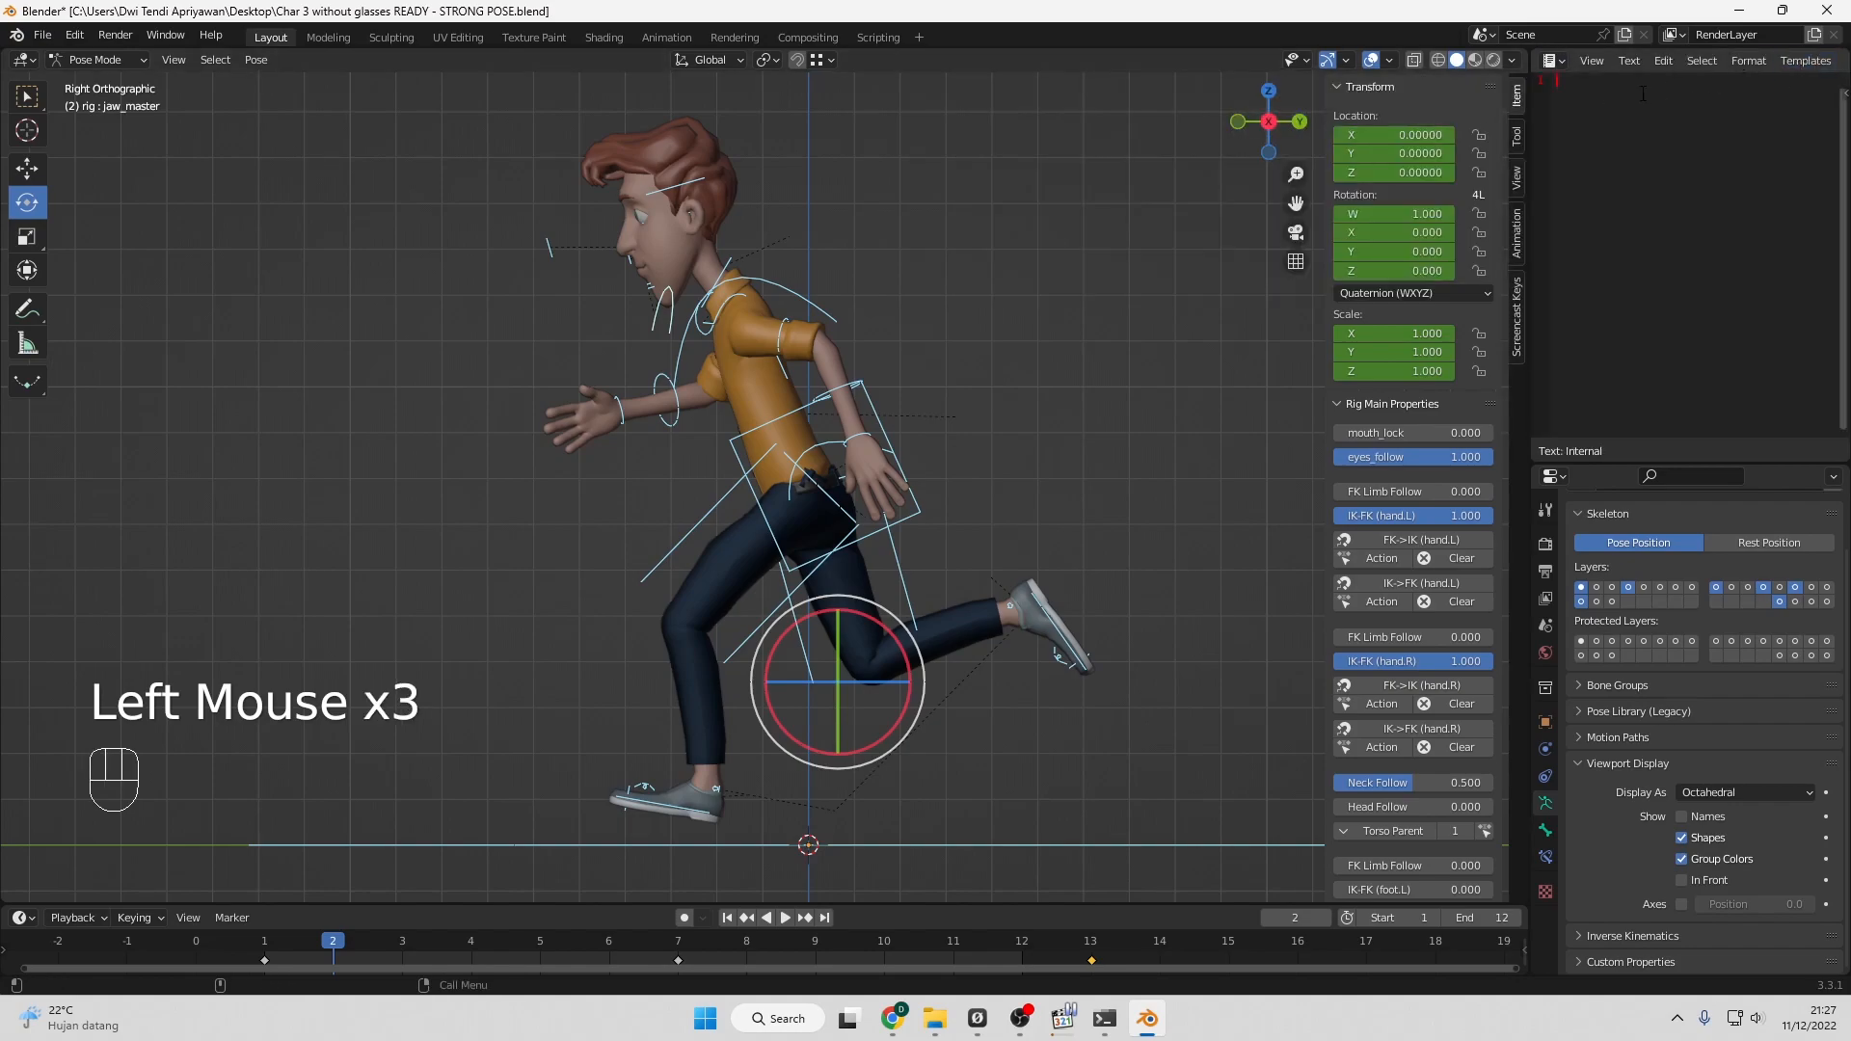
# Write the first note line as "1. Frame 1 Copas Flipped ke Frame 7".
pyautogui.write('1. ')
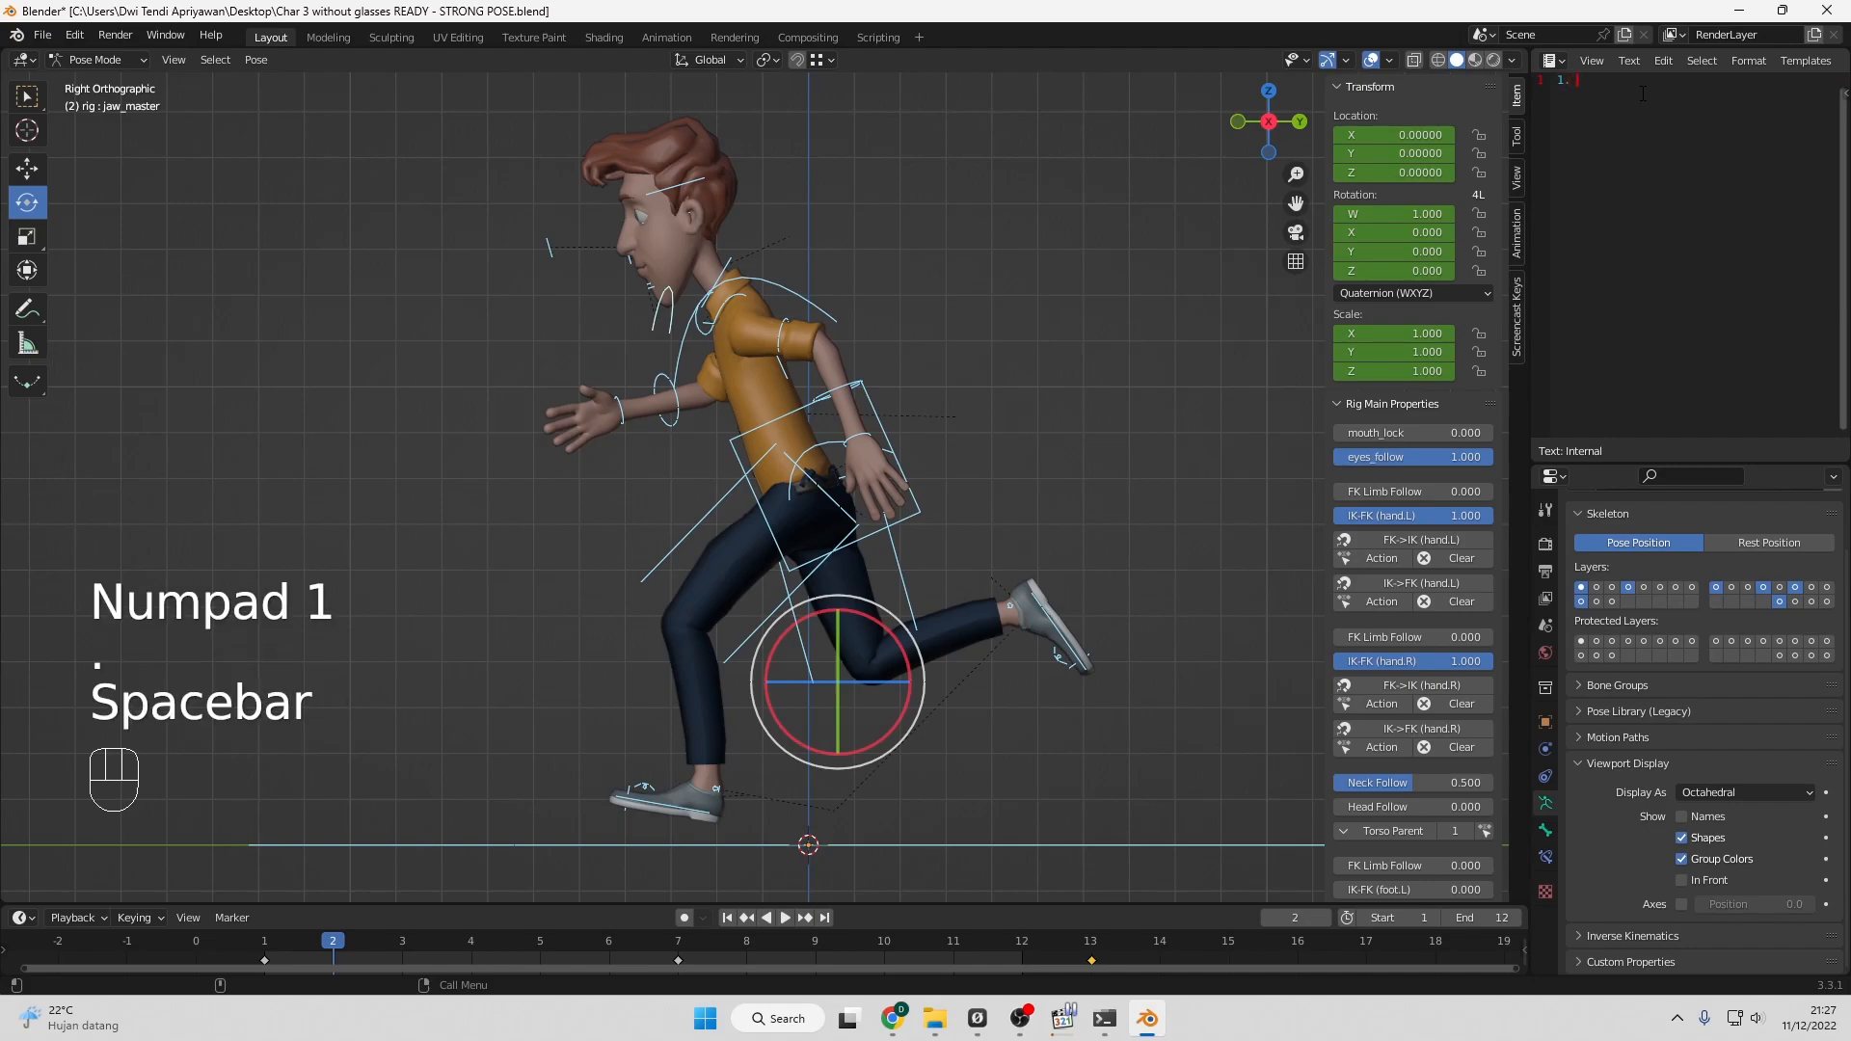
pyautogui.write('Pos')
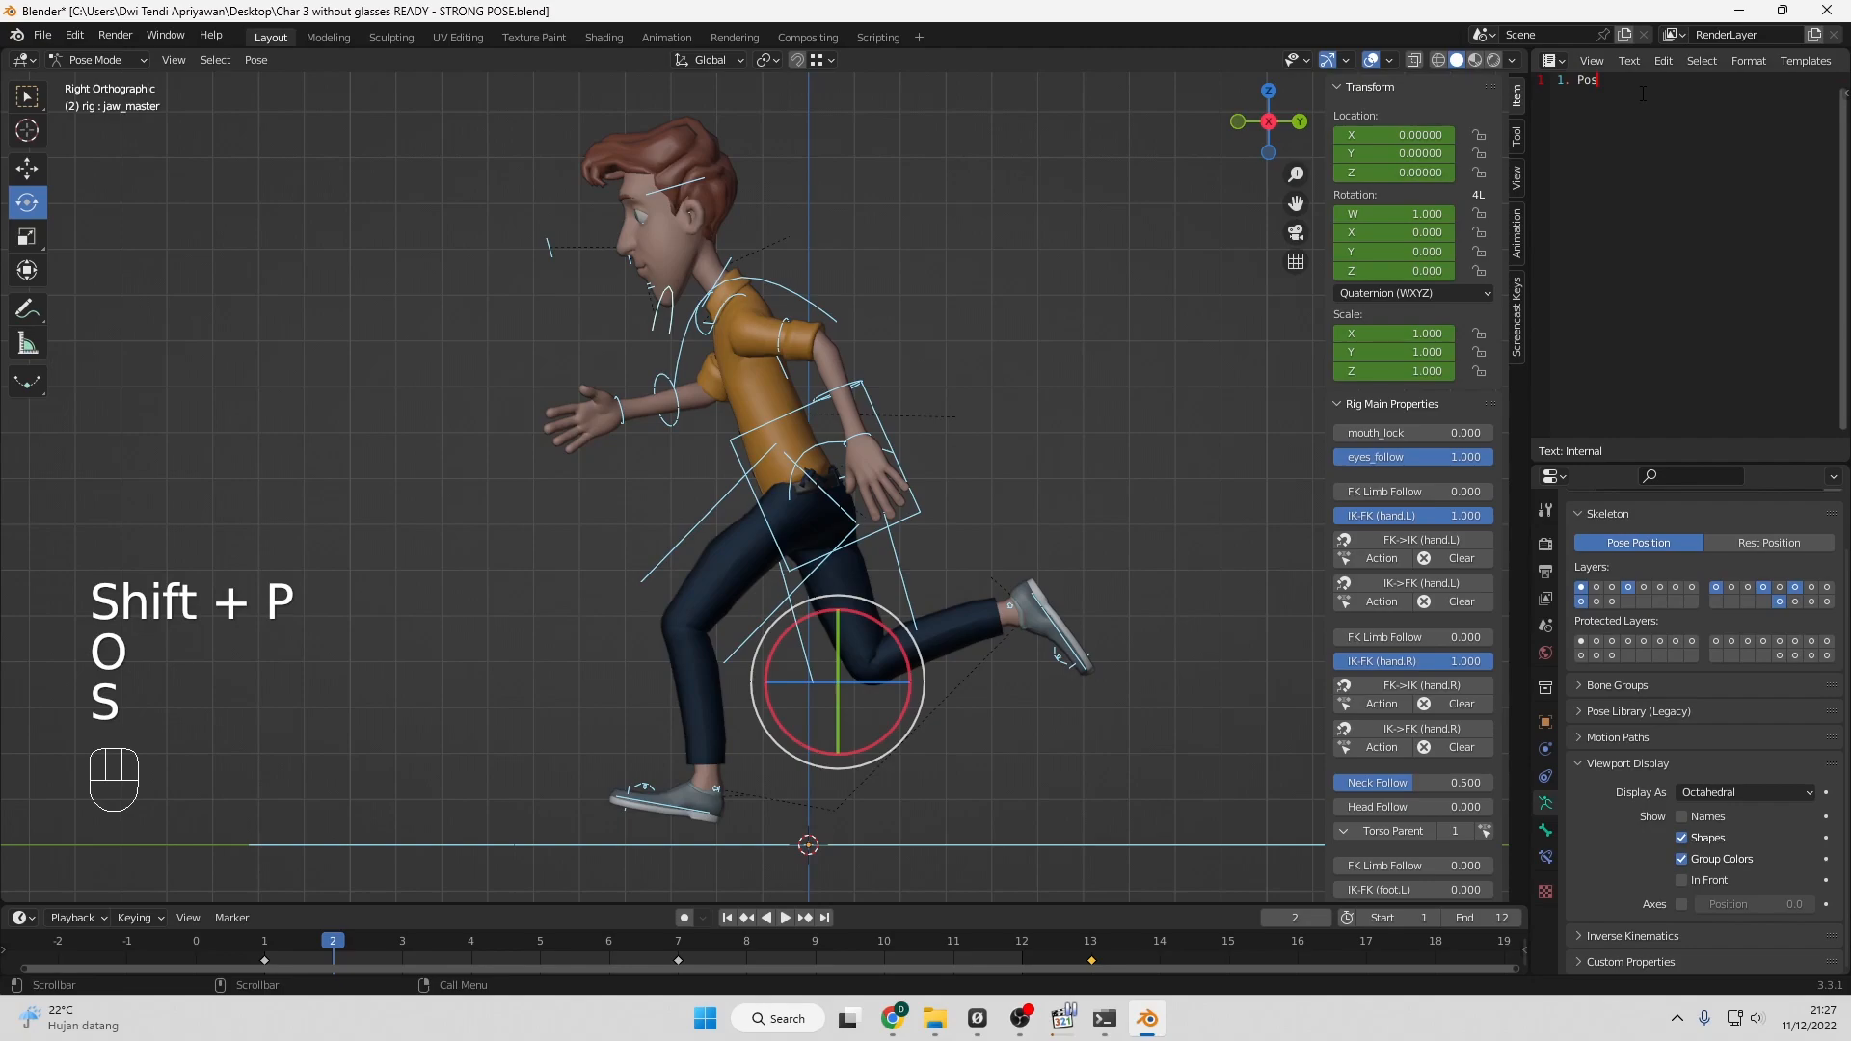
pyautogui.press('BackSpace')
pyautogui.press('BackSpace')
pyautogui.press('BackSpace')
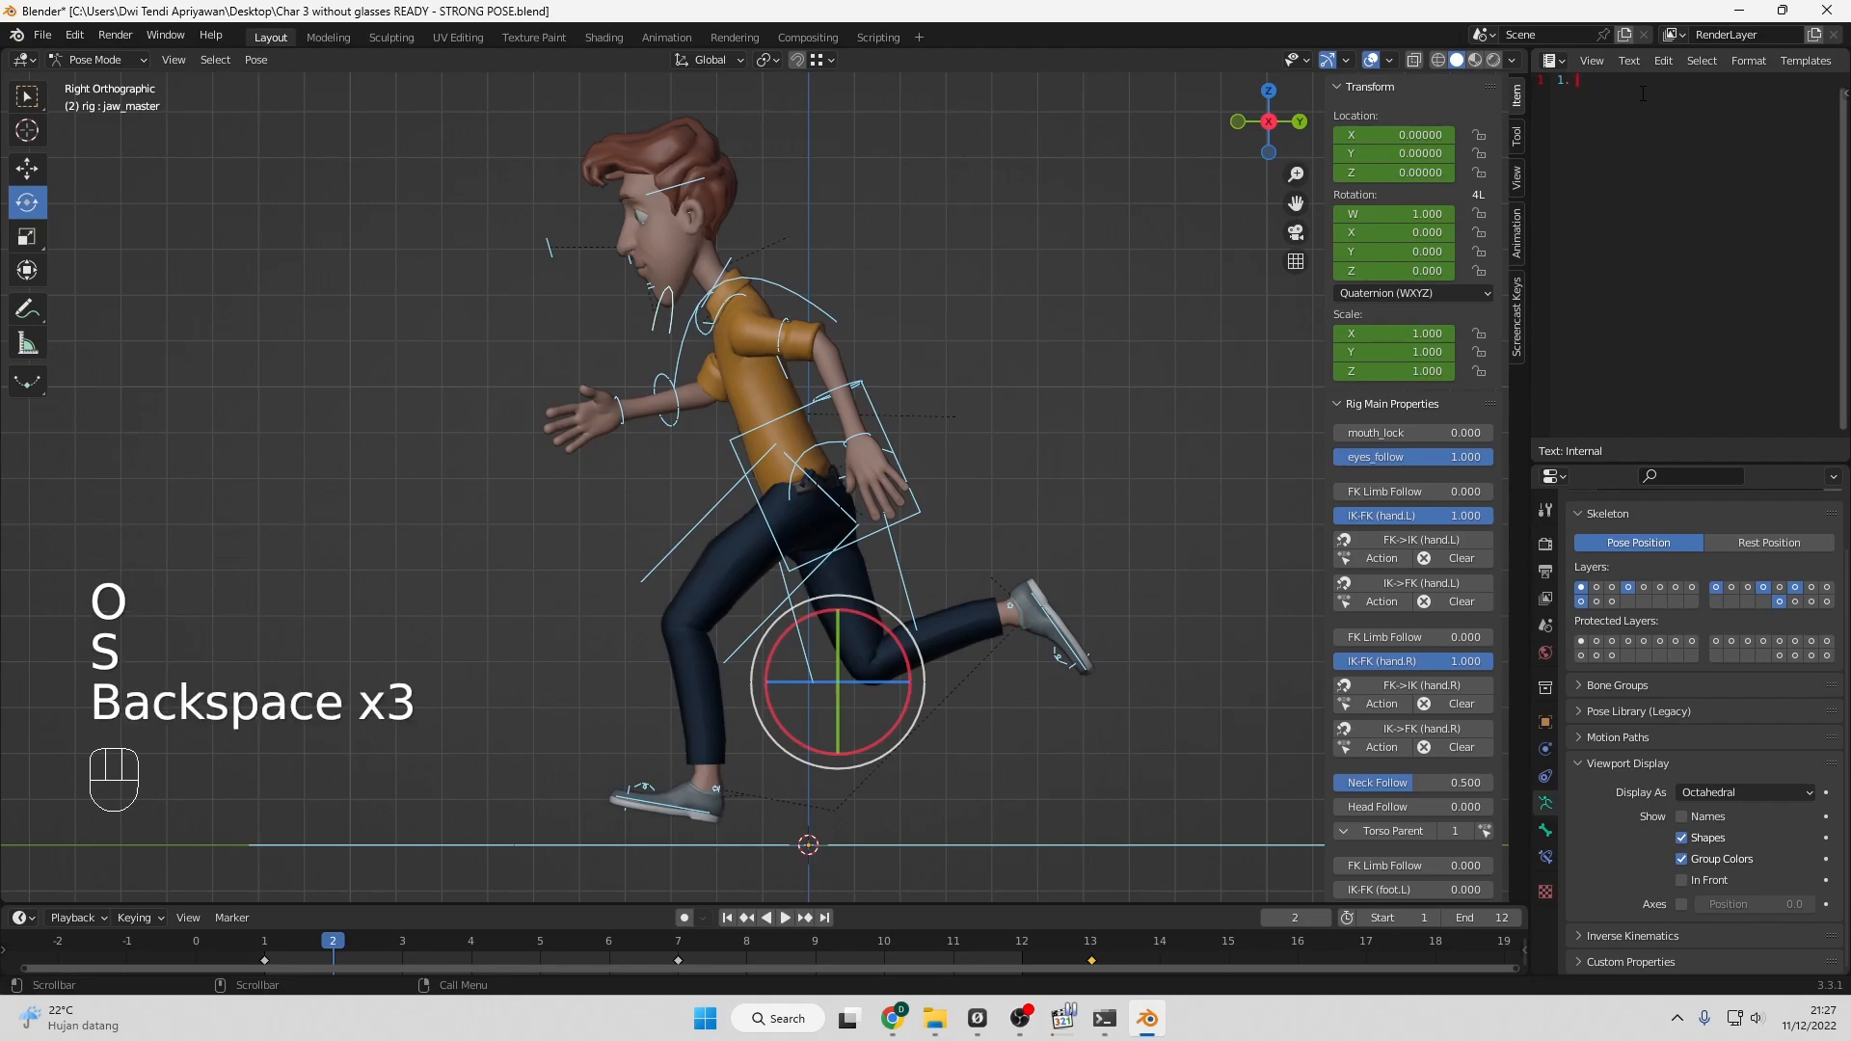
pyautogui.write('Frame')
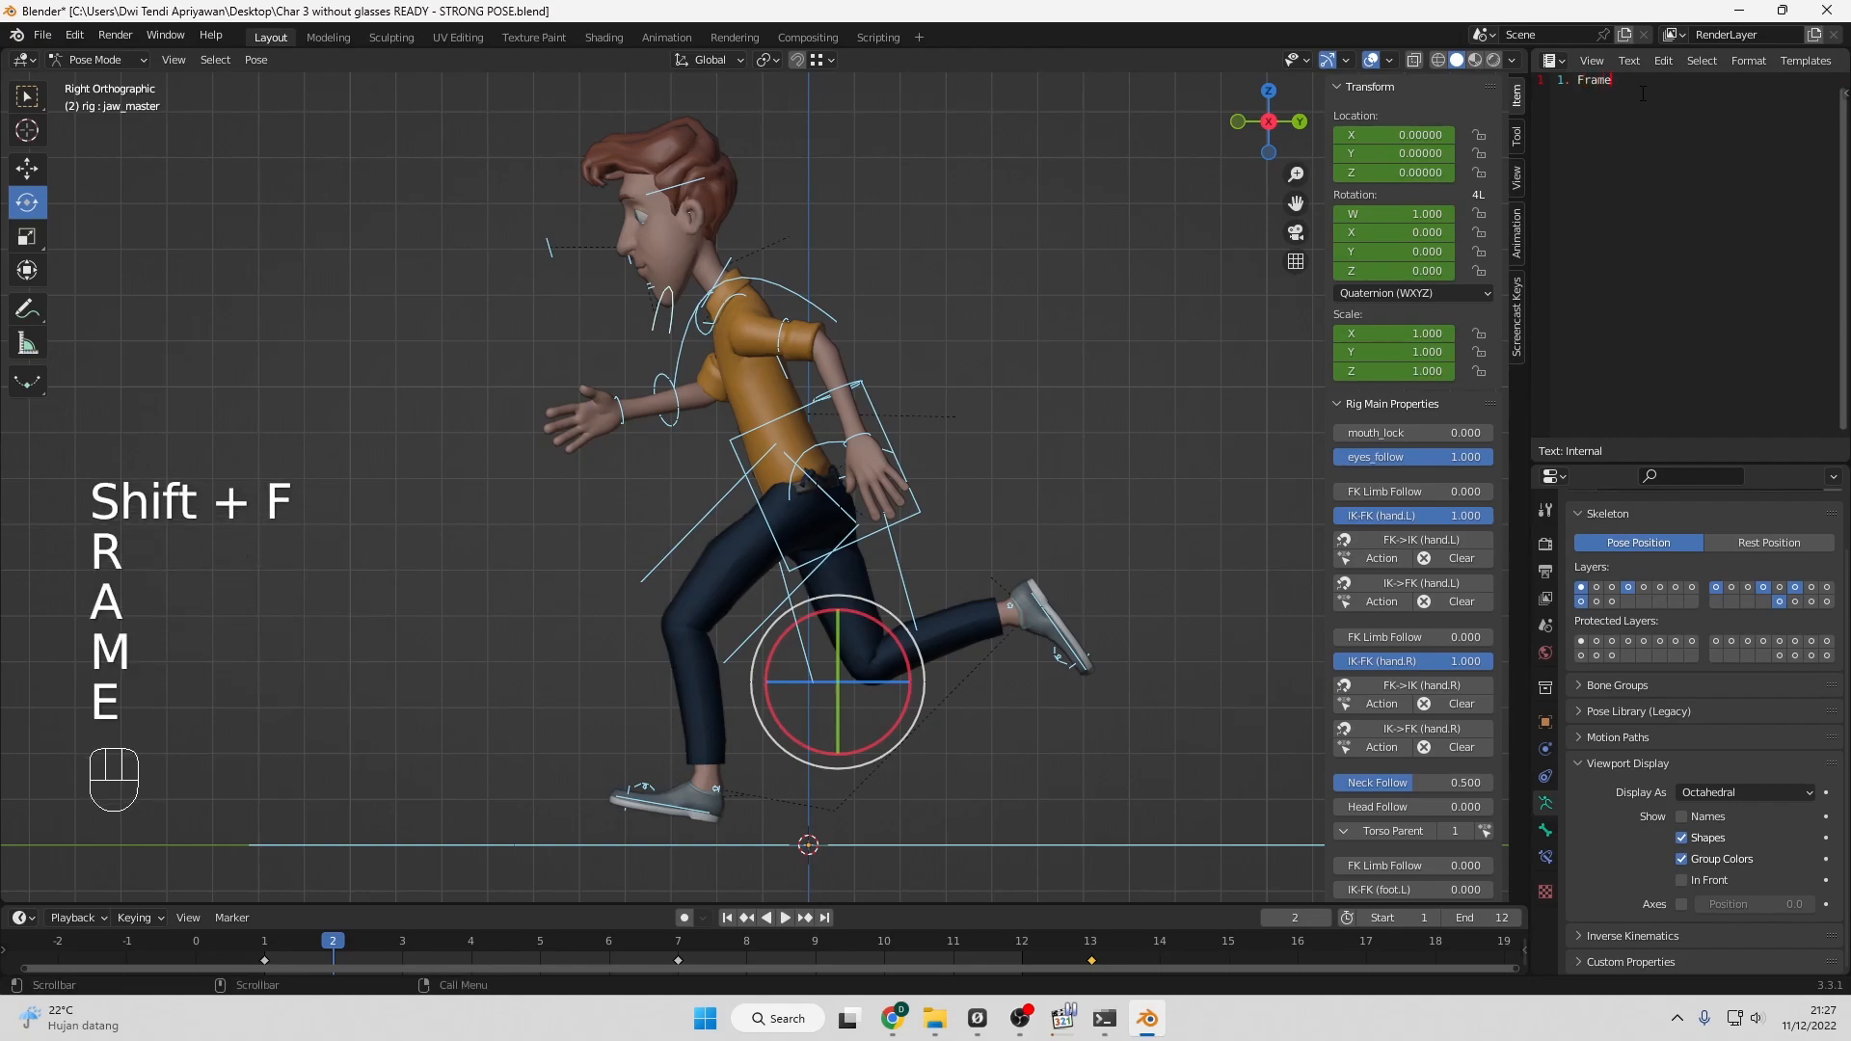
pyautogui.write(' 1 Copas Flipped ke ')
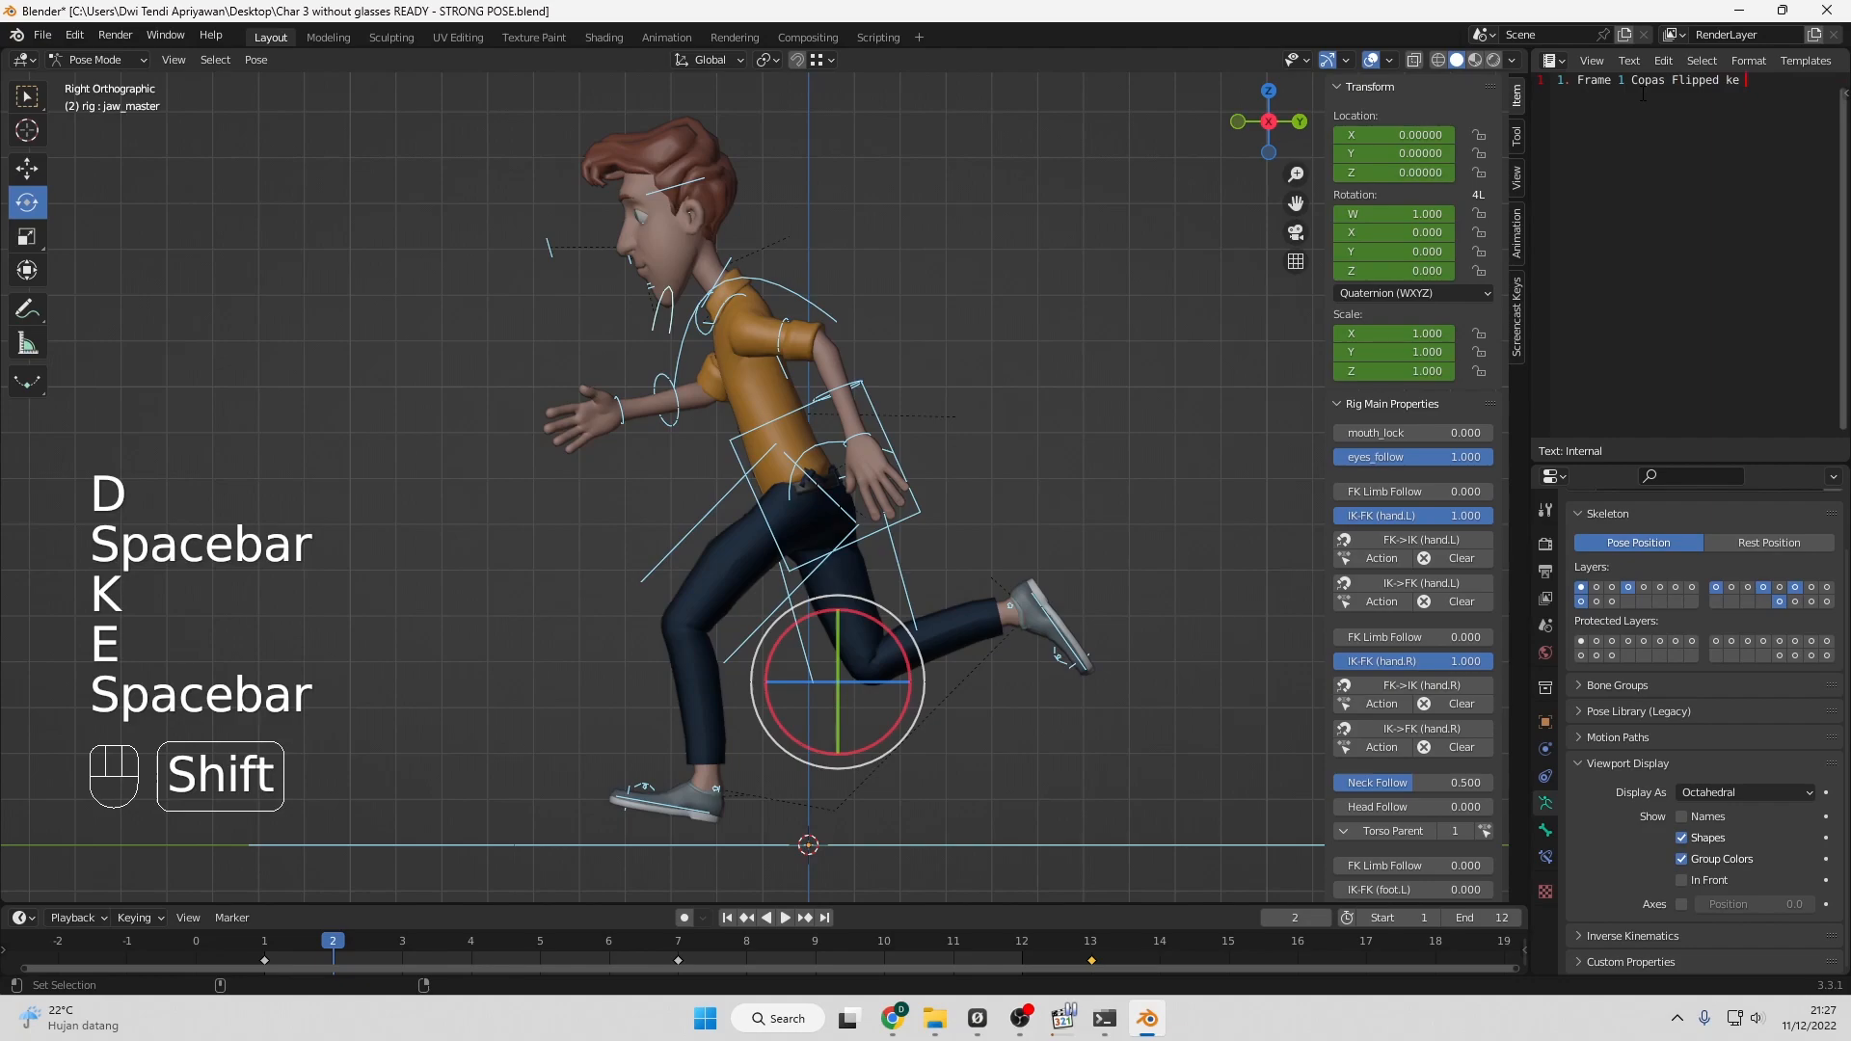
pyautogui.write('Frame 7')
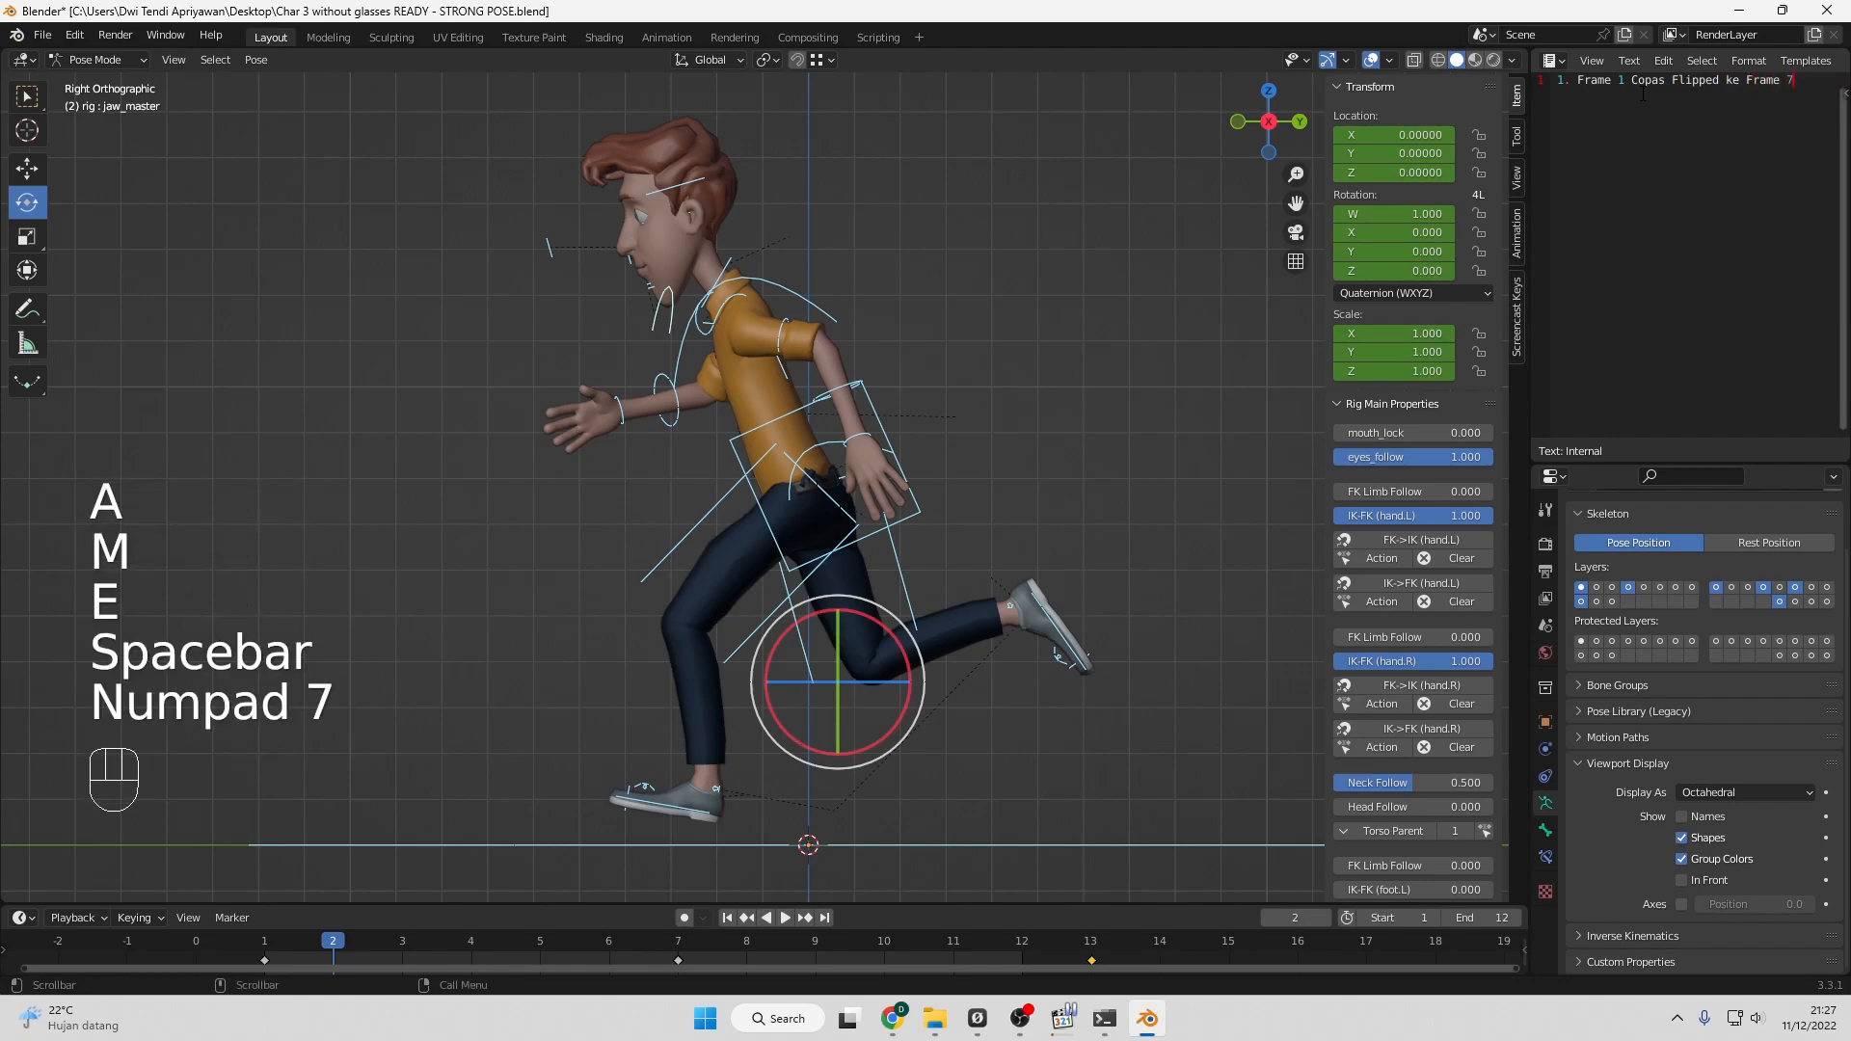
# Extend the note with ", copas lagi frame 1 ke frame 13" and begin a new line.
pyautogui.write(', ')
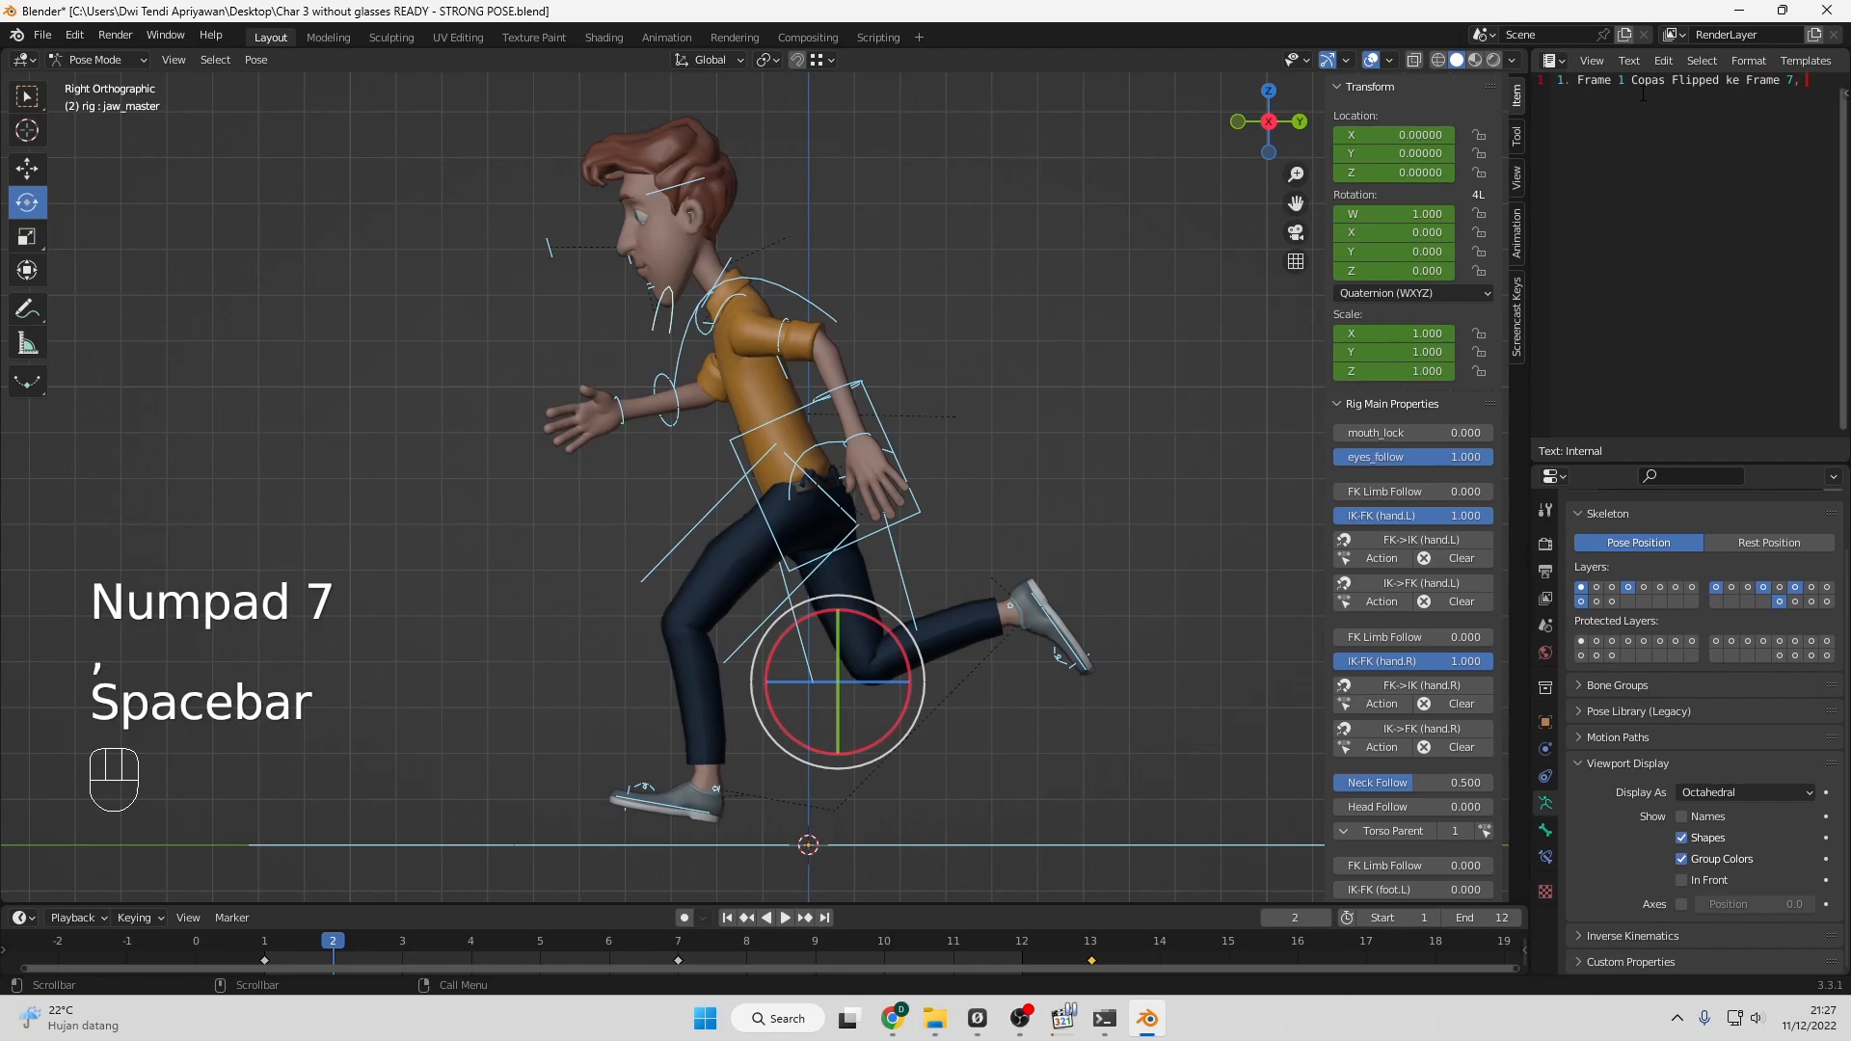
pyautogui.write('copas lag')
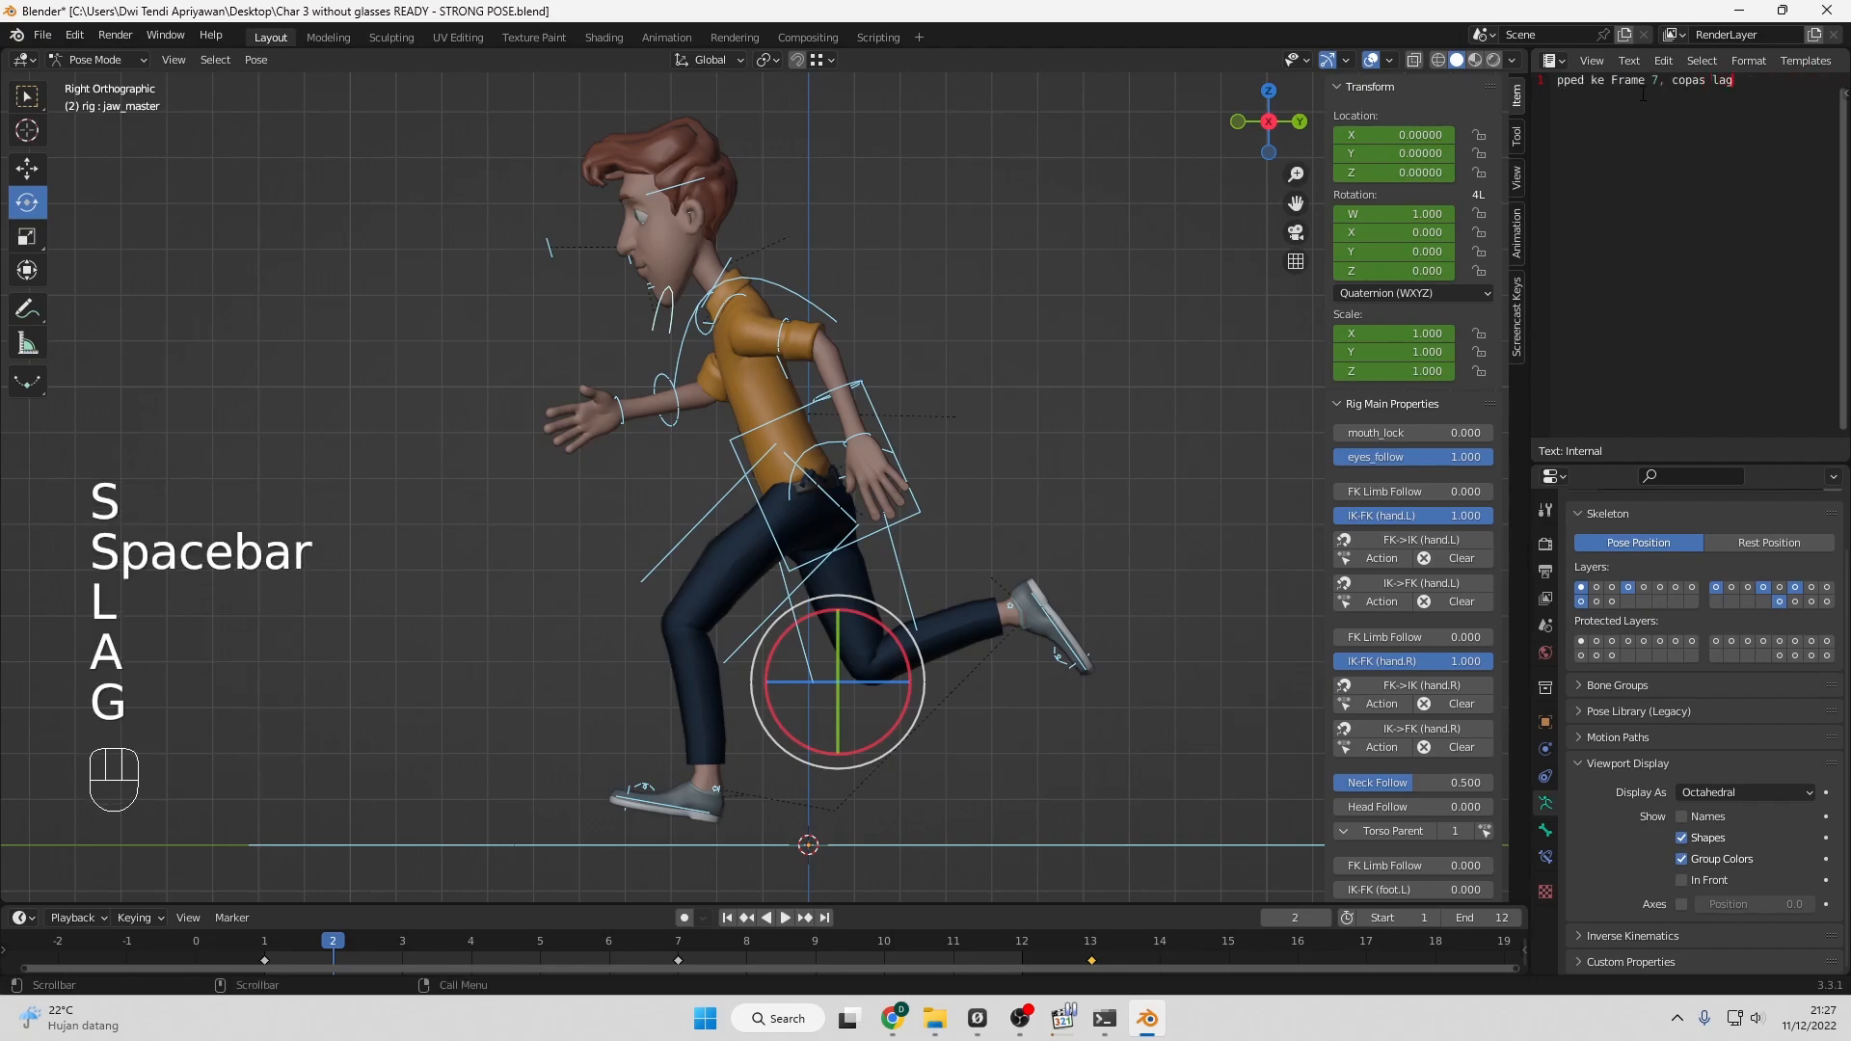
pyautogui.write('i frame 1')
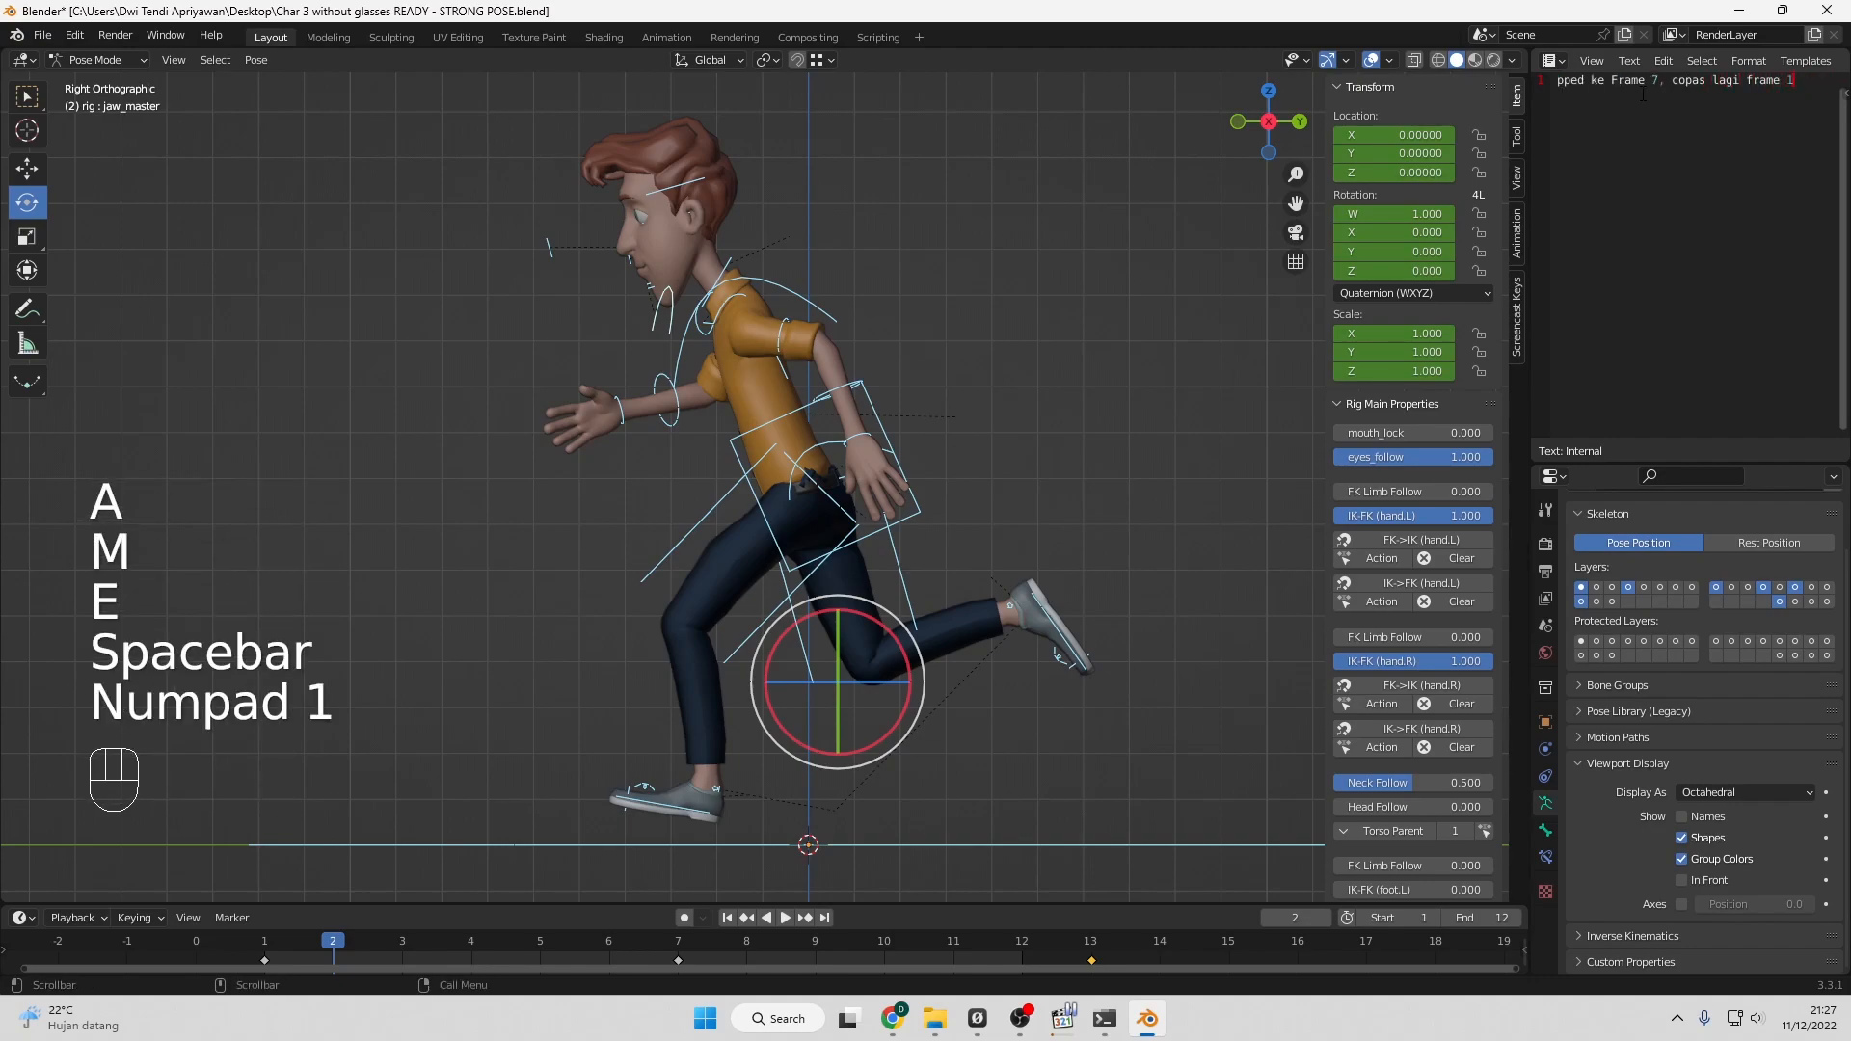
pyautogui.write(' ke frame 13')
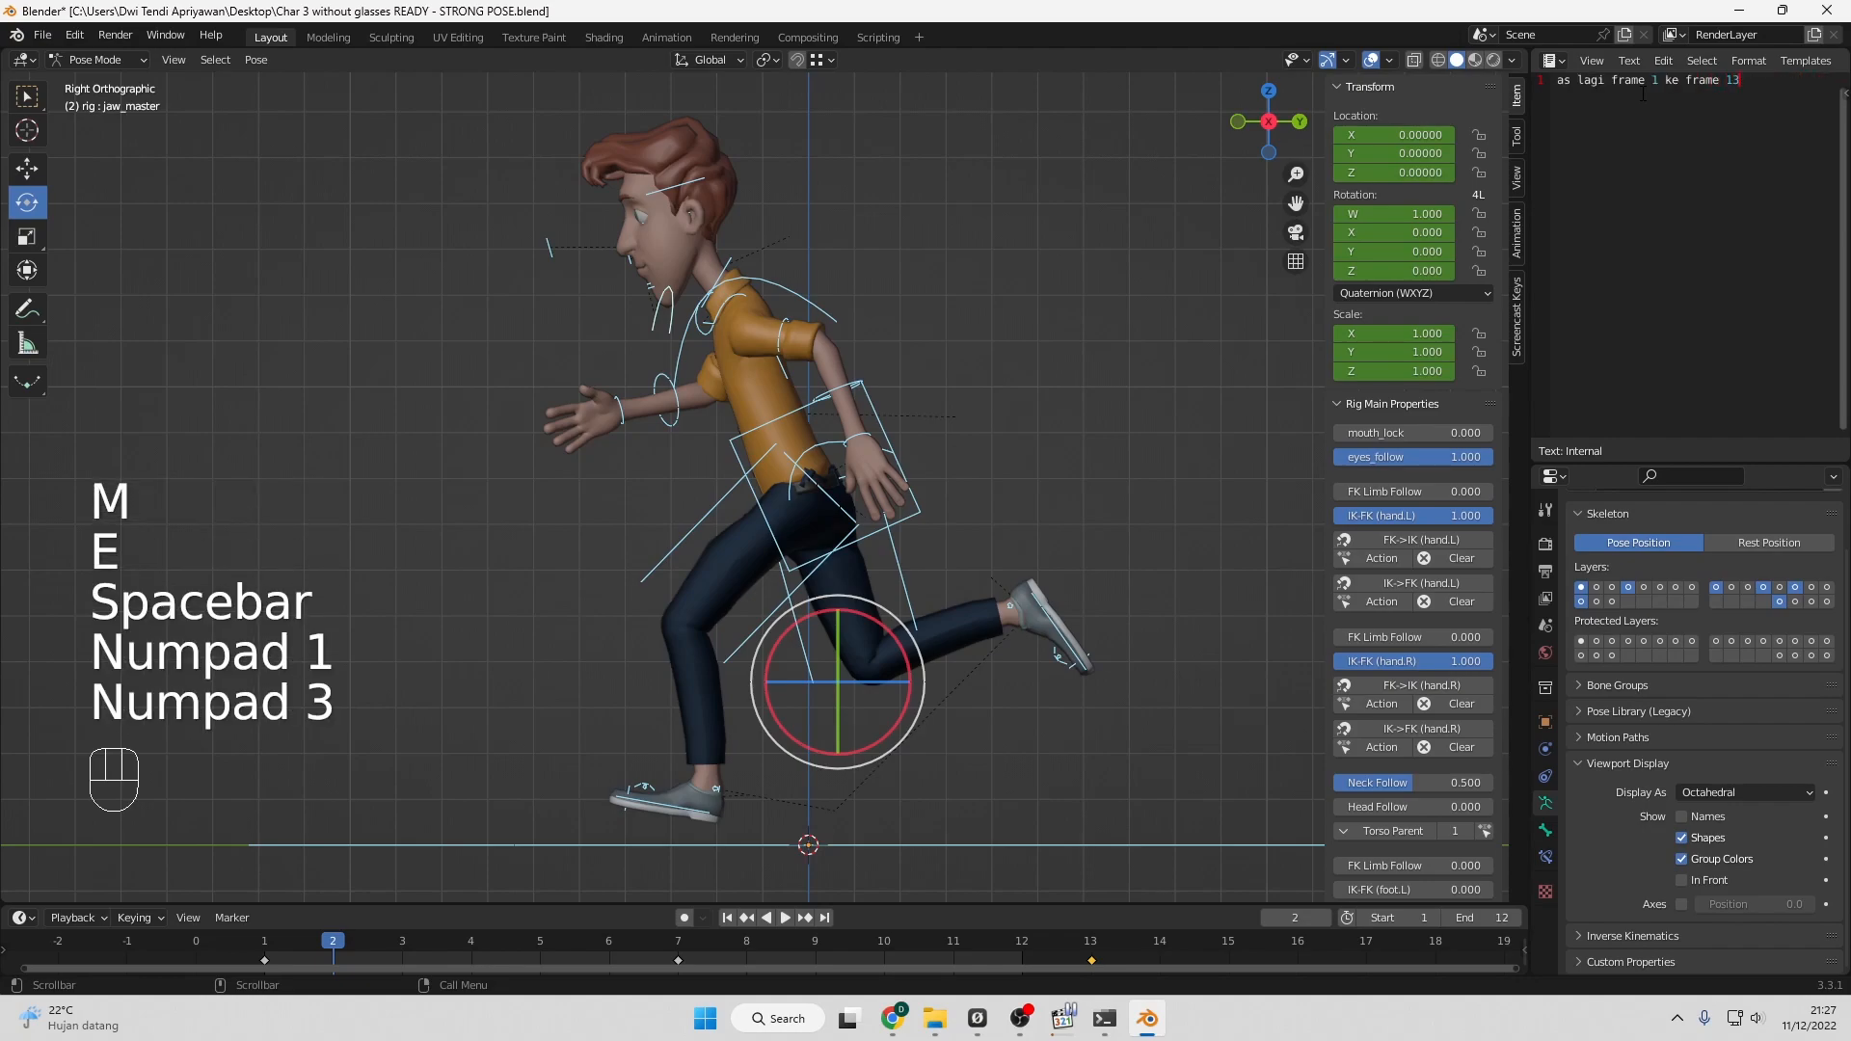
pyautogui.press('Return')
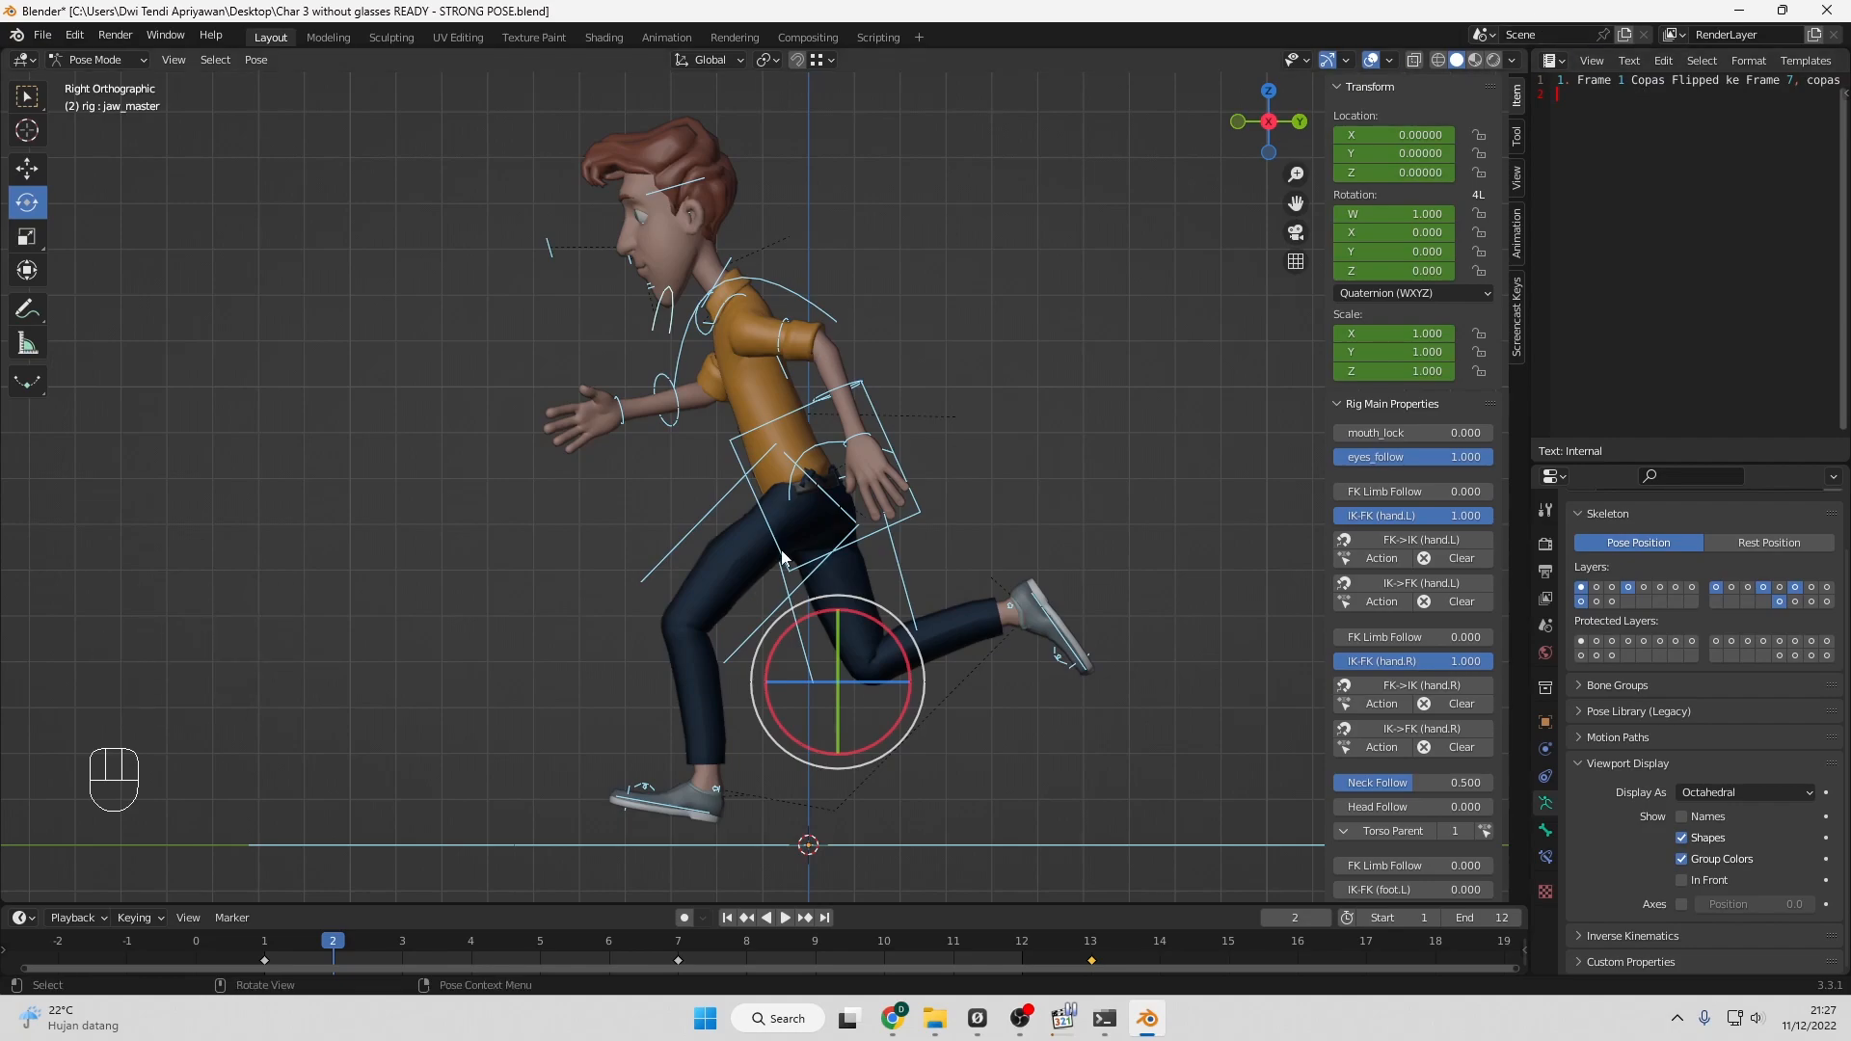
# At frame 4, rotate the left toe IK control in the right orthographic view to bend the toes, about W 0.905, X 0.426.
pyautogui.click(288, 941)
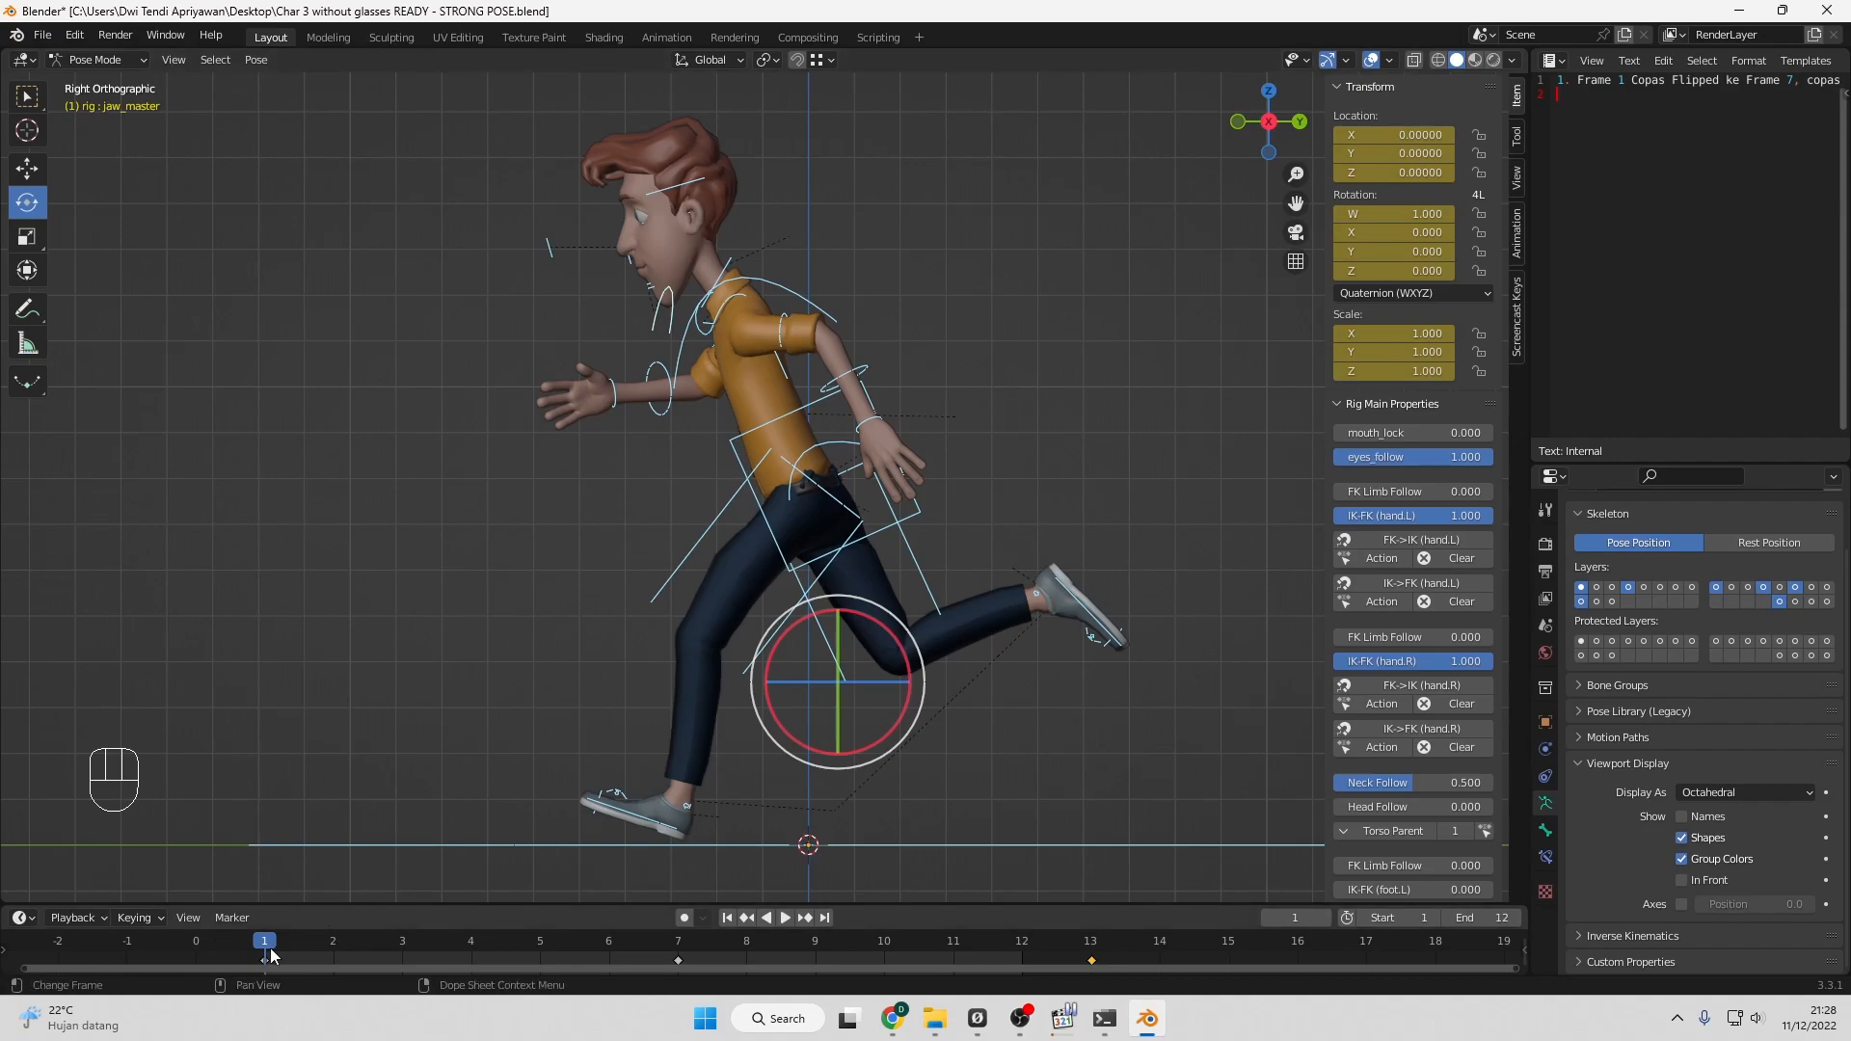
pyautogui.moveTo(271, 954); pyautogui.dragTo(465, 953)
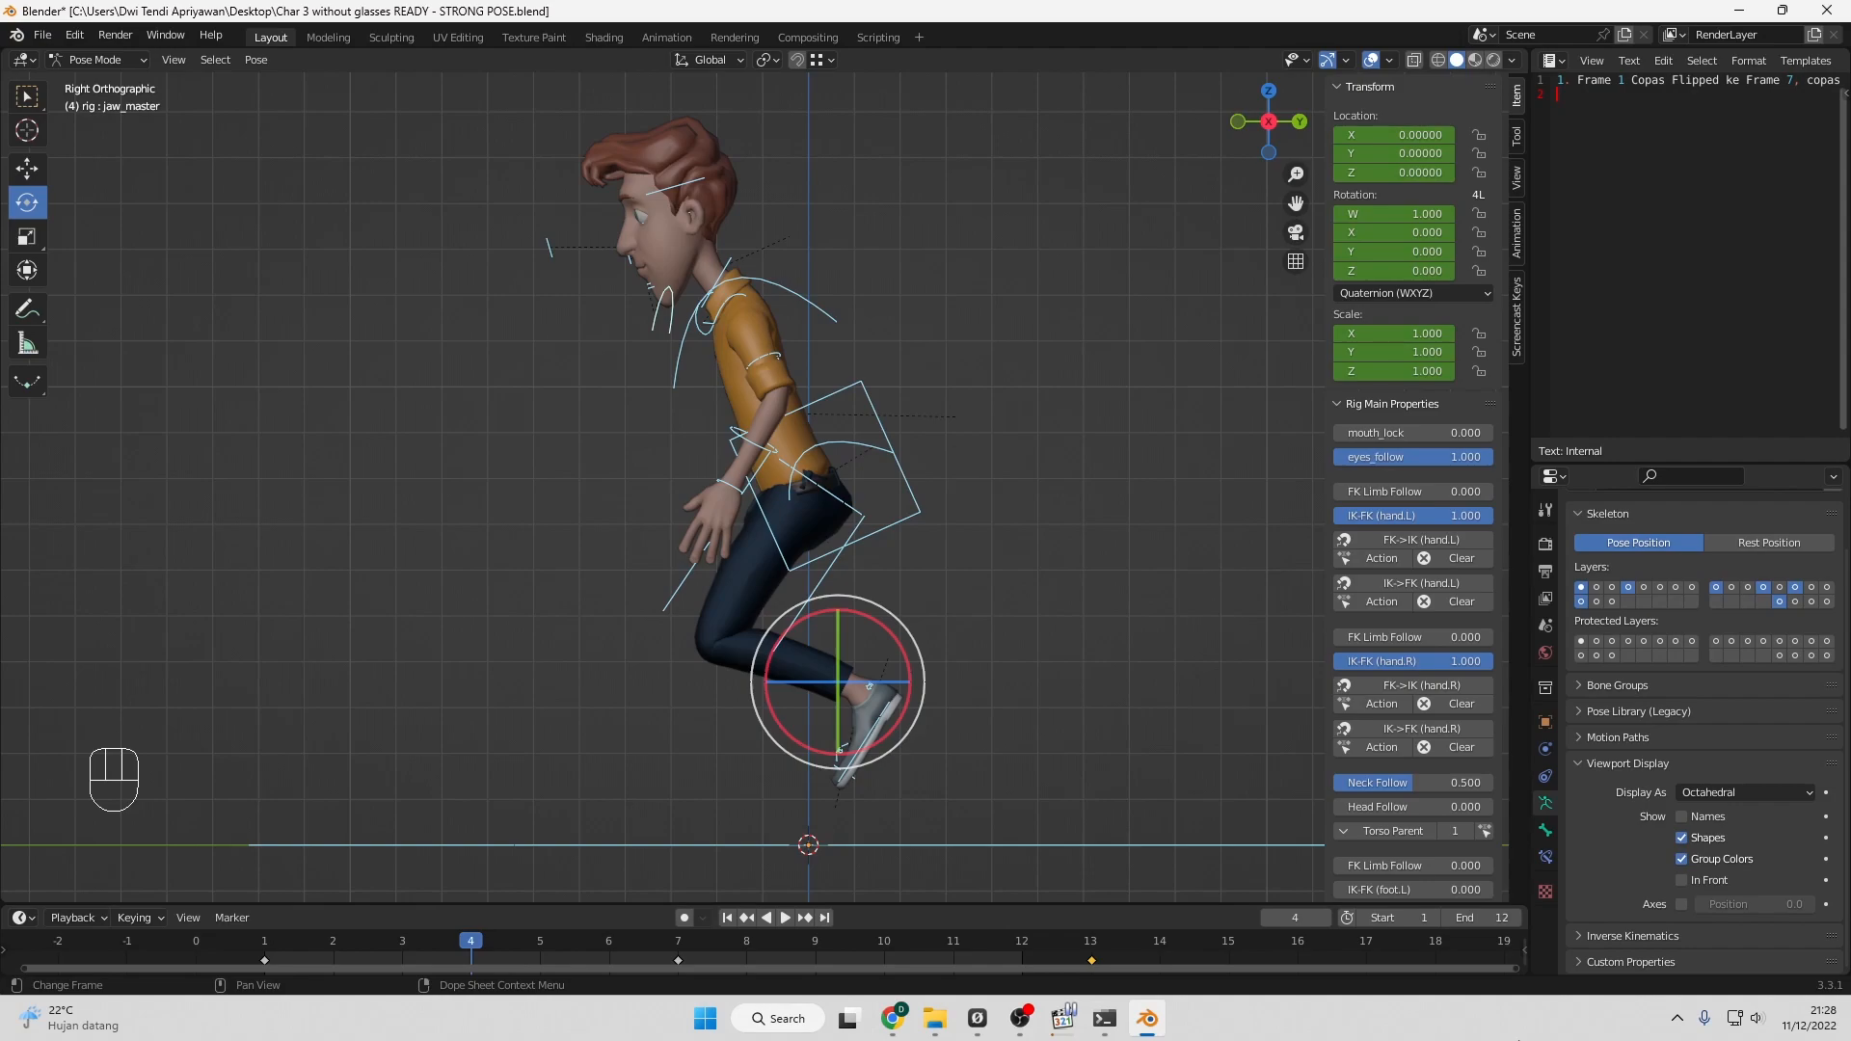
pyautogui.click(872, 725)
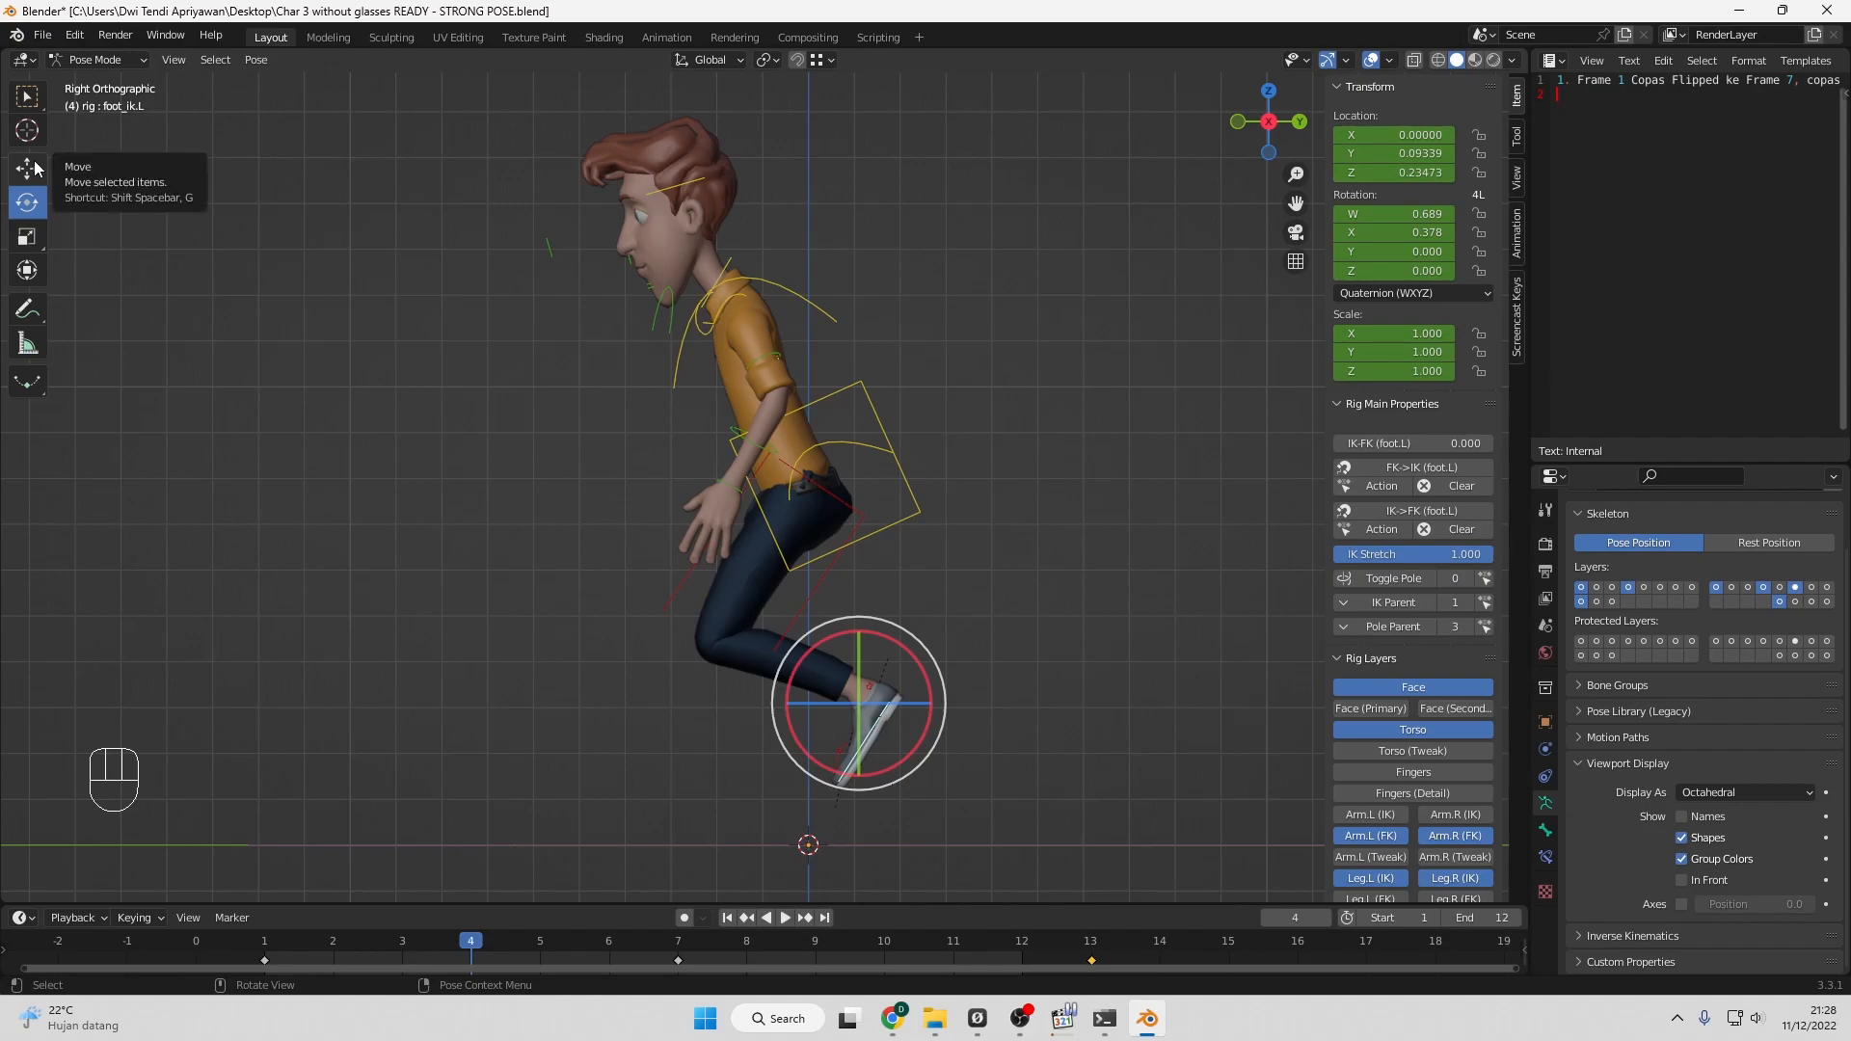
pyautogui.click(879, 808)
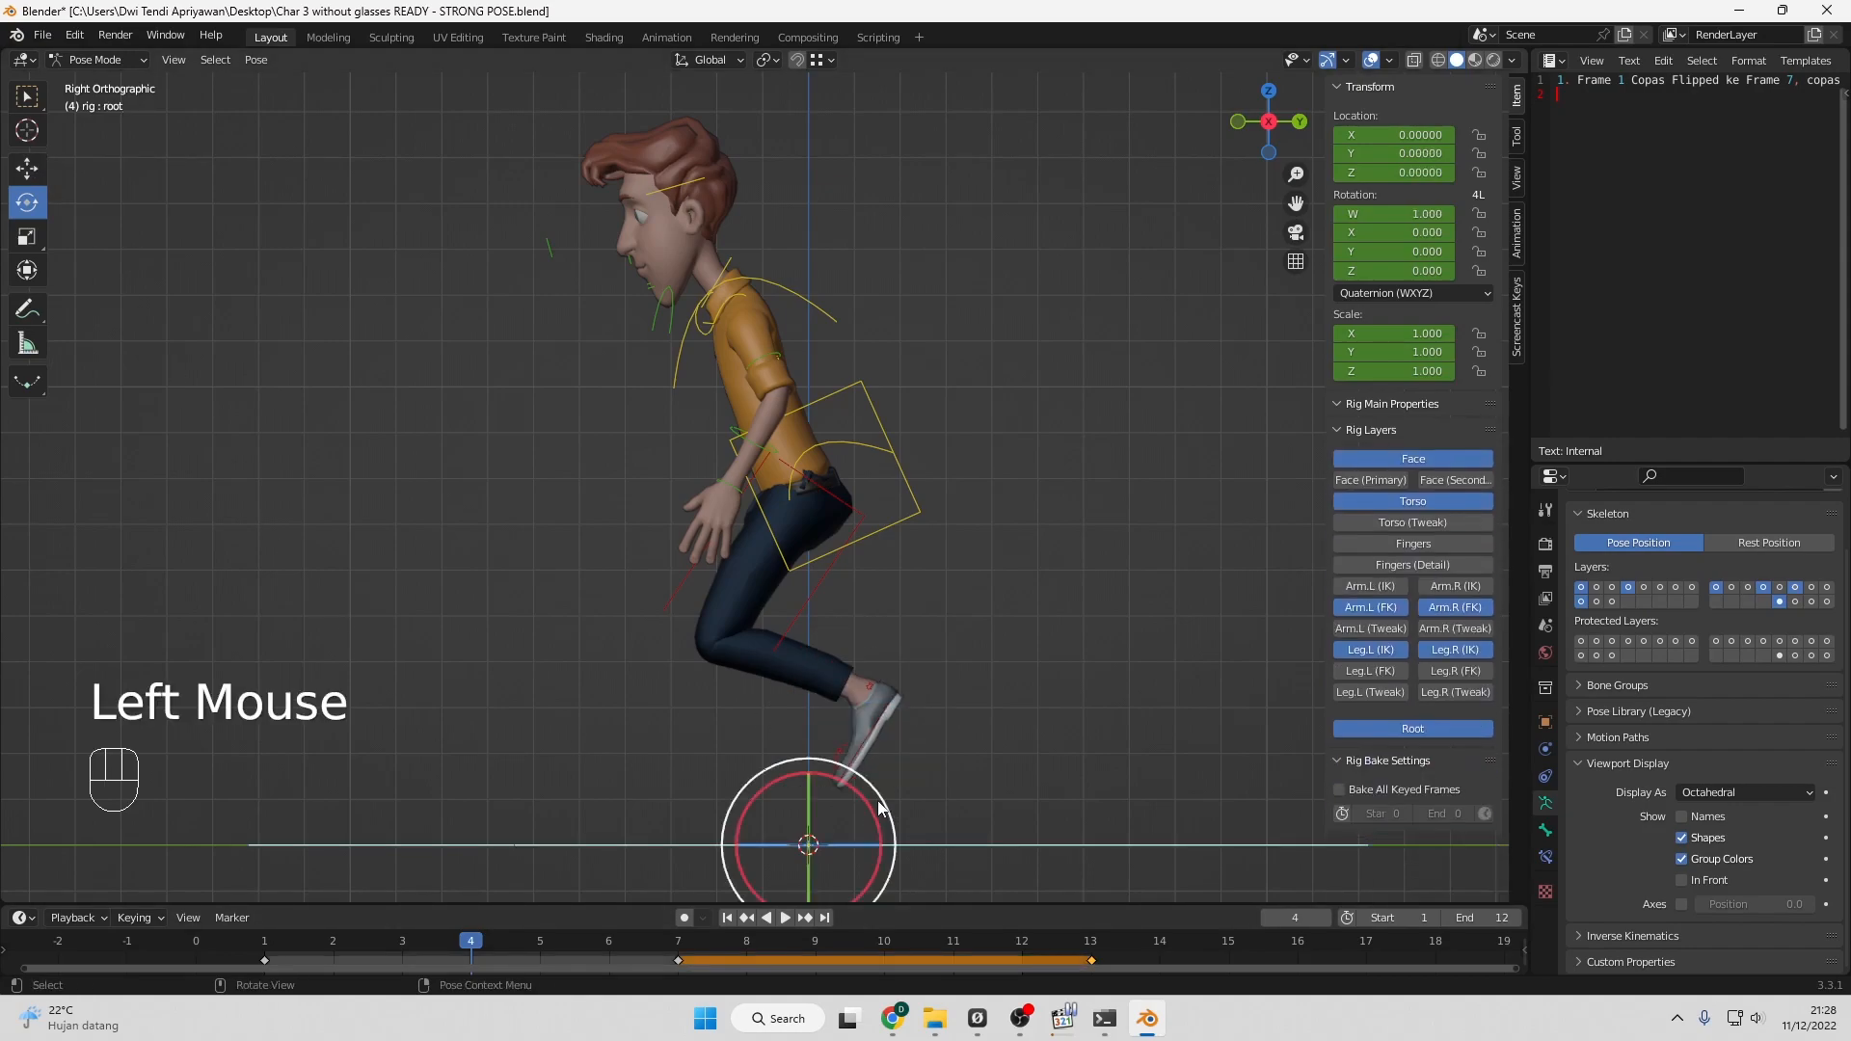
pyautogui.click(857, 750)
pyautogui.click(839, 771)
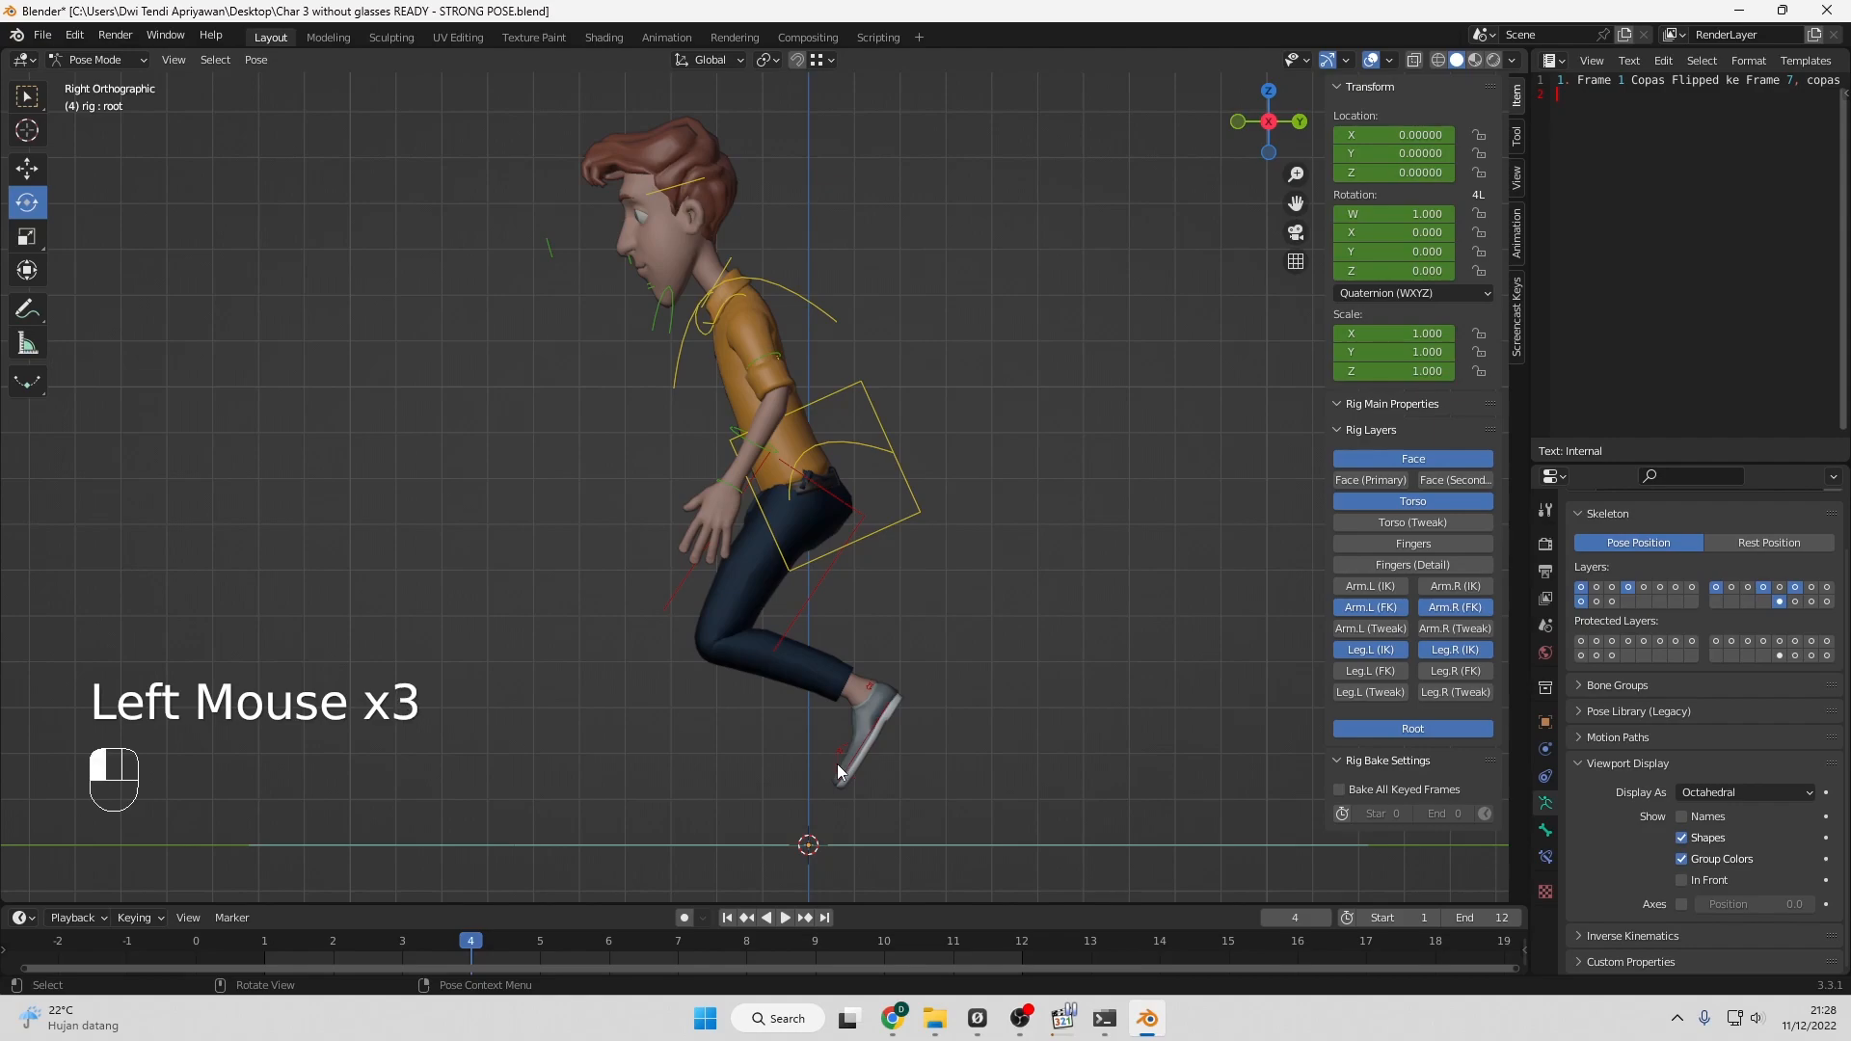
pyautogui.moveTo(970, 748); pyautogui.dragTo(1039, 756, button='middle')
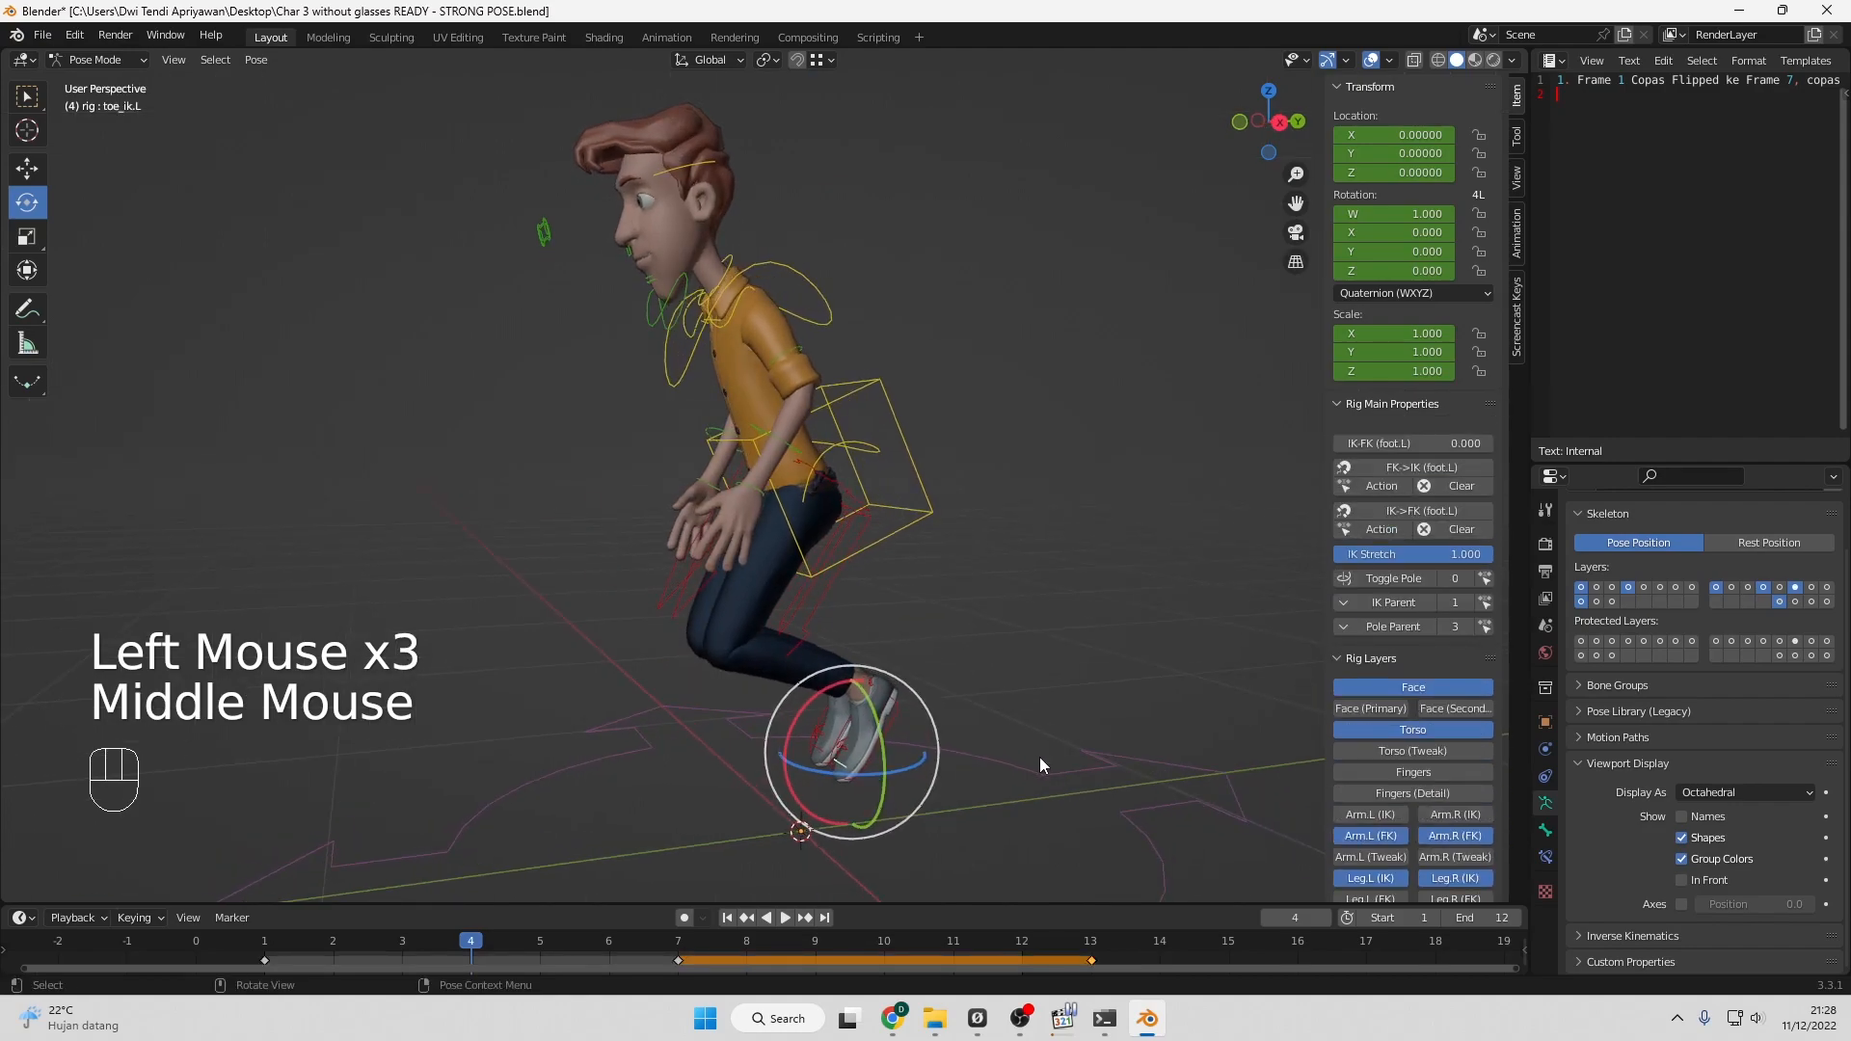
pyautogui.press('KP_3')
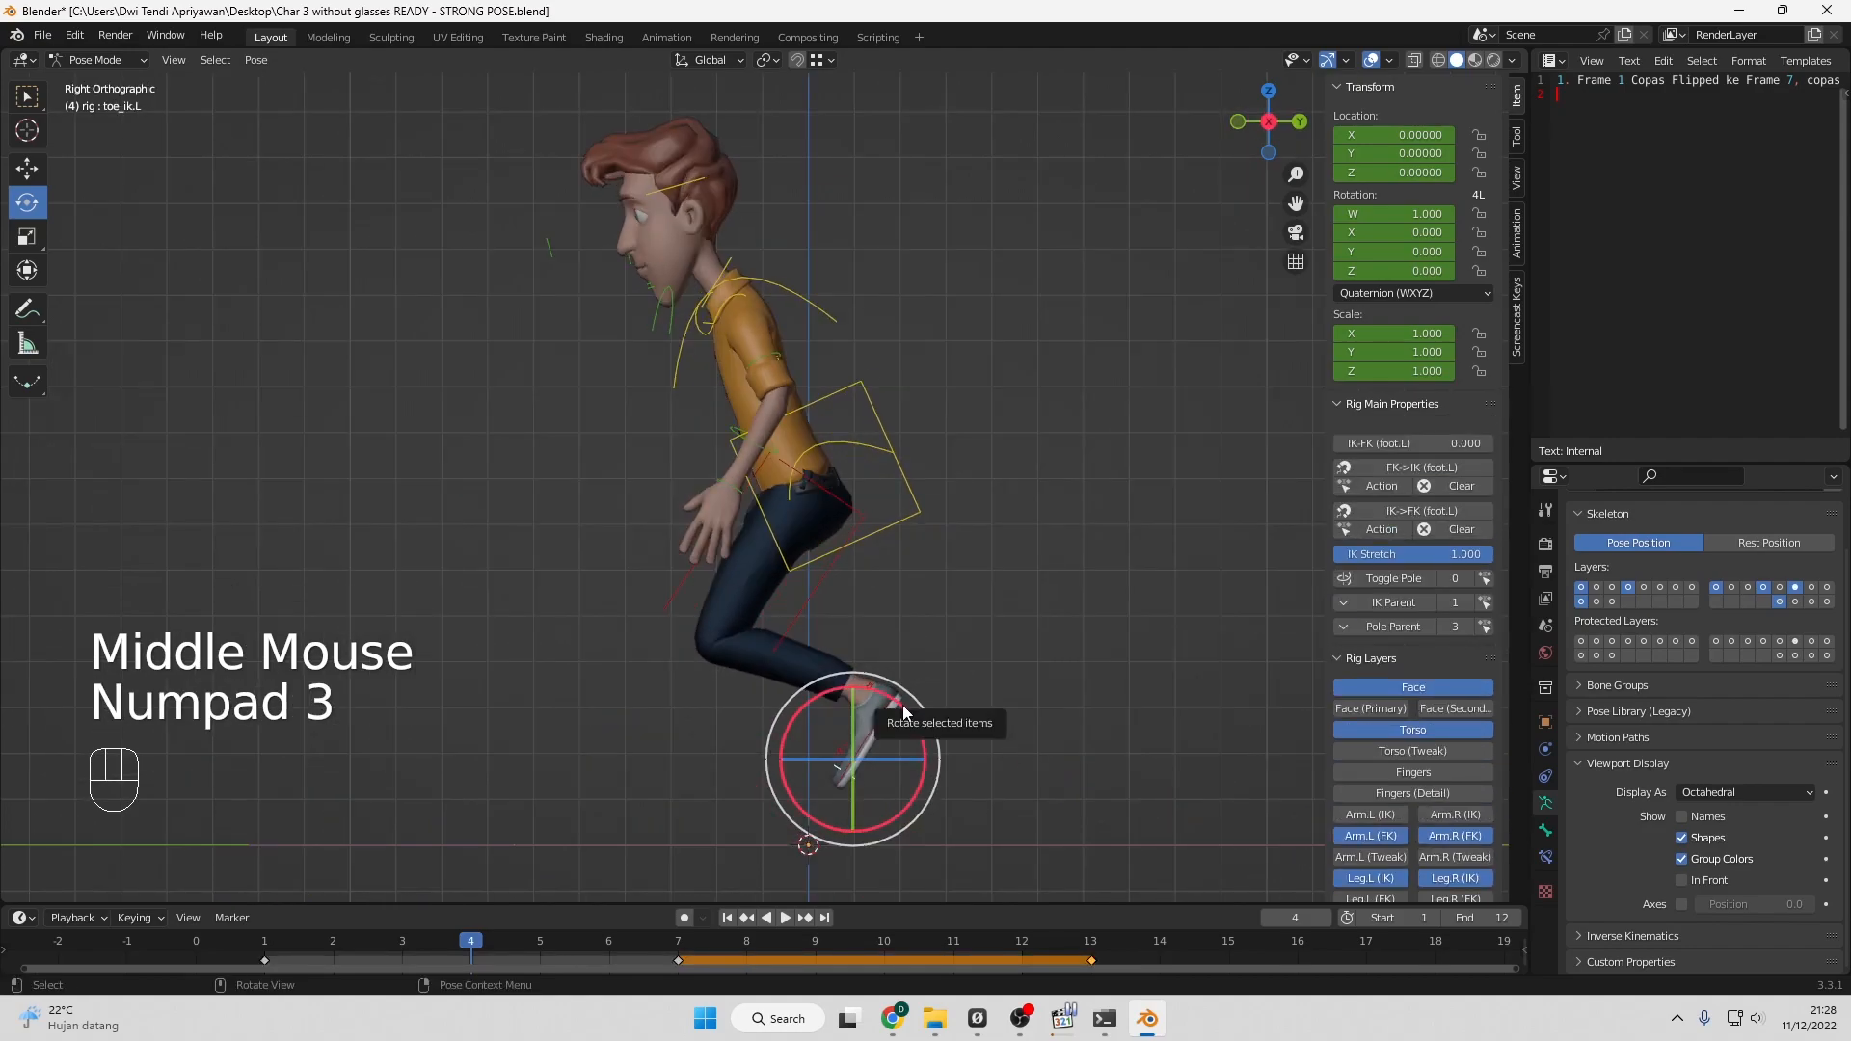
pyautogui.moveTo(904, 711); pyautogui.dragTo(926, 767)
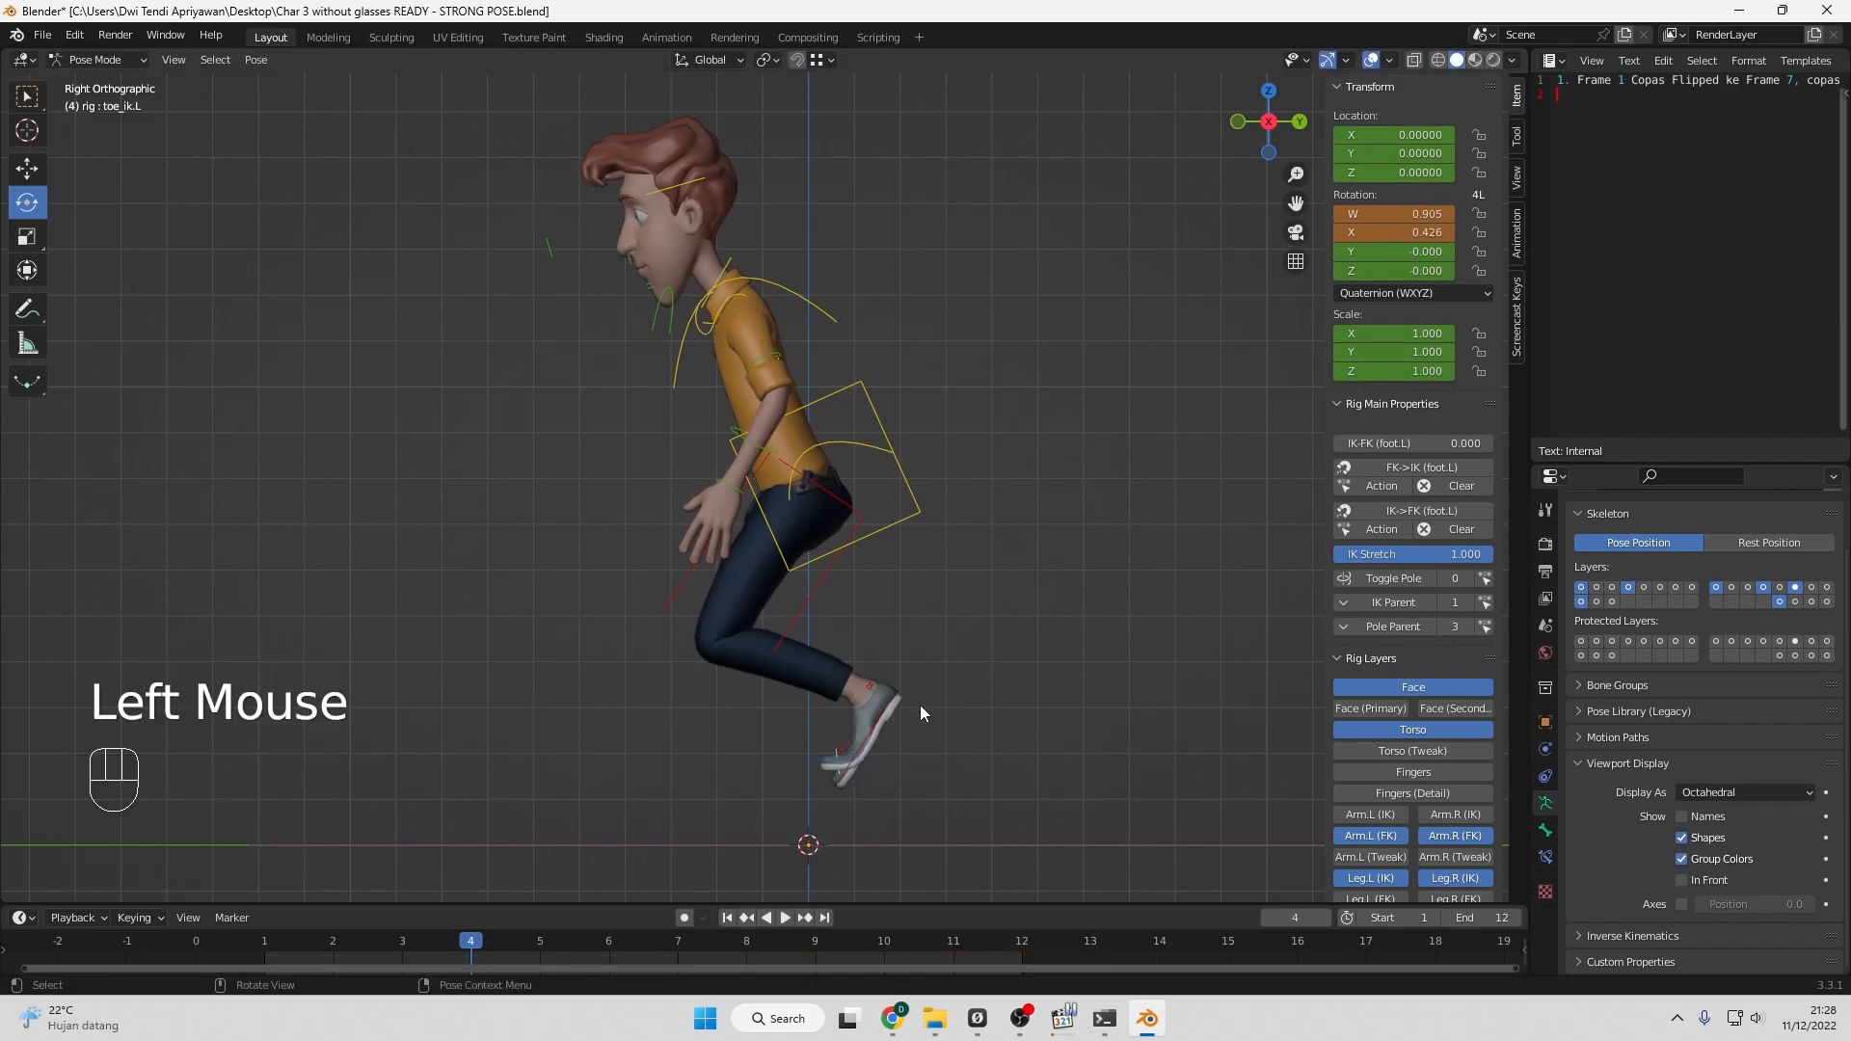
# Move the left foot IK control down about 0.164 m along global Z, bringing the foot to the ground.
pyautogui.click(870, 727)
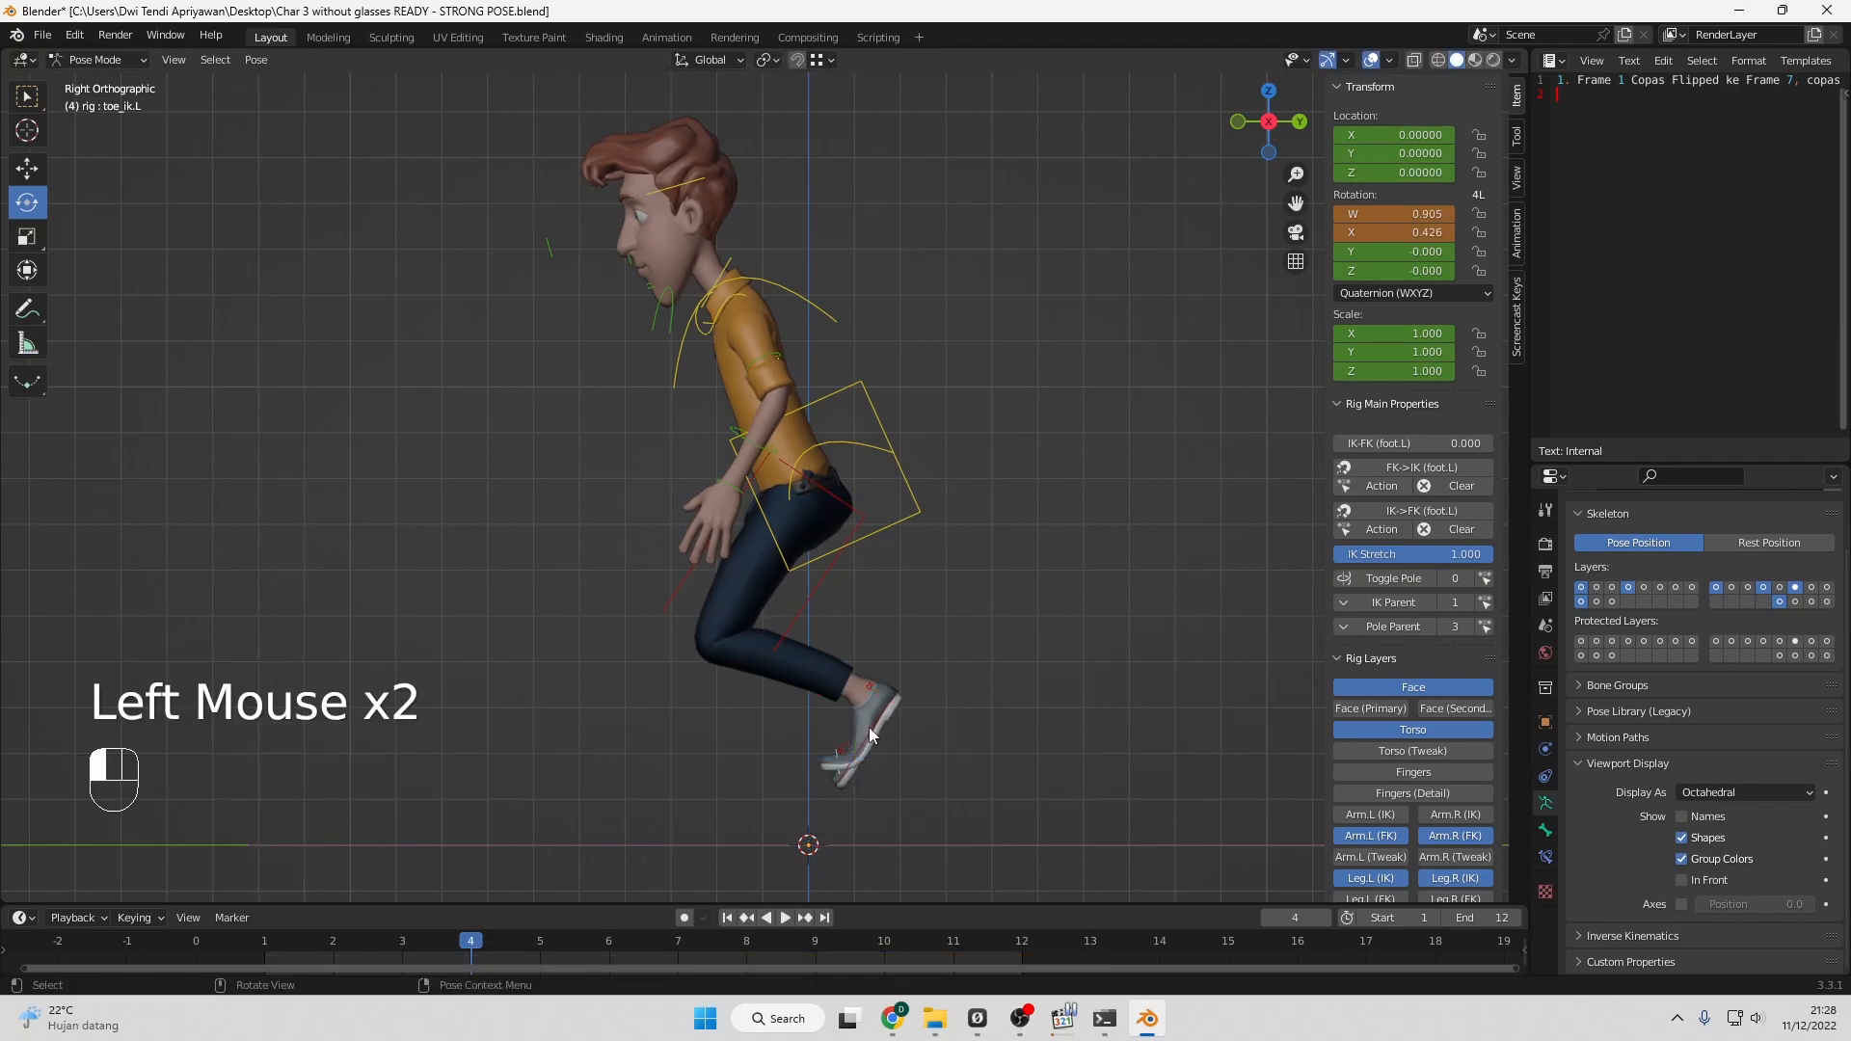
pyautogui.click(27, 169)
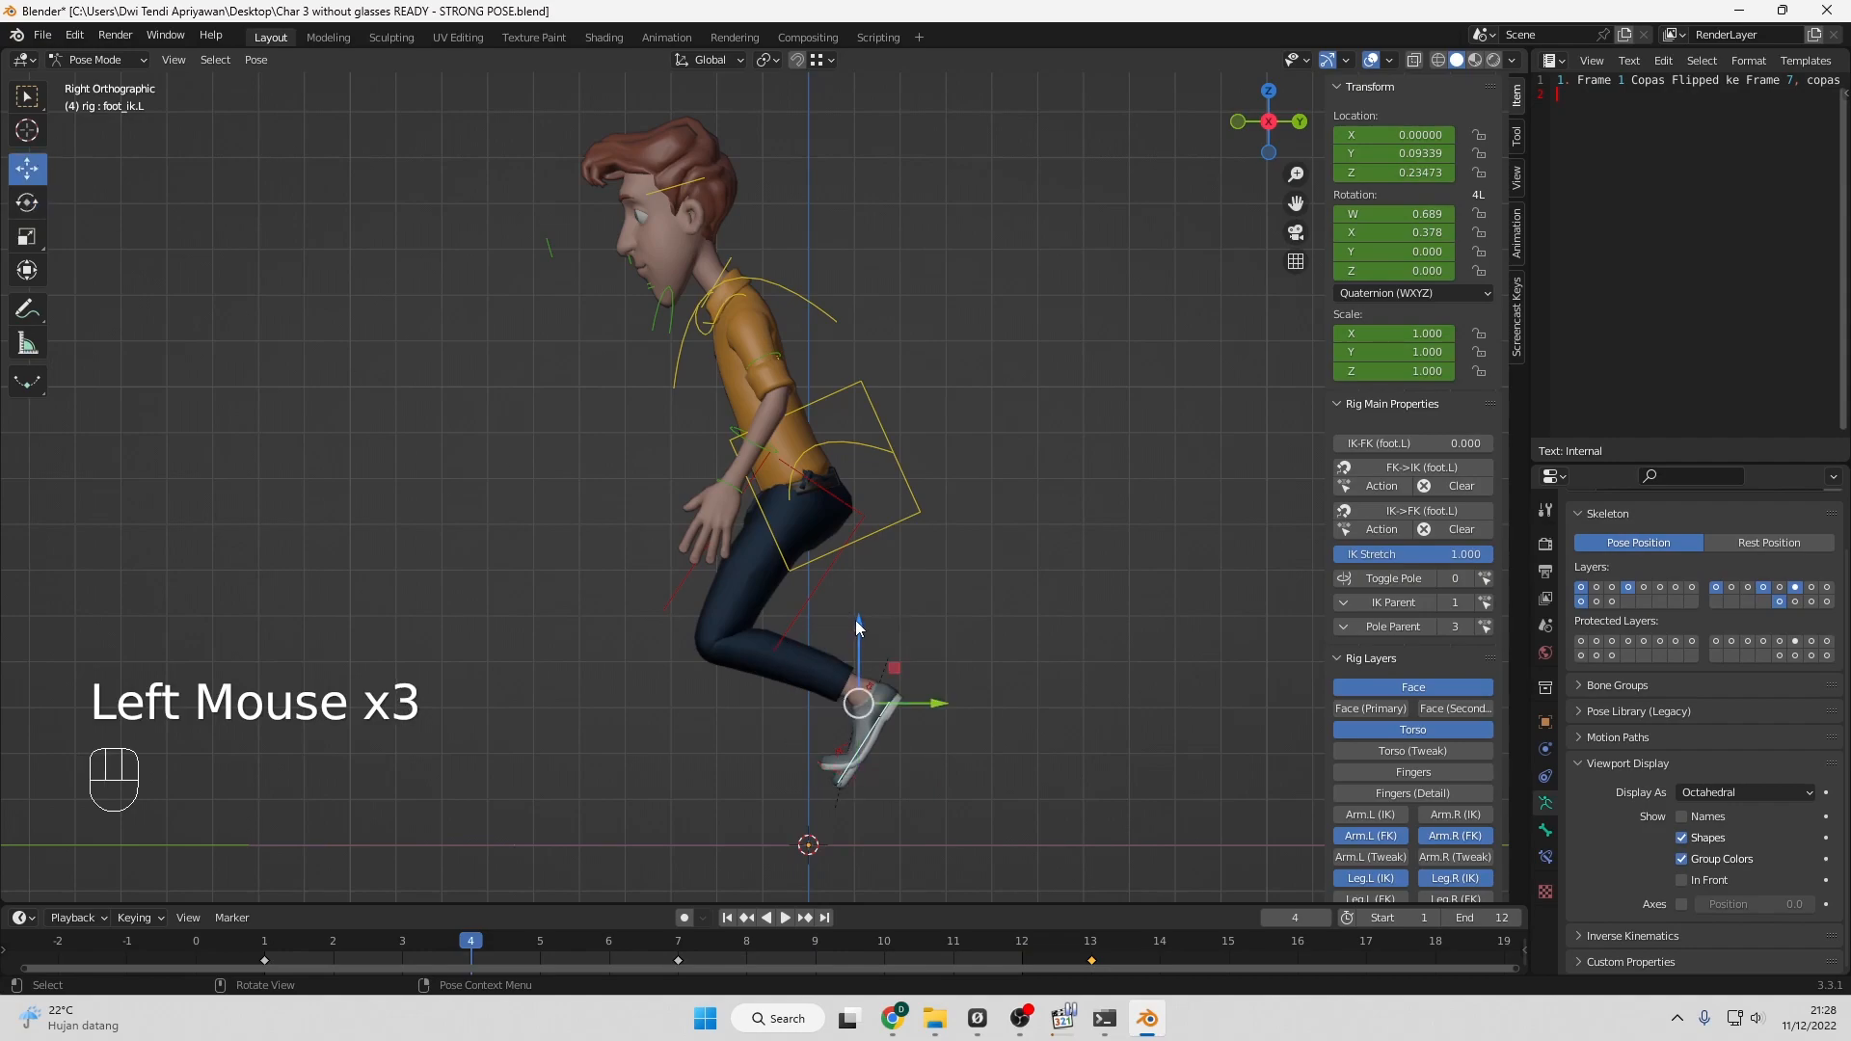
pyautogui.moveTo(857, 621); pyautogui.dragTo(878, 700)
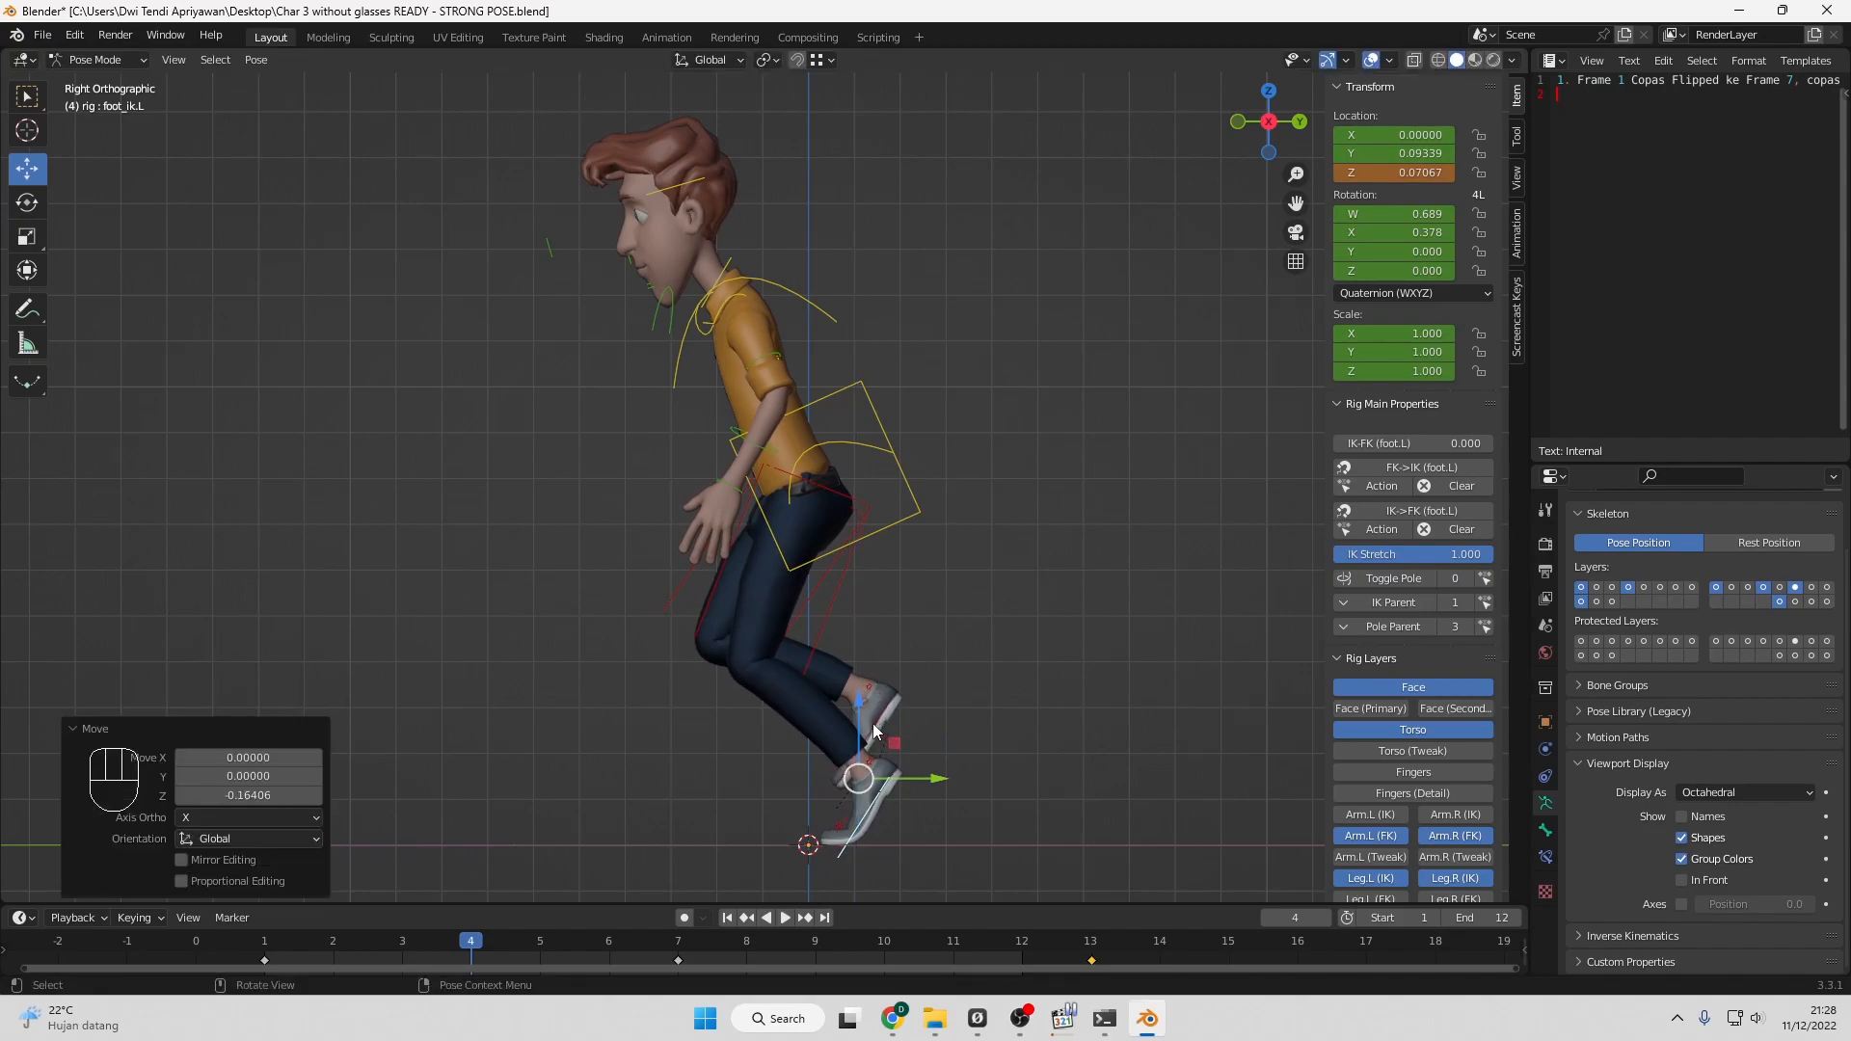
# Move the right foot IK control forward about 0.265 m along the negative global Y axis.
pyautogui.click(875, 729)
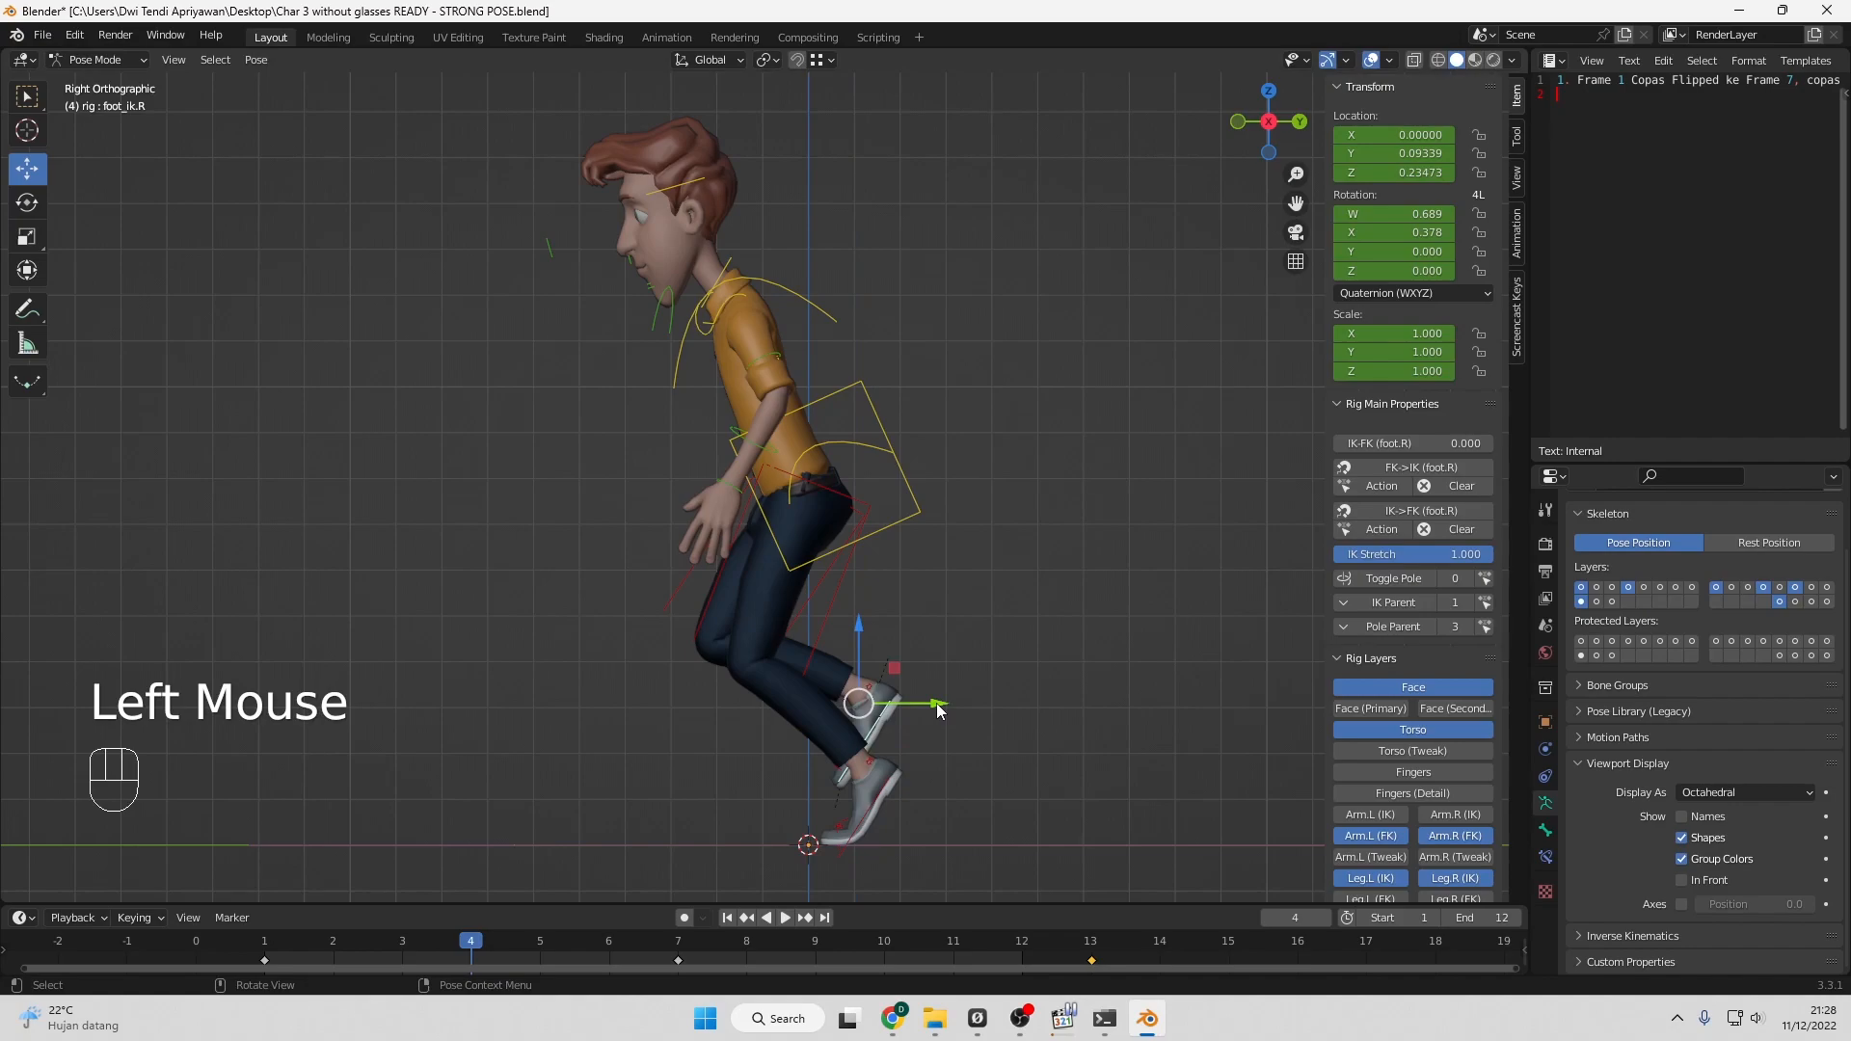
pyautogui.moveTo(938, 712); pyautogui.dragTo(810, 749)
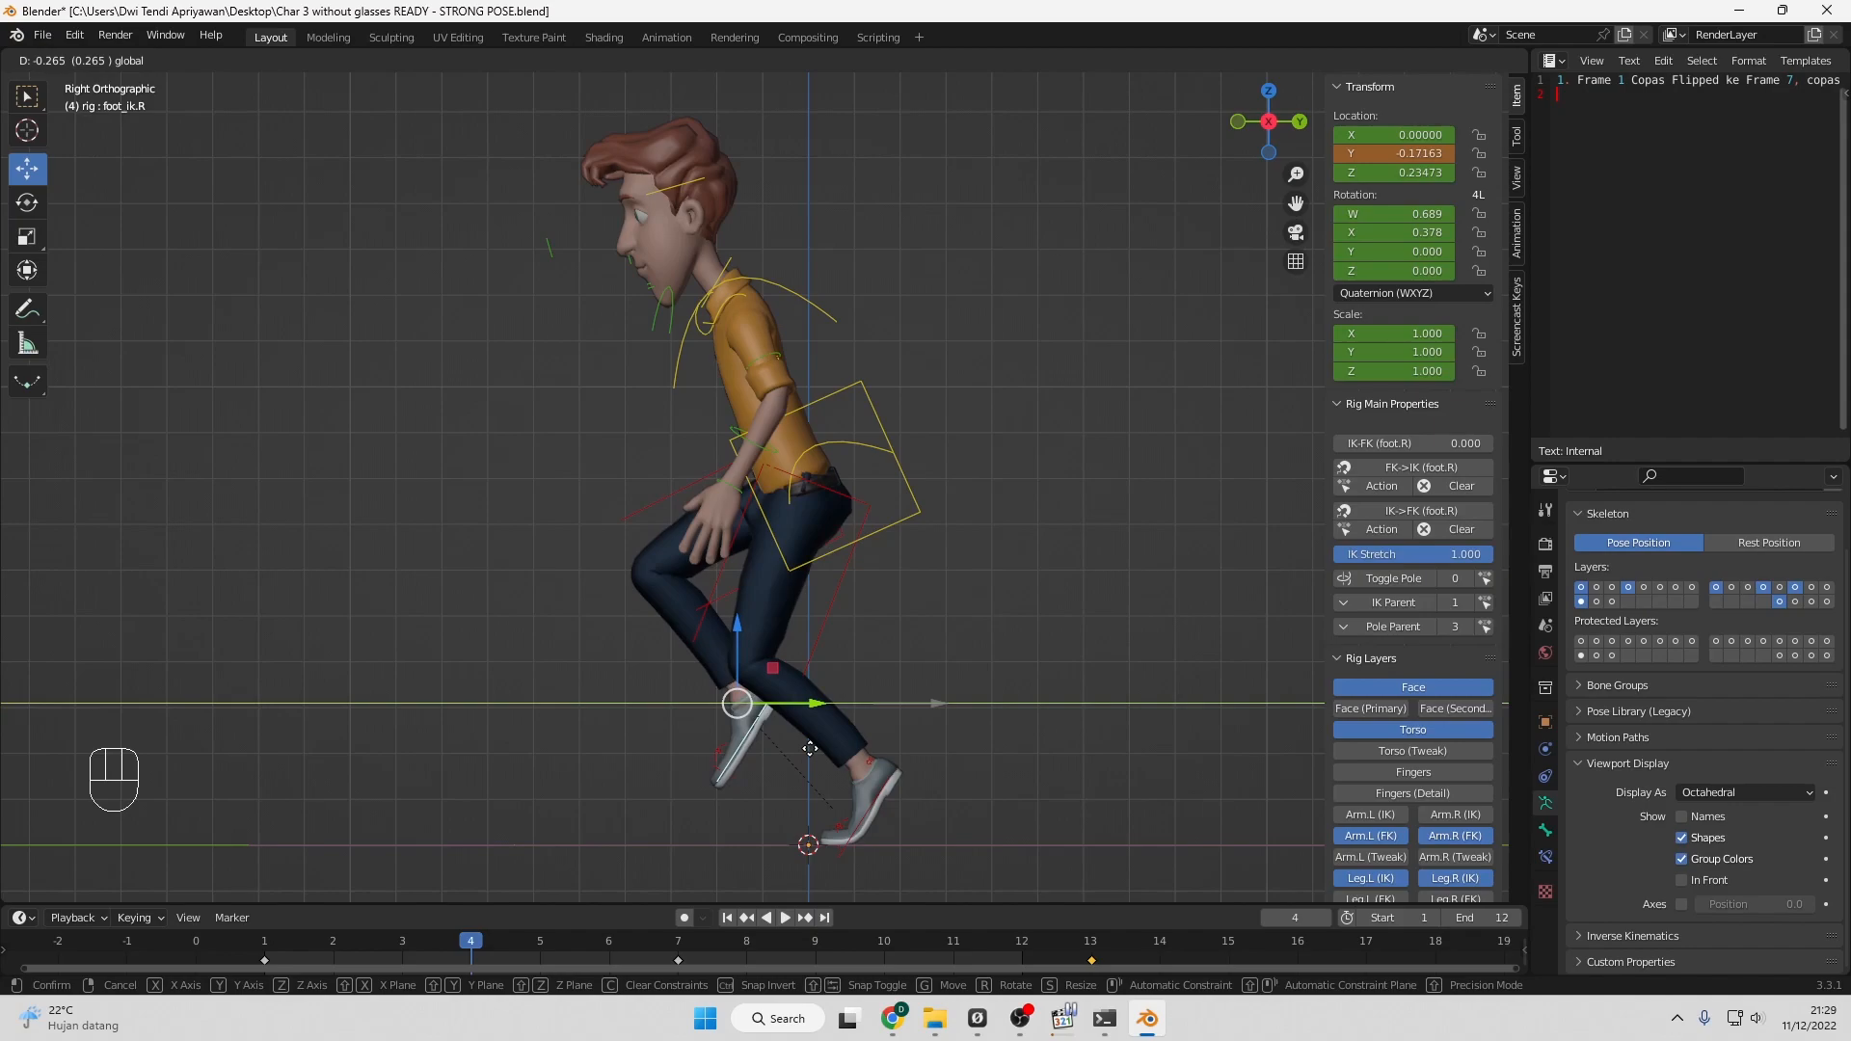
pyautogui.moveTo(810, 749); pyautogui.dragTo(810, 749)
# Rotate the right toe IK control about 27.2° around the global X axis.
pyautogui.click(719, 769)
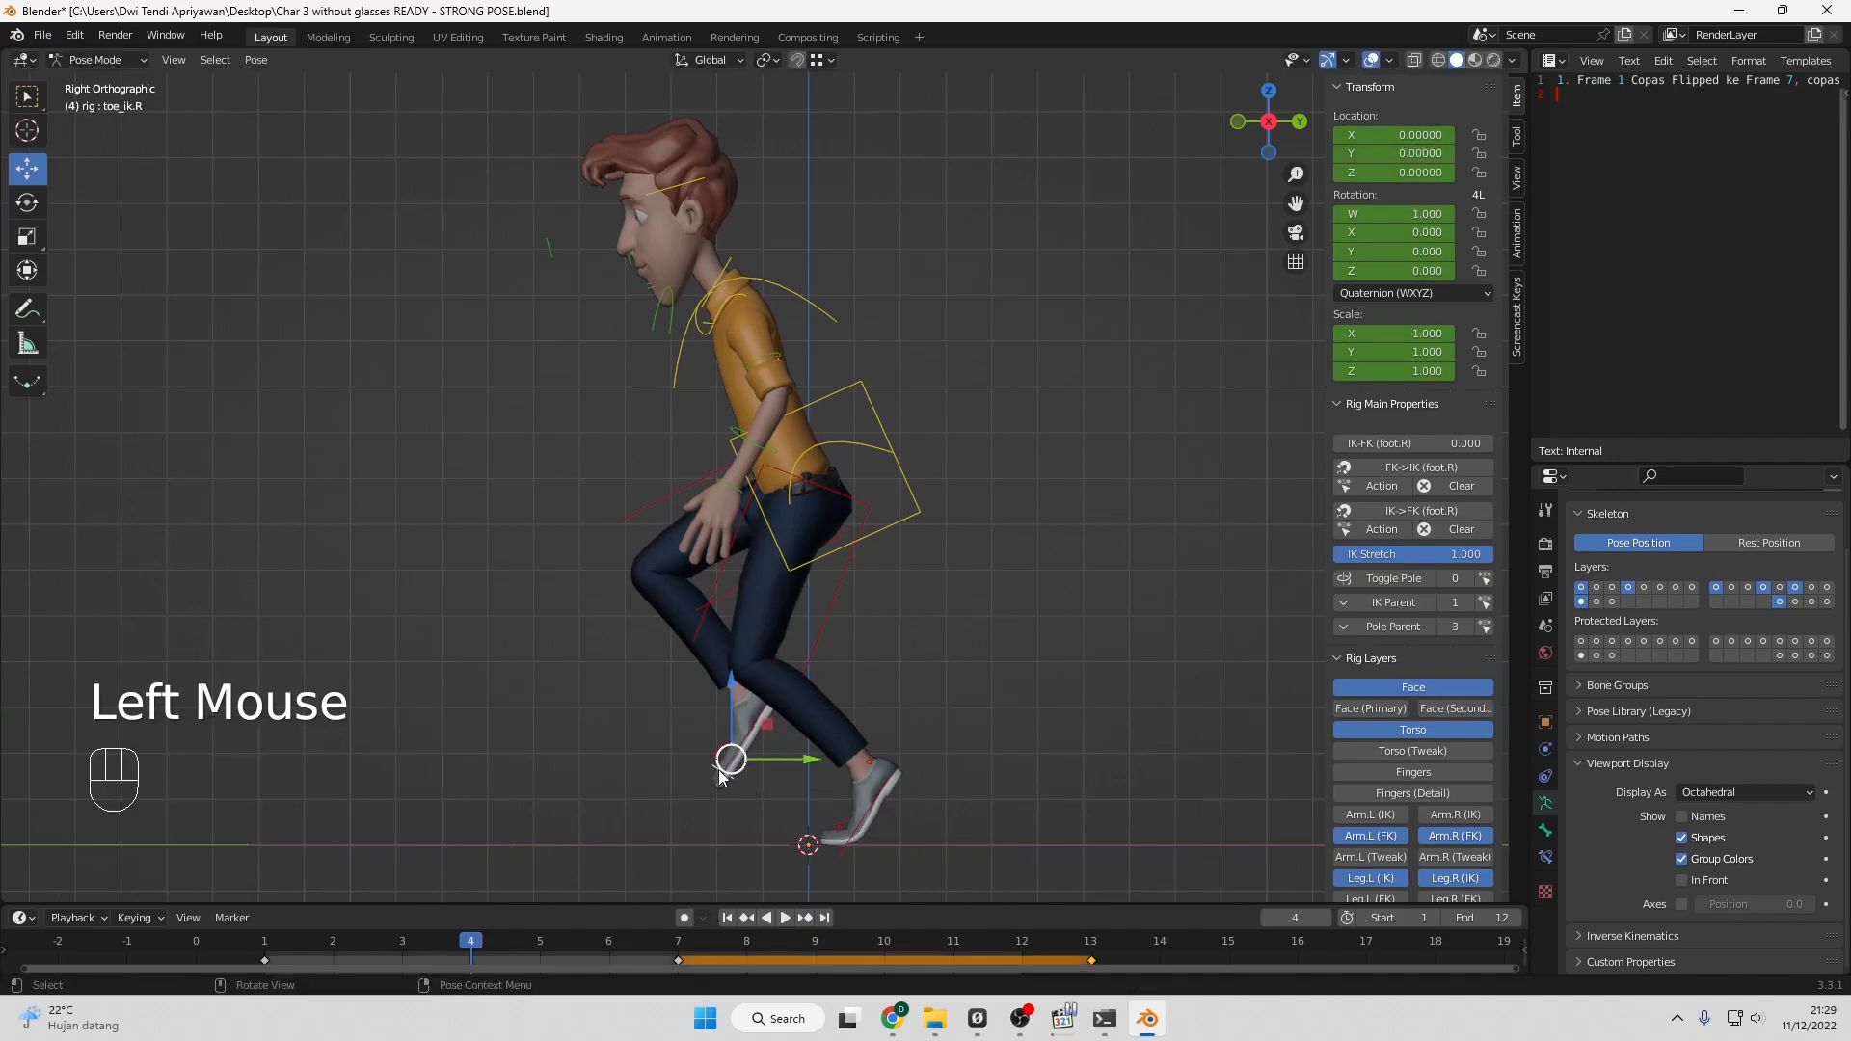
pyautogui.click(27, 203)
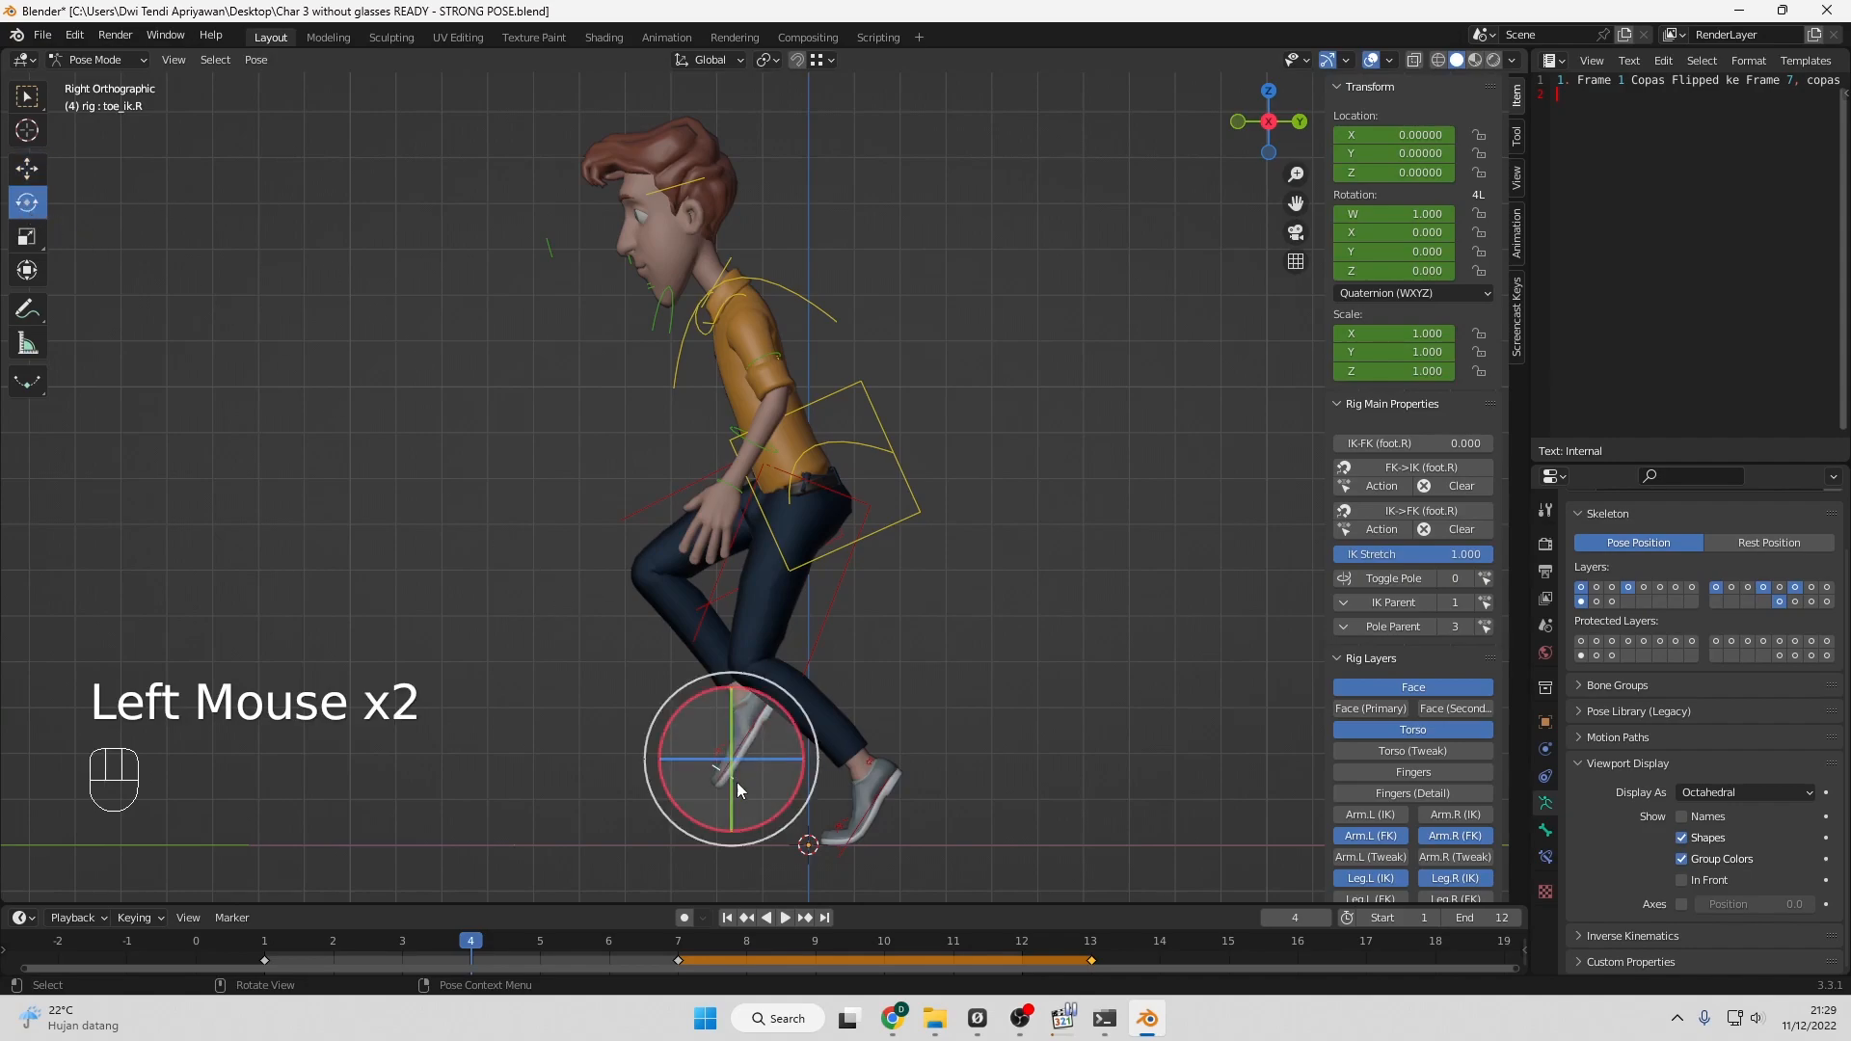
pyautogui.moveTo(686, 698); pyautogui.dragTo(692, 739)
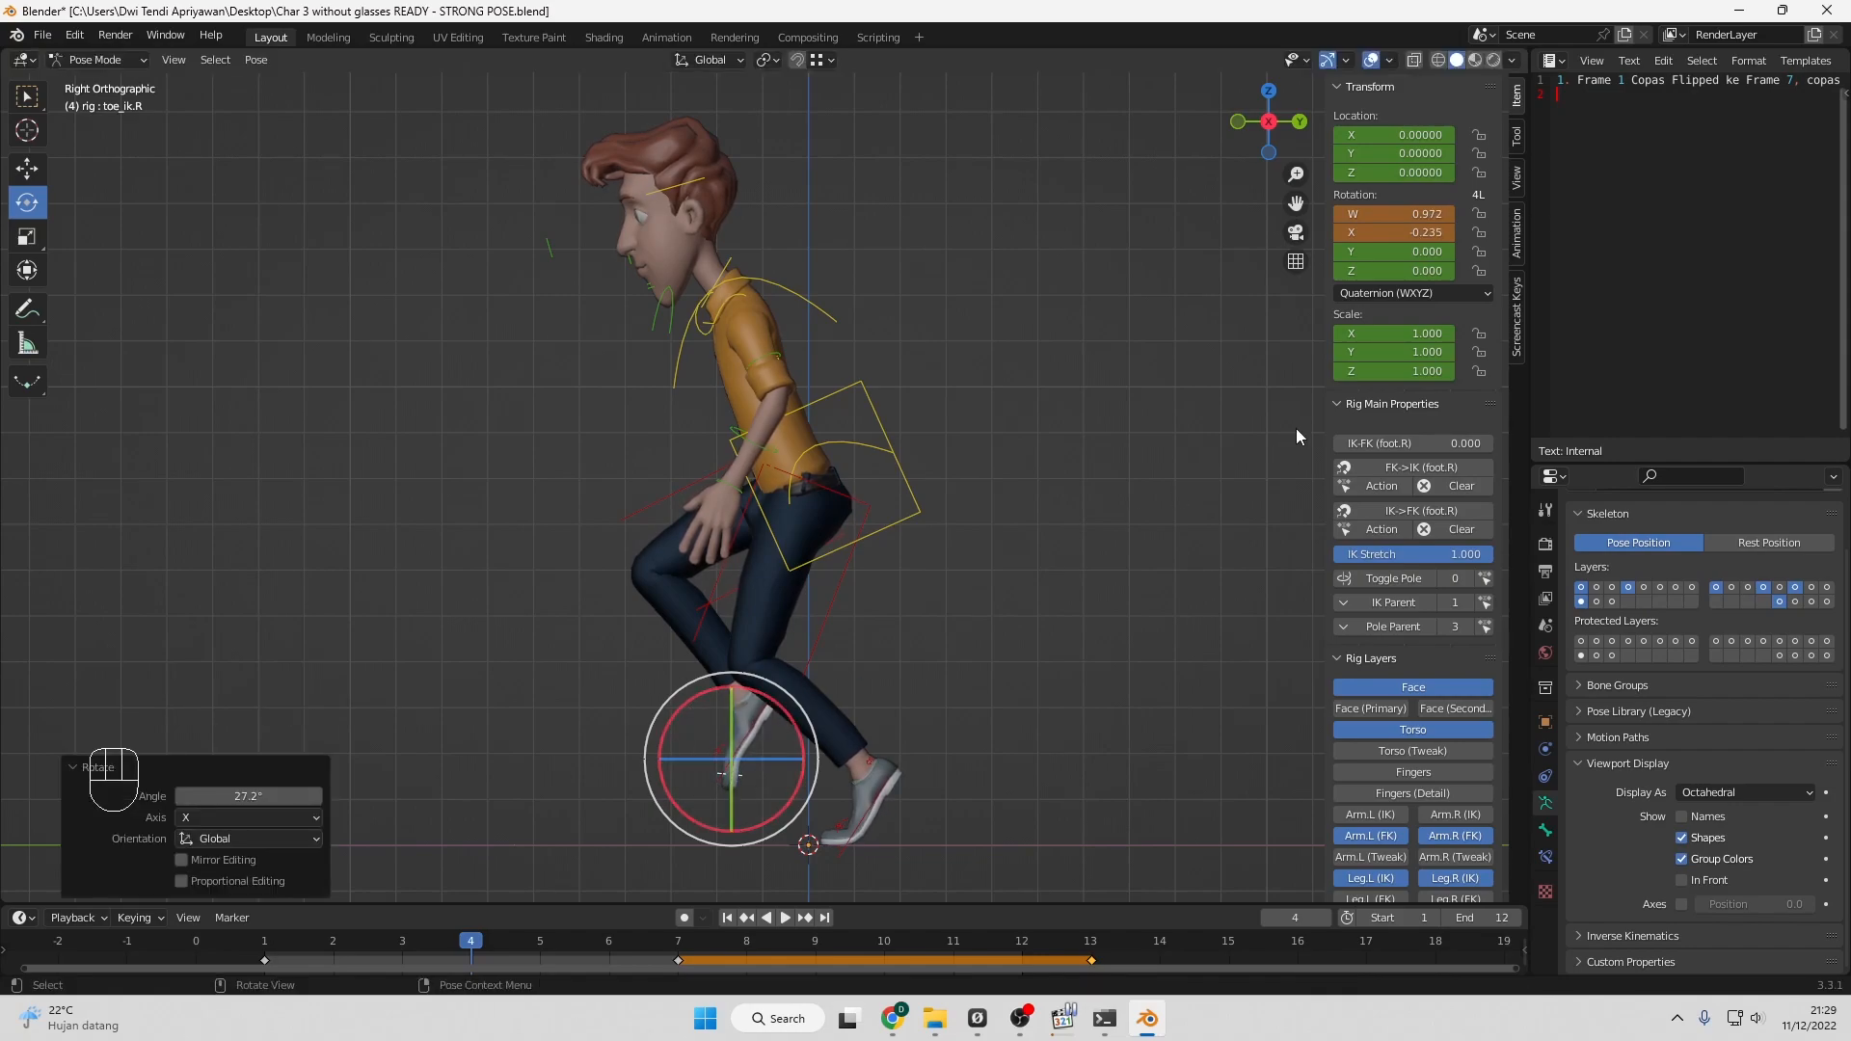
# Rotate the left upper arm FK control backward around the global X axis, to about W 0.782, X -0.139.
pyautogui.click(767, 354)
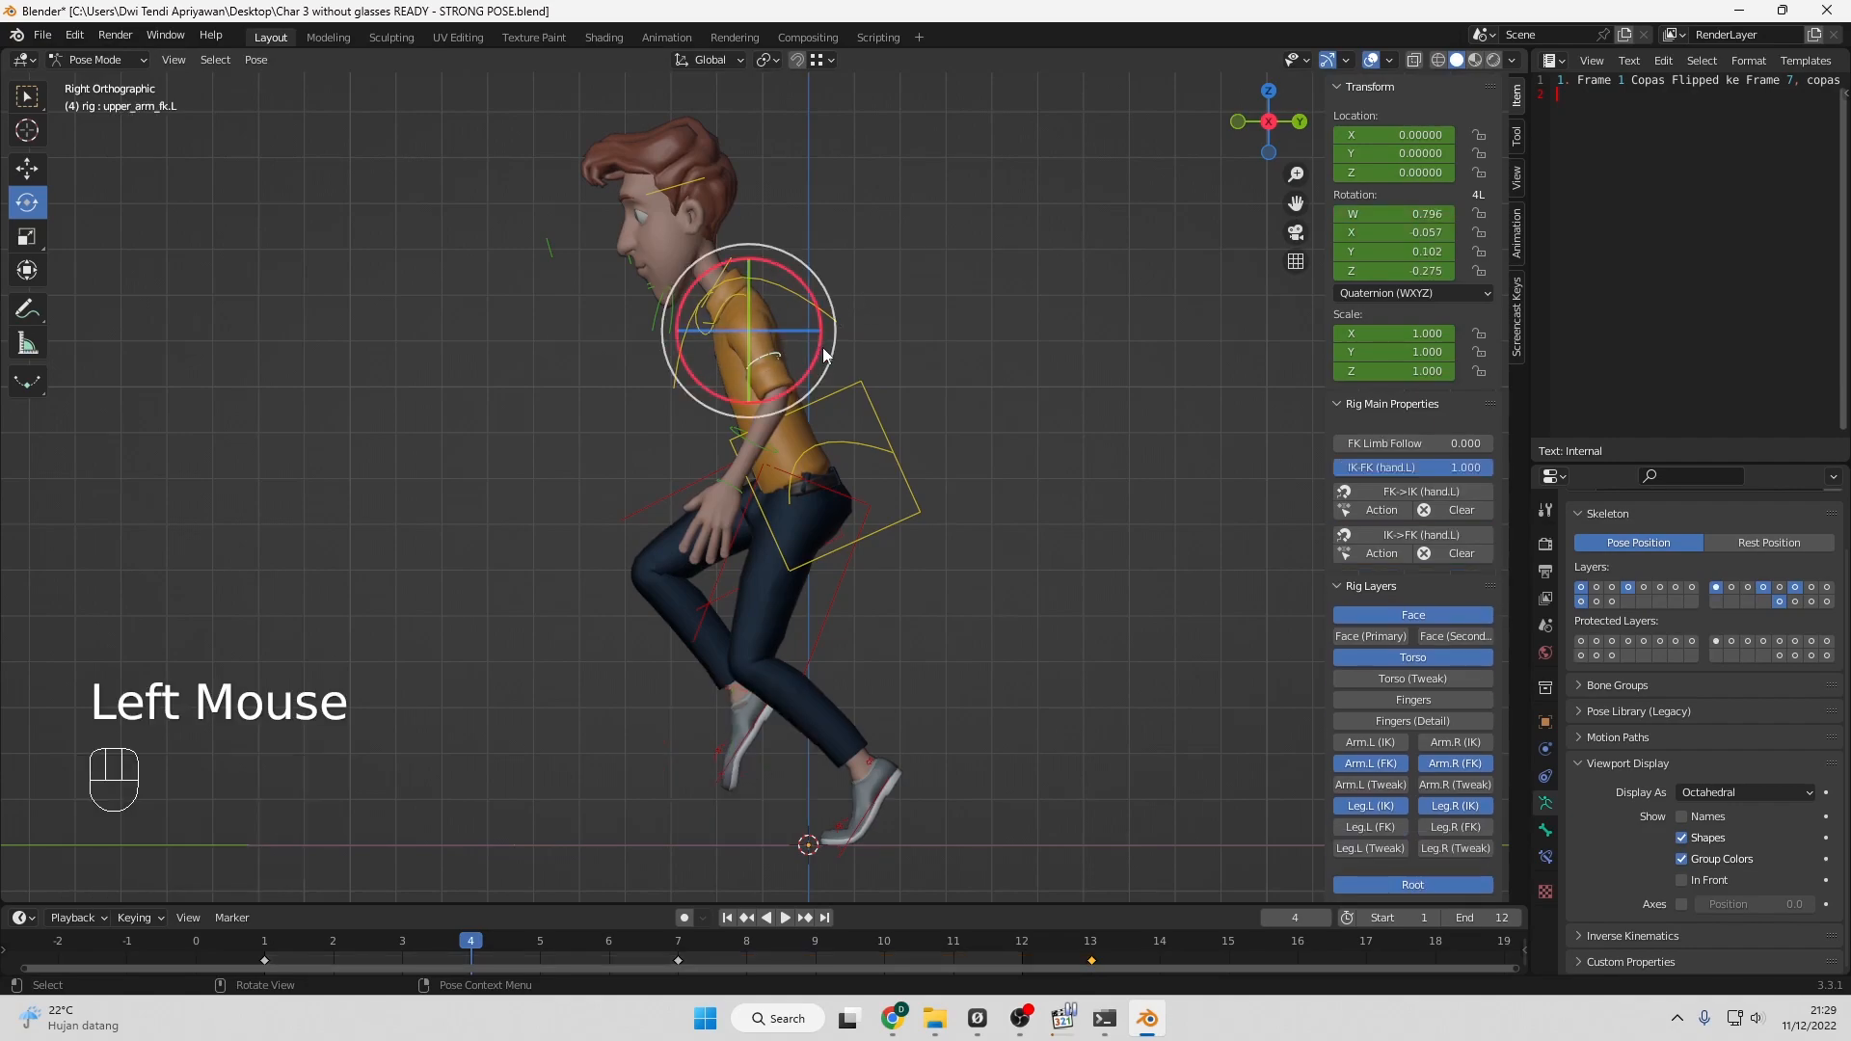
pyautogui.click(817, 349)
pyautogui.moveTo(817, 350); pyautogui.dragTo(919, 329)
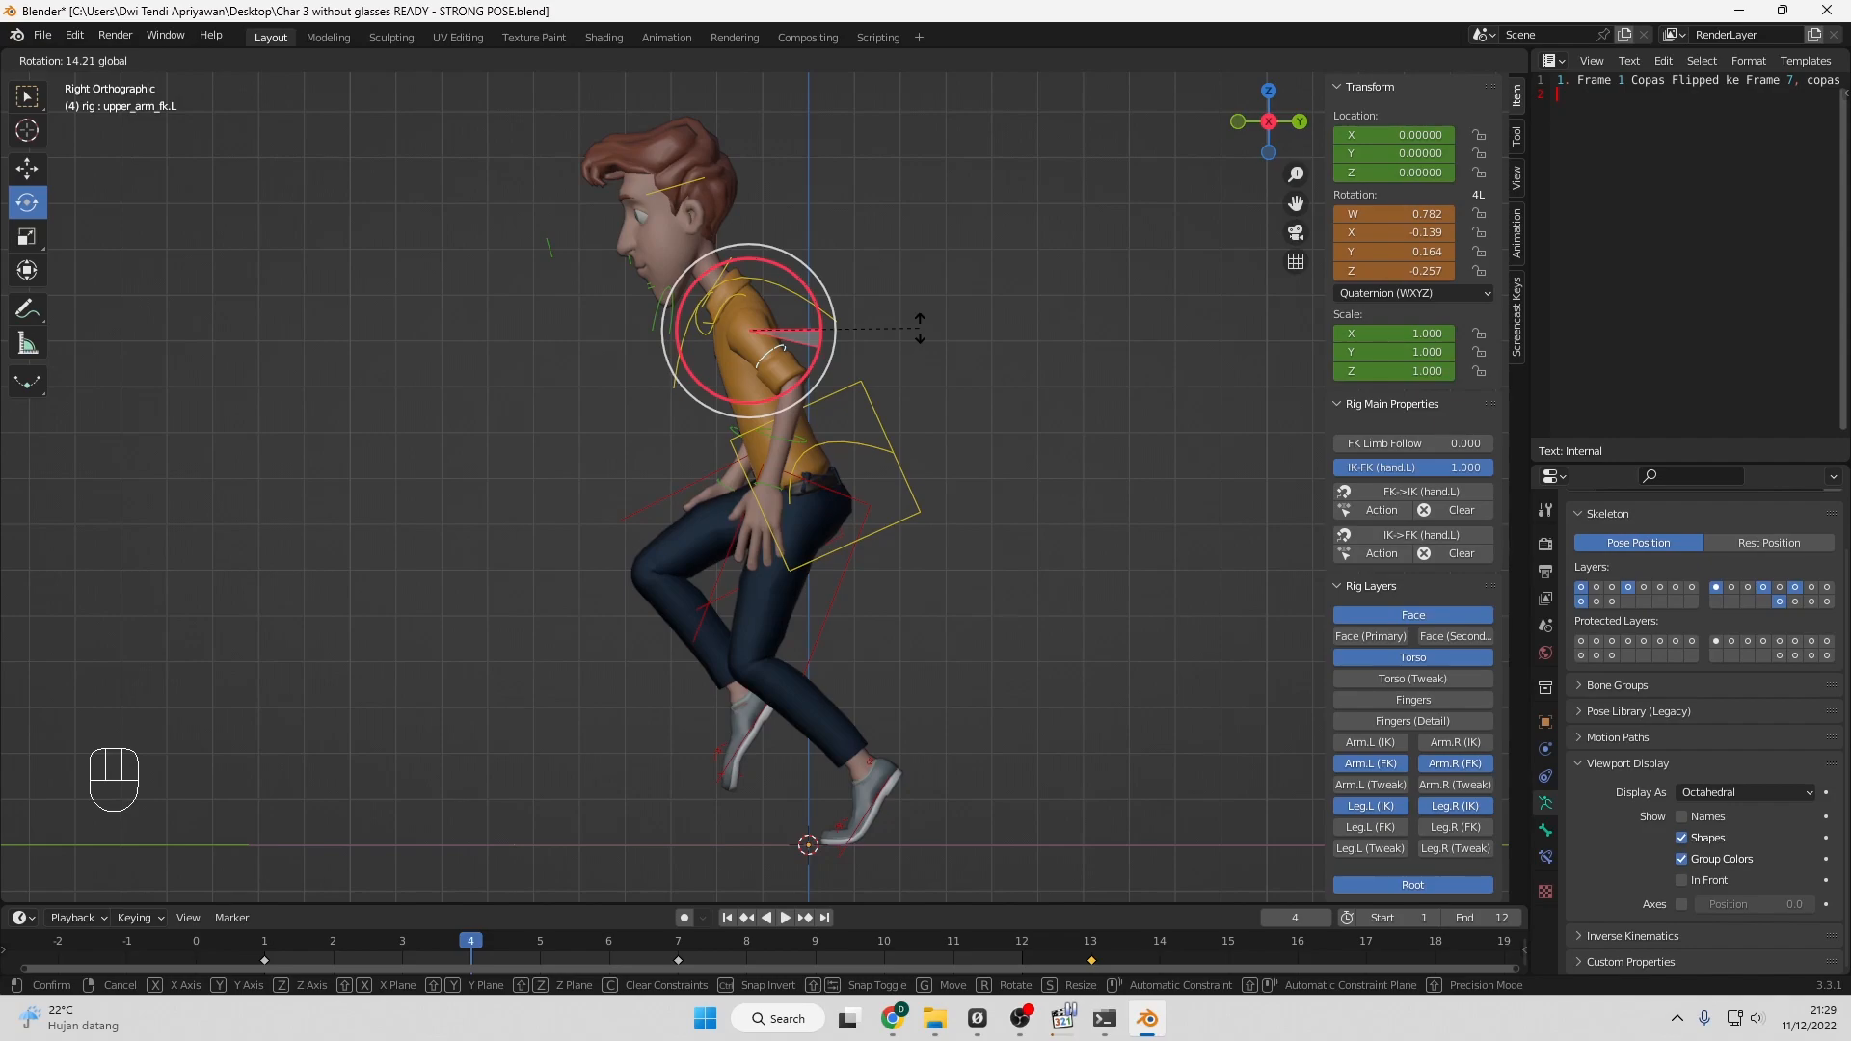
pyautogui.click(920, 328)
# Rotate the right upper arm FK control forward about -28.6° around the global X axis.
pyautogui.moveTo(667, 378); pyautogui.dragTo(922, 410, button='middle')
pyautogui.click(672, 362)
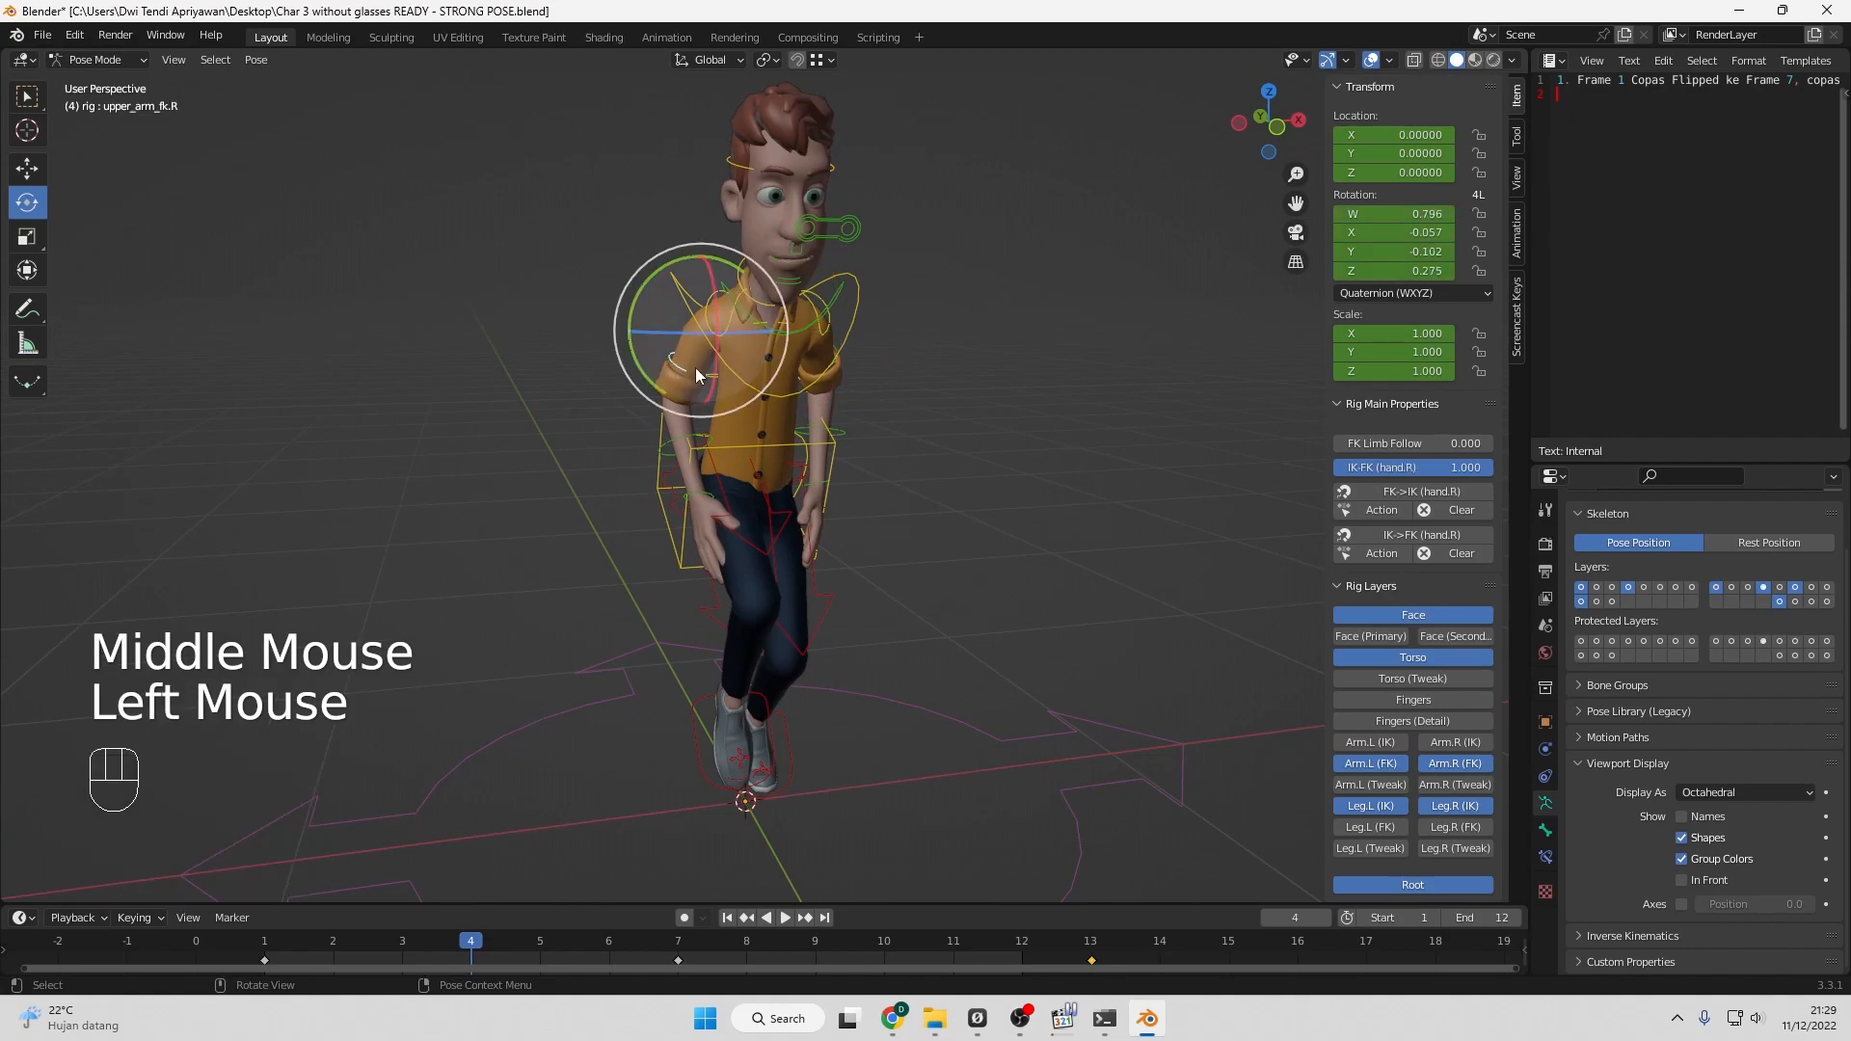
pyautogui.press('KP_3')
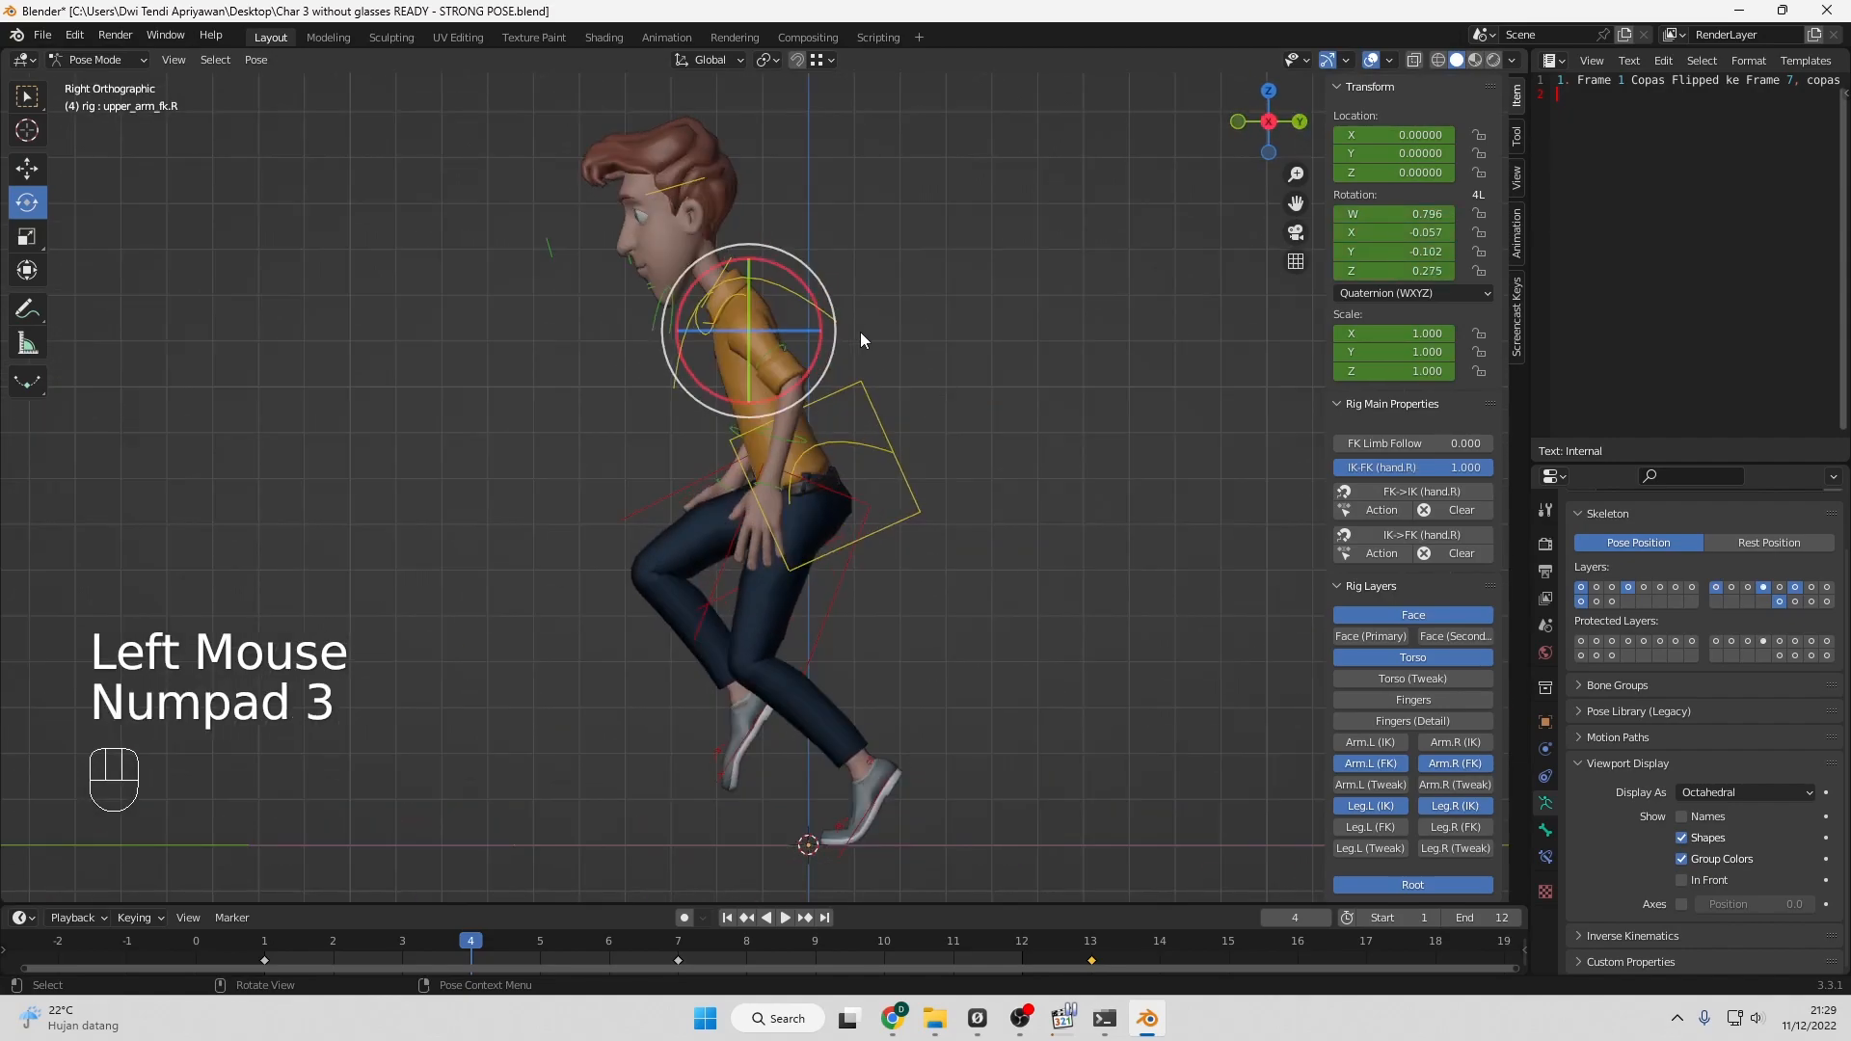
pyautogui.click(810, 299)
pyautogui.moveTo(810, 299); pyautogui.dragTo(821, 333)
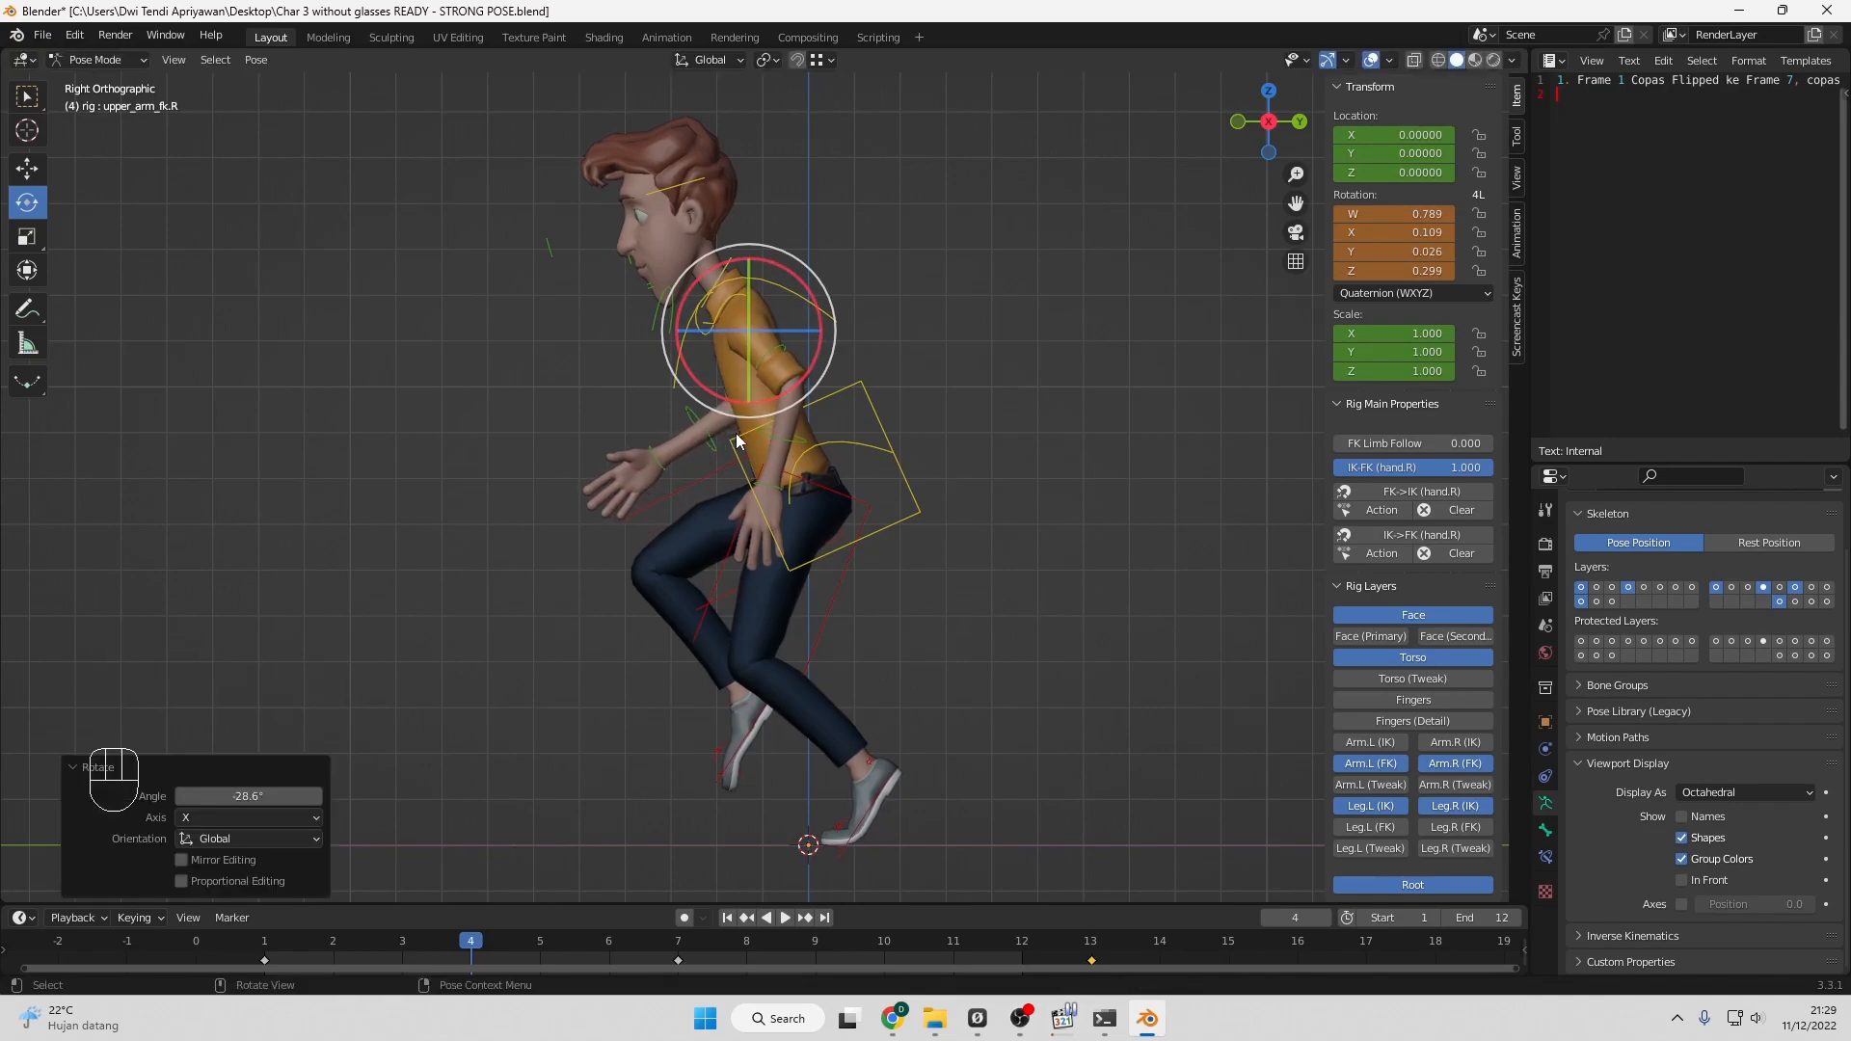
# Rotate the right hand FK control about 17.8° around the global Y axis in the front view.
pyautogui.press('KP_1')
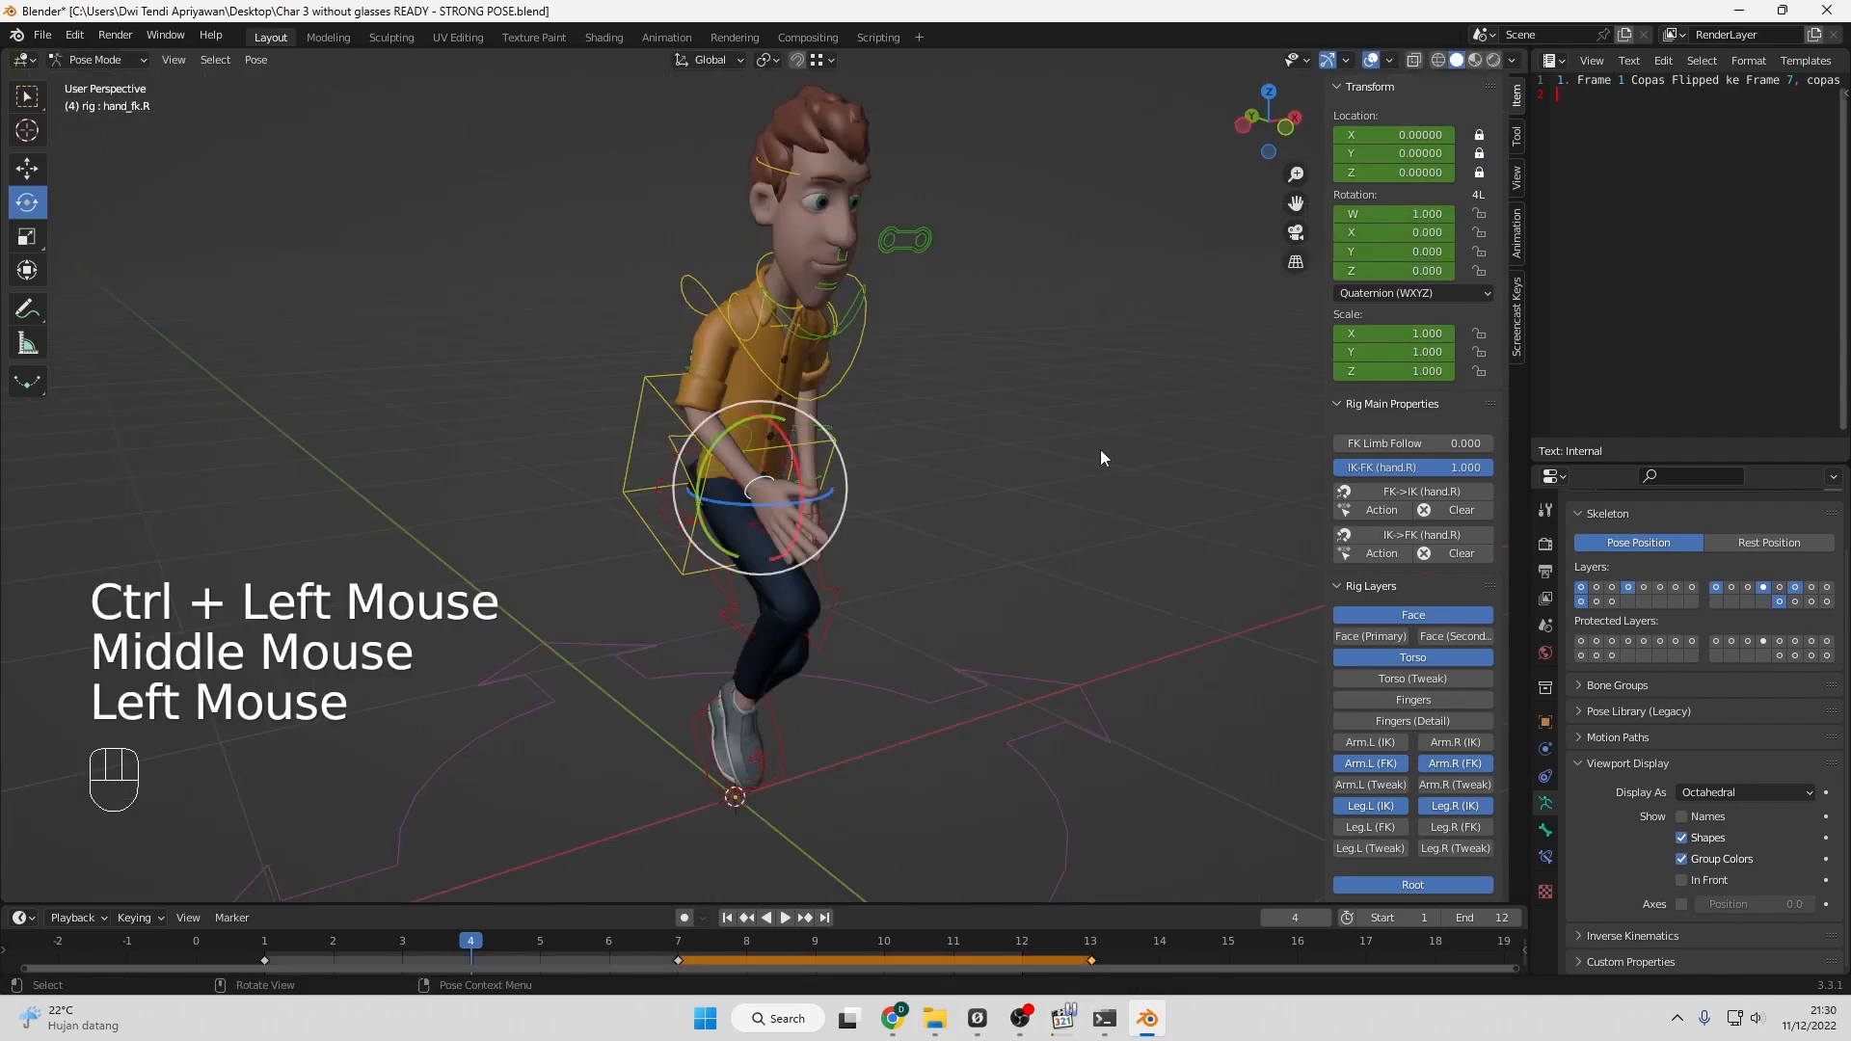
pyautogui.press('KP_1')
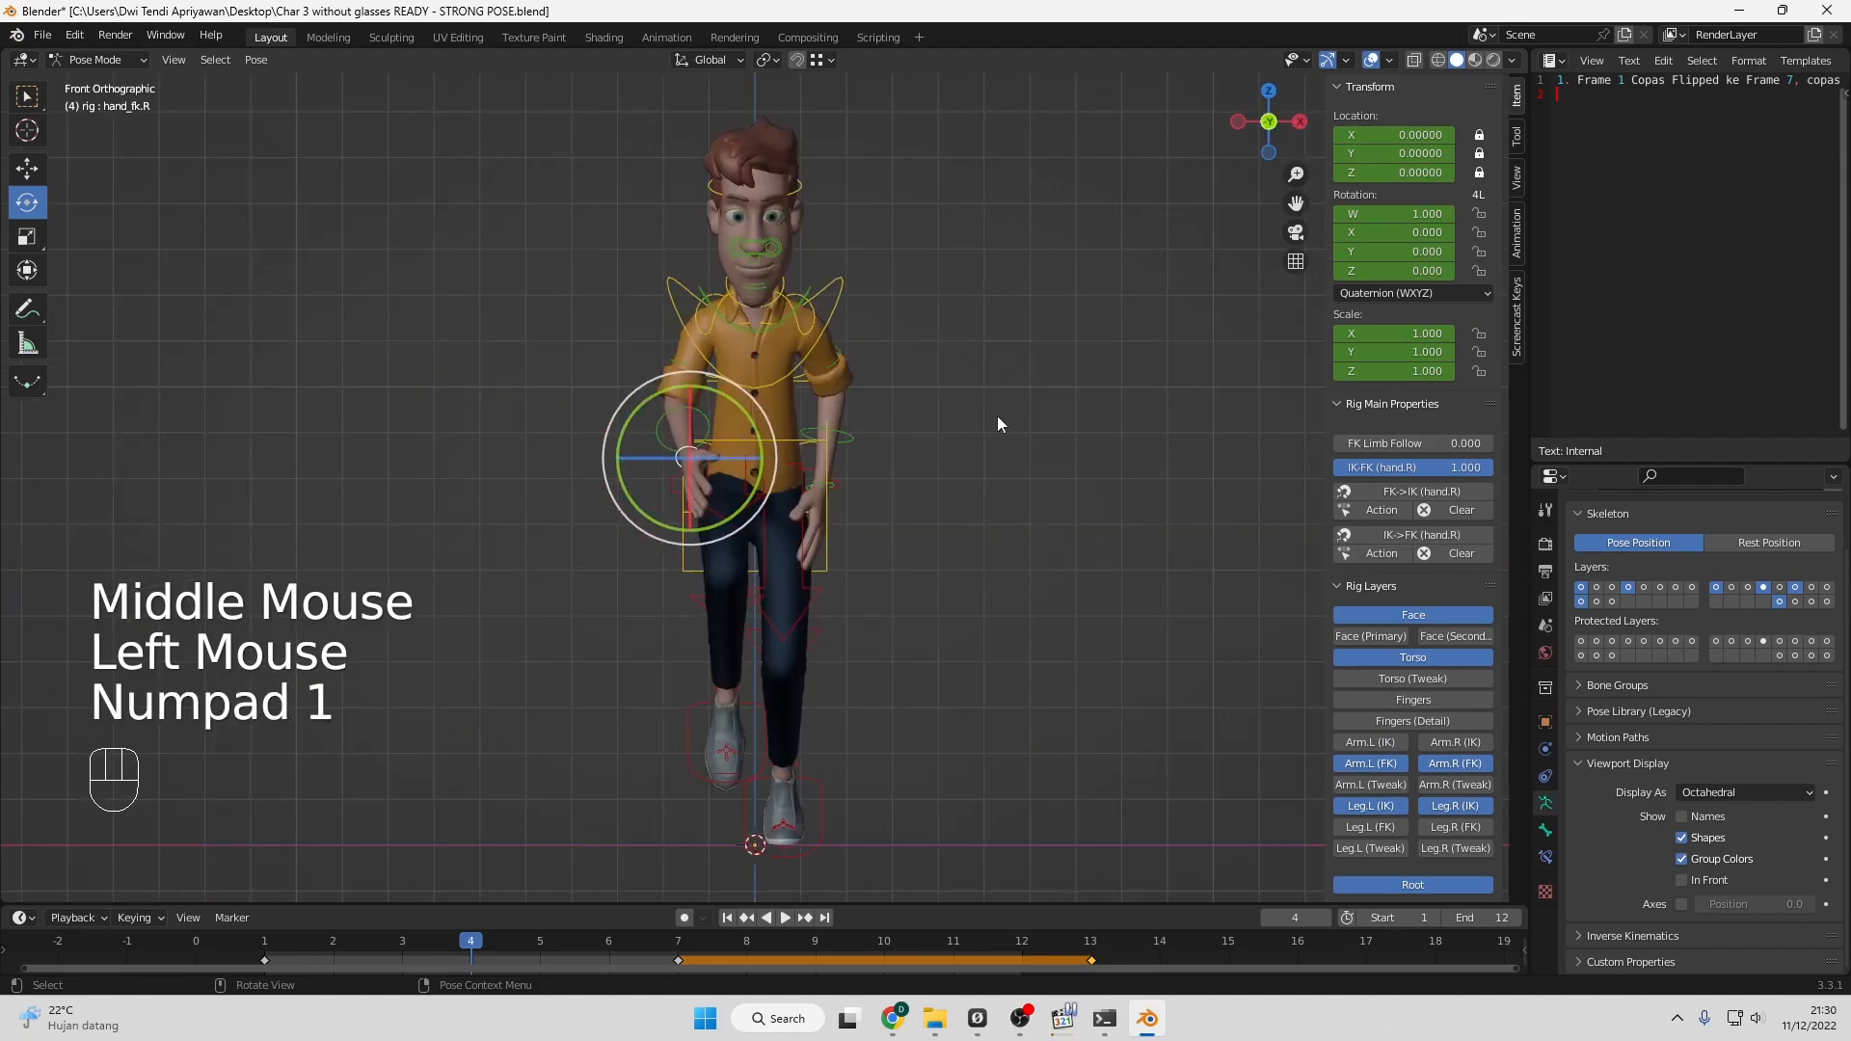
pyautogui.moveTo(719, 398); pyautogui.dragTo(736, 408)
pyautogui.press('KP_3')
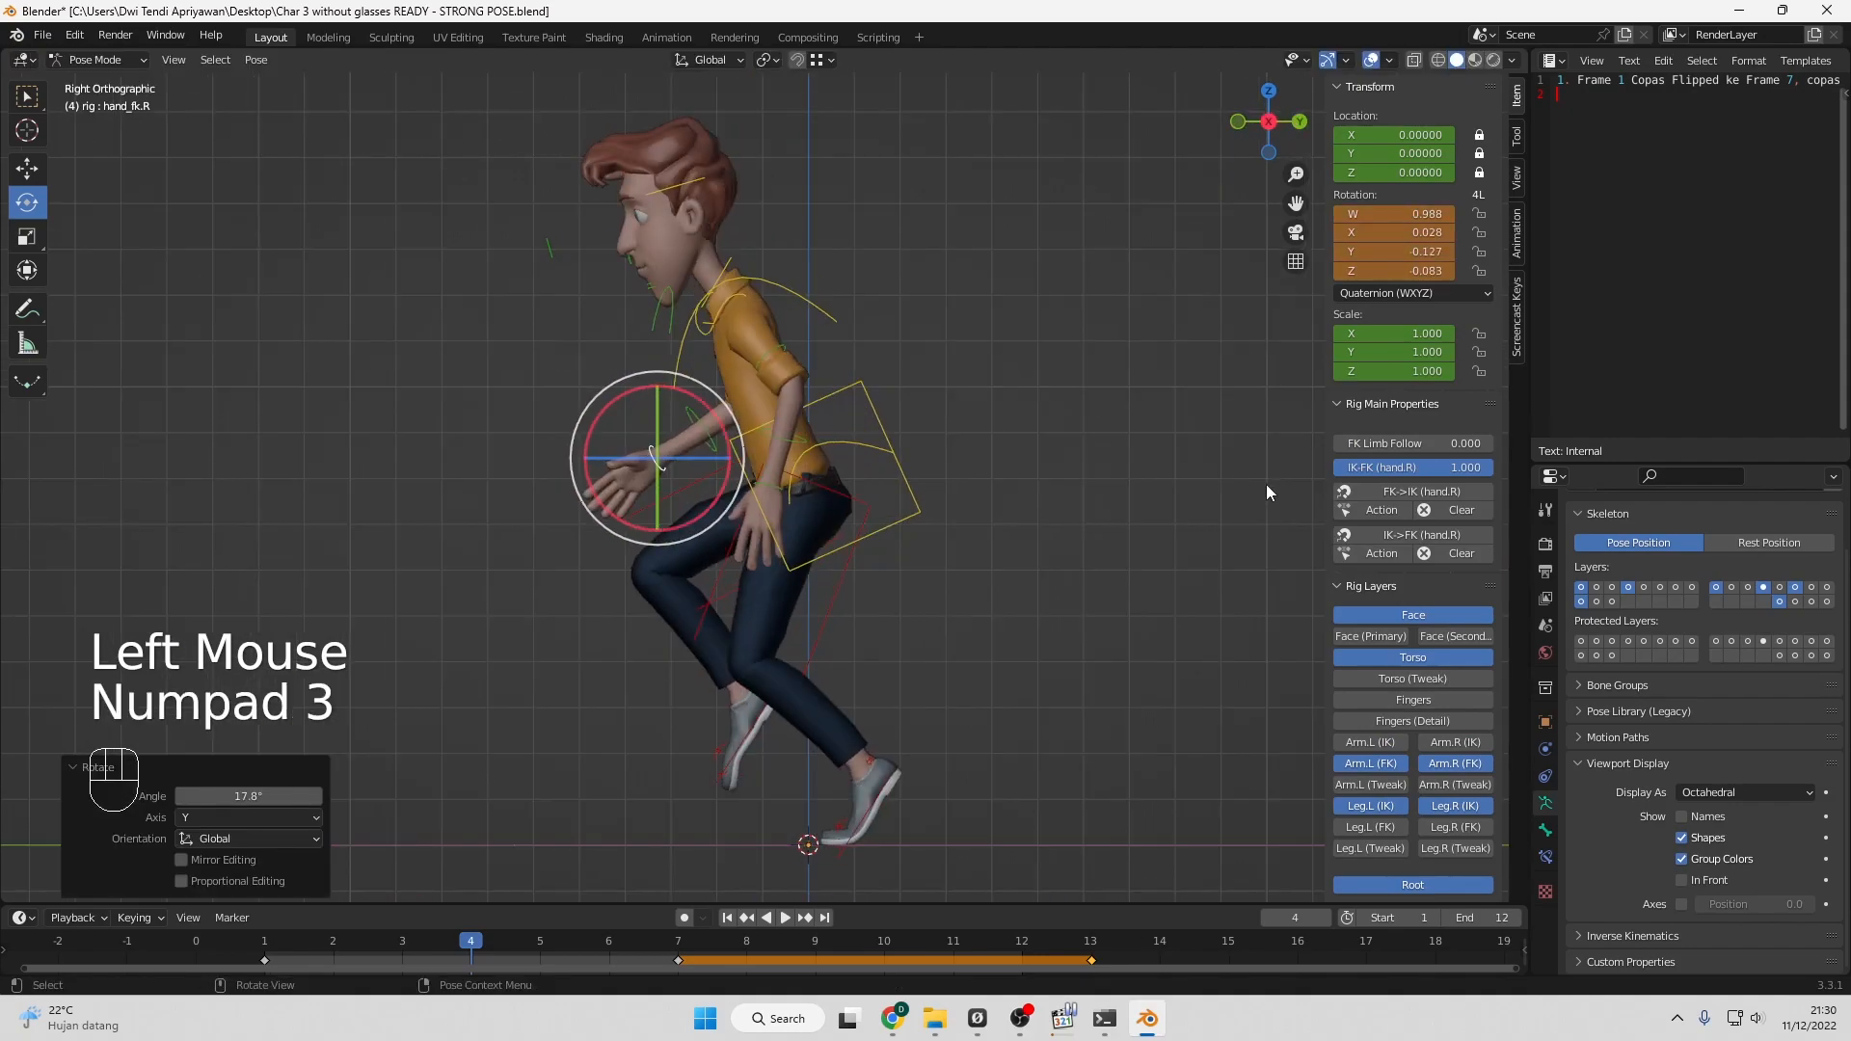
pyautogui.click(1163, 525)
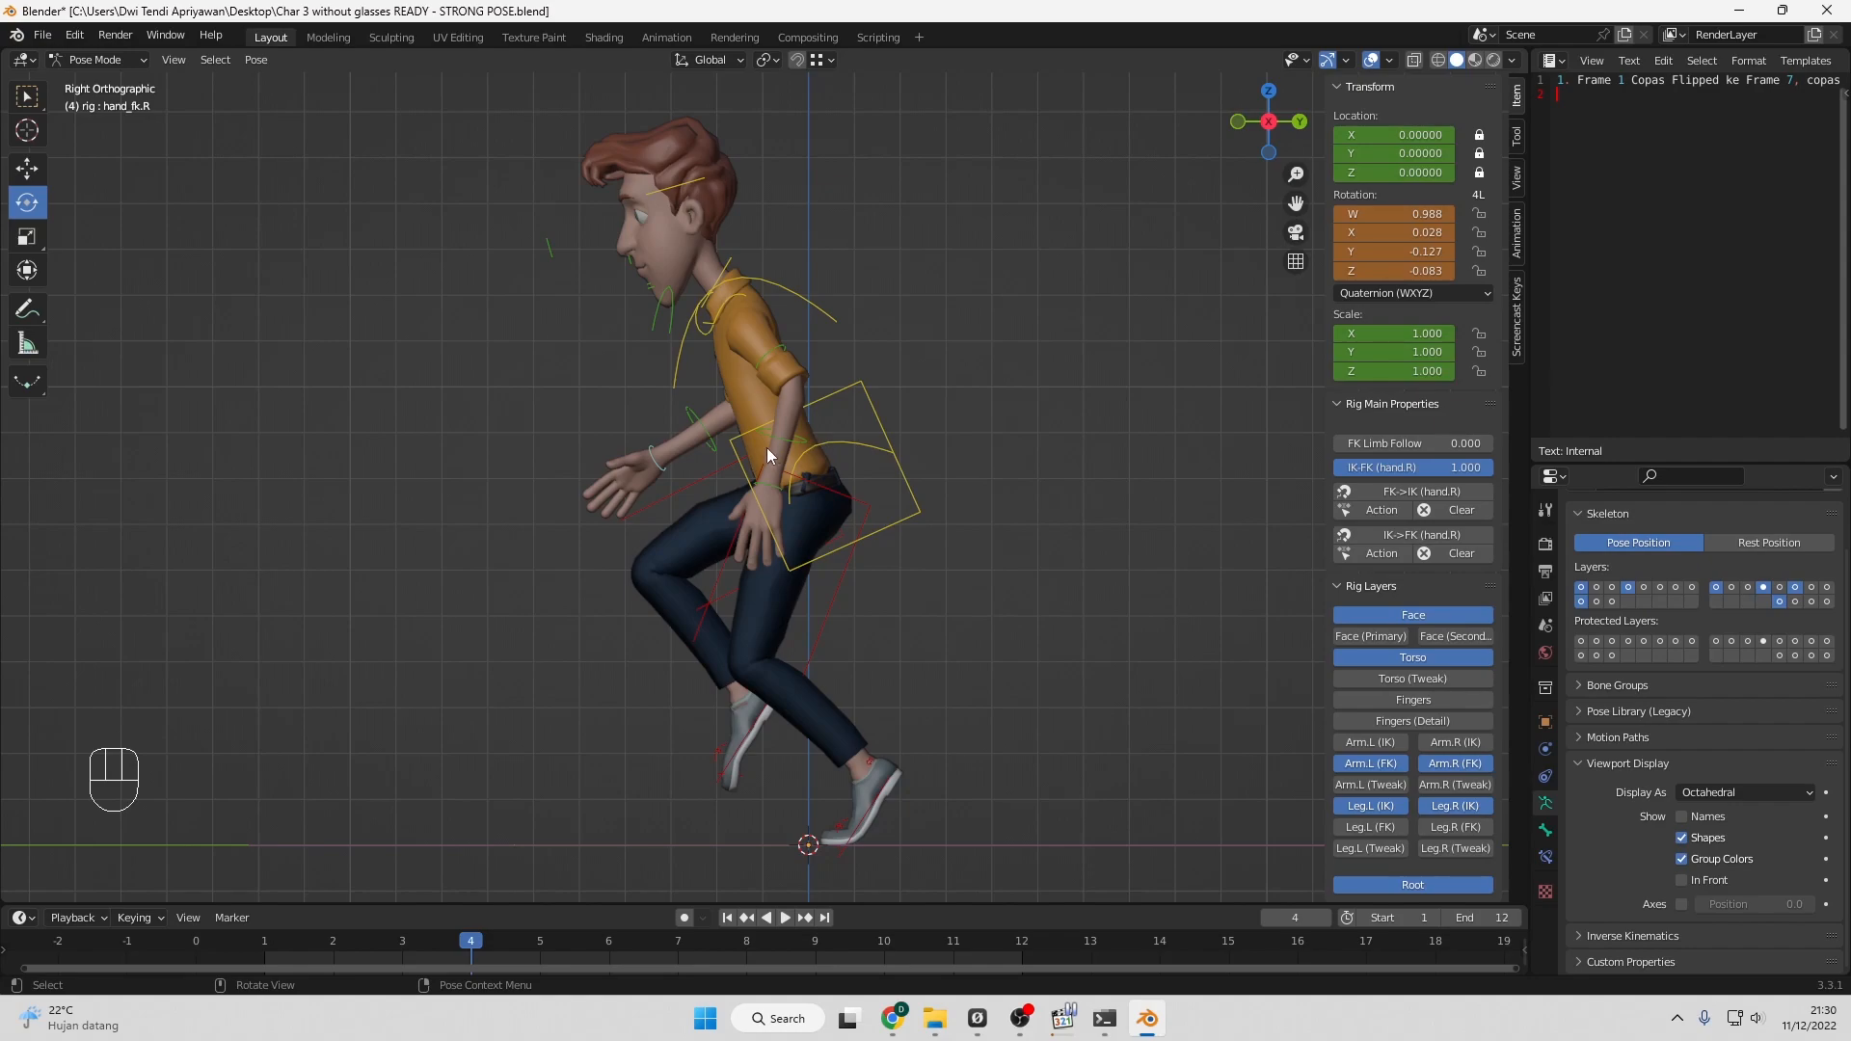
pyautogui.moveTo(696, 478); pyautogui.dragTo(905, 509, button='middle')
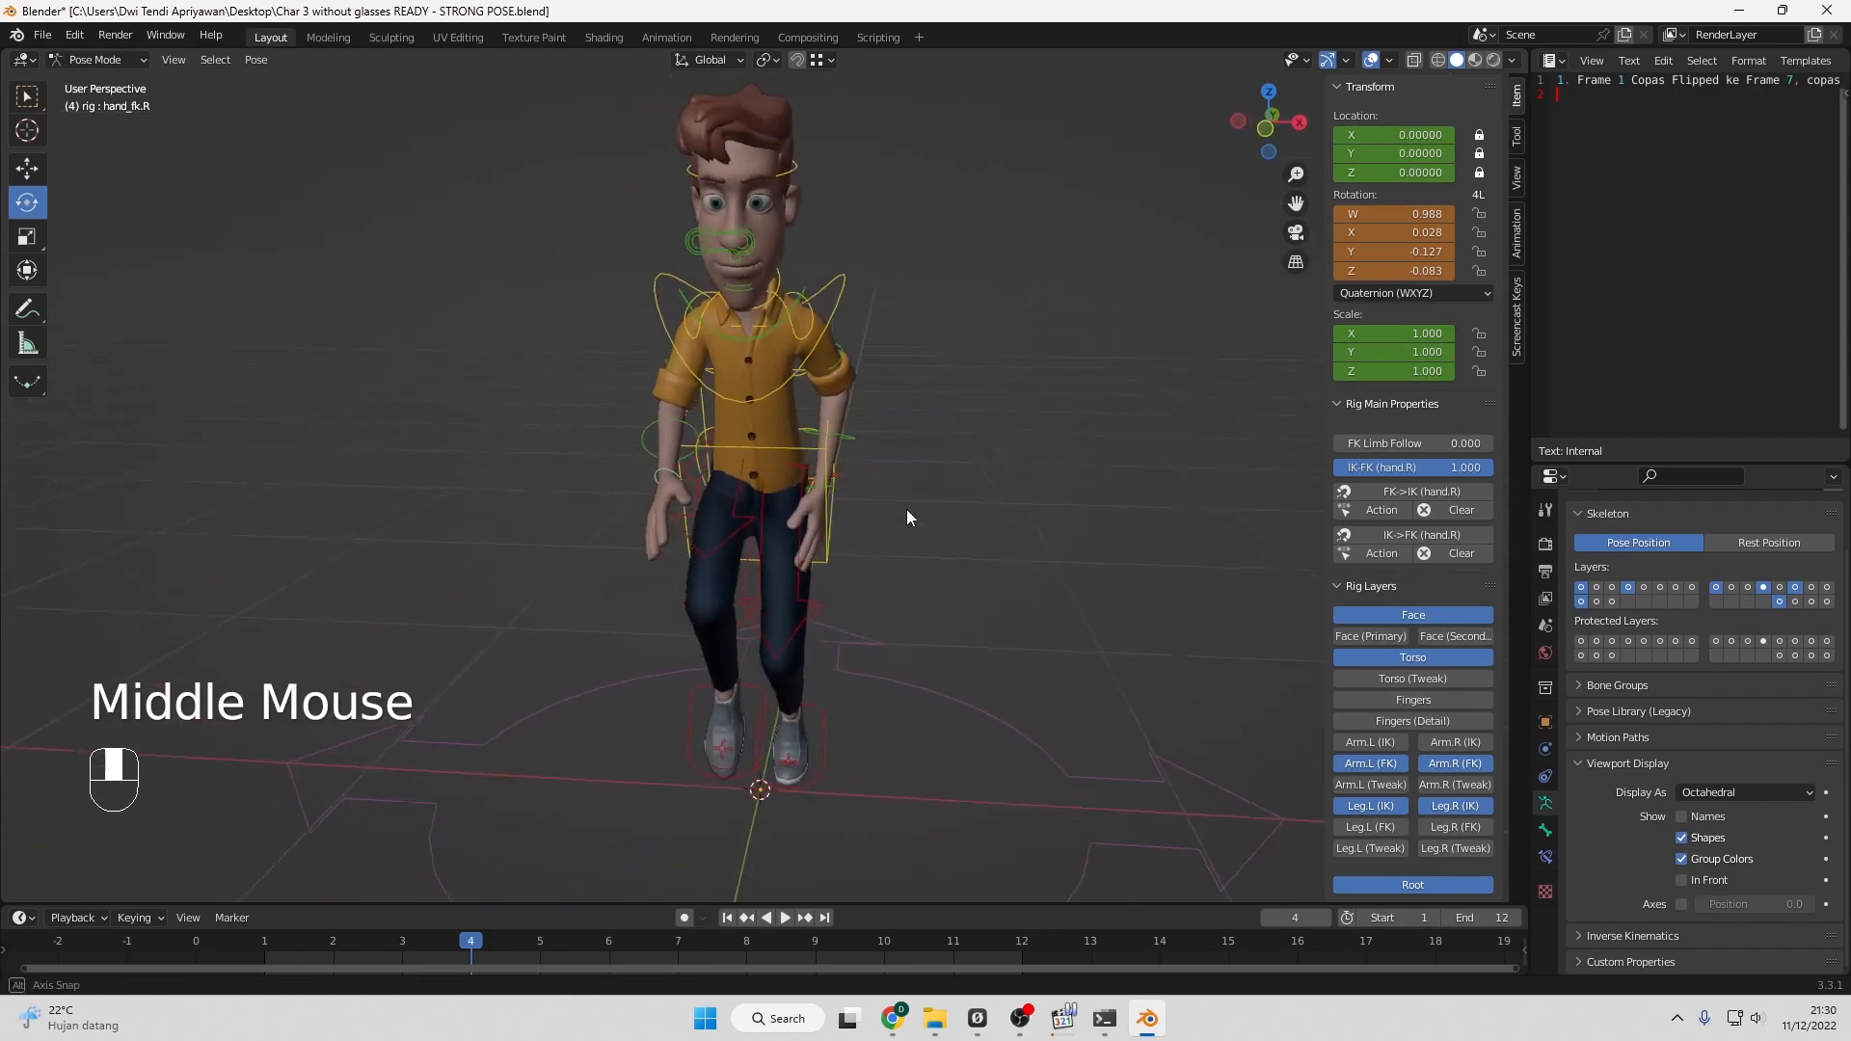
pyautogui.scroll(2, 911, 506)
pyautogui.press('KP_1')
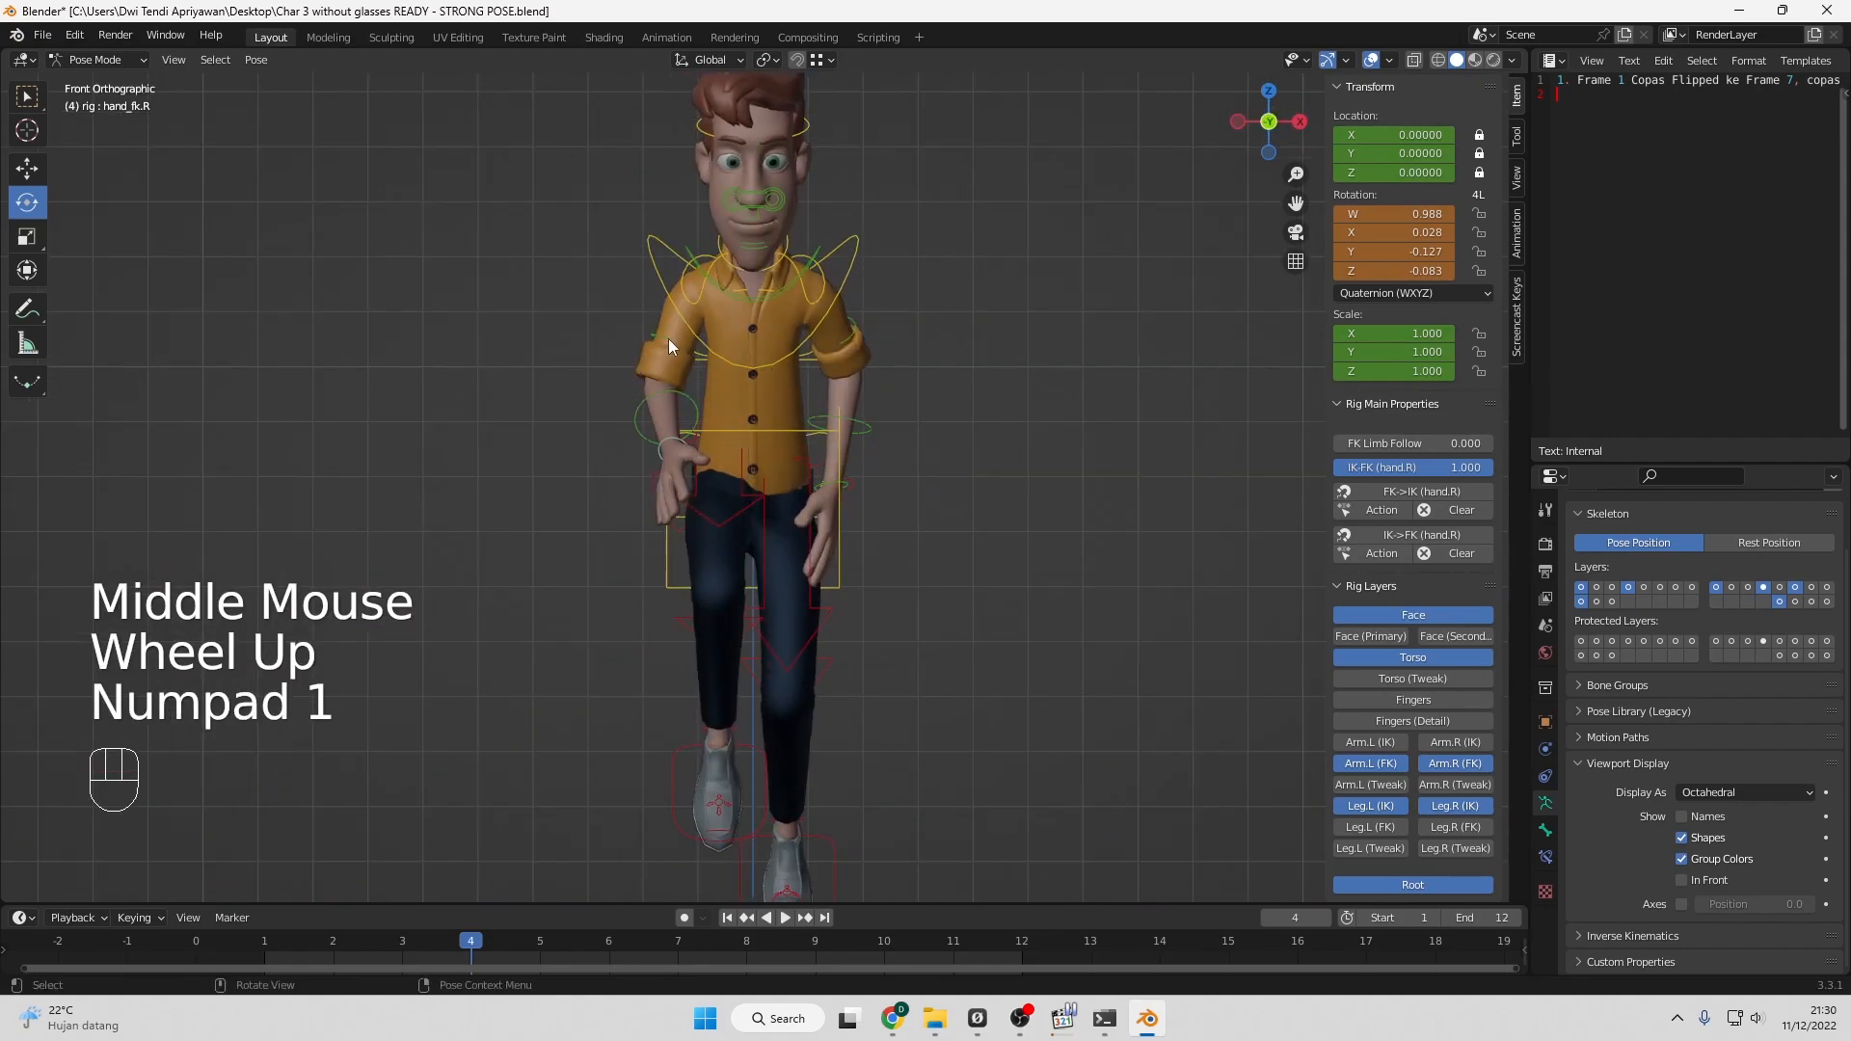
pyautogui.press('KP_3')
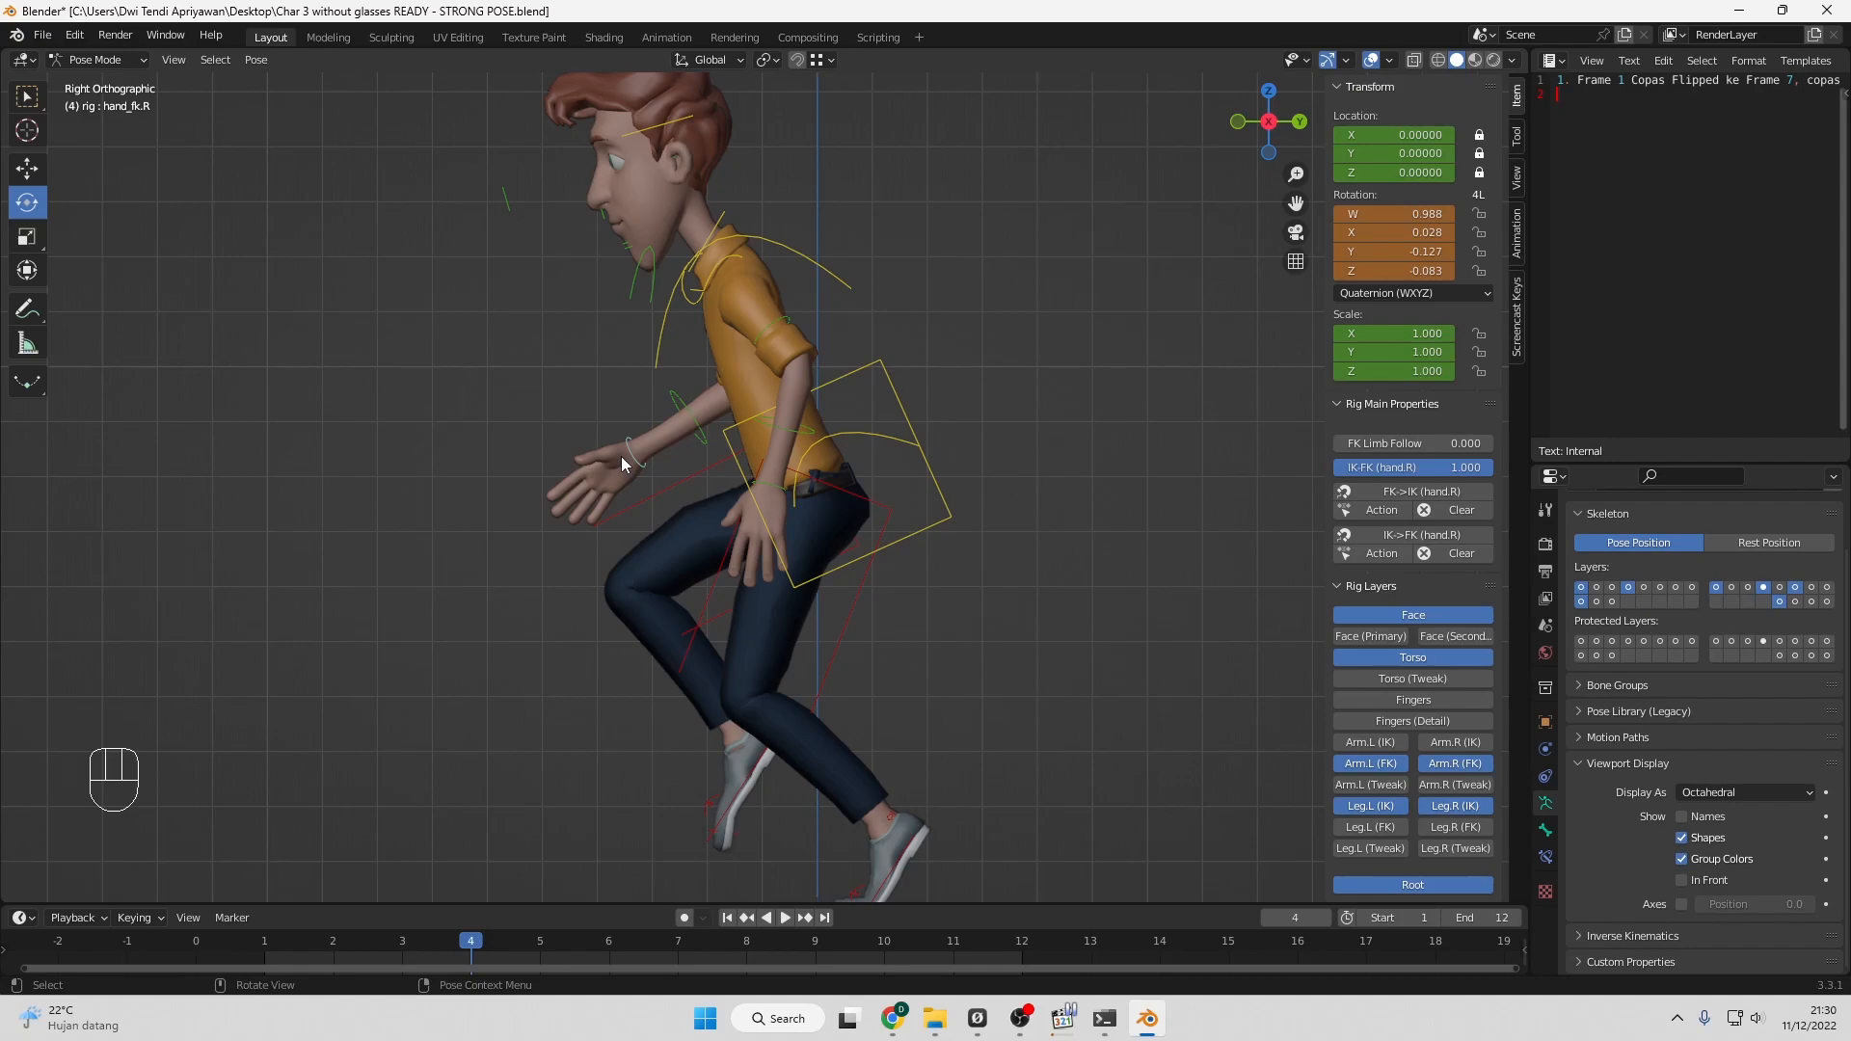
pyautogui.press('KP_1')
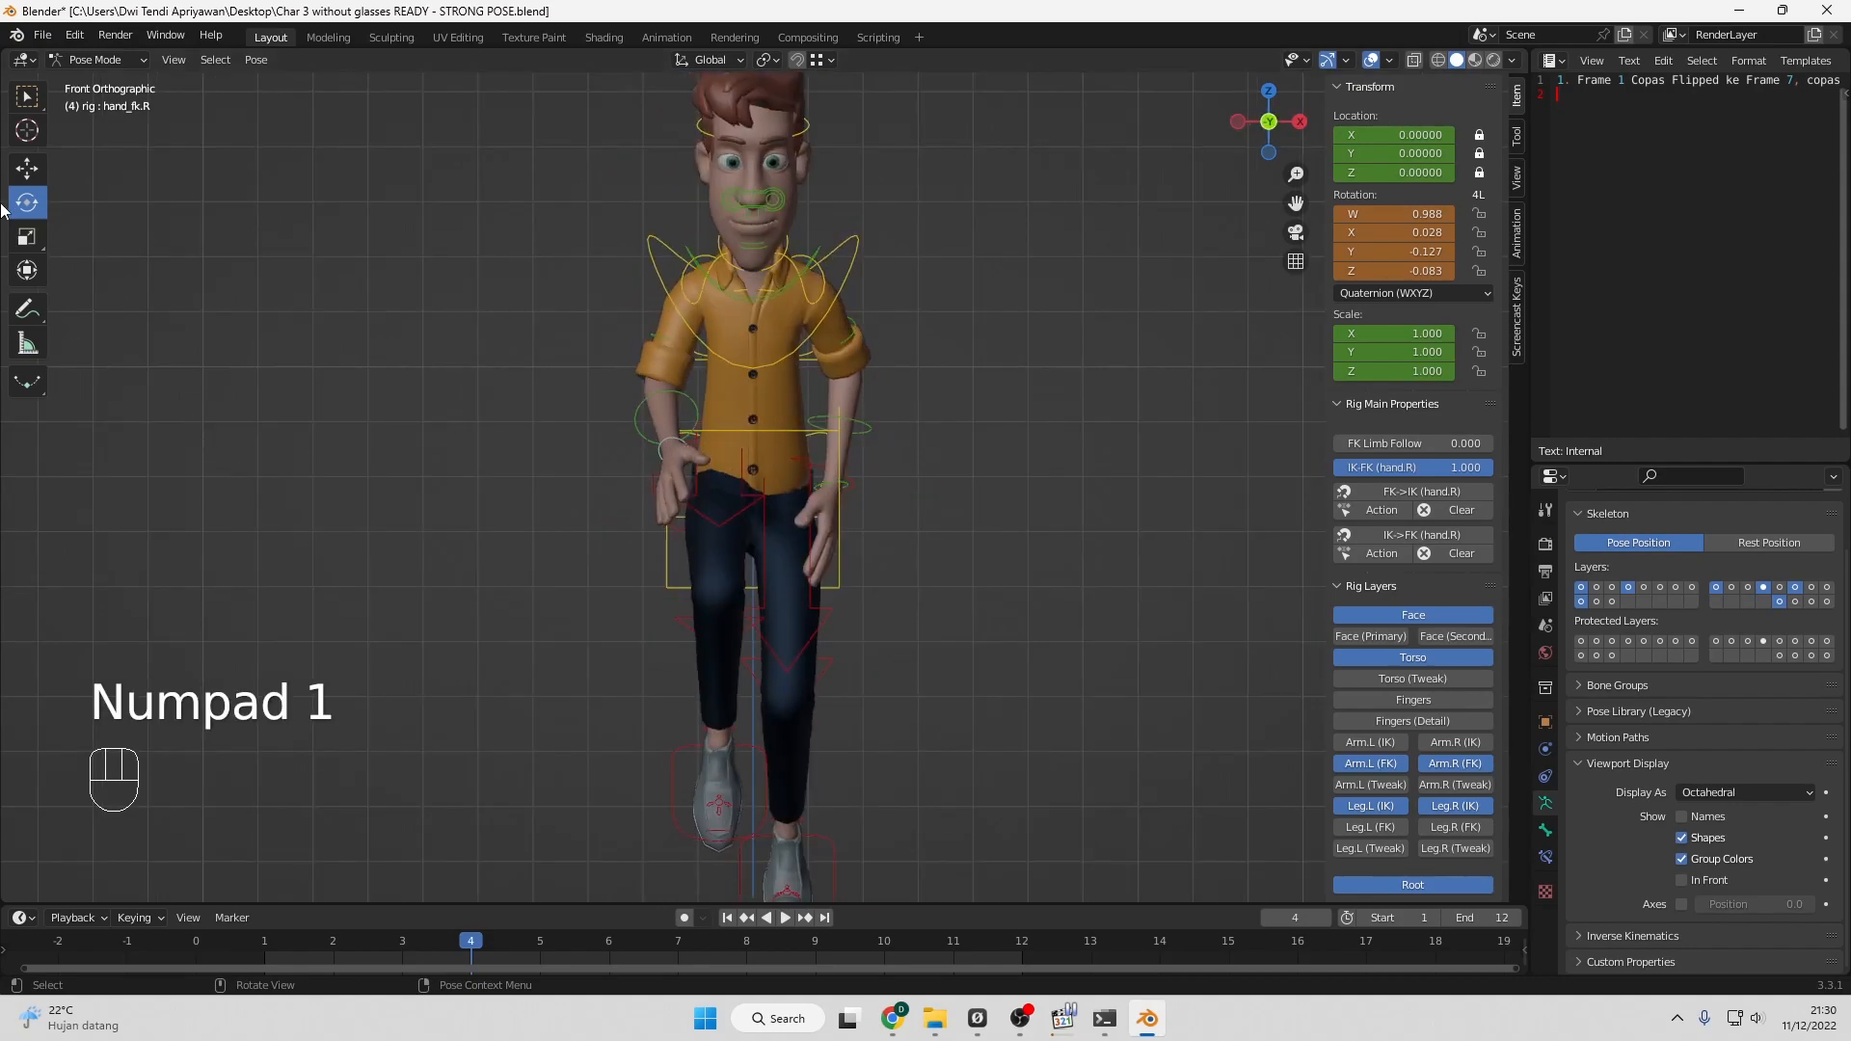
# Using Local orientation, rotate the right hand FK control about -20.6° around its Y axis and about 6.46° around its Z axis.
pyautogui.click(602, 463)
pyautogui.doubleClick(661, 448)
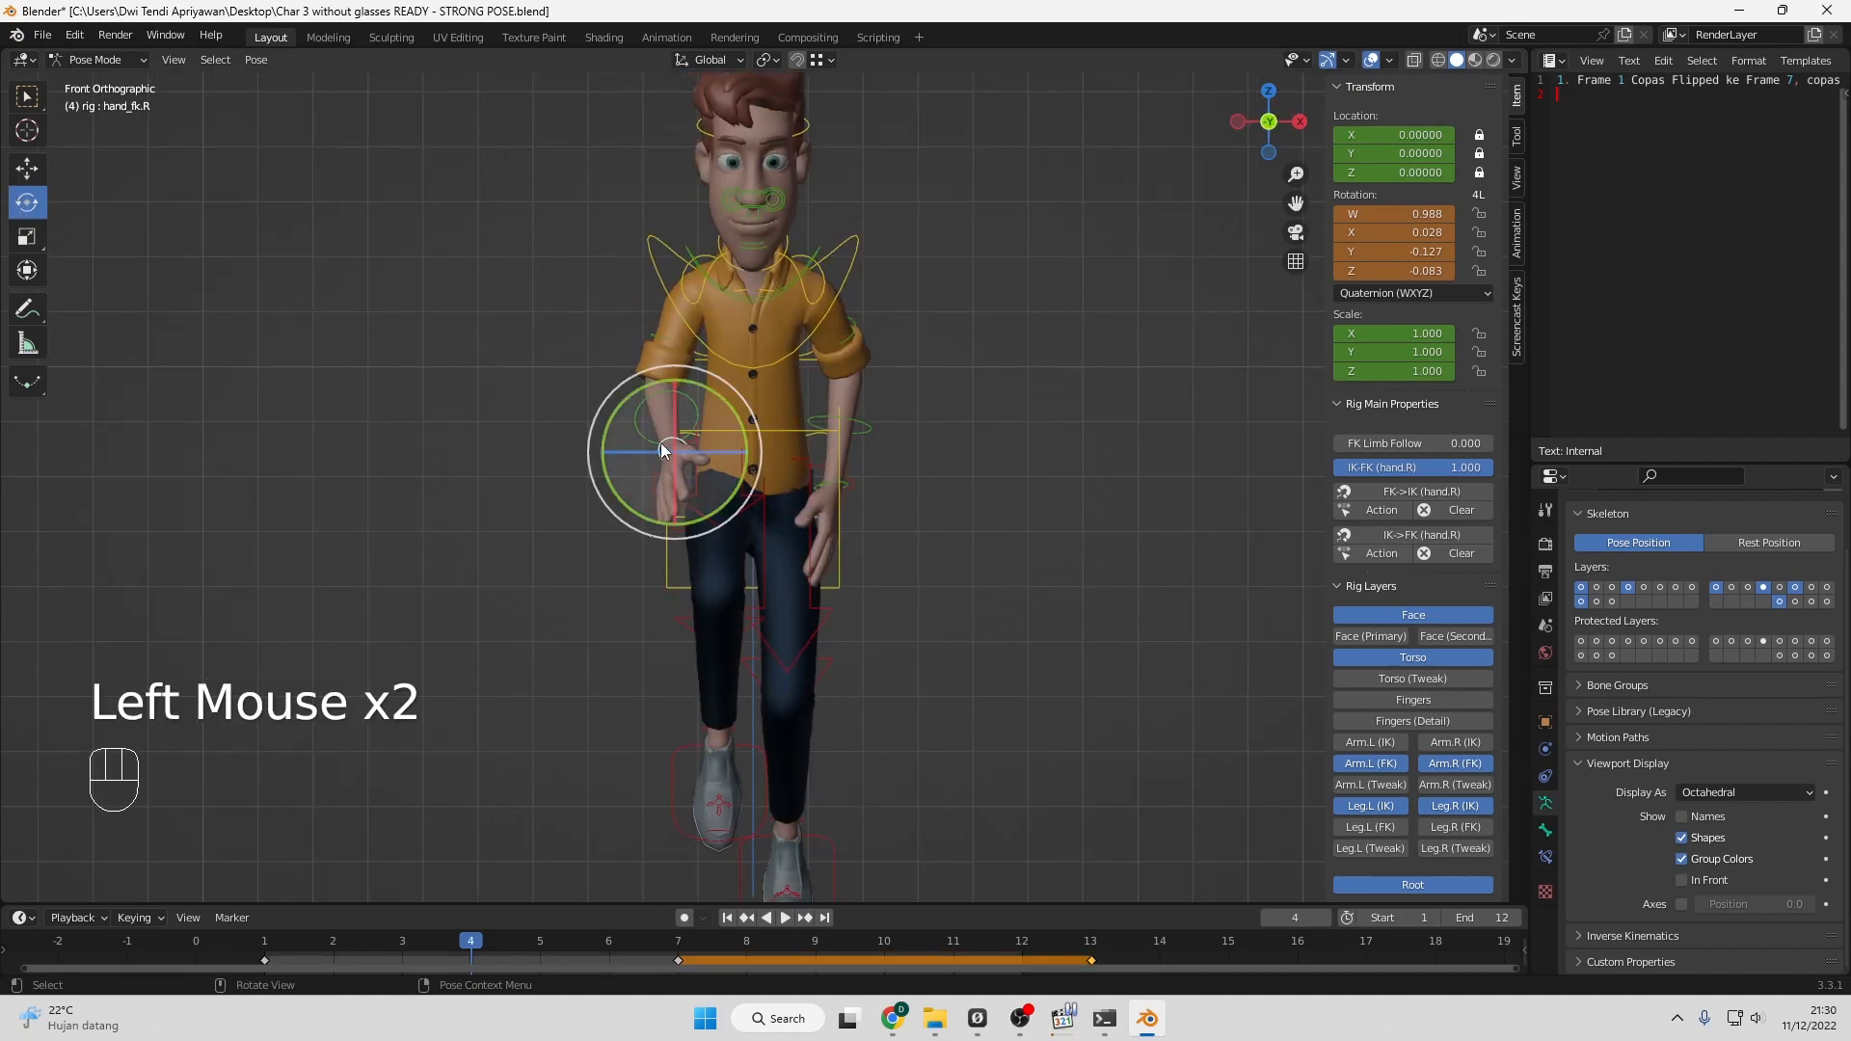
pyautogui.moveTo(701, 390); pyautogui.dragTo(711, 391)
pyautogui.hotkey('ctrl', 'z')
pyautogui.moveTo(779, 443); pyautogui.dragTo(802, 511, button='middle')
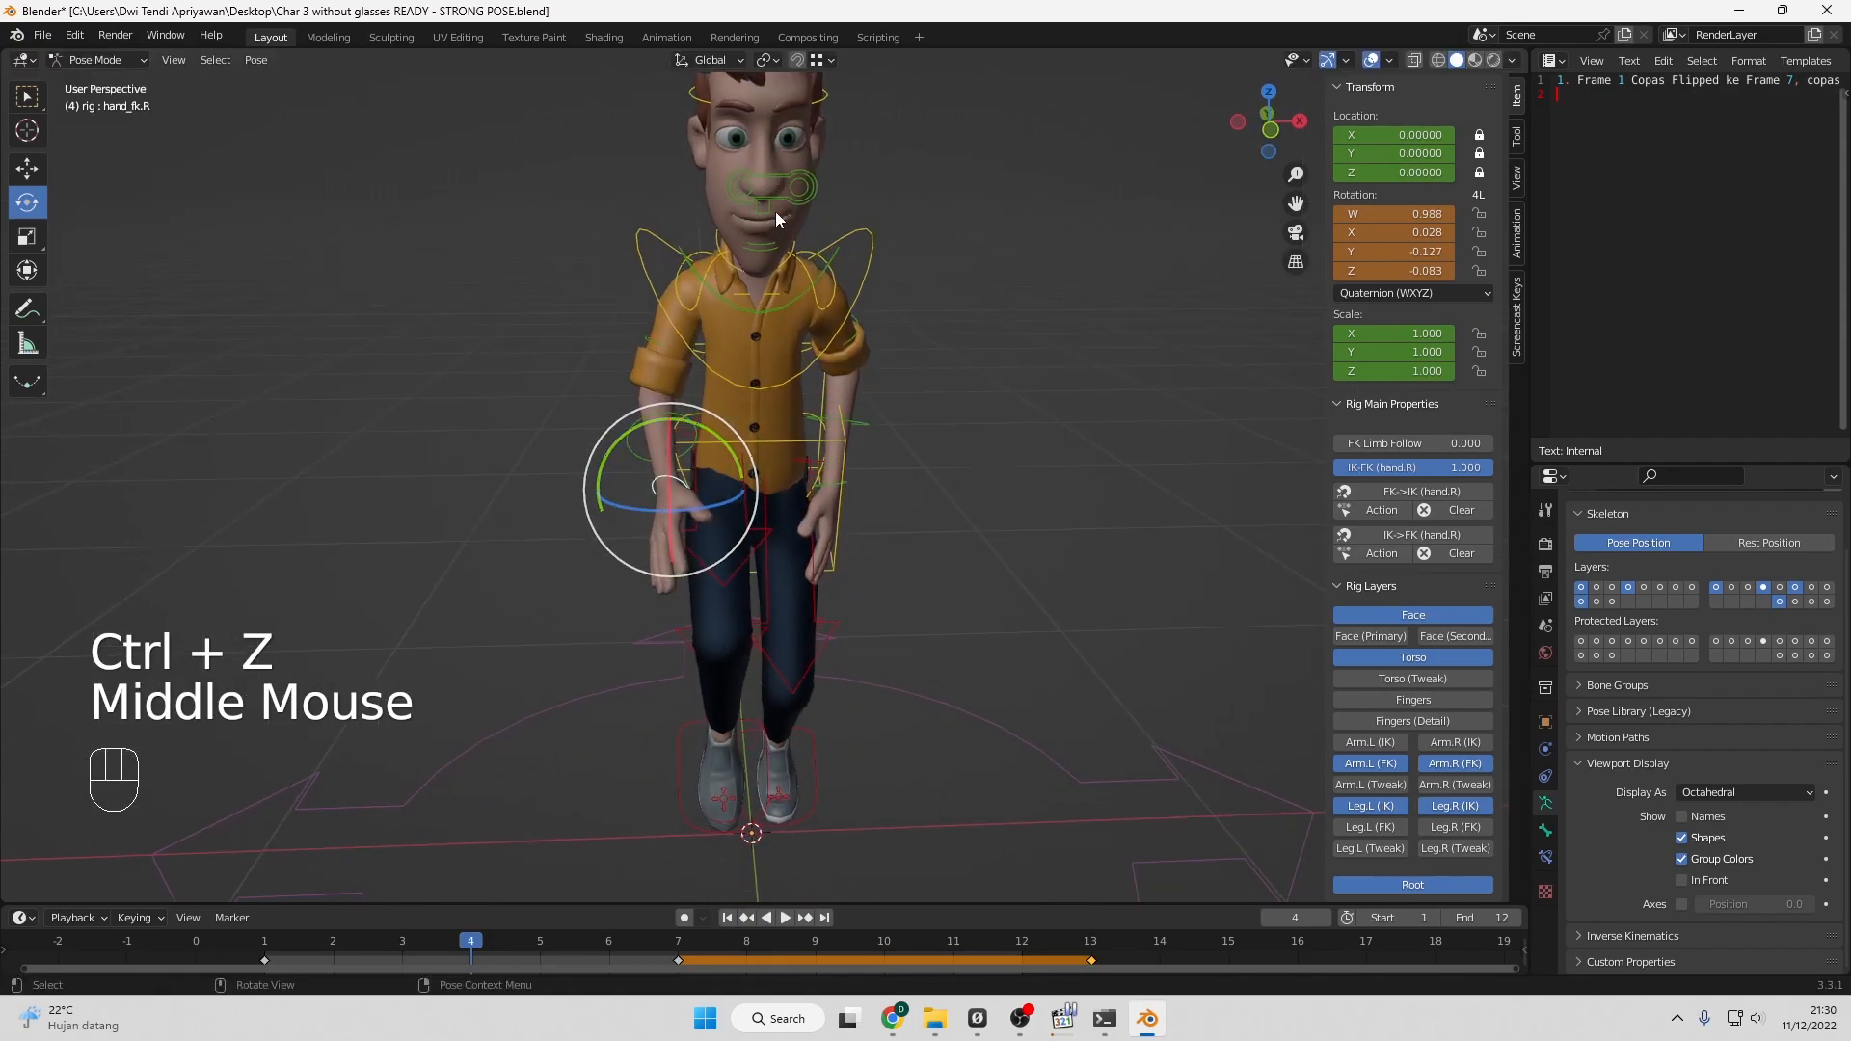
pyautogui.click(711, 60)
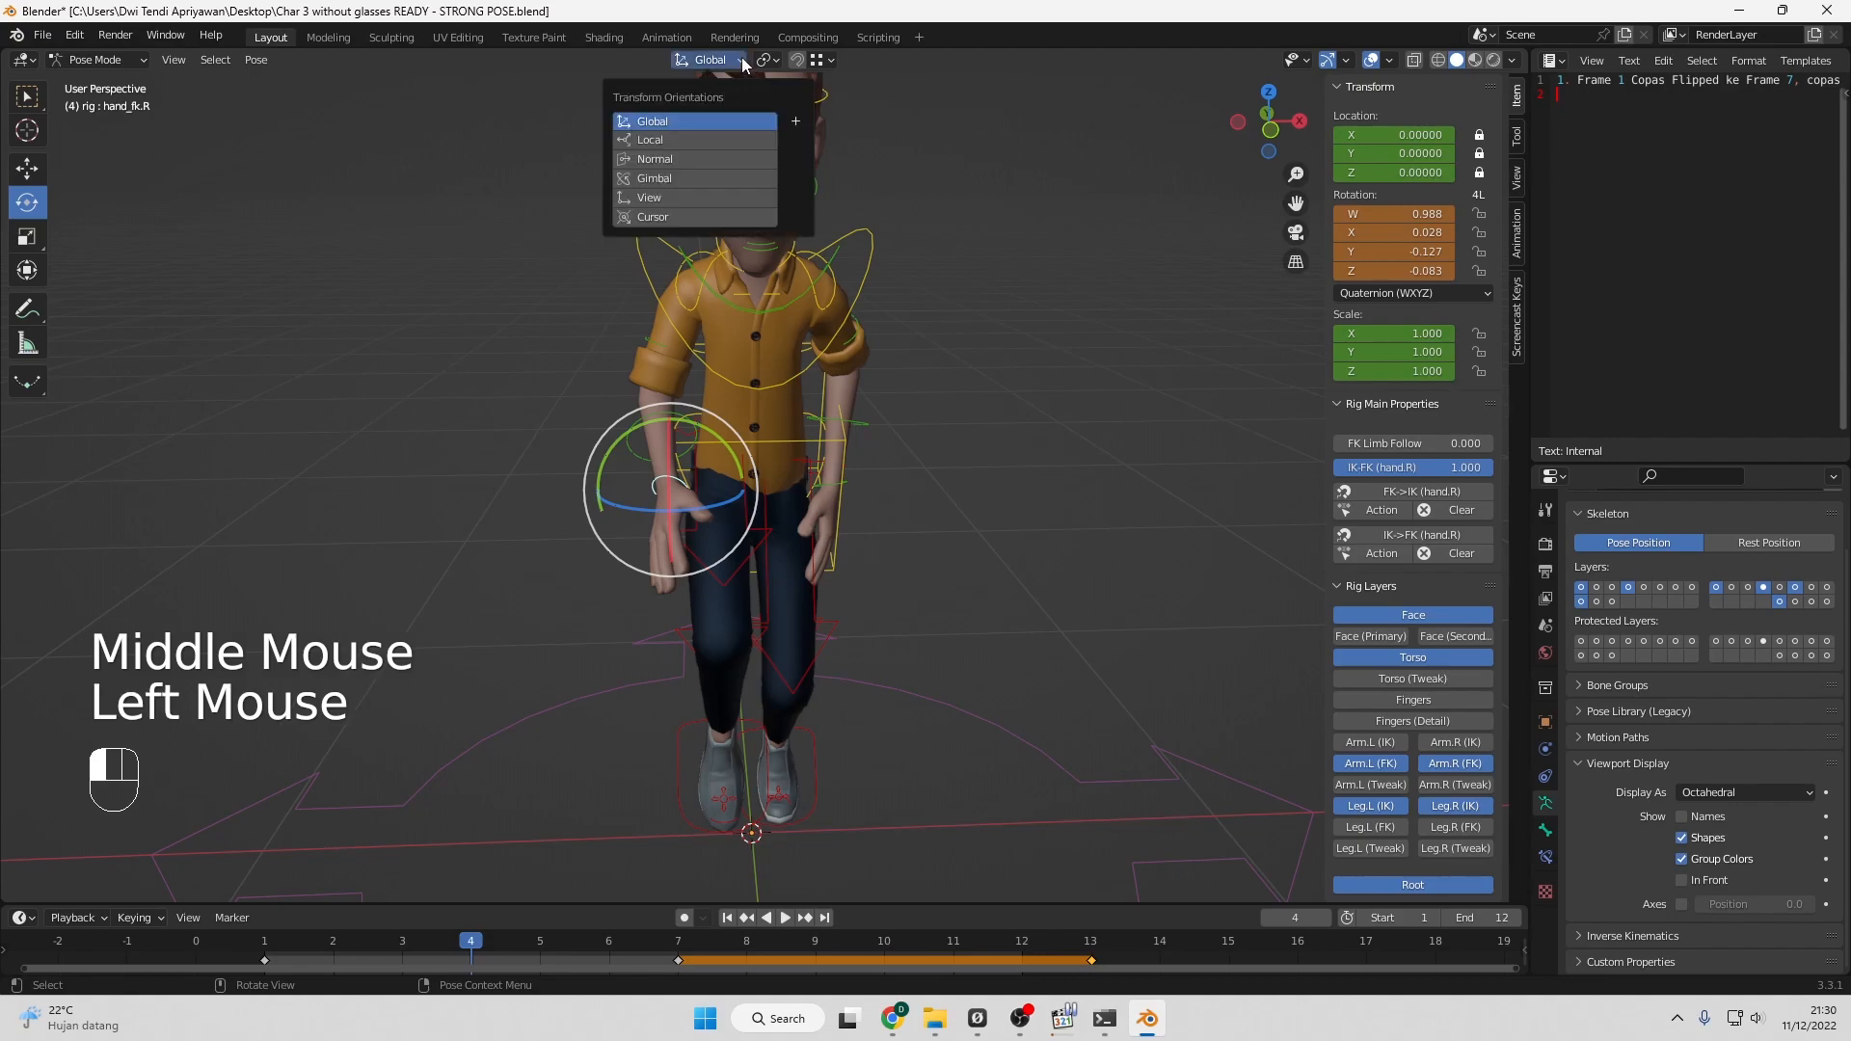
pyautogui.click(673, 141)
pyautogui.press('KP_1')
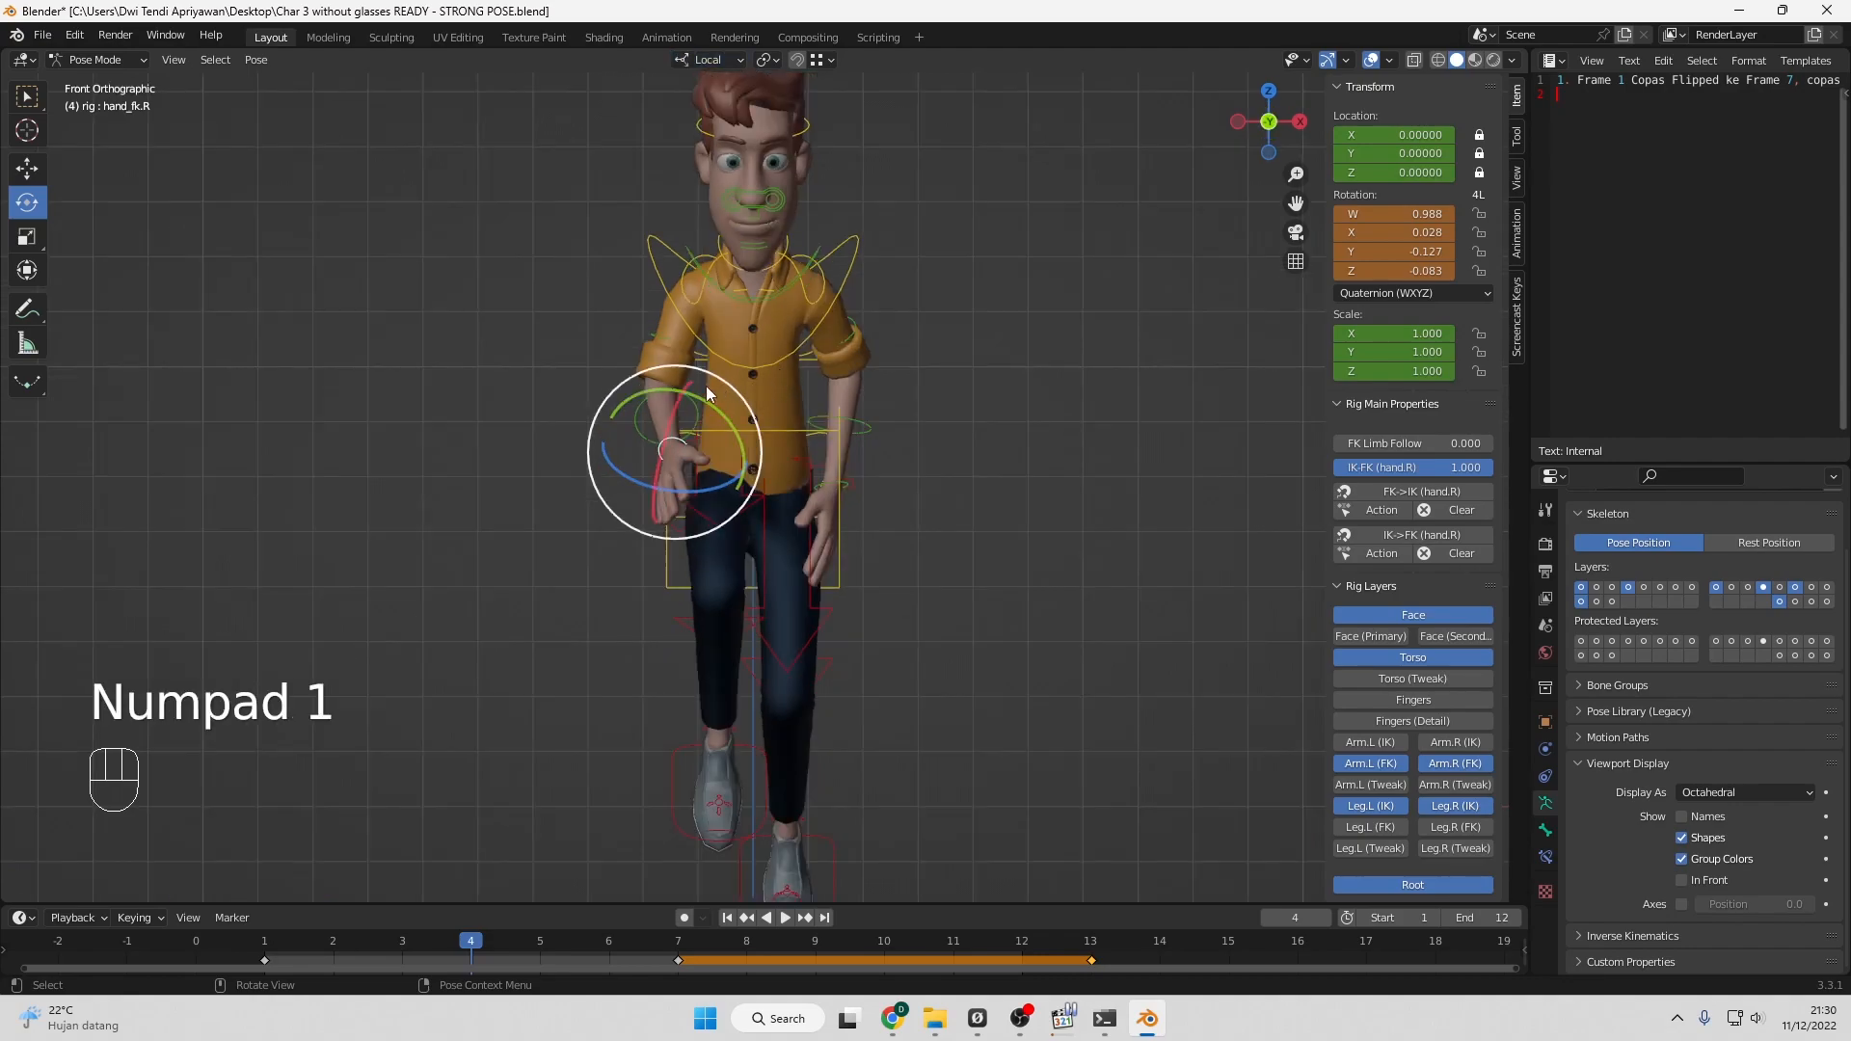
pyautogui.moveTo(676, 395); pyautogui.dragTo(696, 402)
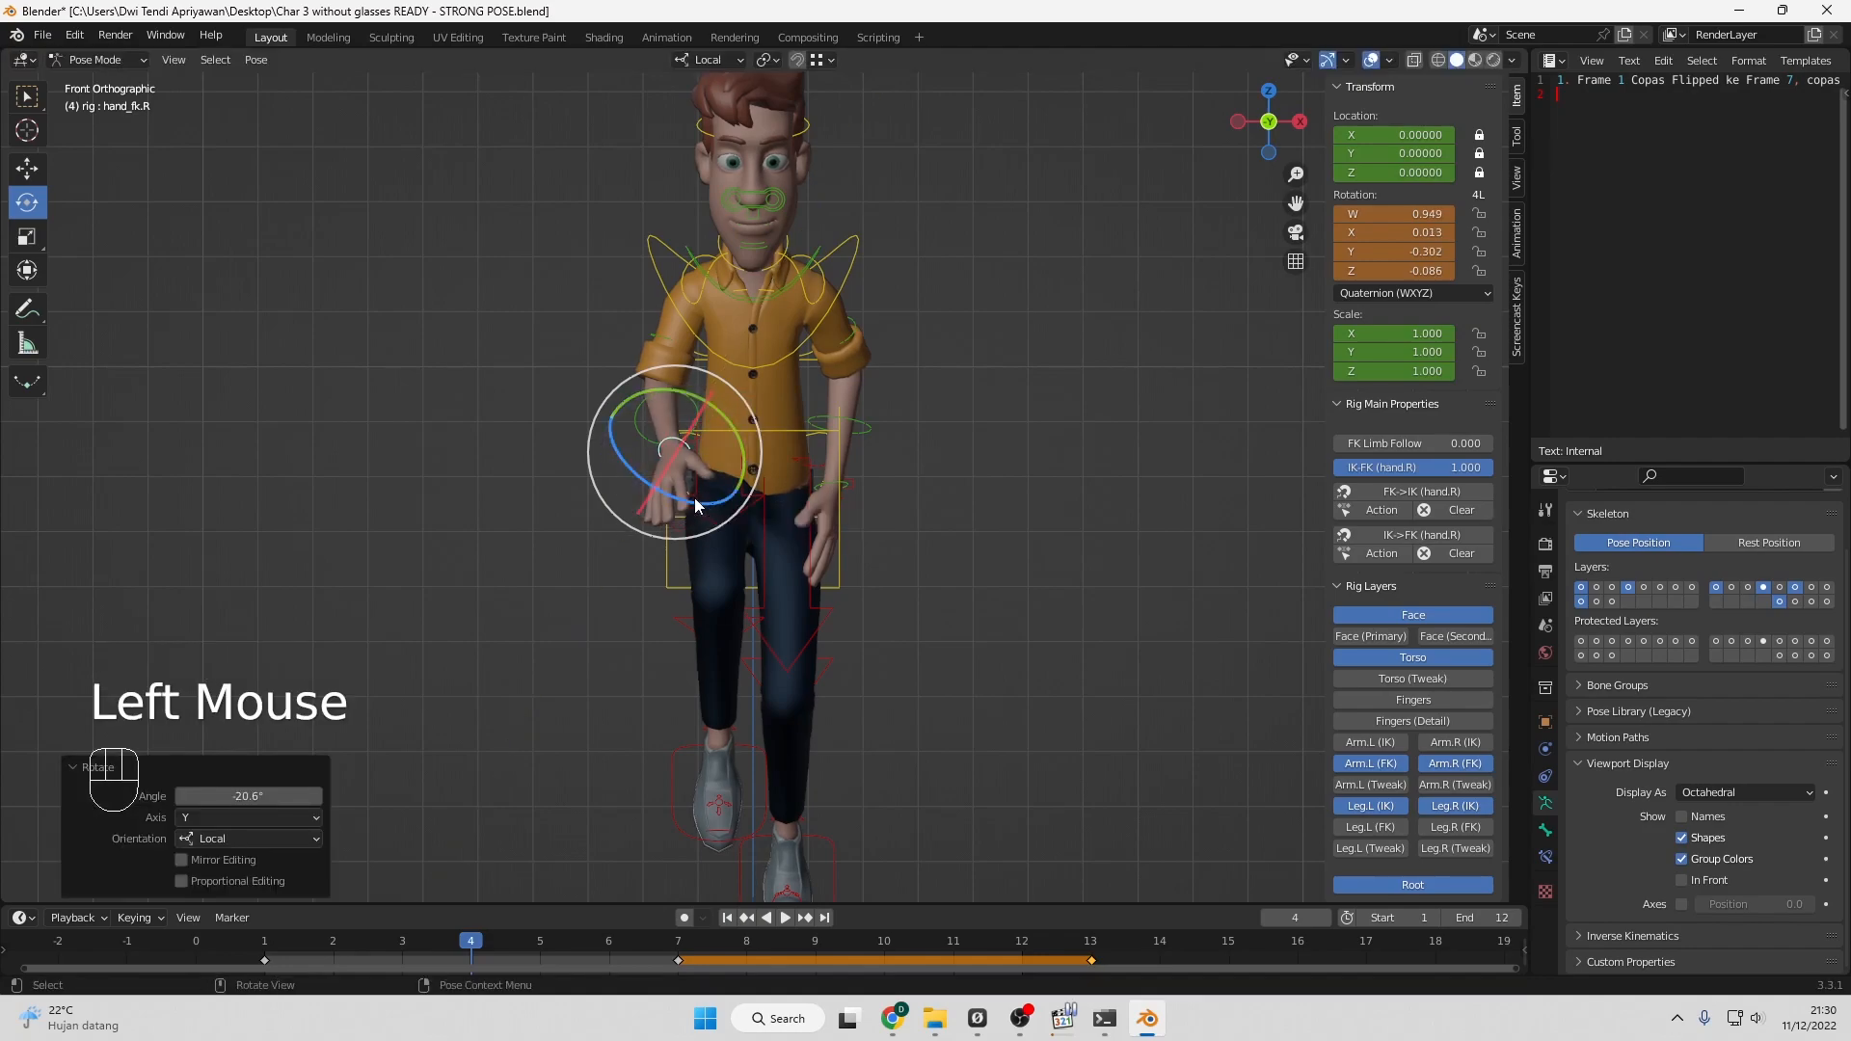
pyautogui.moveTo(697, 501); pyautogui.dragTo(704, 511)
pyautogui.press('KP_3')
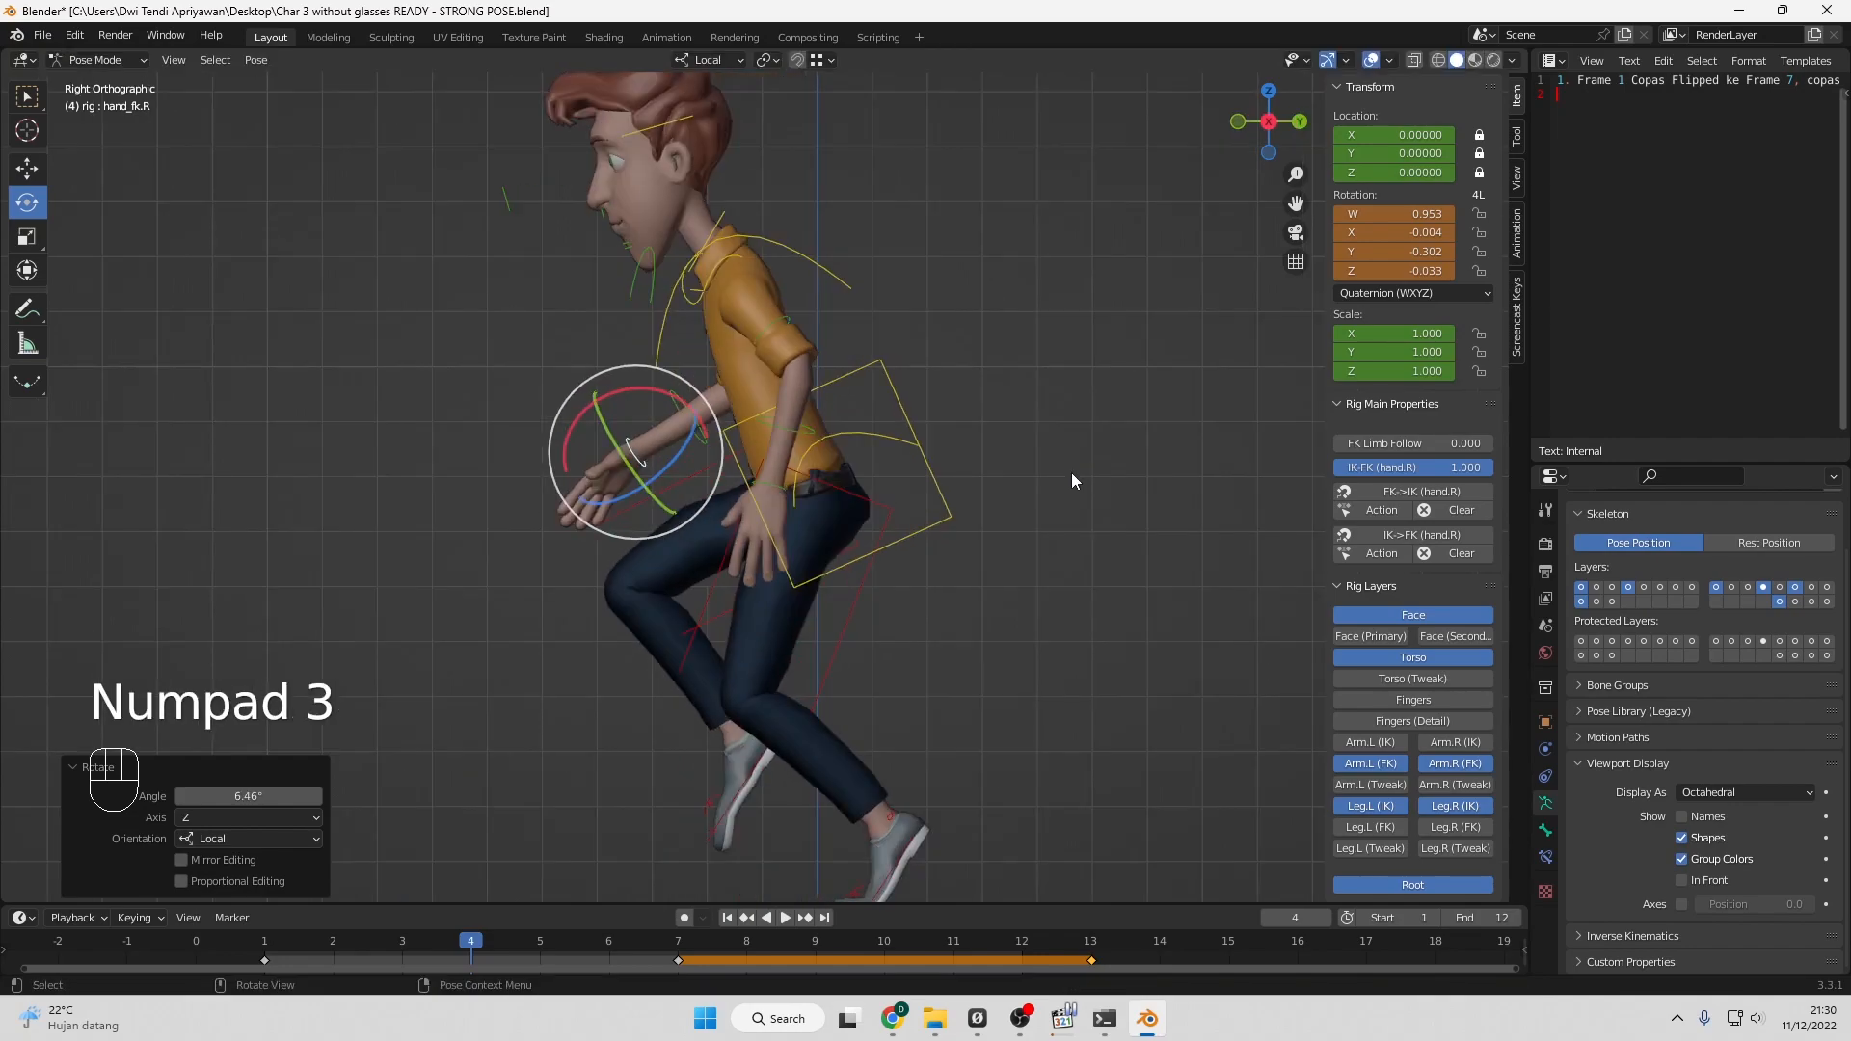
# Restore Global orientation and rotate the left hand FK control about -10.1° around the X axis.
pyautogui.click(760, 484)
pyautogui.click(738, 59)
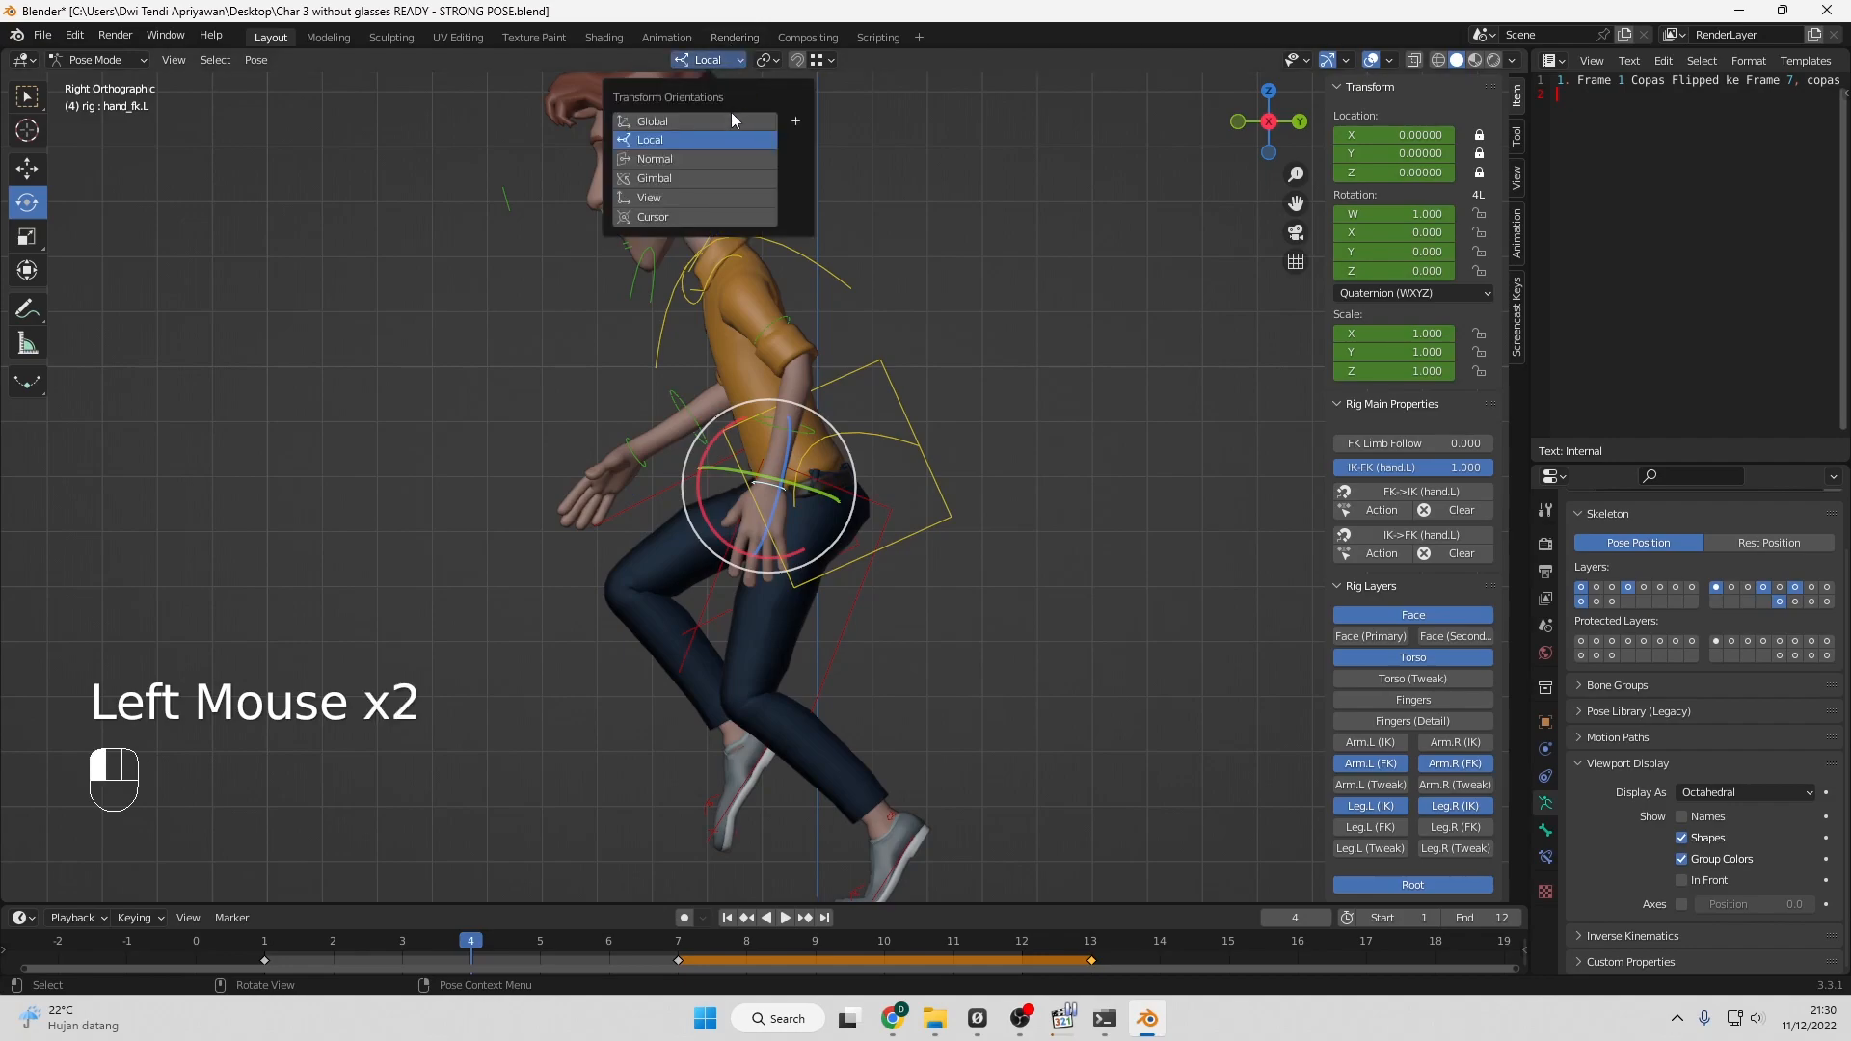
pyautogui.click(729, 118)
pyautogui.moveTo(747, 420); pyautogui.dragTo(760, 423)
pyautogui.scroll(-1, 1005, 582)
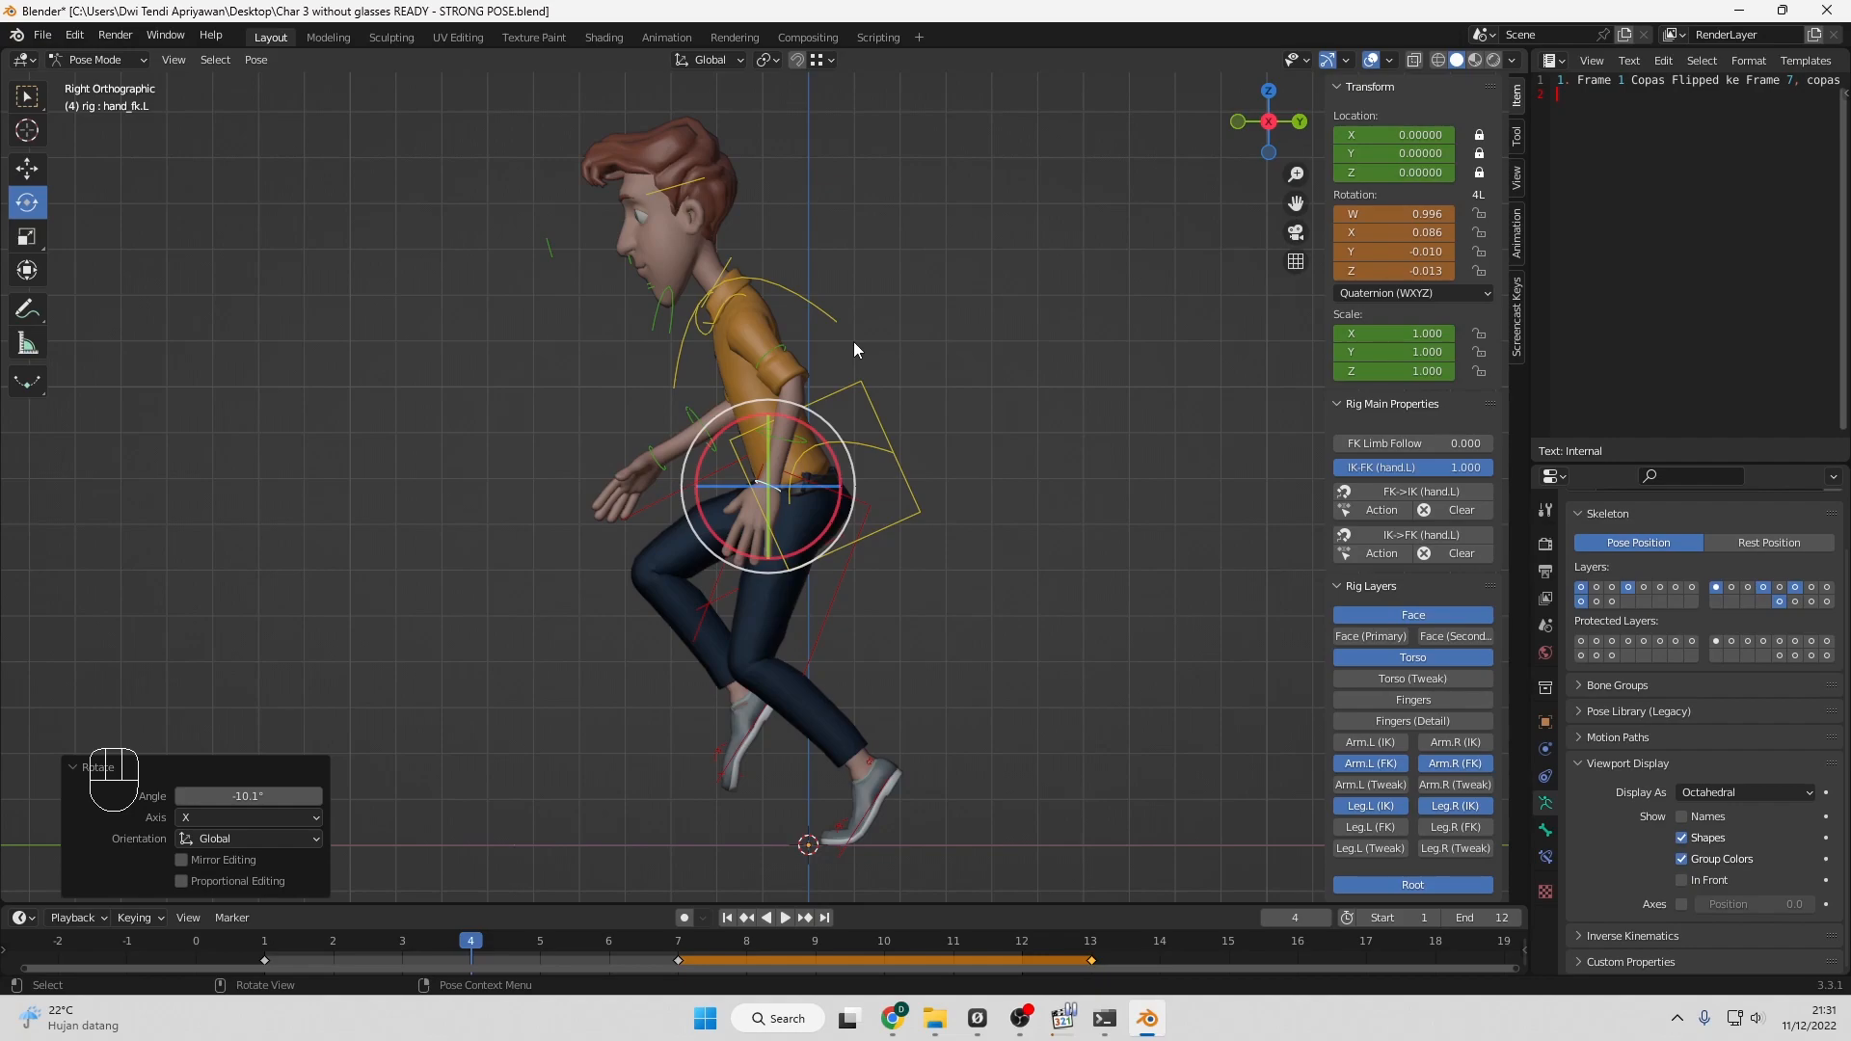
# Rotate the right upper arm FK control about 2.51° around the global X axis in the right orthographic view.
pyautogui.moveTo(843, 403); pyautogui.dragTo(667, 364, button='middle')
pyautogui.scroll(2, 663, 368)
pyautogui.click(658, 334)
pyautogui.scroll(2, 635, 316)
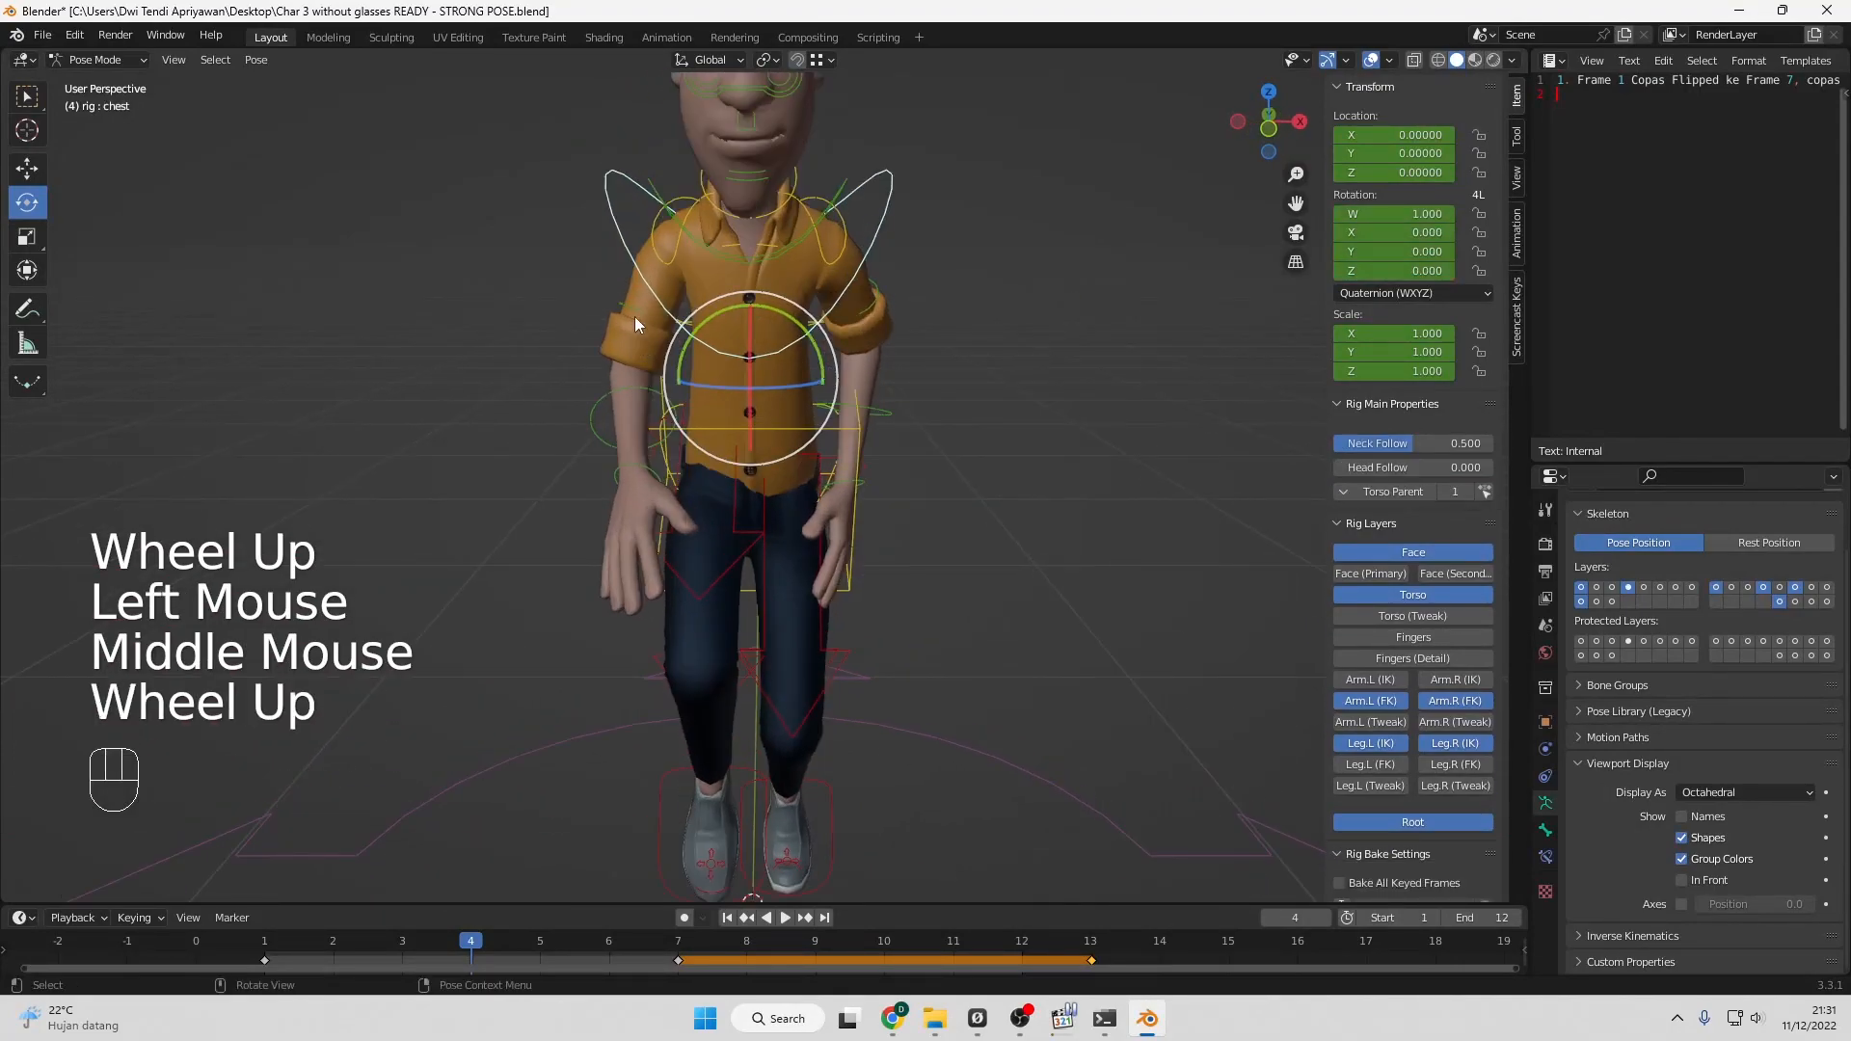
pyautogui.click(634, 309)
pyautogui.press('KP_3')
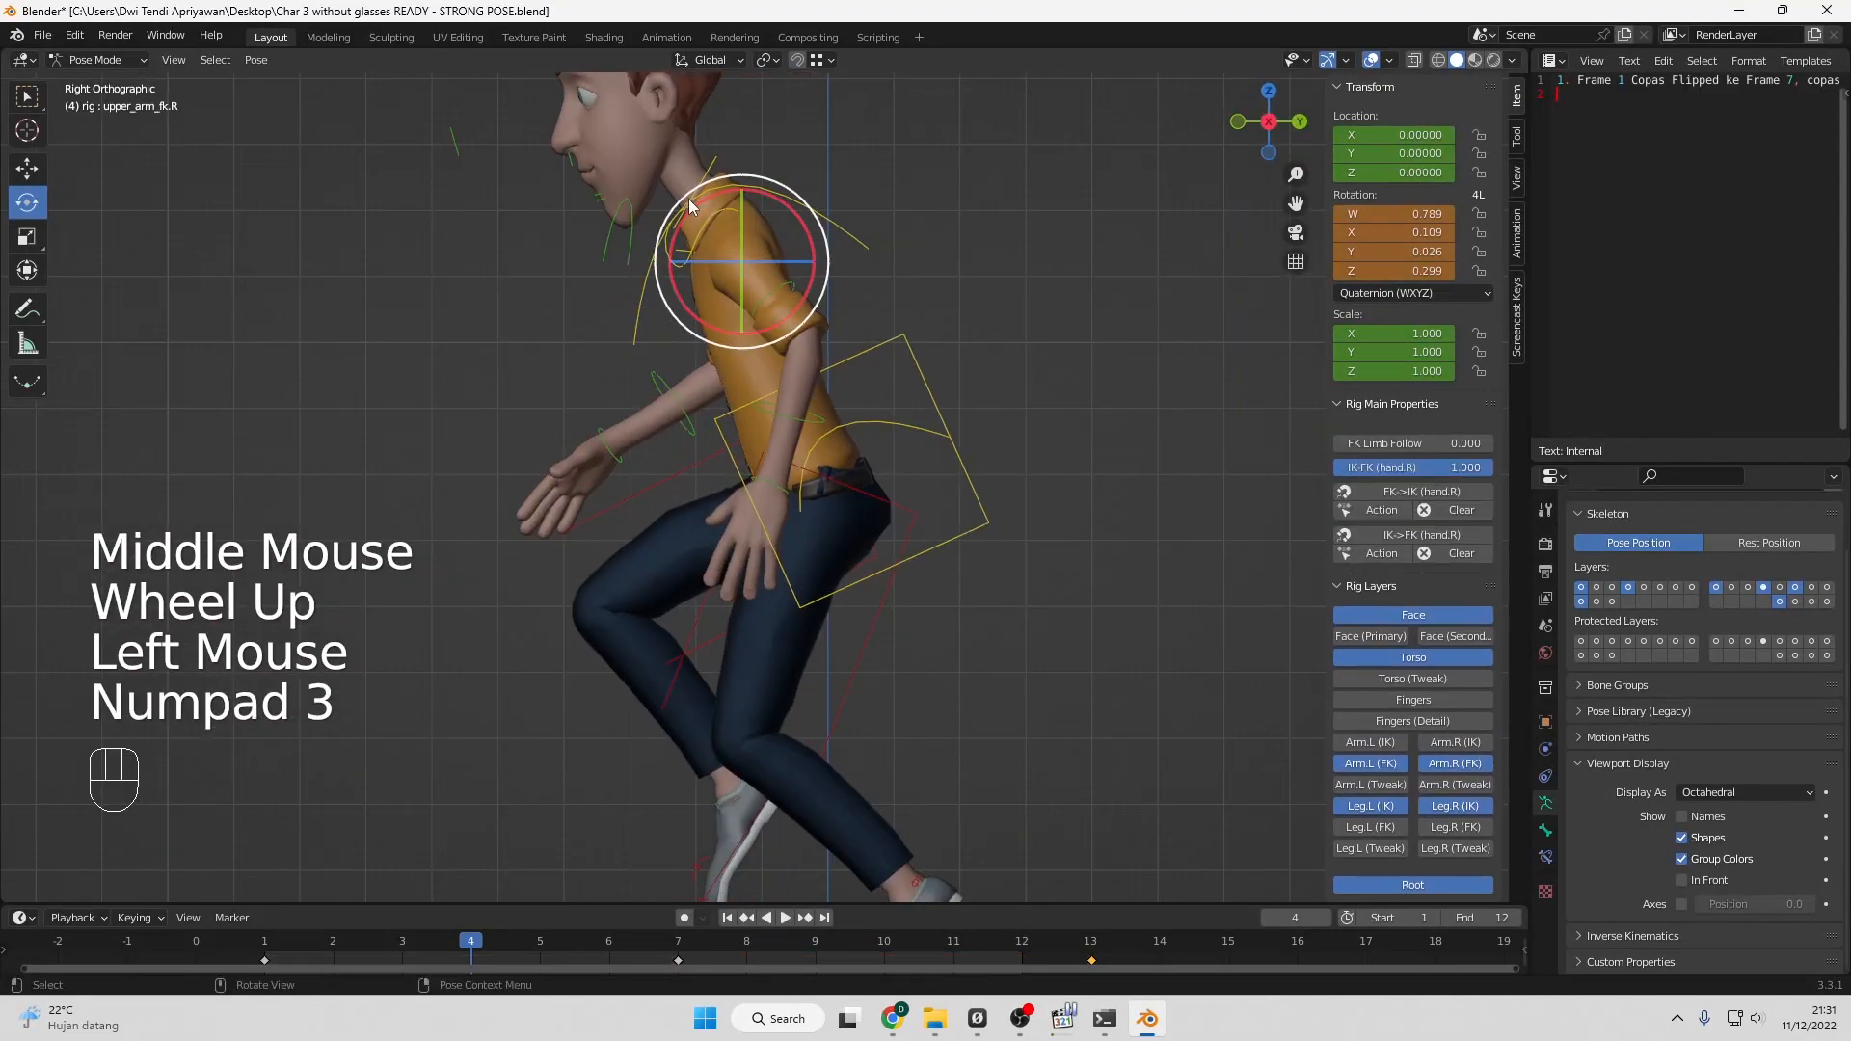
pyautogui.moveTo(690, 206); pyautogui.dragTo(696, 223)
pyautogui.scroll(-1, 1050, 390)
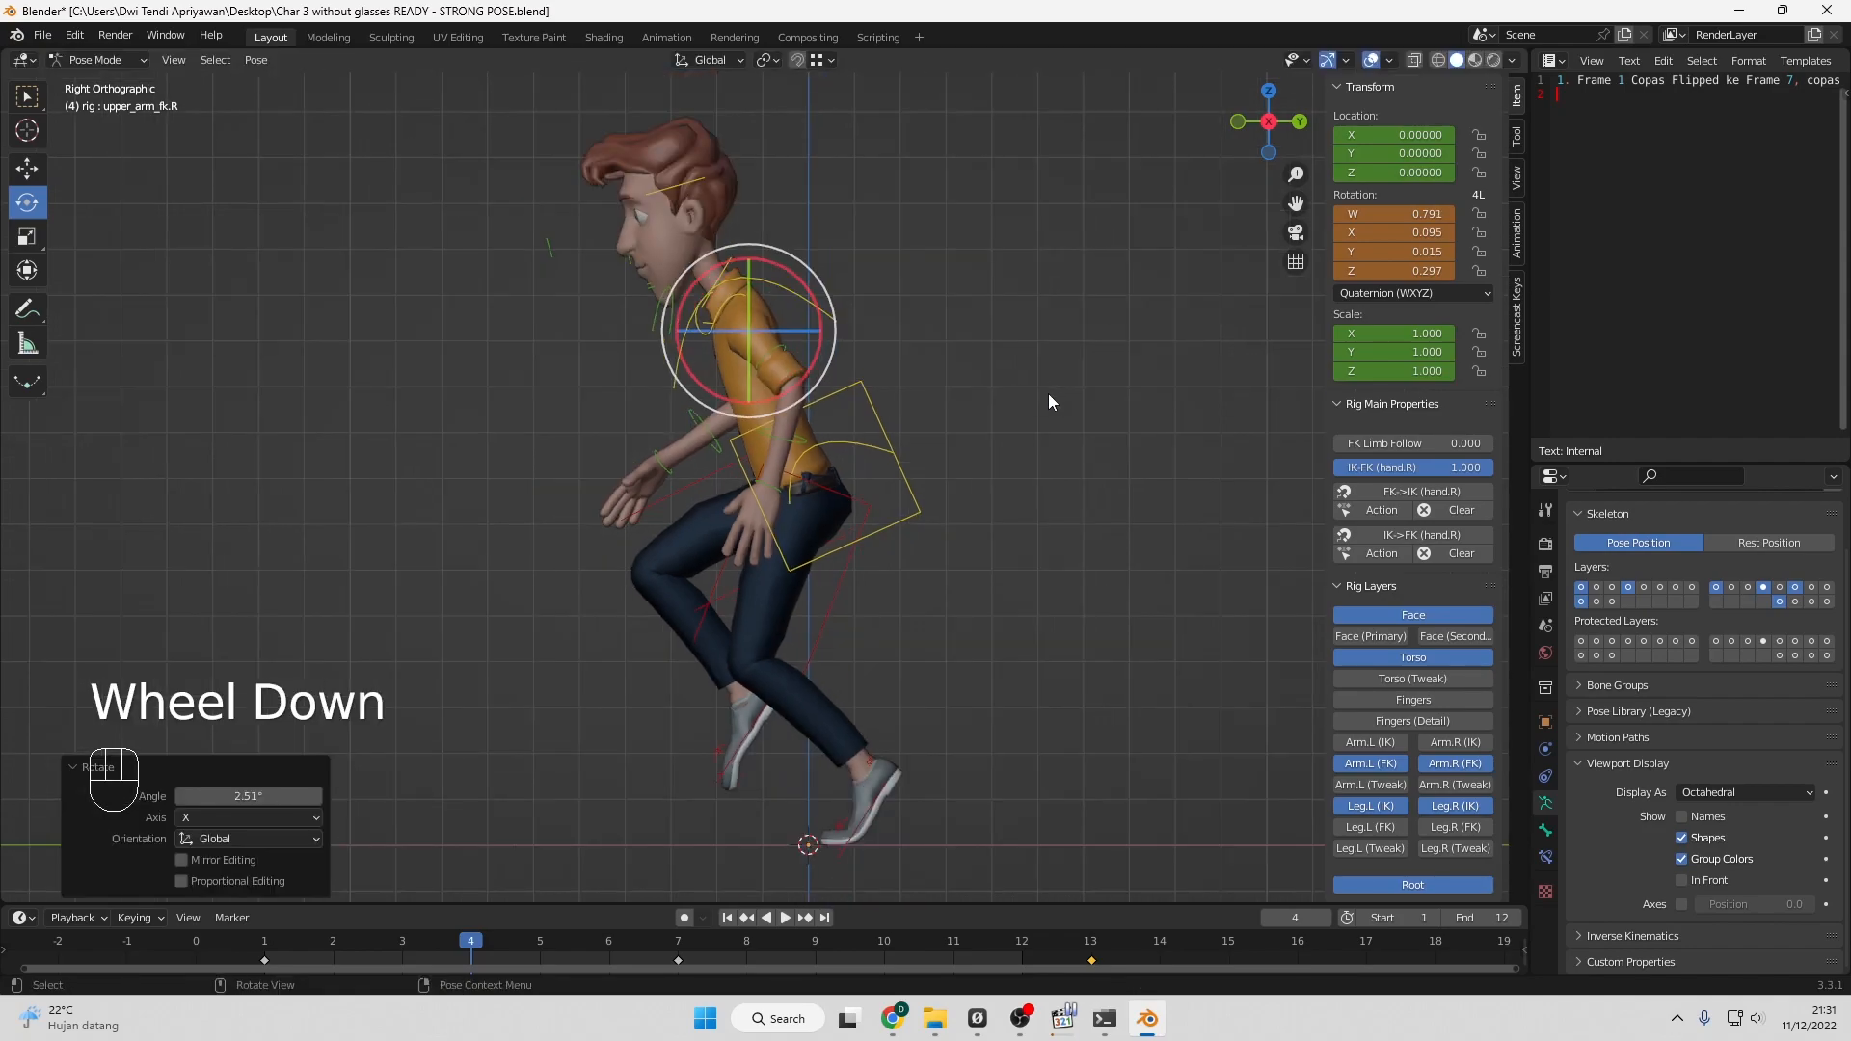
pyautogui.scroll(1, 1049, 402)
pyautogui.scroll(-1, 1050, 403)
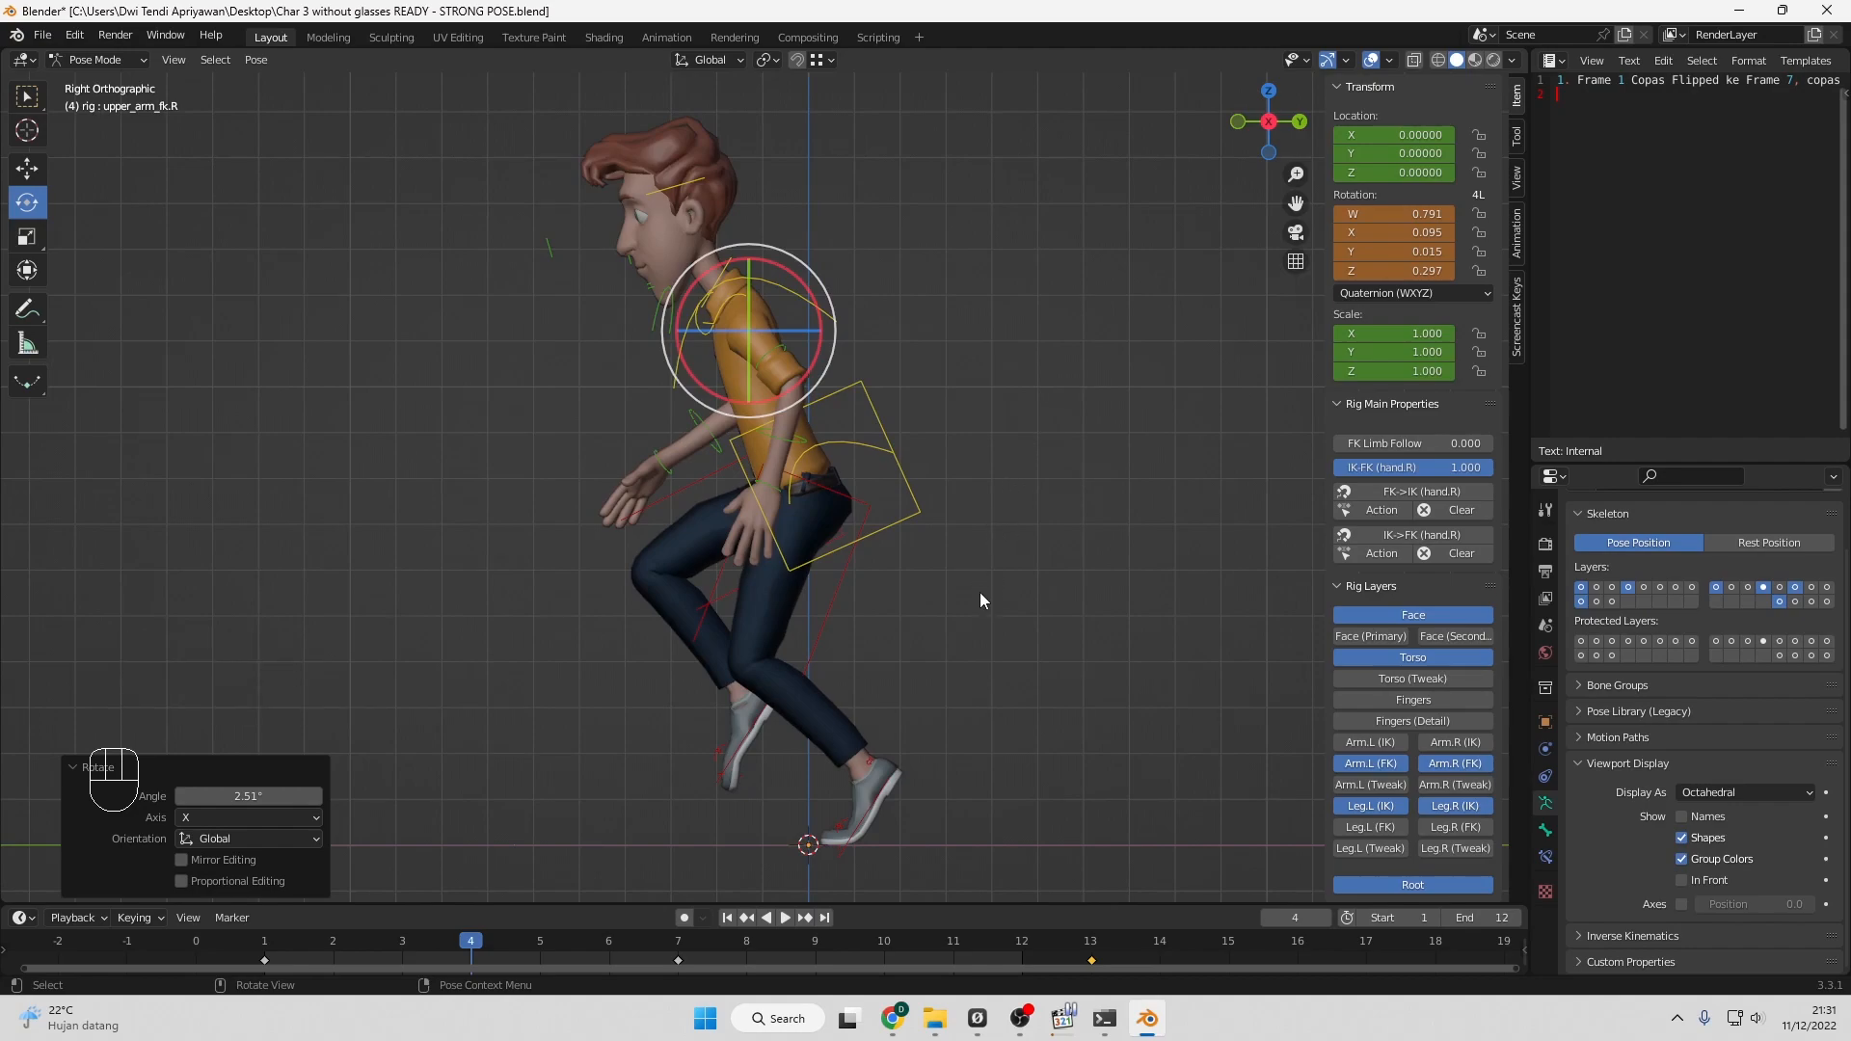
# Select all rig controls and insert Location, Rotation & Scale keyframes at frame 4.
pyautogui.click(713, 583)
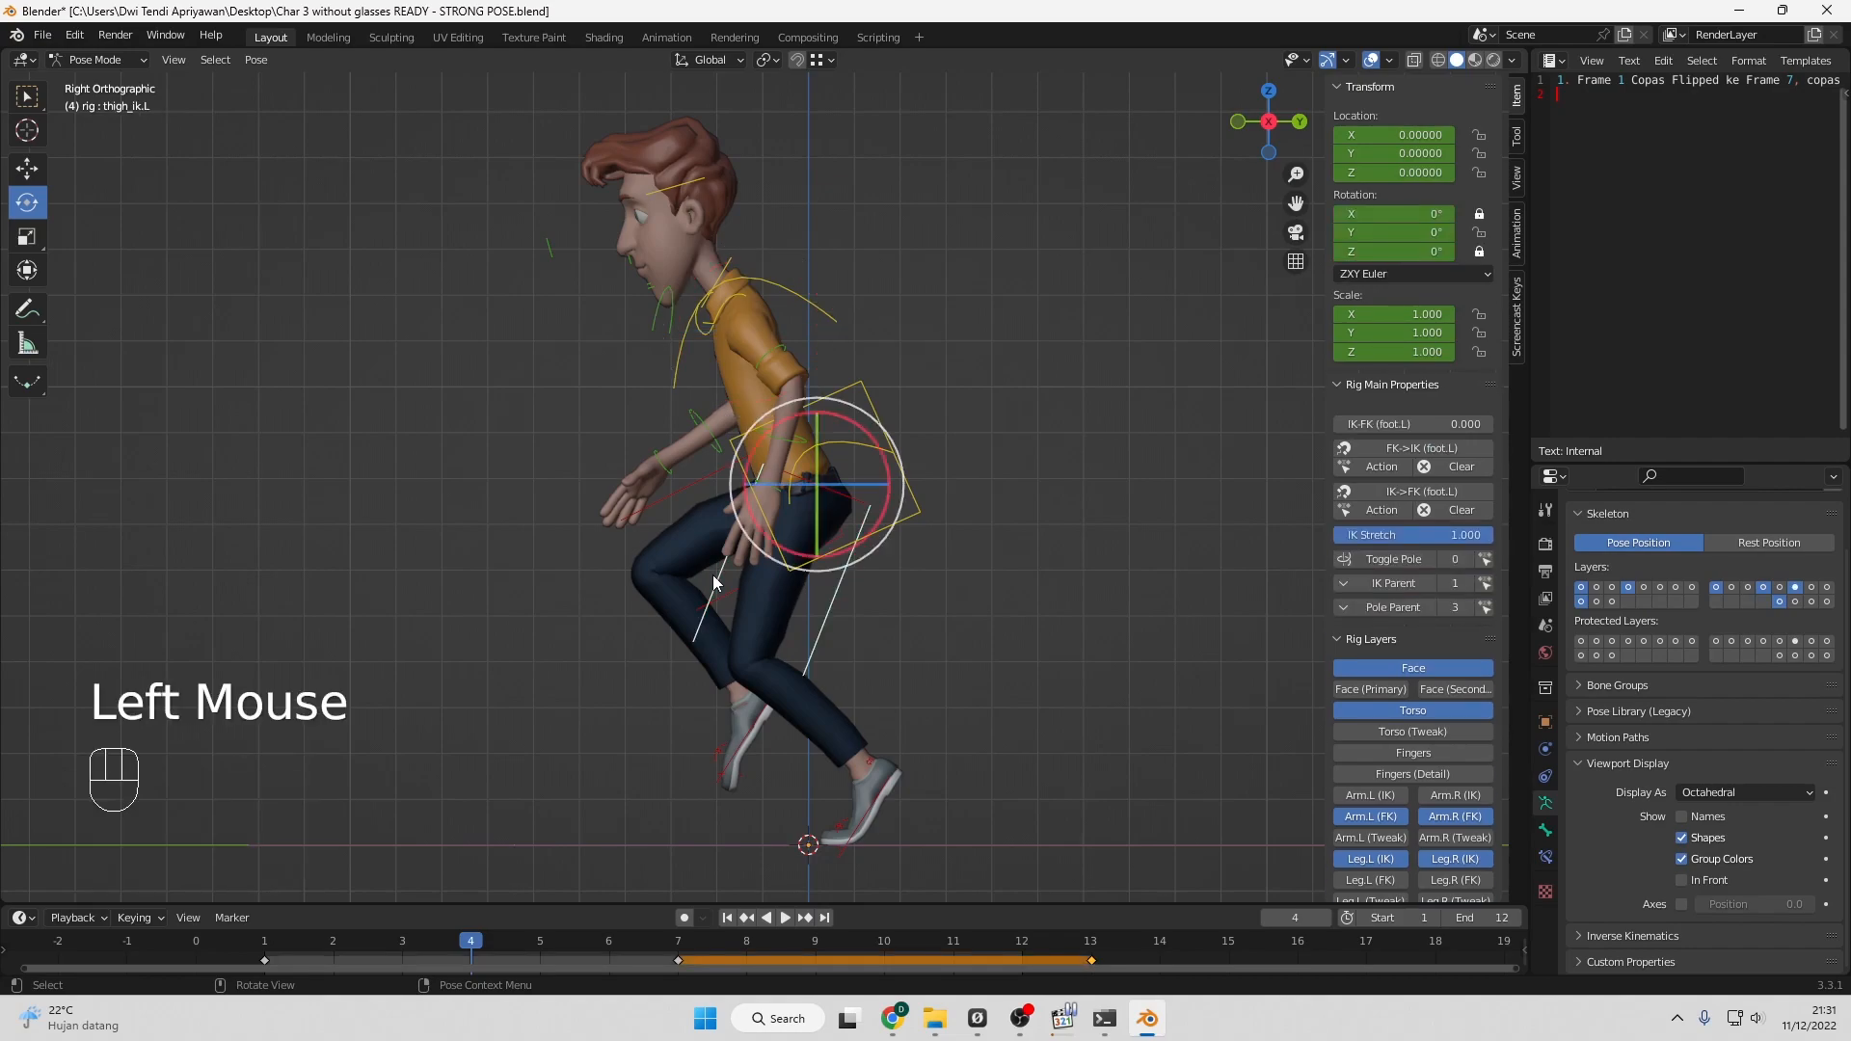
pyautogui.press('a')
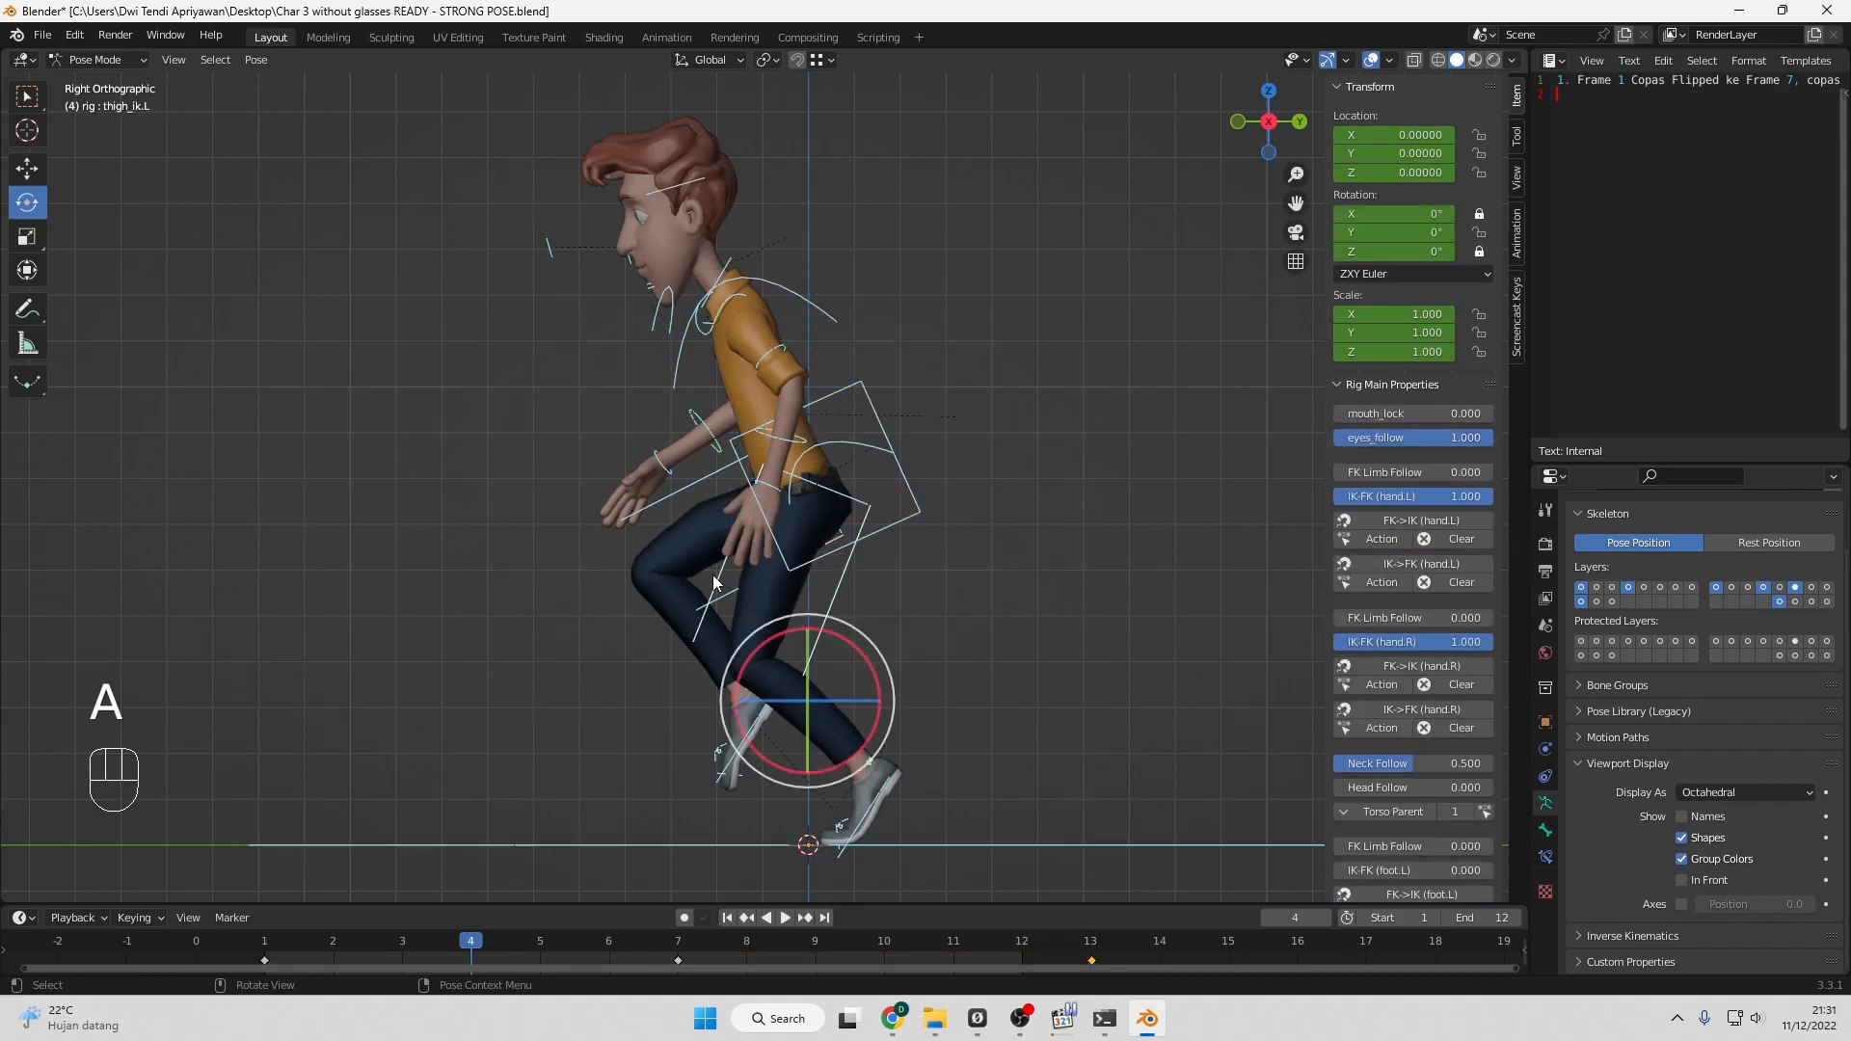
pyautogui.press('i')
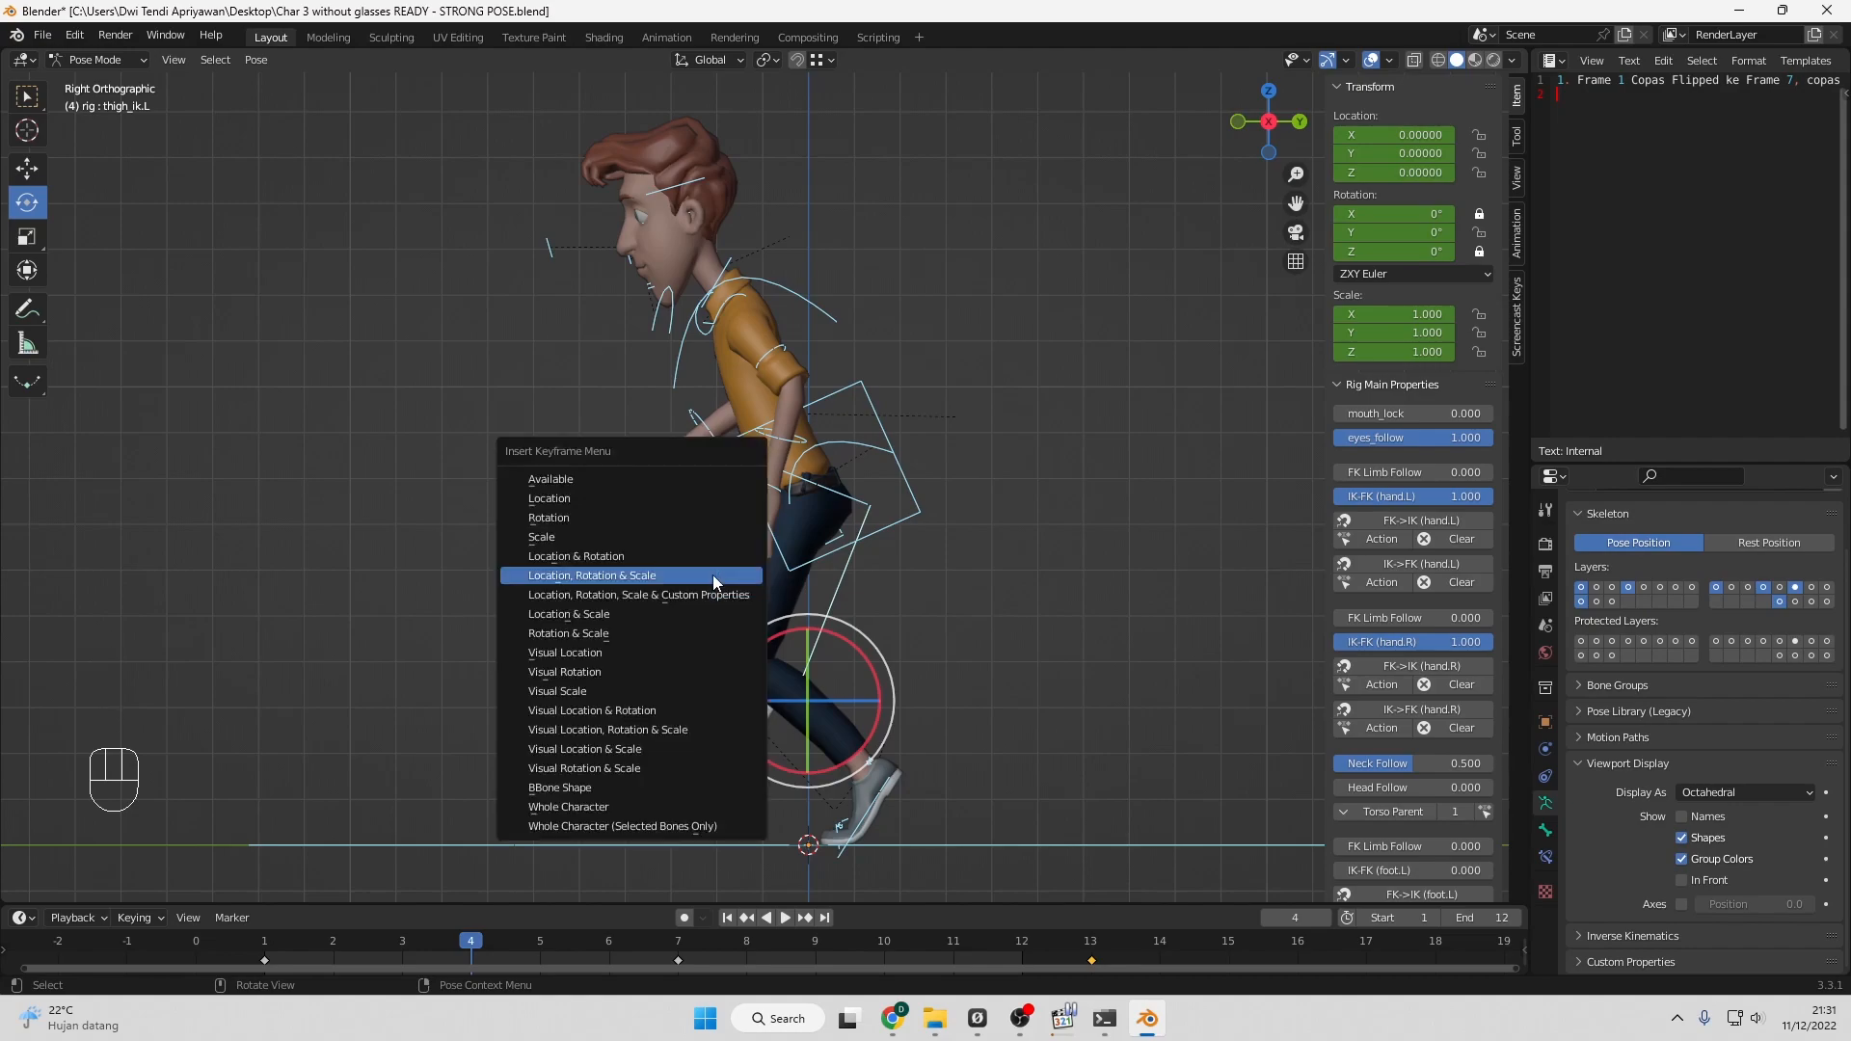
pyautogui.click(713, 575)
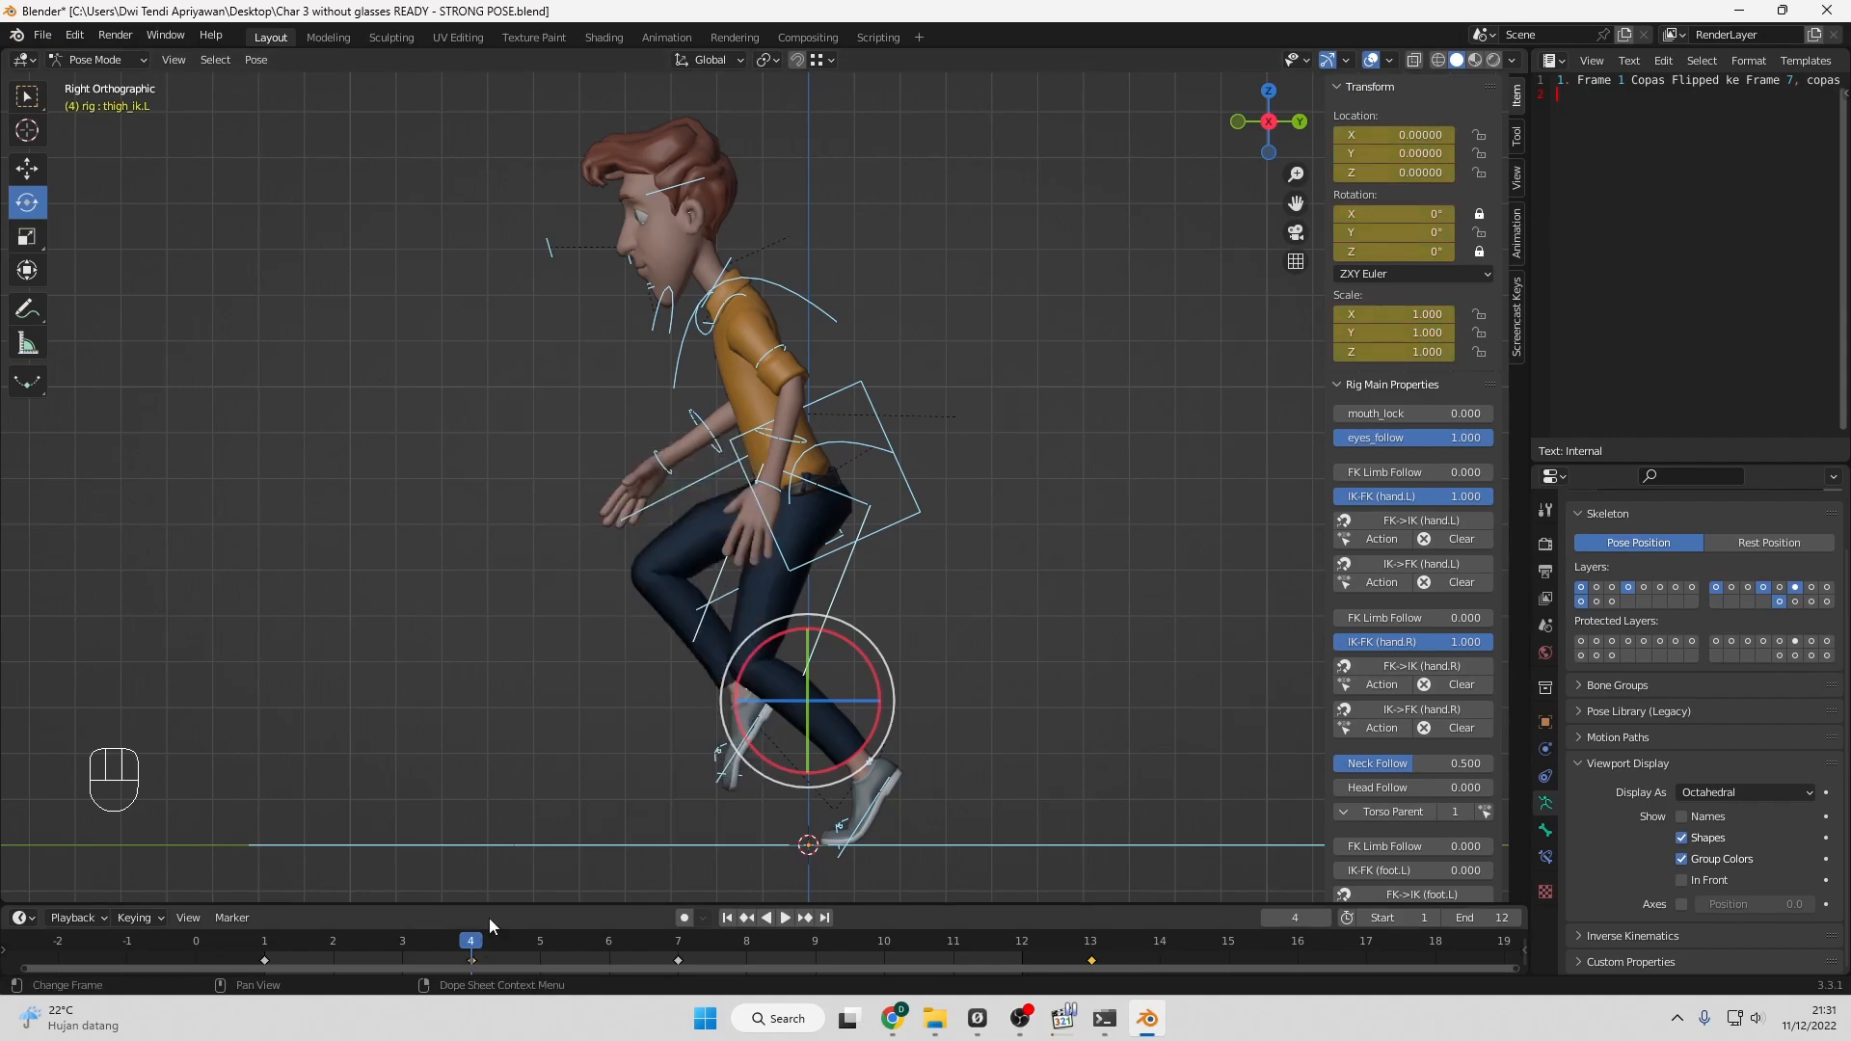
# Copy the frame 4 keyframes, paste them flipped at frame 10, and return to frame 4 to compare the poses.
pyautogui.moveTo(499, 905); pyautogui.dragTo(498, 902)
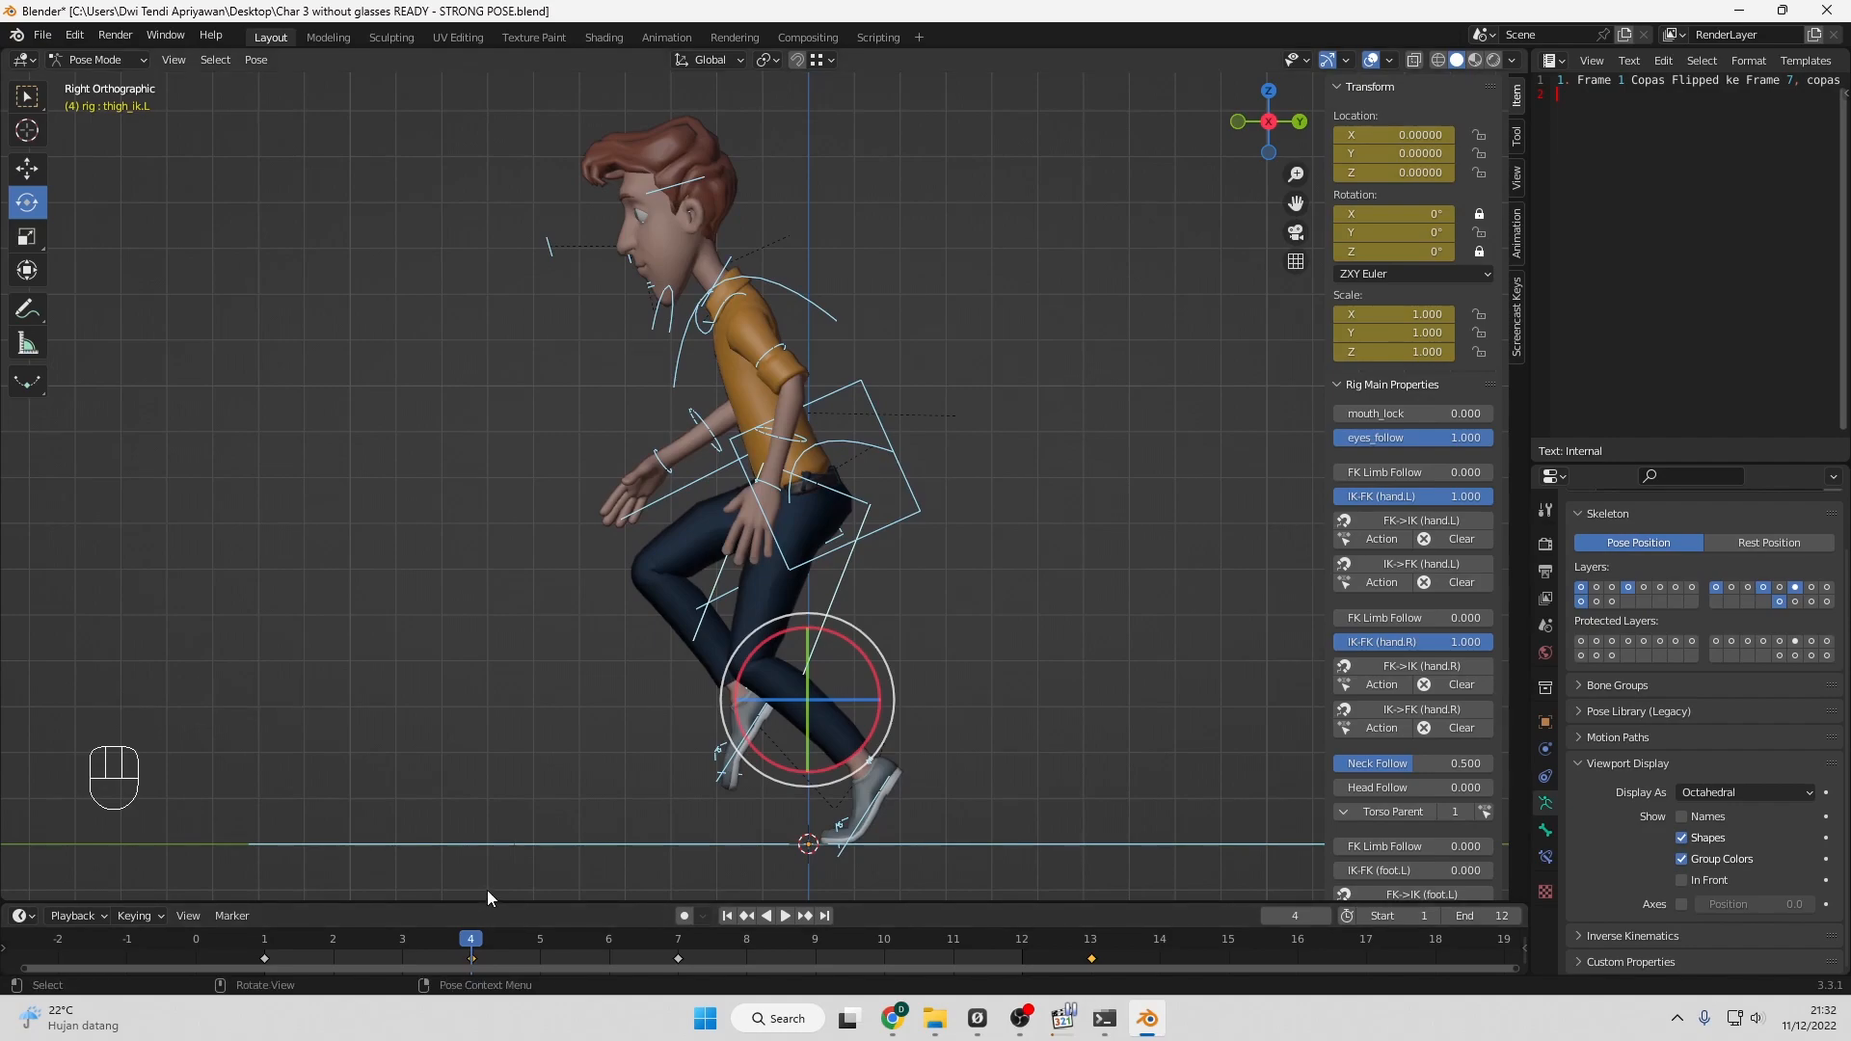
pyautogui.rightClick(470, 957)
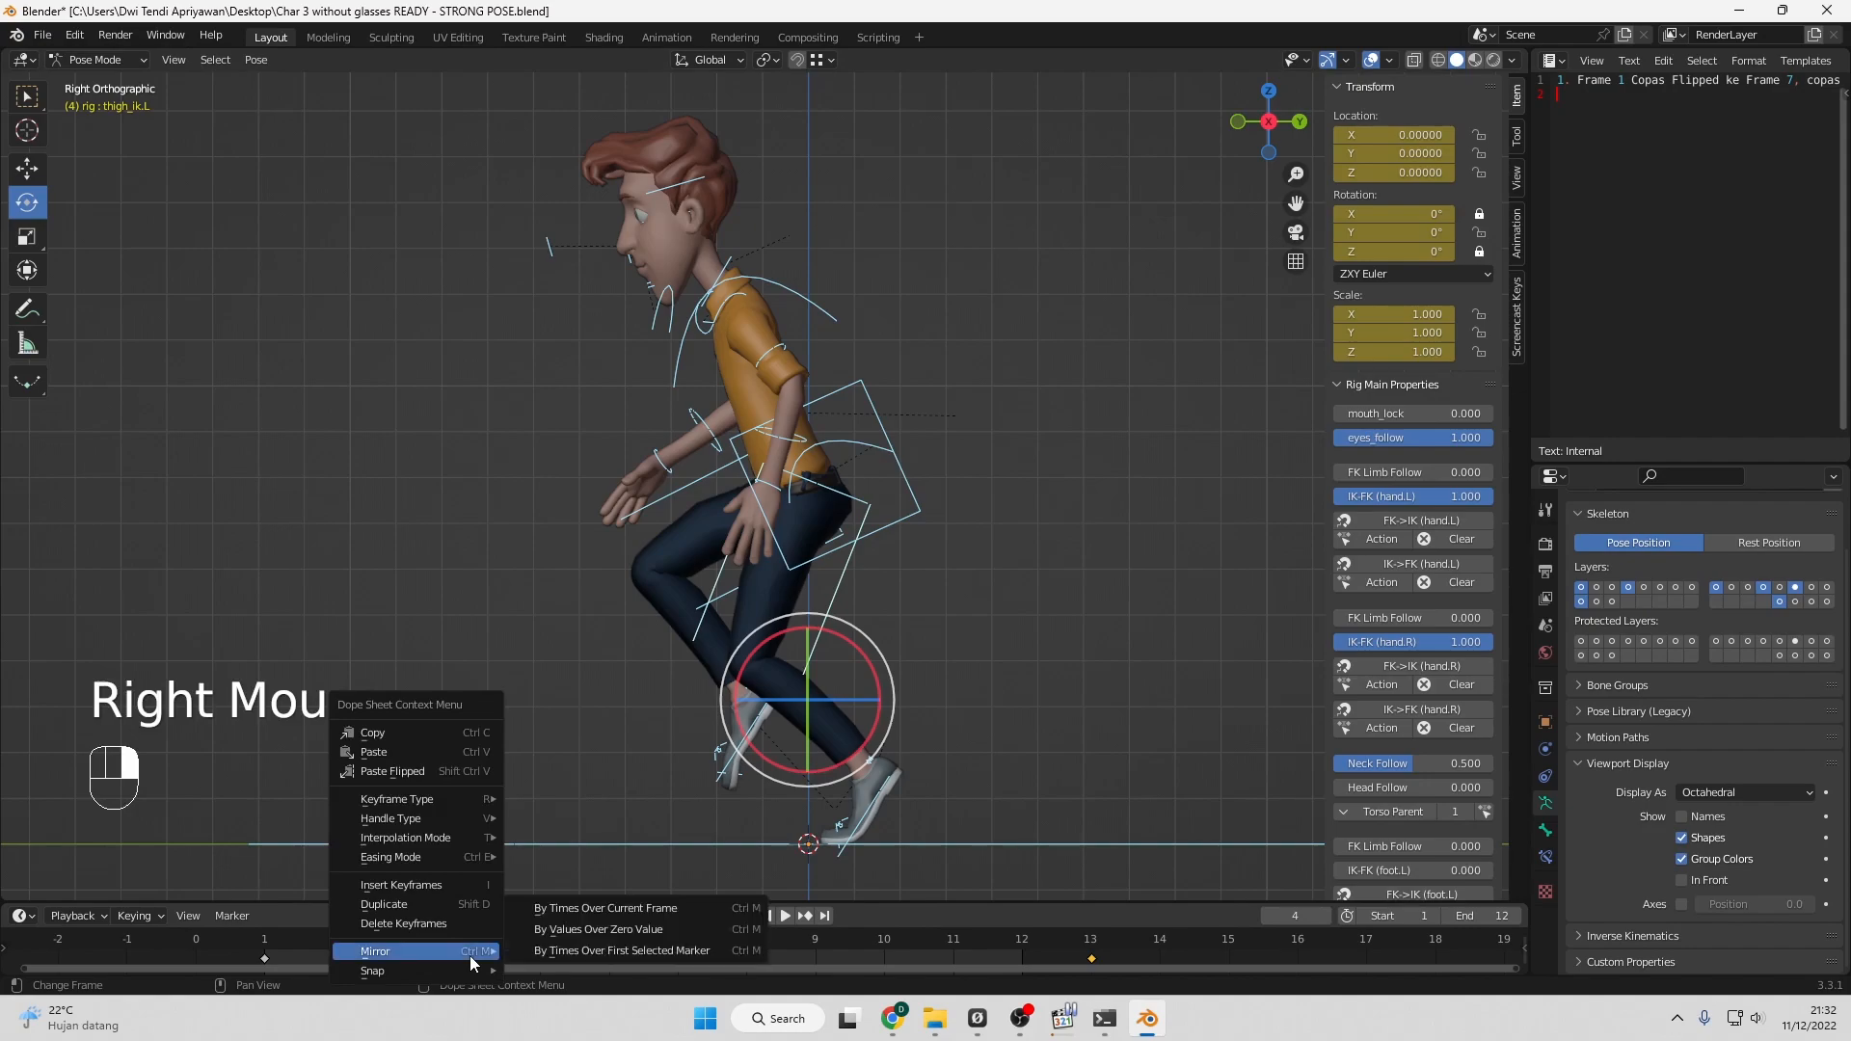
pyautogui.click(421, 735)
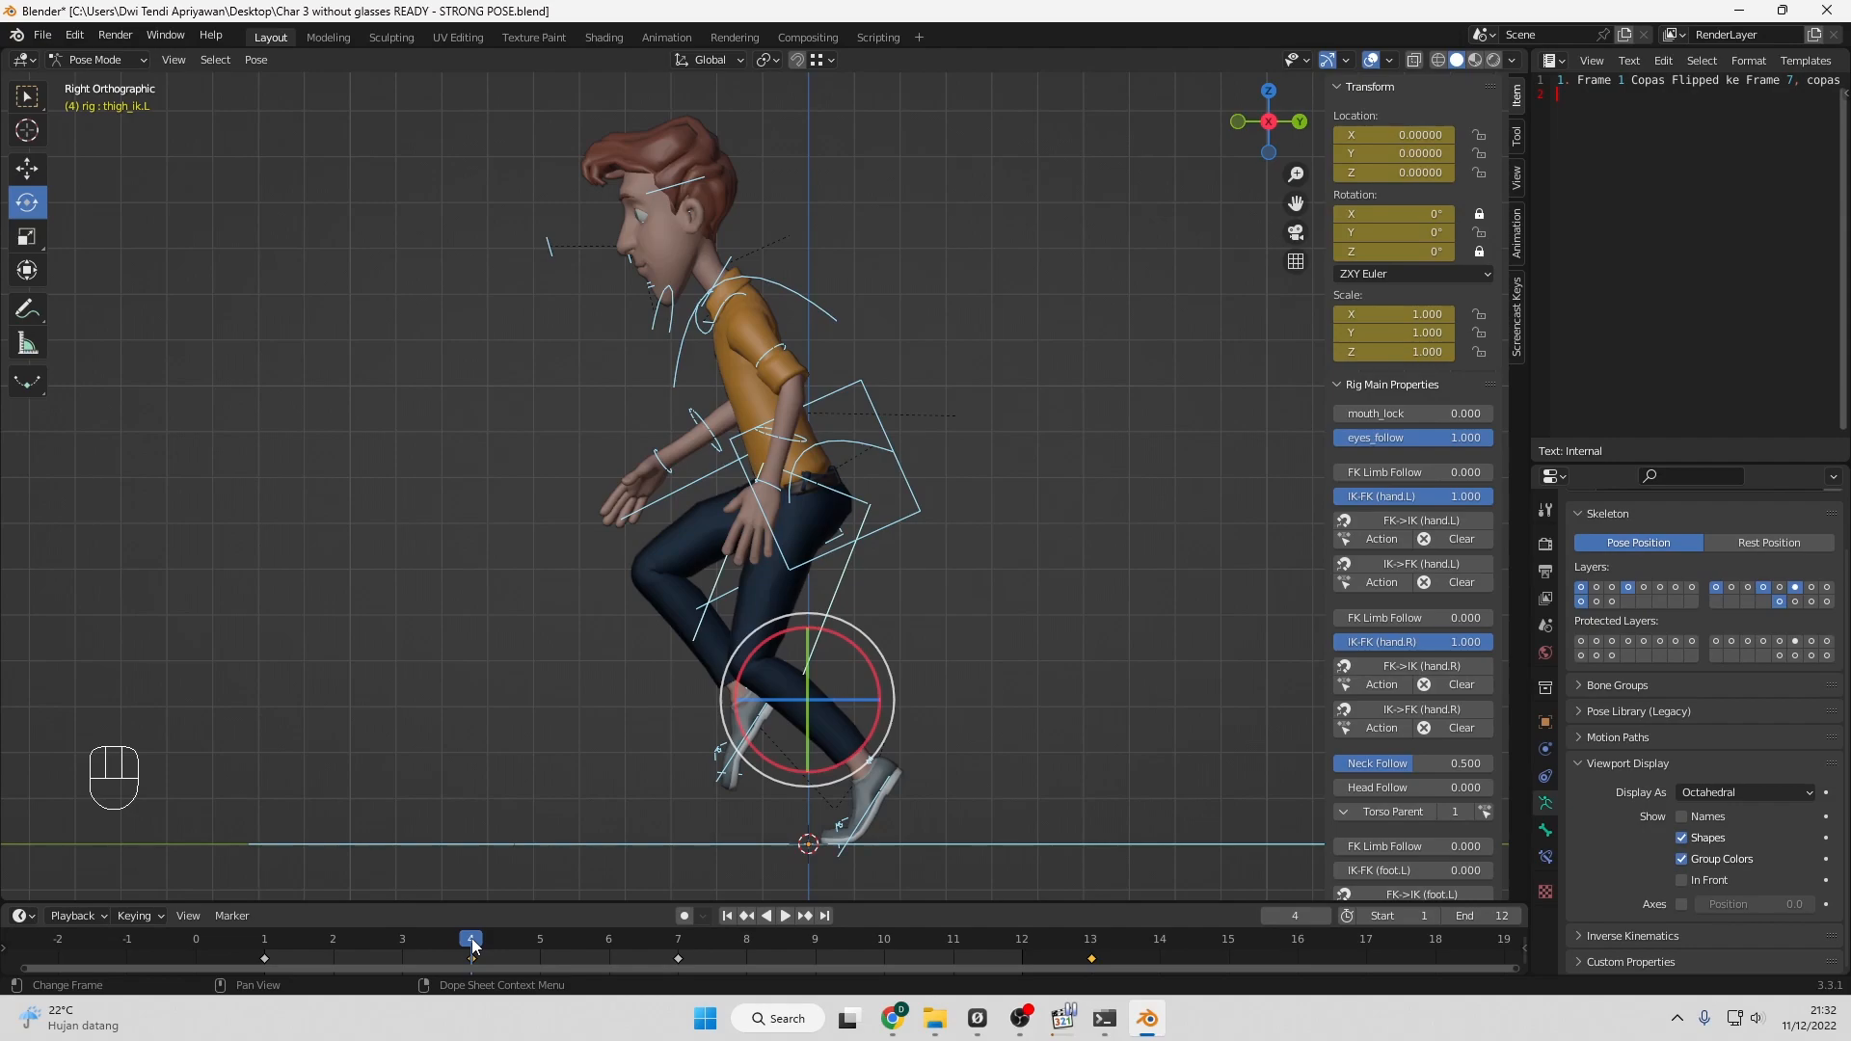
pyautogui.moveTo(473, 946); pyautogui.dragTo(864, 947)
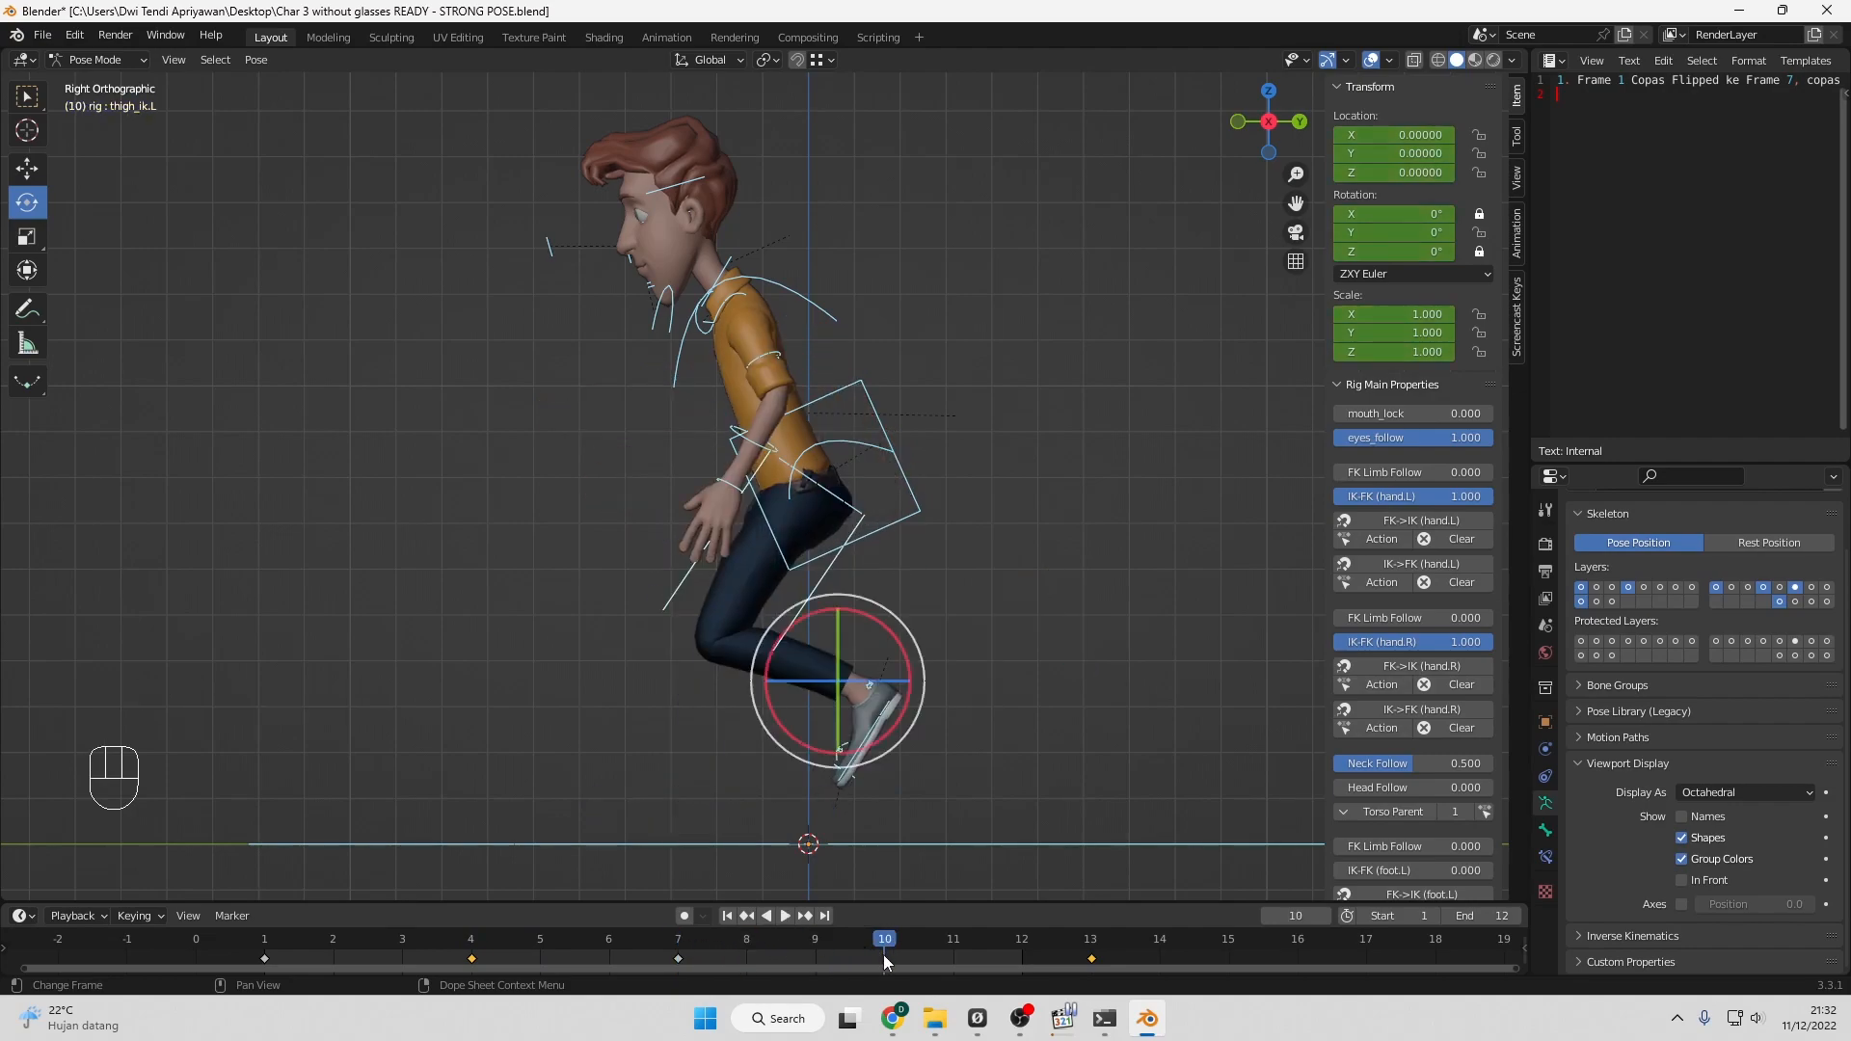
pyautogui.rightClick(883, 954)
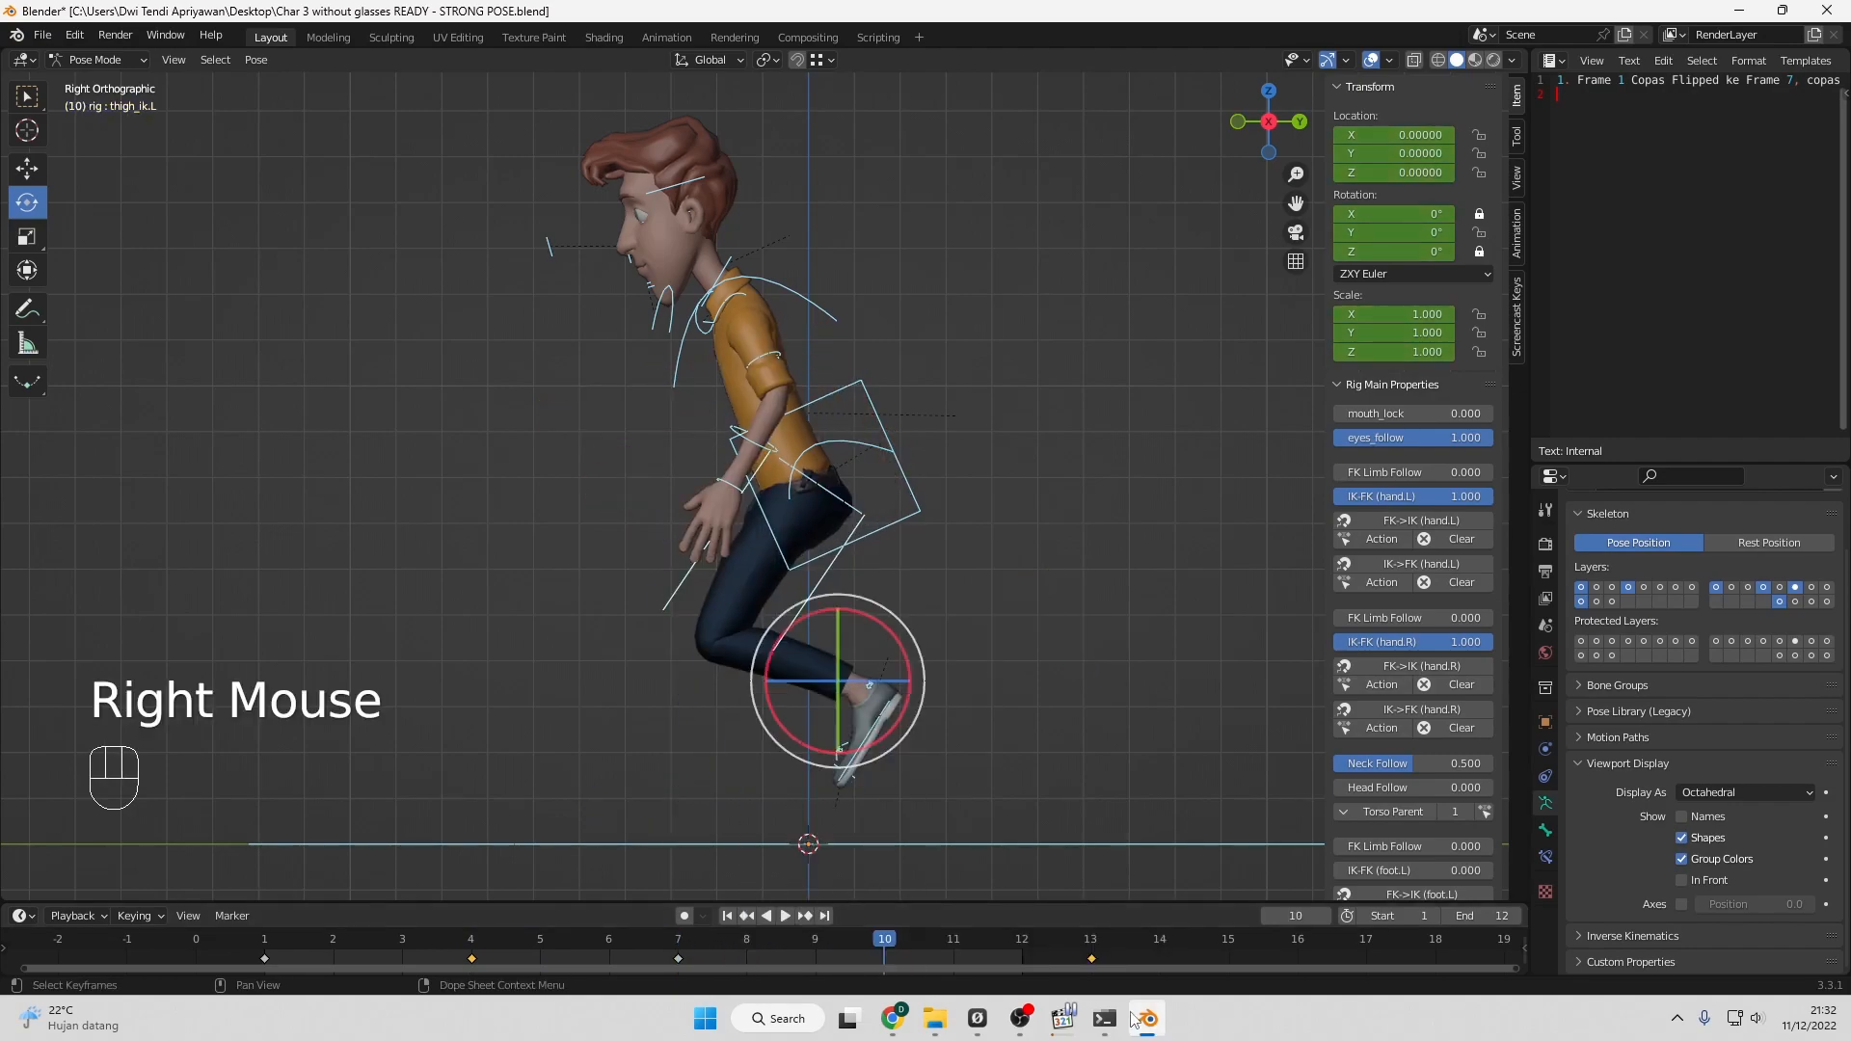
pyautogui.press('ctrl')
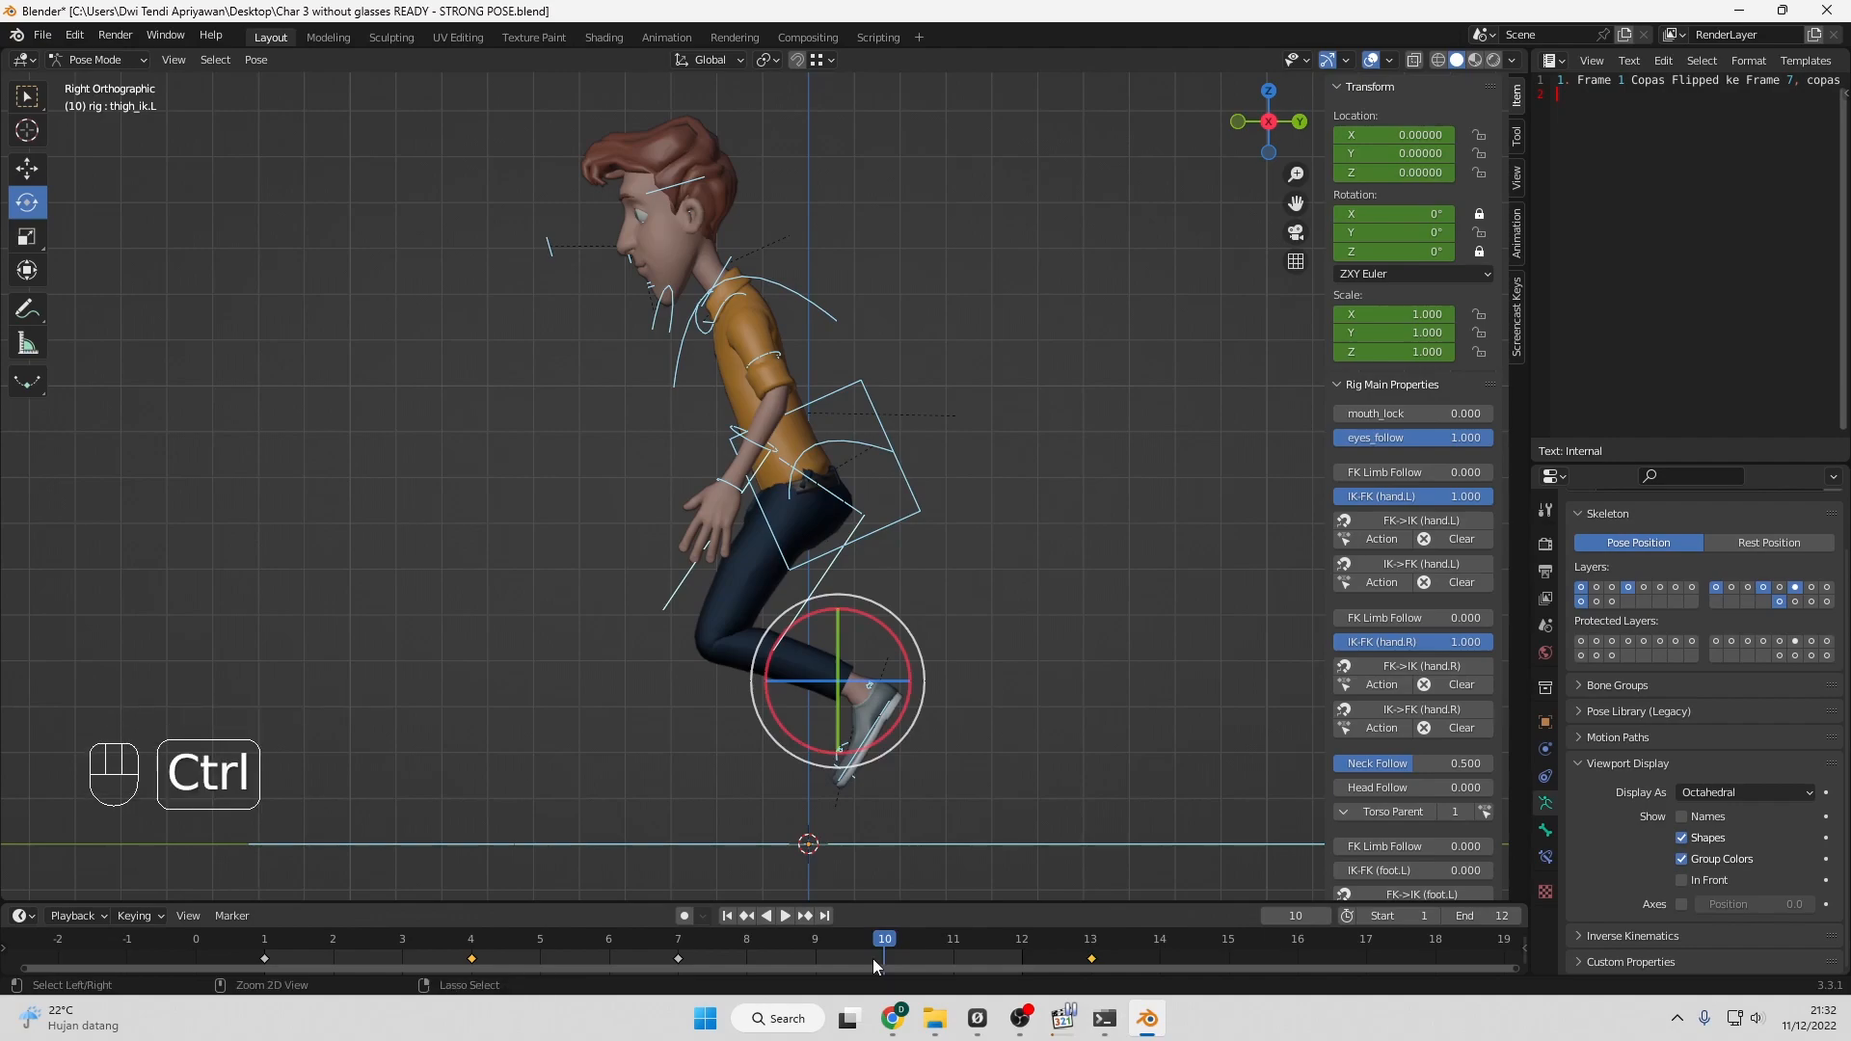
pyautogui.press('shift')
pyautogui.hotkey('ctrl', 'shift', 'v')
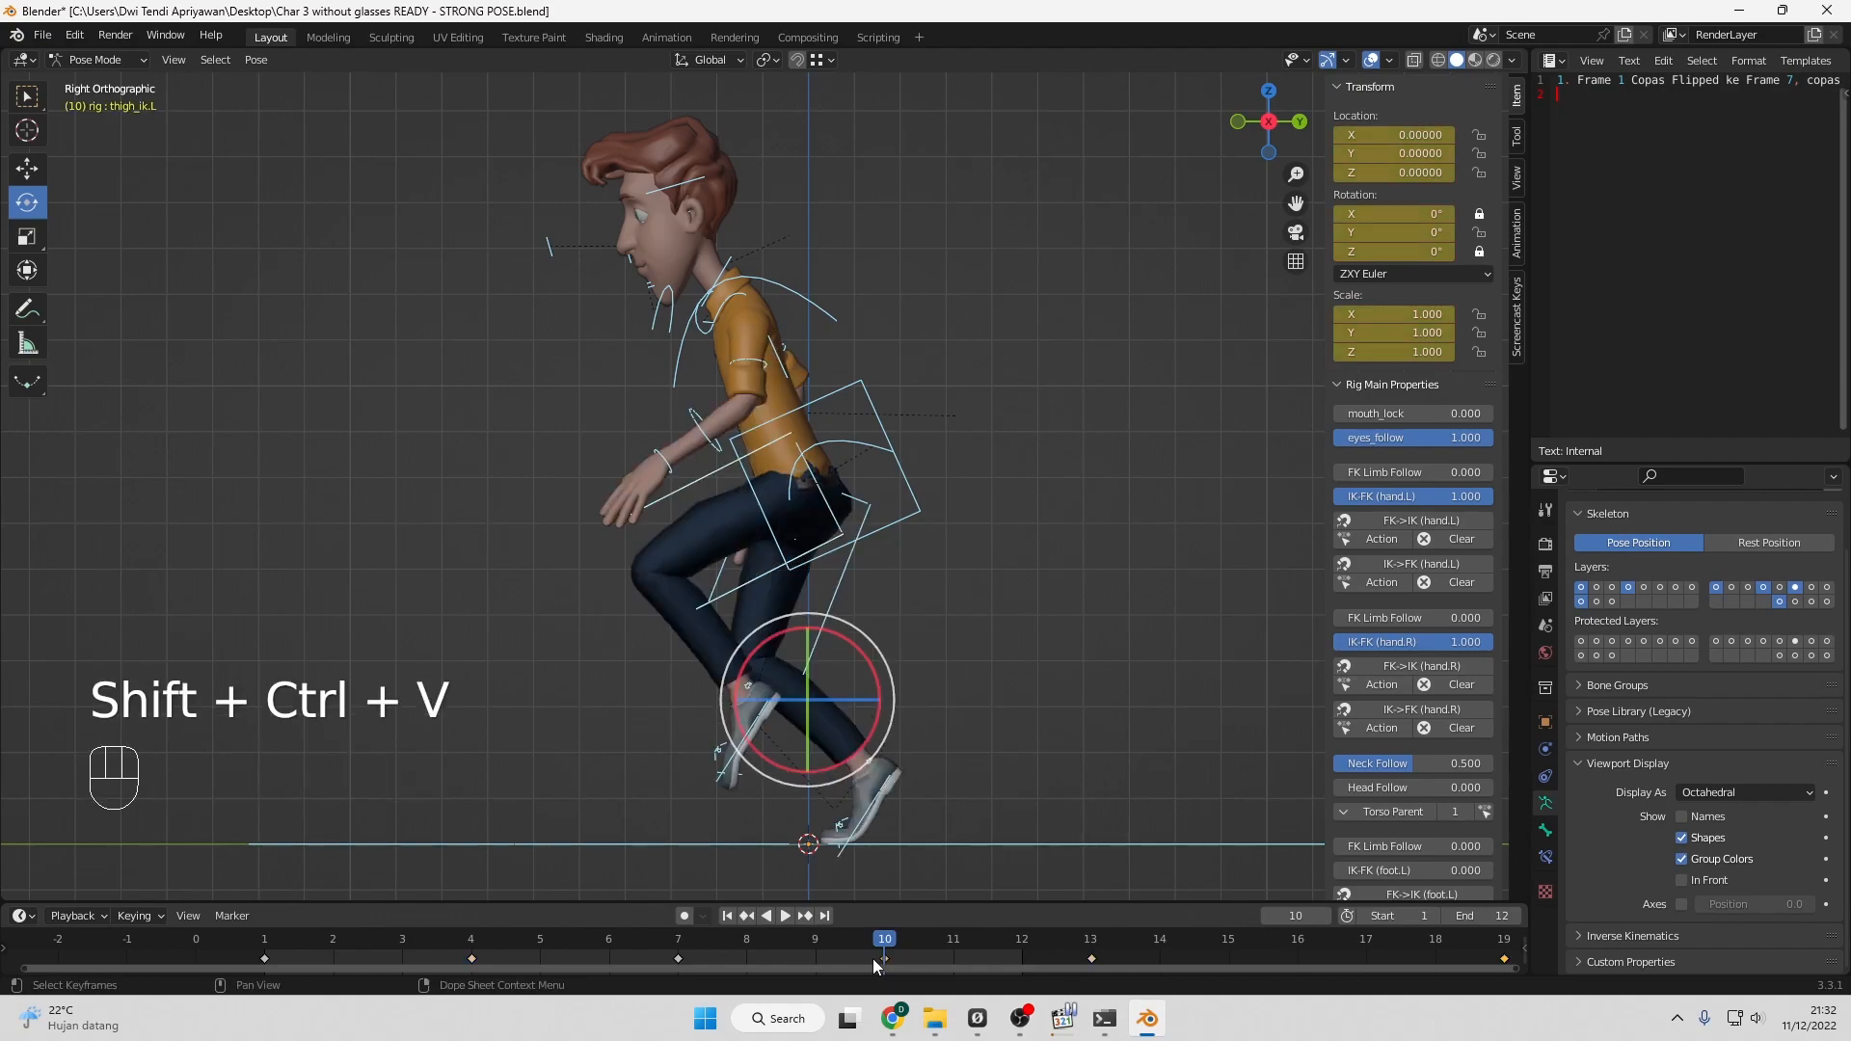
pyautogui.moveTo(883, 941)
pyautogui.mouseDown()
pyautogui.moveTo(482, 956)
pyautogui.moveTo(893, 952)
pyautogui.mouseUp()
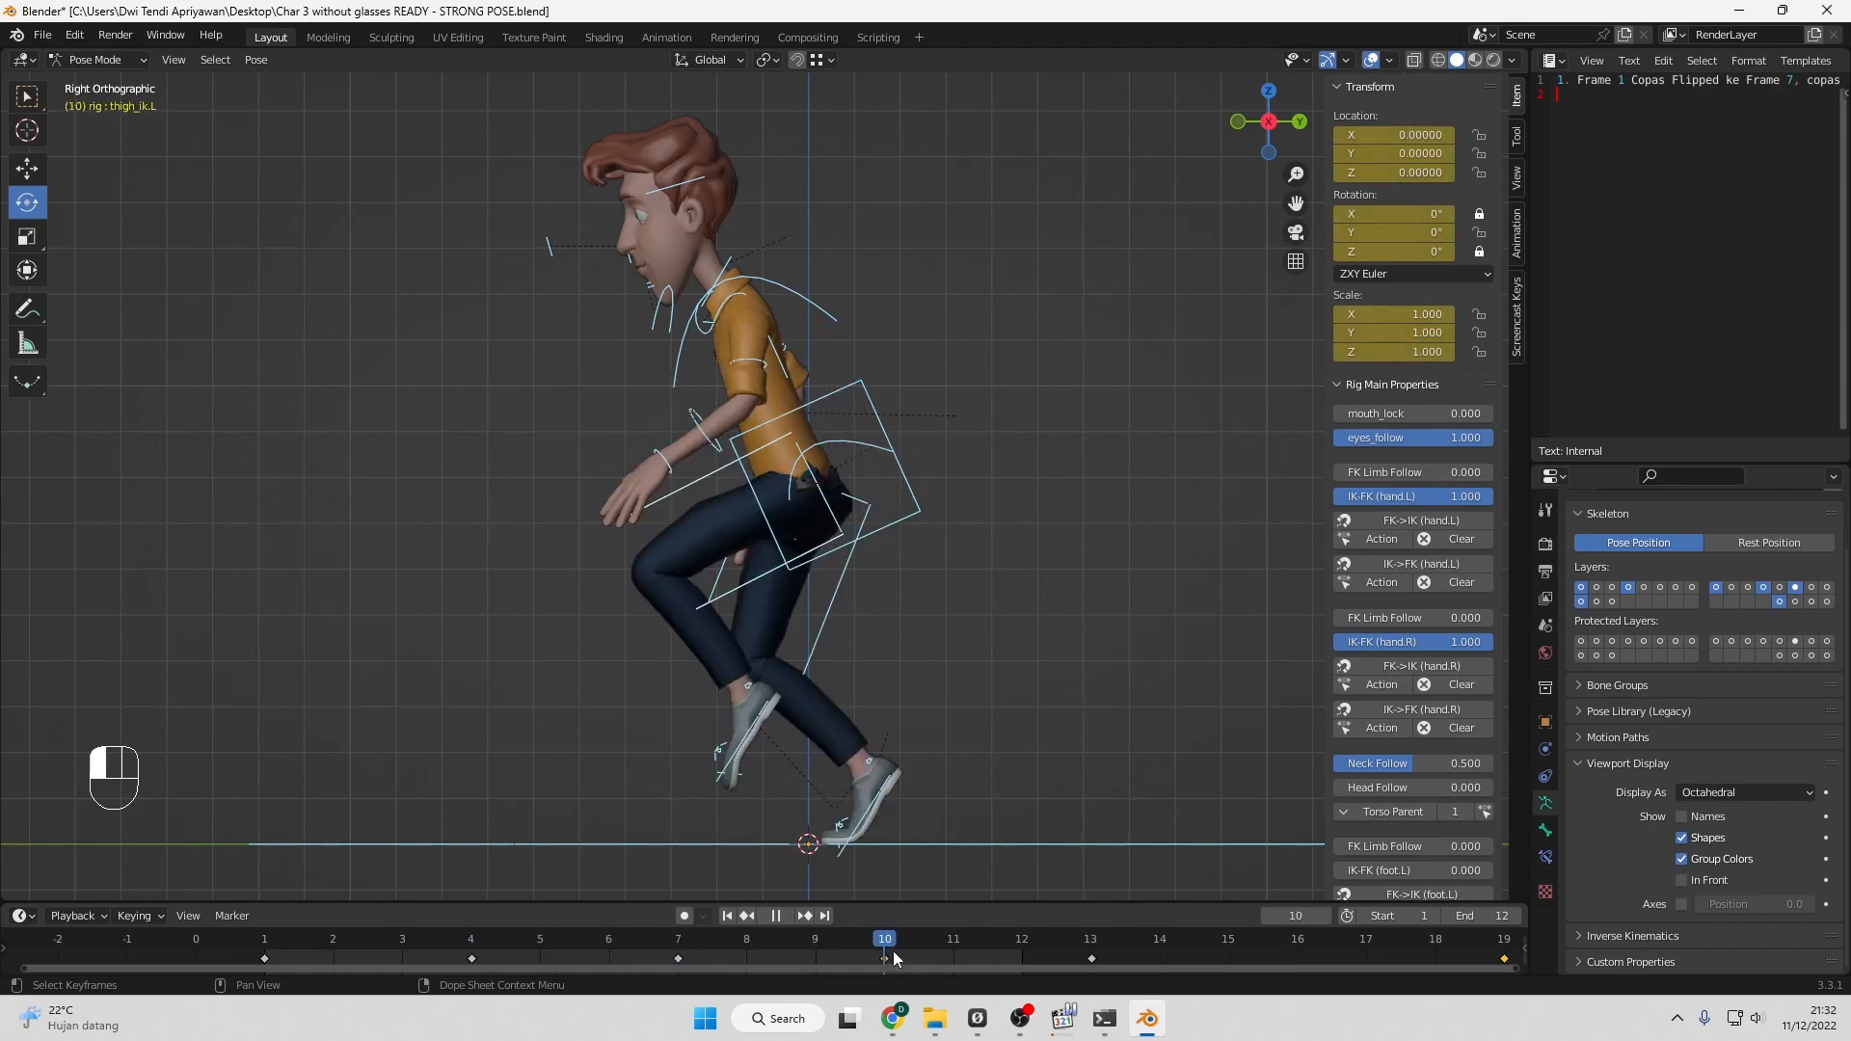
pyautogui.moveTo(893, 951); pyautogui.dragTo(490, 945)
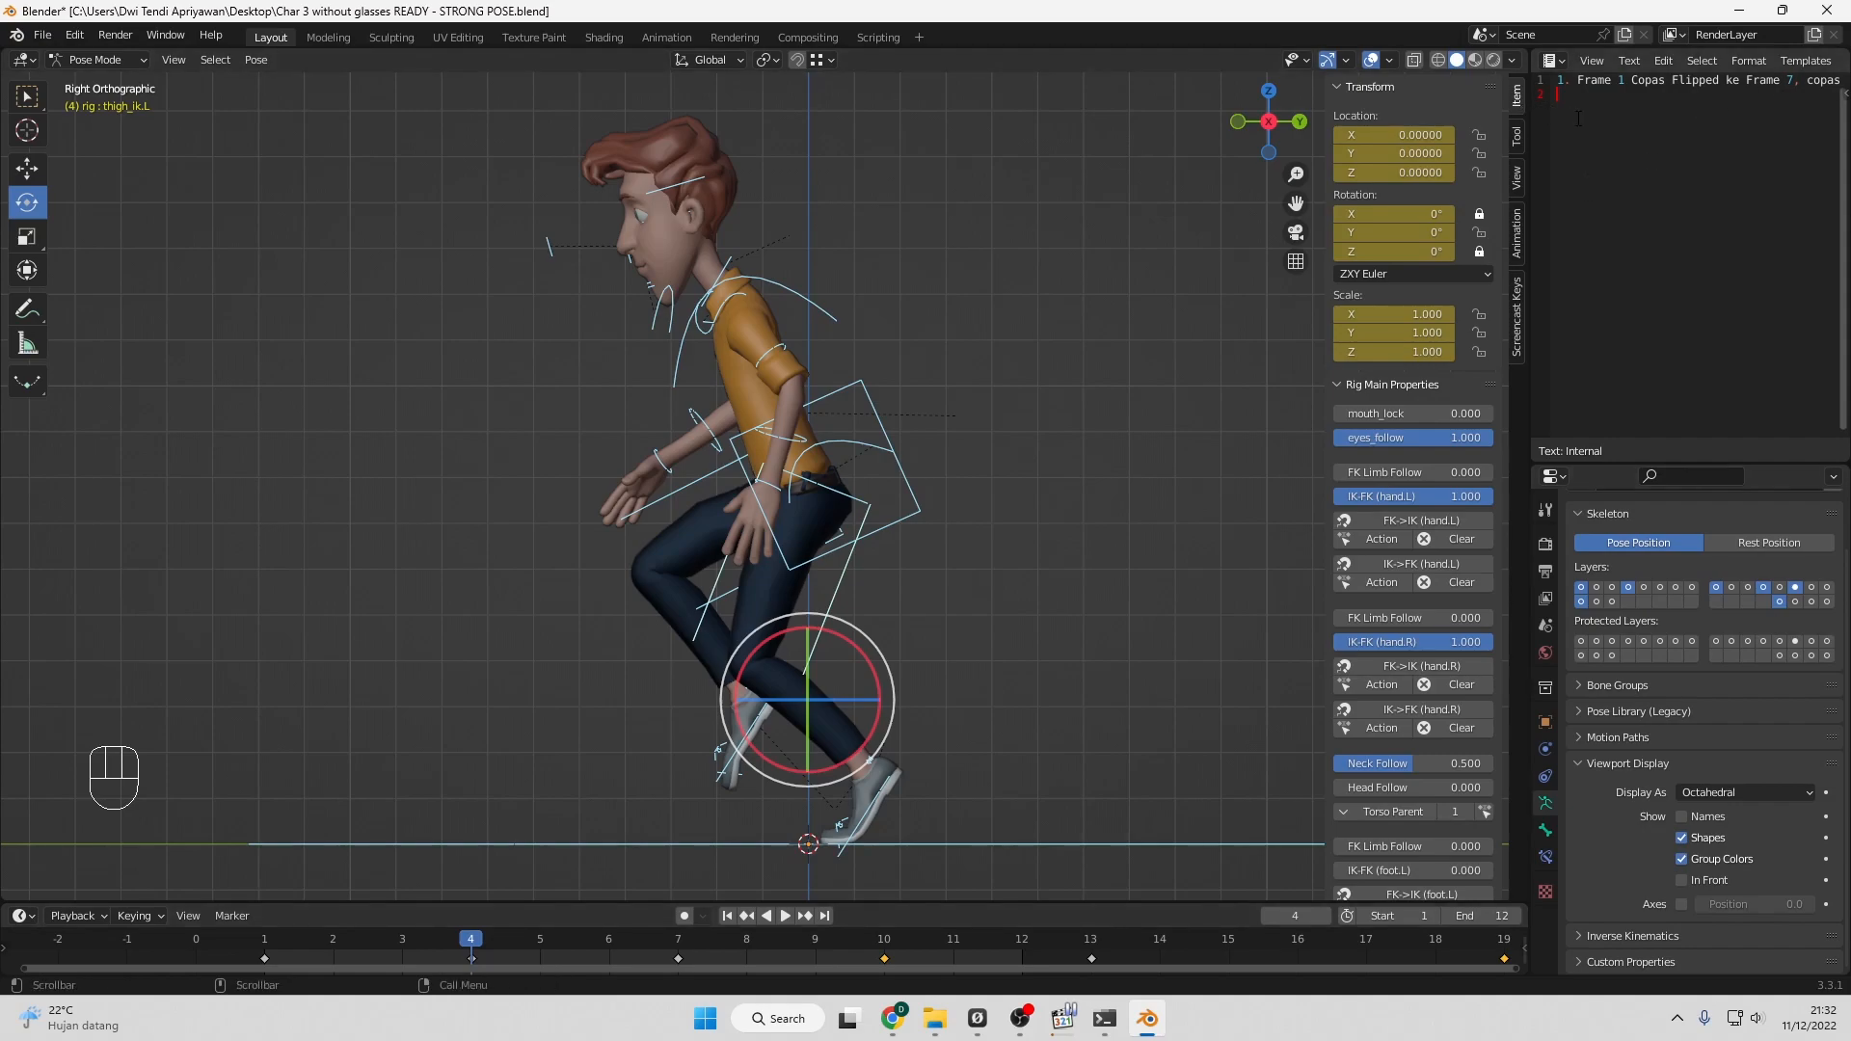
# Add the line "2. Frame 4 copas flipped ke farme 10" to the text notes and start a new line.
pyautogui.write('2. ')
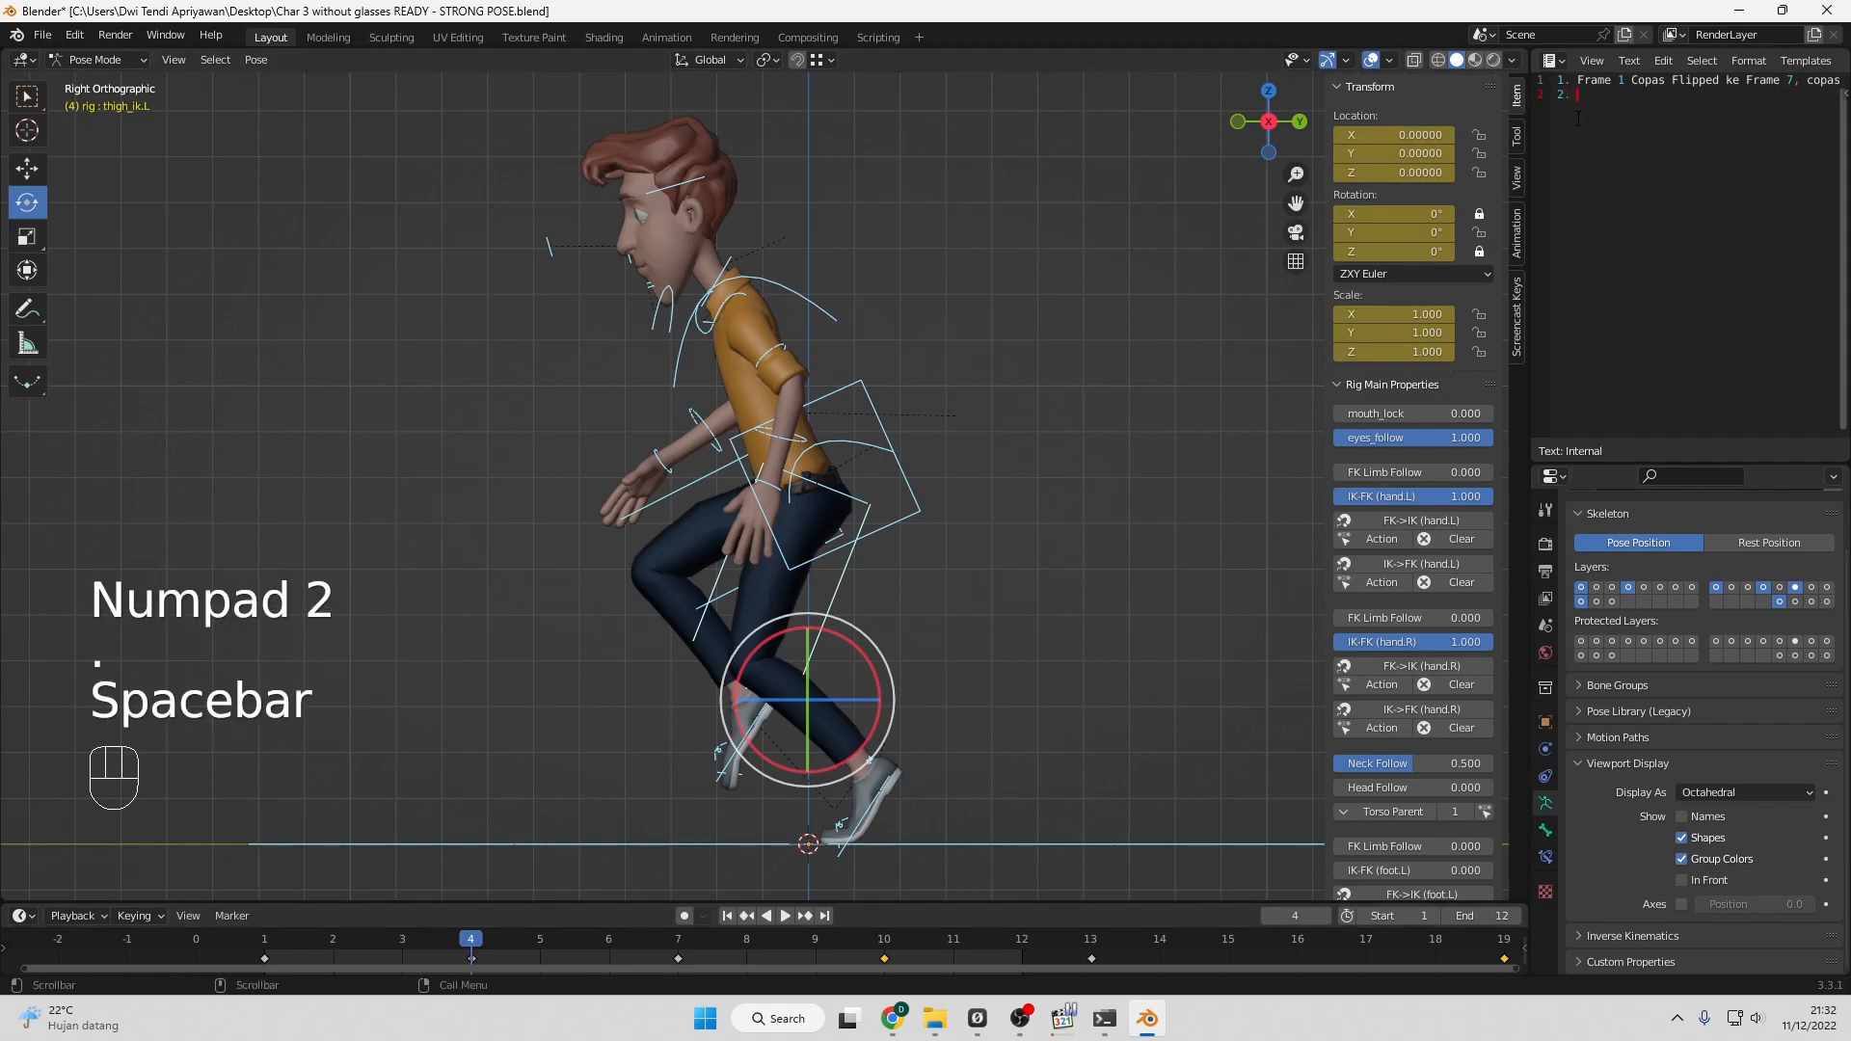
pyautogui.write('Frame ')
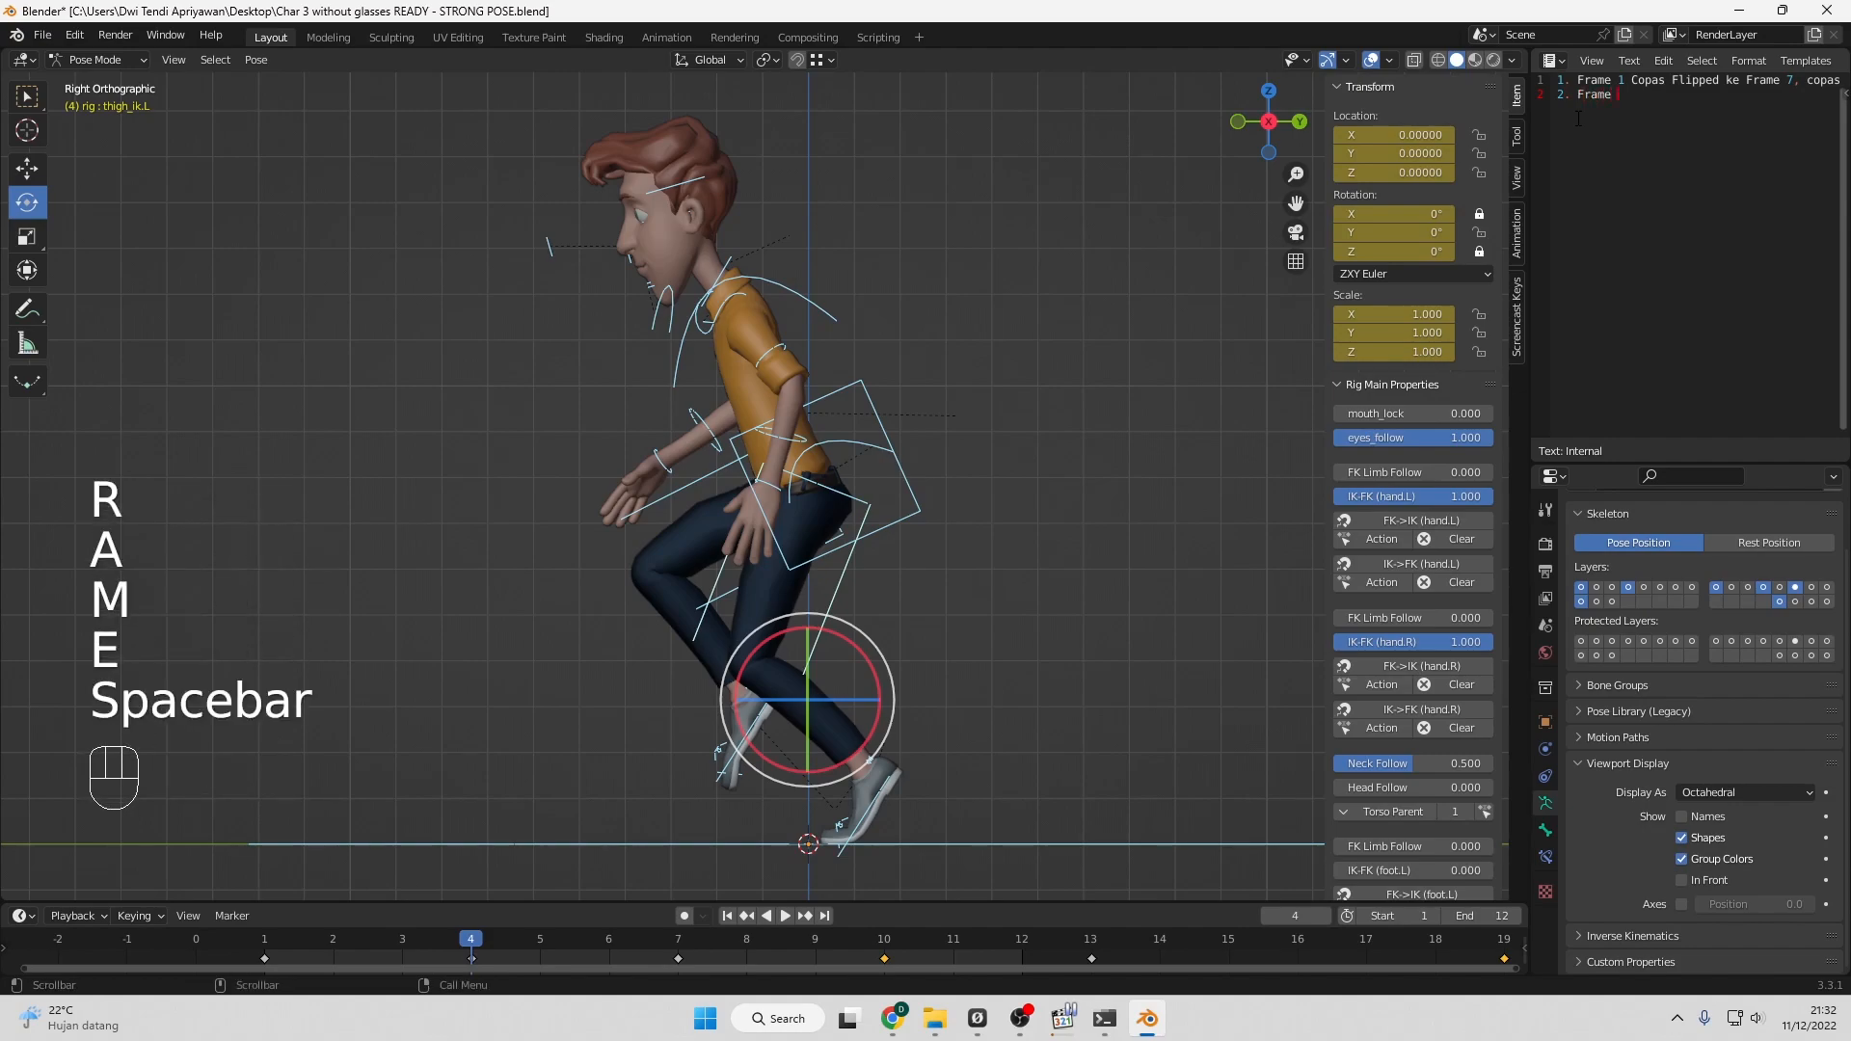
pyautogui.write('4 ')
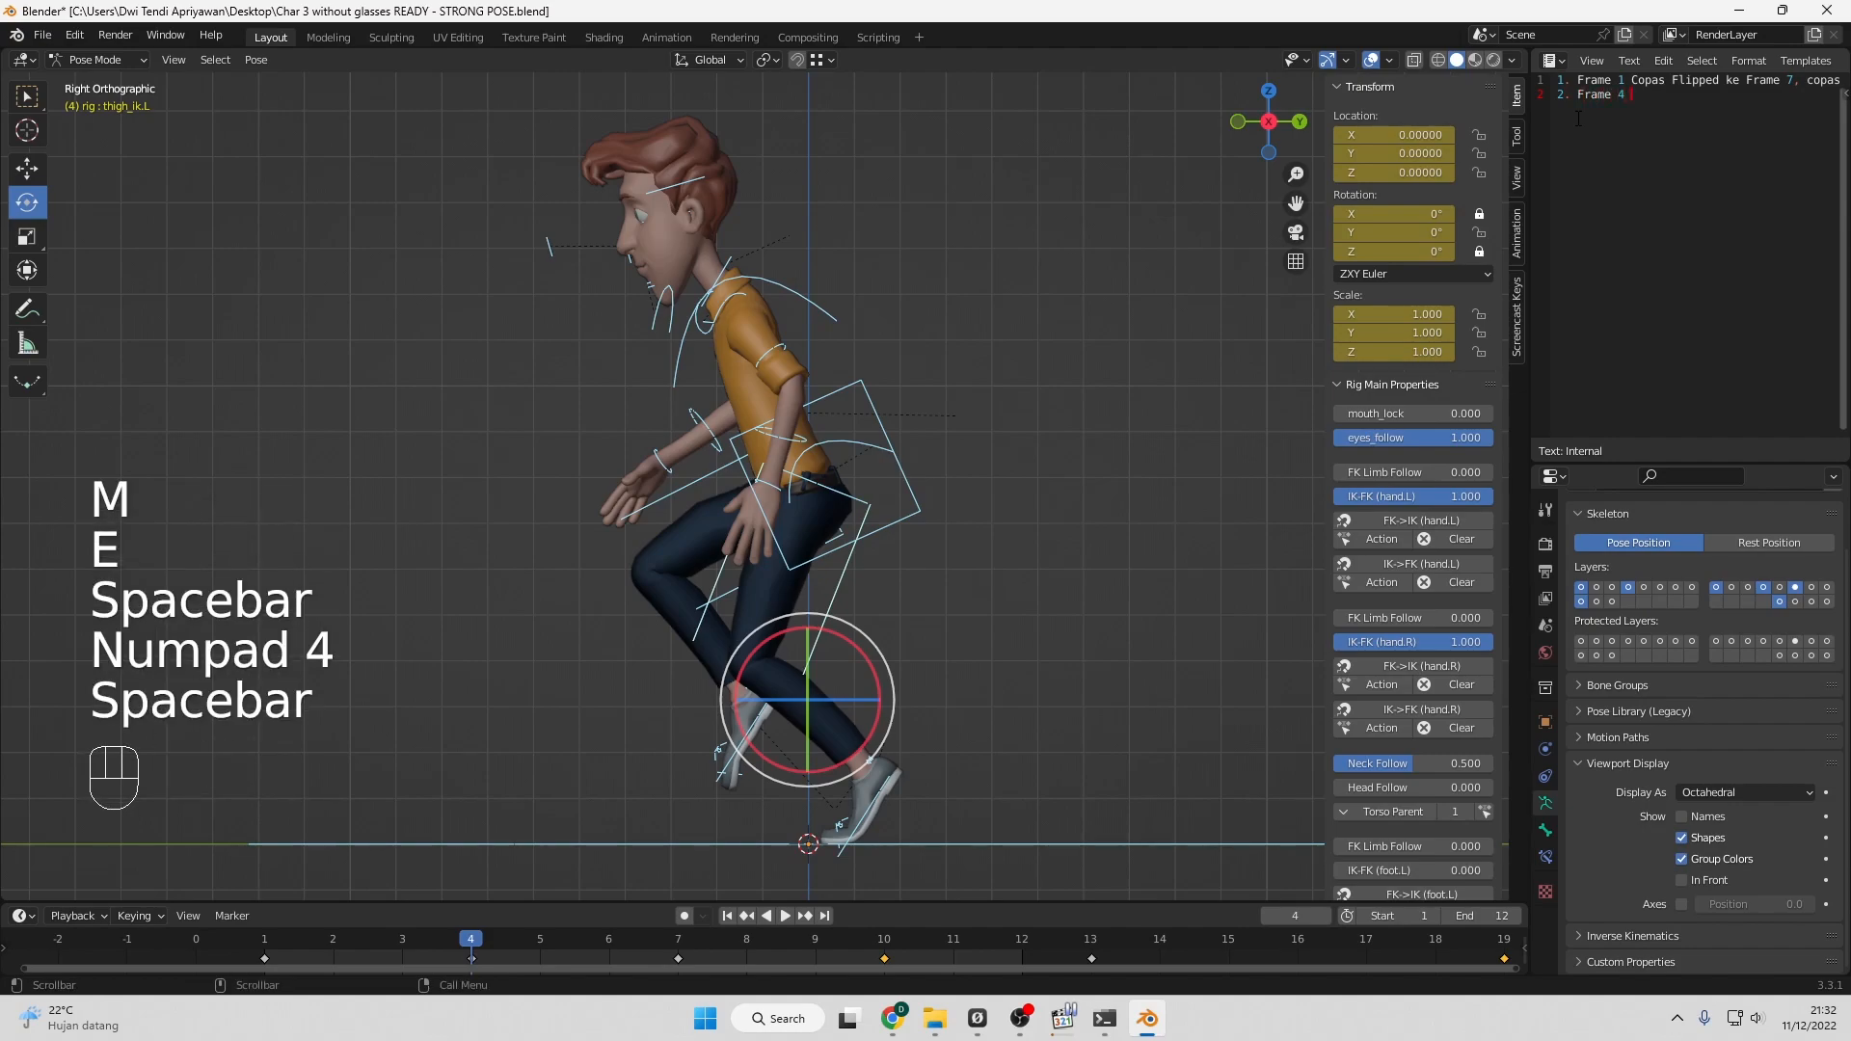
pyautogui.write('copas flippe')
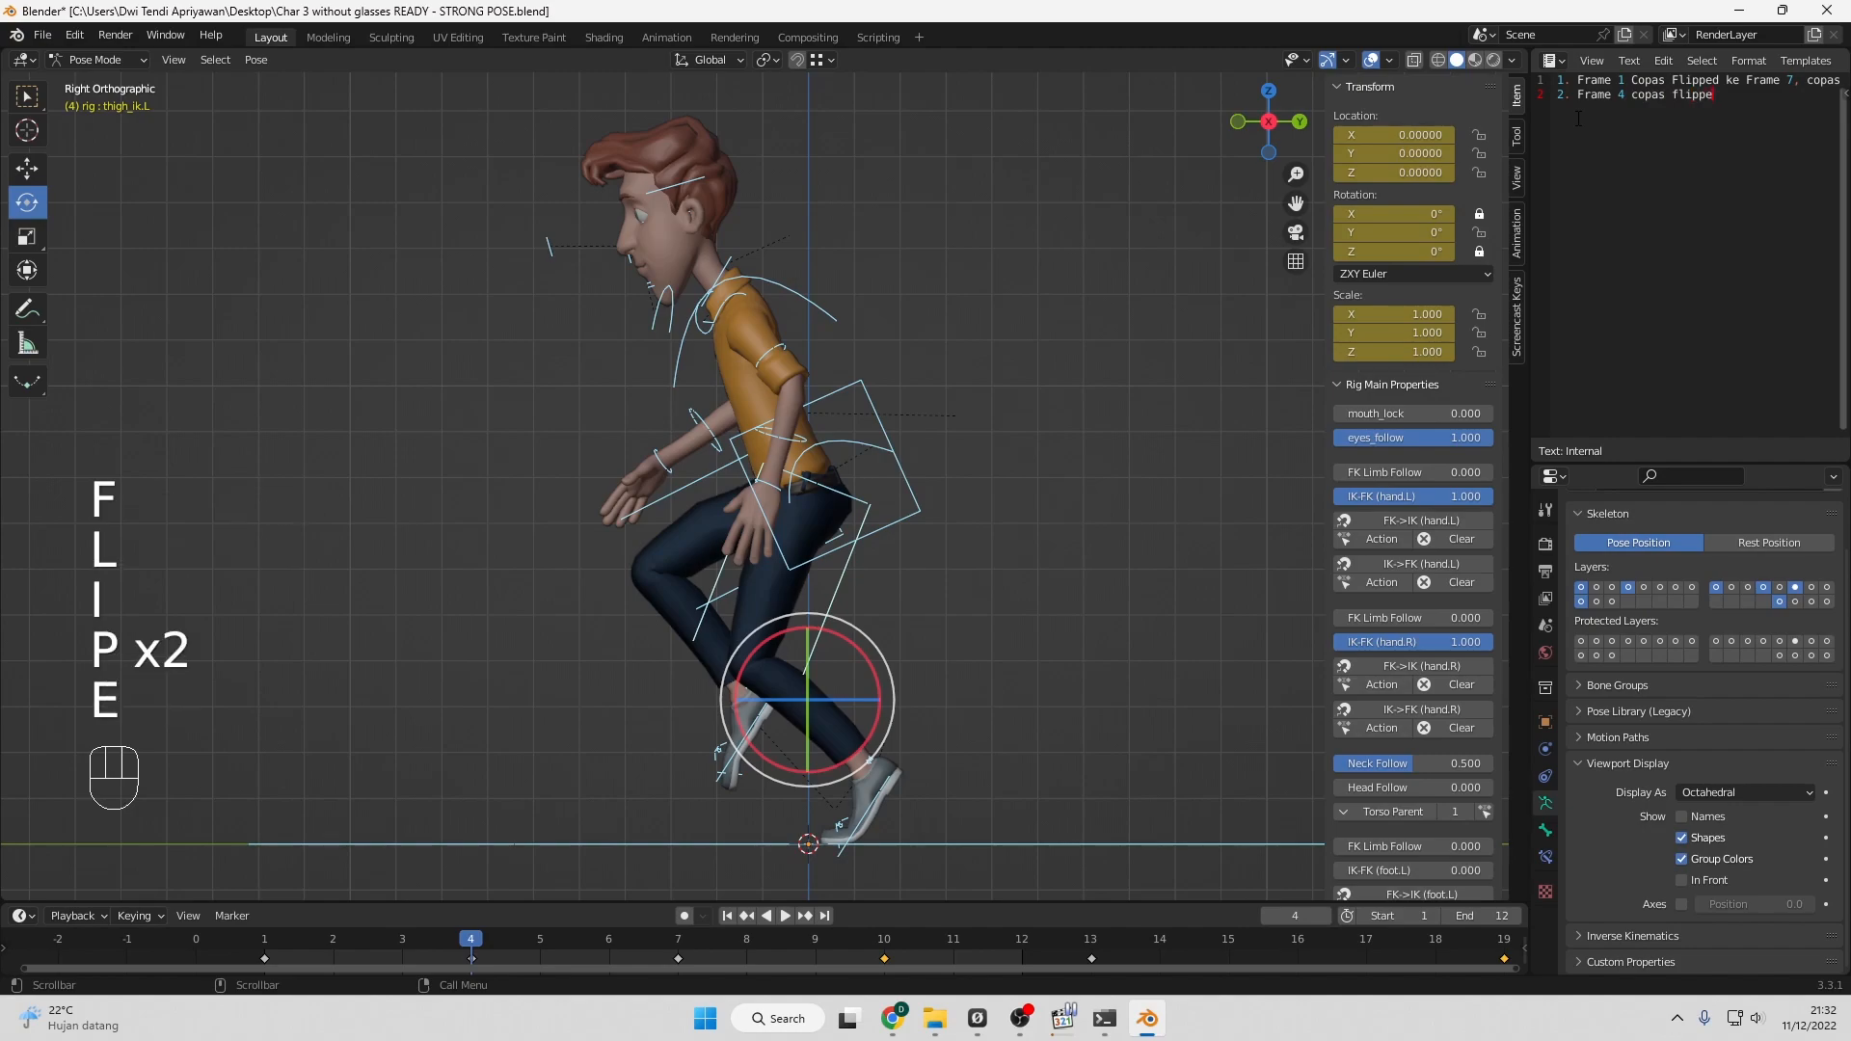
pyautogui.write('d ke farme 10')
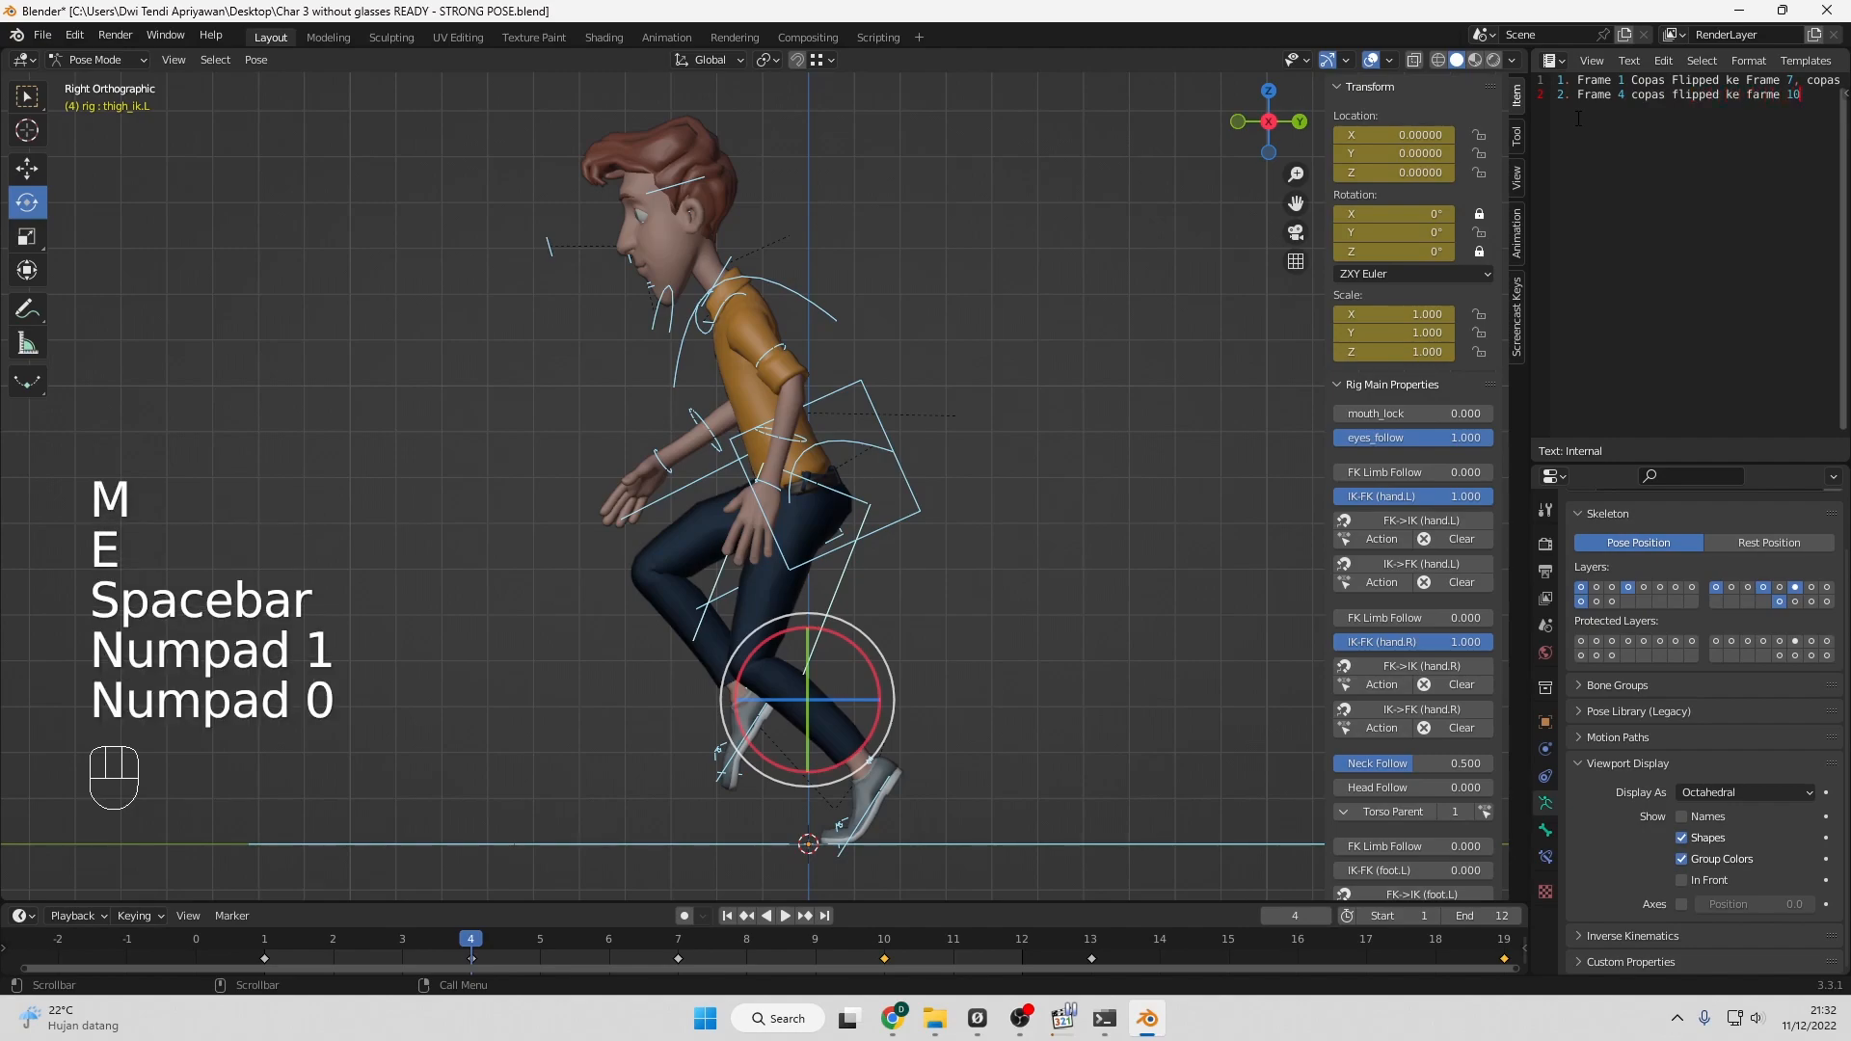
pyautogui.press('Return')
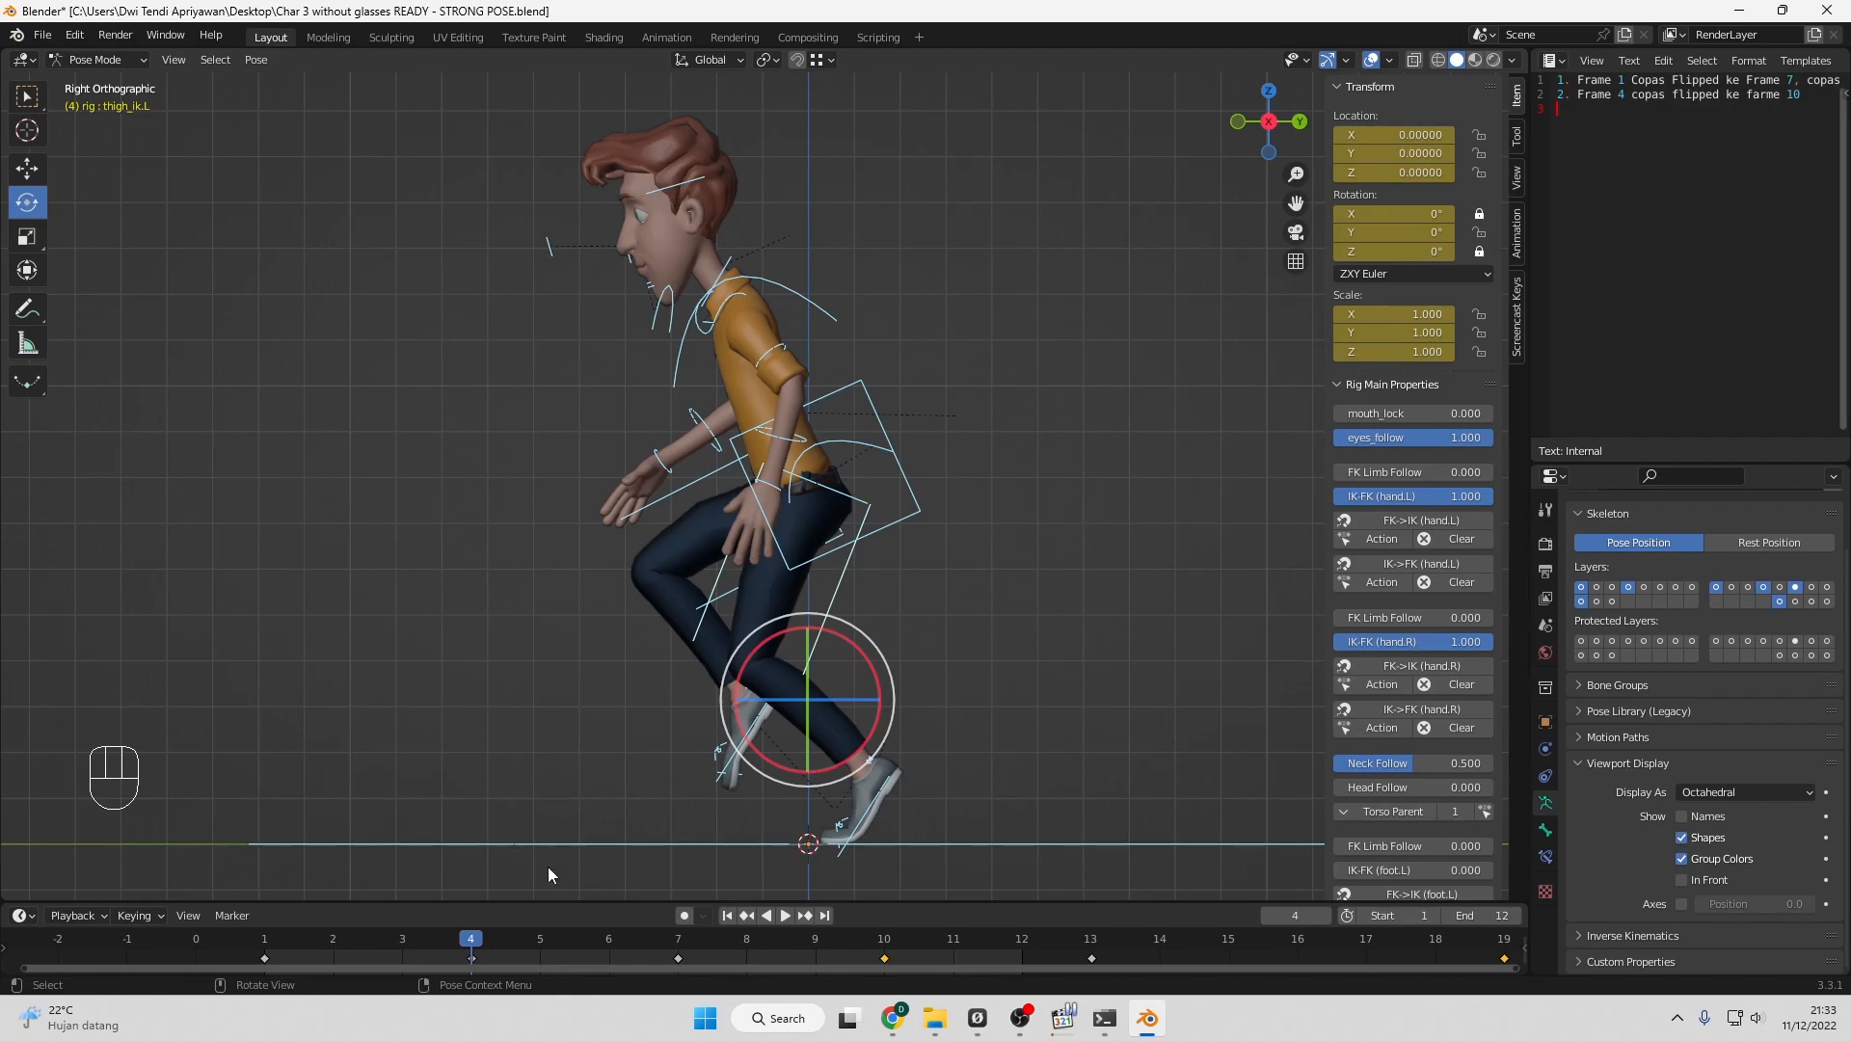
# At frame 2, rotate the left foot IK control flat to the ground and move it about -0.027 along global Z.
pyautogui.click(472, 941)
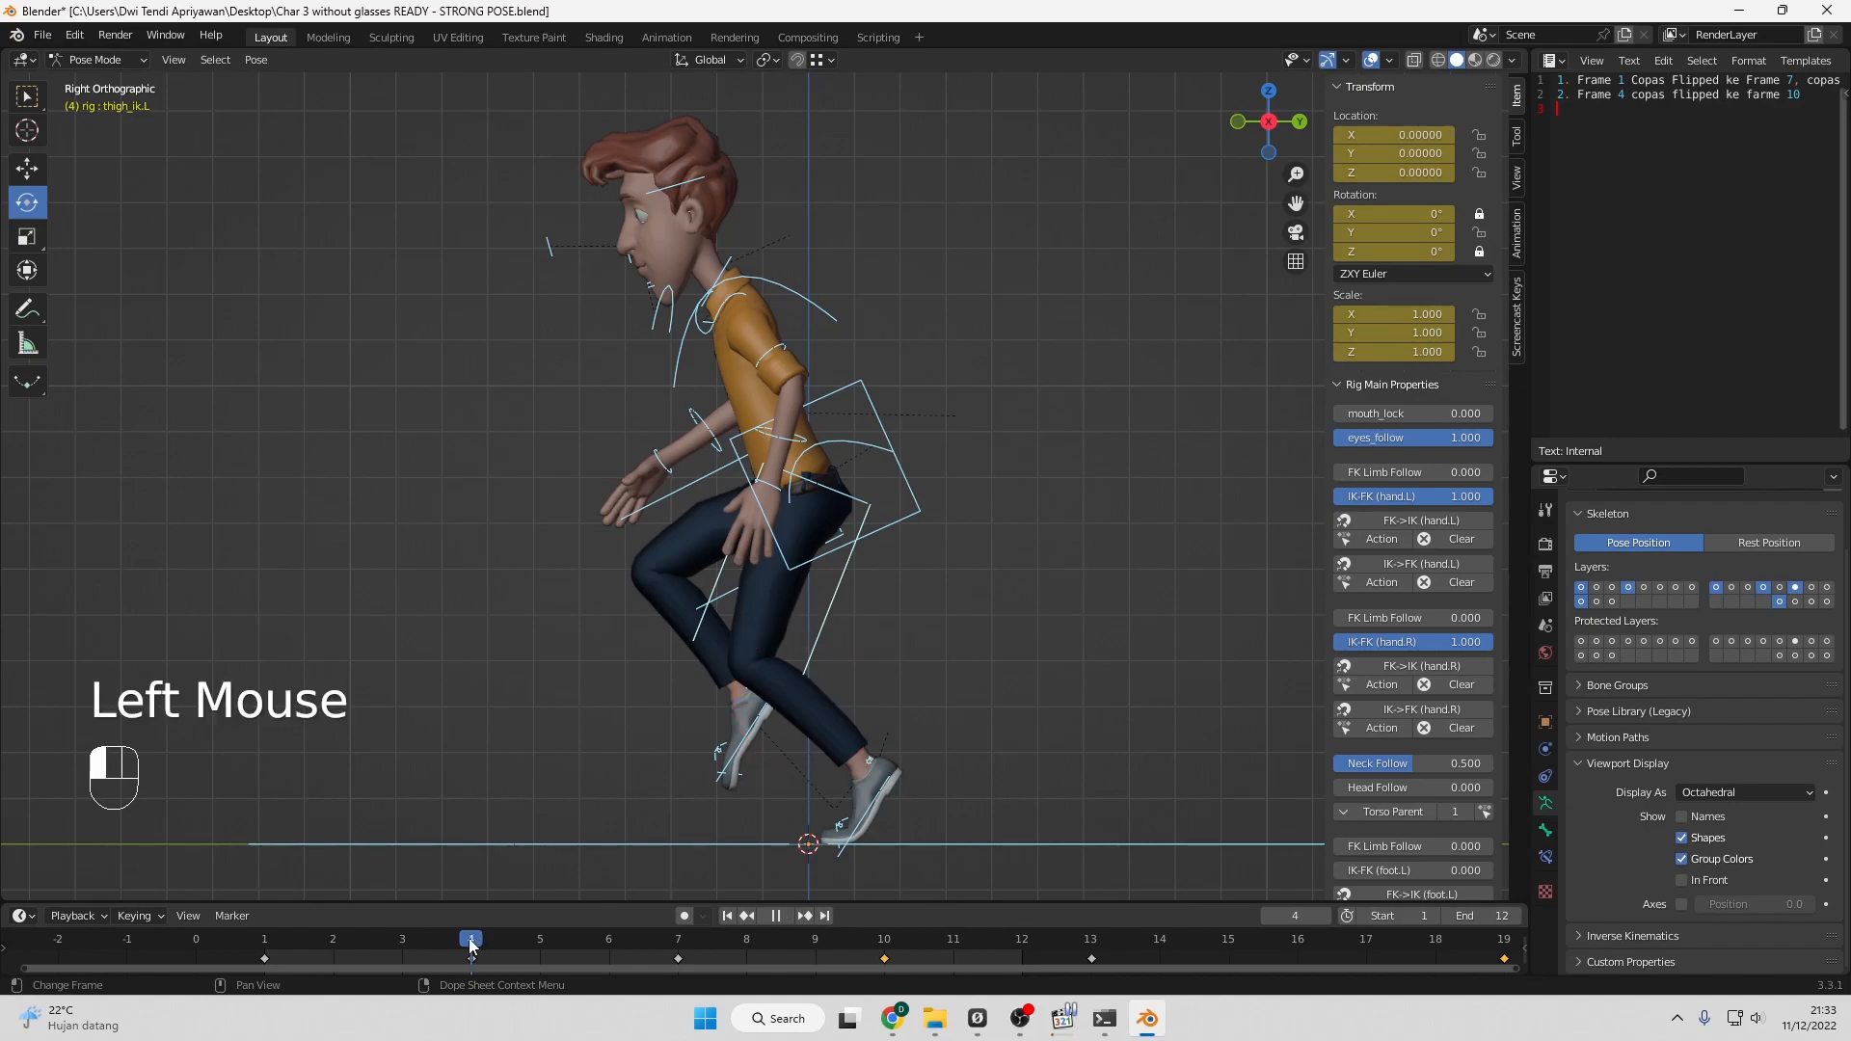
pyautogui.moveTo(442, 950); pyautogui.dragTo(353, 939)
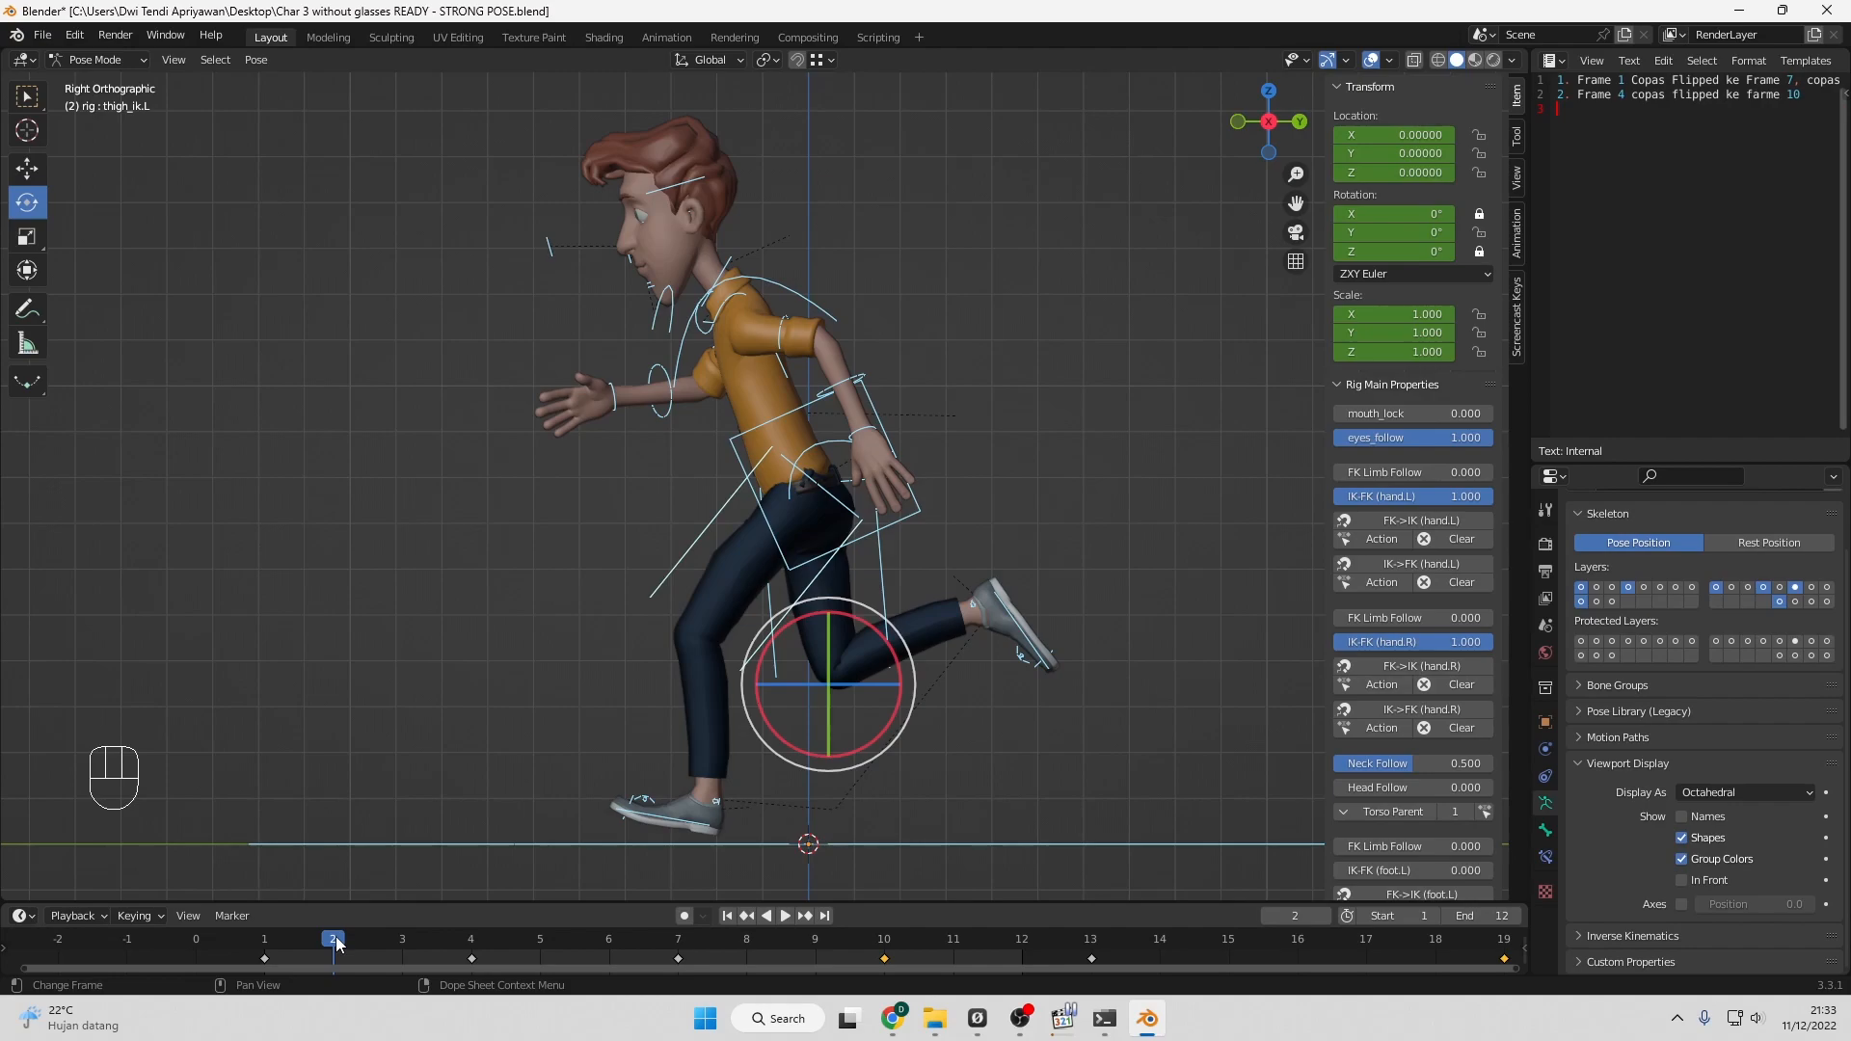
pyautogui.click(667, 817)
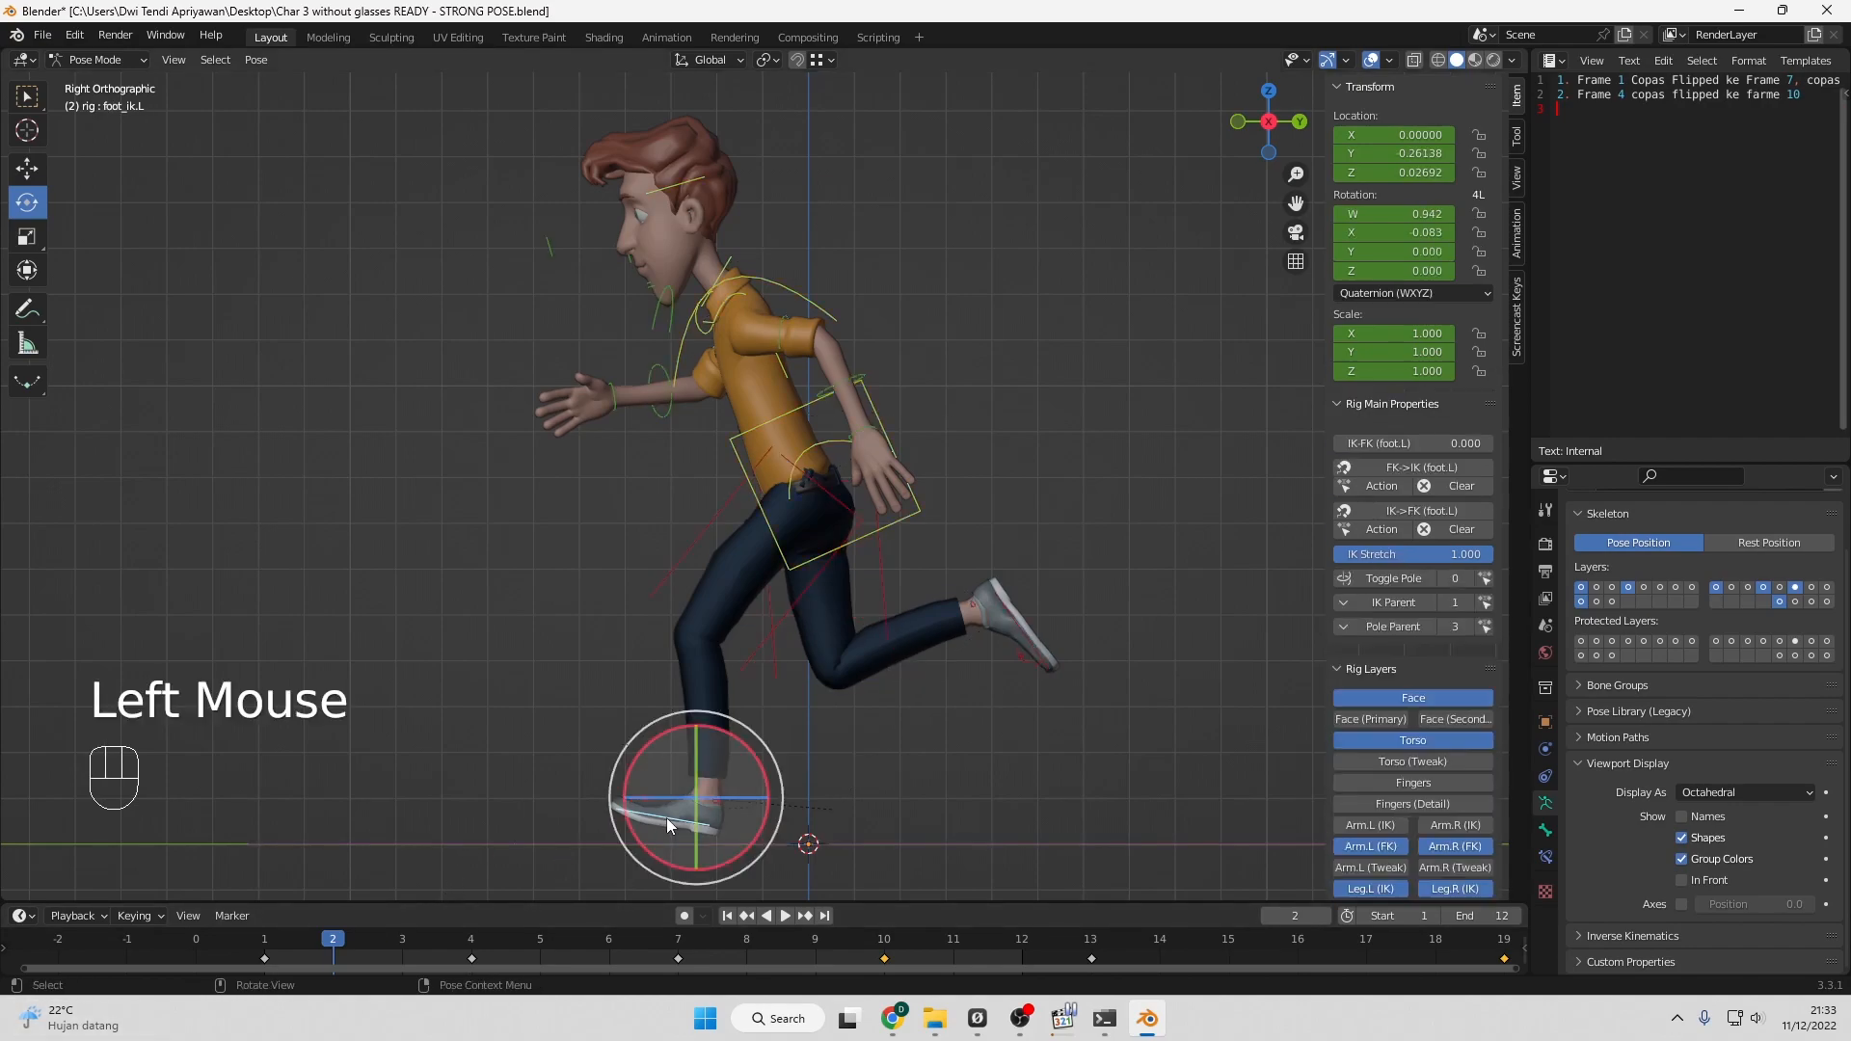
pyautogui.click(656, 740)
pyautogui.moveTo(656, 740); pyautogui.dragTo(697, 728)
pyautogui.click(32, 172)
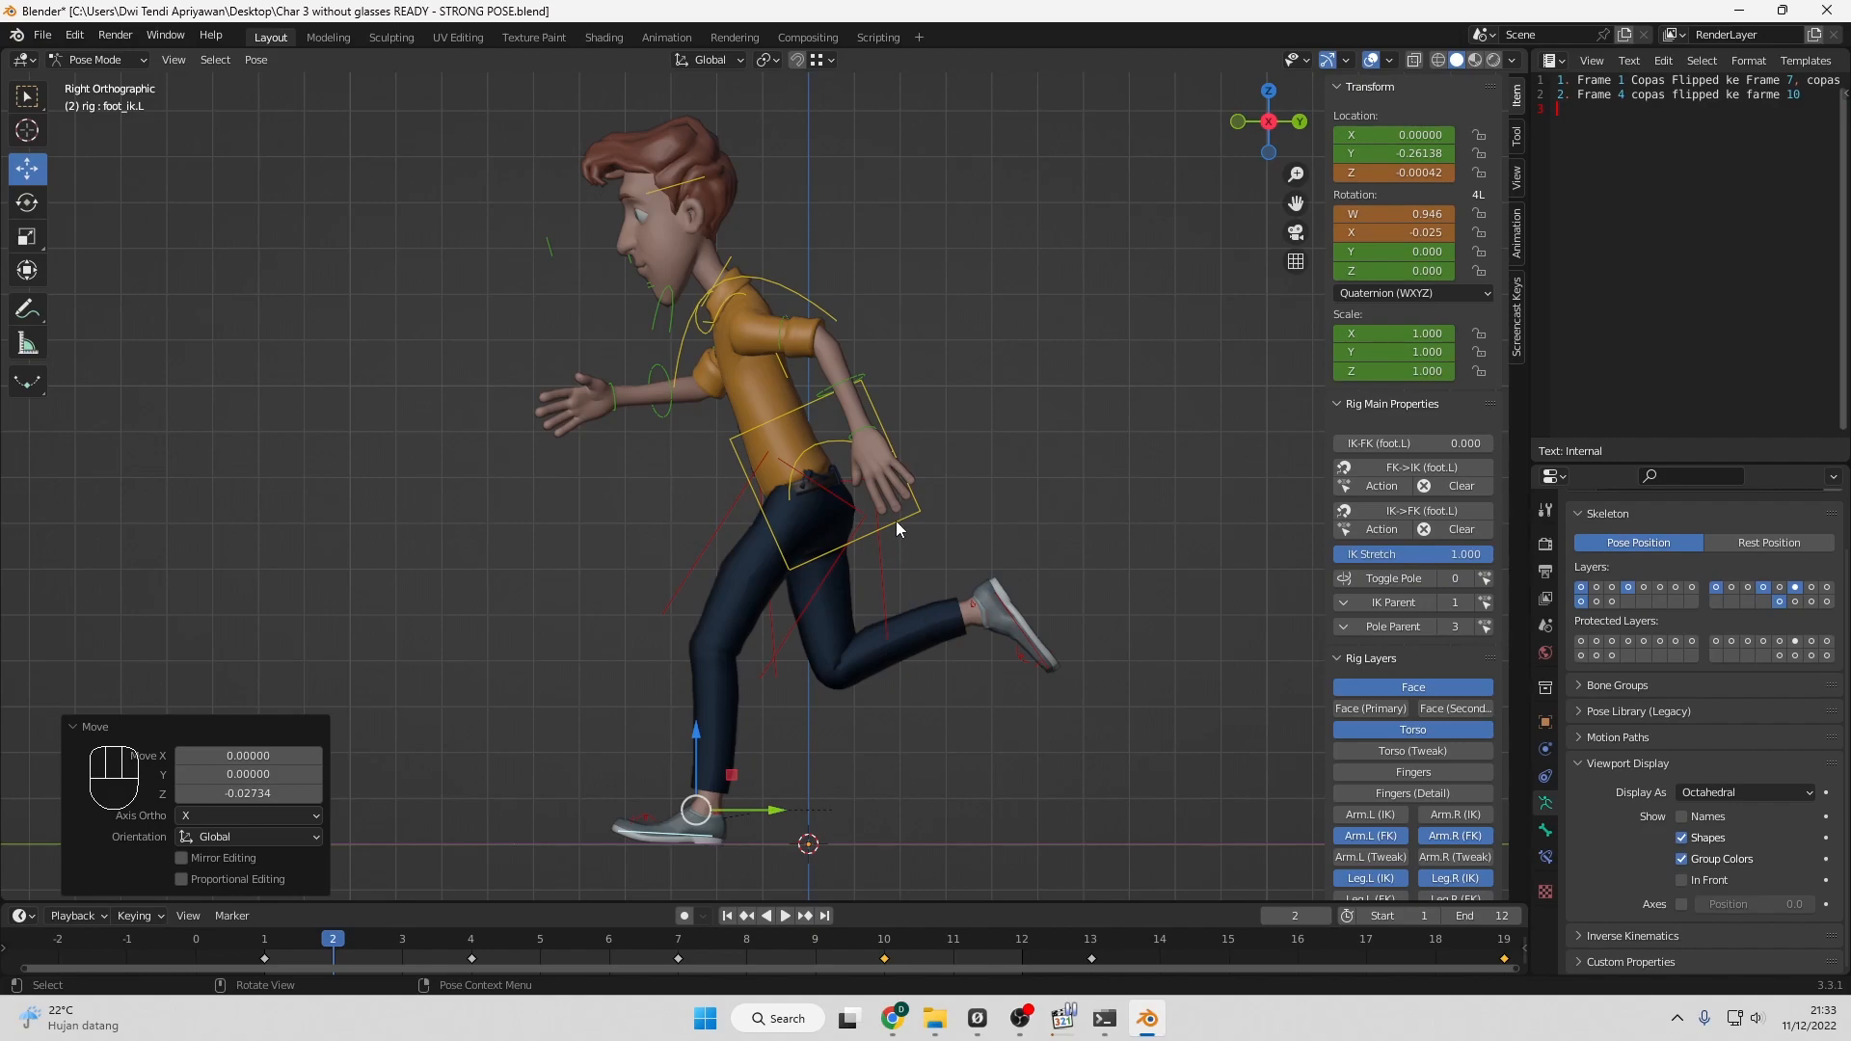
# Move the right foot IK control about 0.101 along Y and 0.114 along Z, and rotate it about 18.5° around global X.
pyautogui.click(1040, 649)
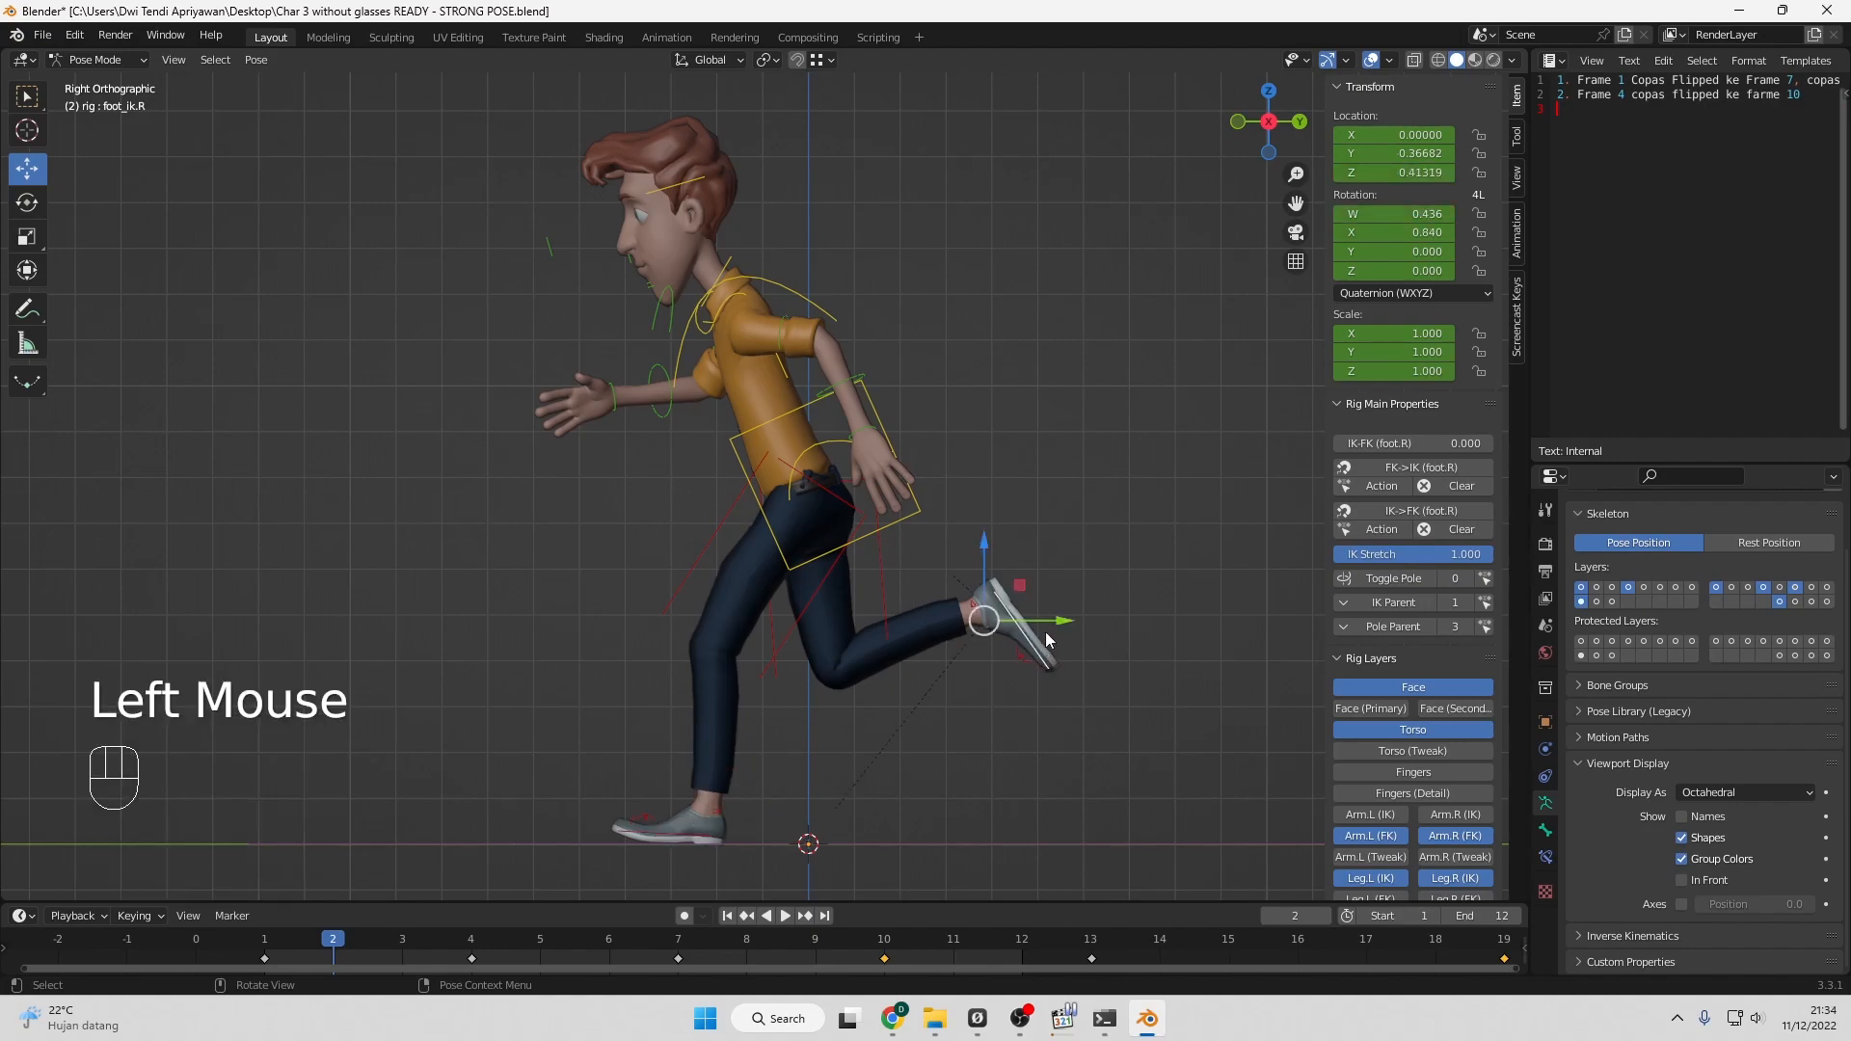
pyautogui.moveTo(1058, 622); pyautogui.dragTo(1108, 593)
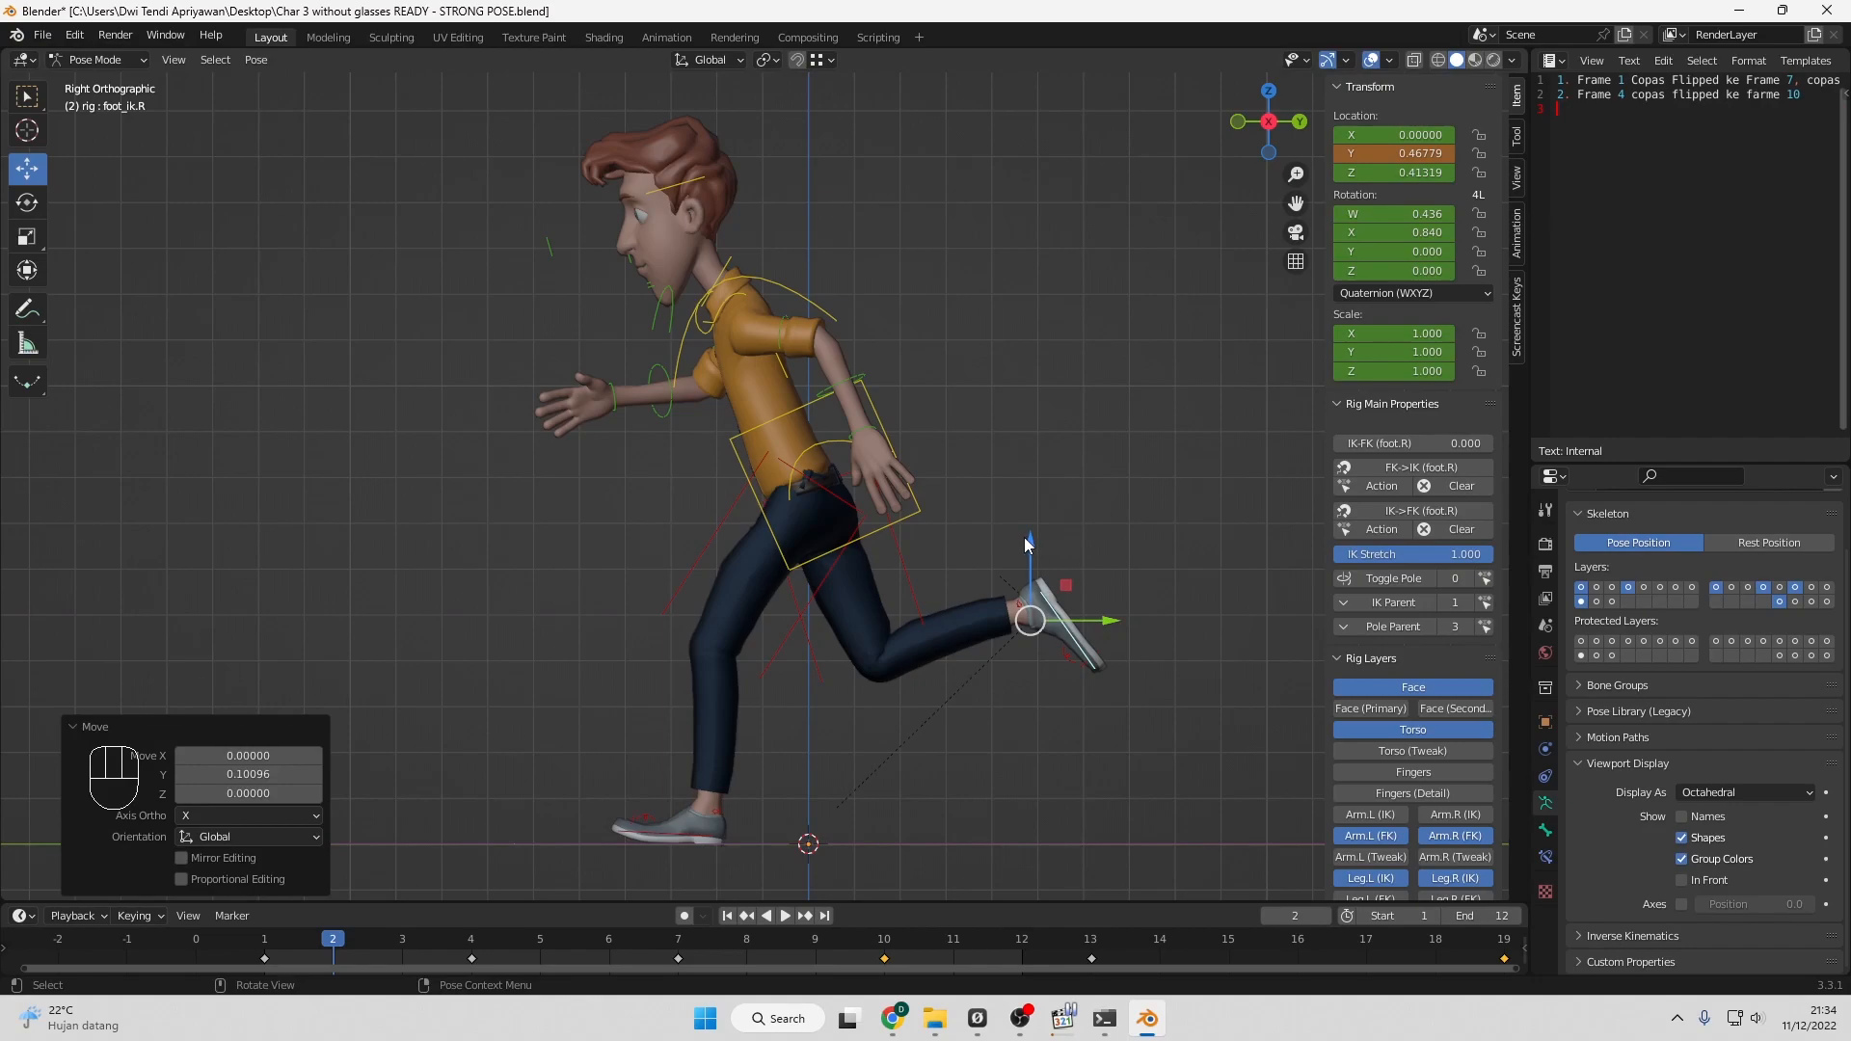
pyautogui.click(1032, 548)
pyautogui.click(1087, 662)
pyautogui.moveTo(1020, 538); pyautogui.dragTo(998, 489)
pyautogui.click(27, 201)
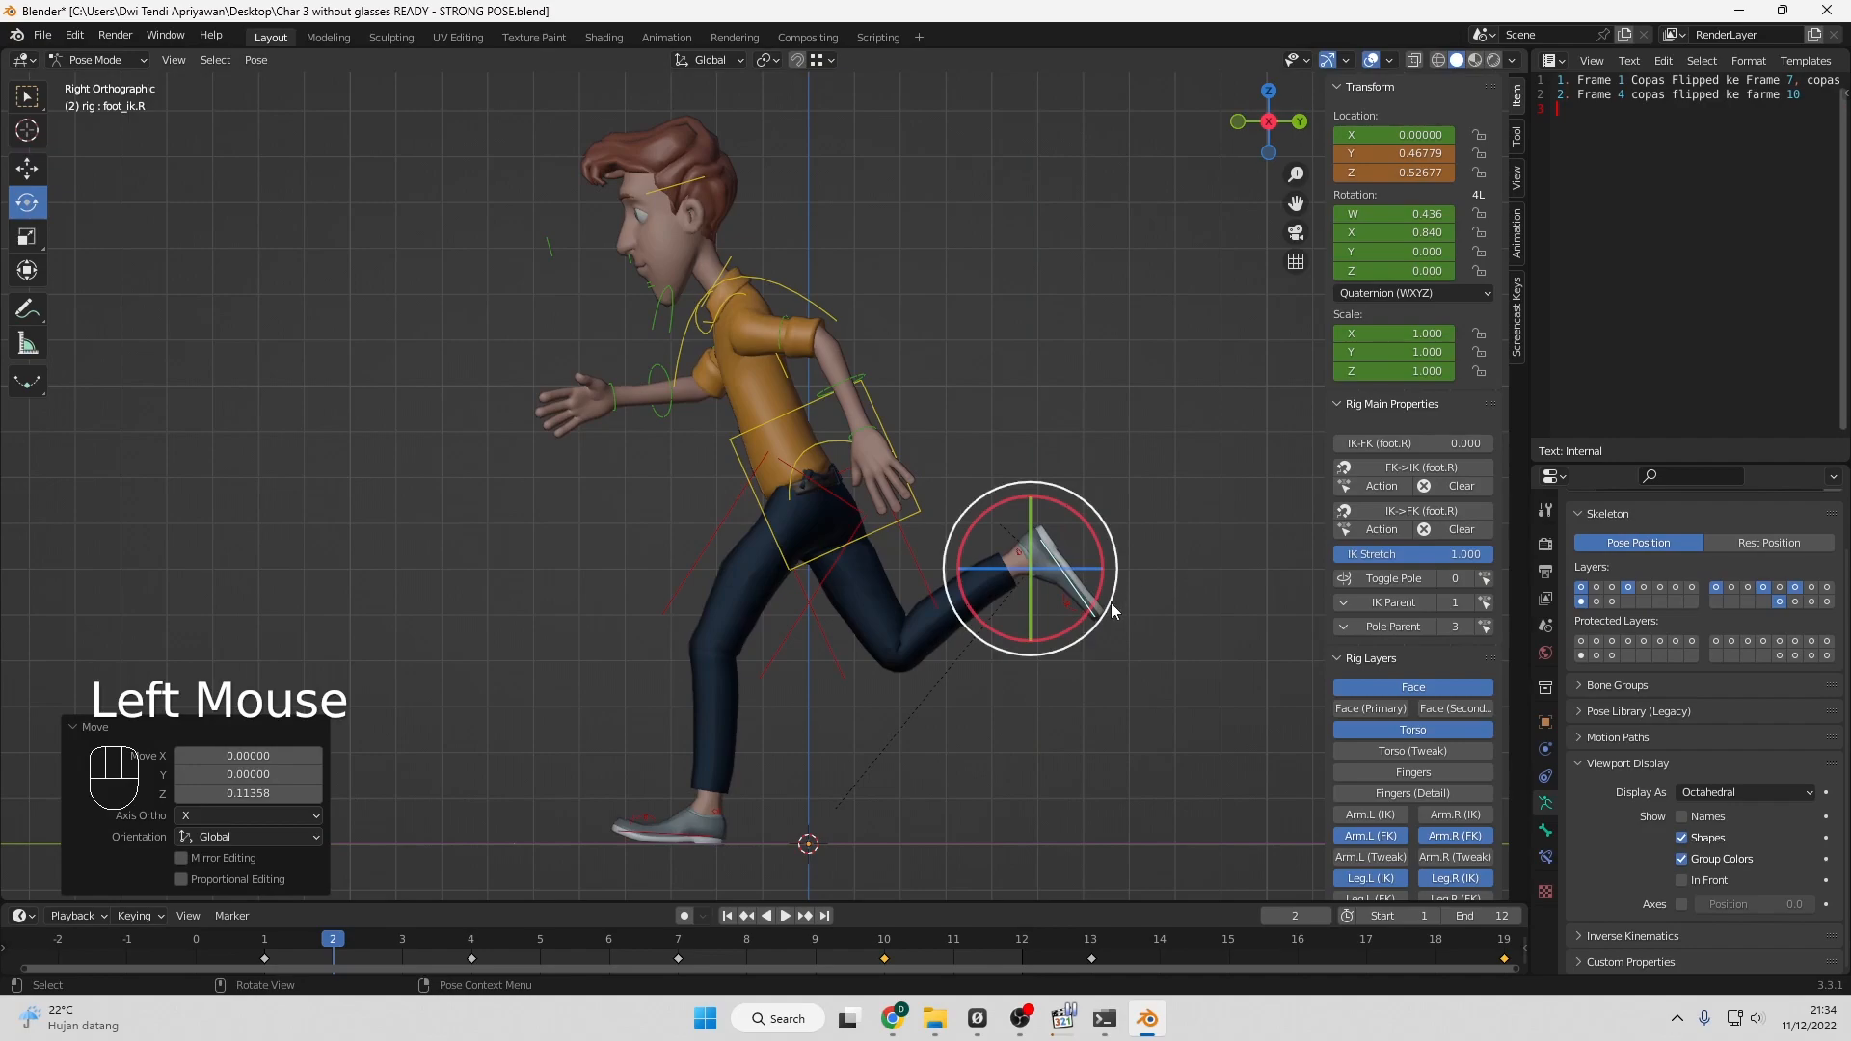
pyautogui.moveTo(1072, 626); pyautogui.dragTo(1090, 605)
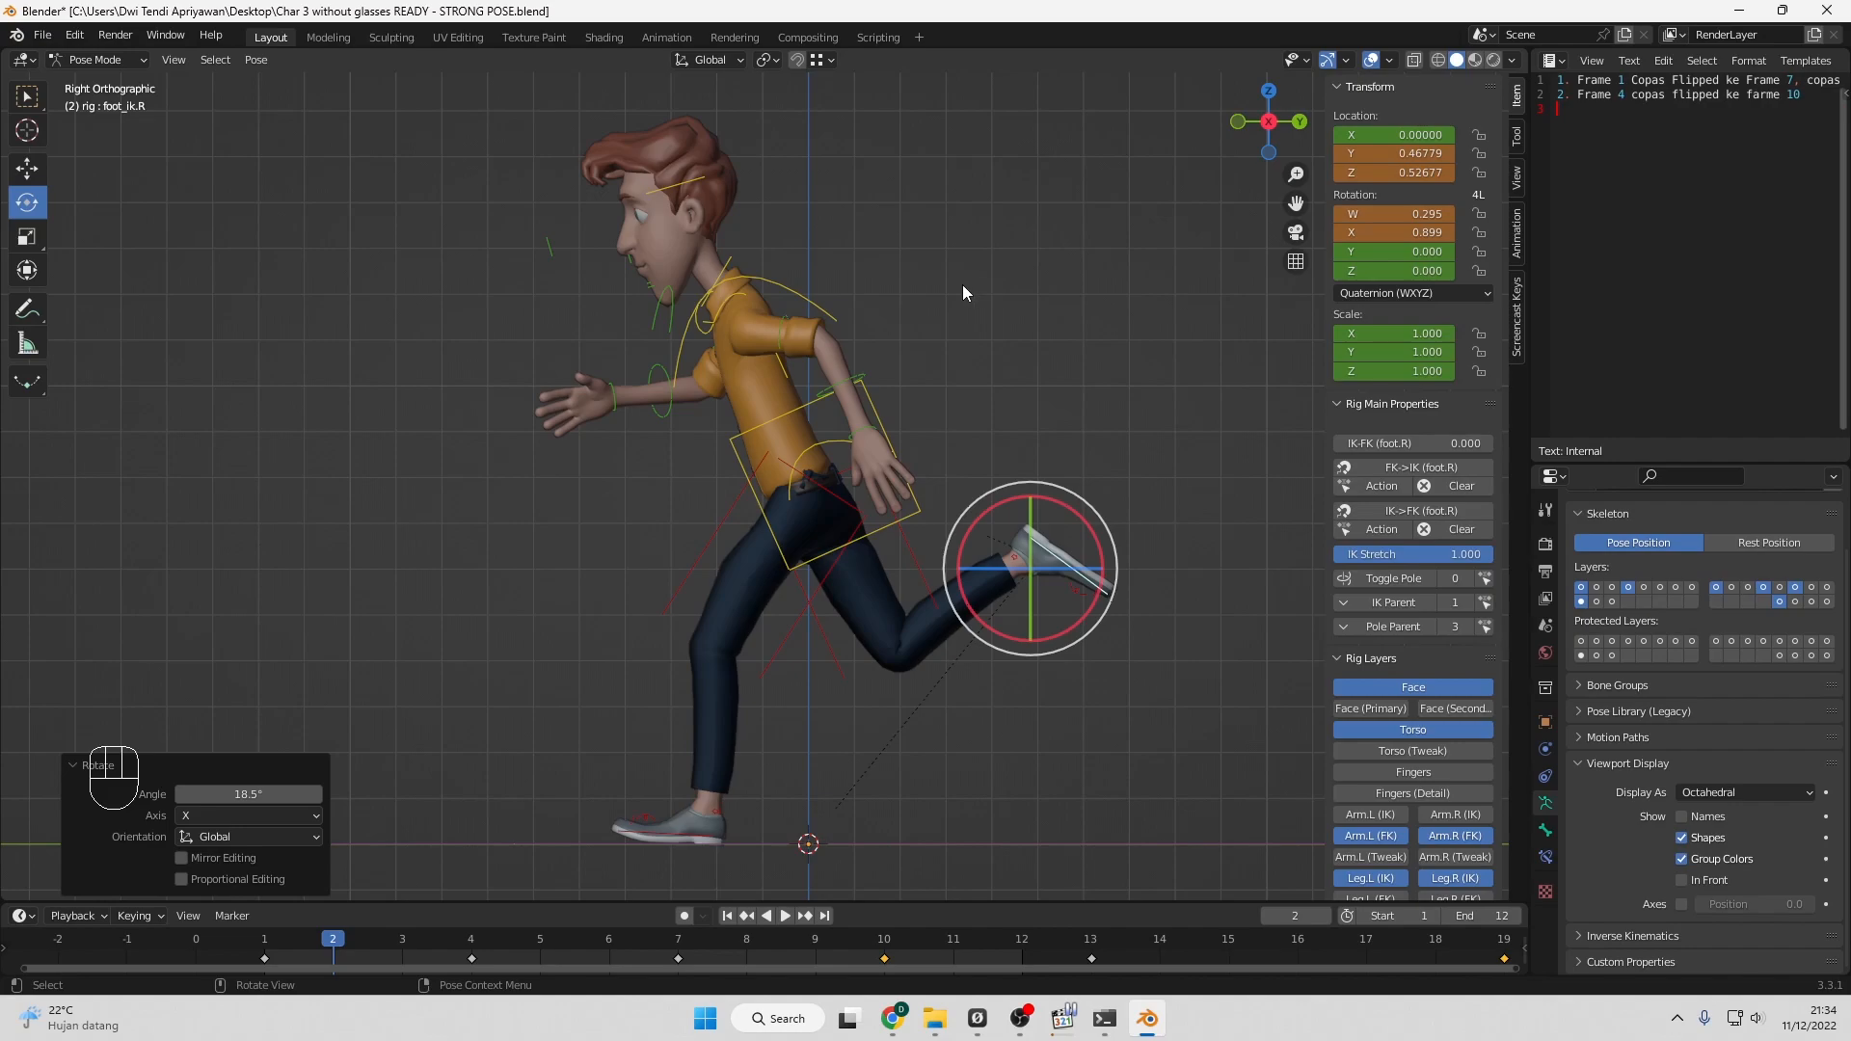
# Select all rig controls and insert Location, Rotation & Scale keyframes at frame 2.
pyautogui.press('a')
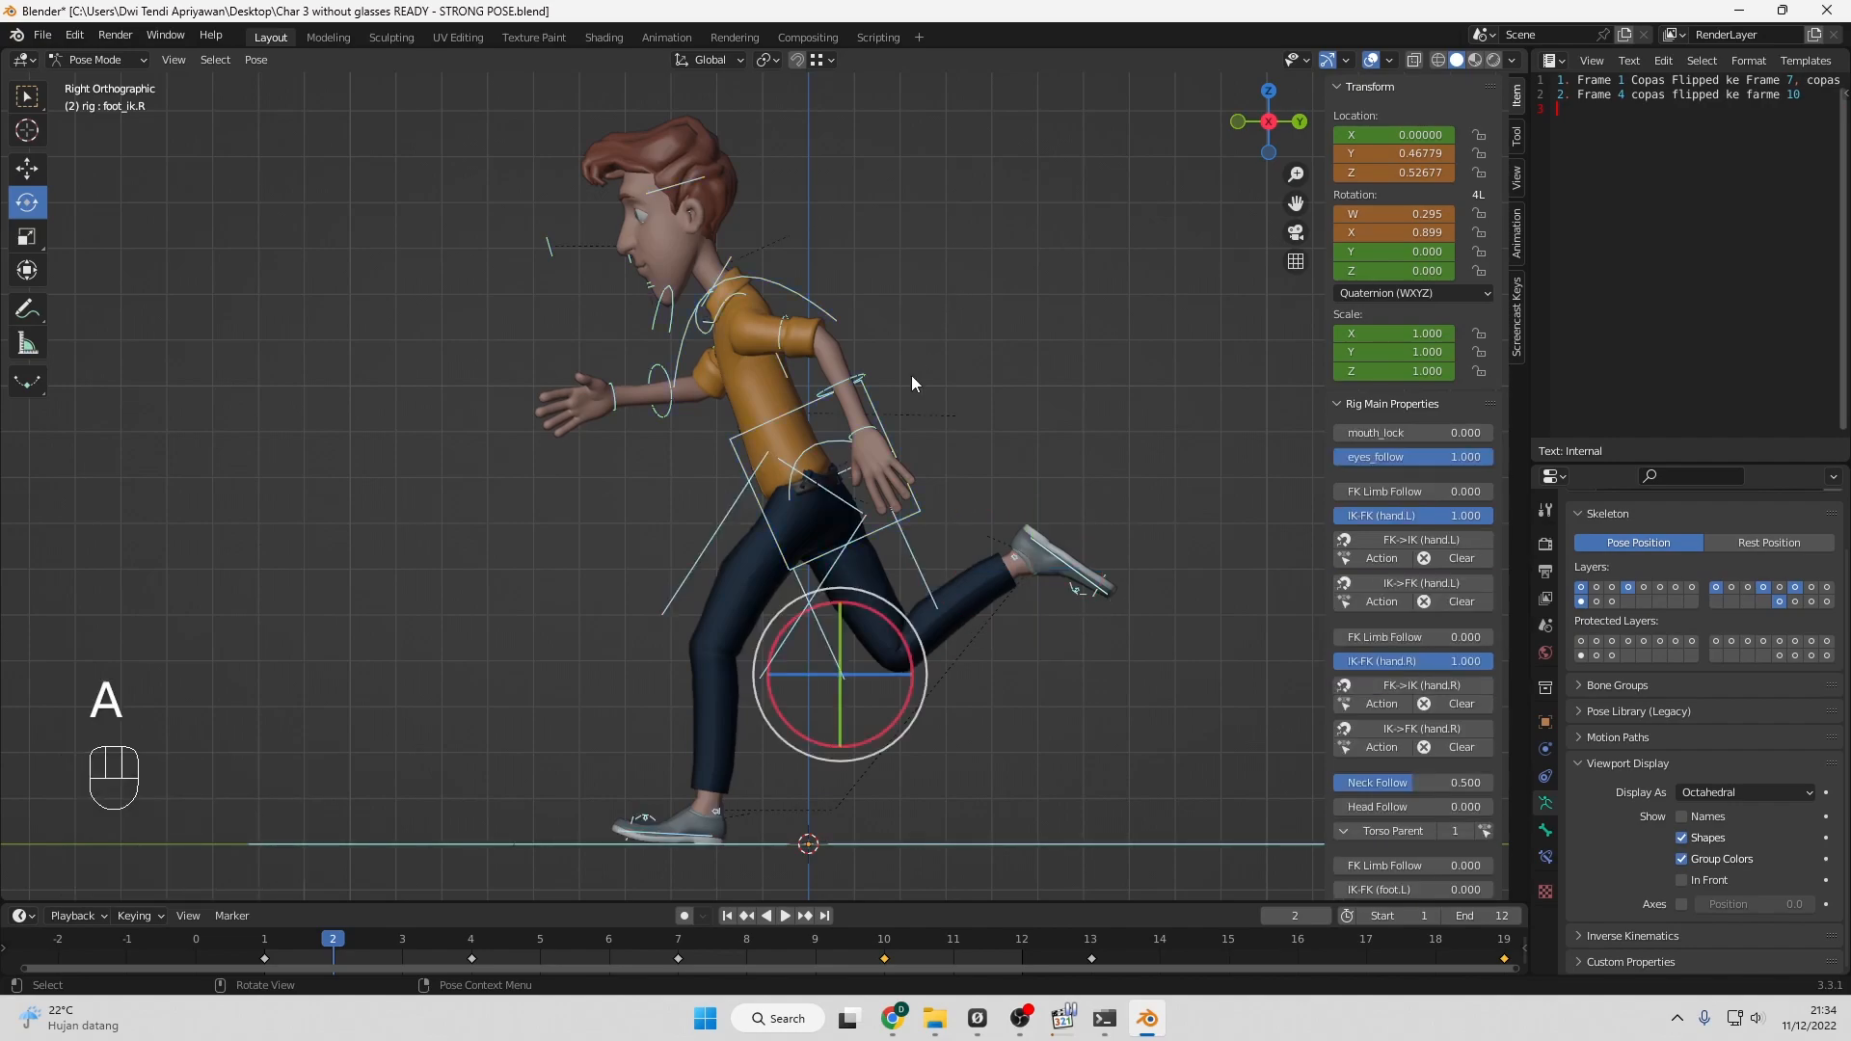
pyautogui.press('i')
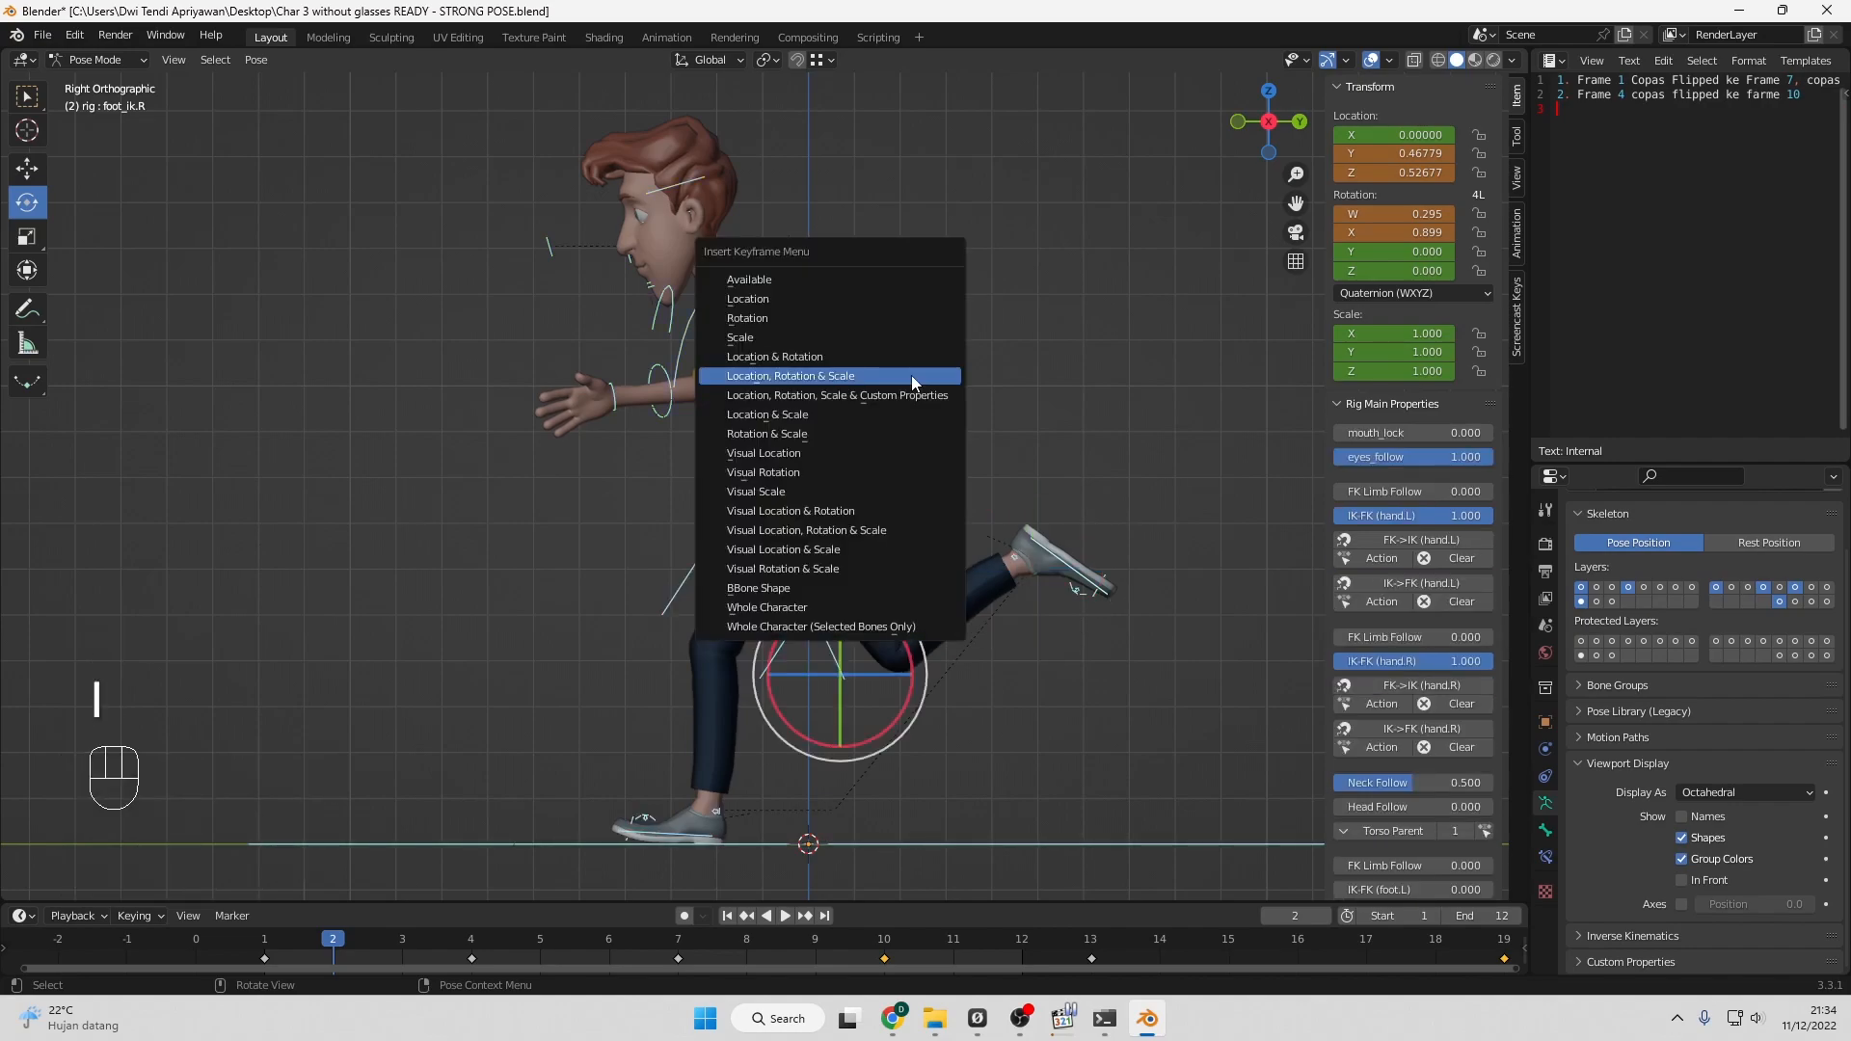
pyautogui.click(912, 377)
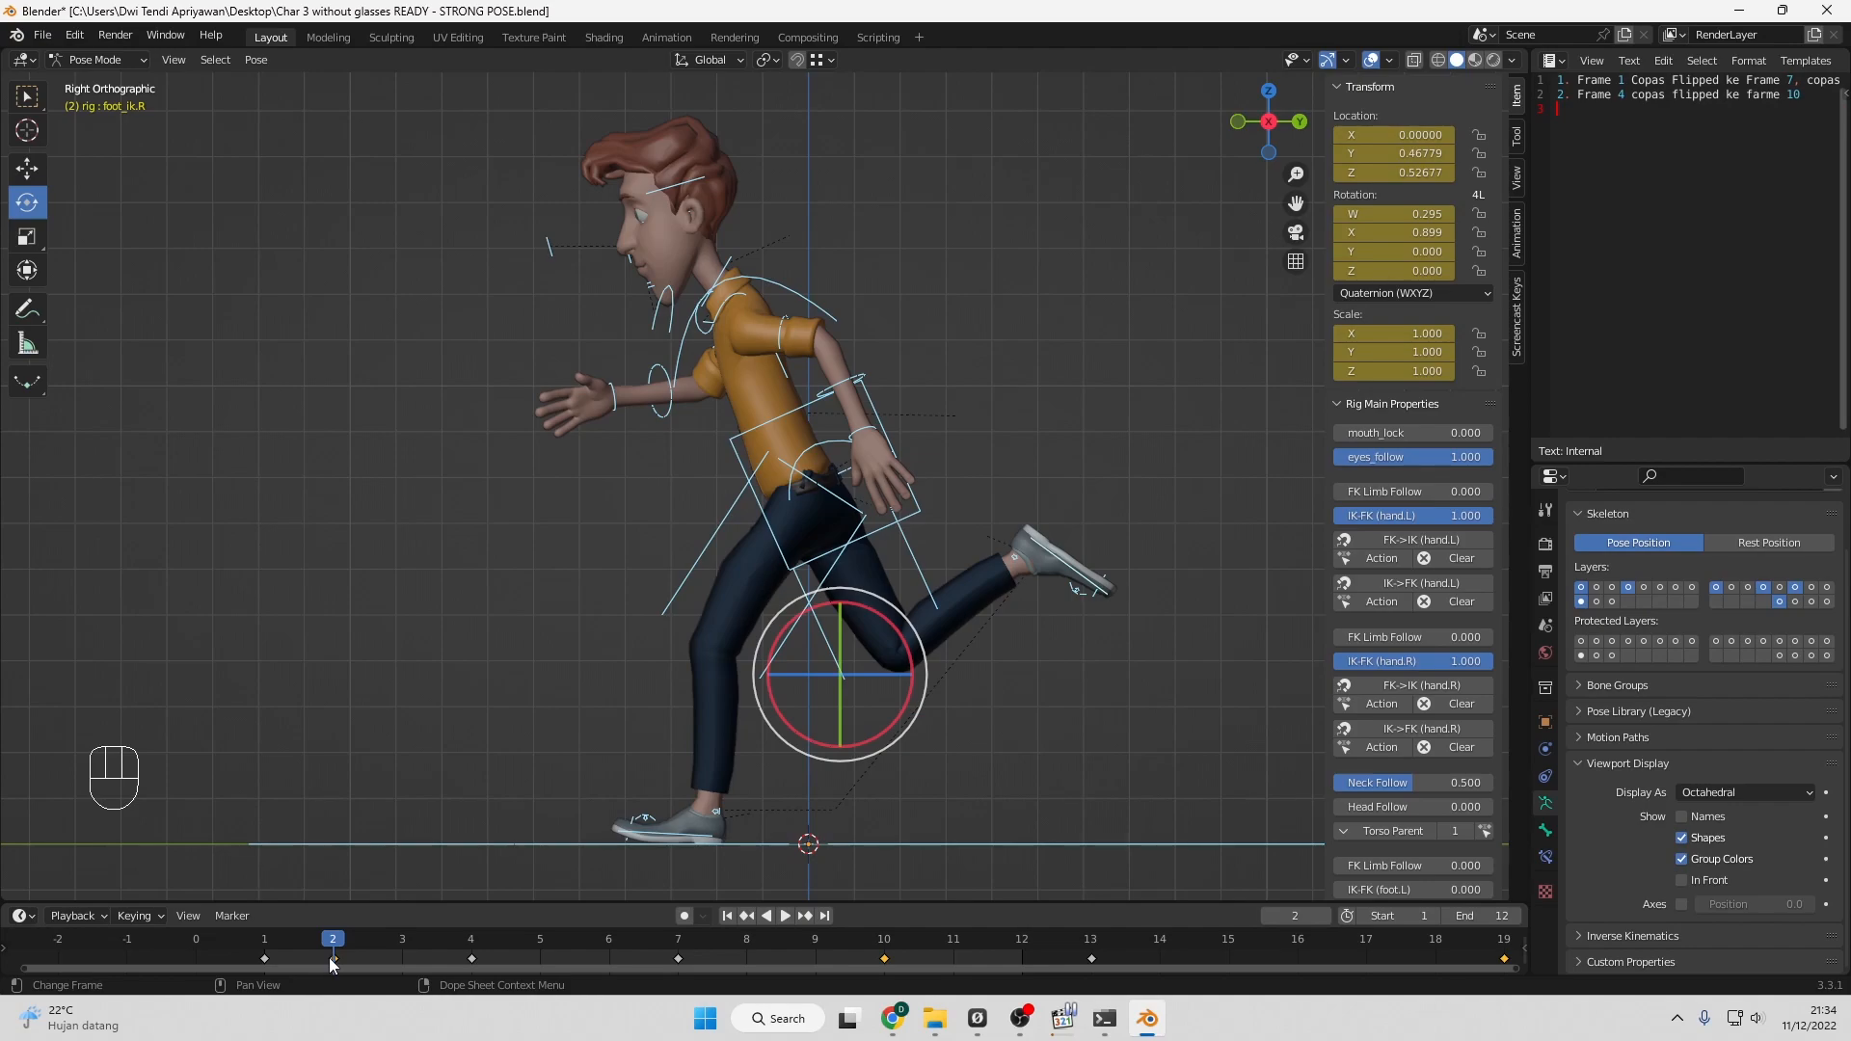
# Copy the frame 2 keyframes and paste them flipped at frame 8.
pyautogui.moveTo(334, 959); pyautogui.dragTo(294, 733, button='right')
pyautogui.moveTo(340, 945); pyautogui.dragTo(735, 948)
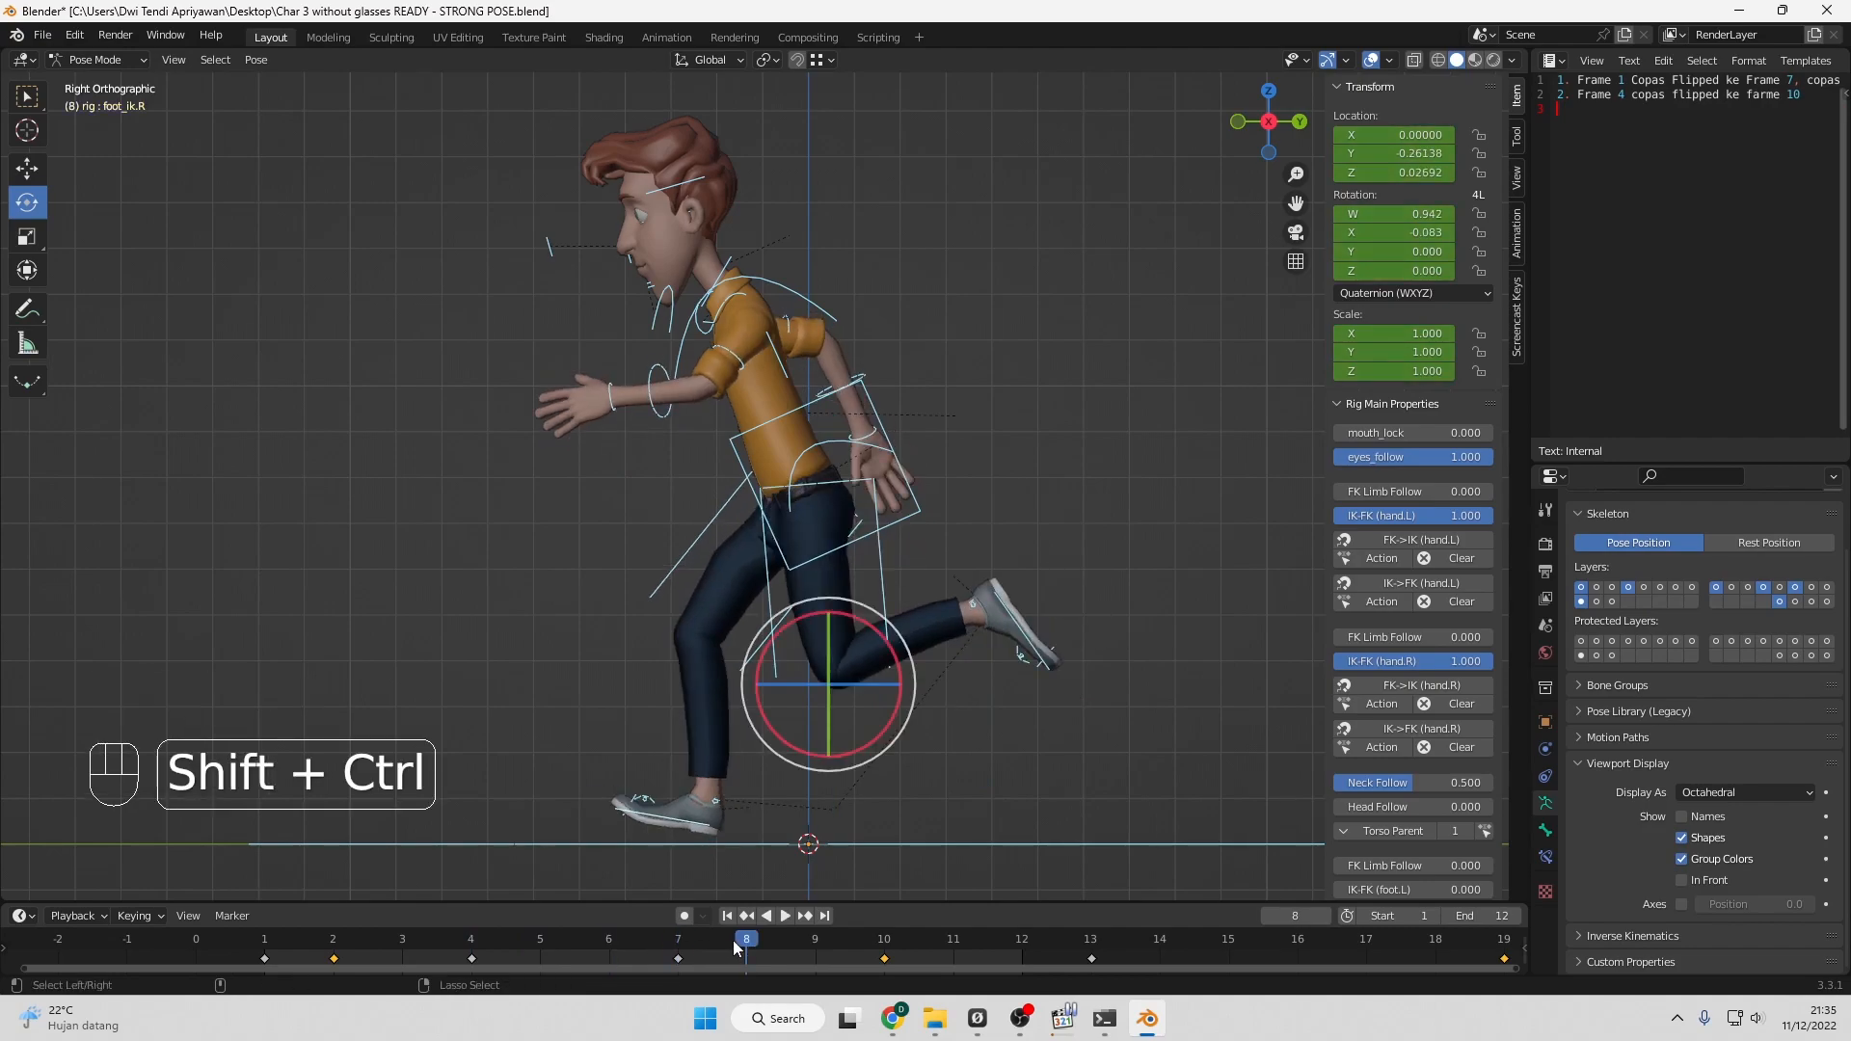
pyautogui.hotkey('ctrl', 'shift', 'v')
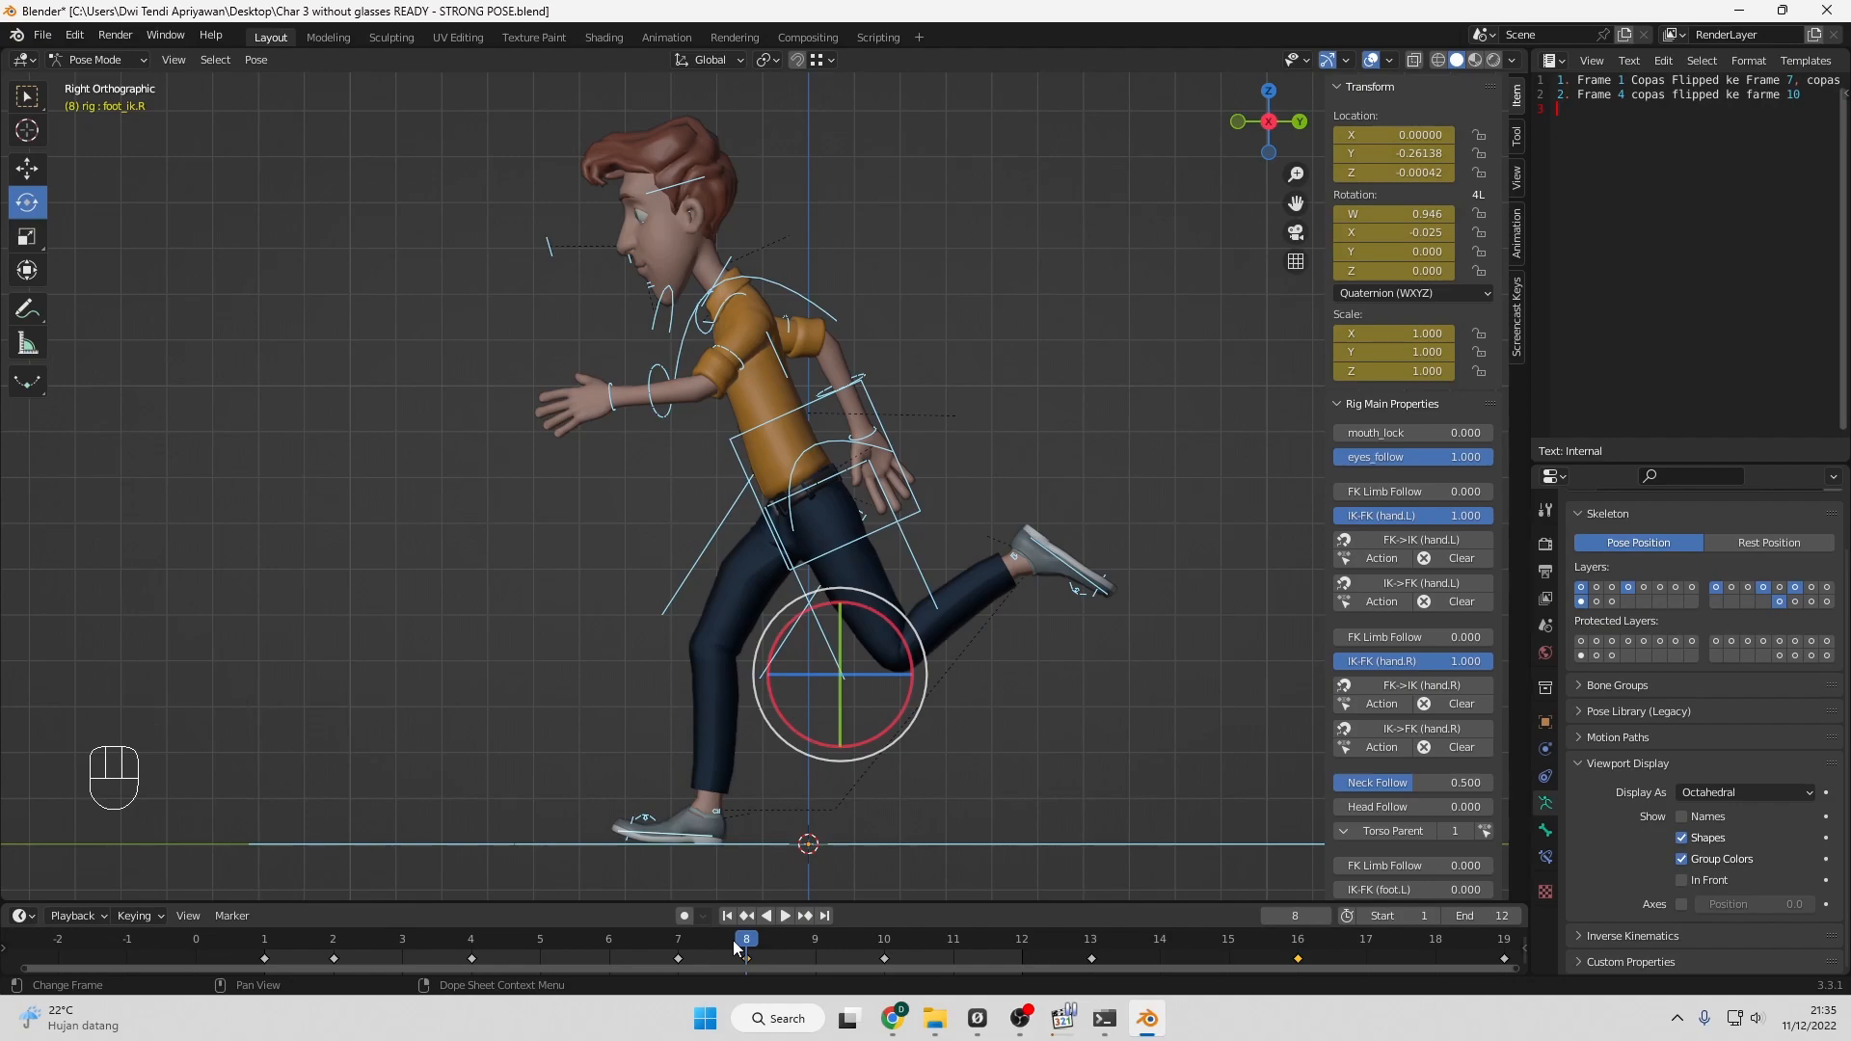
pyautogui.moveTo(748, 947)
pyautogui.mouseDown()
pyautogui.moveTo(350, 945)
pyautogui.moveTo(727, 947)
pyautogui.mouseUp()
# Add the line "3. Frame 2 copas flipped ke frame 8" to the text notes and start a new line.
pyautogui.write('3. ')
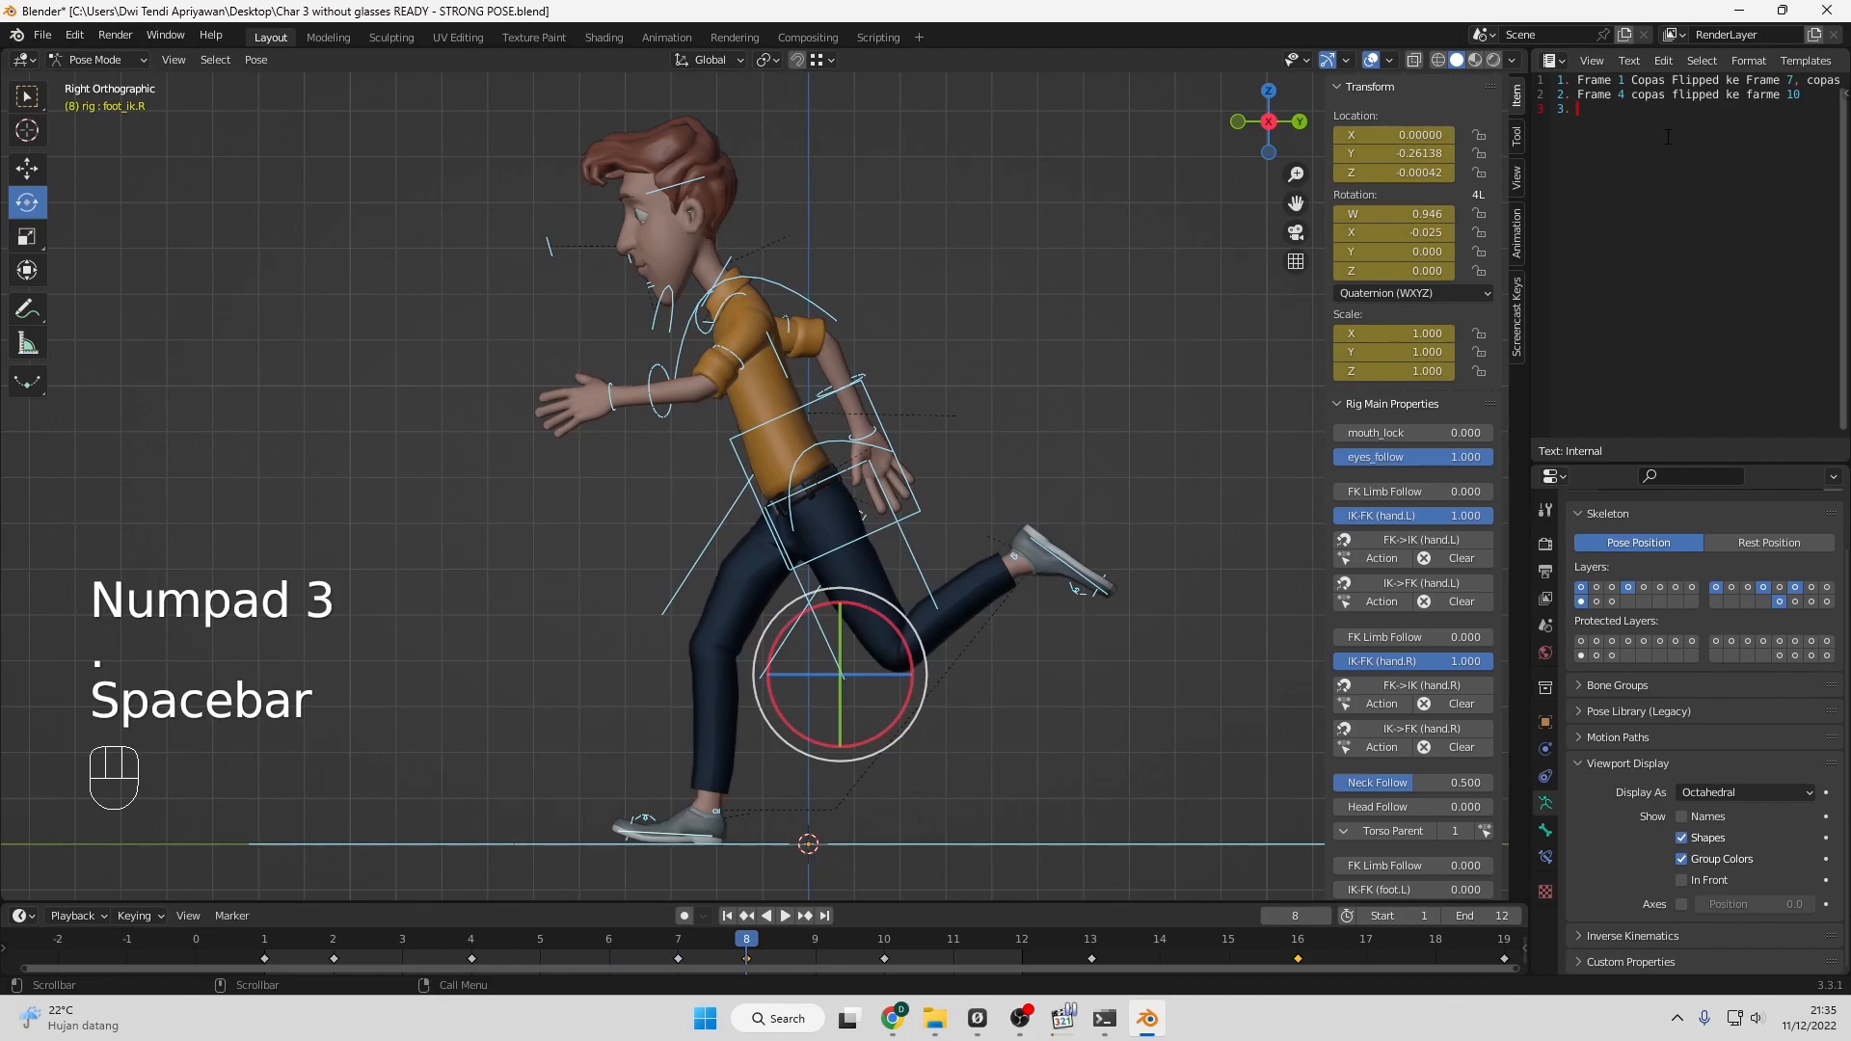
pyautogui.write('Frame ')
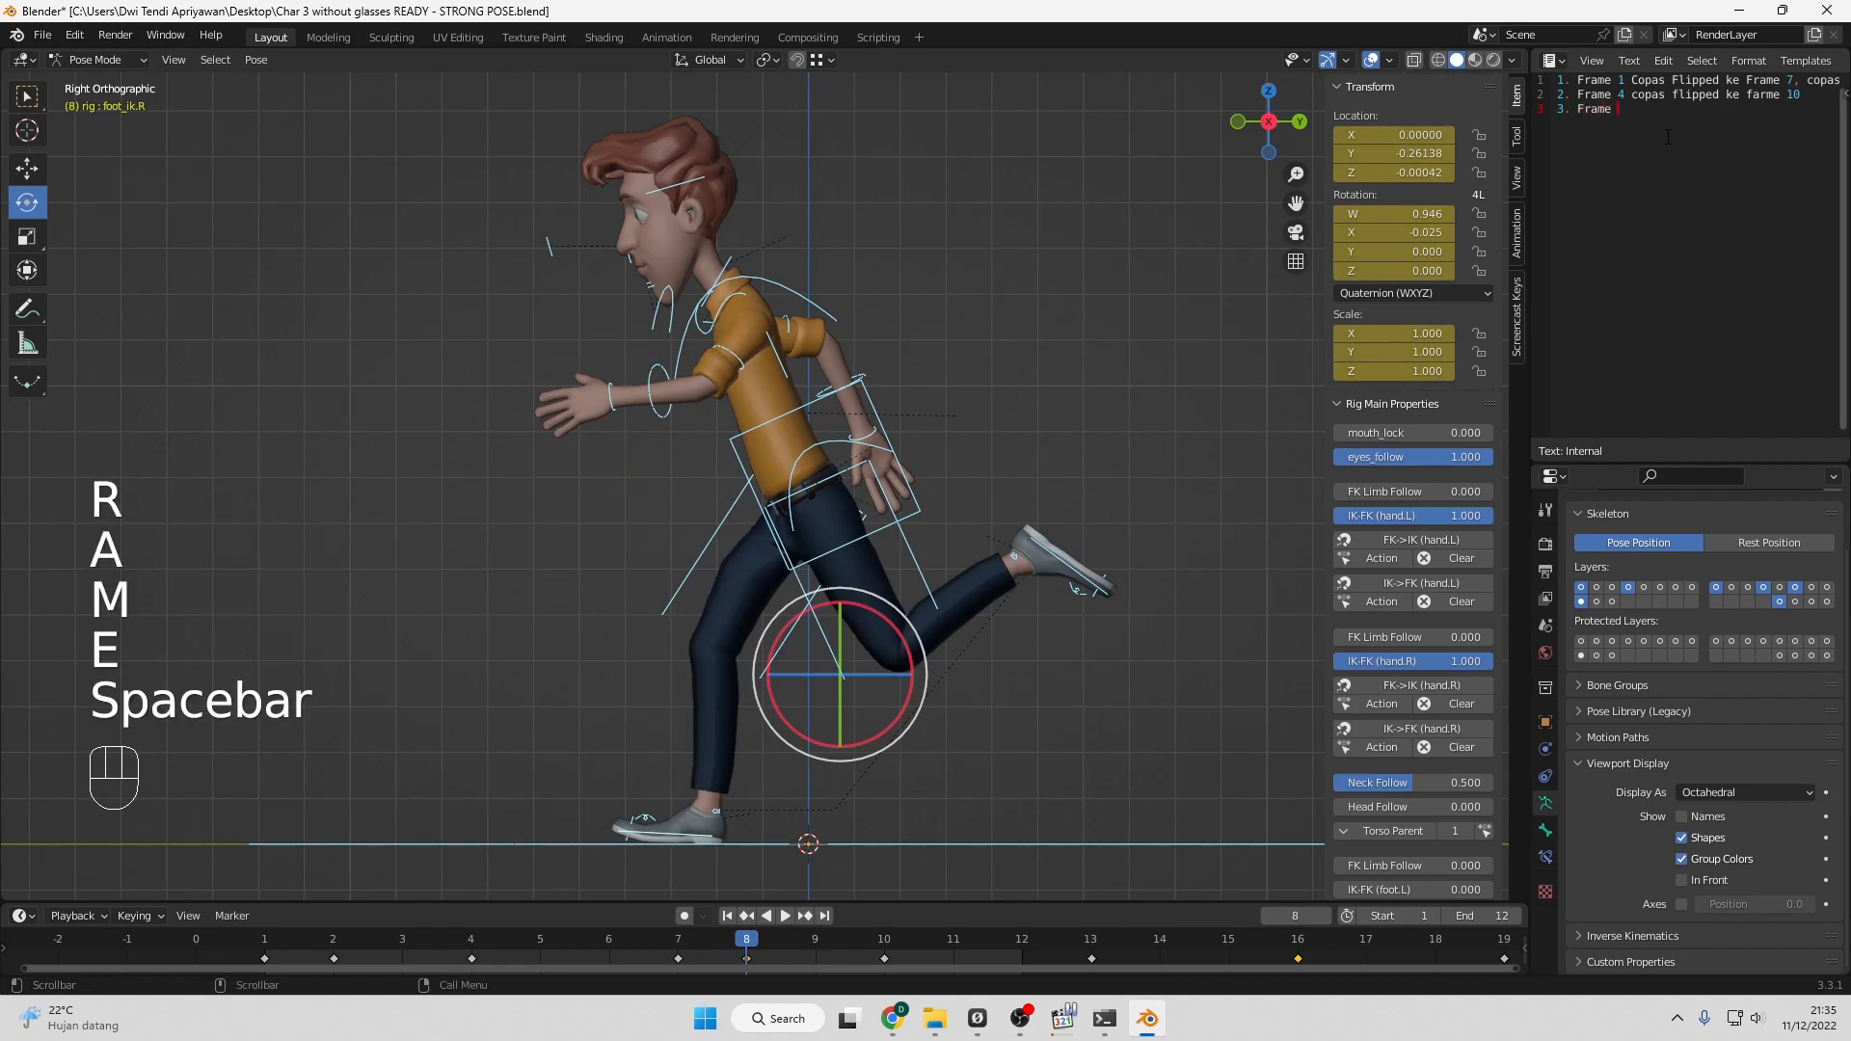
pyautogui.write('2 c')
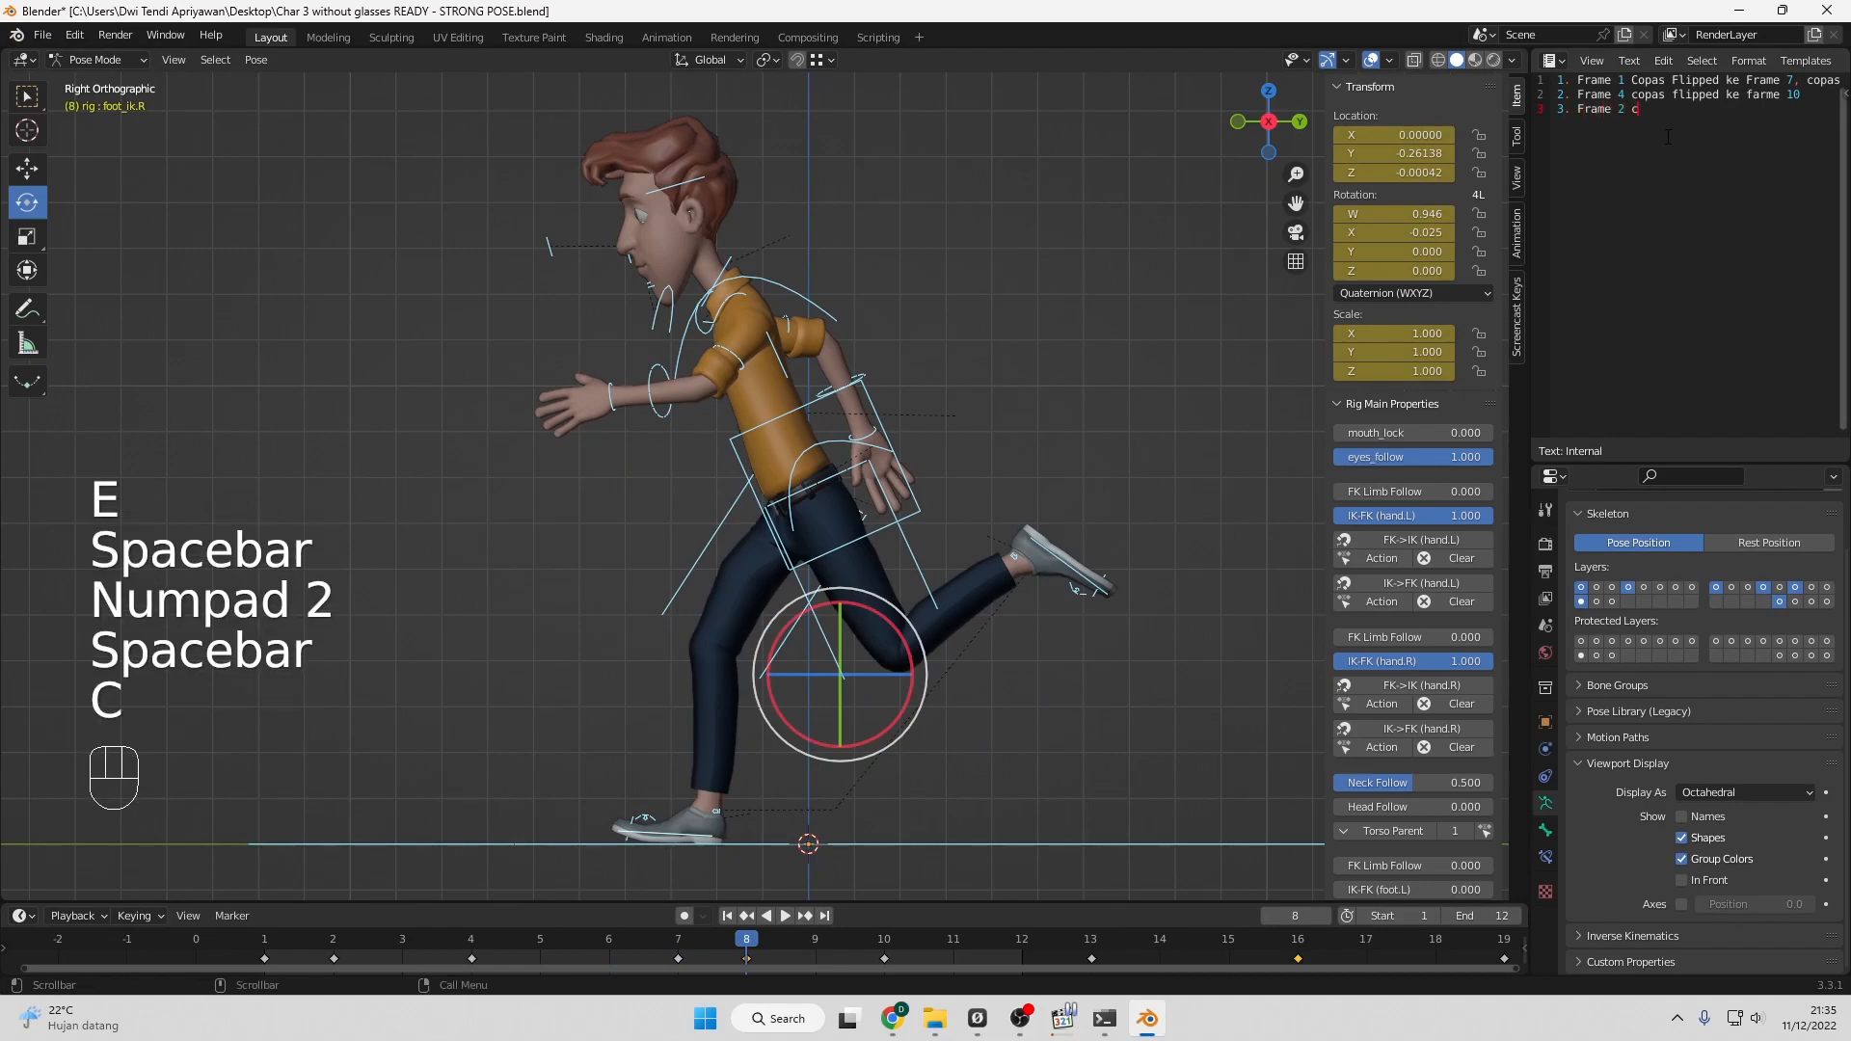
pyautogui.write('opas flip')
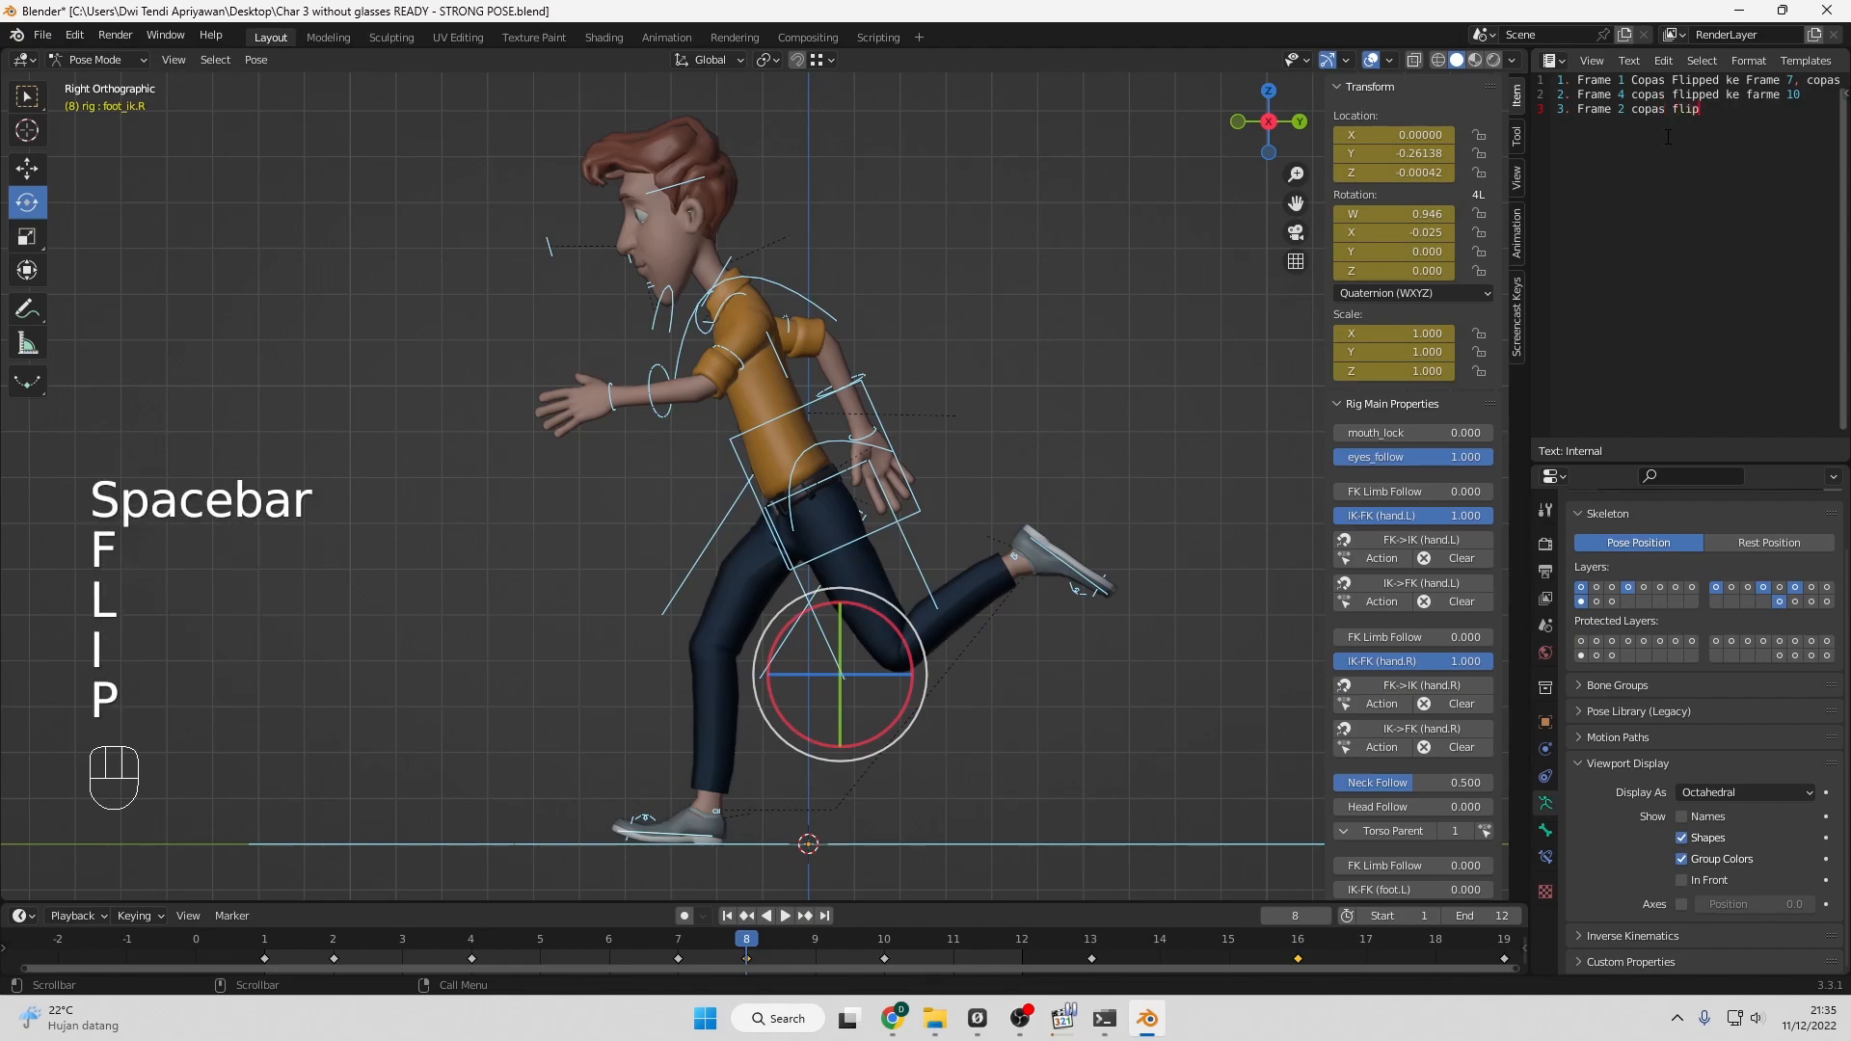
pyautogui.write('ped ke ')
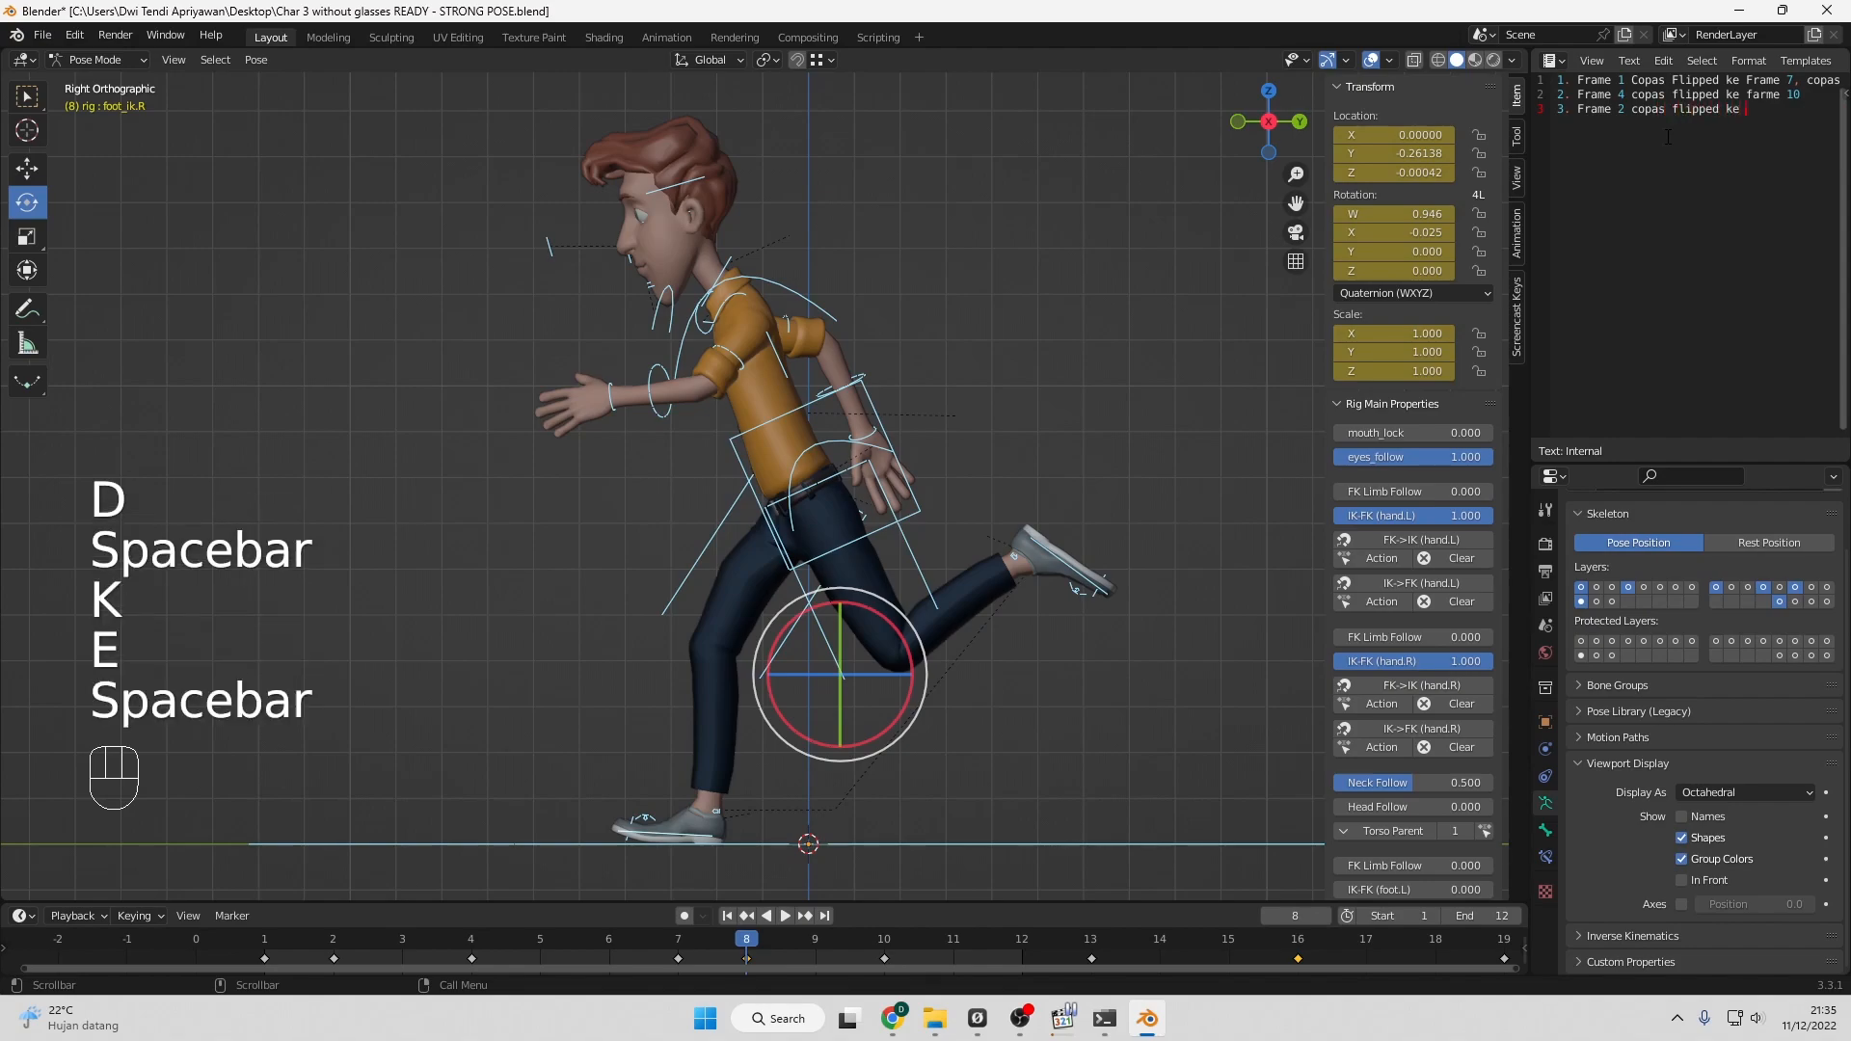
pyautogui.write('frame 8')
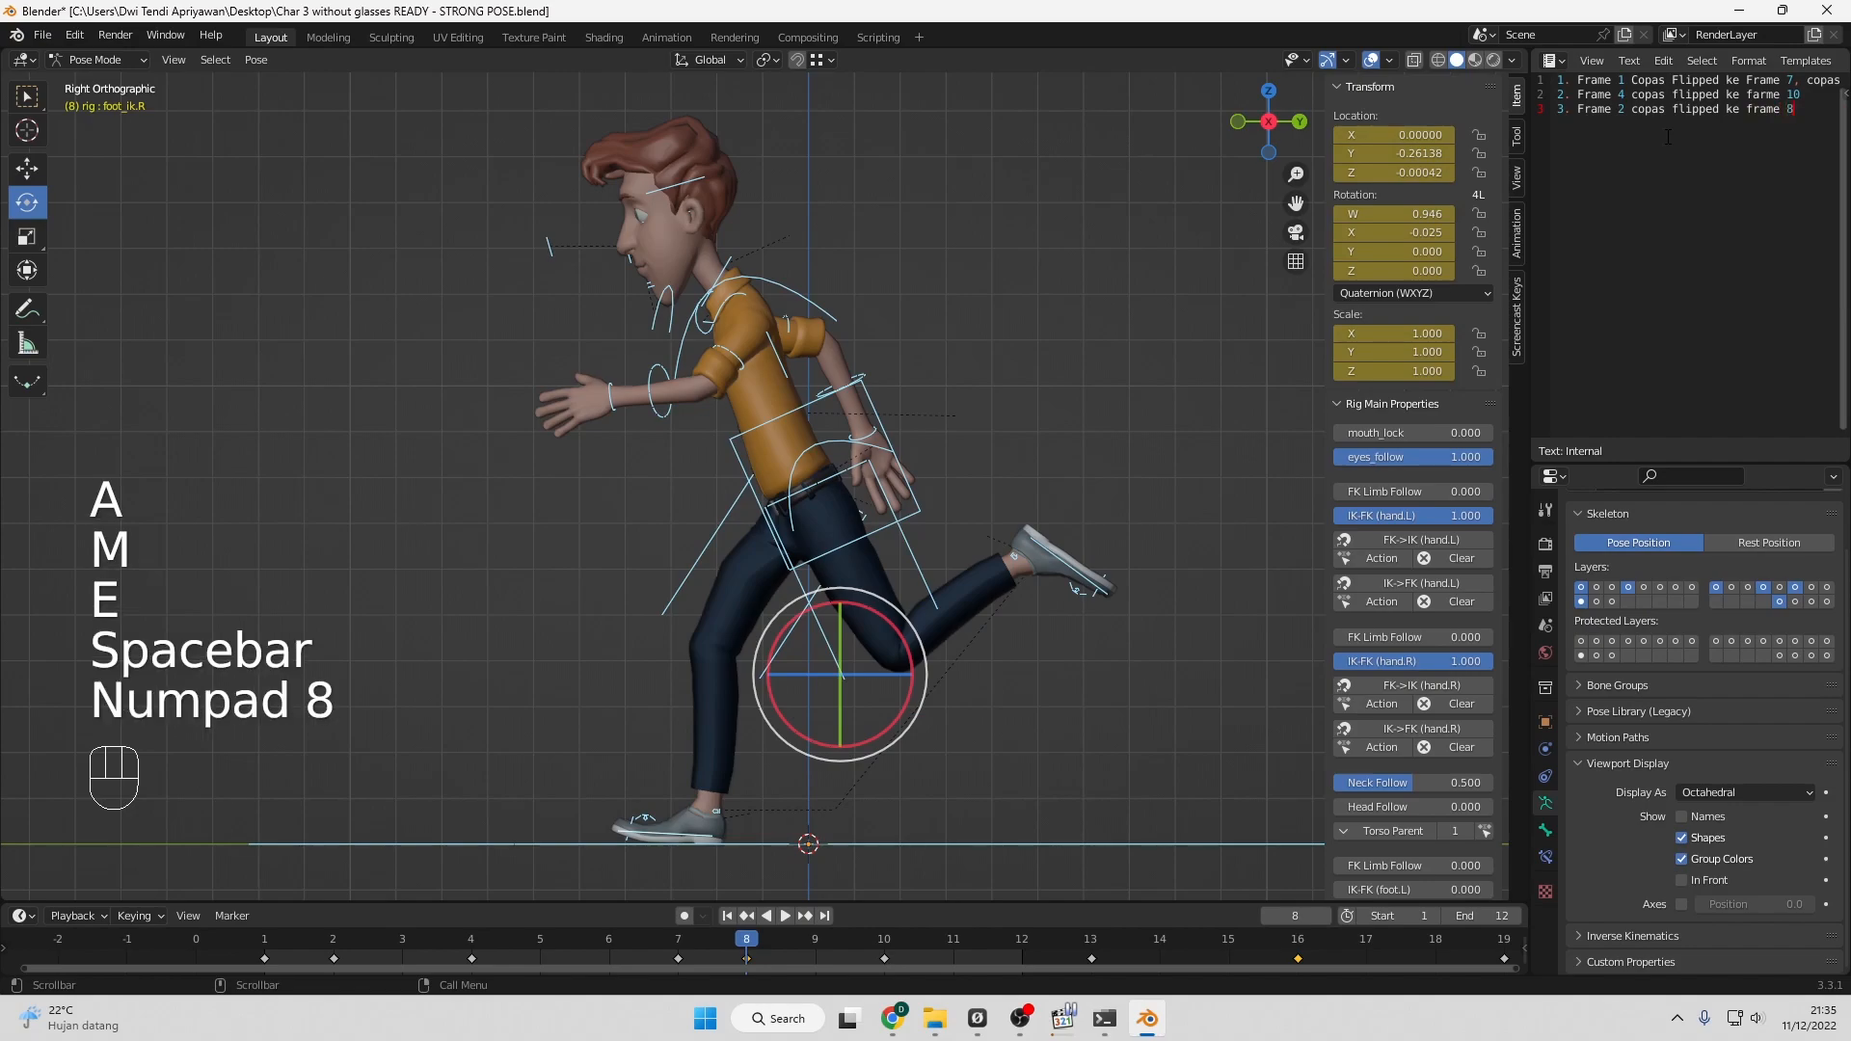
pyautogui.press('Return')
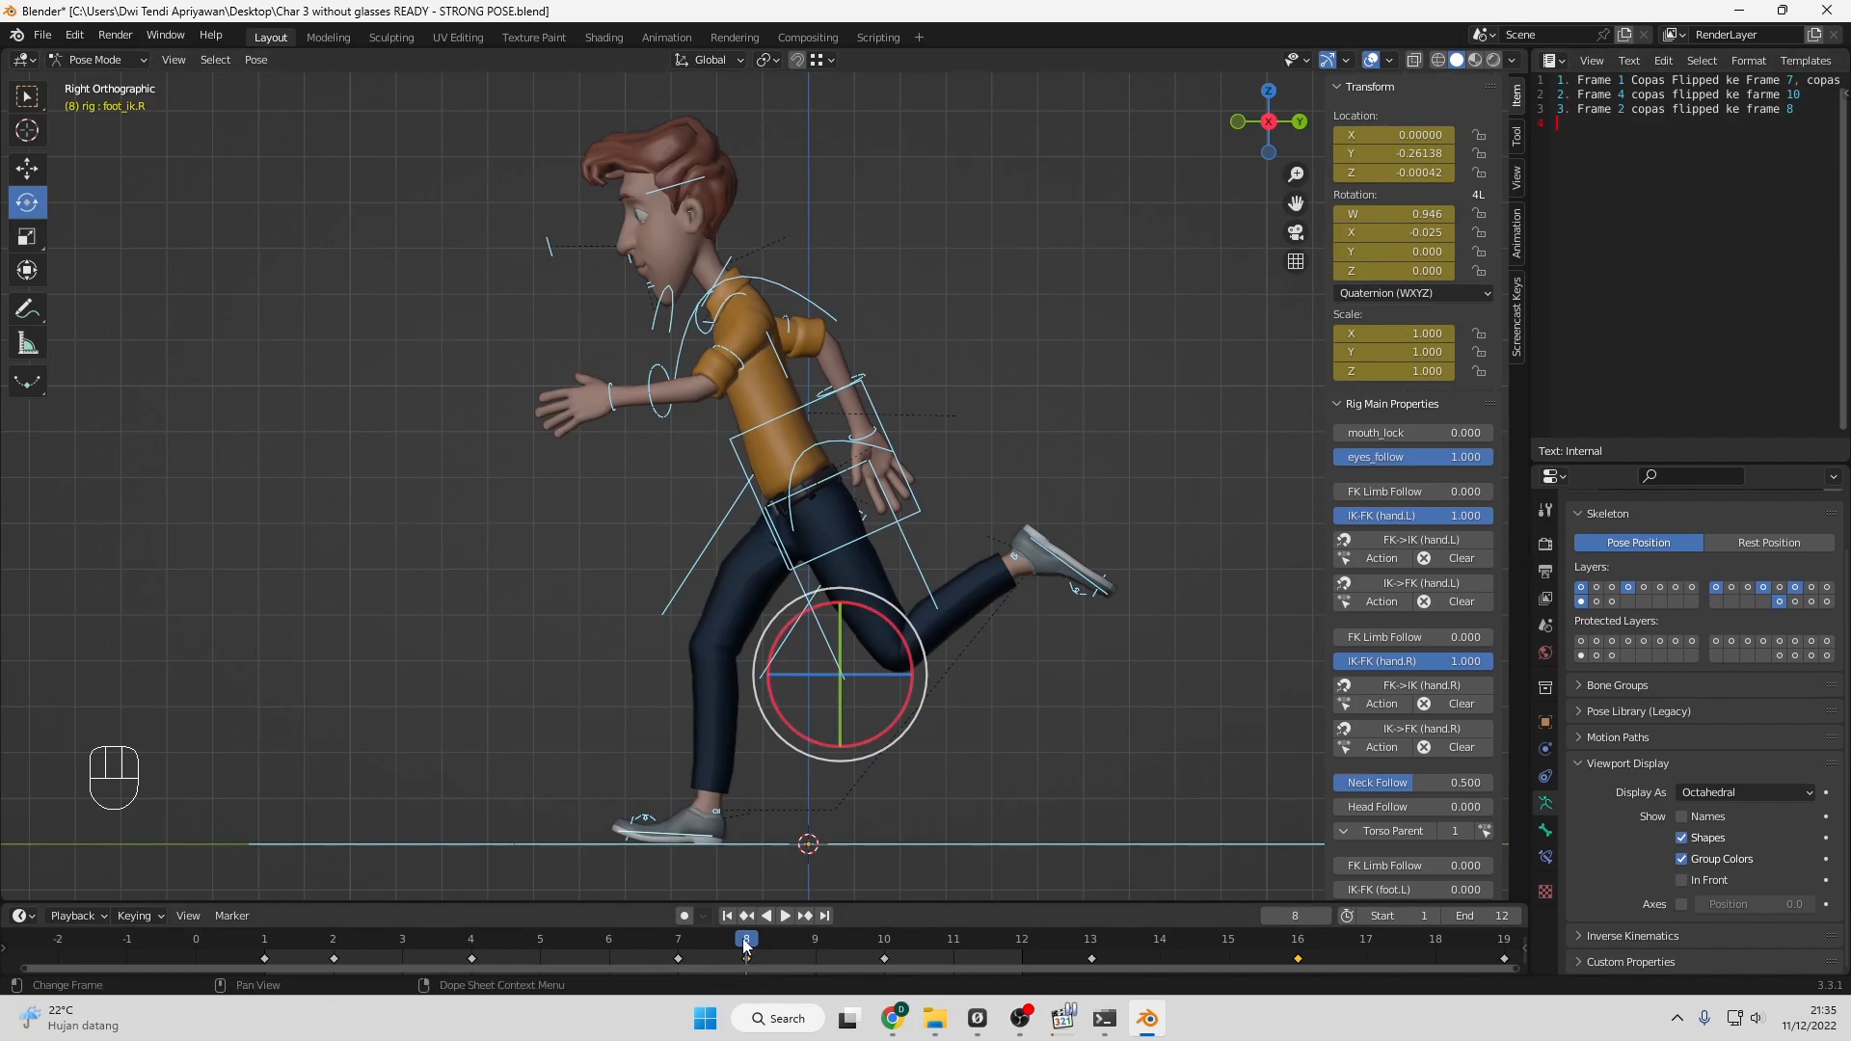
# At frame 3, rotate the left foot IK control about -22.8° around global X and move it about -0.011 along Z.
pyautogui.moveTo(745, 946); pyautogui.dragTo(422, 950)
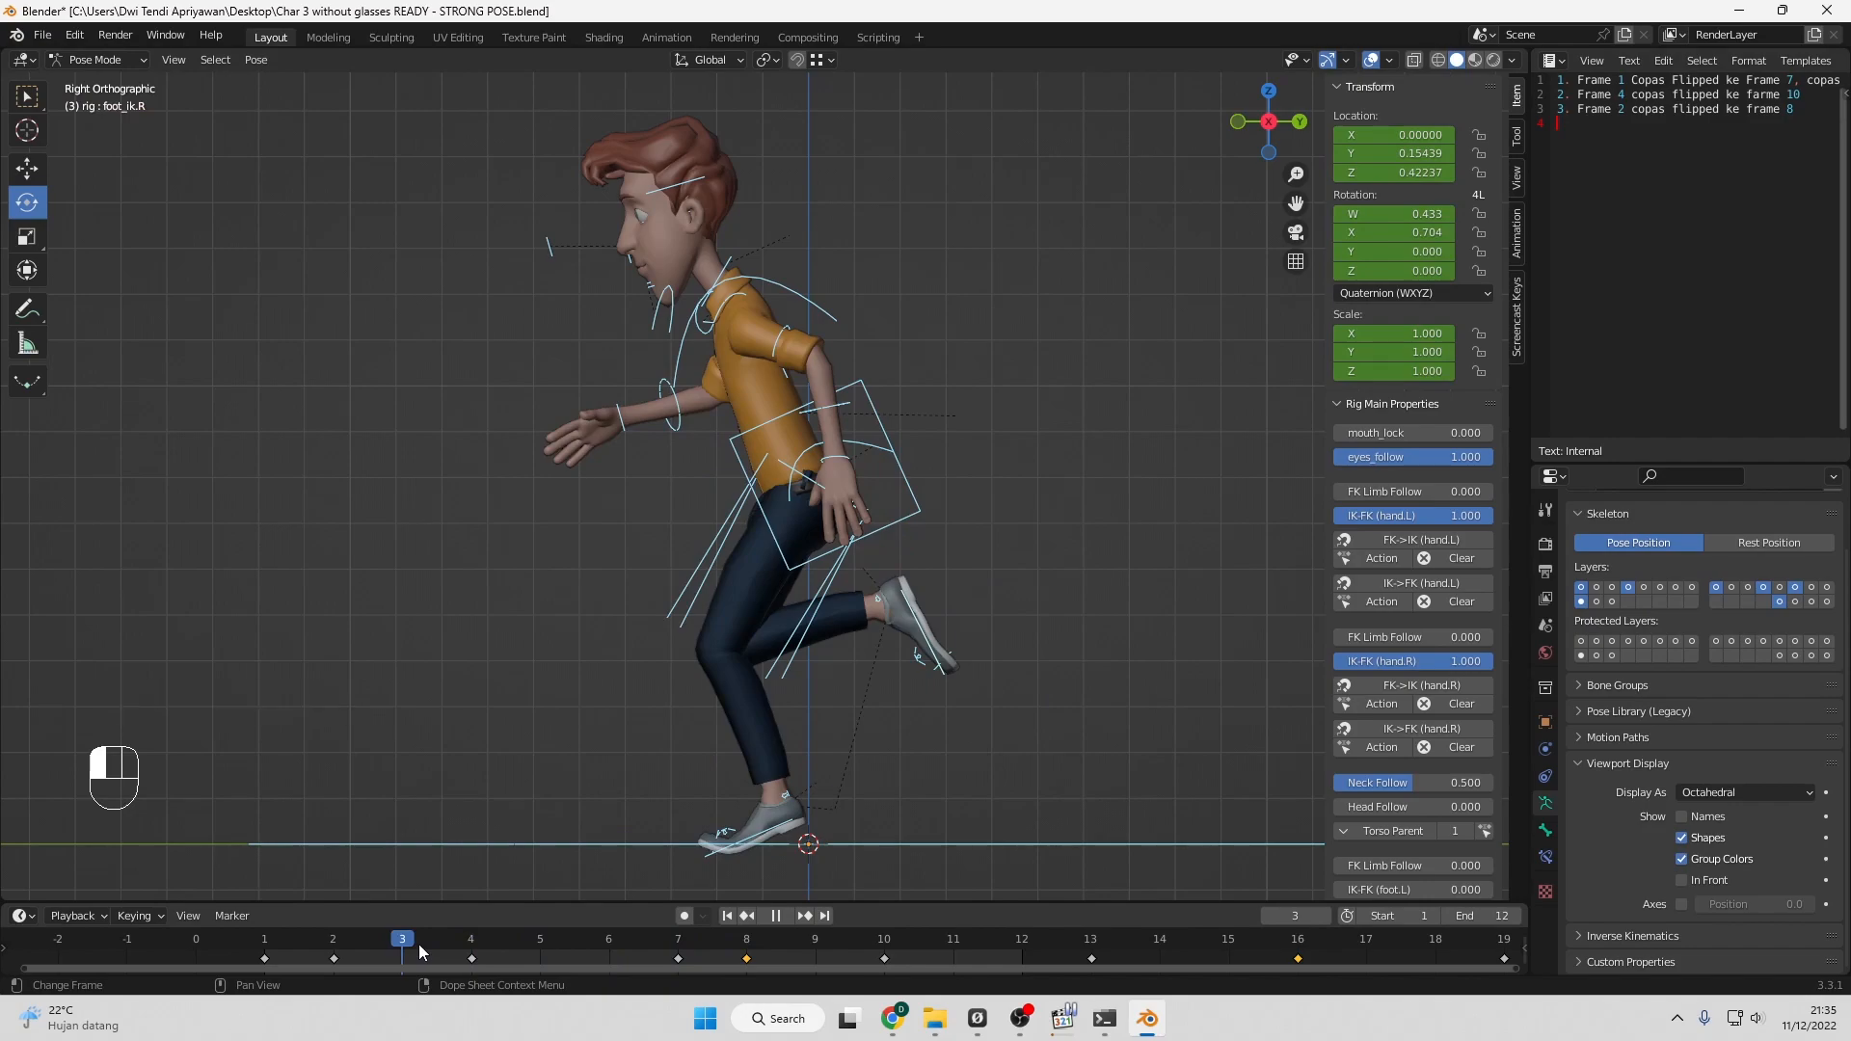
pyautogui.moveTo(418, 945); pyautogui.dragTo(420, 945)
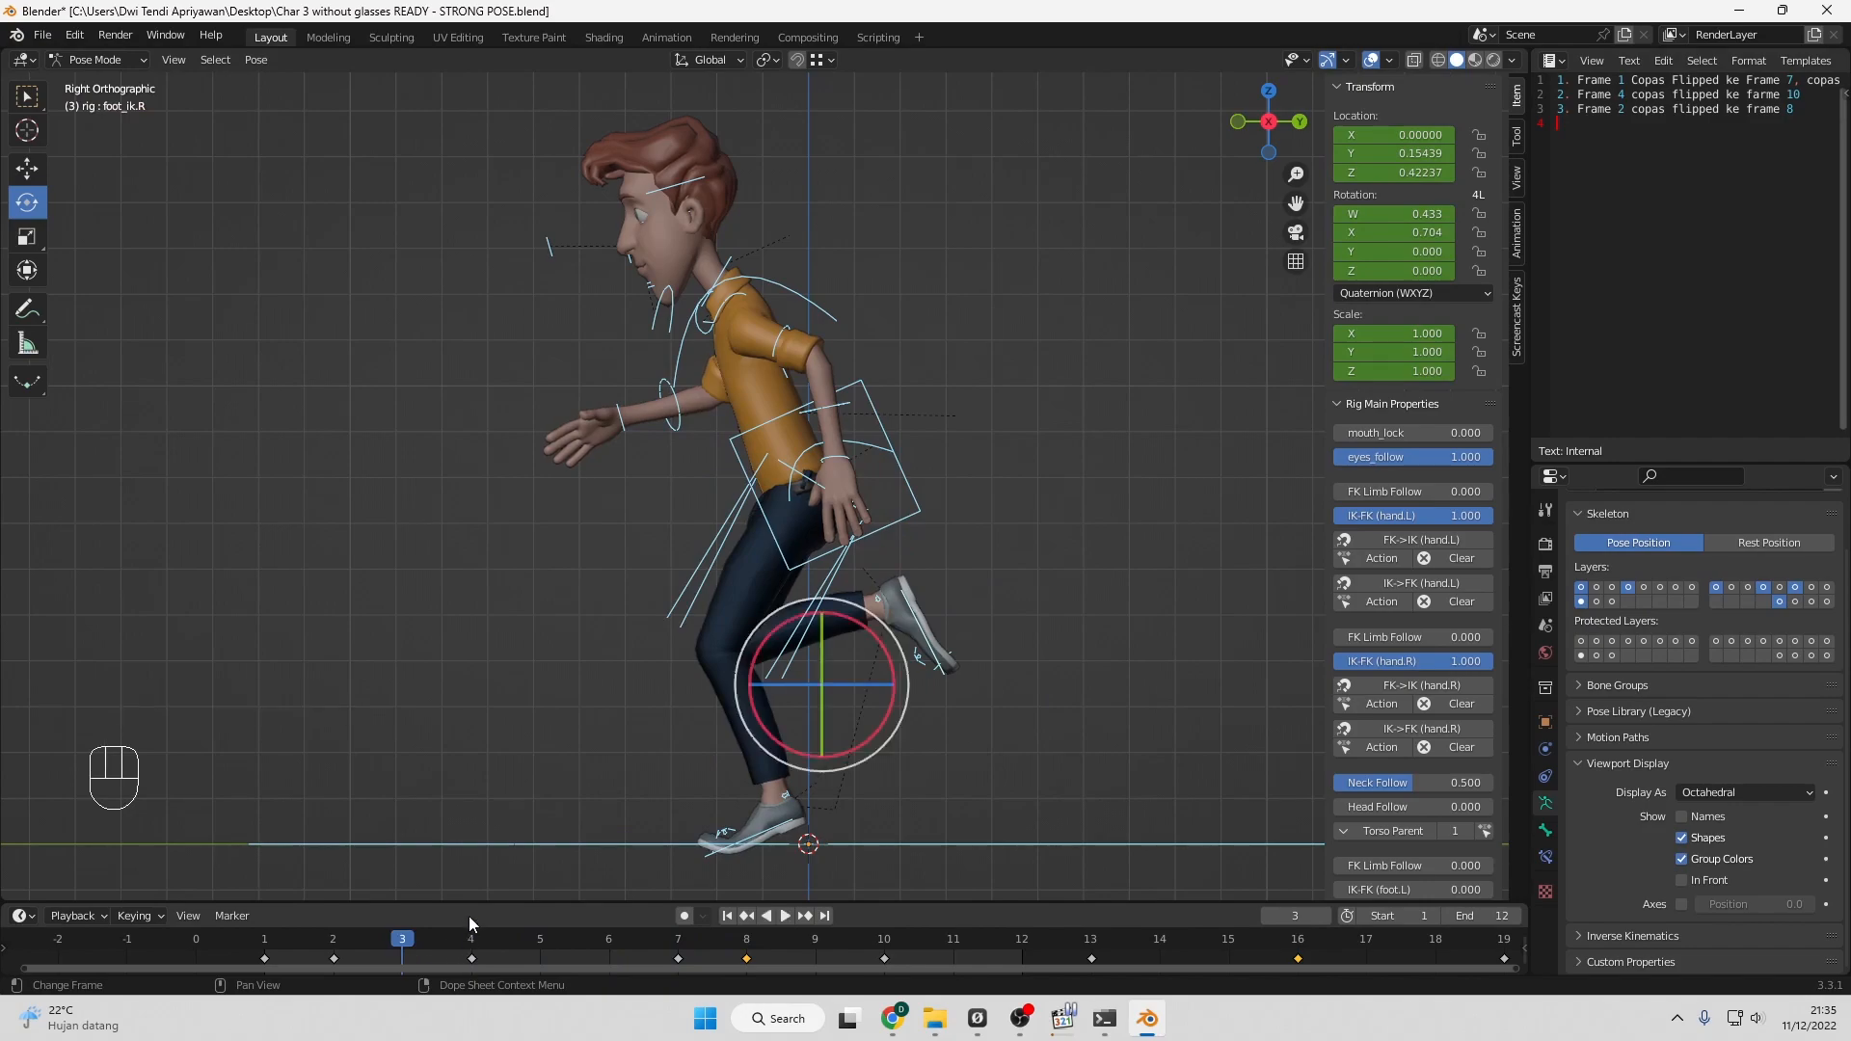
pyautogui.click(939, 806)
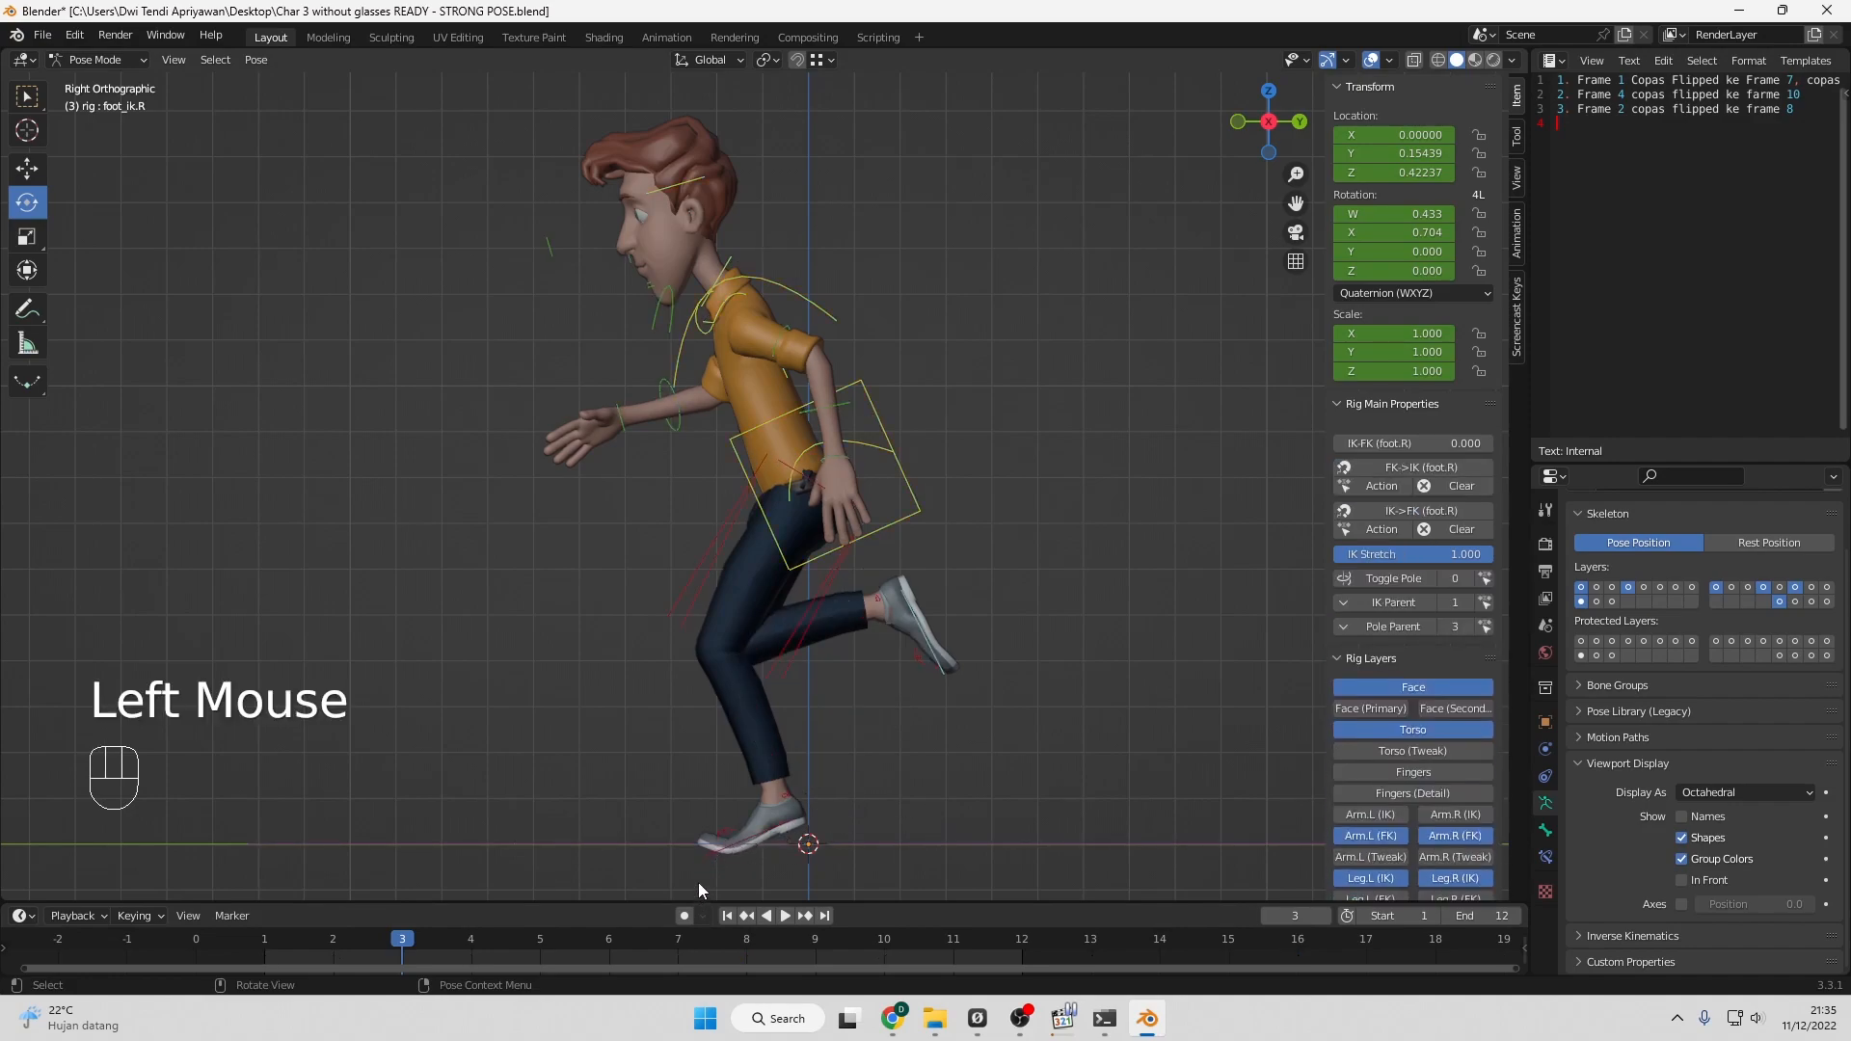
pyautogui.click(745, 839)
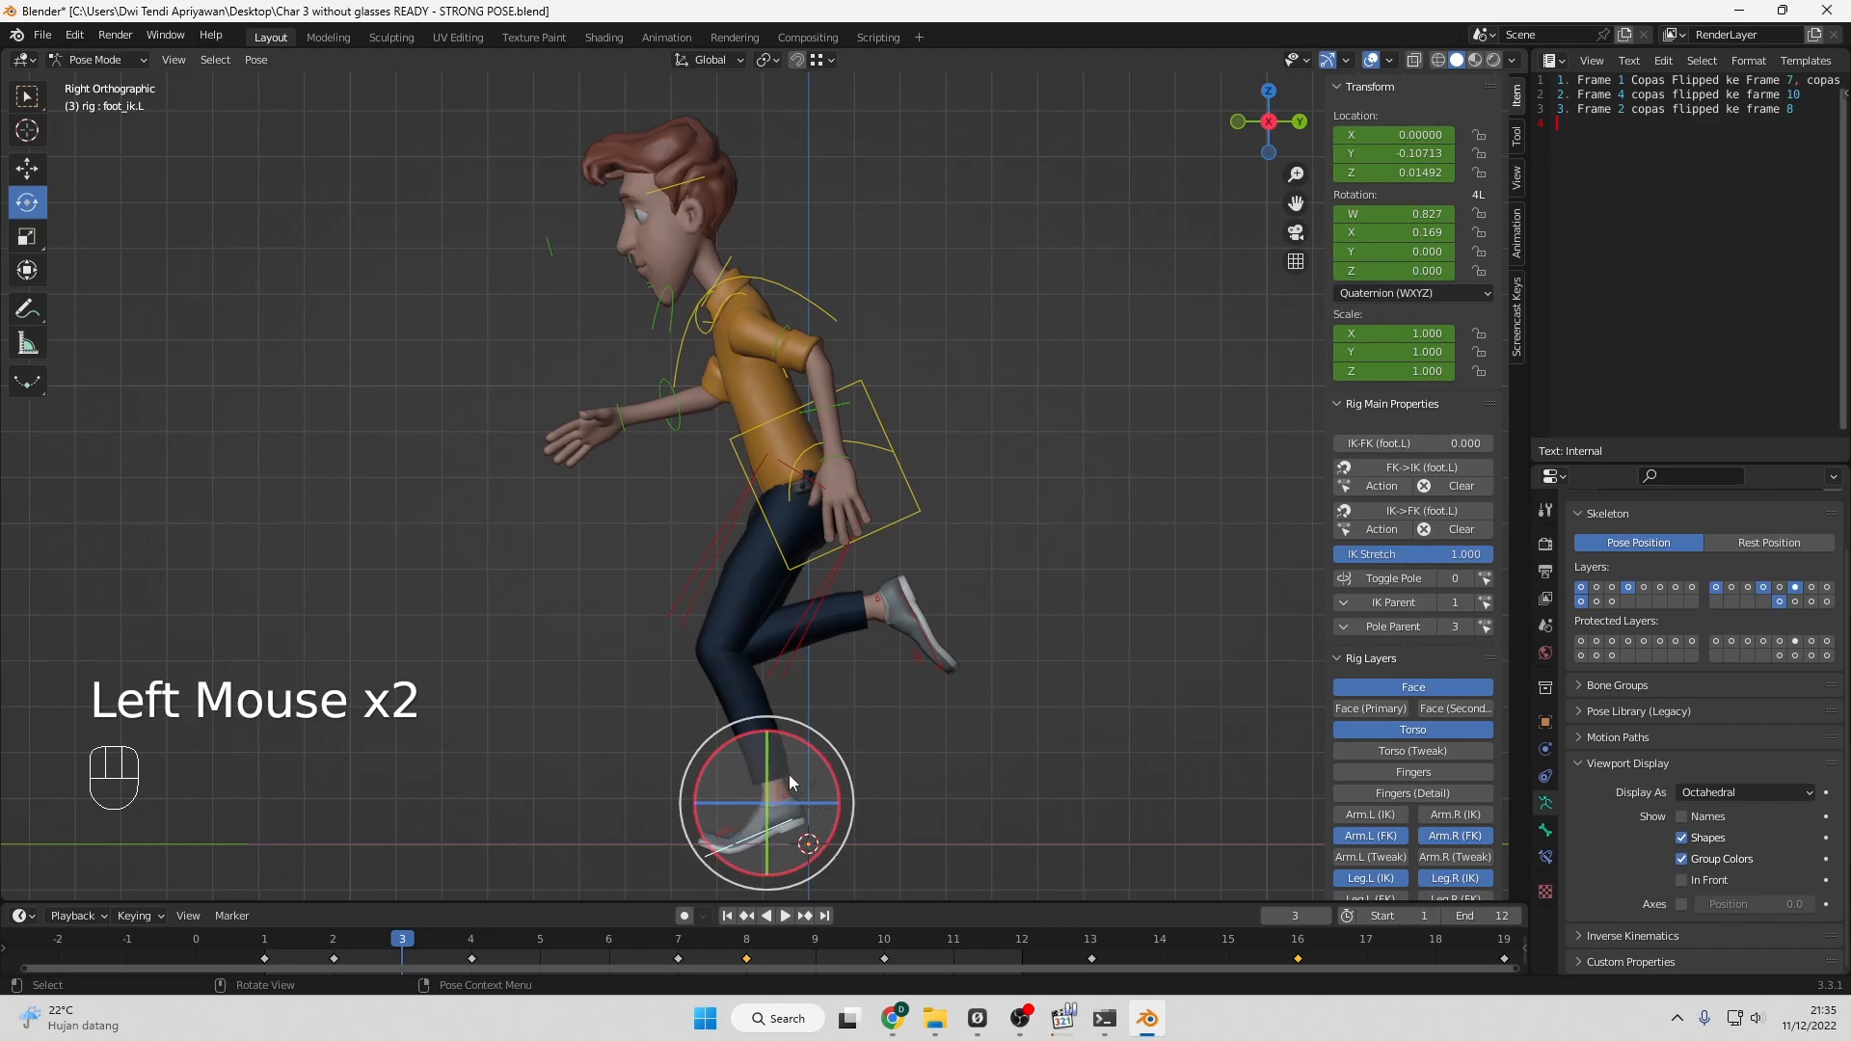
pyautogui.moveTo(810, 750); pyautogui.dragTo(765, 727)
pyautogui.click(45, 171)
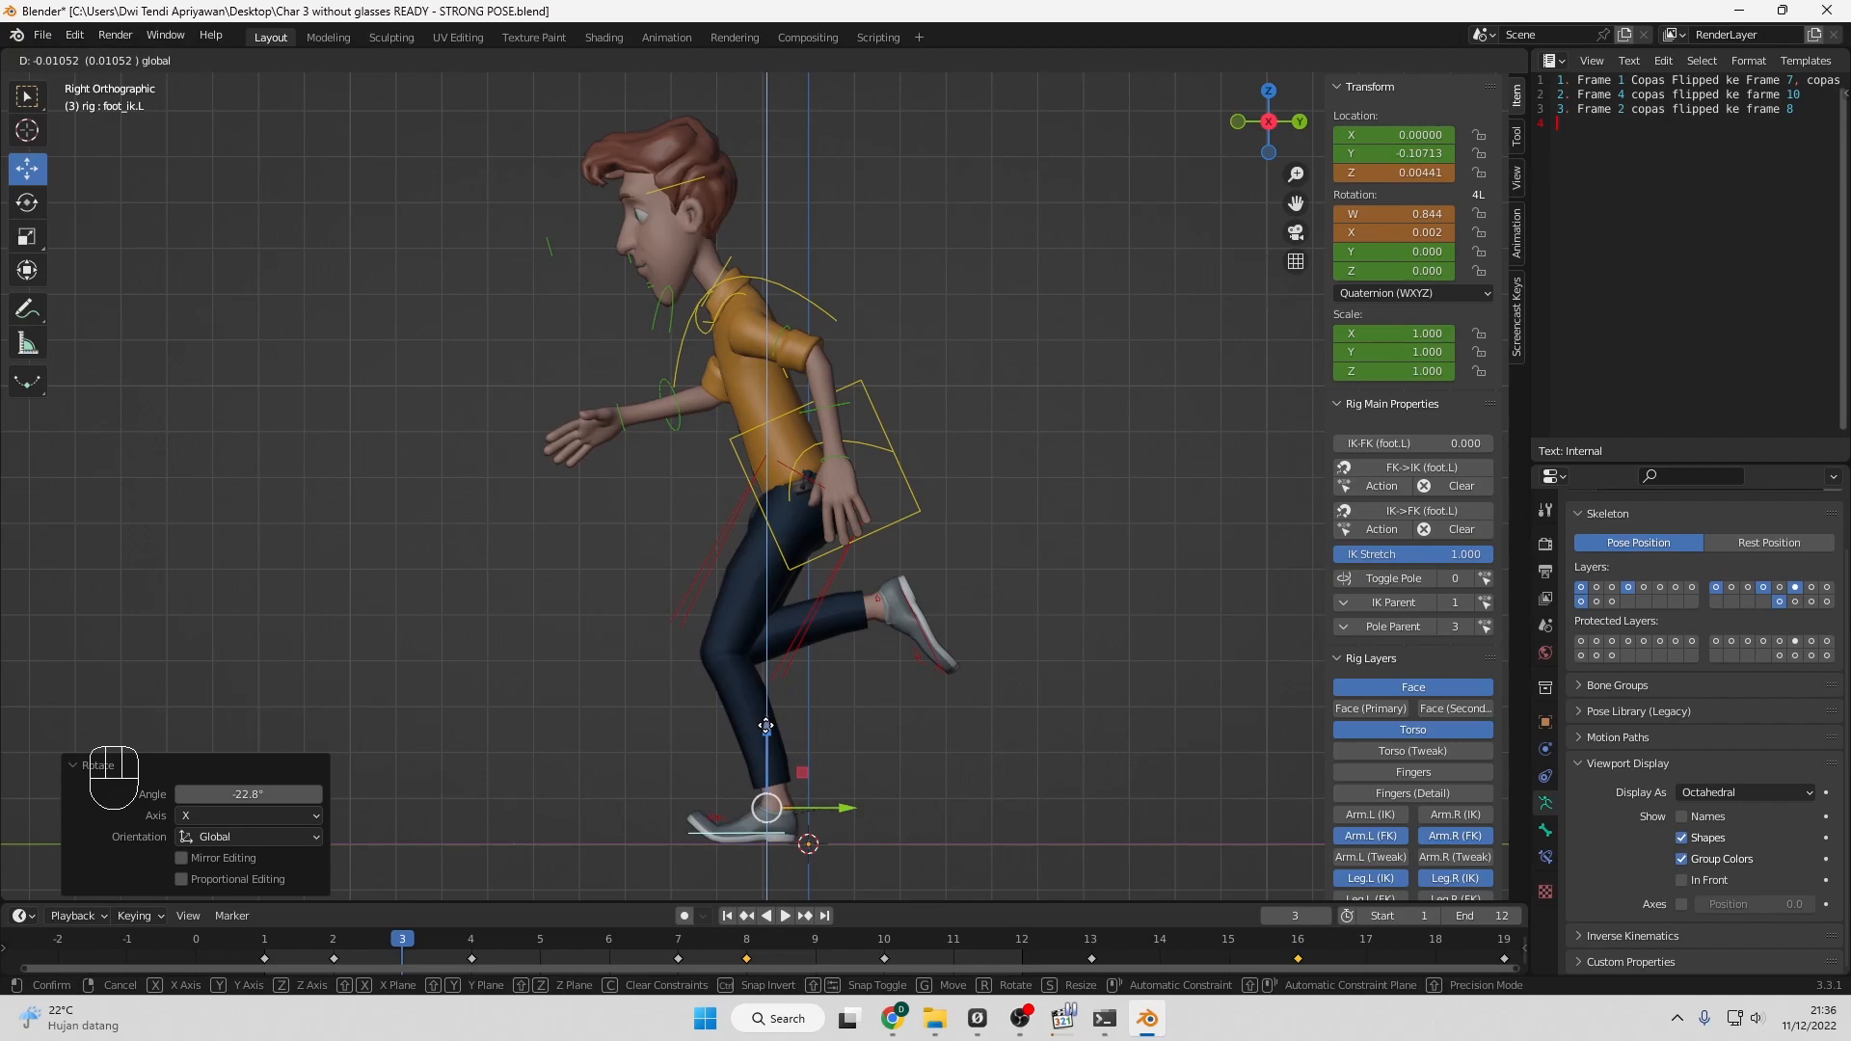
pyautogui.moveTo(766, 725); pyautogui.dragTo(765, 725)
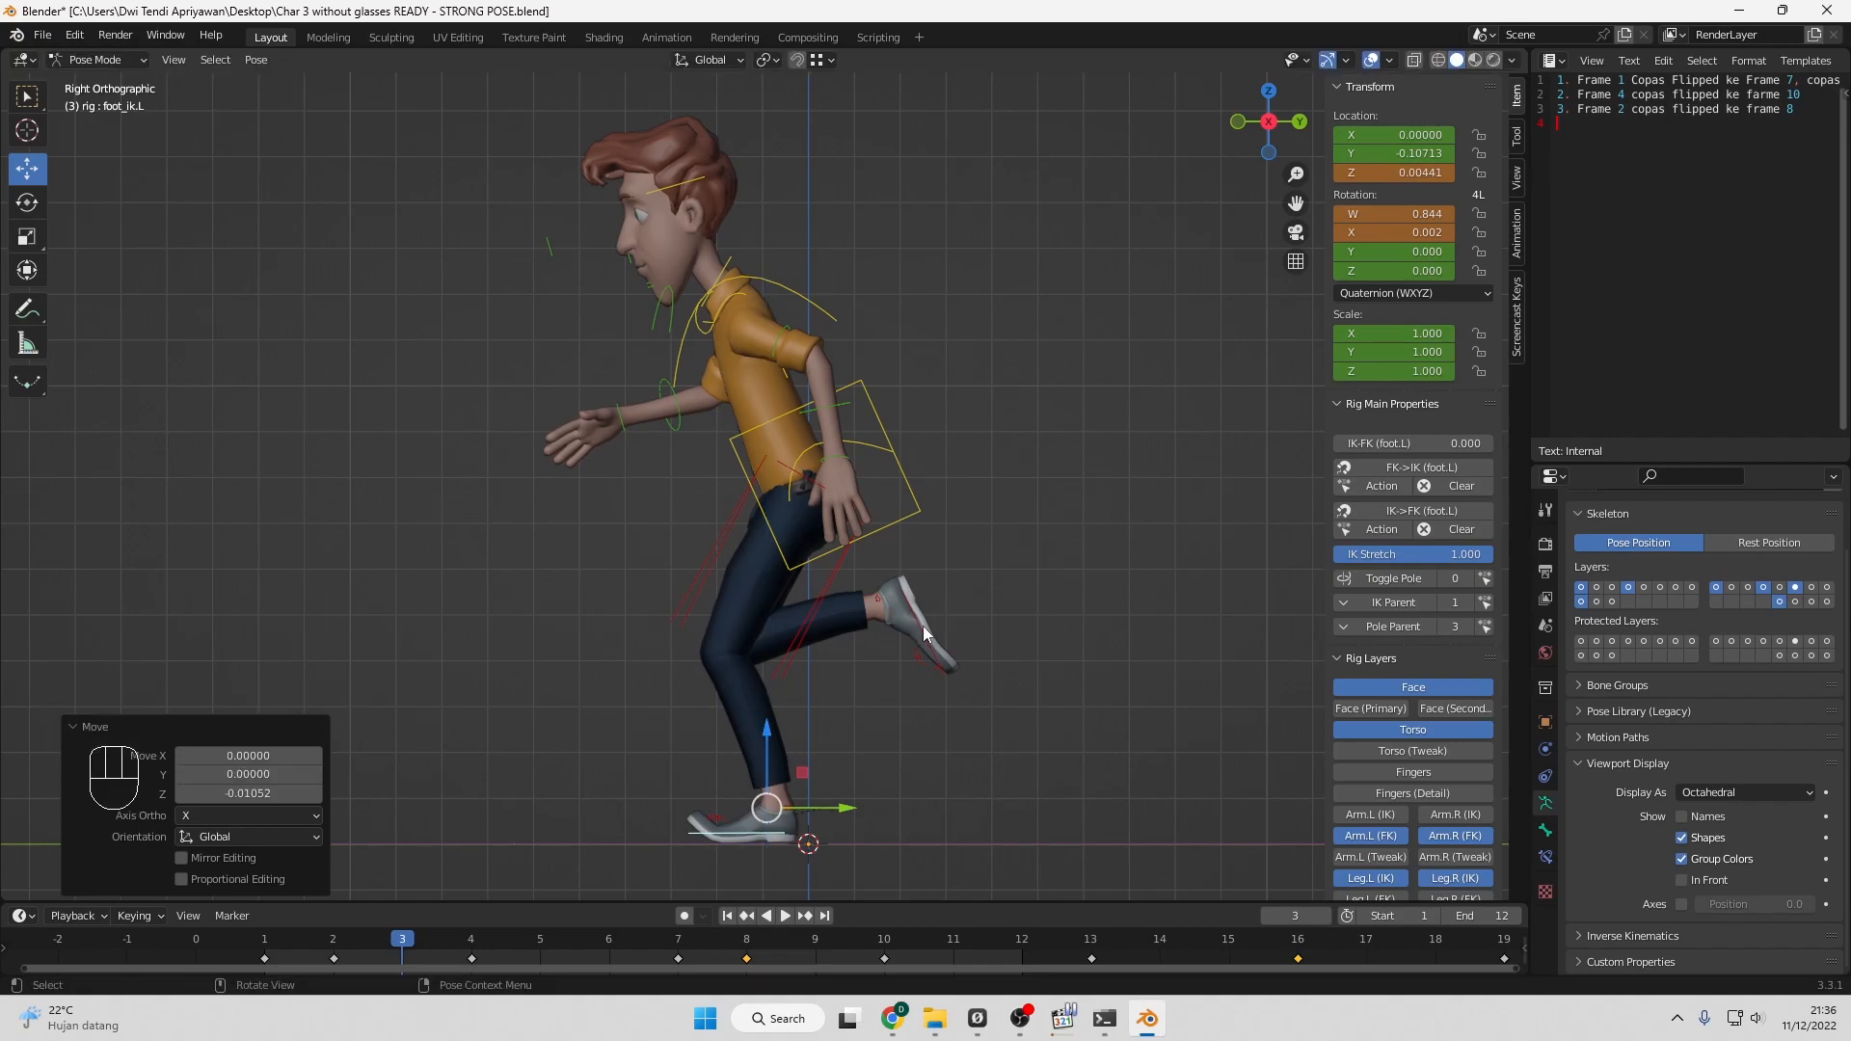
# Move the right foot IK control about -0.107 along Y, then insert Location, Rotation & Scale keyframes on all controls at frame 3.
pyautogui.click(923, 633)
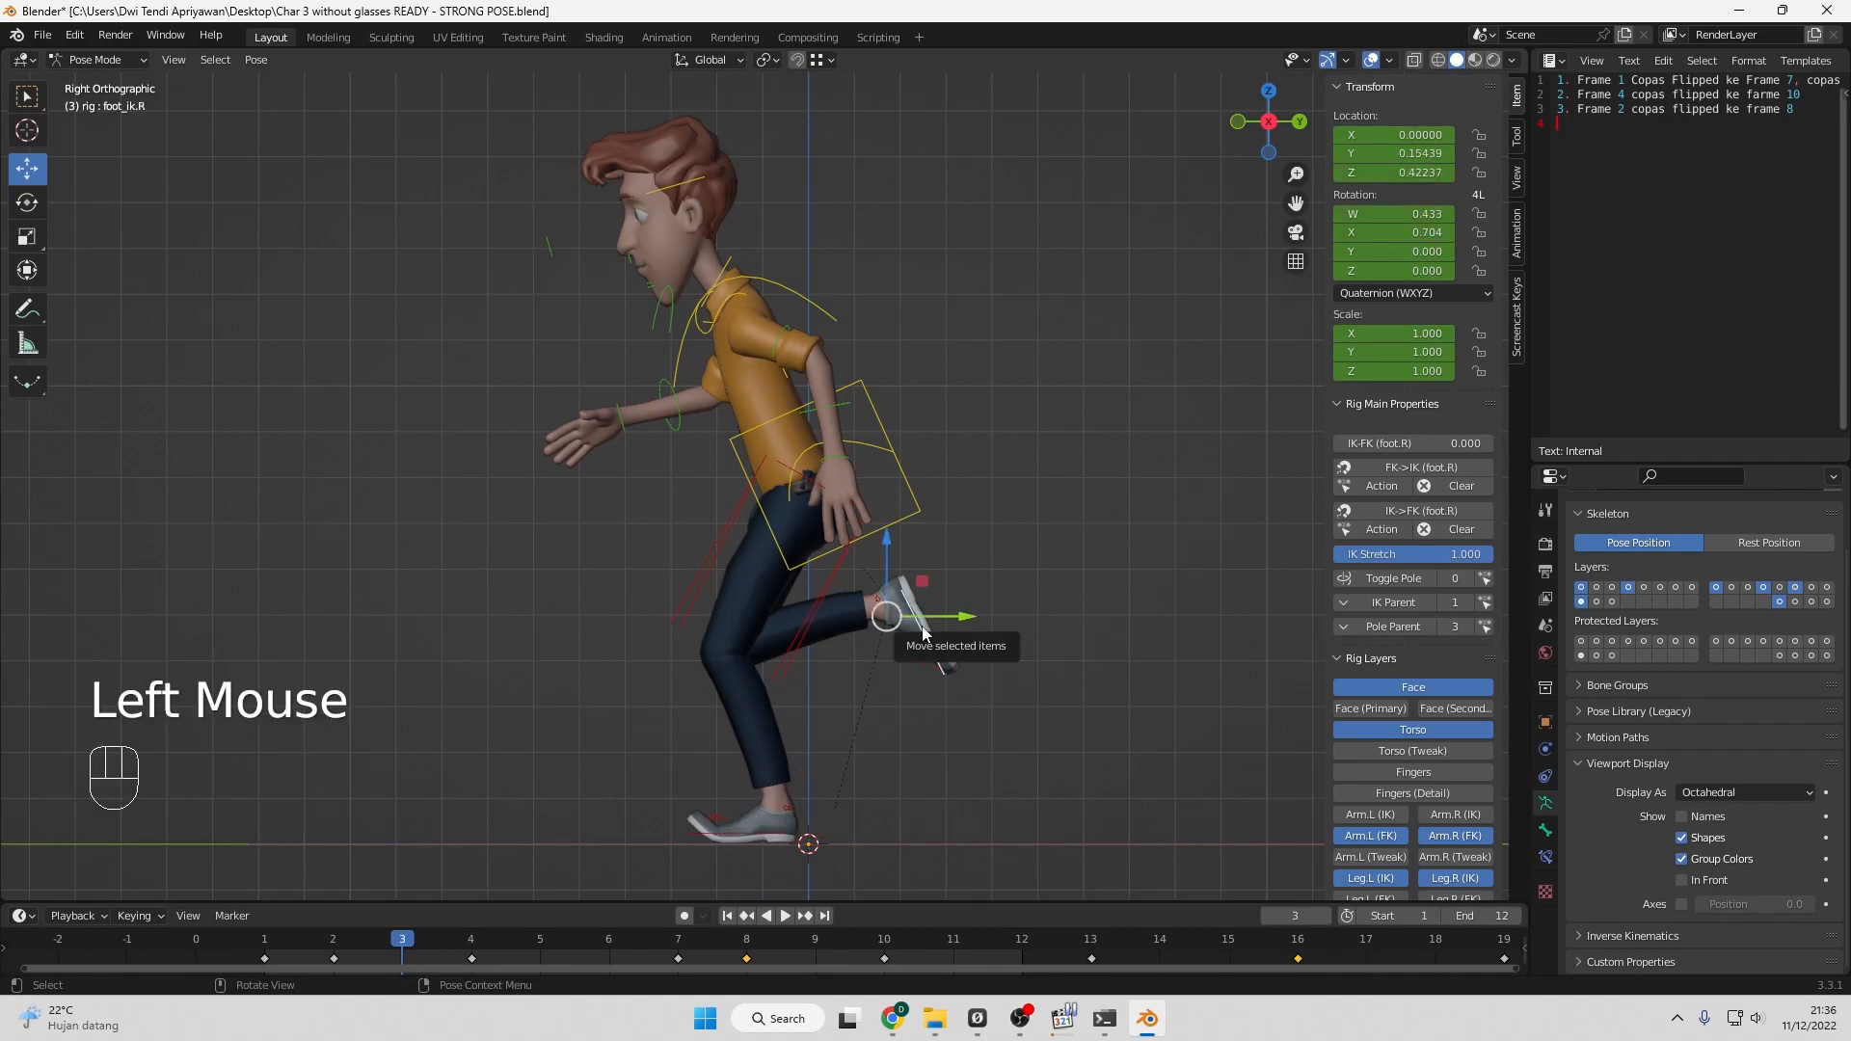
pyautogui.moveTo(961, 618); pyautogui.dragTo(918, 632)
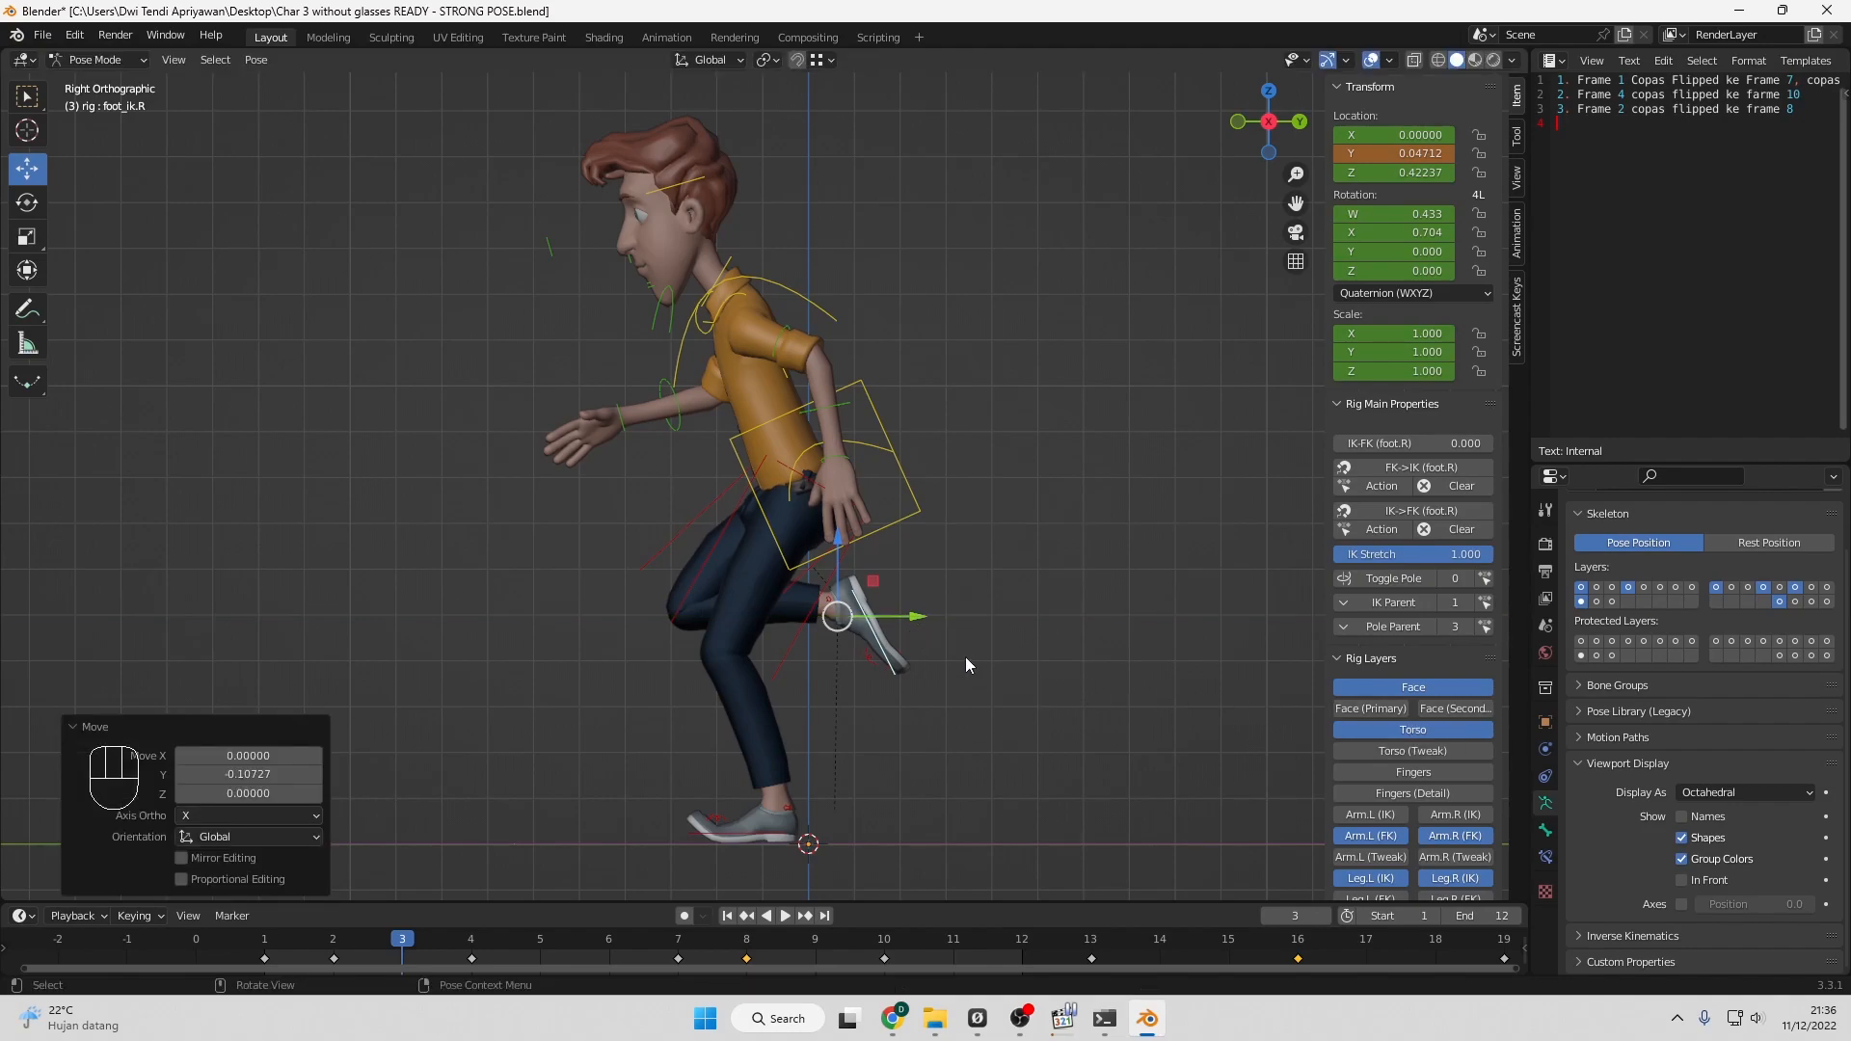
pyautogui.press('a')
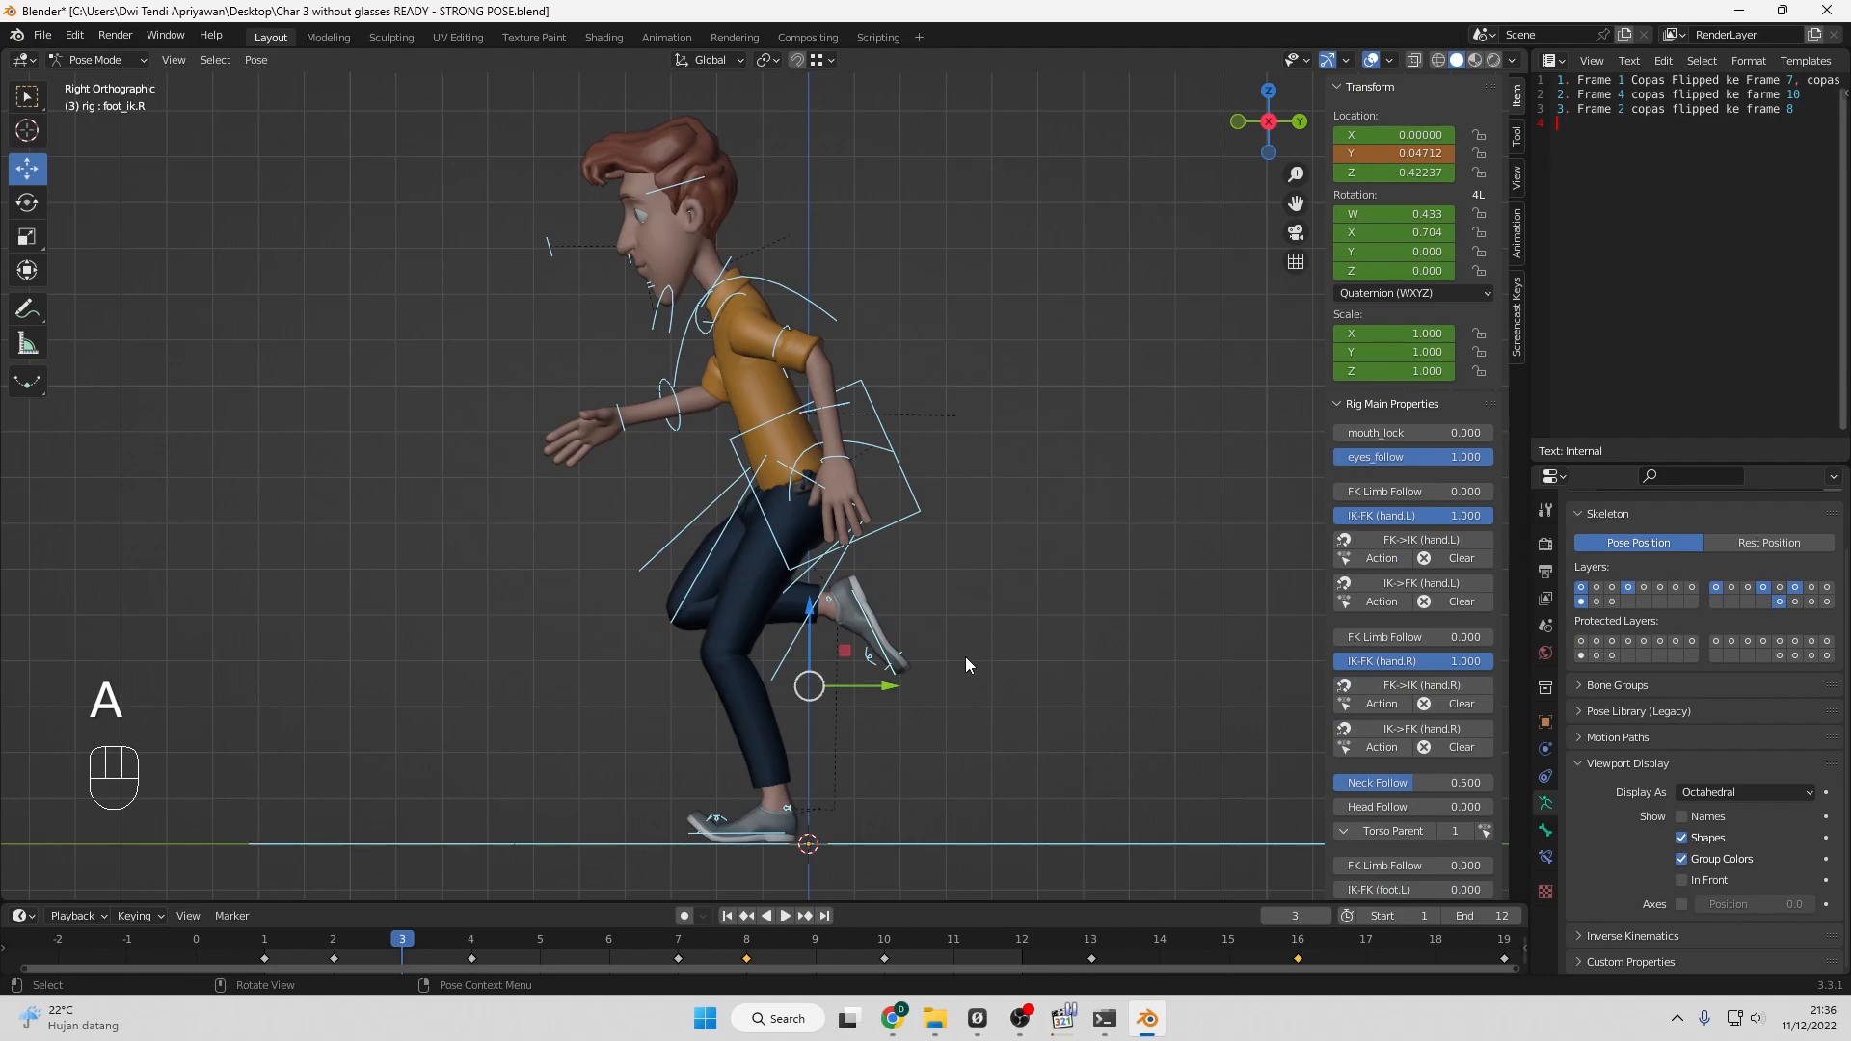
pyautogui.press('i')
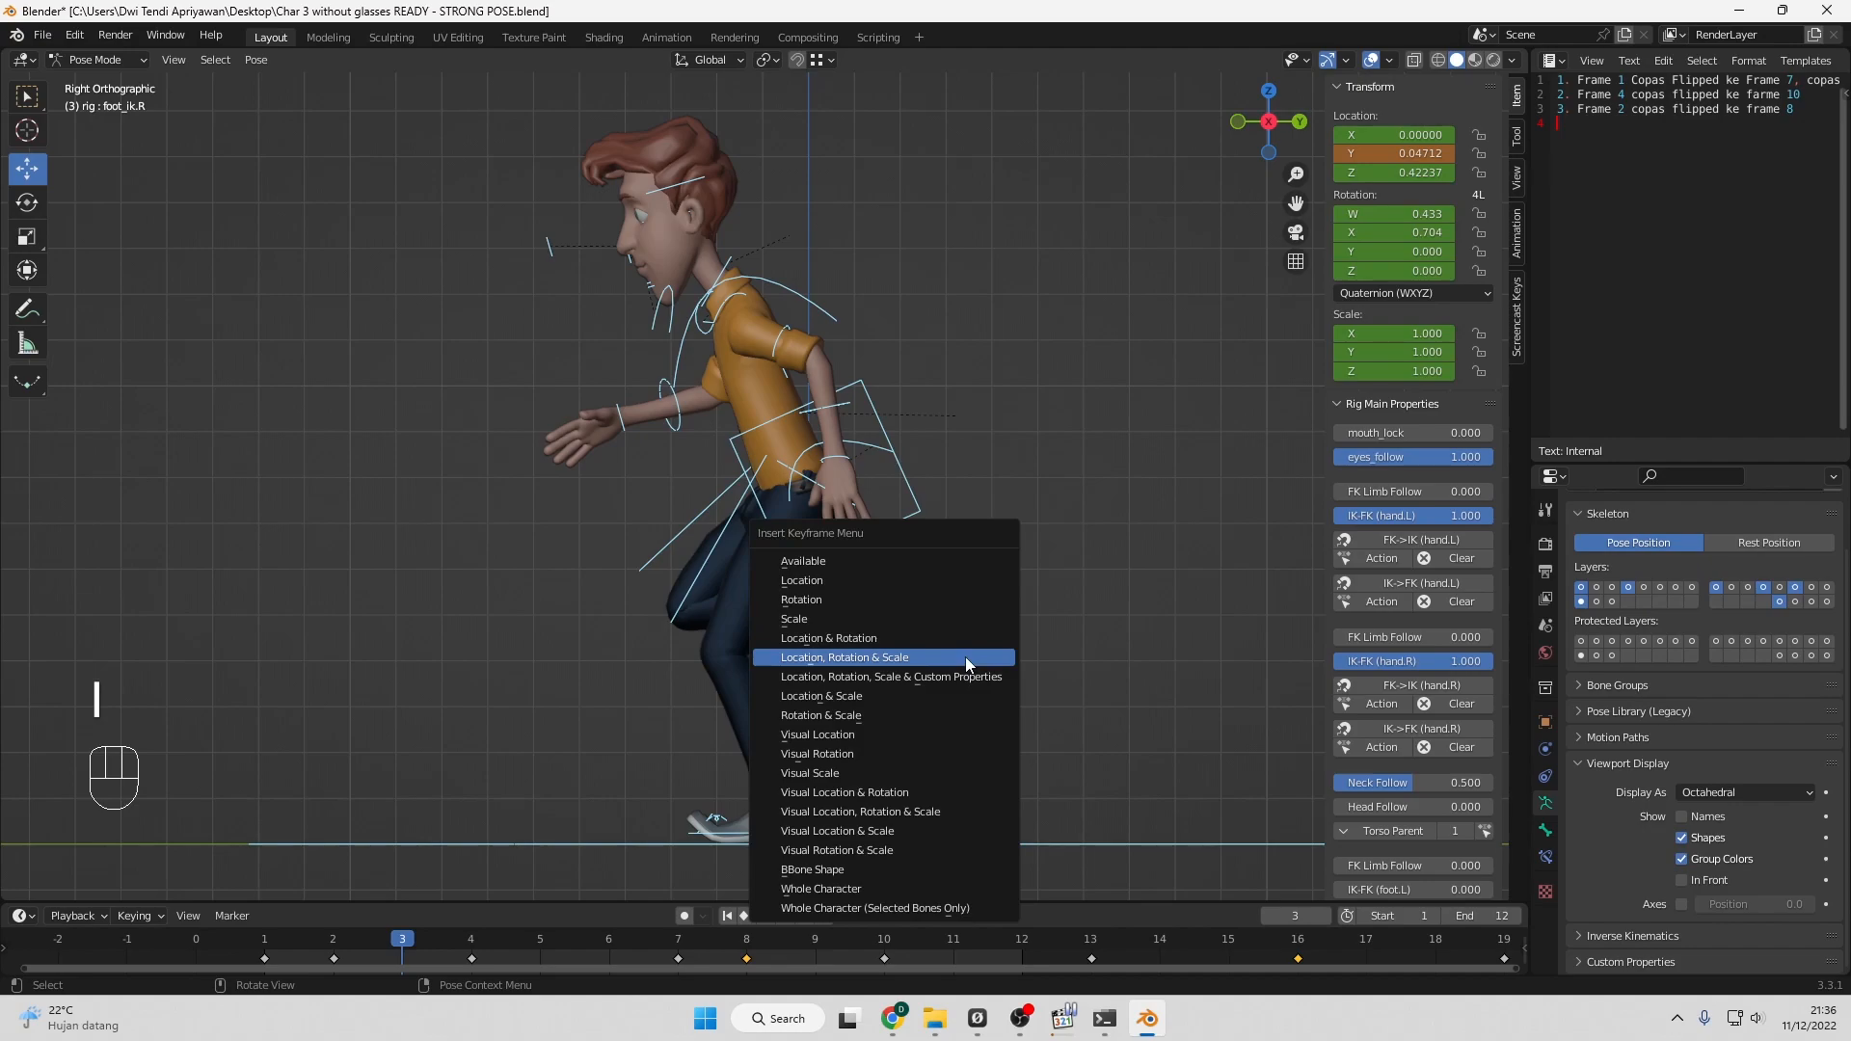
pyautogui.click(964, 657)
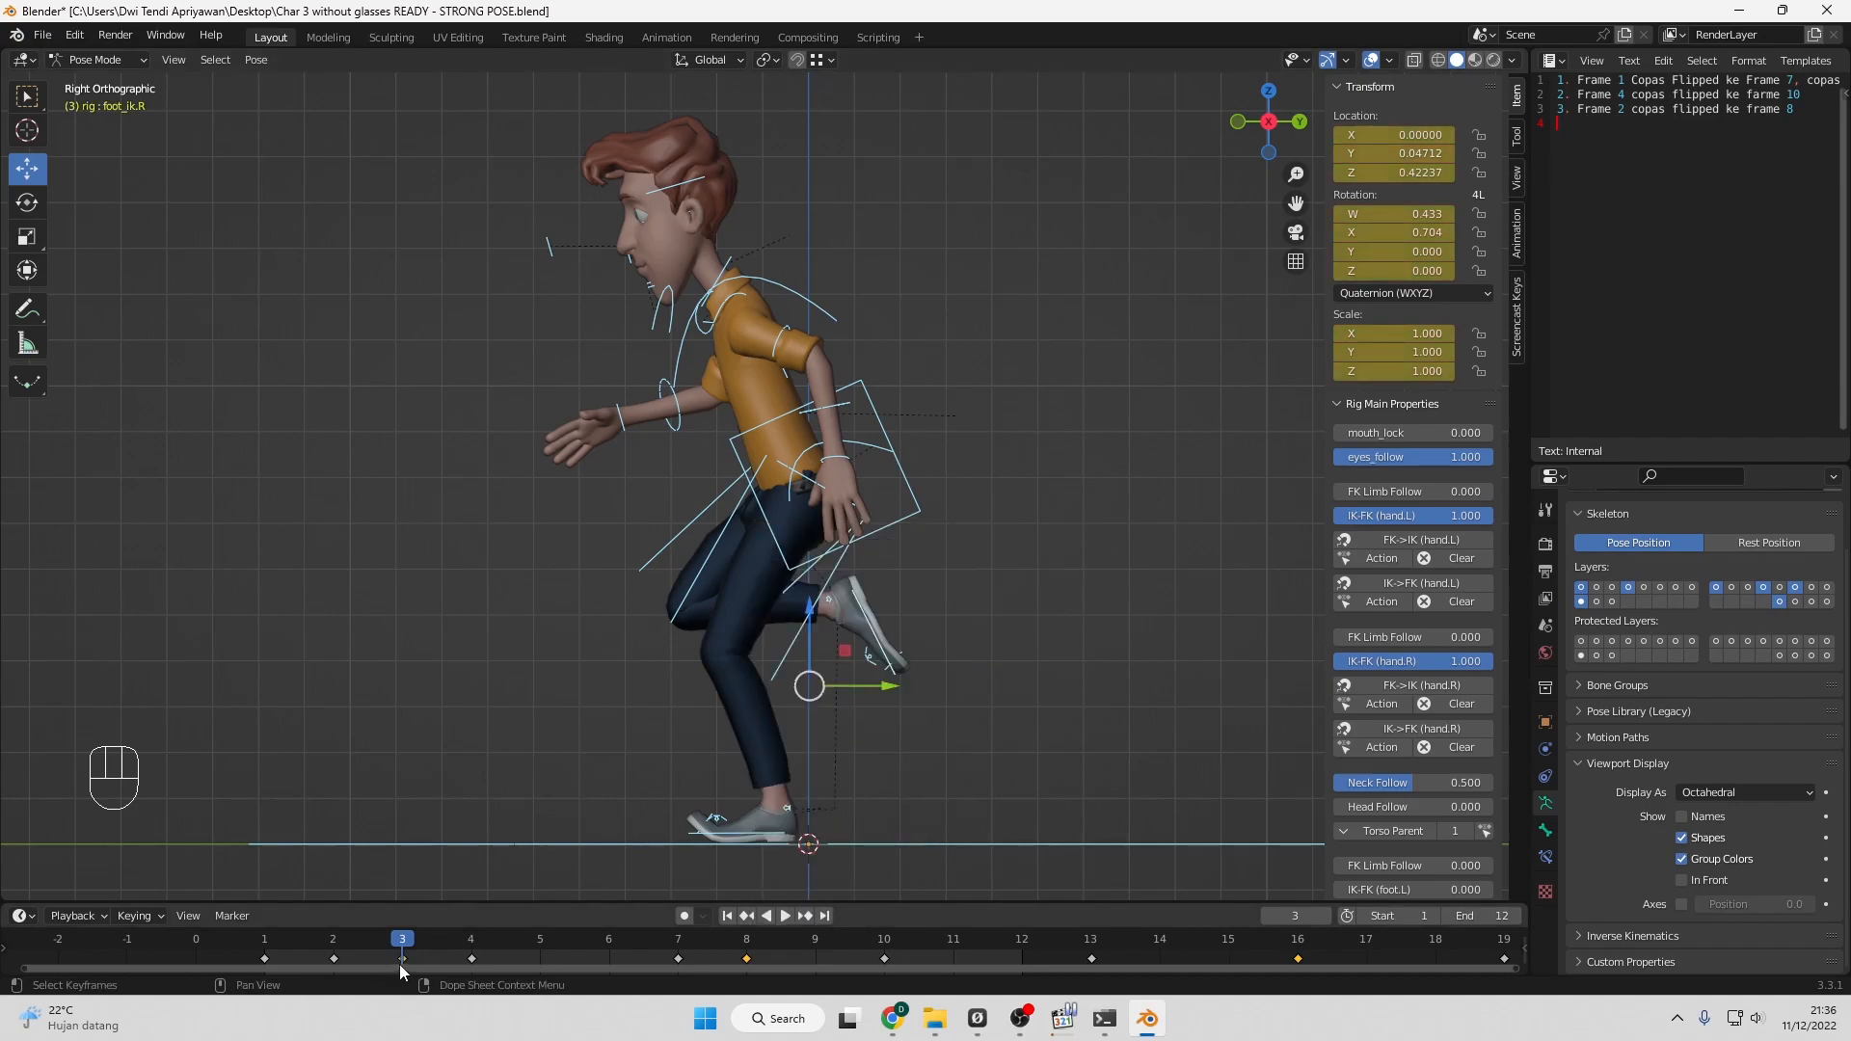
# Add the line "4. Frame 3 ubah dikit pose kaki kiri-kanan" to the text notes and start a new line.
pyautogui.write('4')
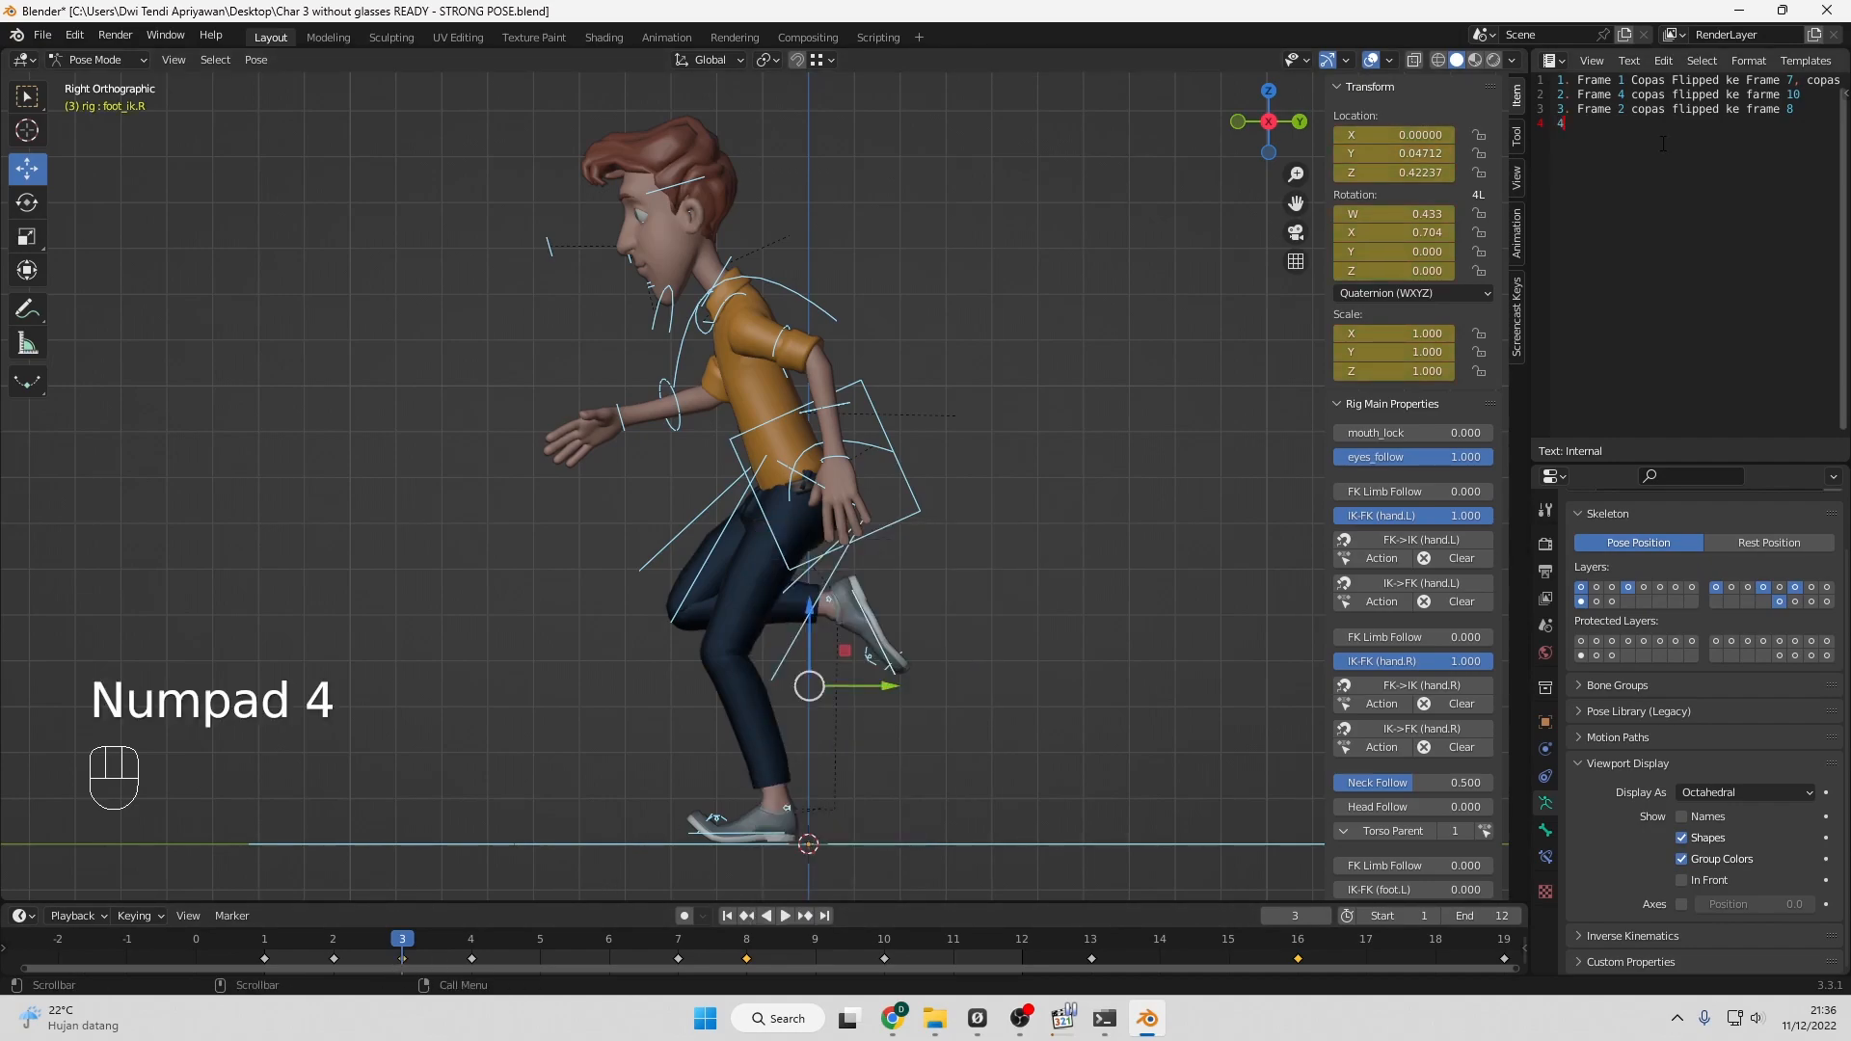
pyautogui.write('. Fra')
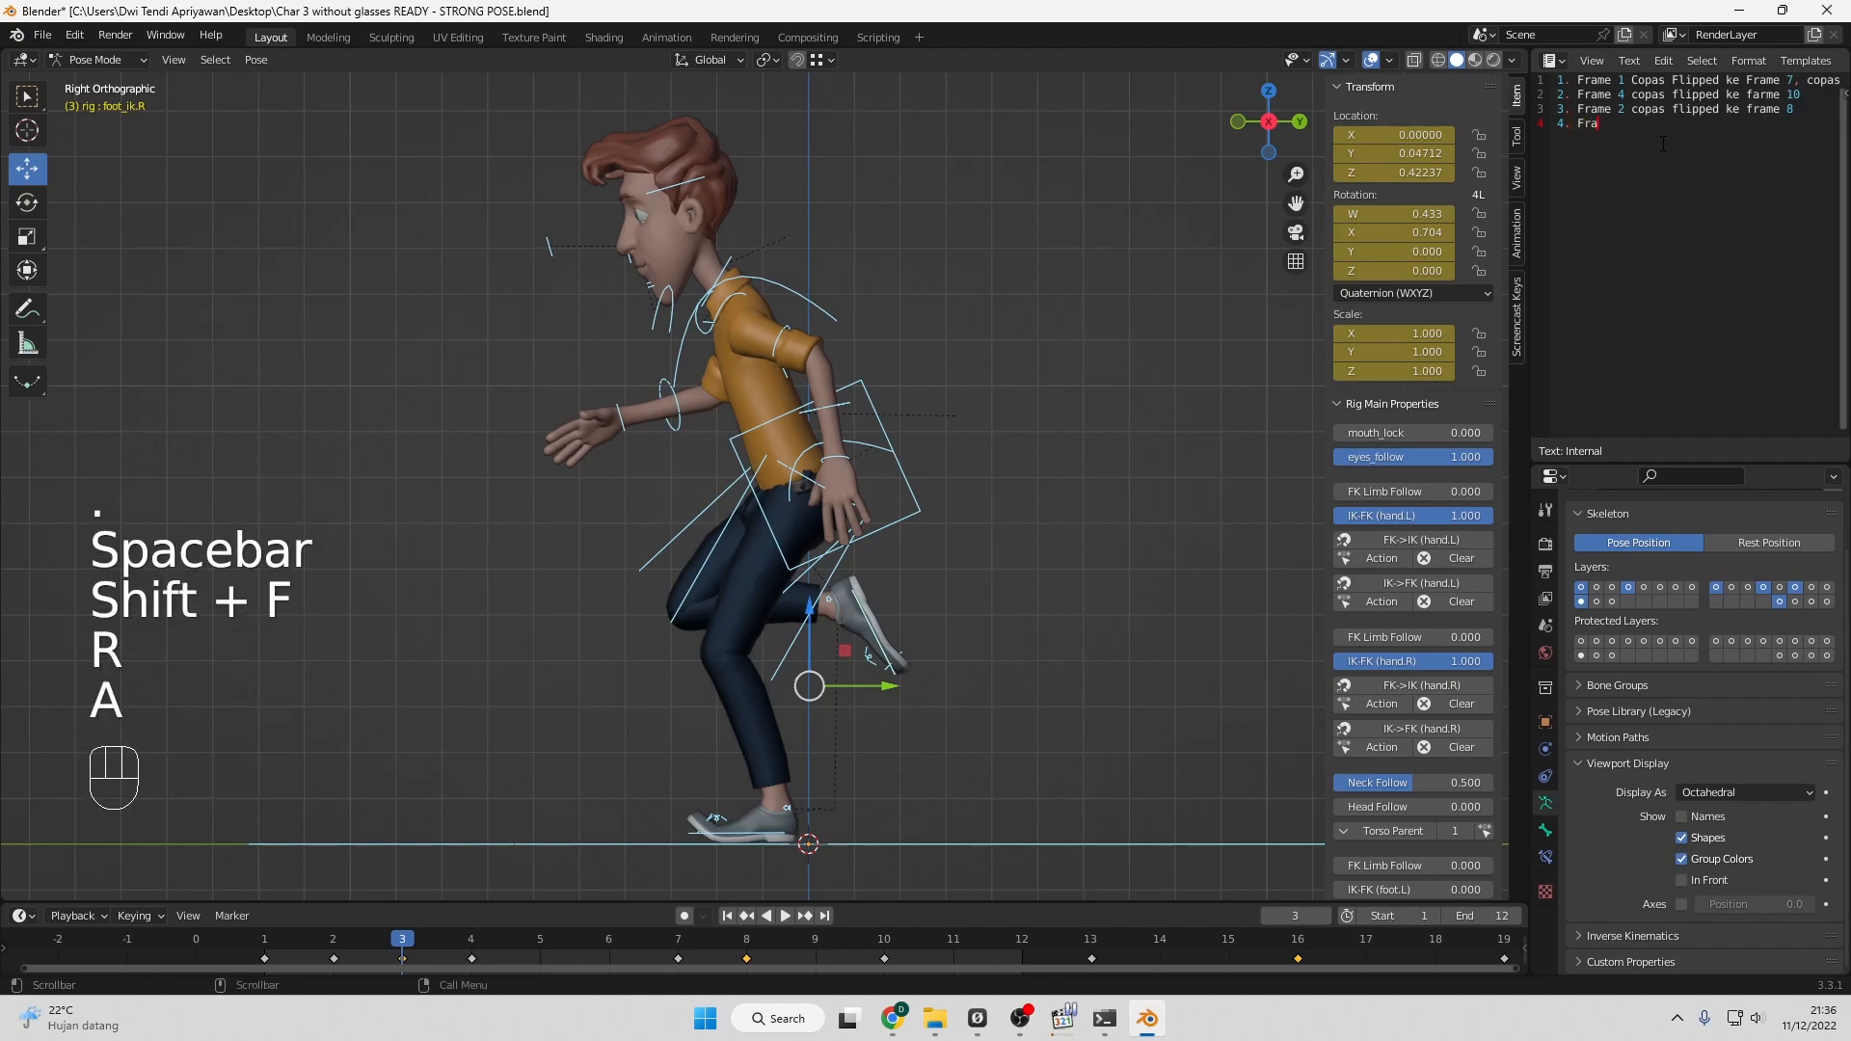
pyautogui.write('me 3 ')
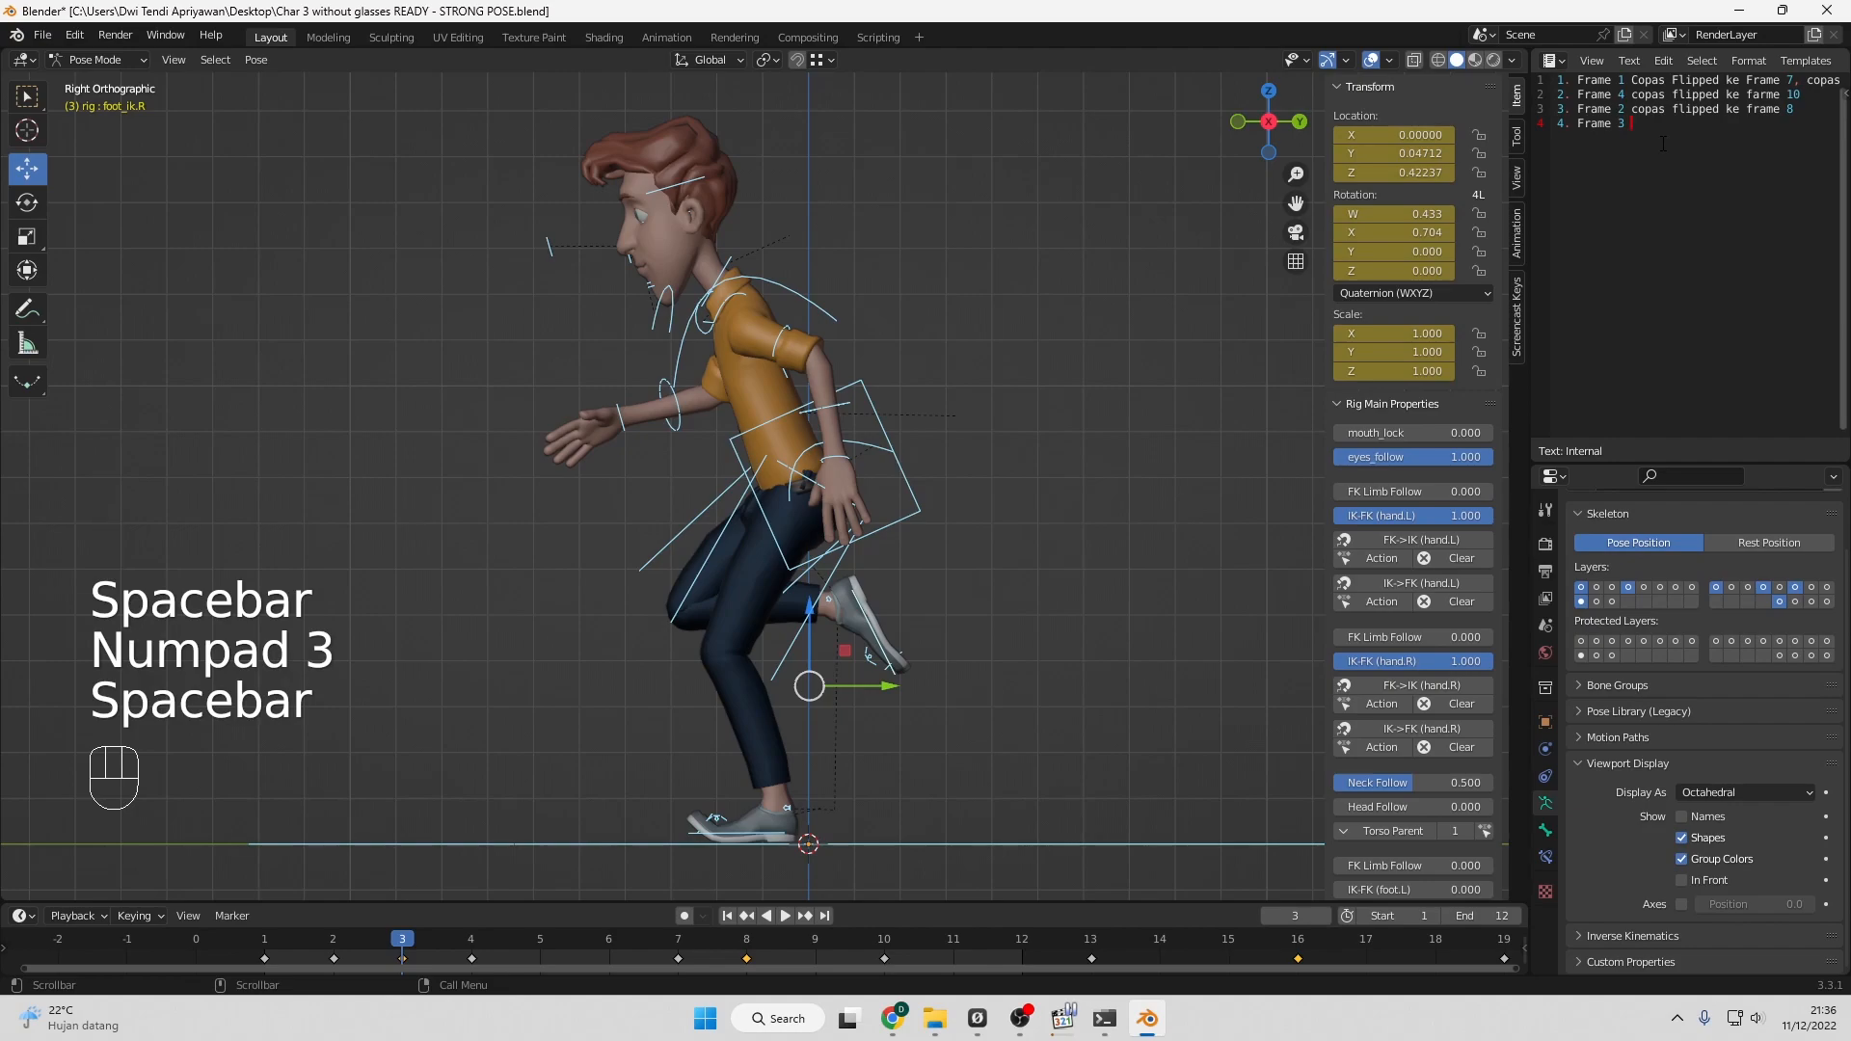
pyautogui.write('ubah diki')
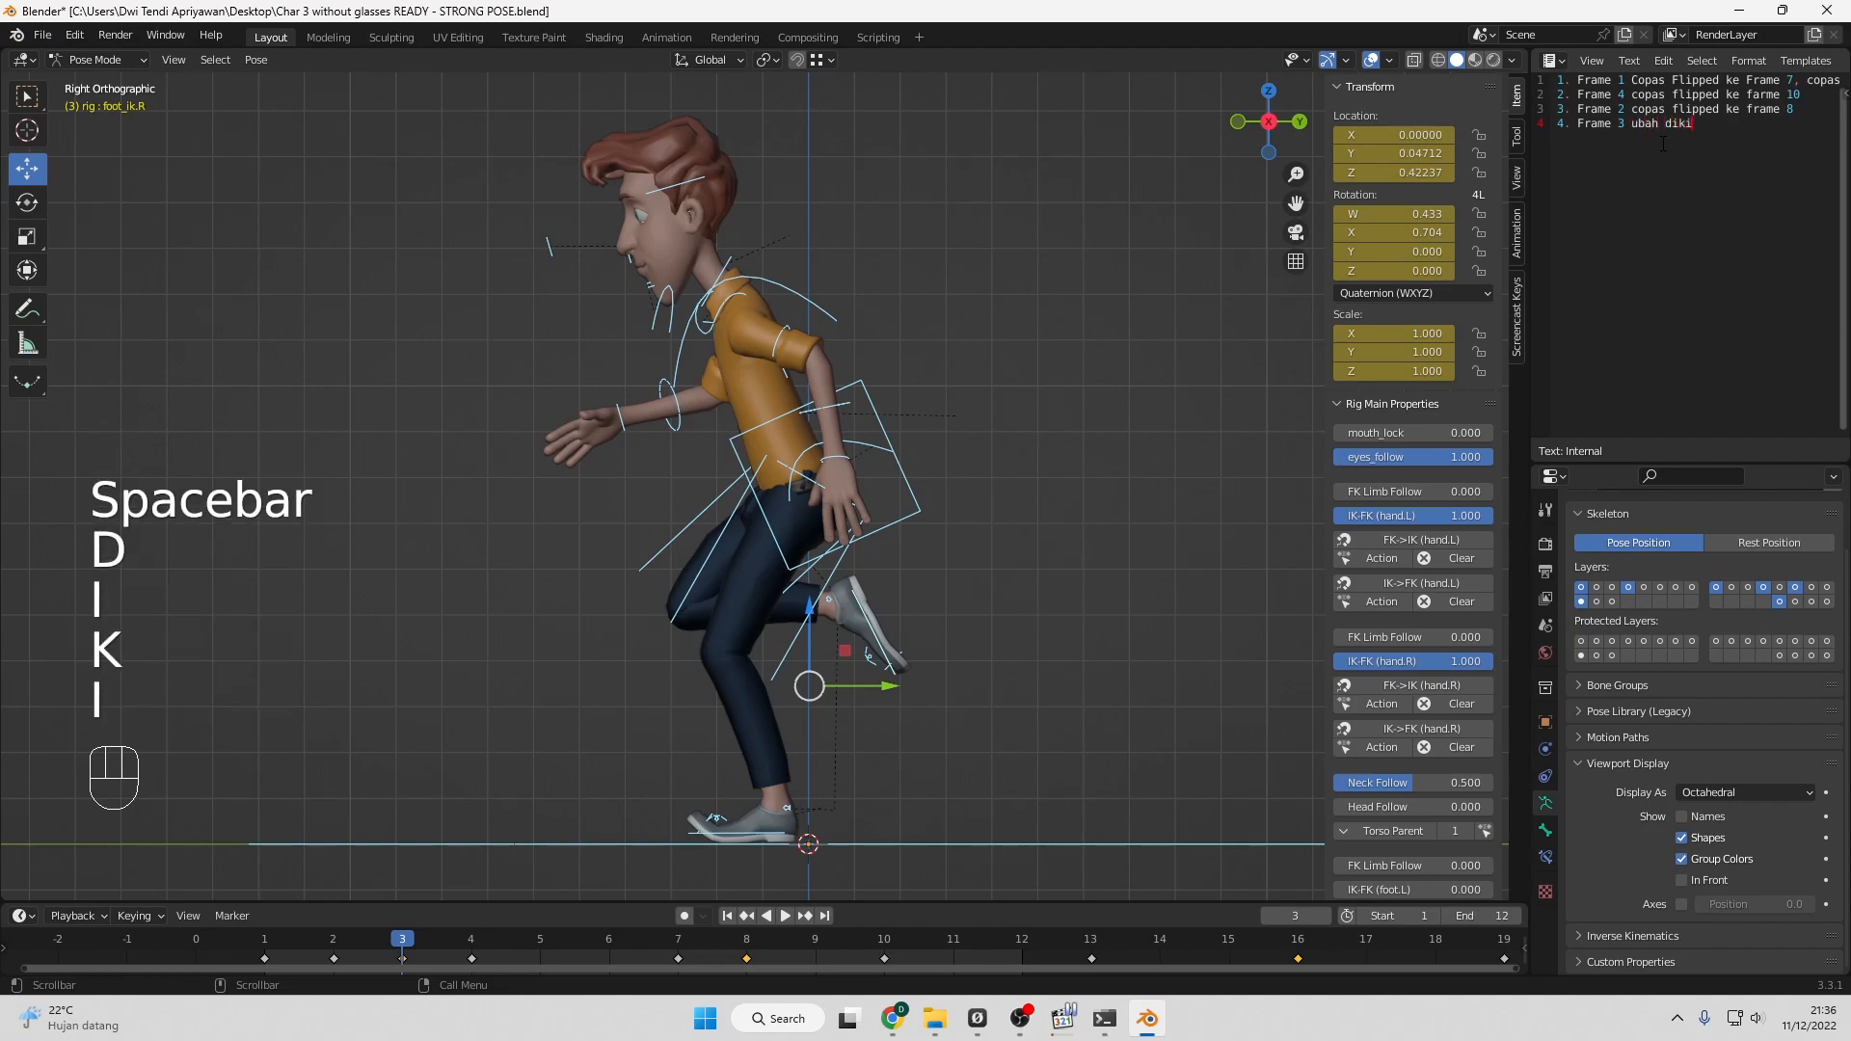
pyautogui.write('t pose kaki')
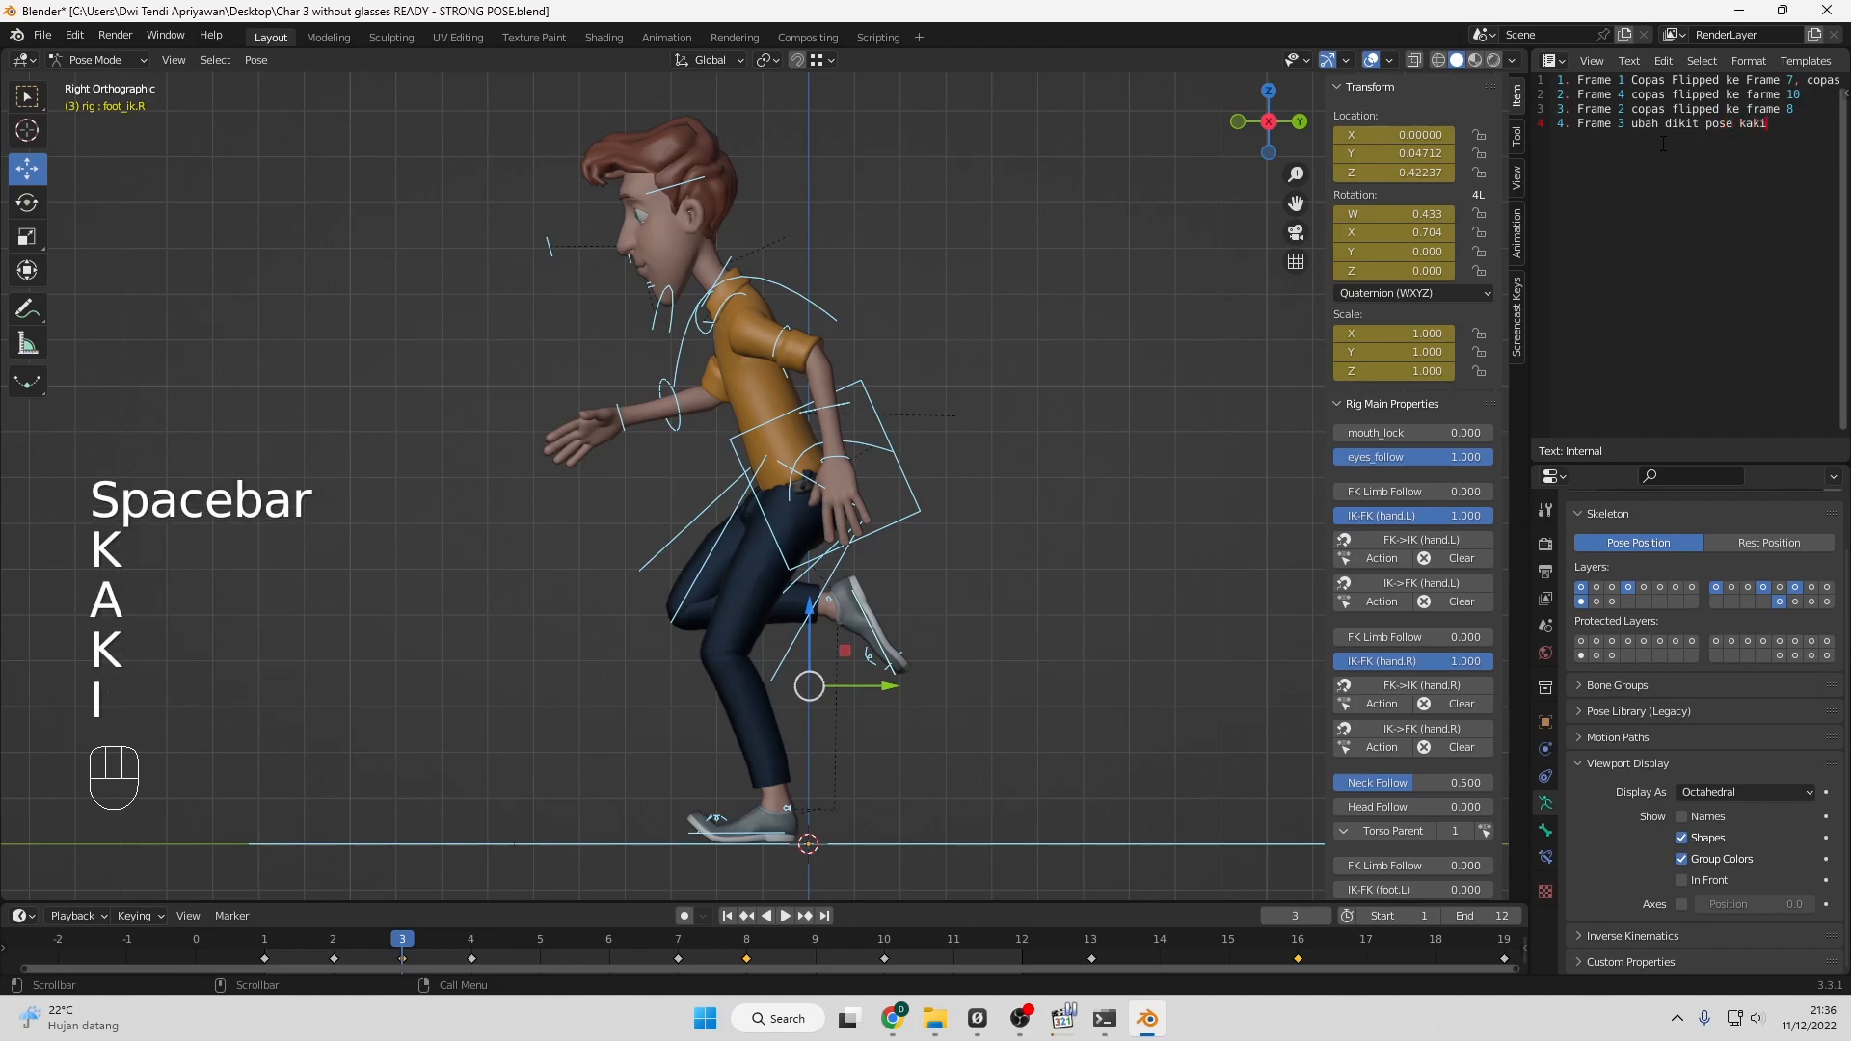
pyautogui.write(' kiri-kanan')
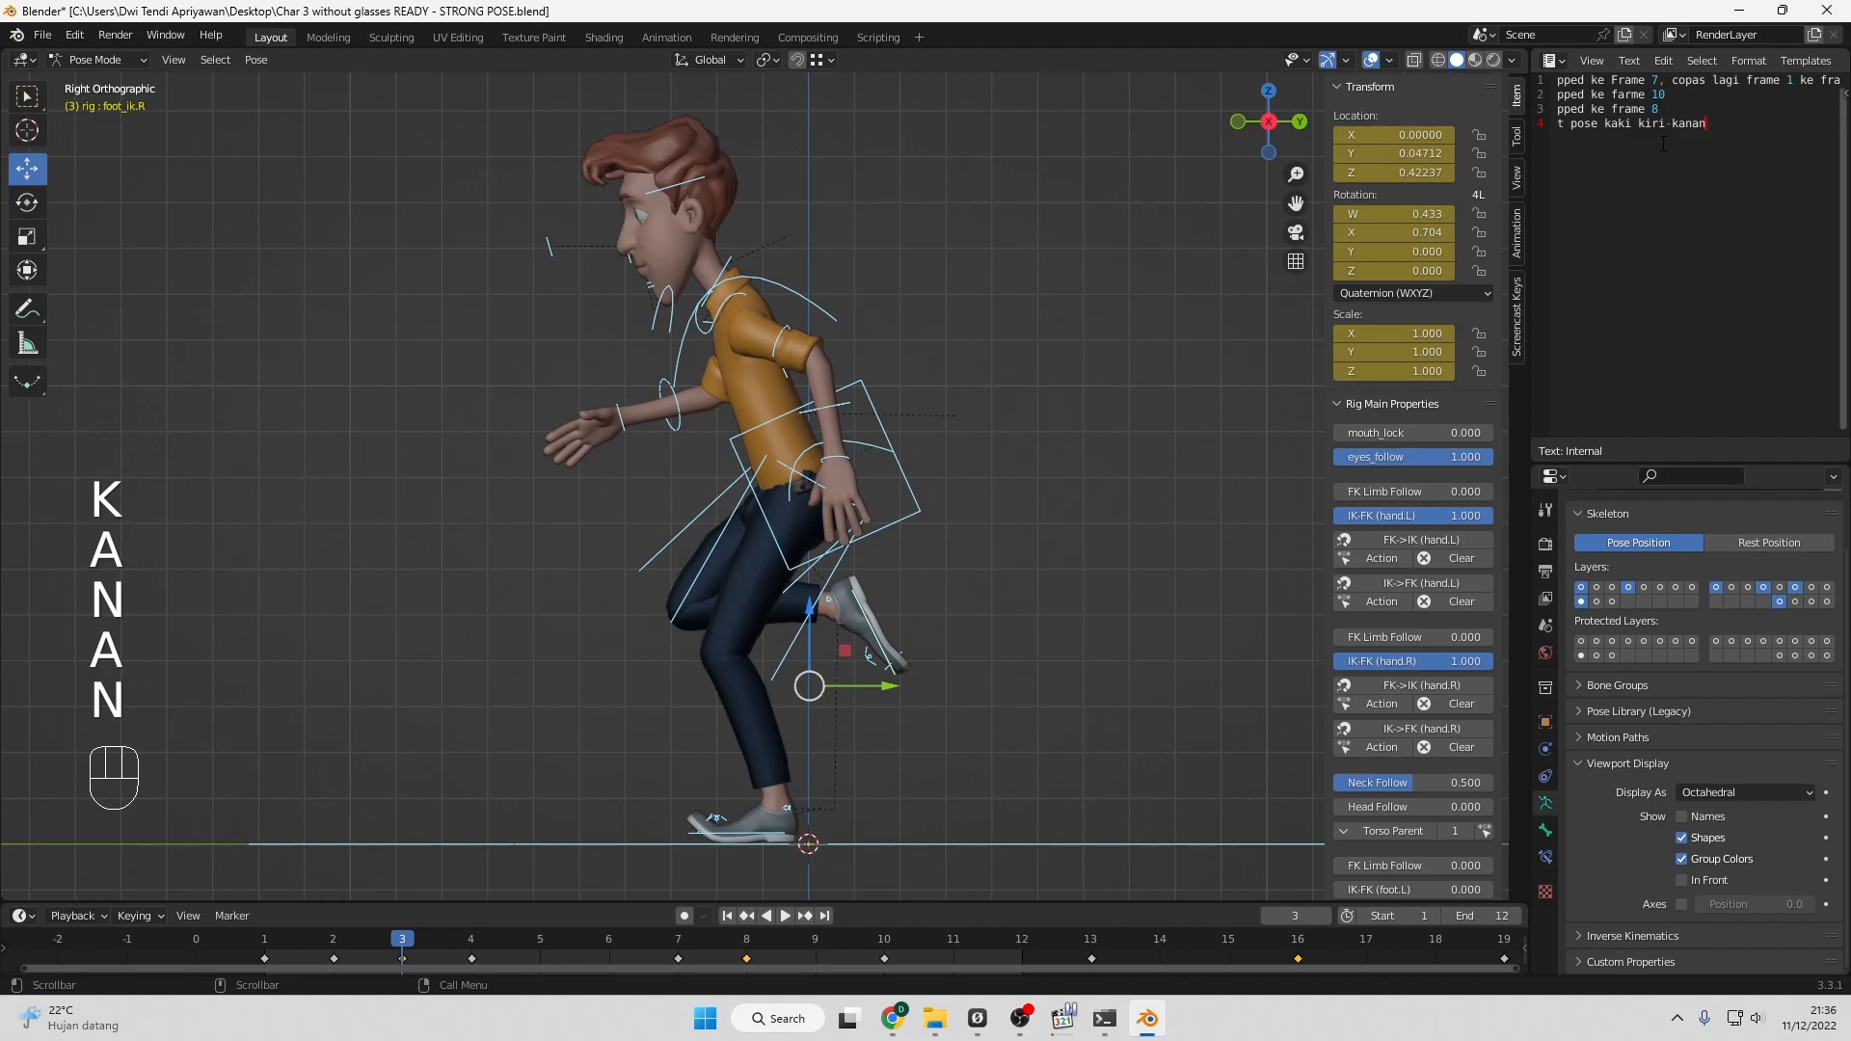
pyautogui.press('Return')
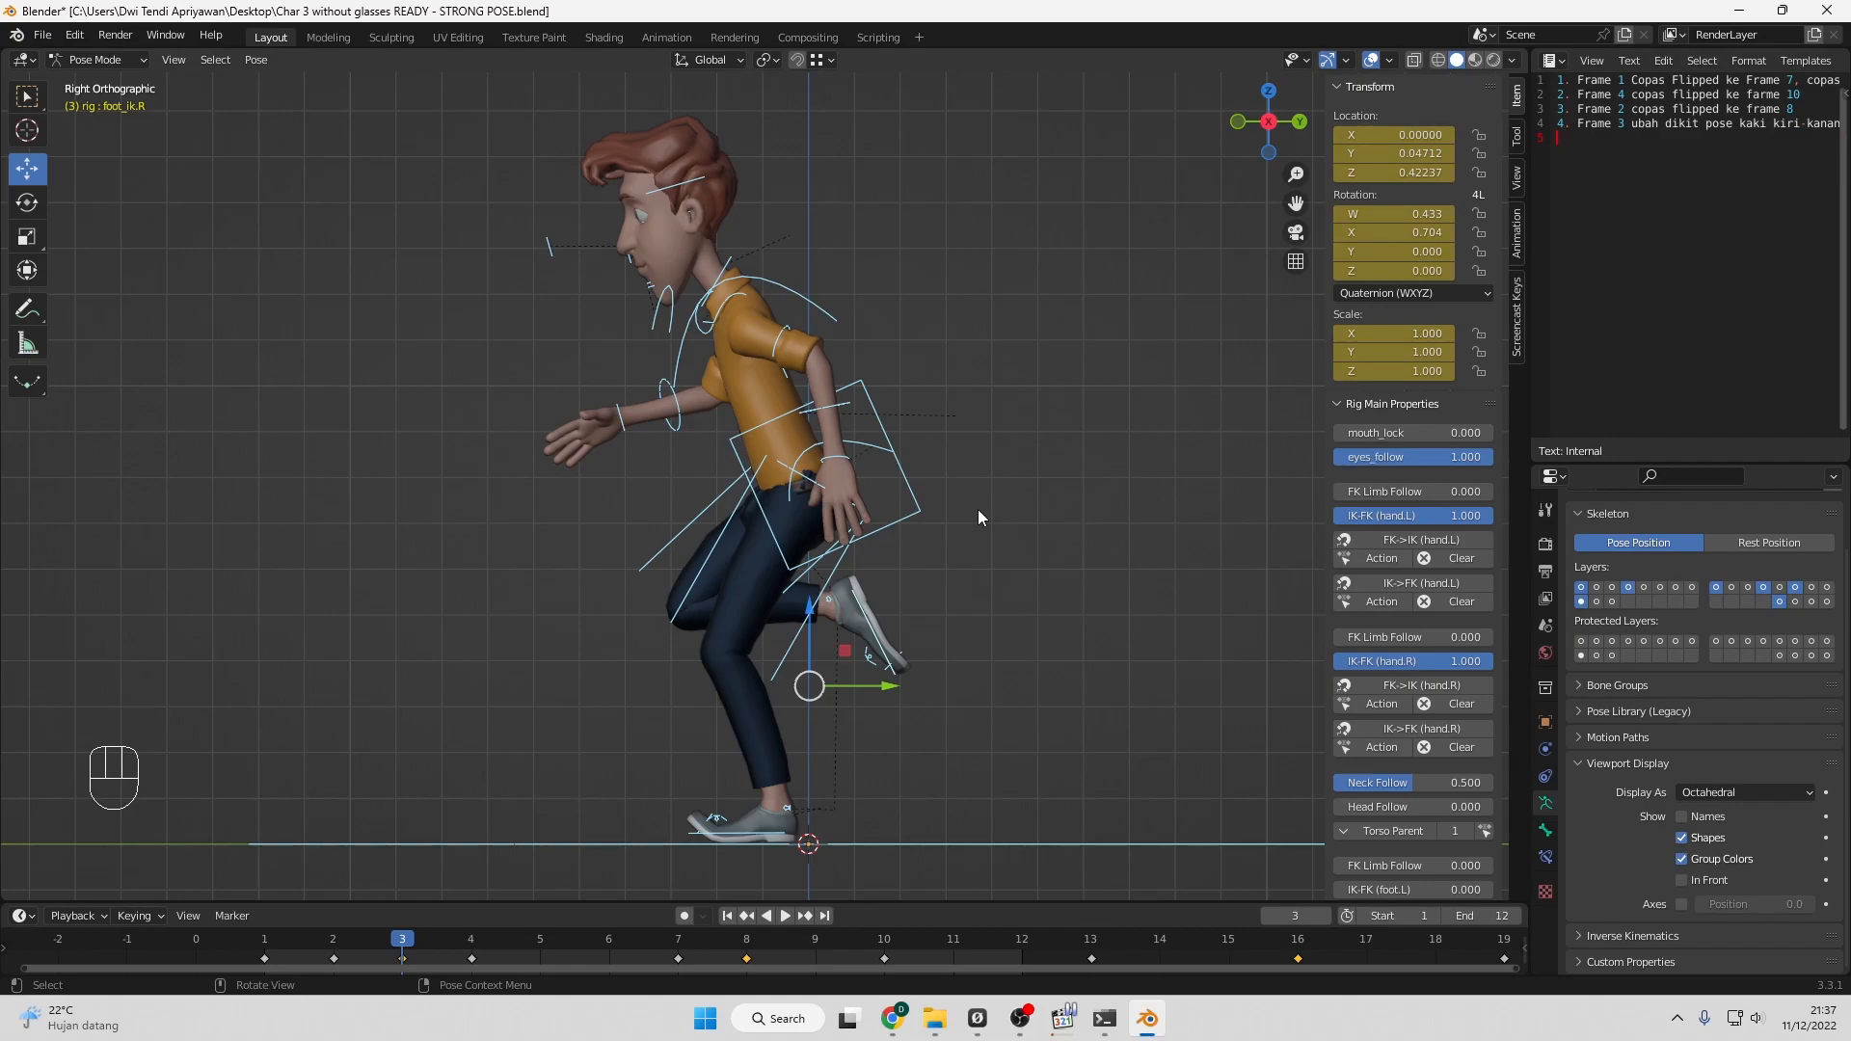
# Play the animation from frame 1 to review the run cycle, then stop playback.
pyautogui.click(402, 948)
pyautogui.moveTo(402, 948); pyautogui.dragTo(288, 951)
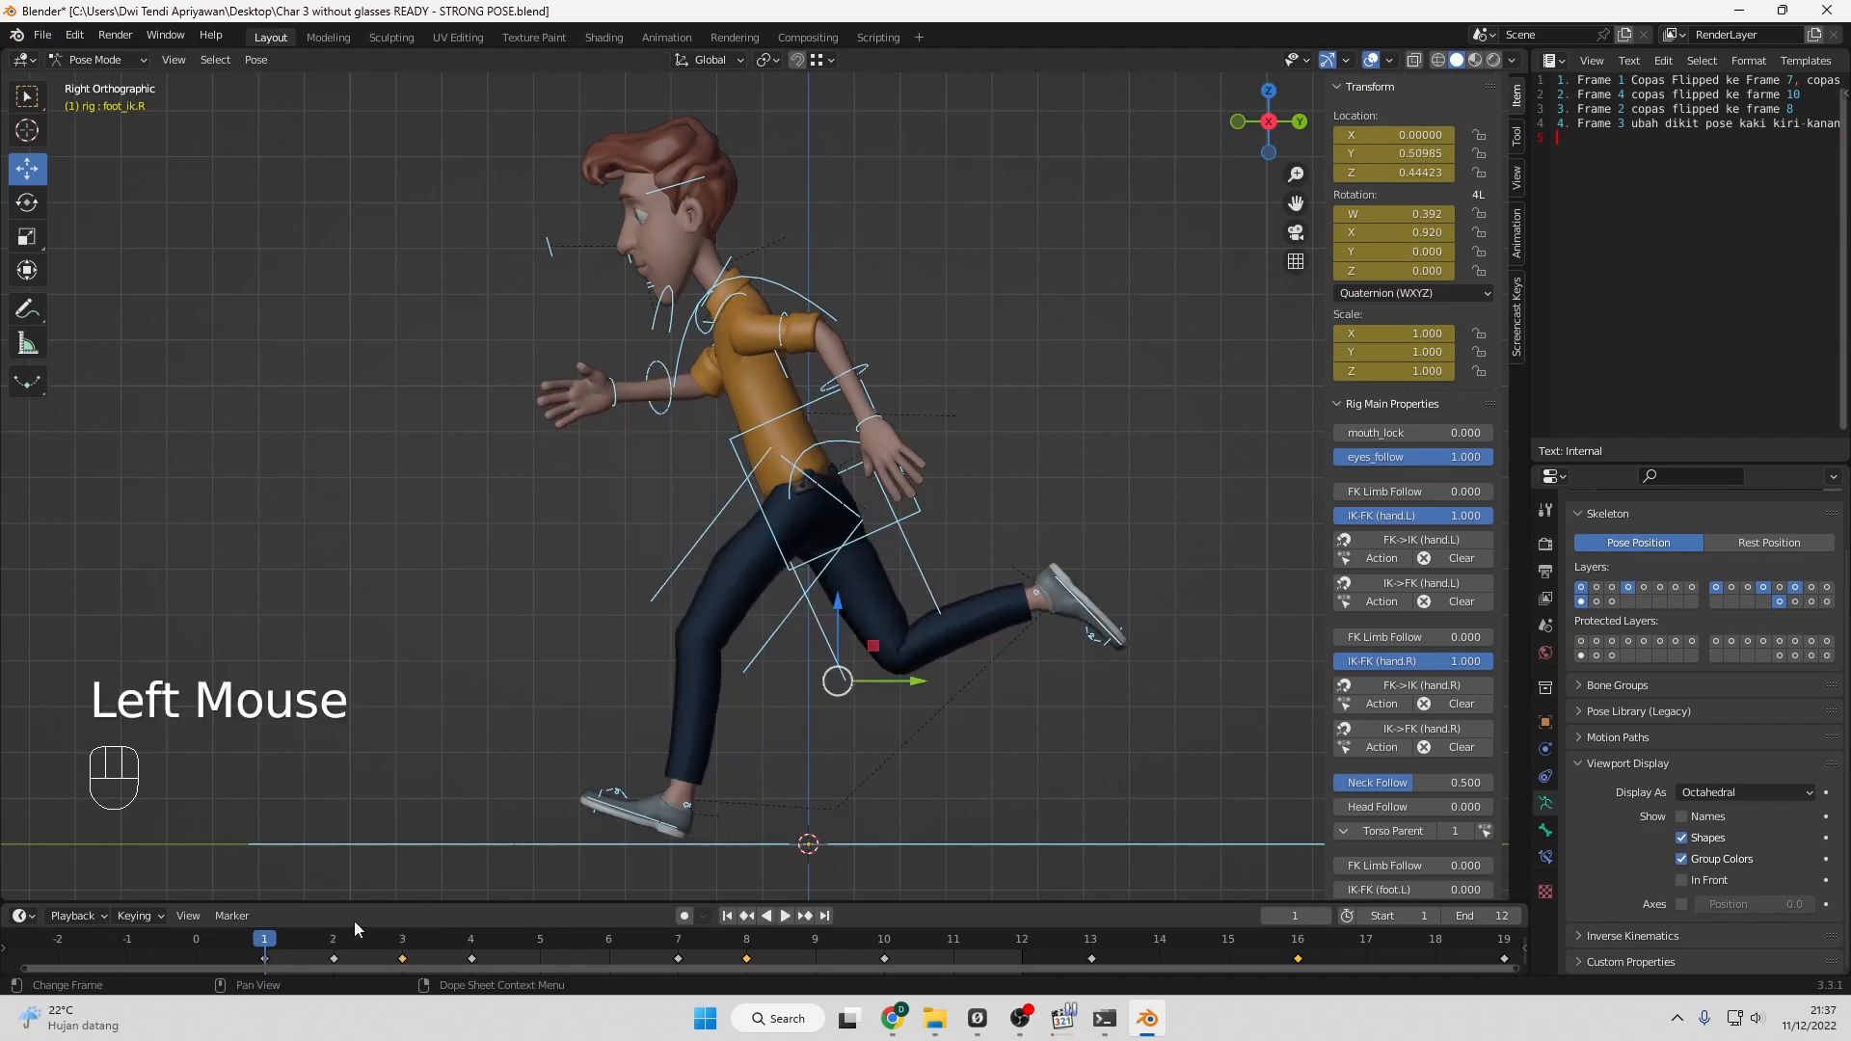
pyautogui.press('space')
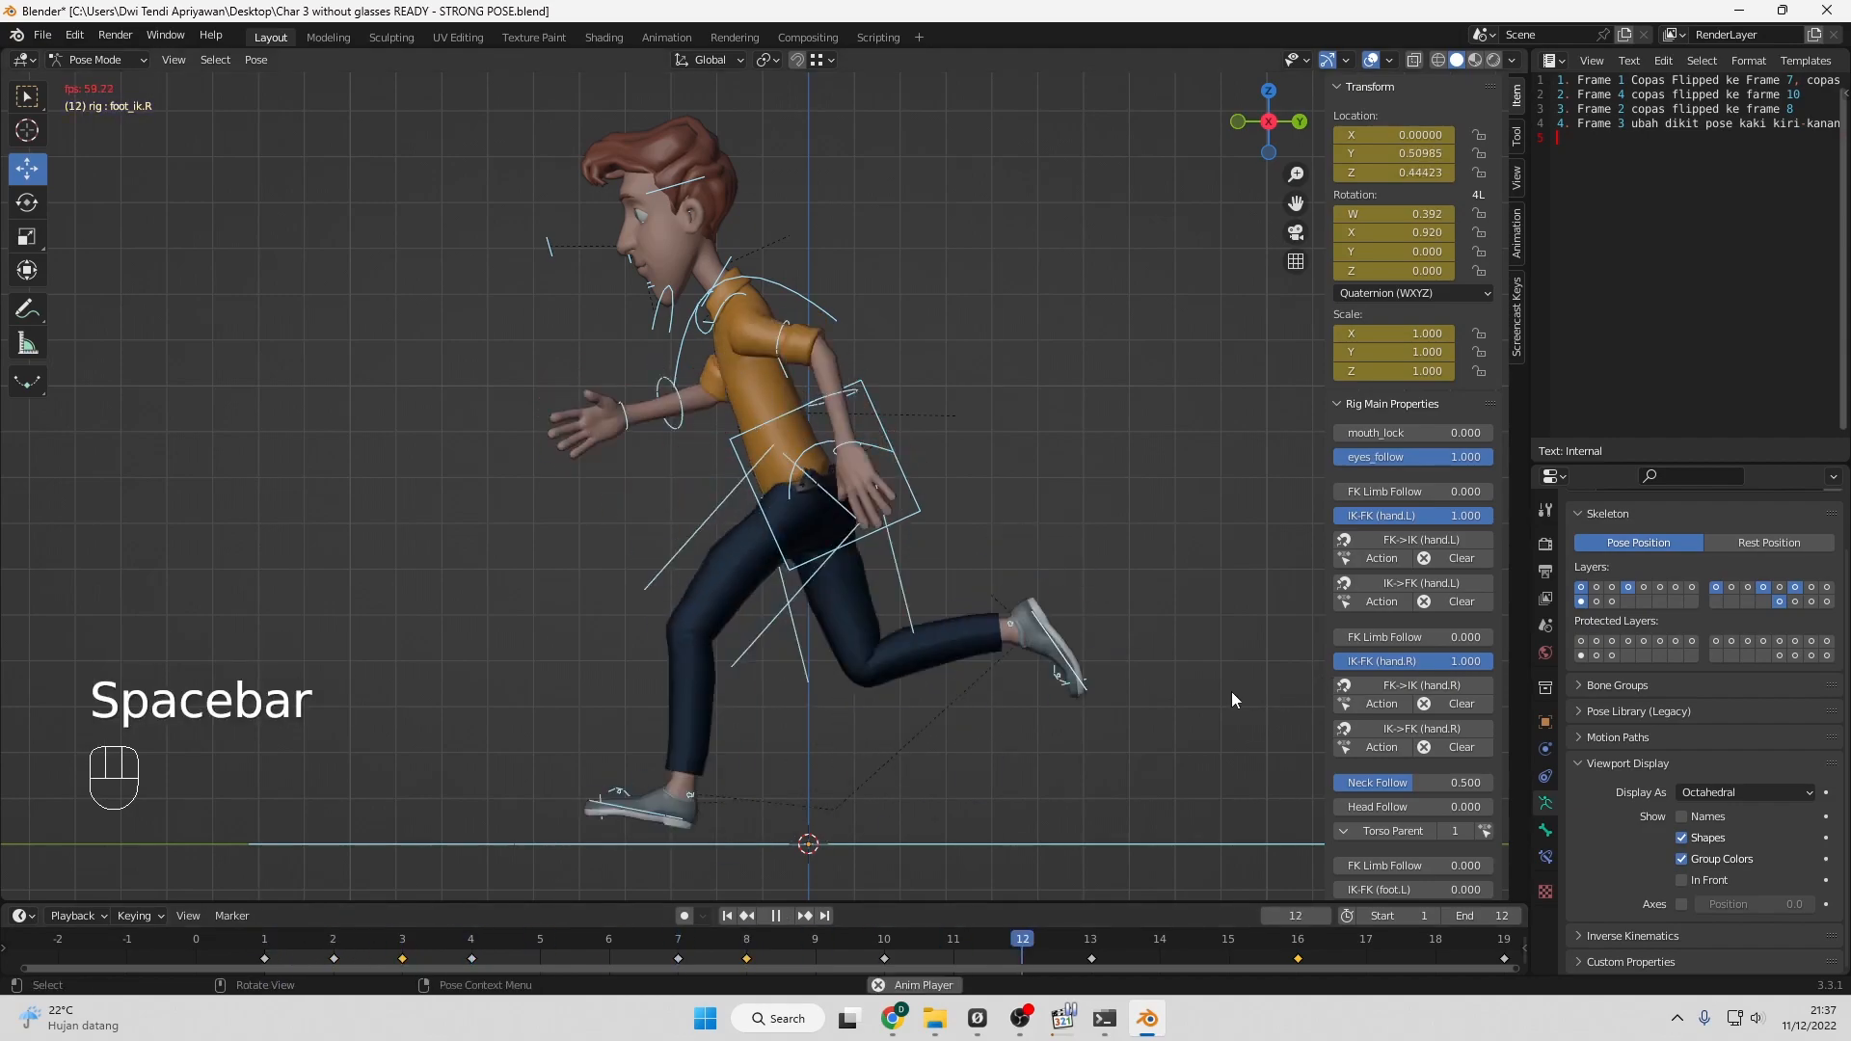
pyautogui.press('space')
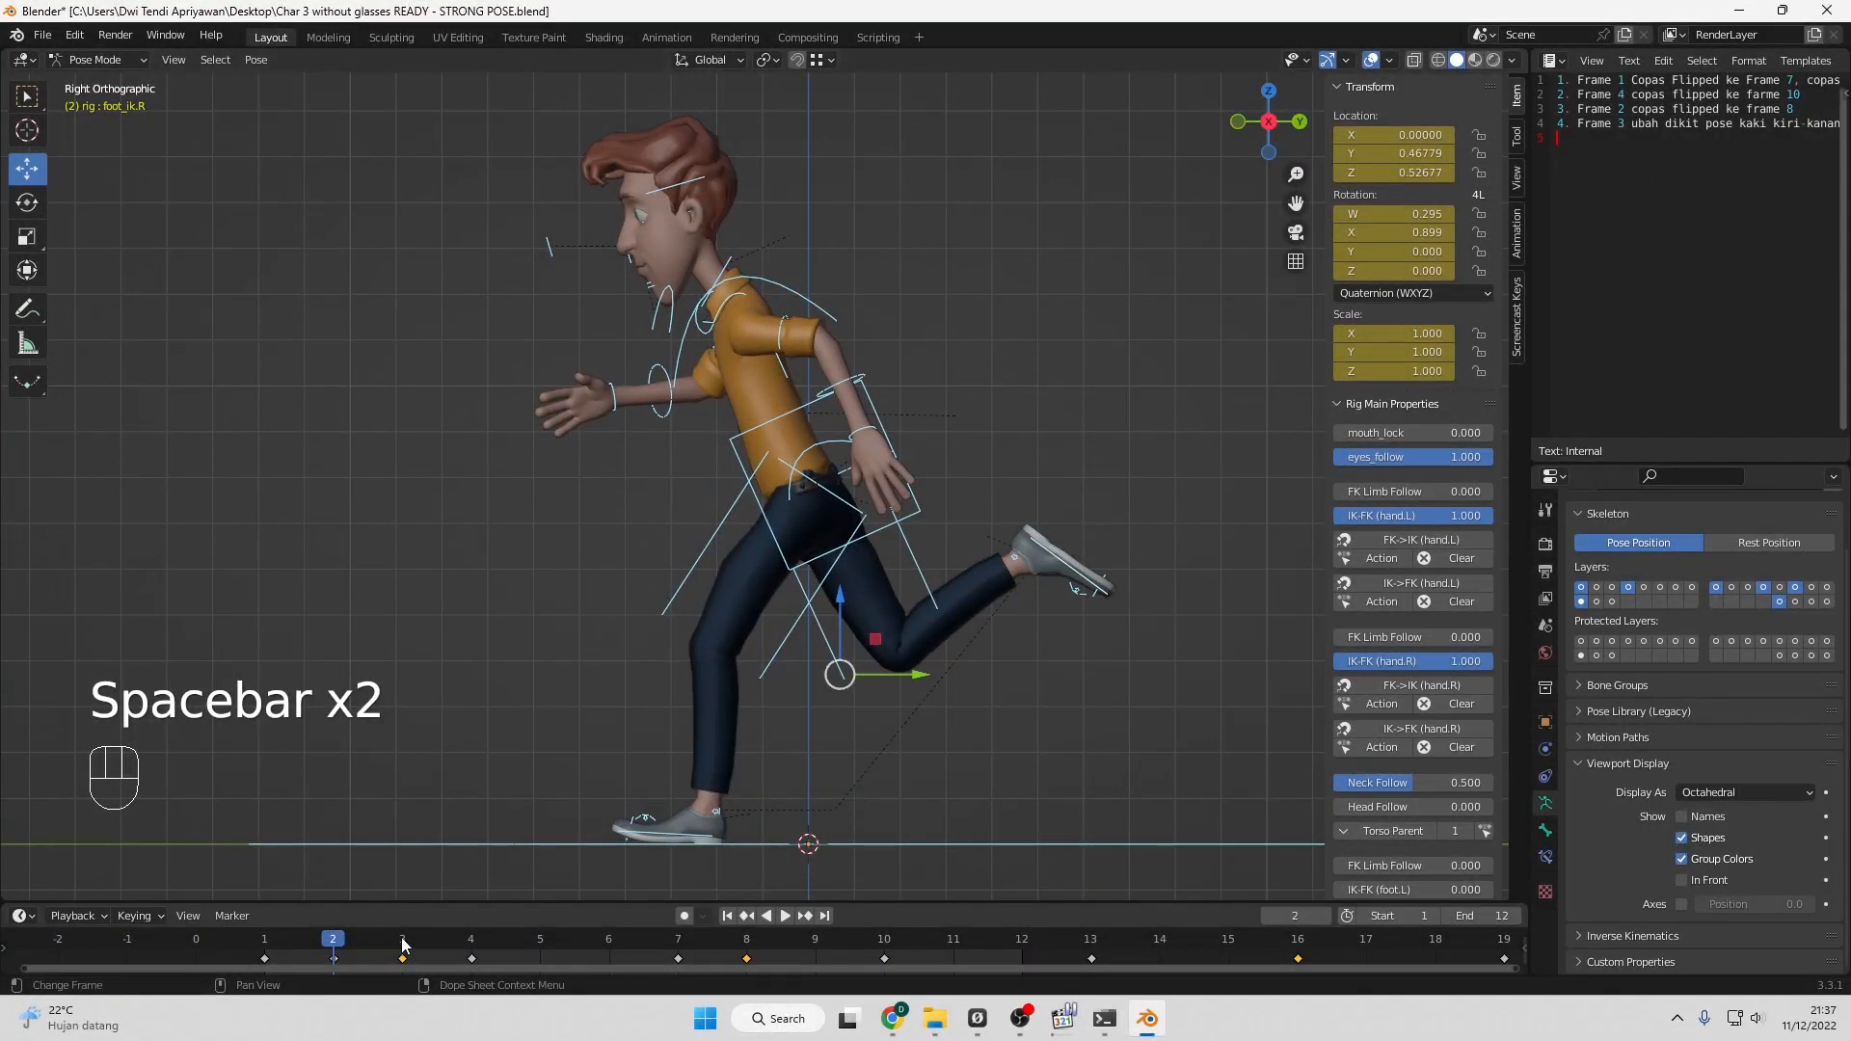
# At frame 5, rotate the left foot IK control about -49.8° around global X and move it about -0.105 along Z.
pyautogui.moveTo(340, 945); pyautogui.dragTo(517, 942)
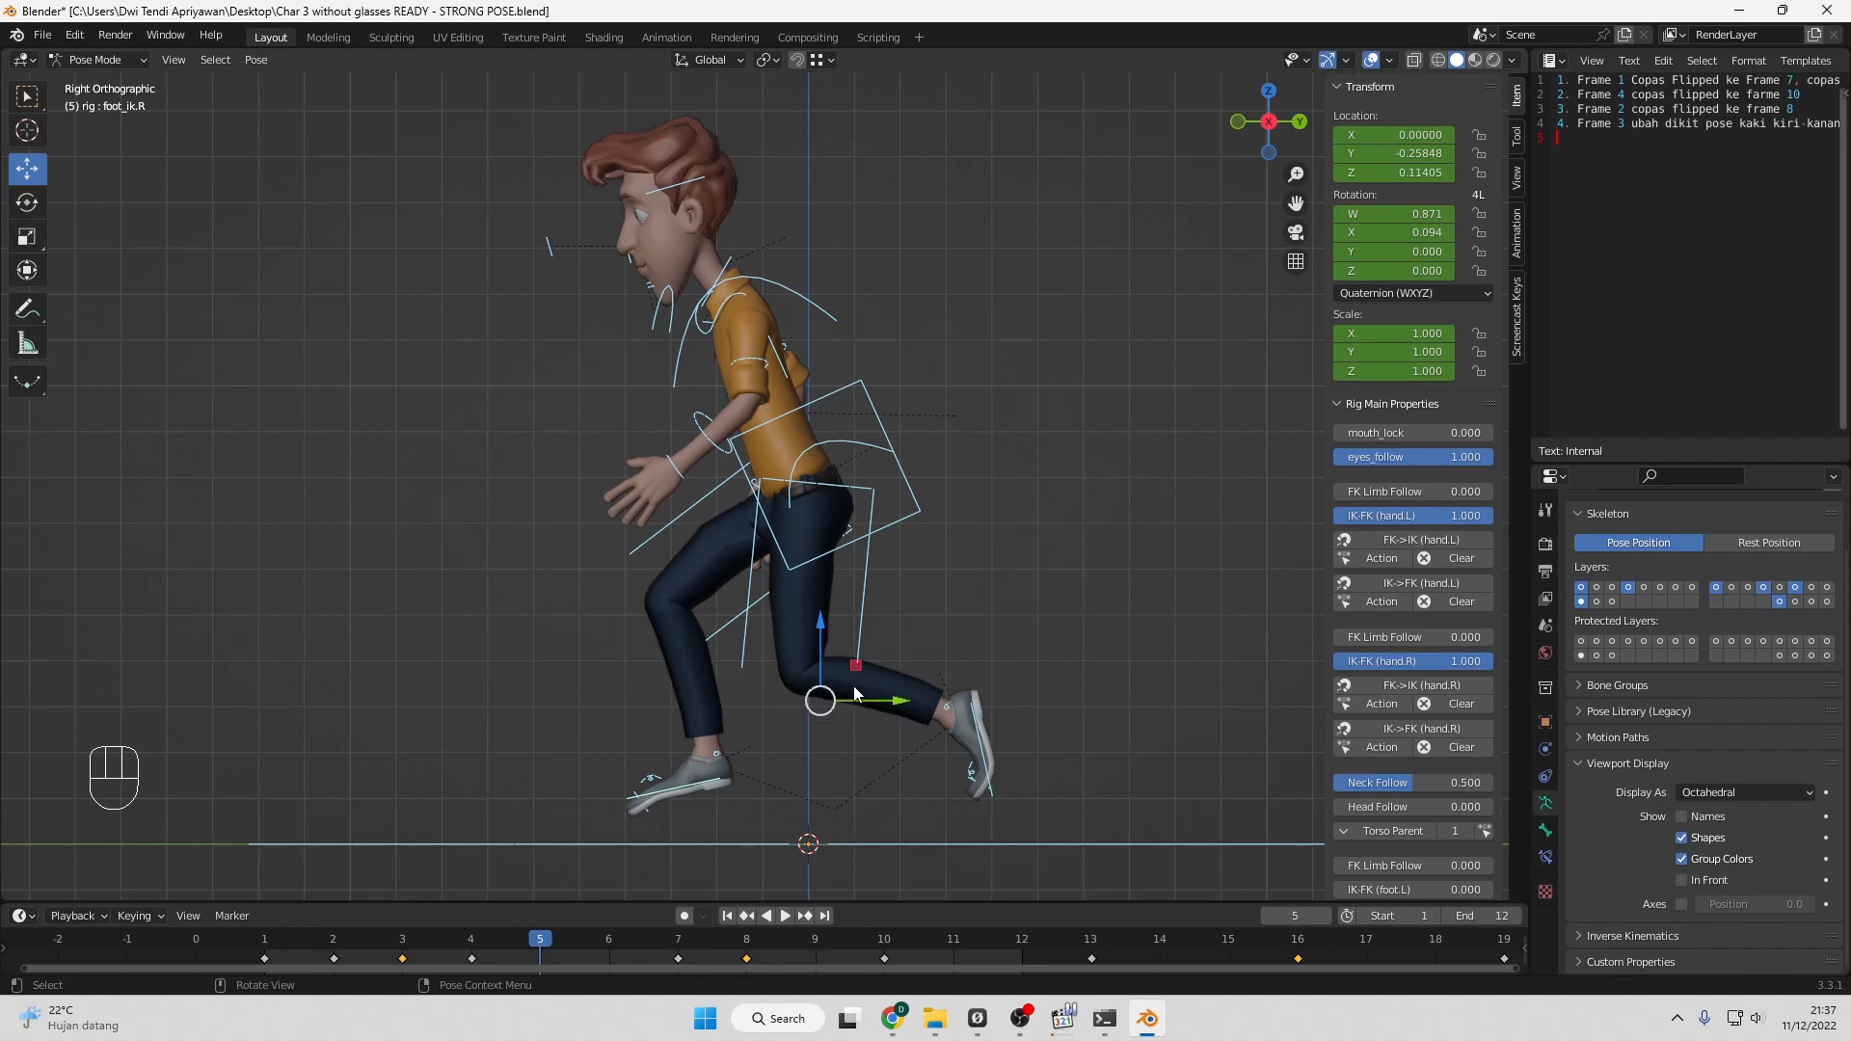
pyautogui.click(983, 748)
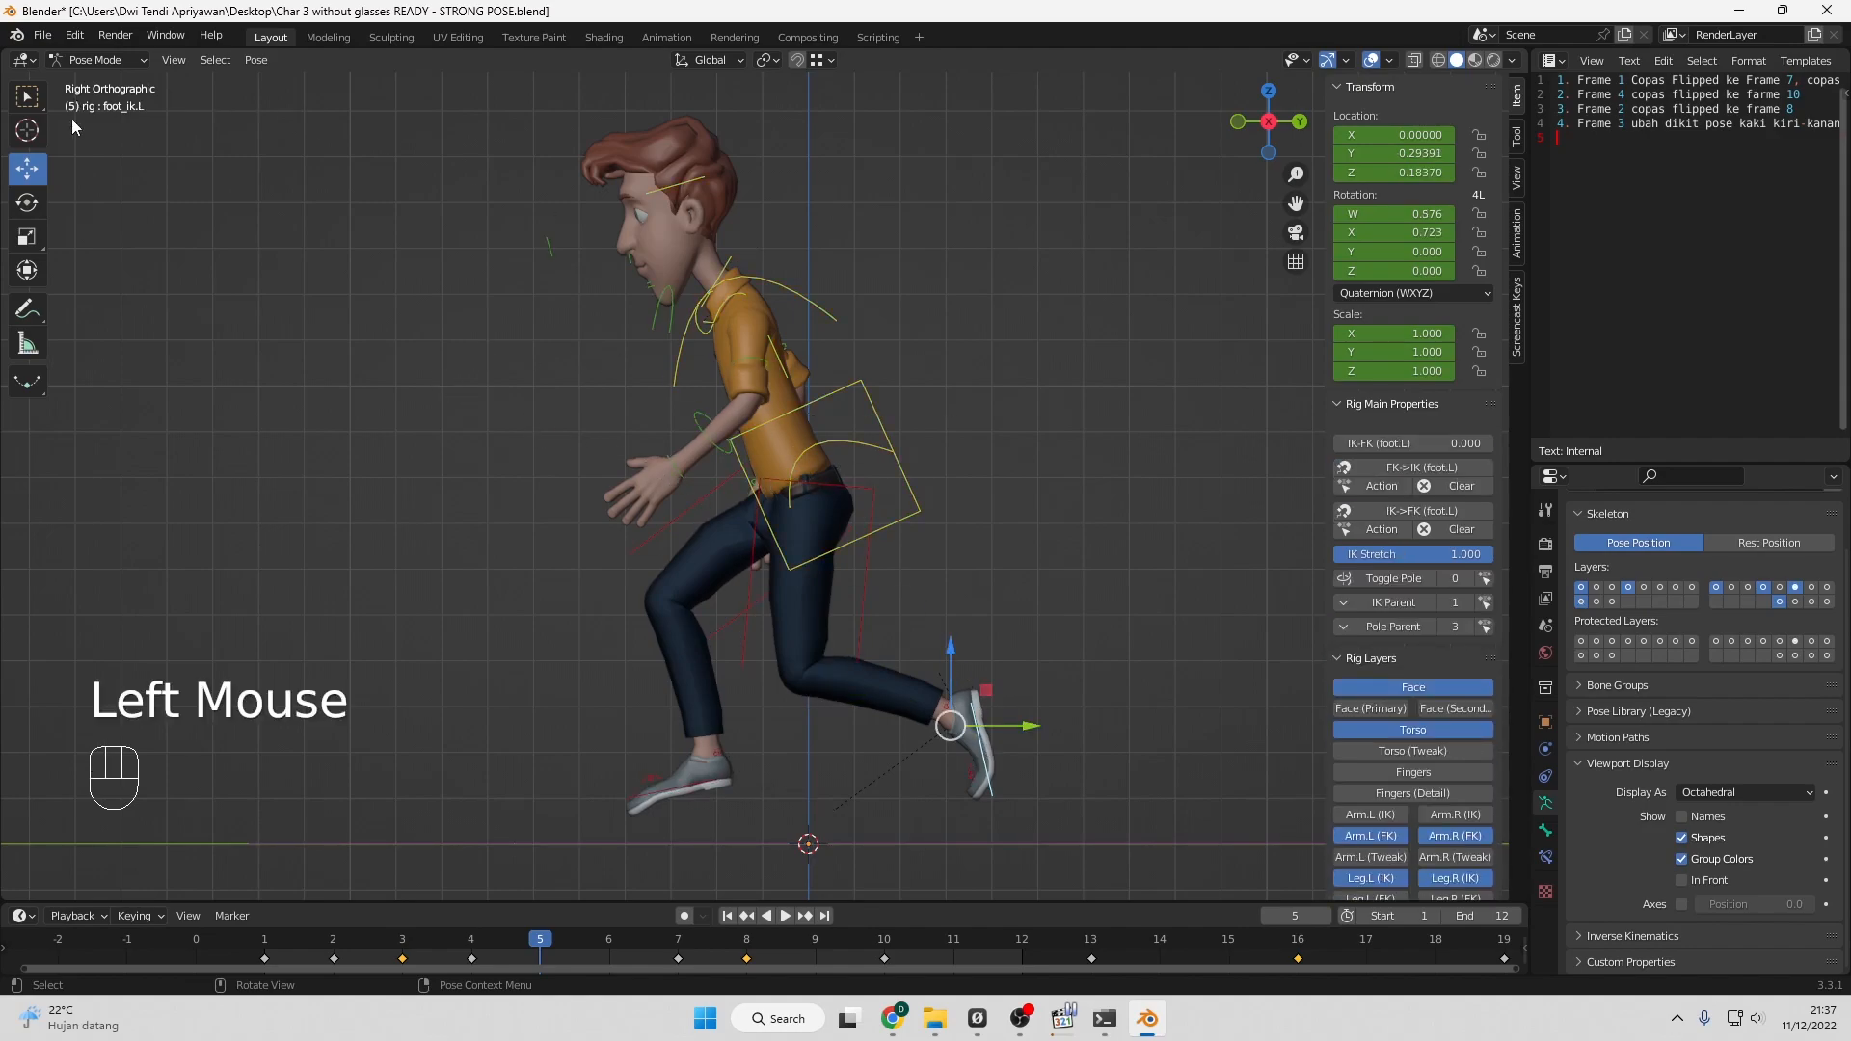
pyautogui.click(32, 212)
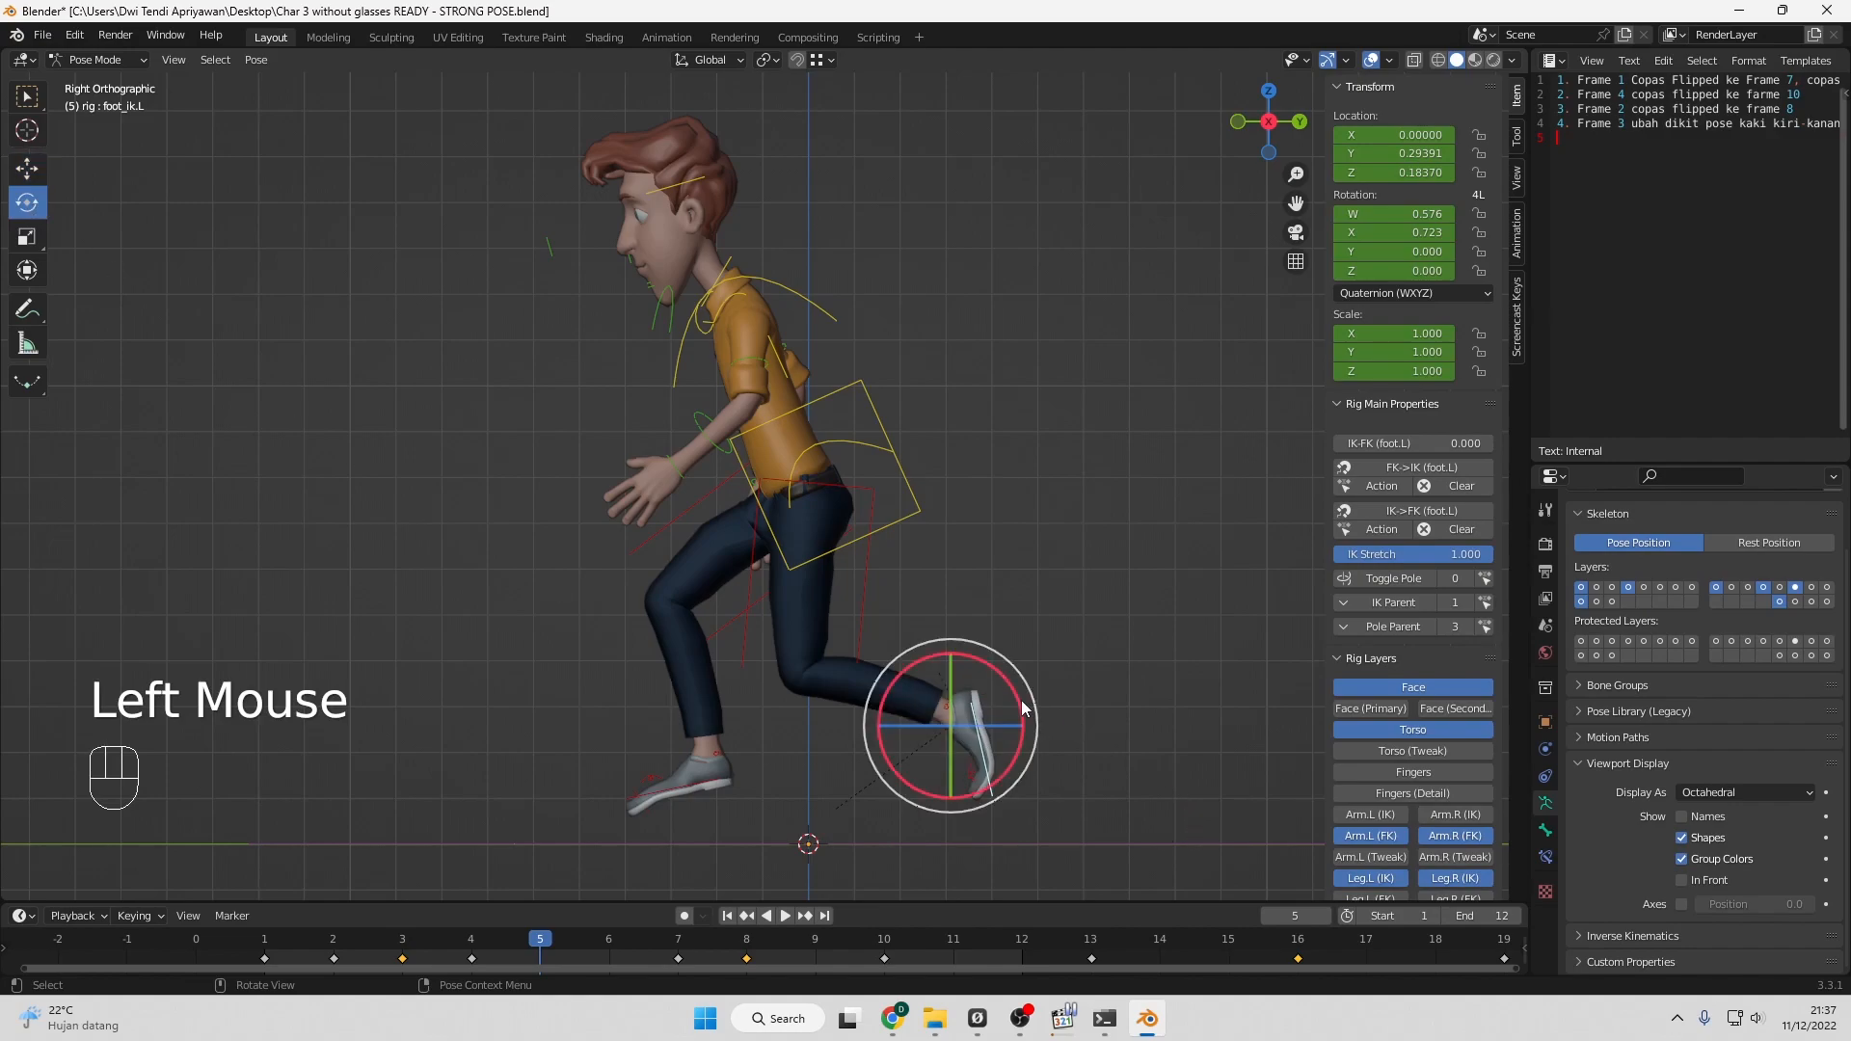
pyautogui.moveTo(1024, 713); pyautogui.dragTo(1012, 756)
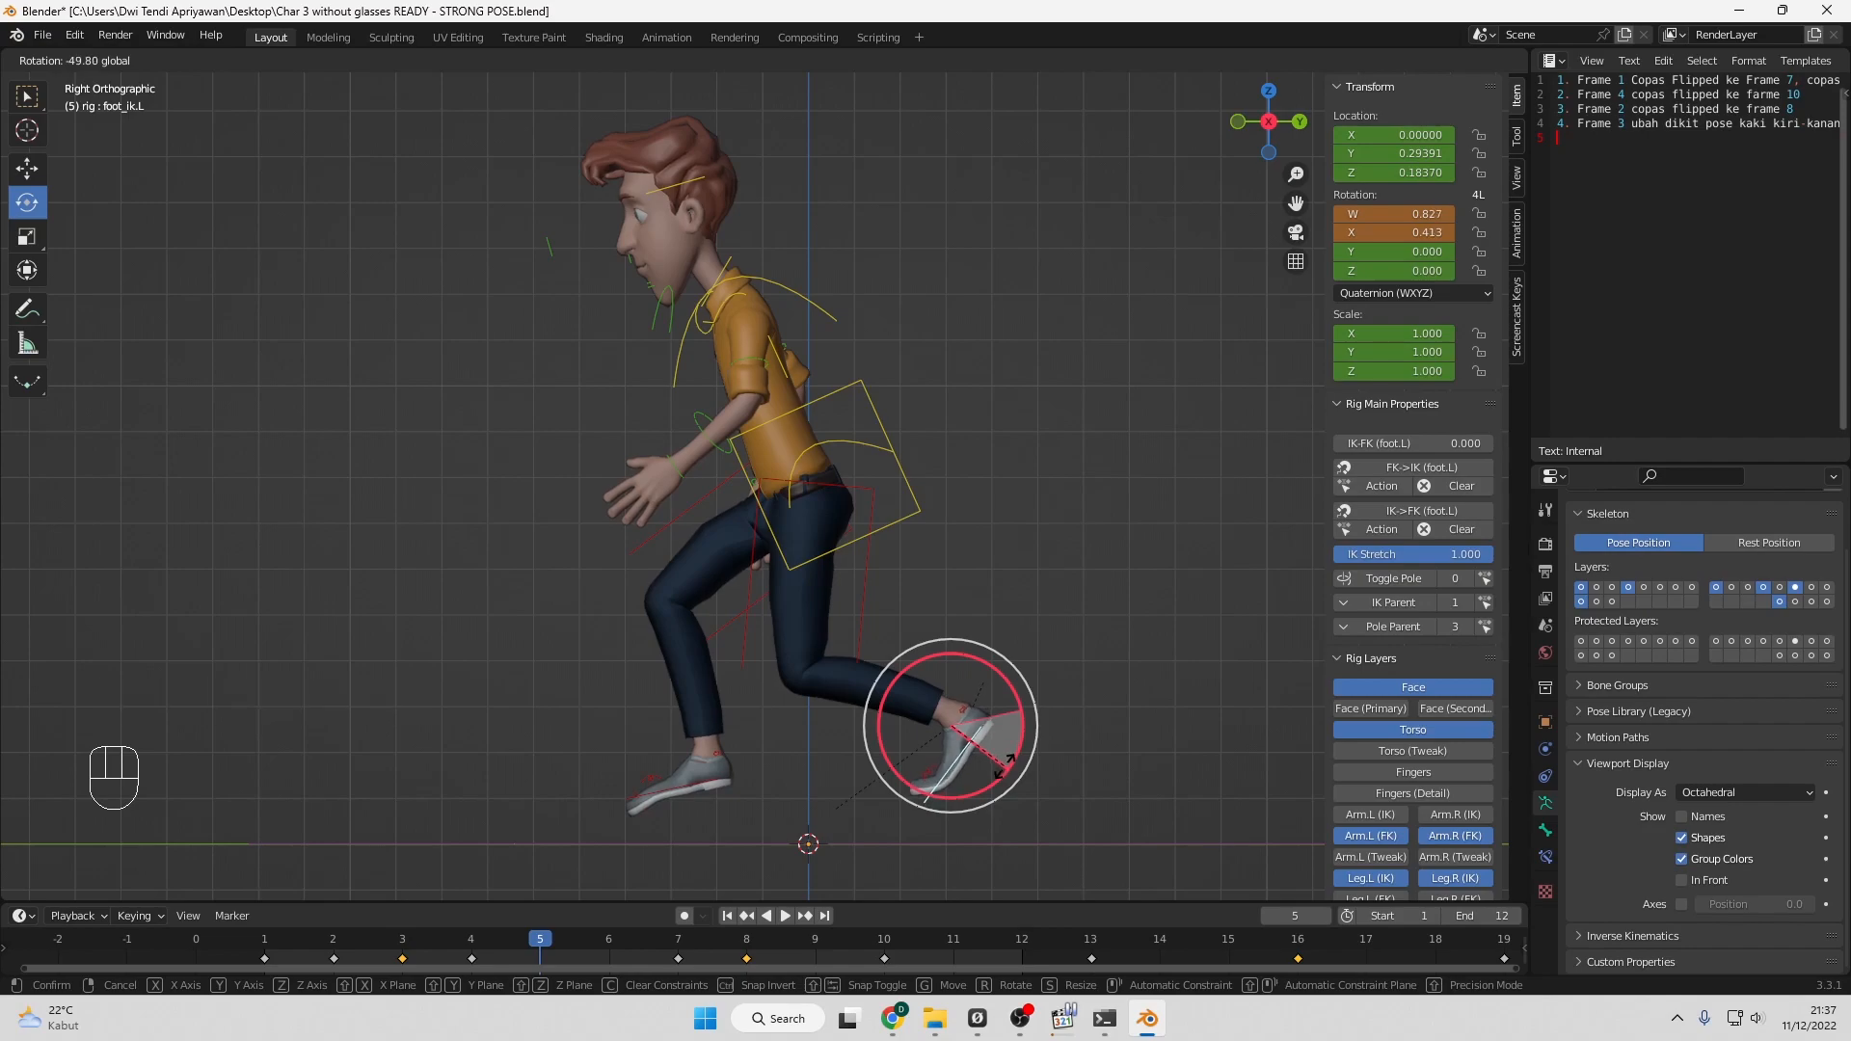
pyautogui.click(1003, 767)
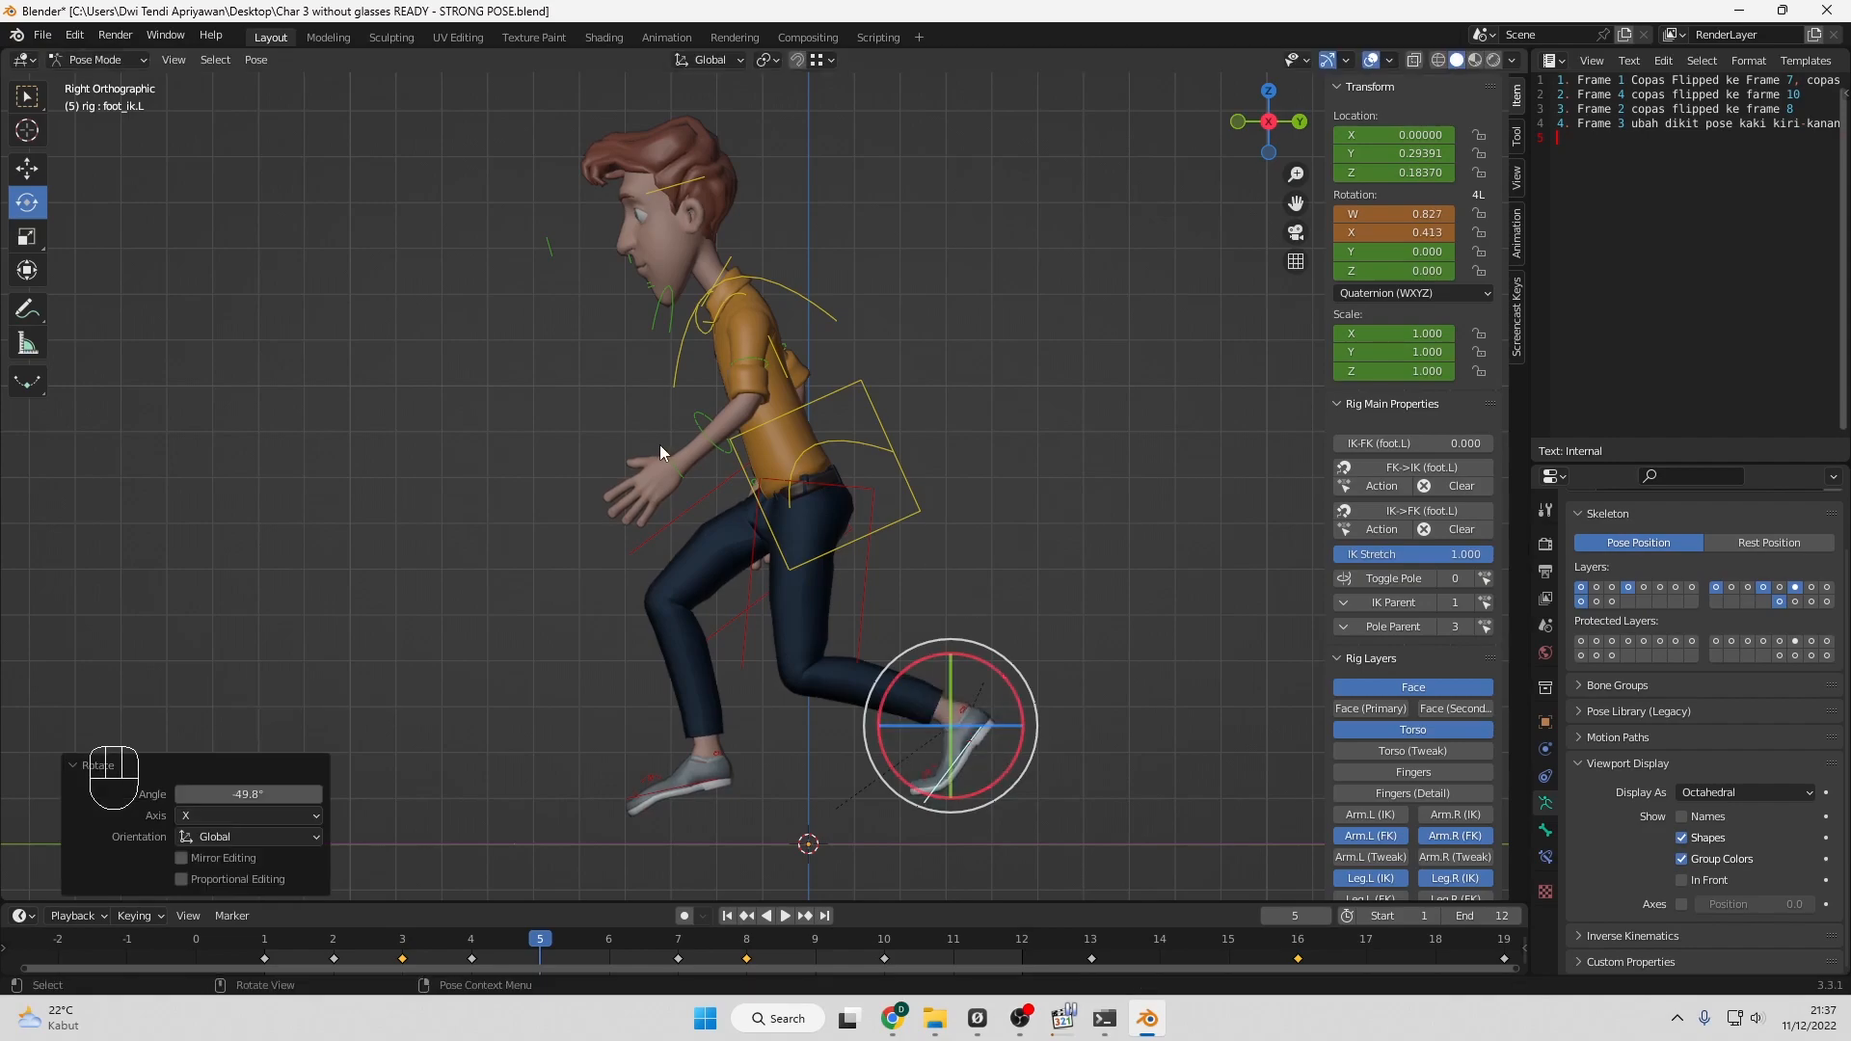
pyautogui.click(29, 170)
pyautogui.moveTo(953, 646); pyautogui.dragTo(961, 698)
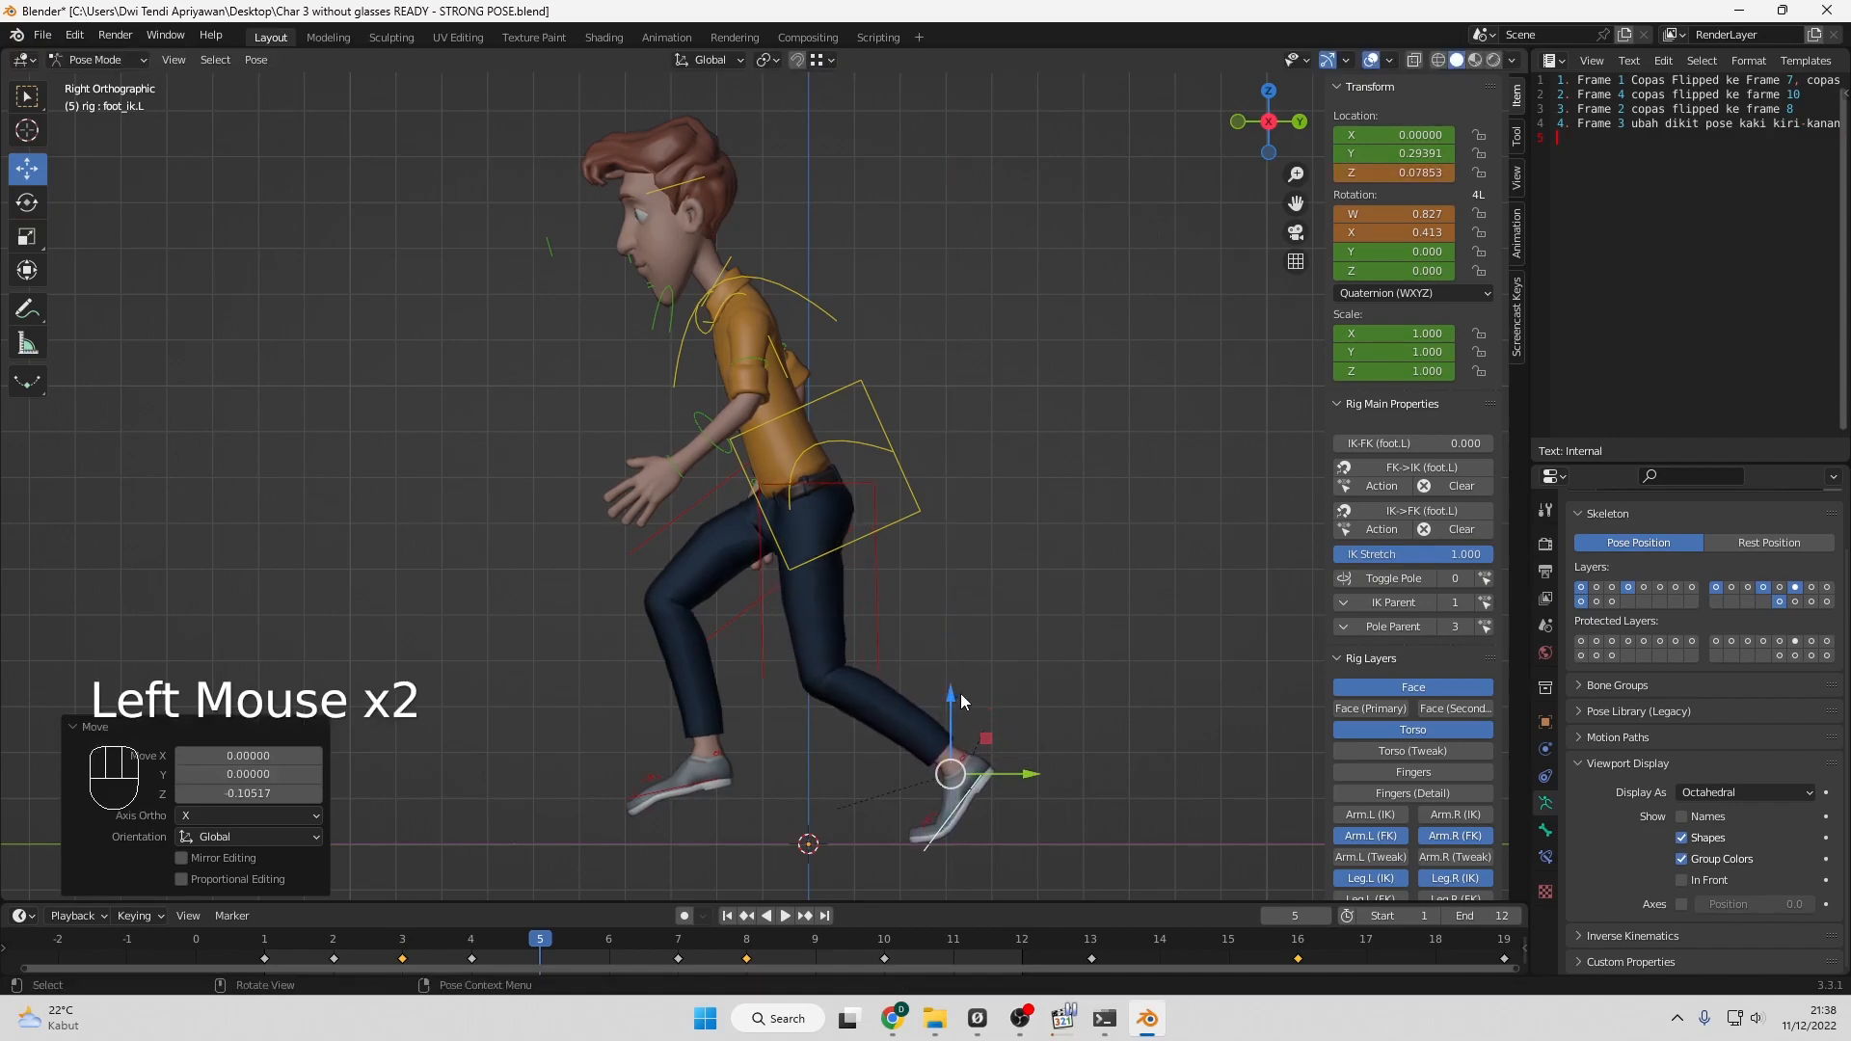
# Fine-tune the left foot IK control with a further rotation of about -4.95° around global X and a move of about -0.011 along Z.
pyautogui.click(27, 203)
pyautogui.click(987, 714)
pyautogui.moveTo(986, 708); pyautogui.dragTo(950, 701)
pyautogui.click(27, 169)
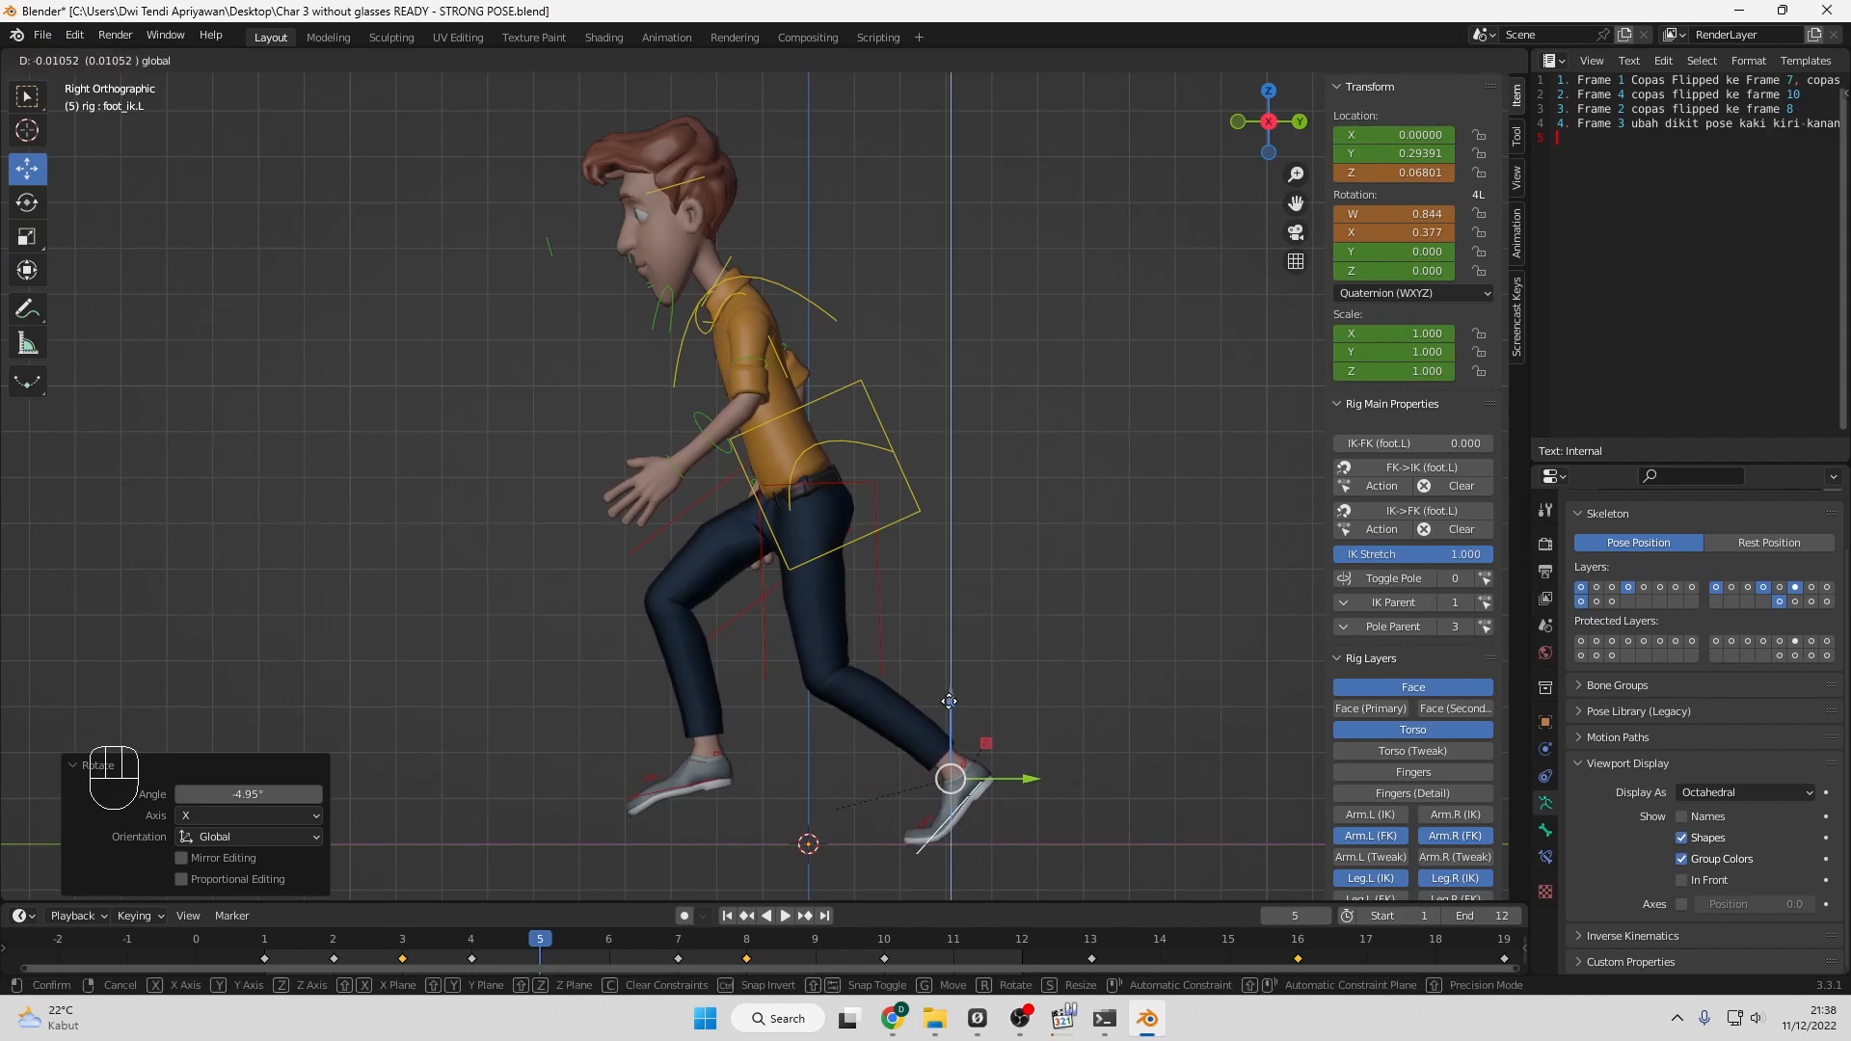
pyautogui.moveTo(949, 701); pyautogui.dragTo(950, 701)
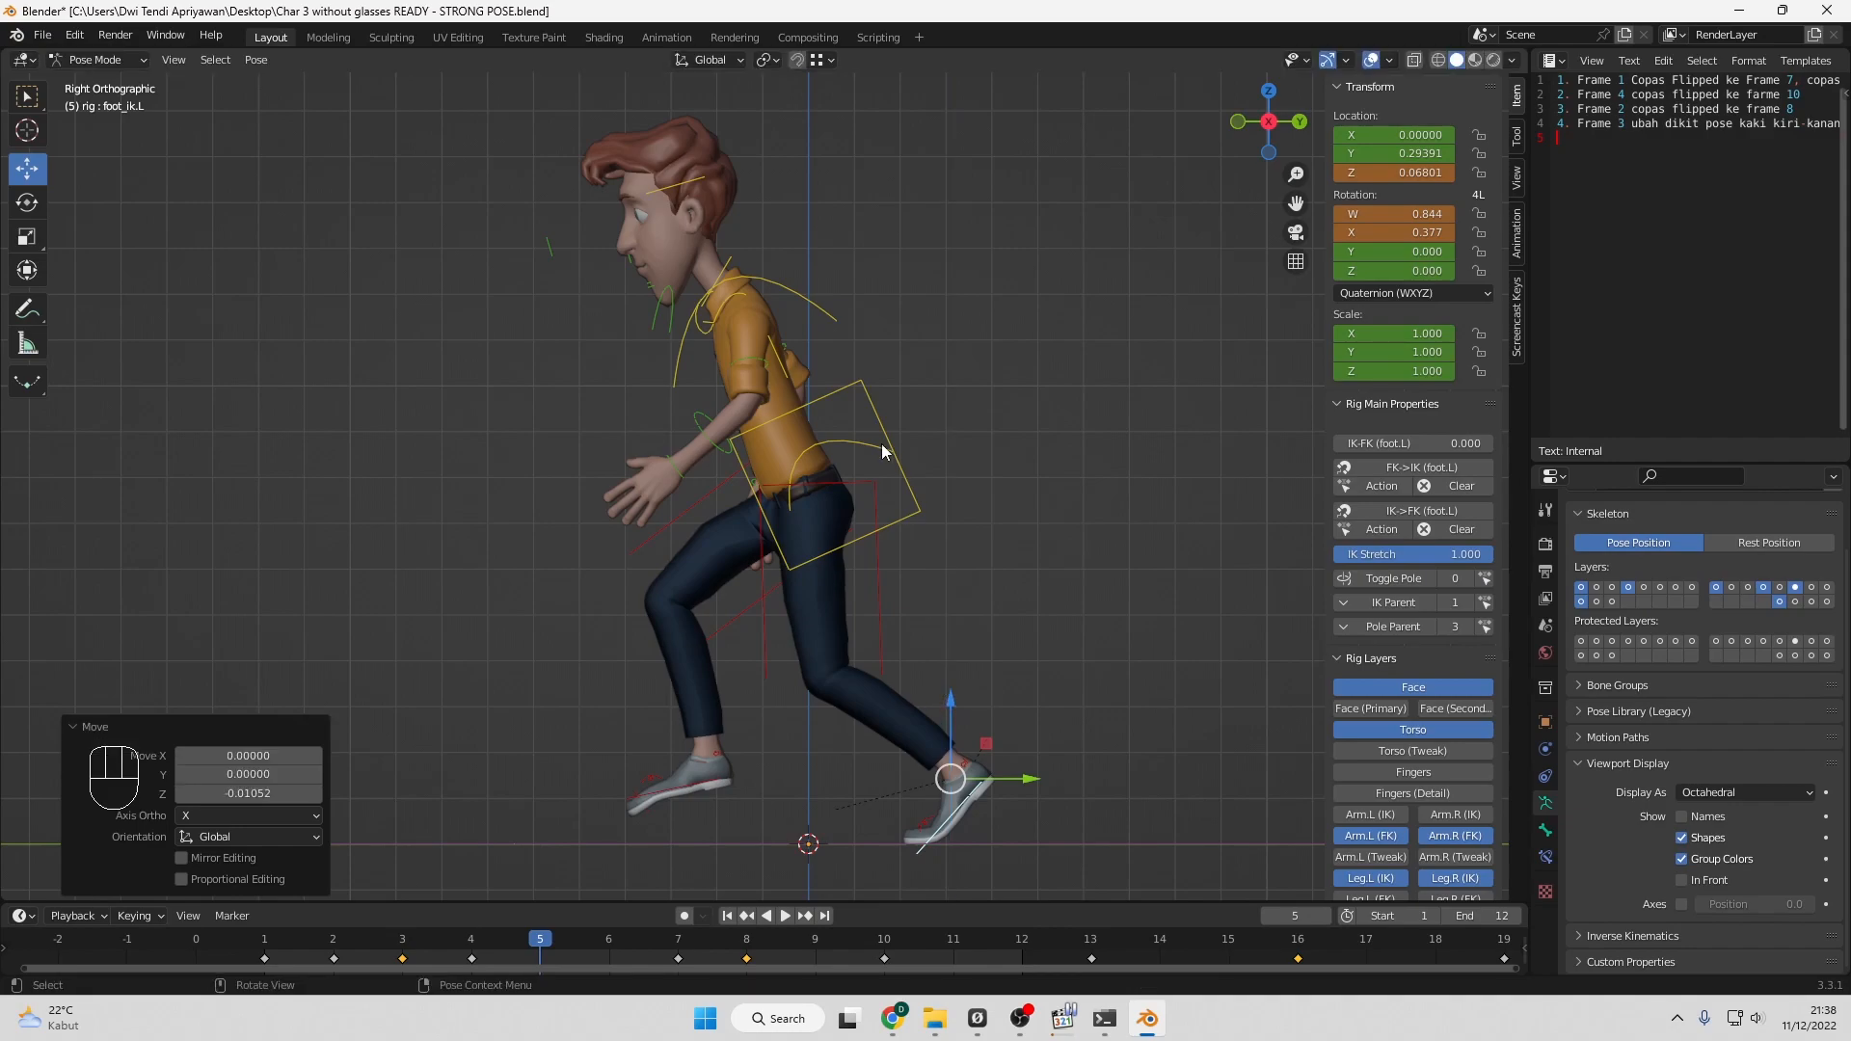
# Rotate the right upper arm FK control about 18.8° around global X at frame 5.
pyautogui.click(784, 347)
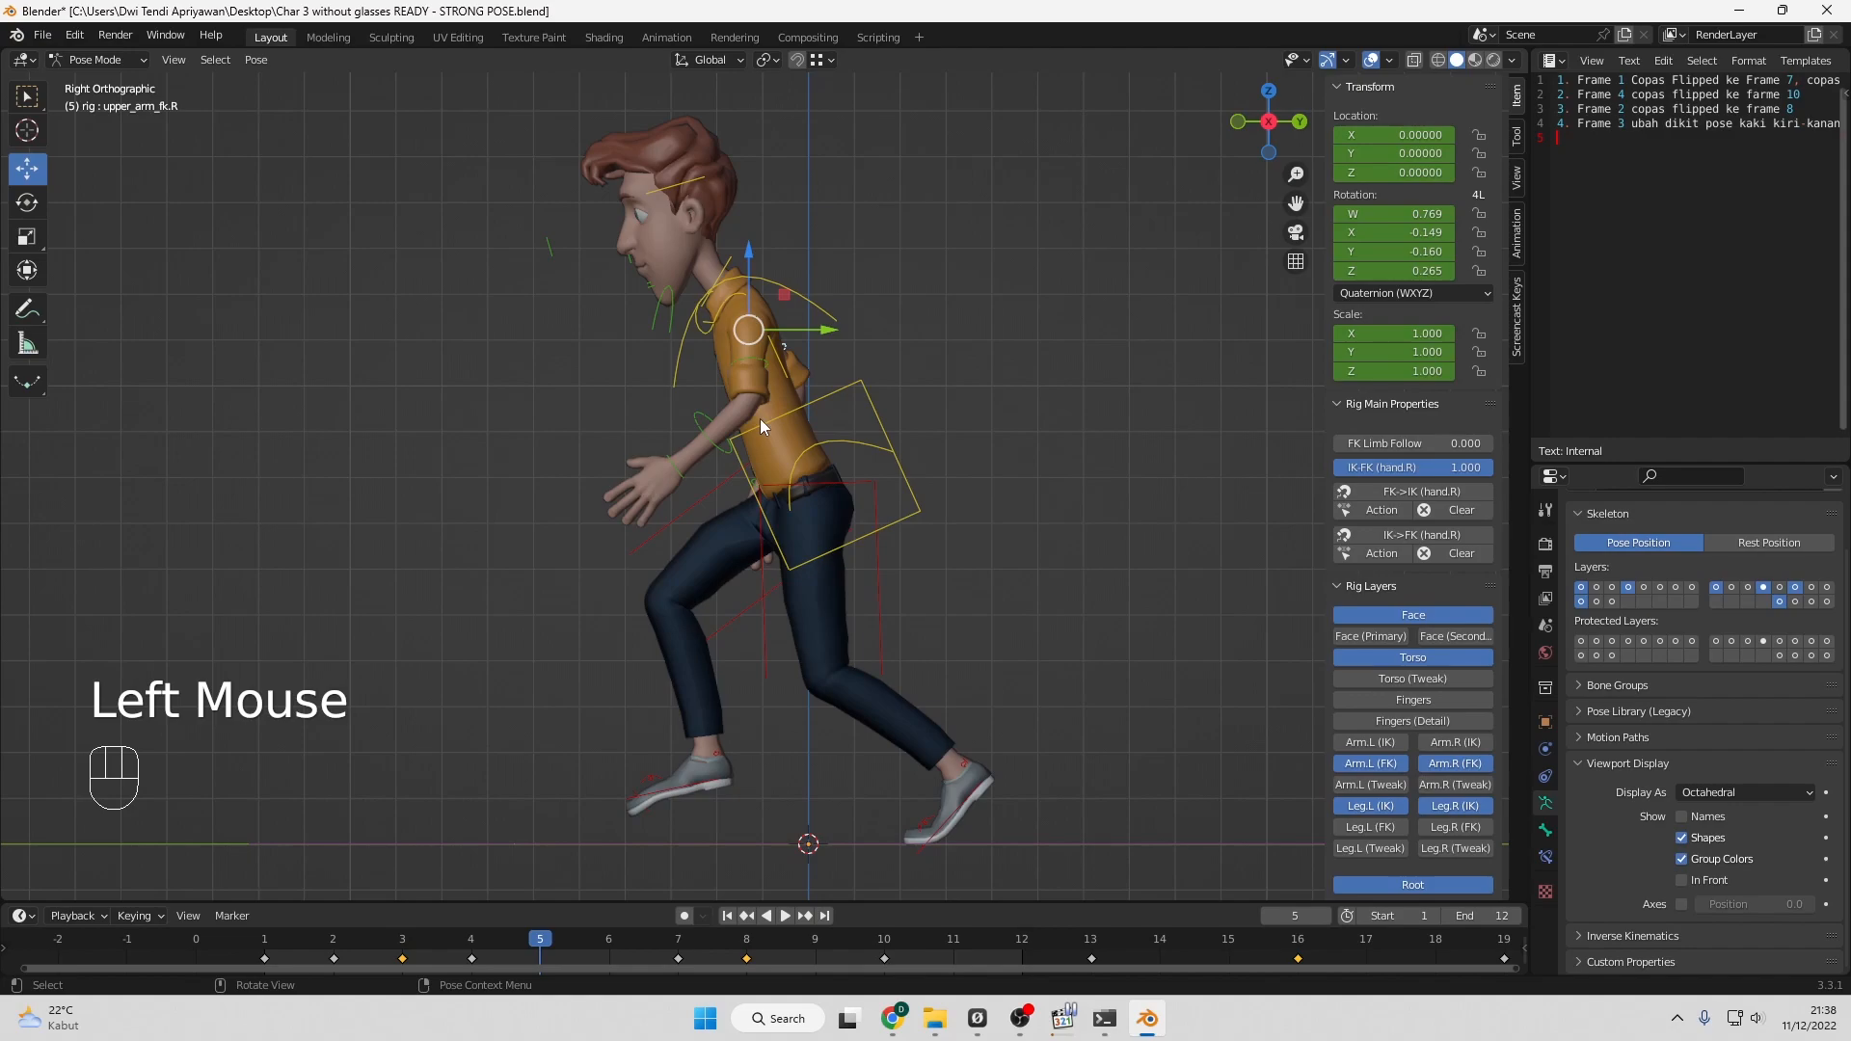
pyautogui.press('KP_1')
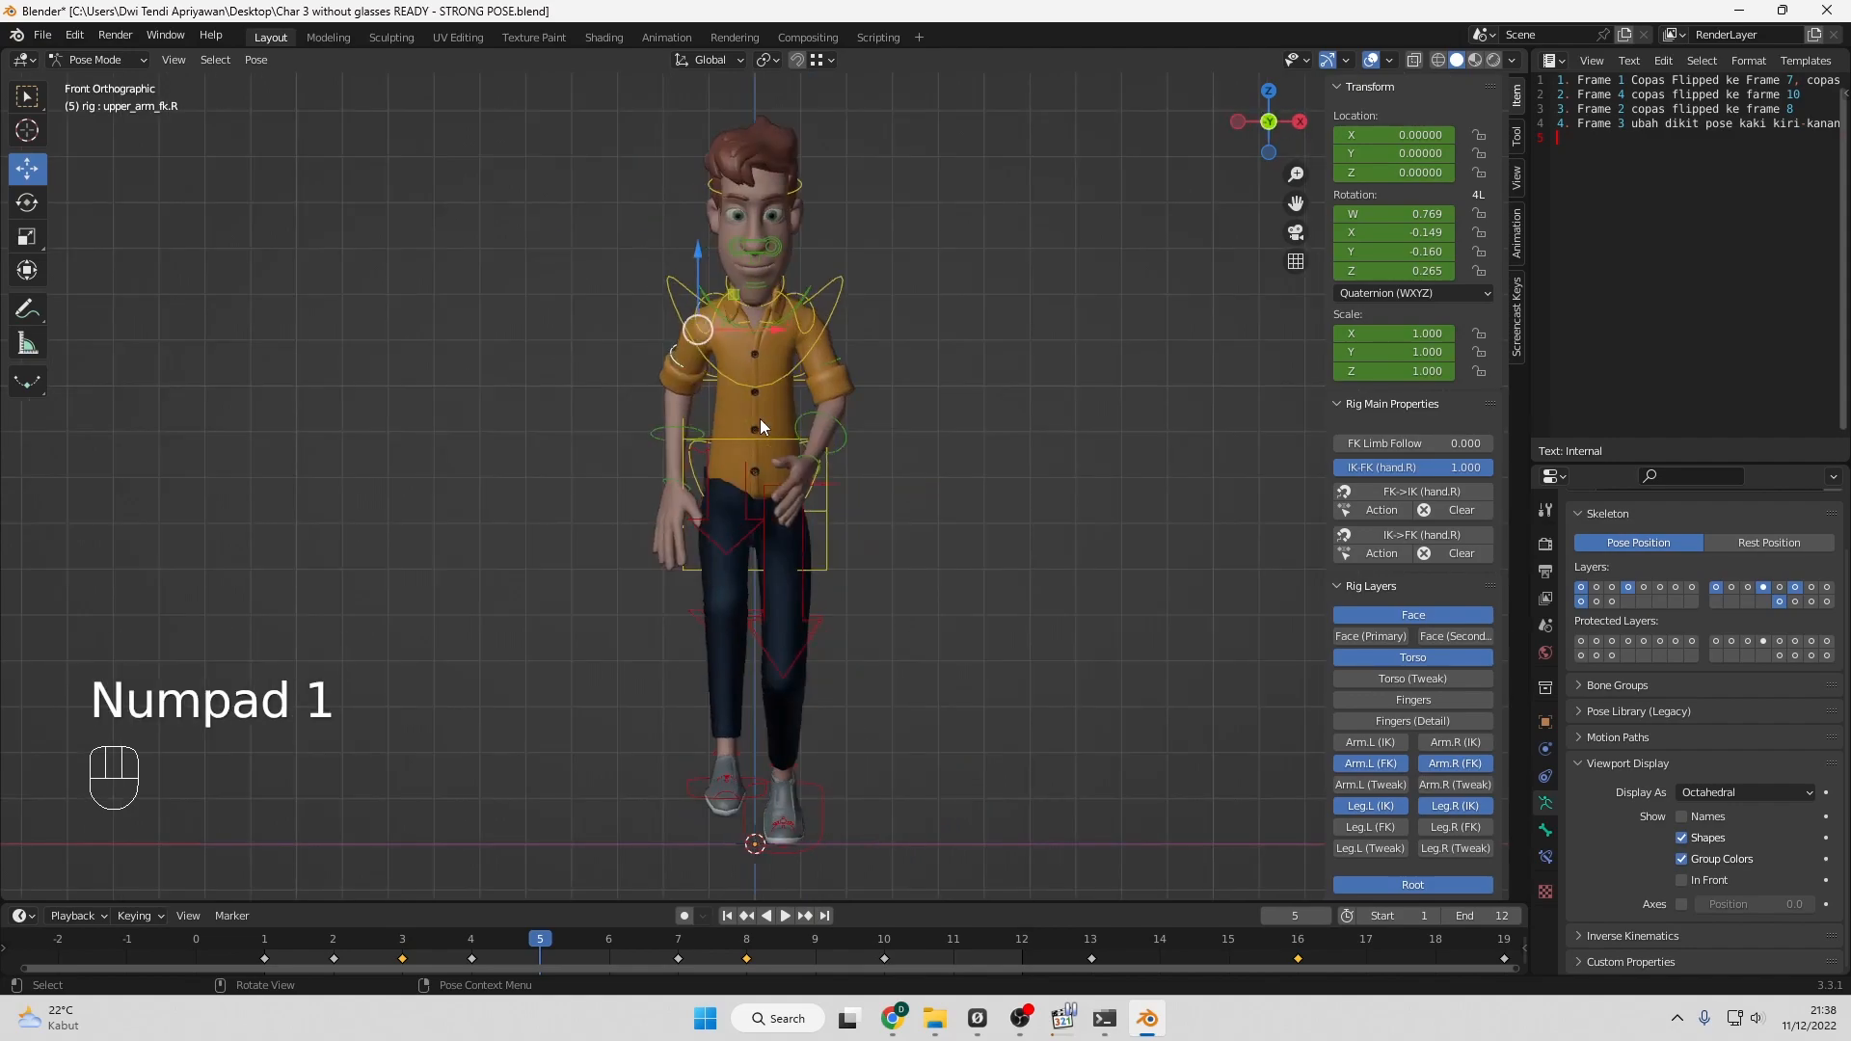
pyautogui.press('KP_3')
pyautogui.click(39, 200)
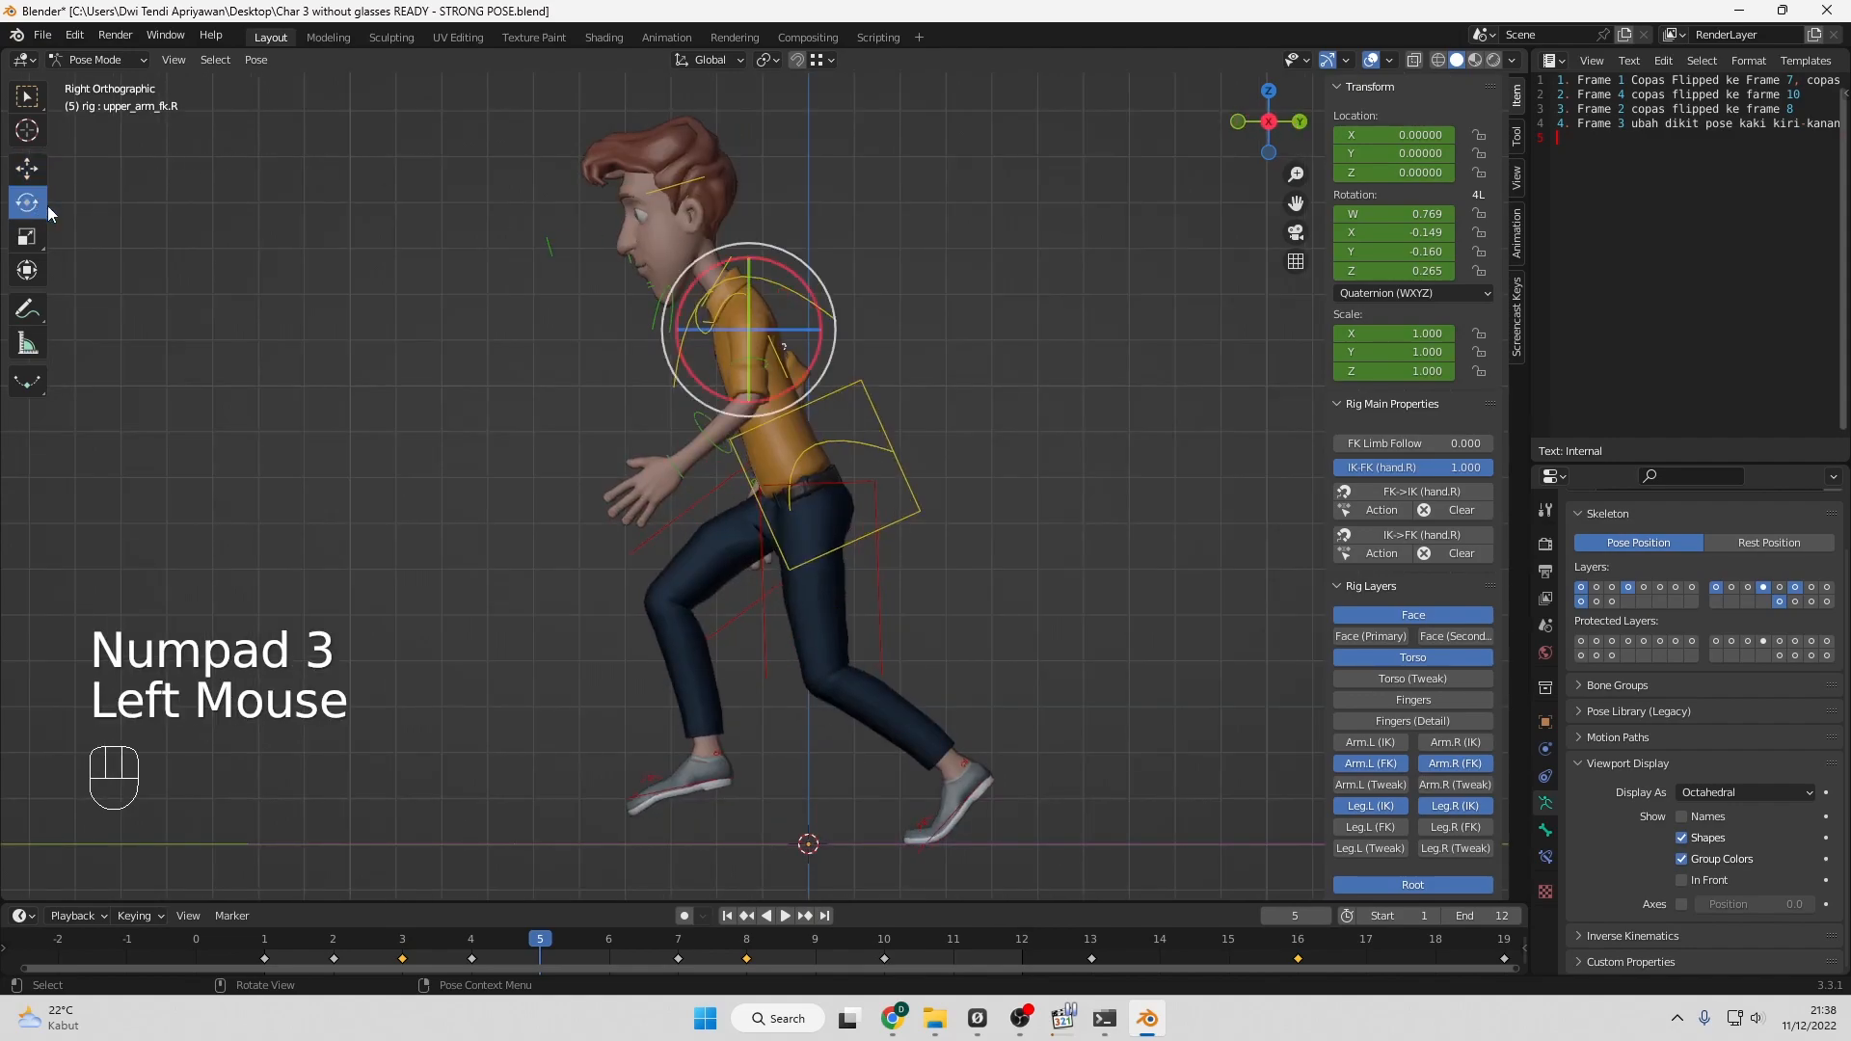
pyautogui.moveTo(812, 360); pyautogui.dragTo(843, 337)
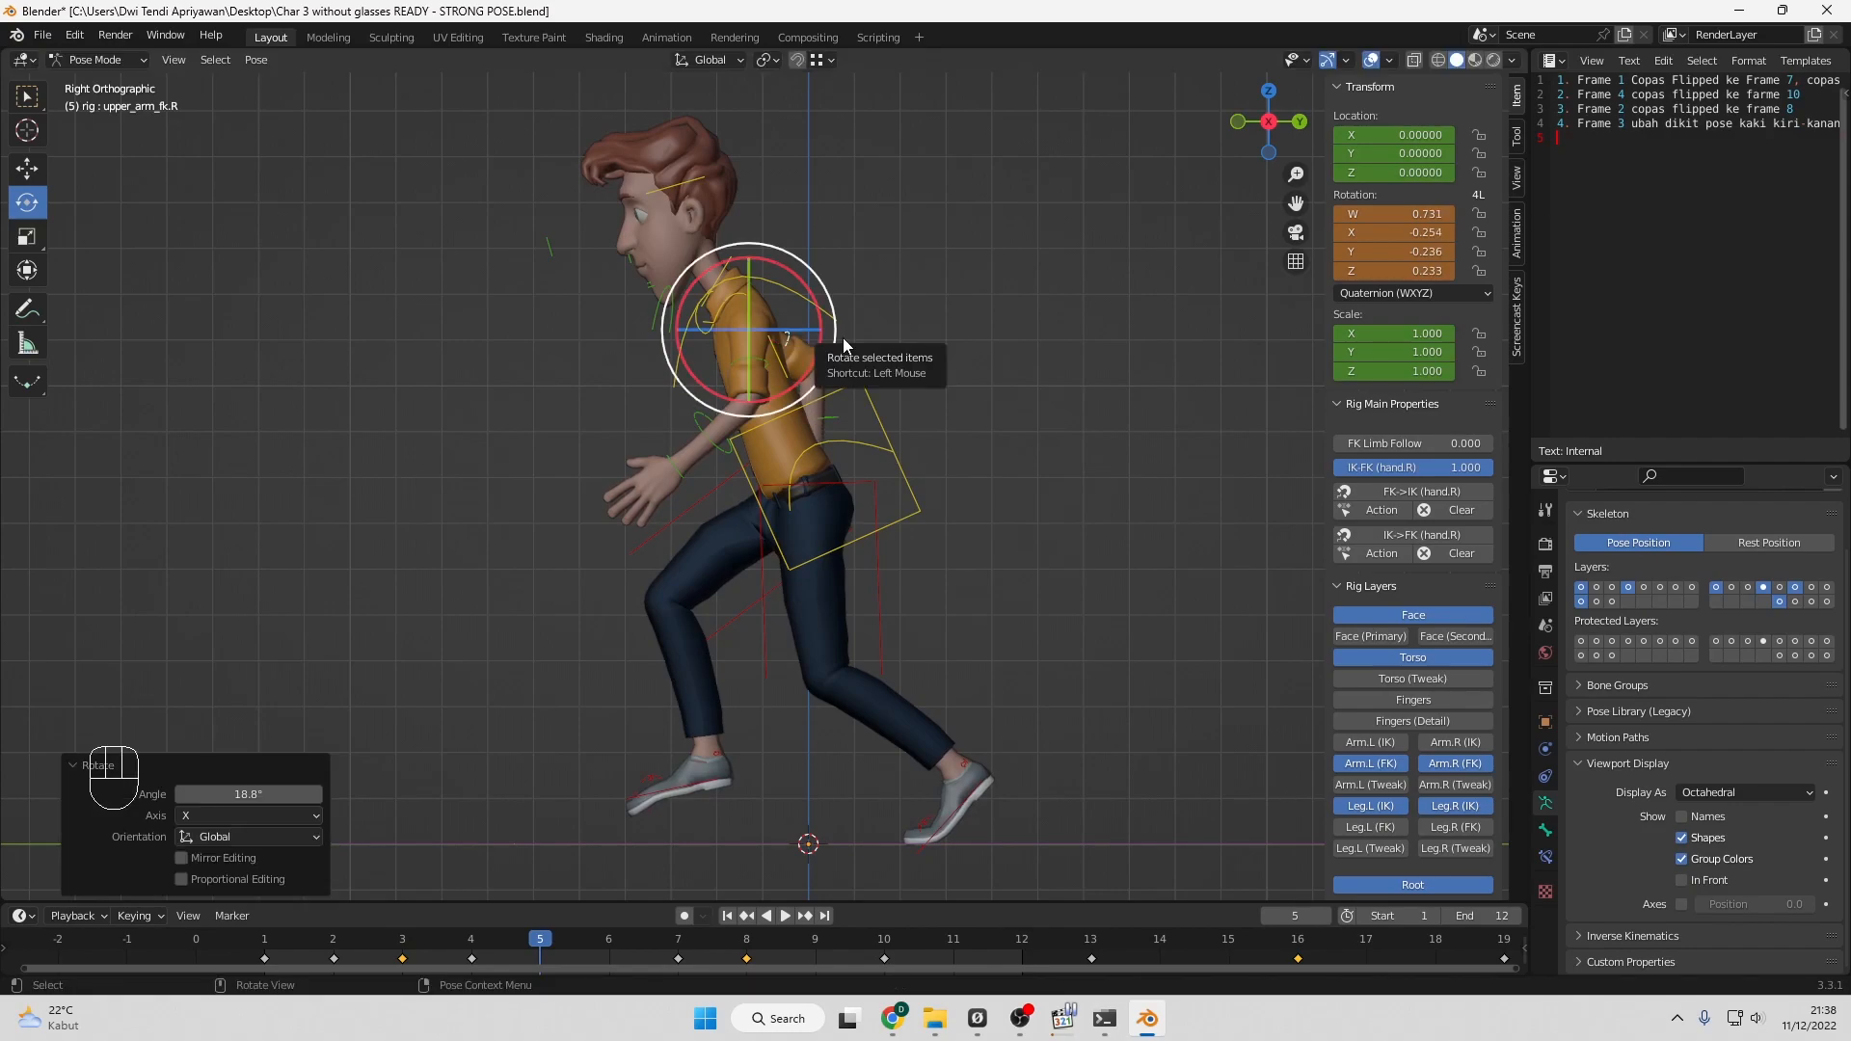
# Move the right foot IK control about -0.017 along global Z at frame 5.
pyautogui.click(652, 792)
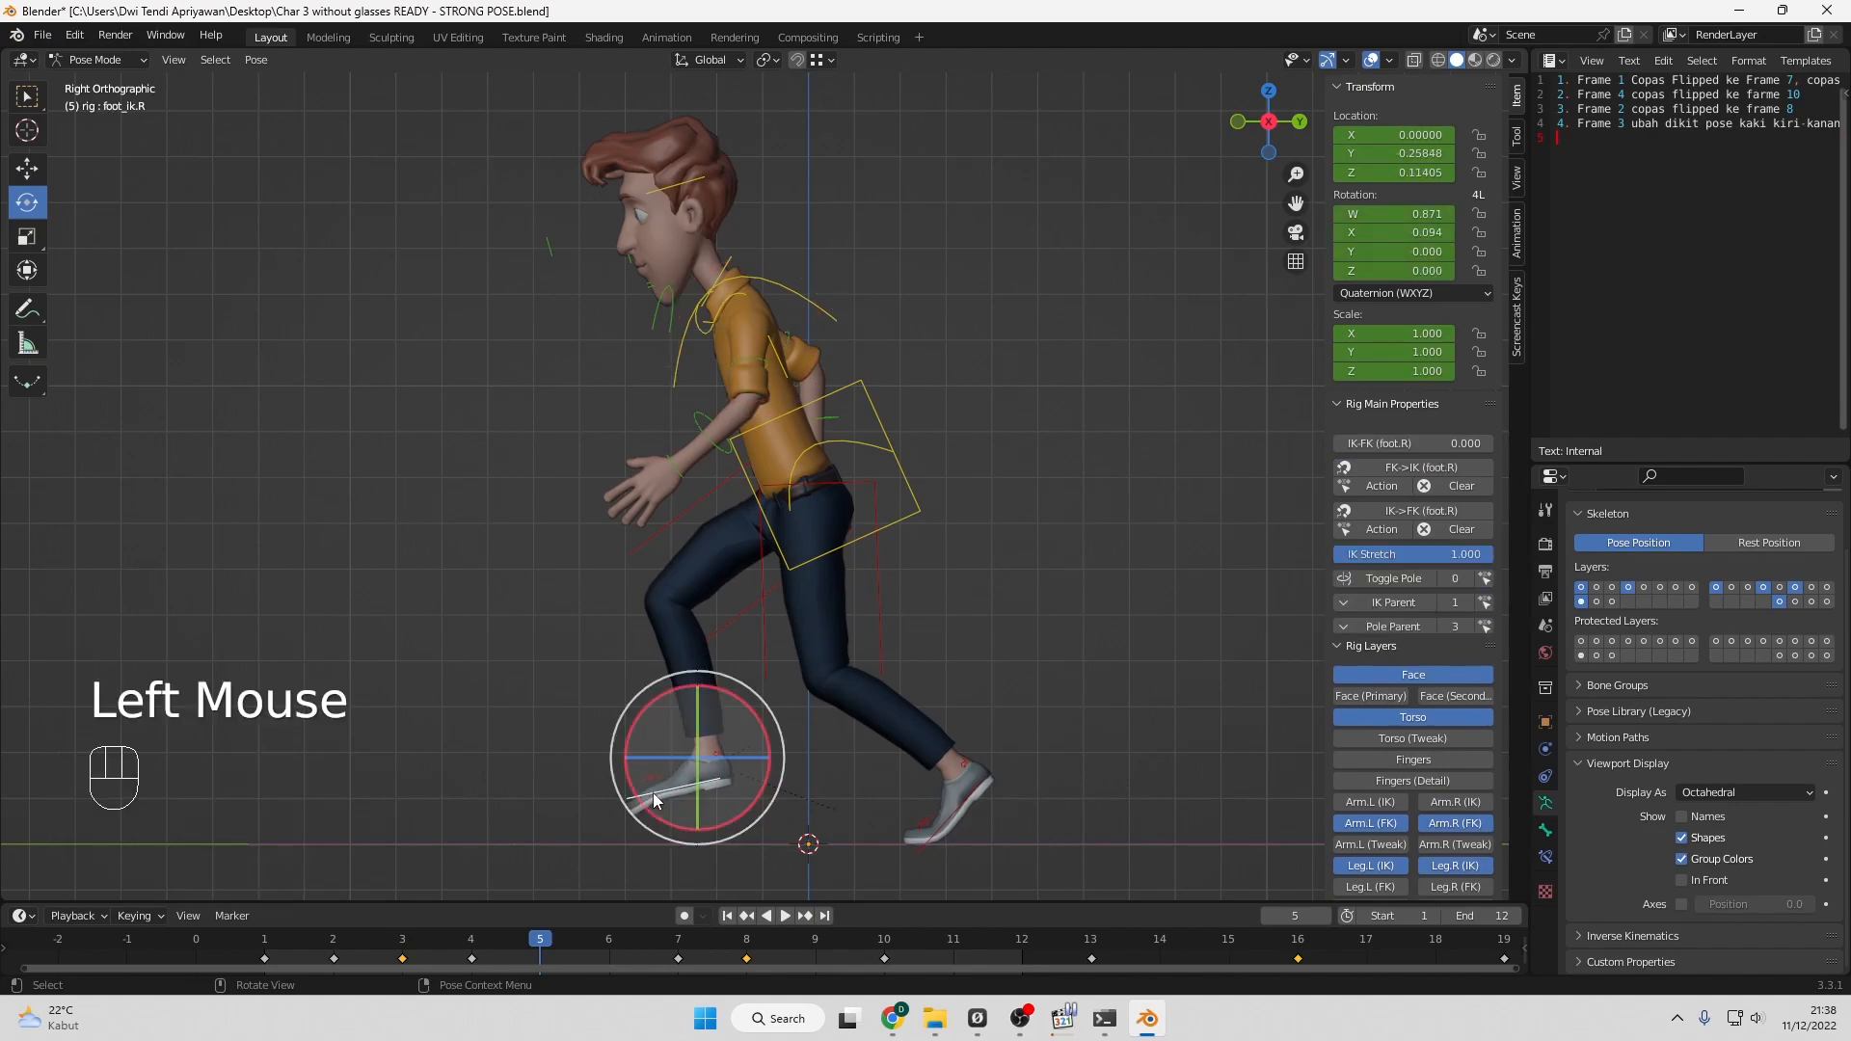
pyautogui.click(31, 176)
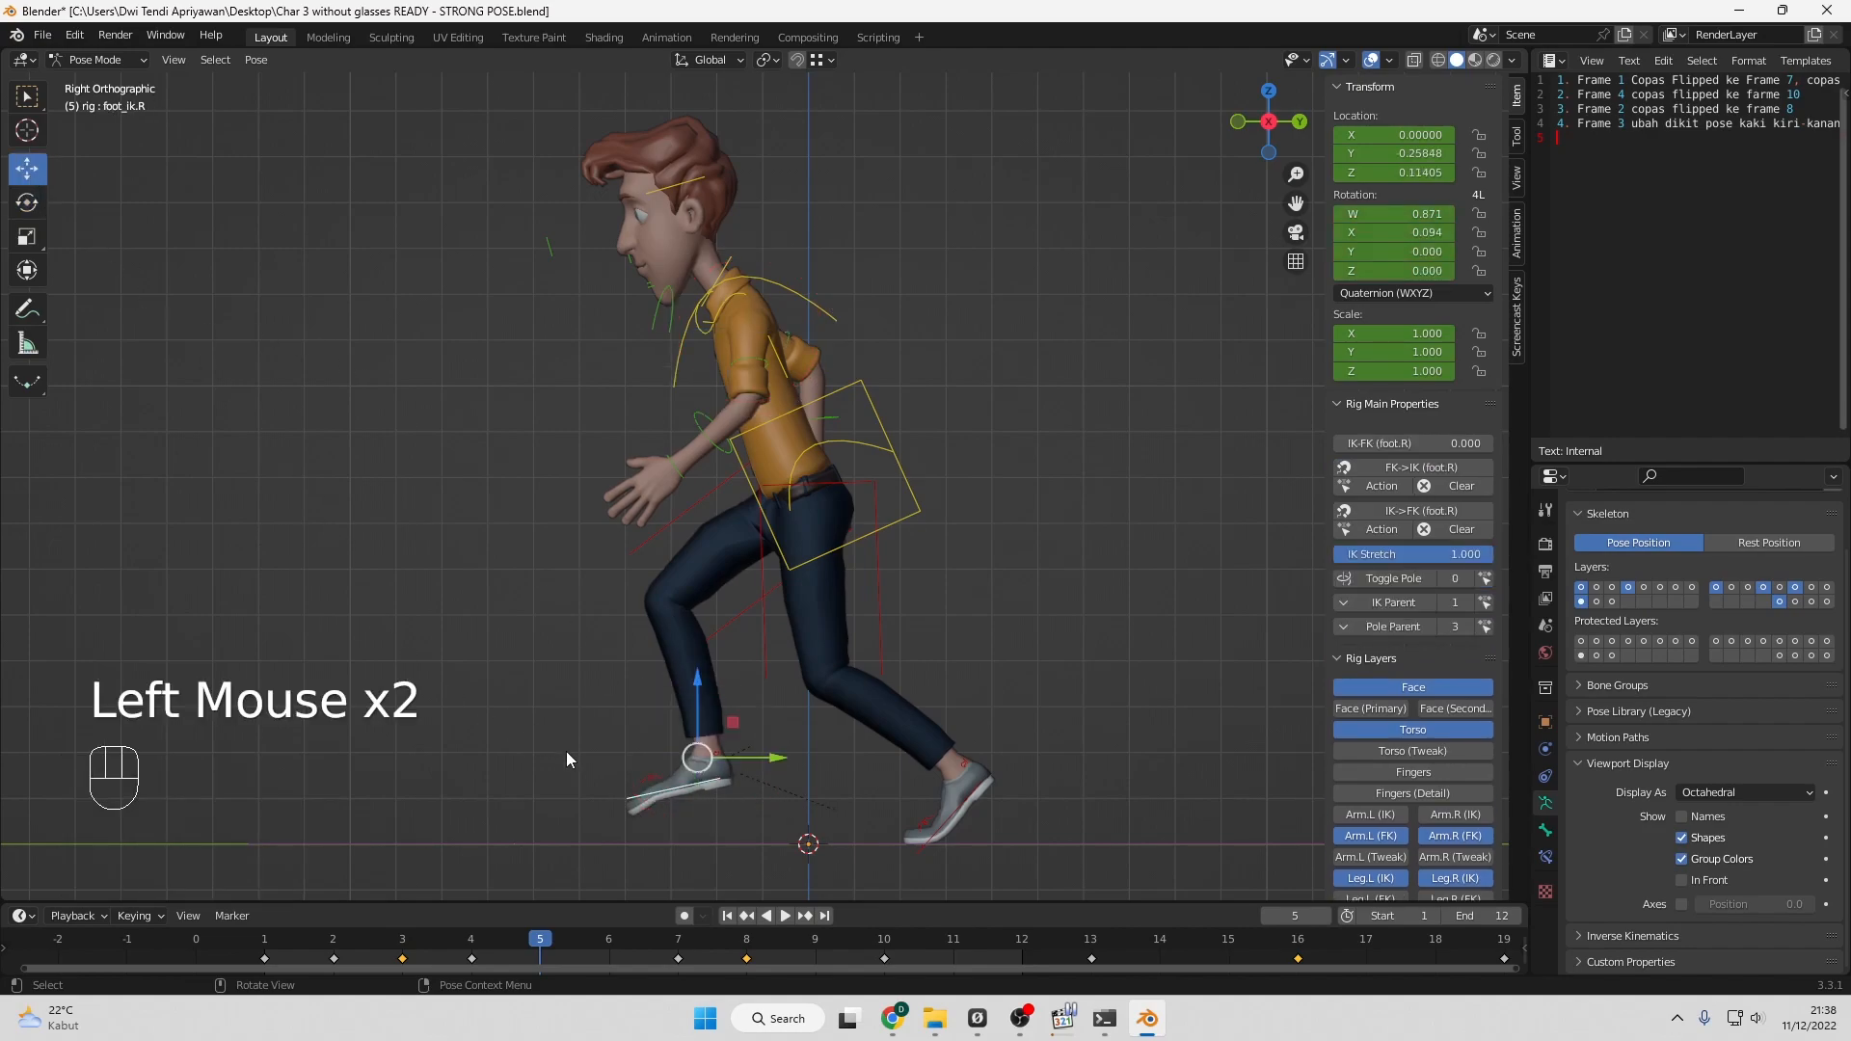
pyautogui.click(698, 683)
pyautogui.moveTo(698, 683); pyautogui.dragTo(702, 688)
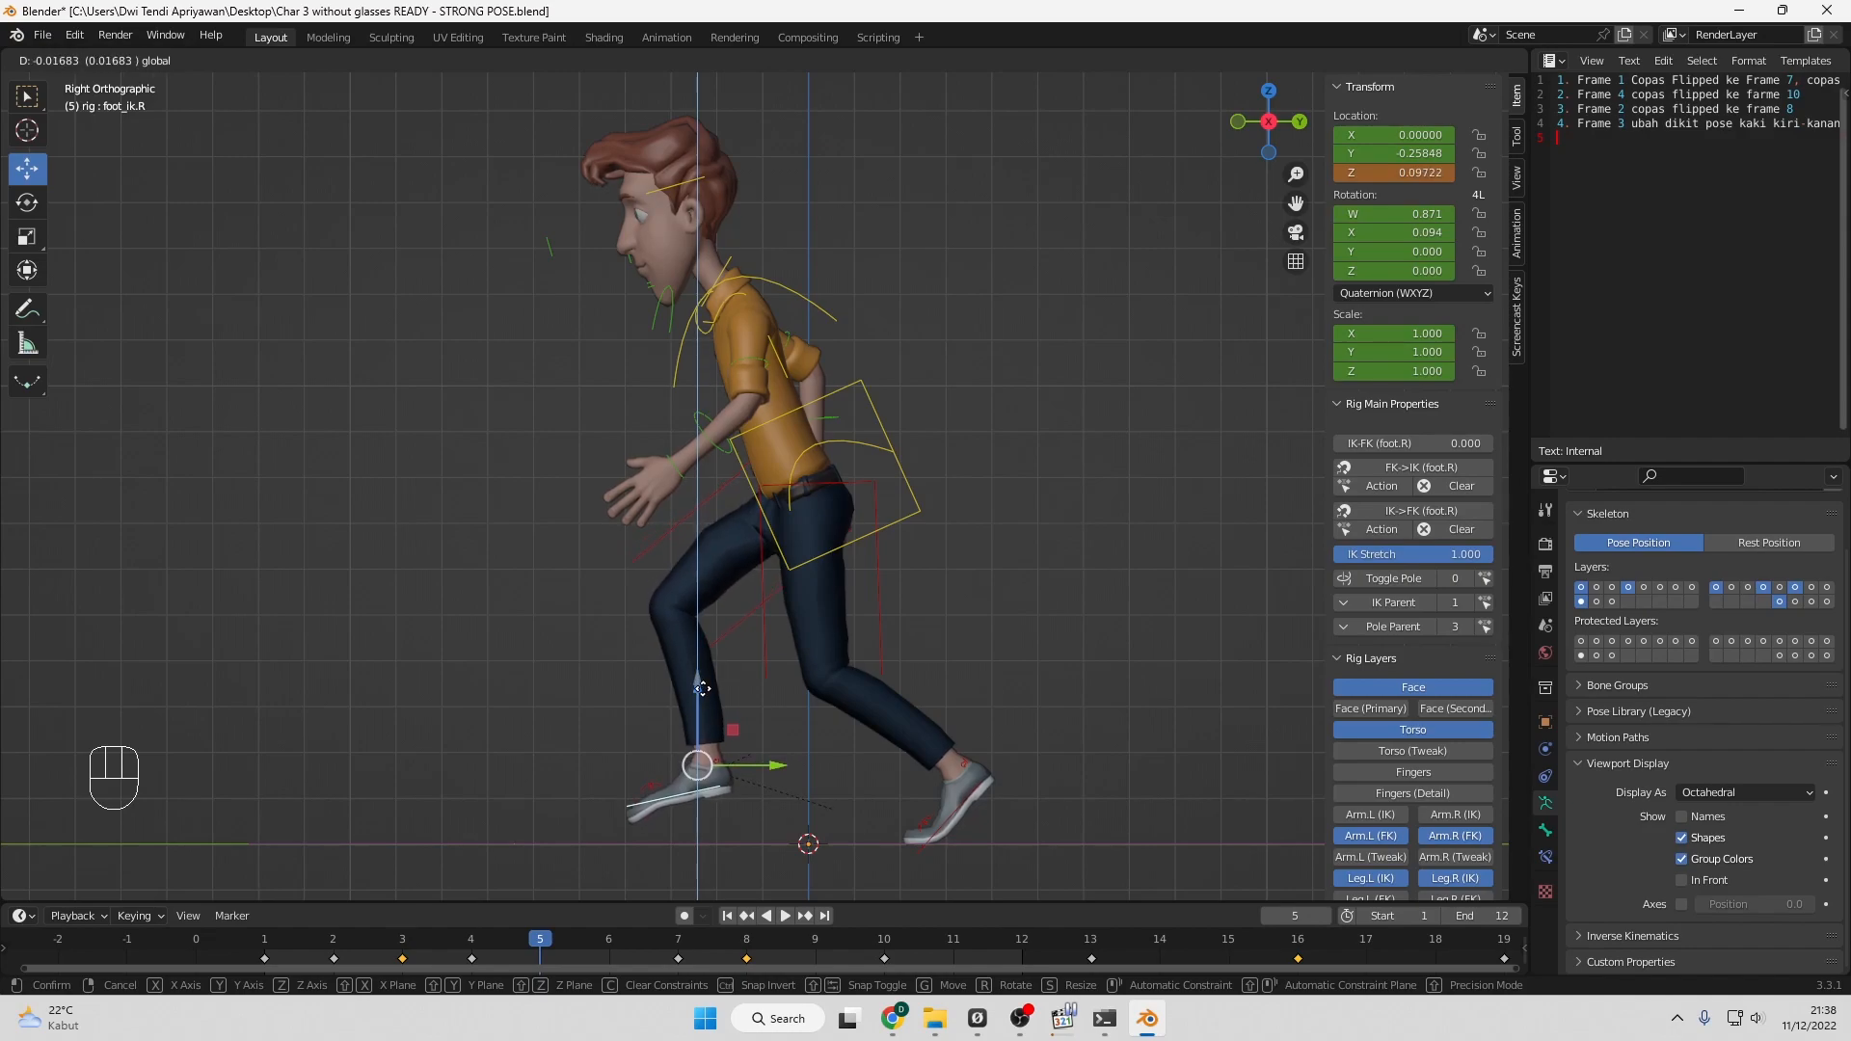
pyautogui.moveTo(702, 688); pyautogui.dragTo(702, 688)
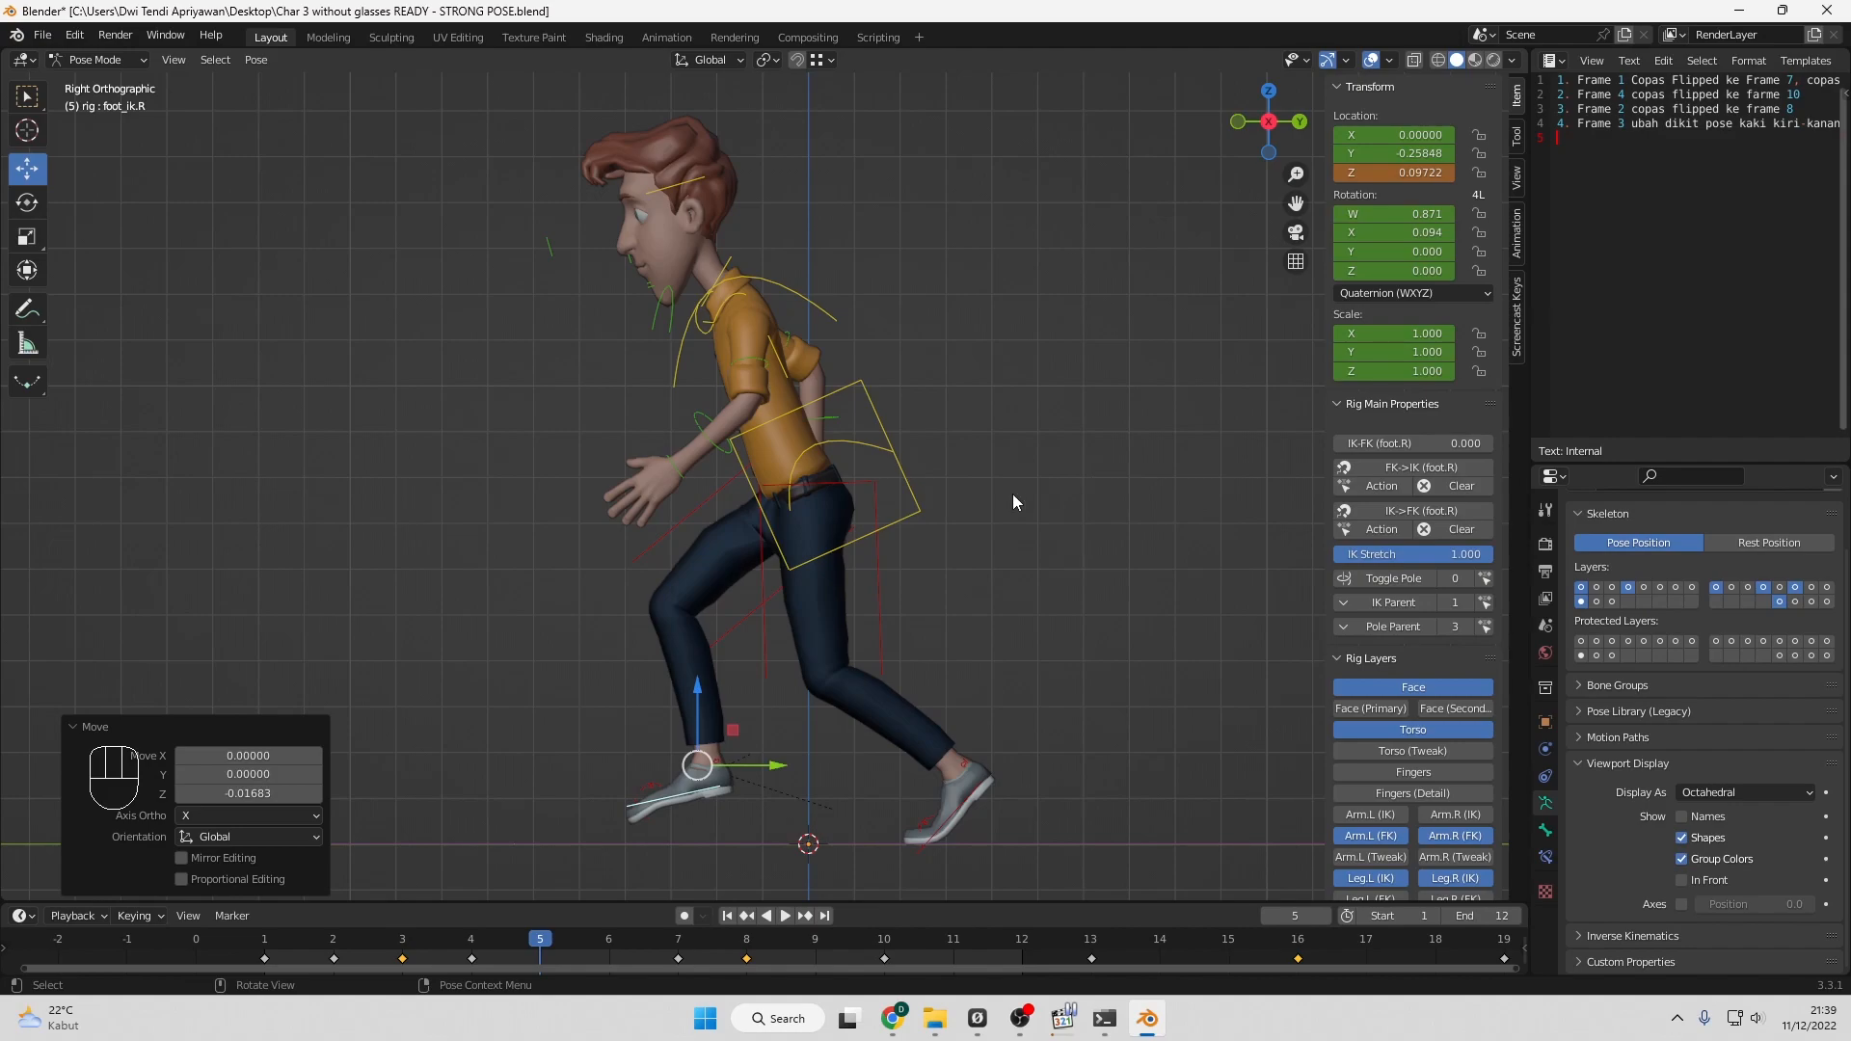
# Select all rig controls and insert a Location, Rotation & Scale keyframe at frame 5.
pyautogui.press('a')
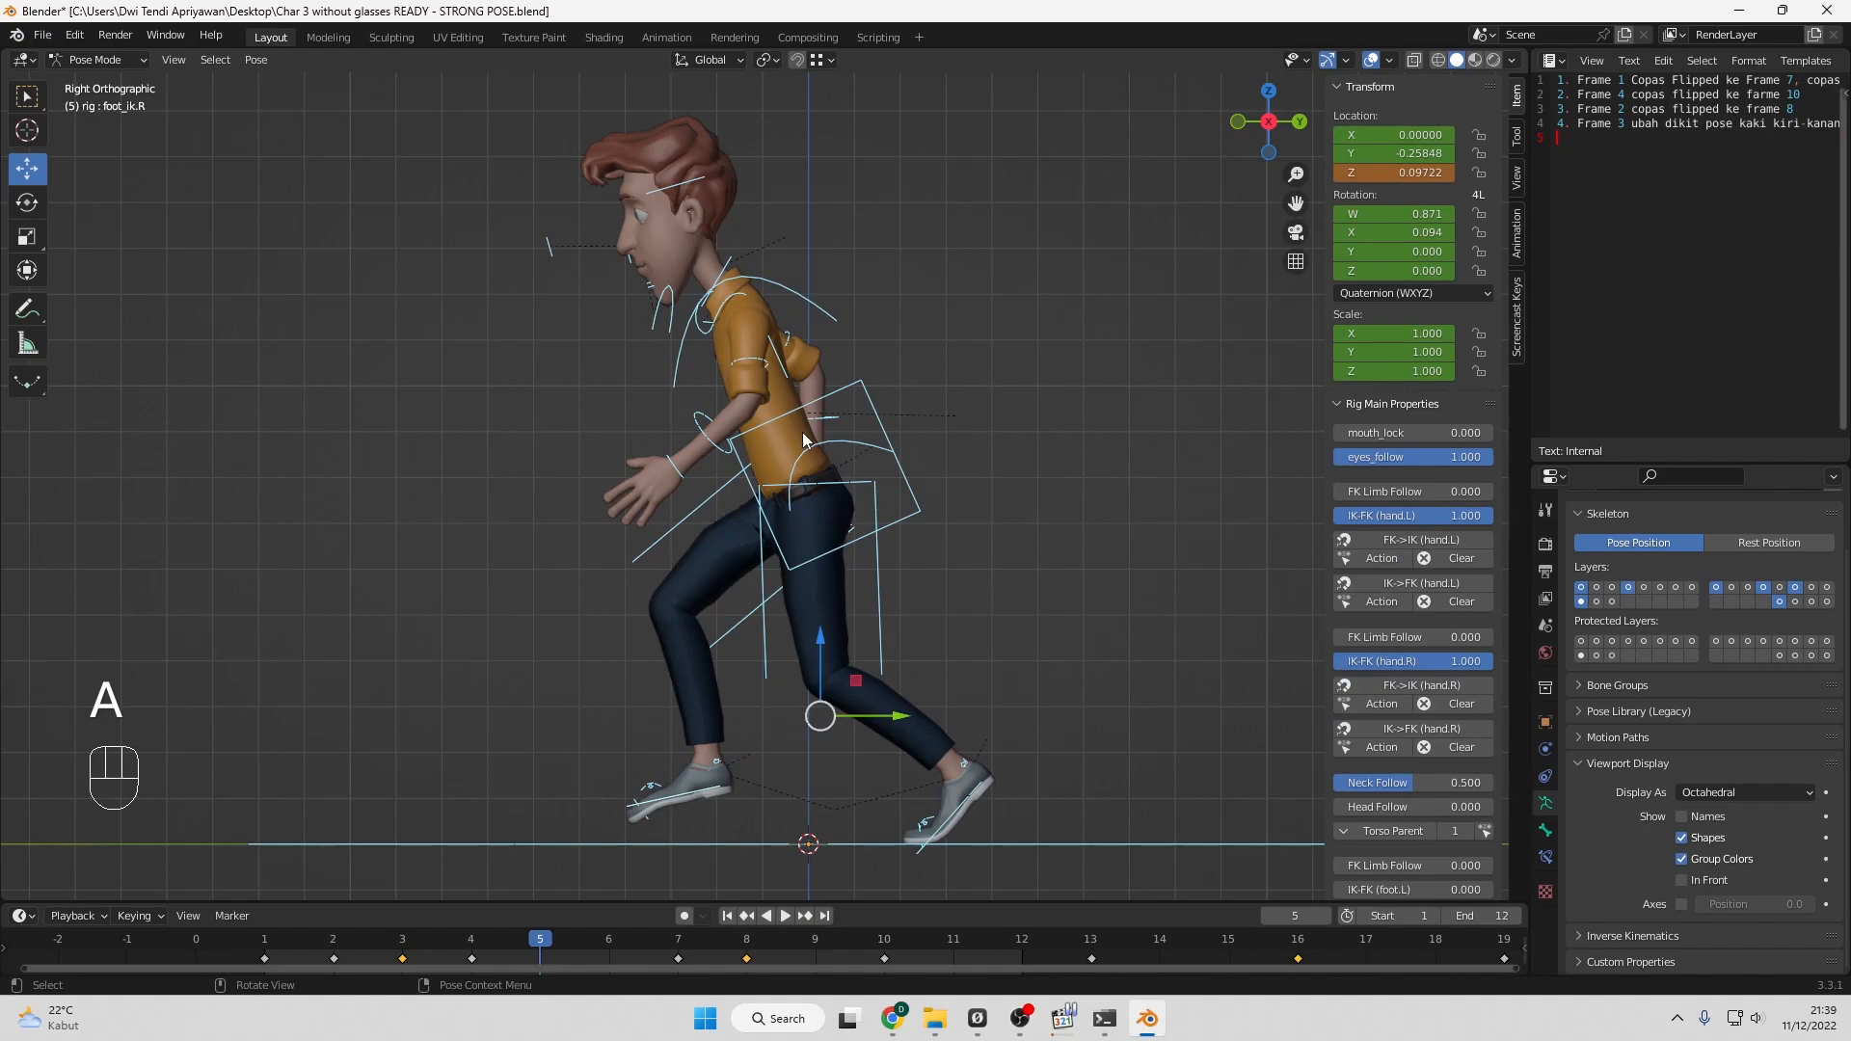
pyautogui.press('i')
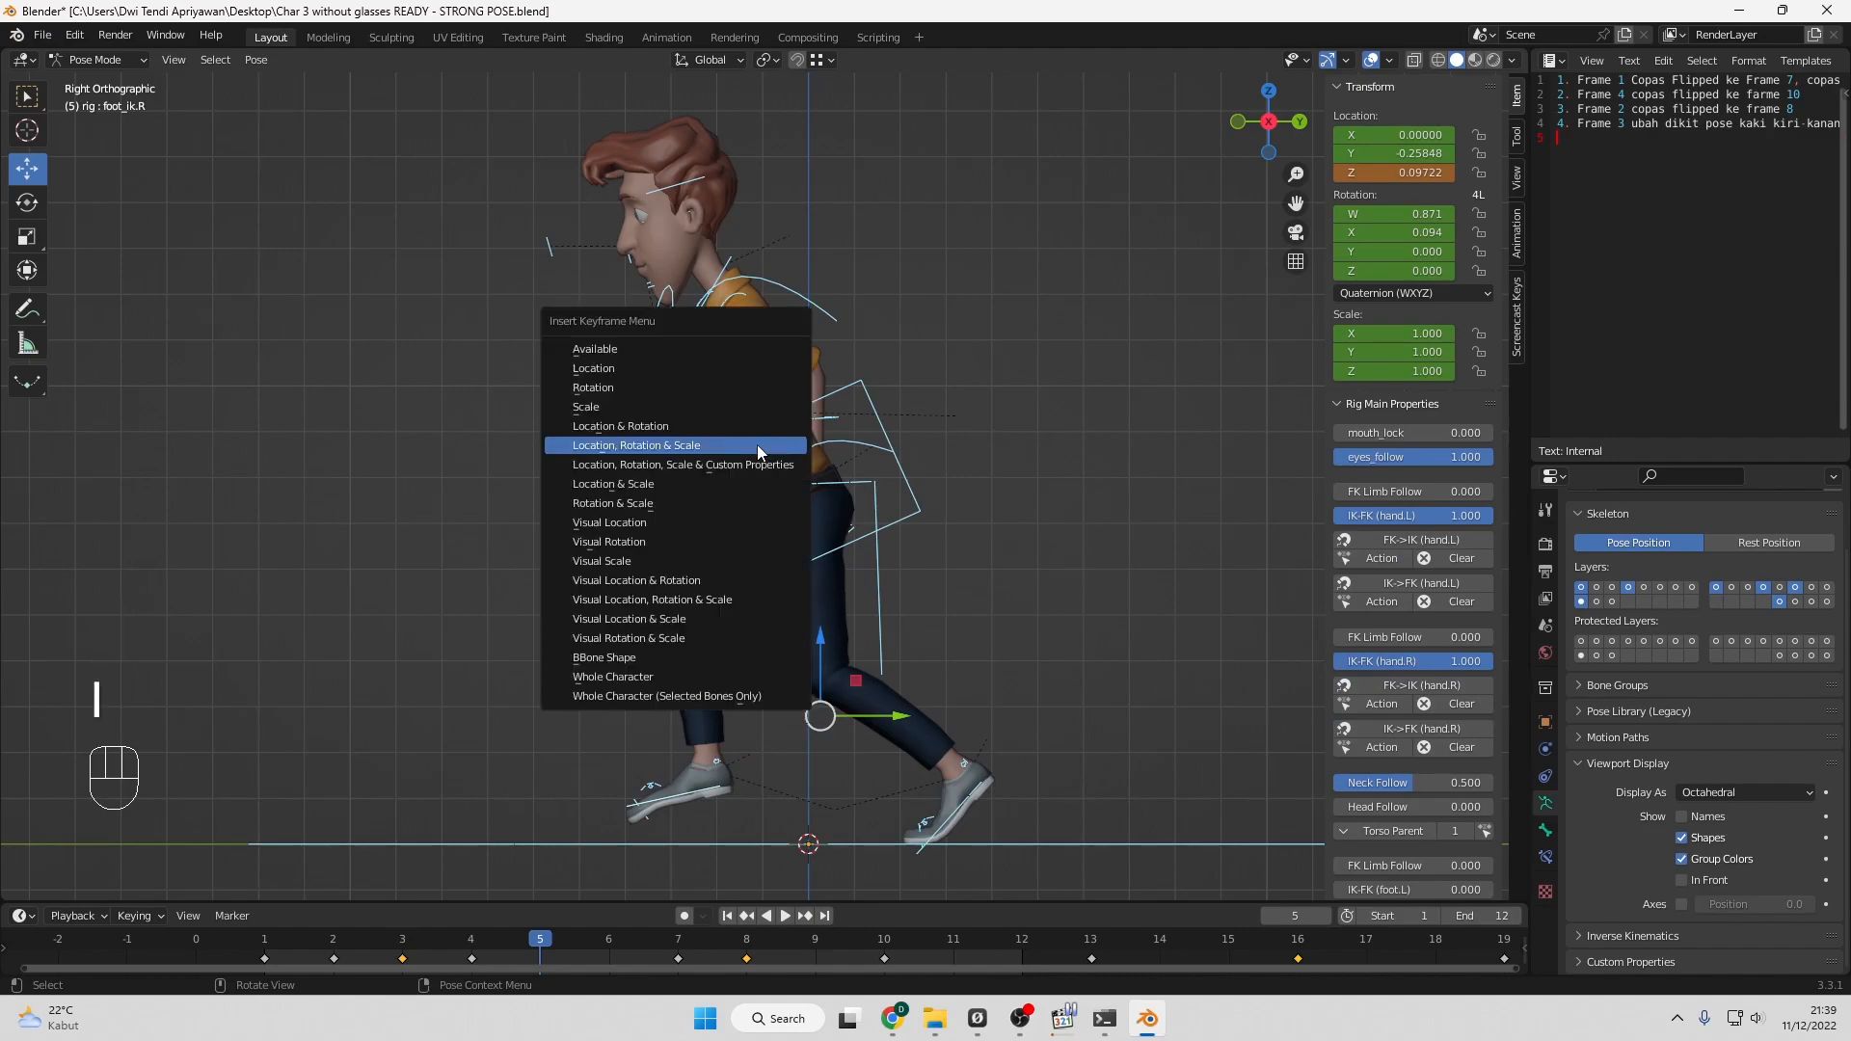
pyautogui.click(756, 444)
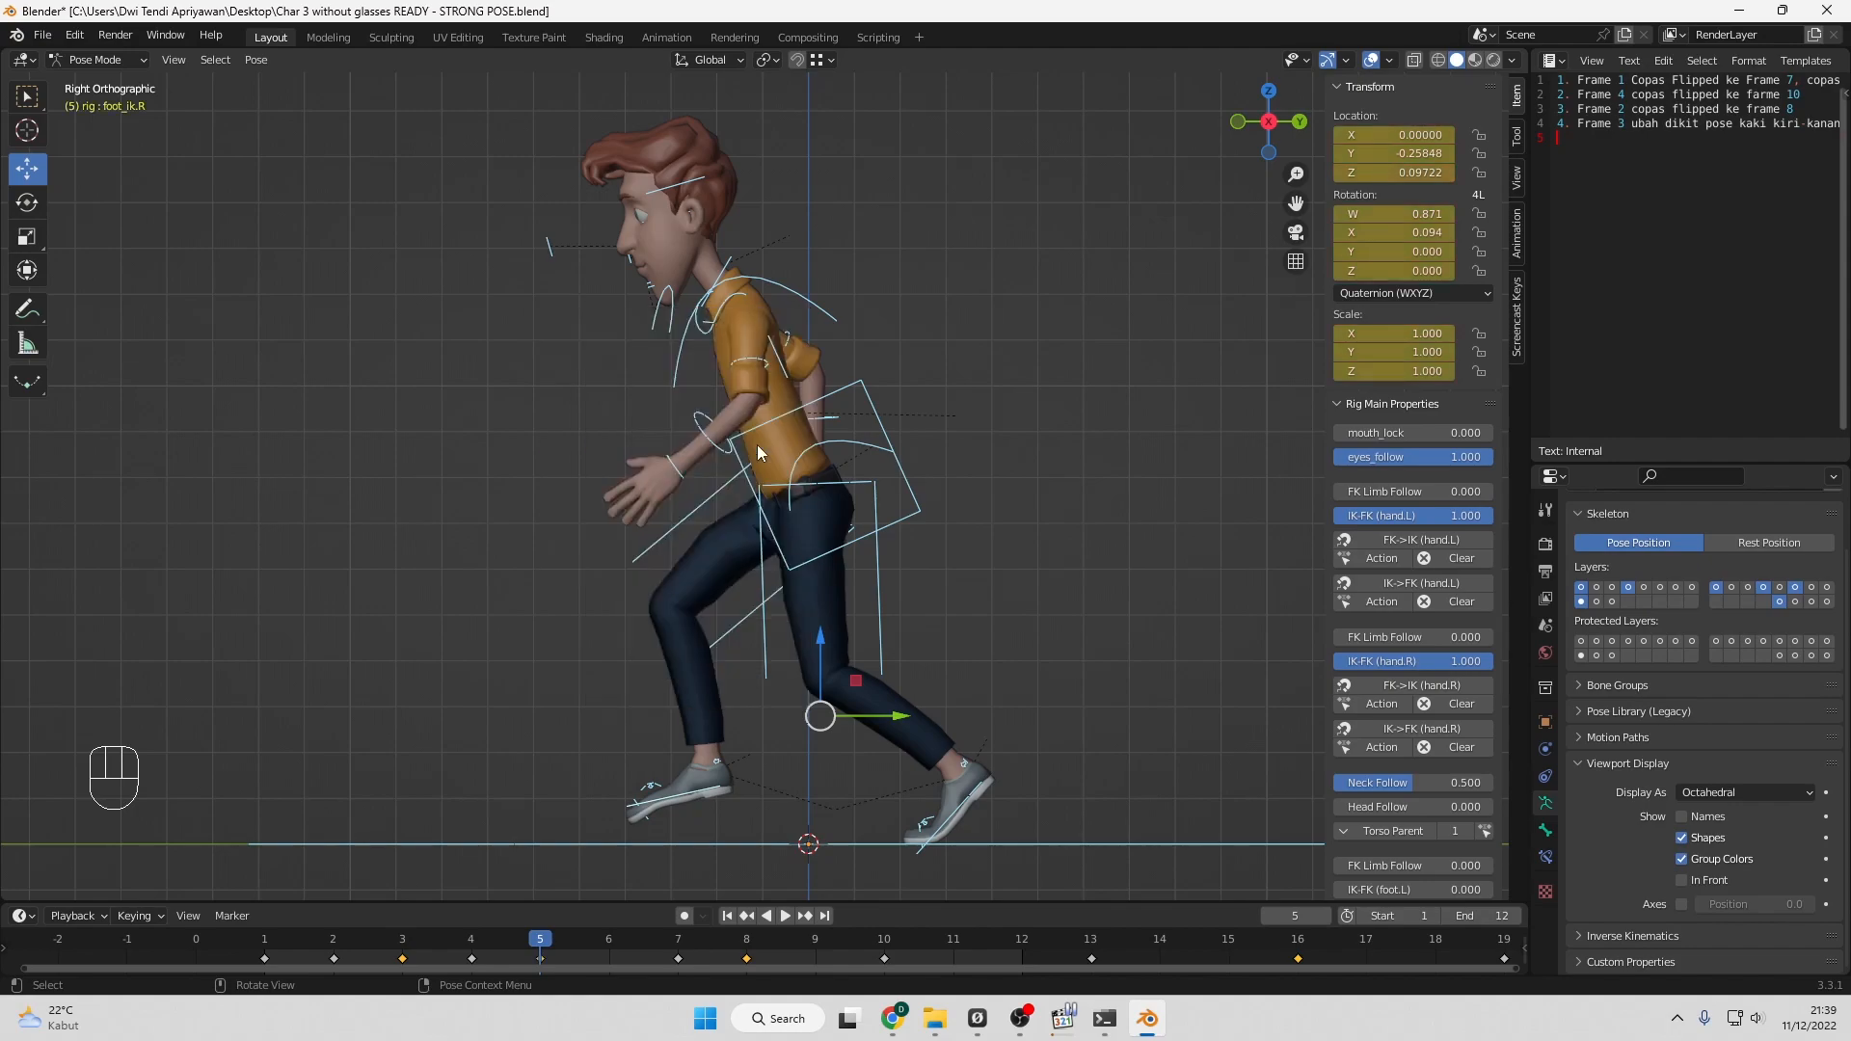
# Copy the frame 5 keyframes and paste them flipped at frame 11.
pyautogui.rightClick(536, 958)
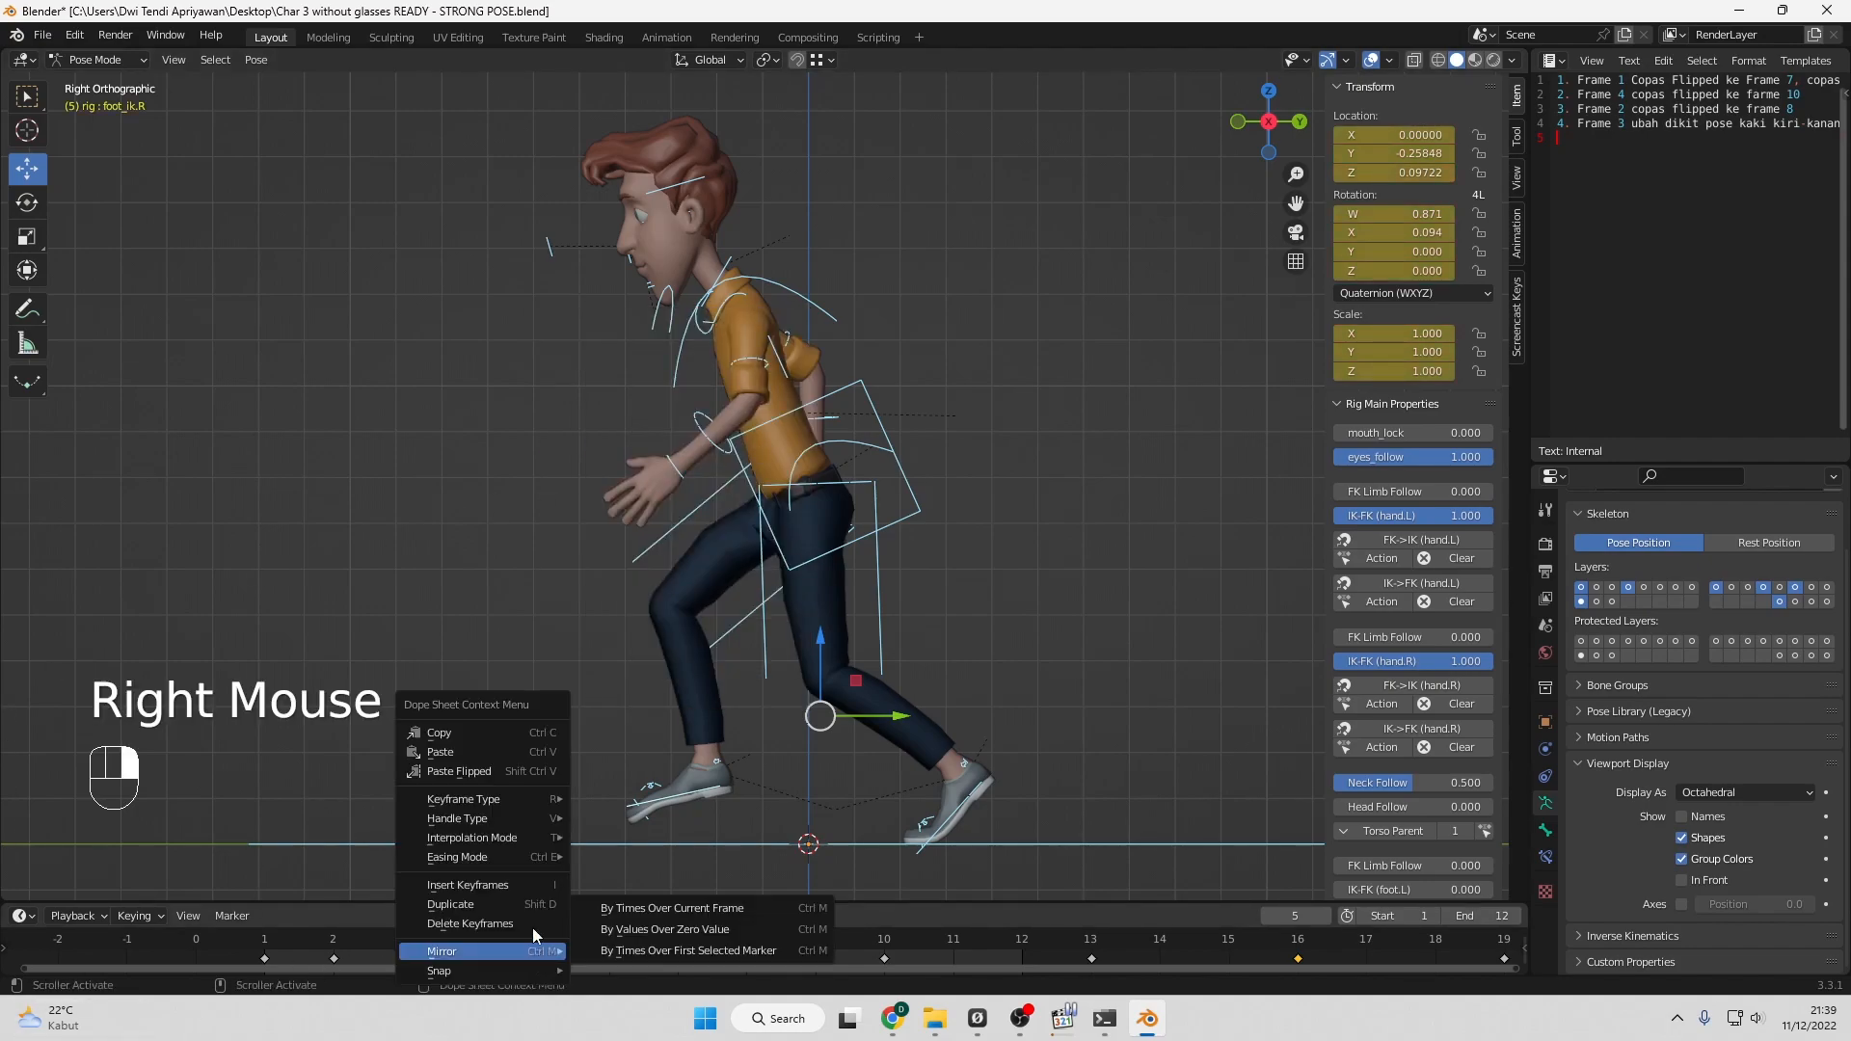
pyautogui.click(517, 737)
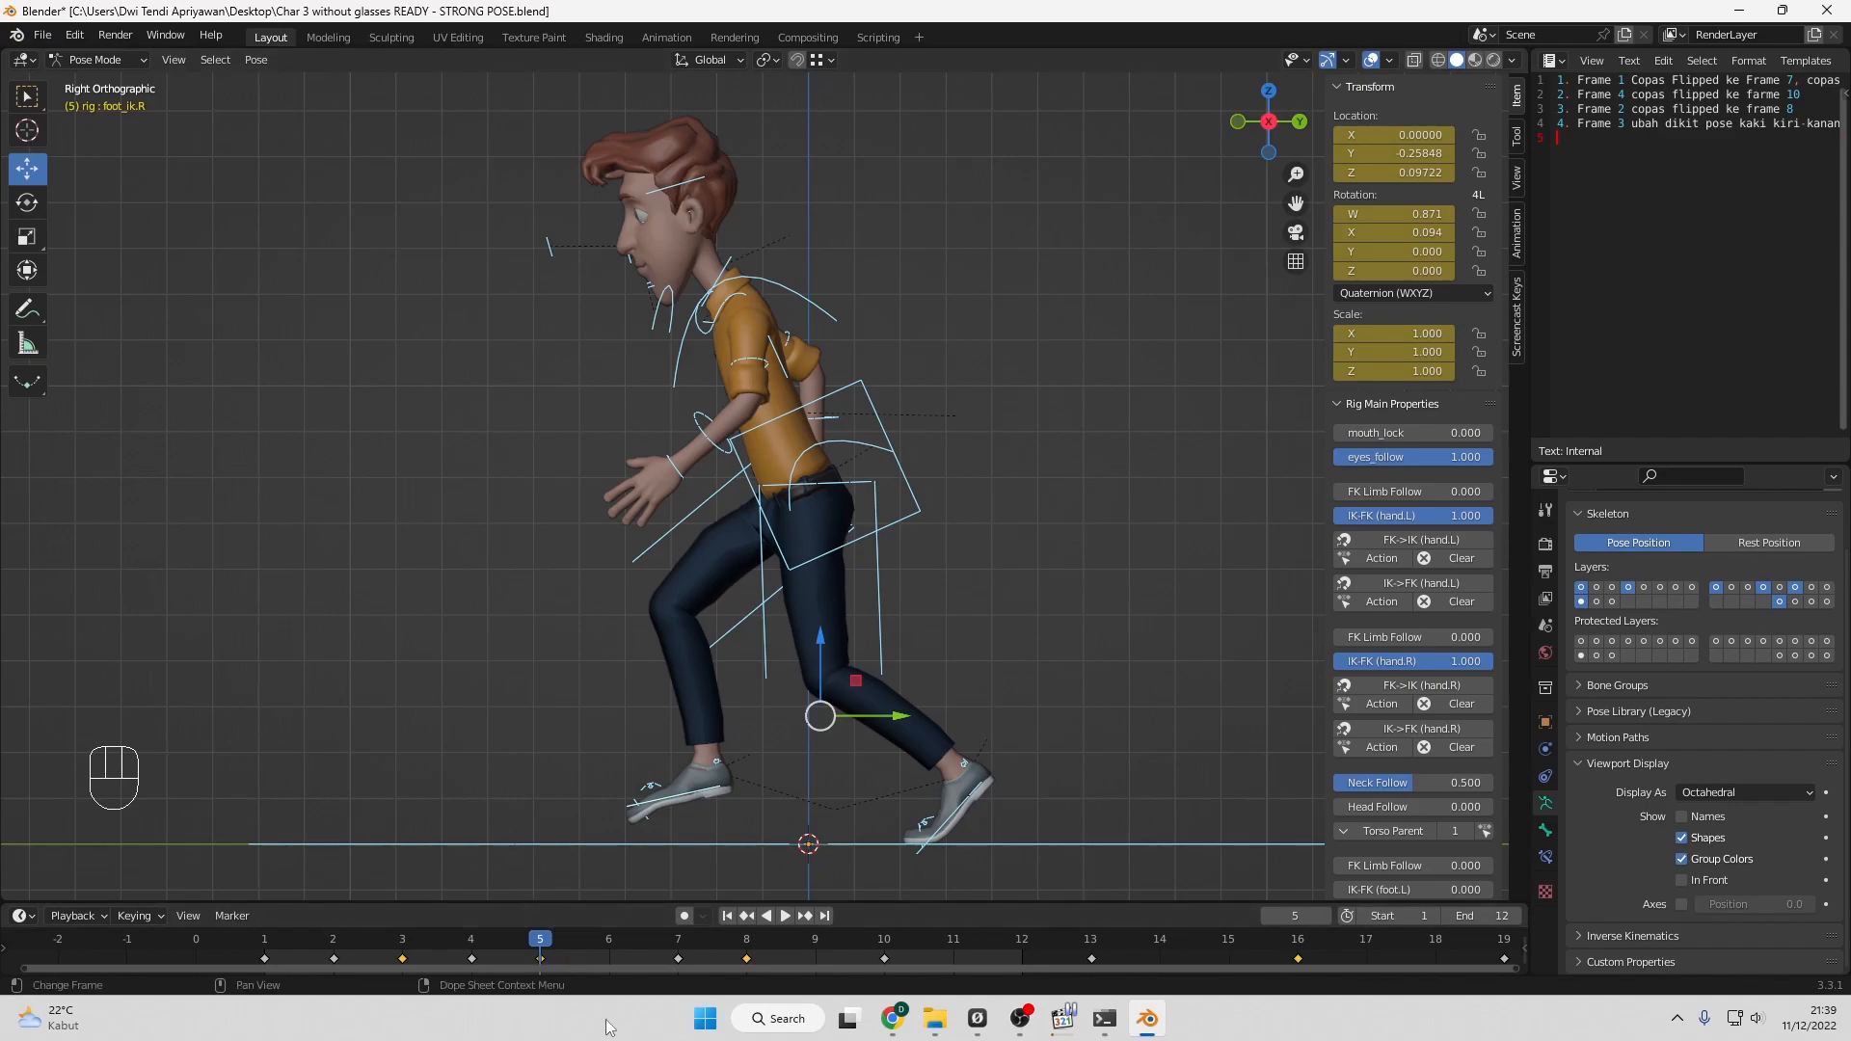
pyautogui.moveTo(543, 948); pyautogui.dragTo(937, 953)
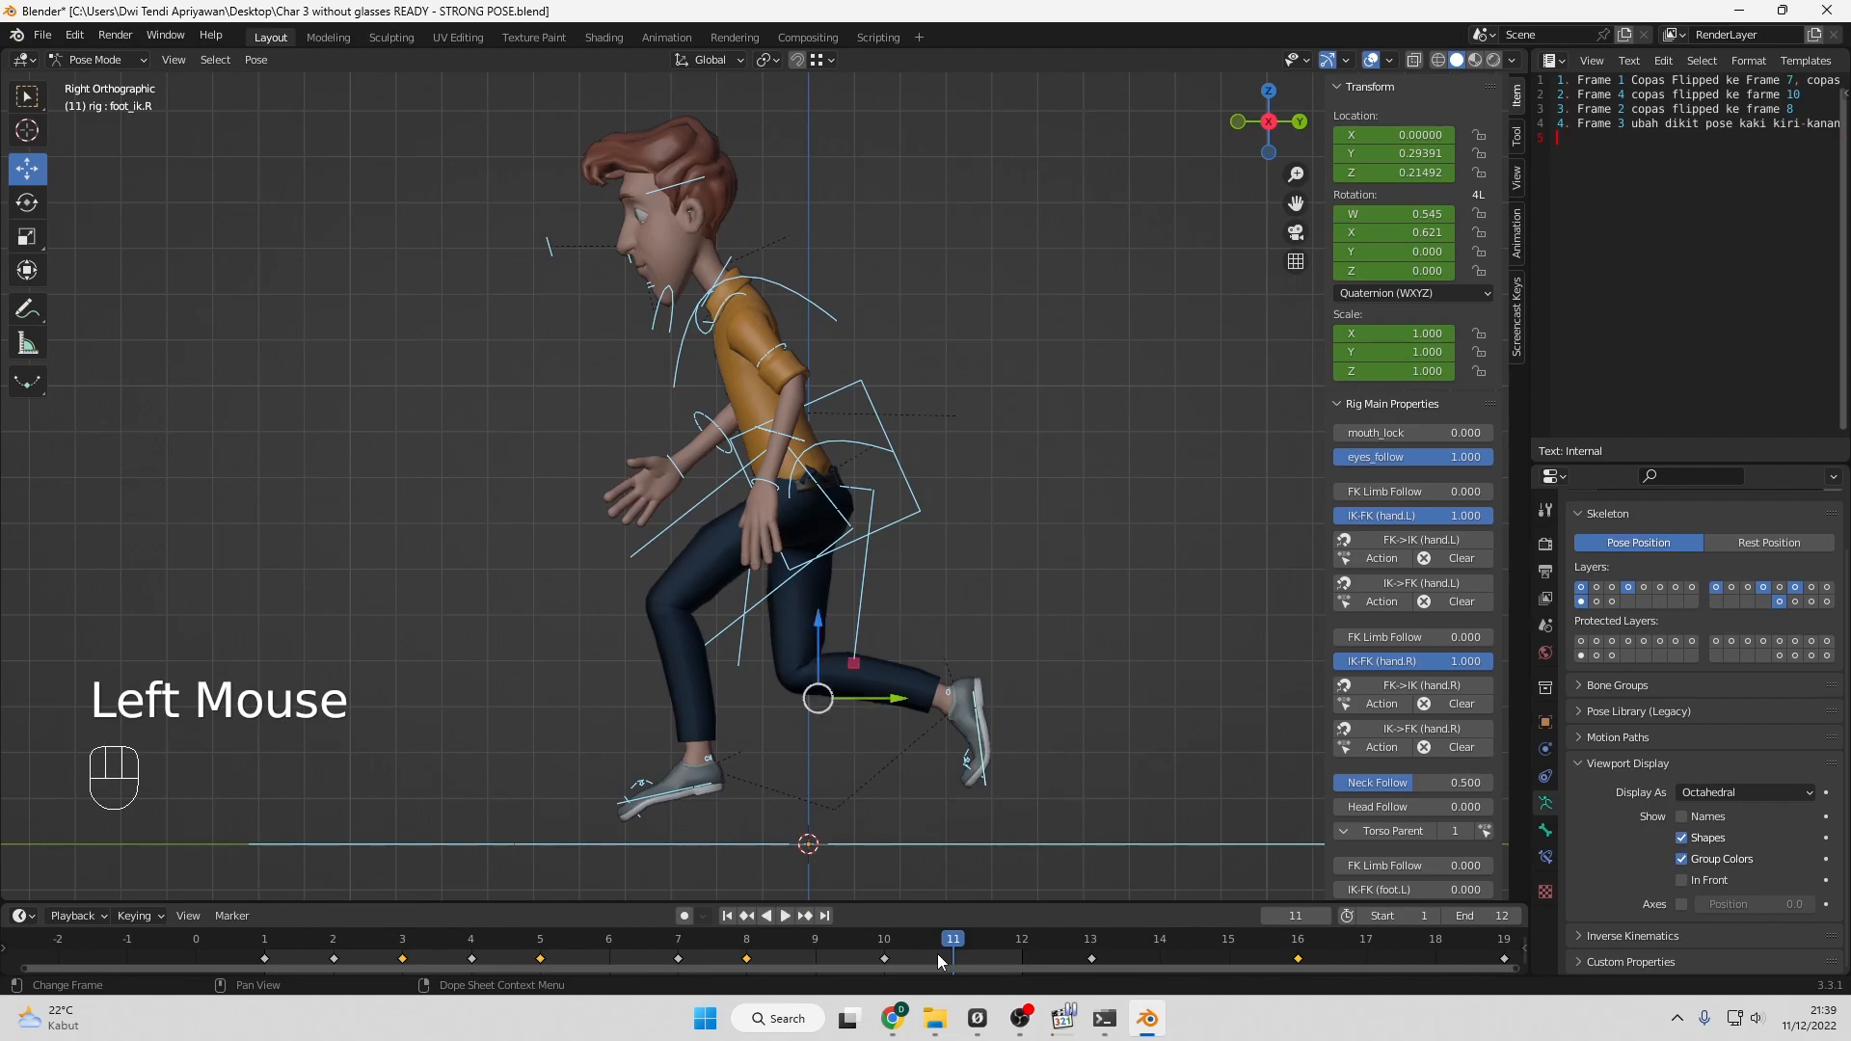
pyautogui.hotkey('ctrl', 'shift', 'v')
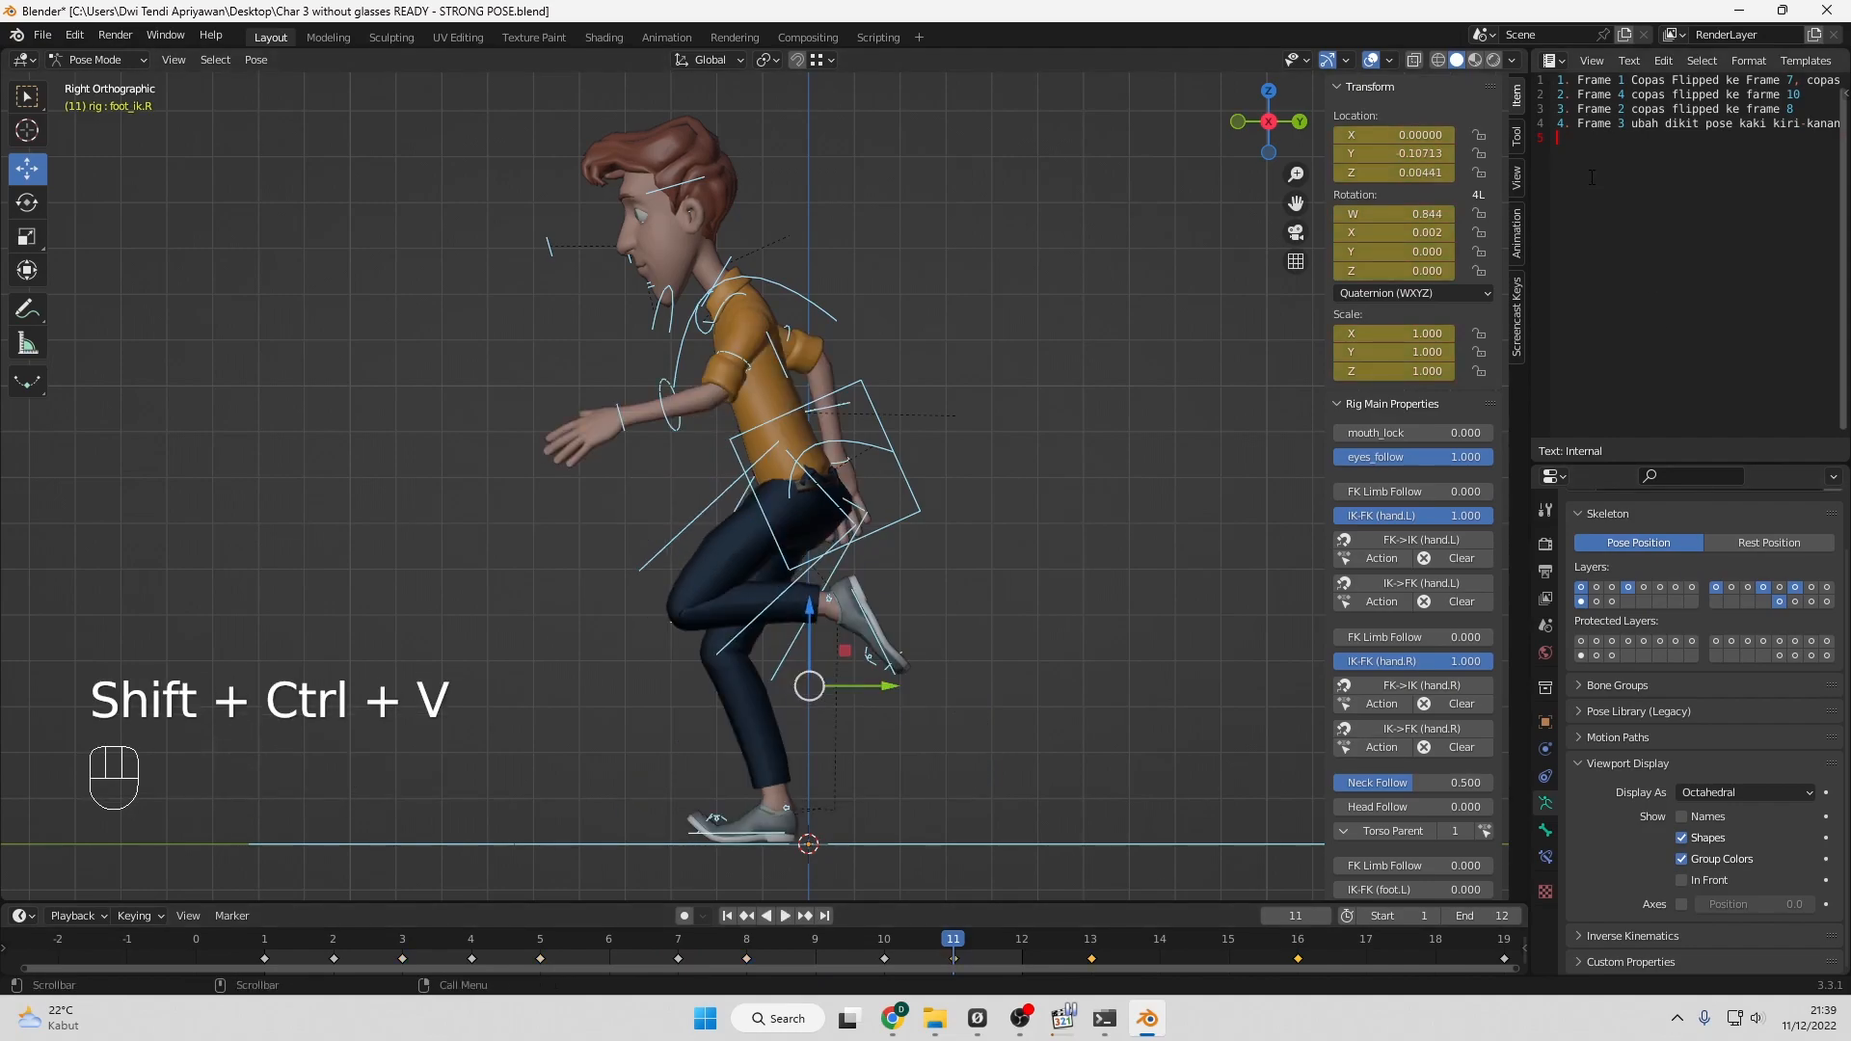
# Add the line "5. Frame 5 copas flipped ke farme 11" to the text notes.
pyautogui.write('5. ')
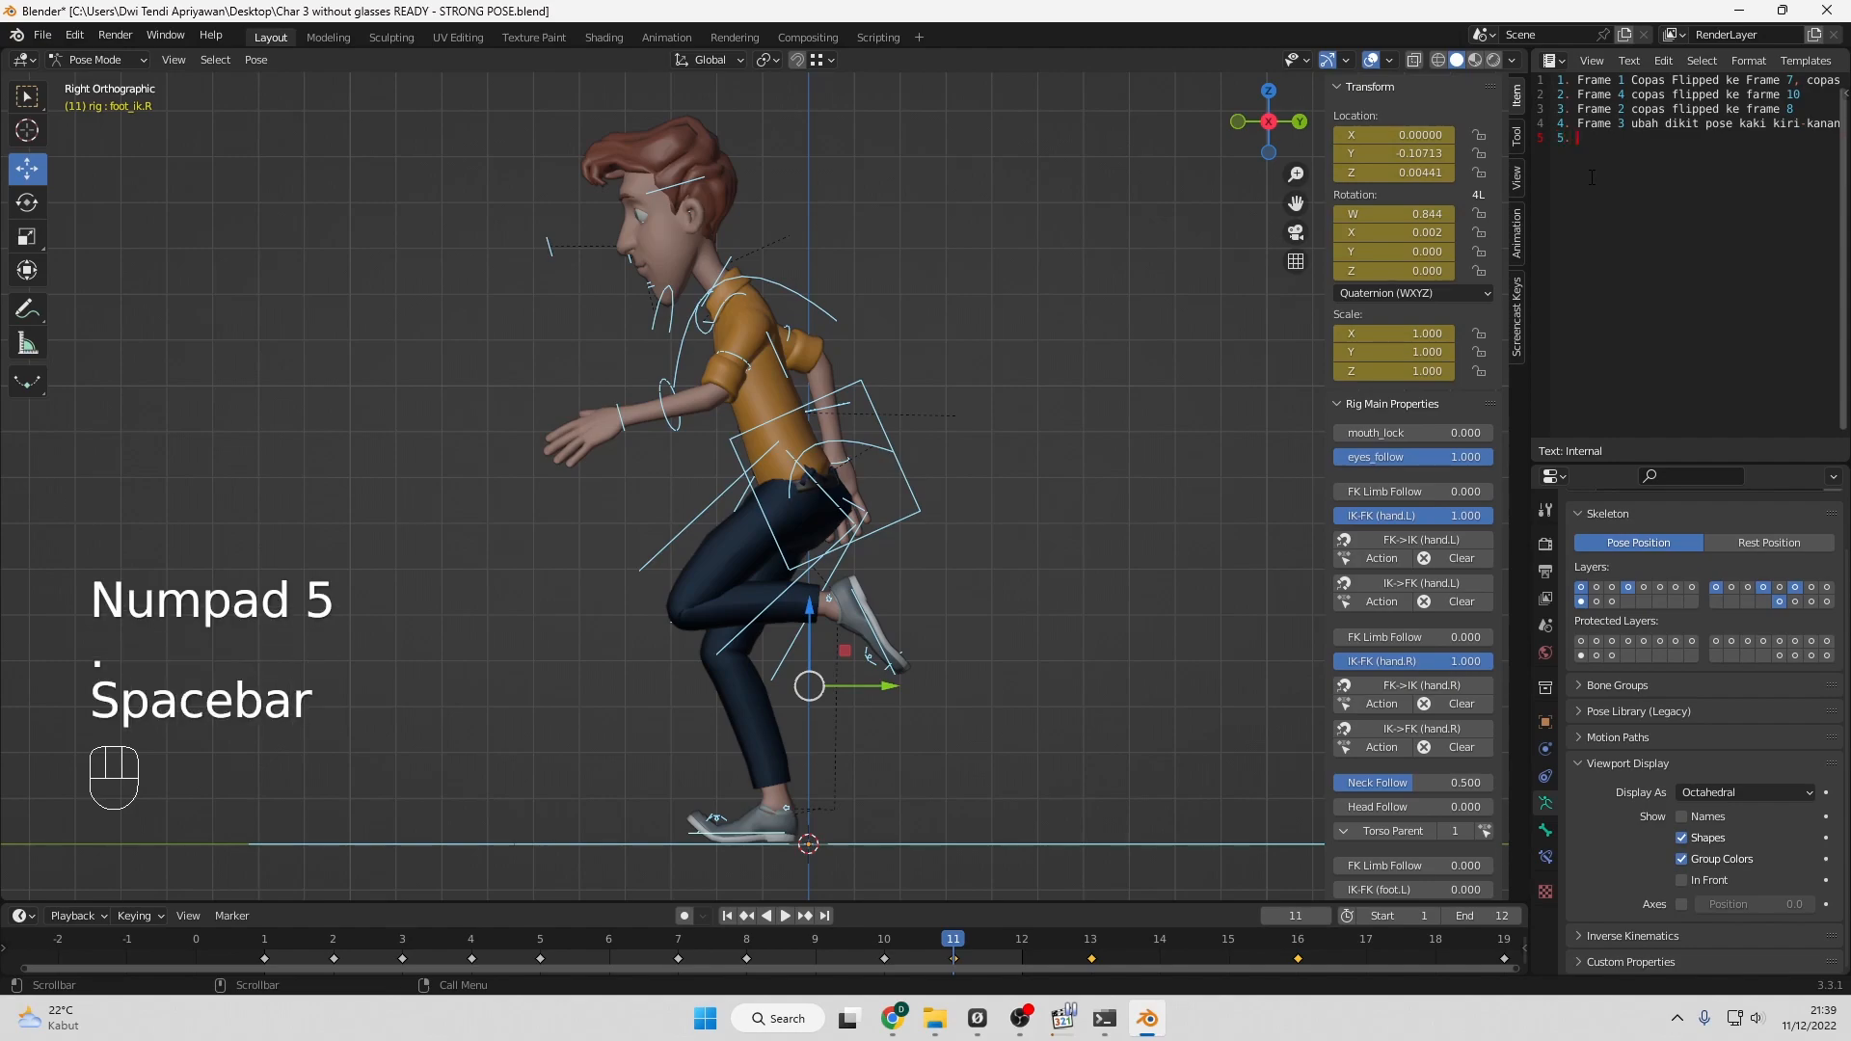
pyautogui.write('Frame 5 ')
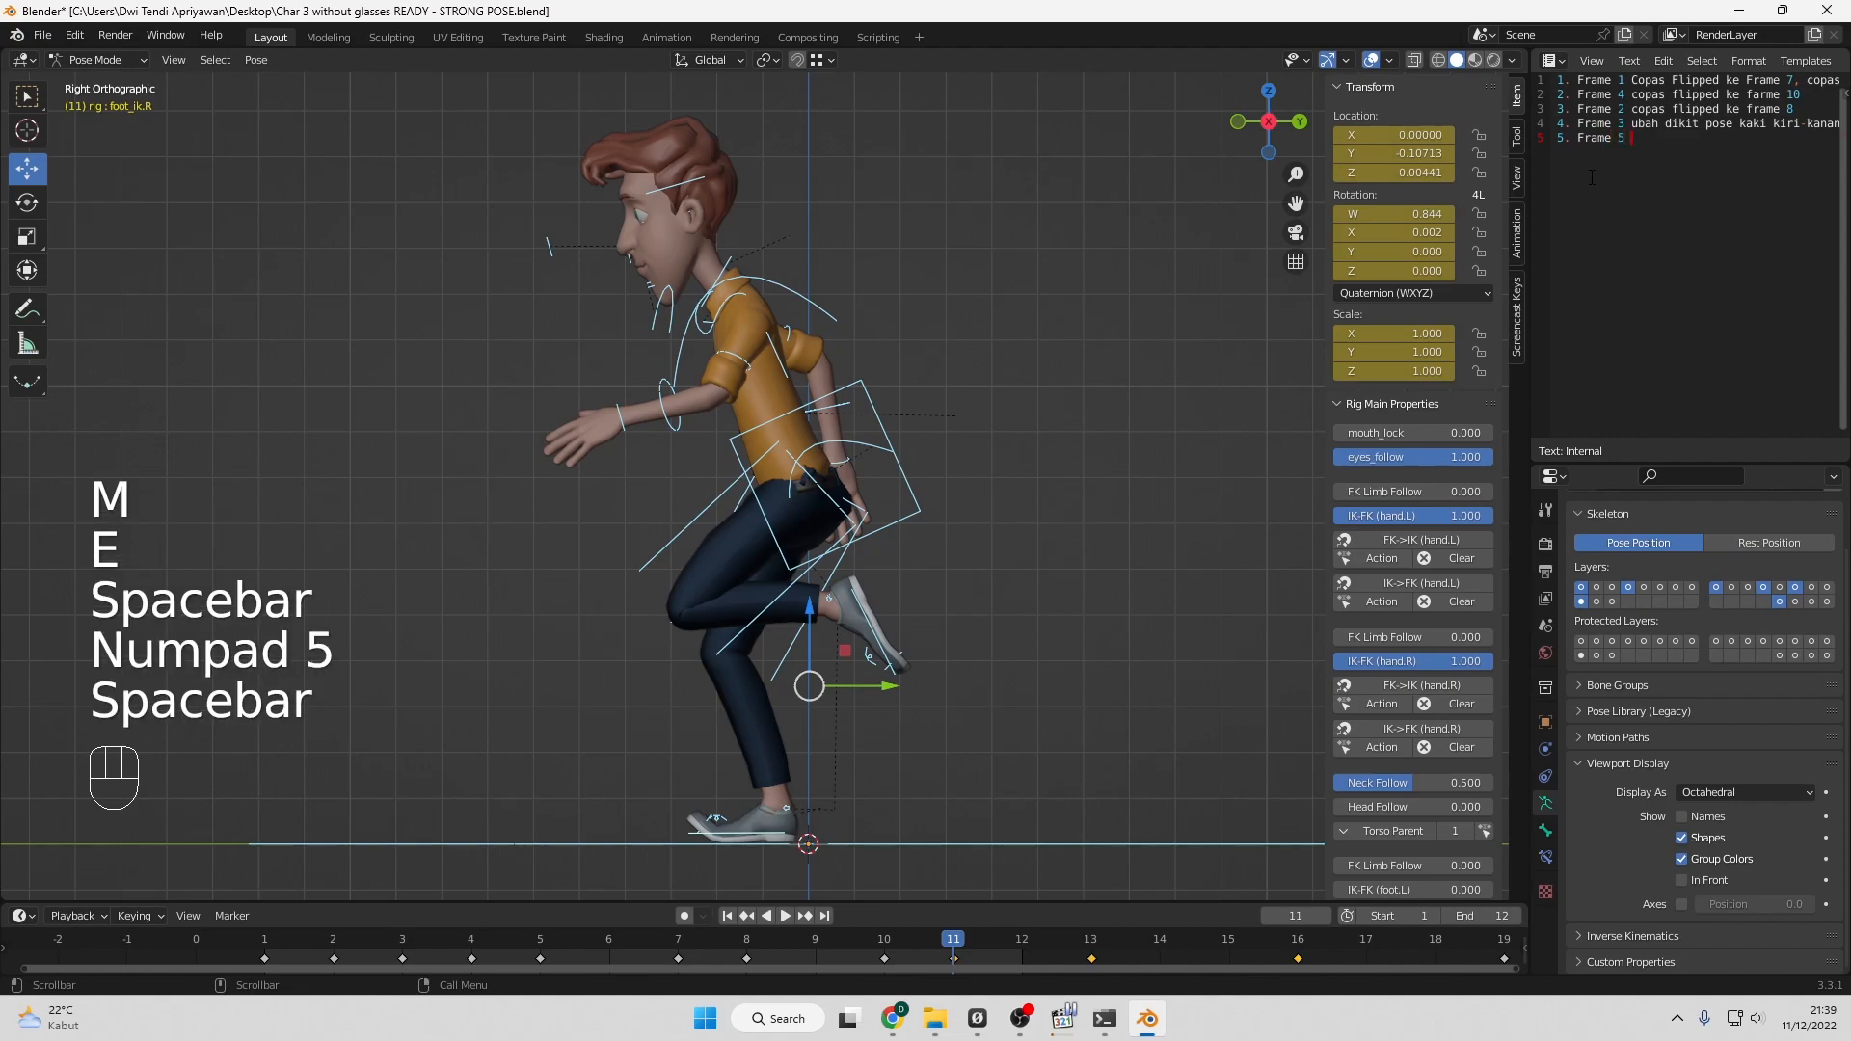
pyautogui.write('copas ')
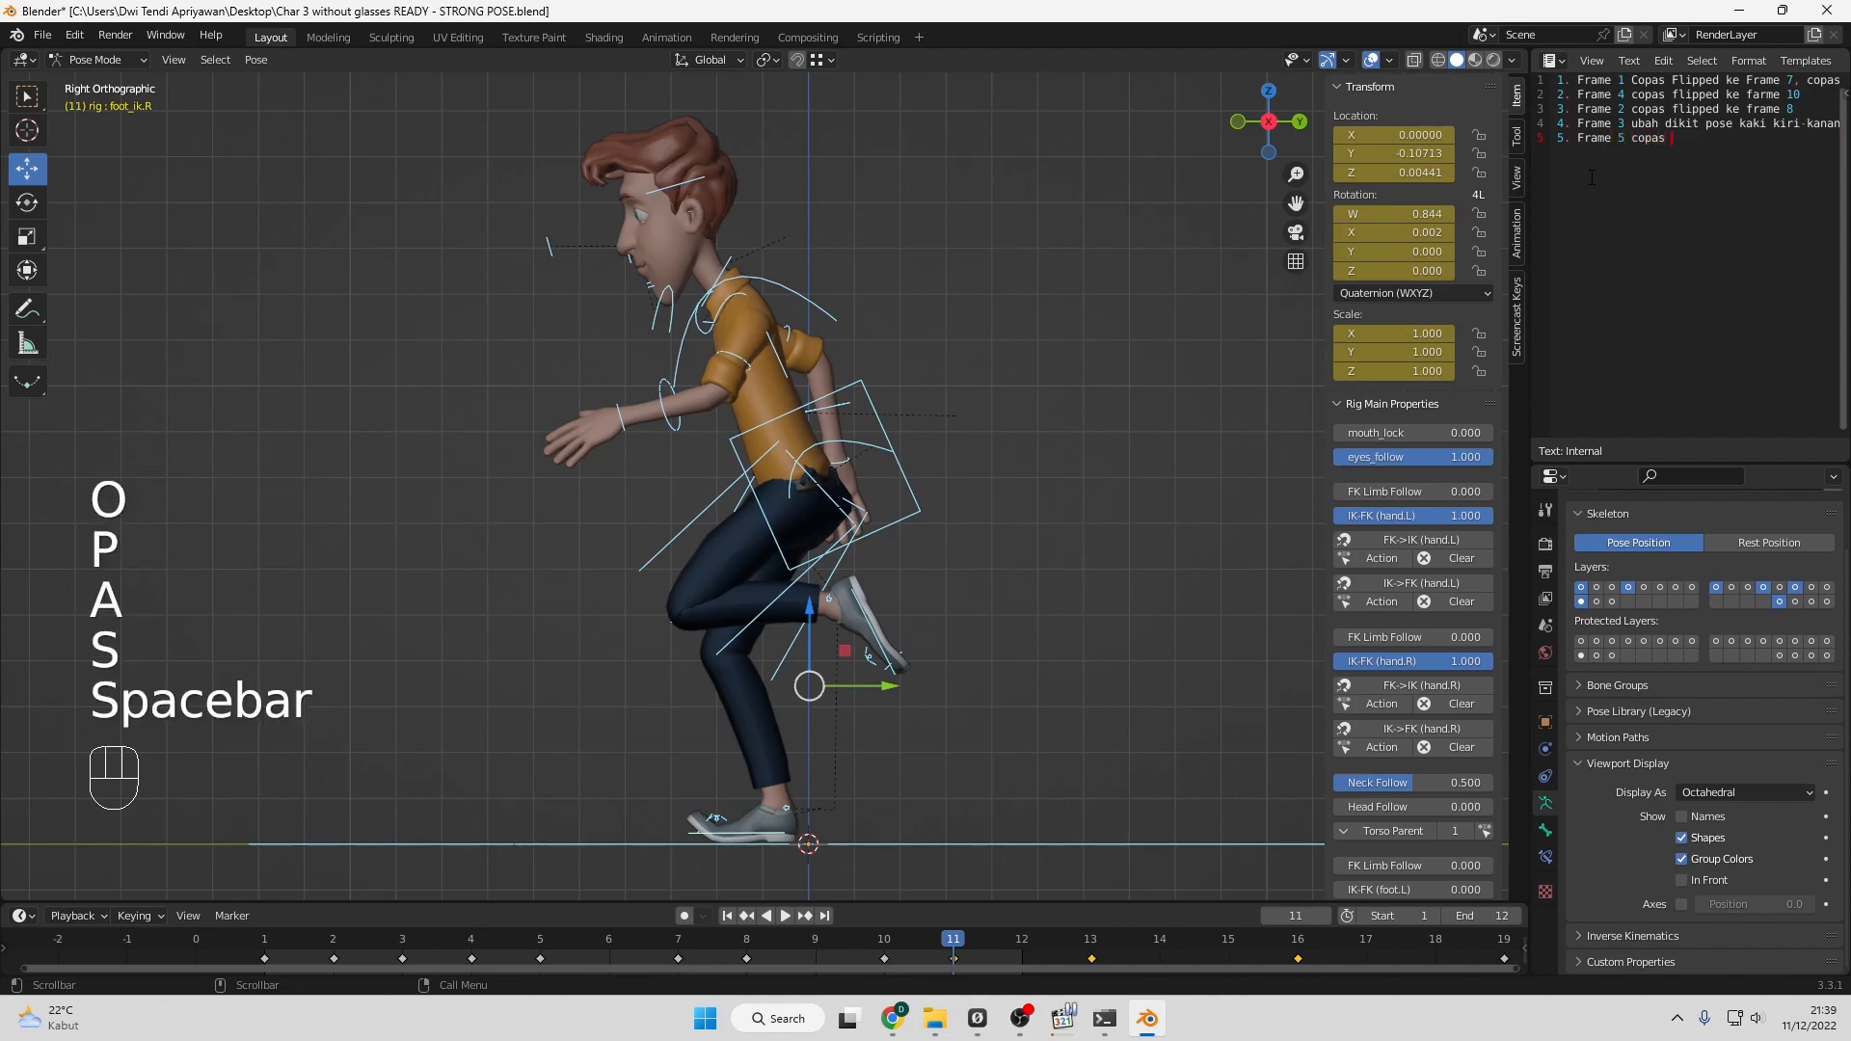
pyautogui.write('flipped ke farme ')
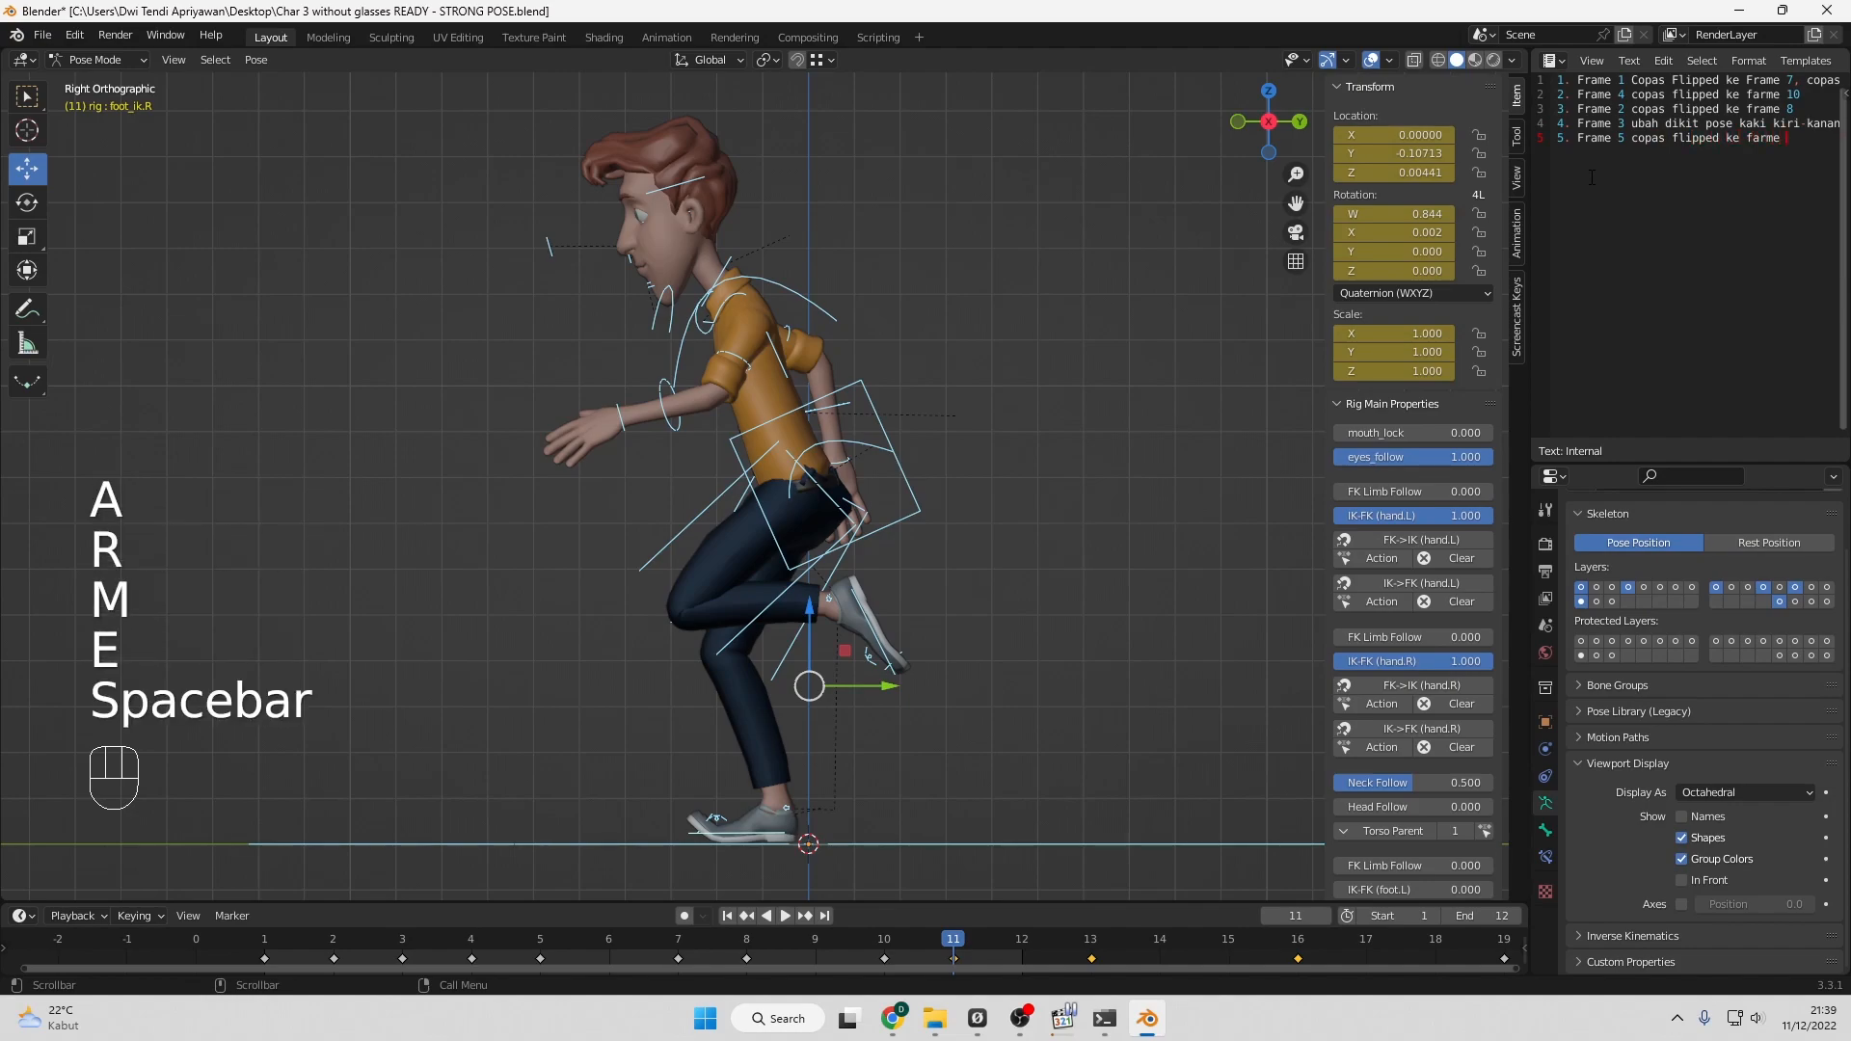
pyautogui.write('11')
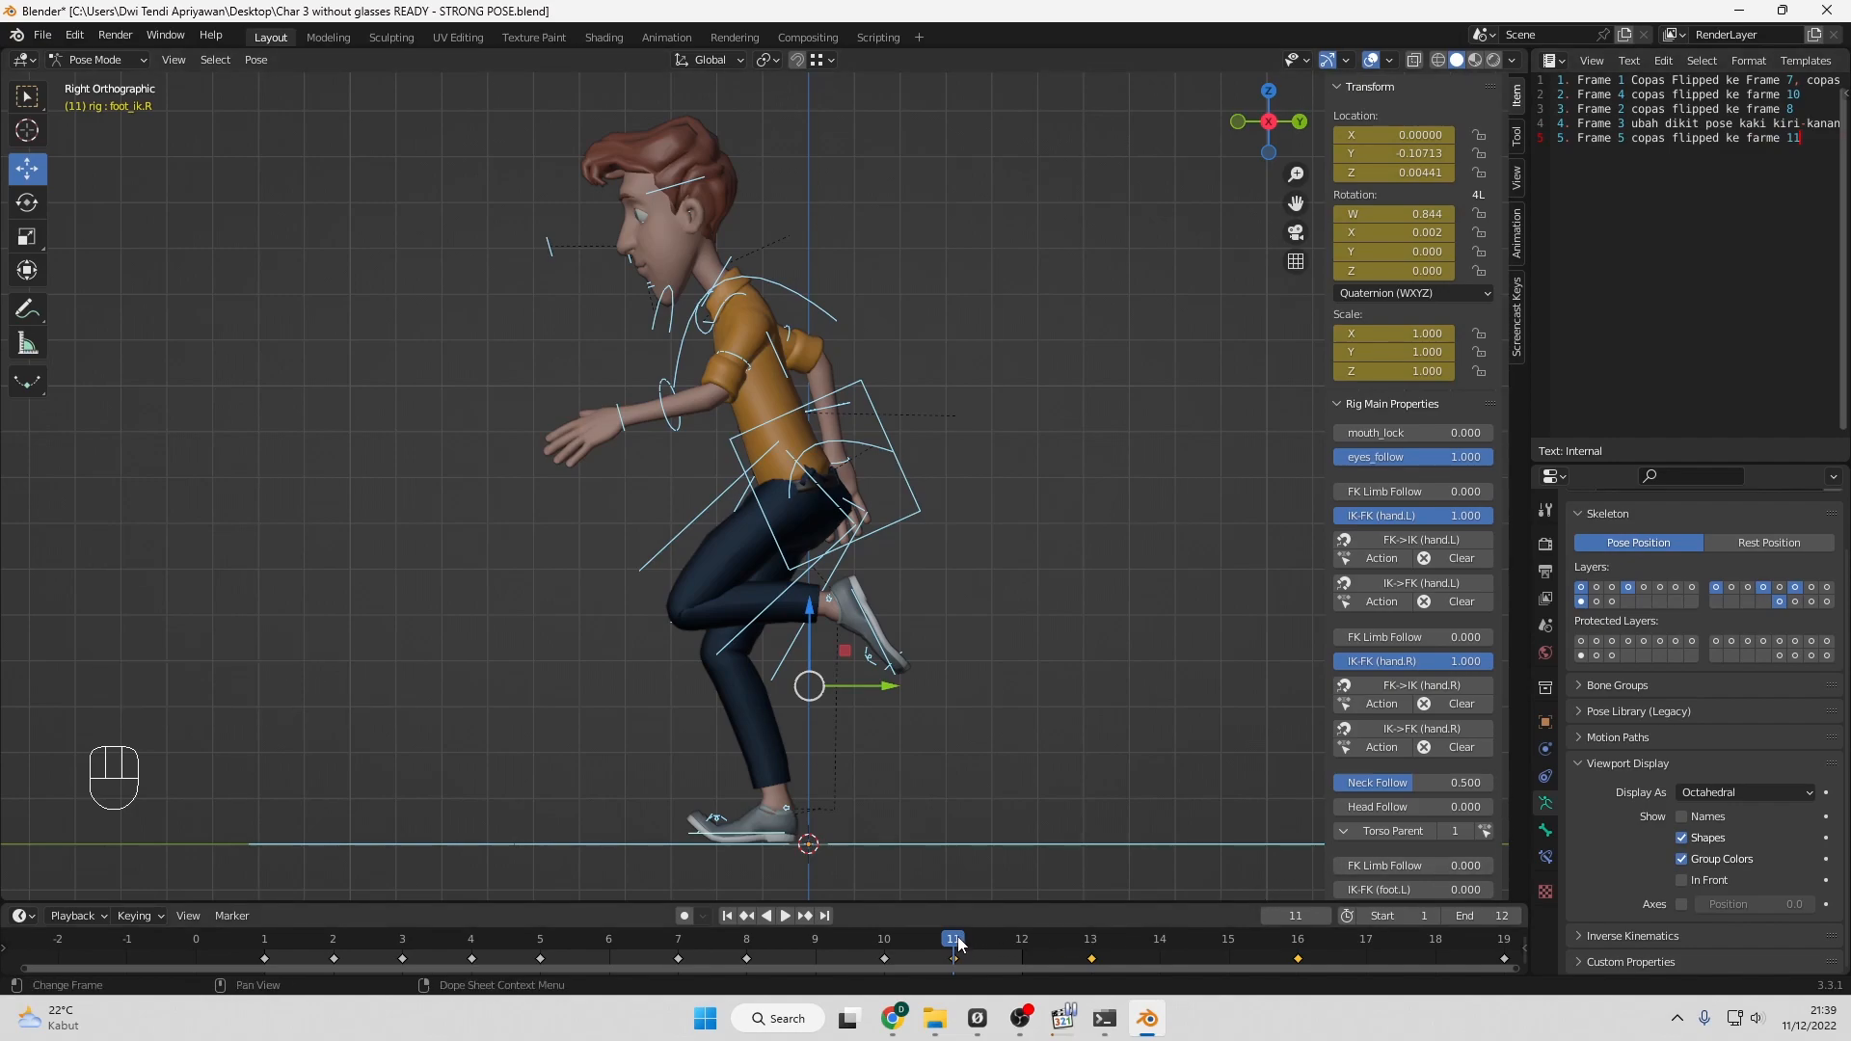
# At frame 6, move the right foot IK control about -0.086 along Y and 0.059 along Z, and rotate it about -16.8° around global X.
pyautogui.moveTo(952, 944); pyautogui.dragTo(620, 952)
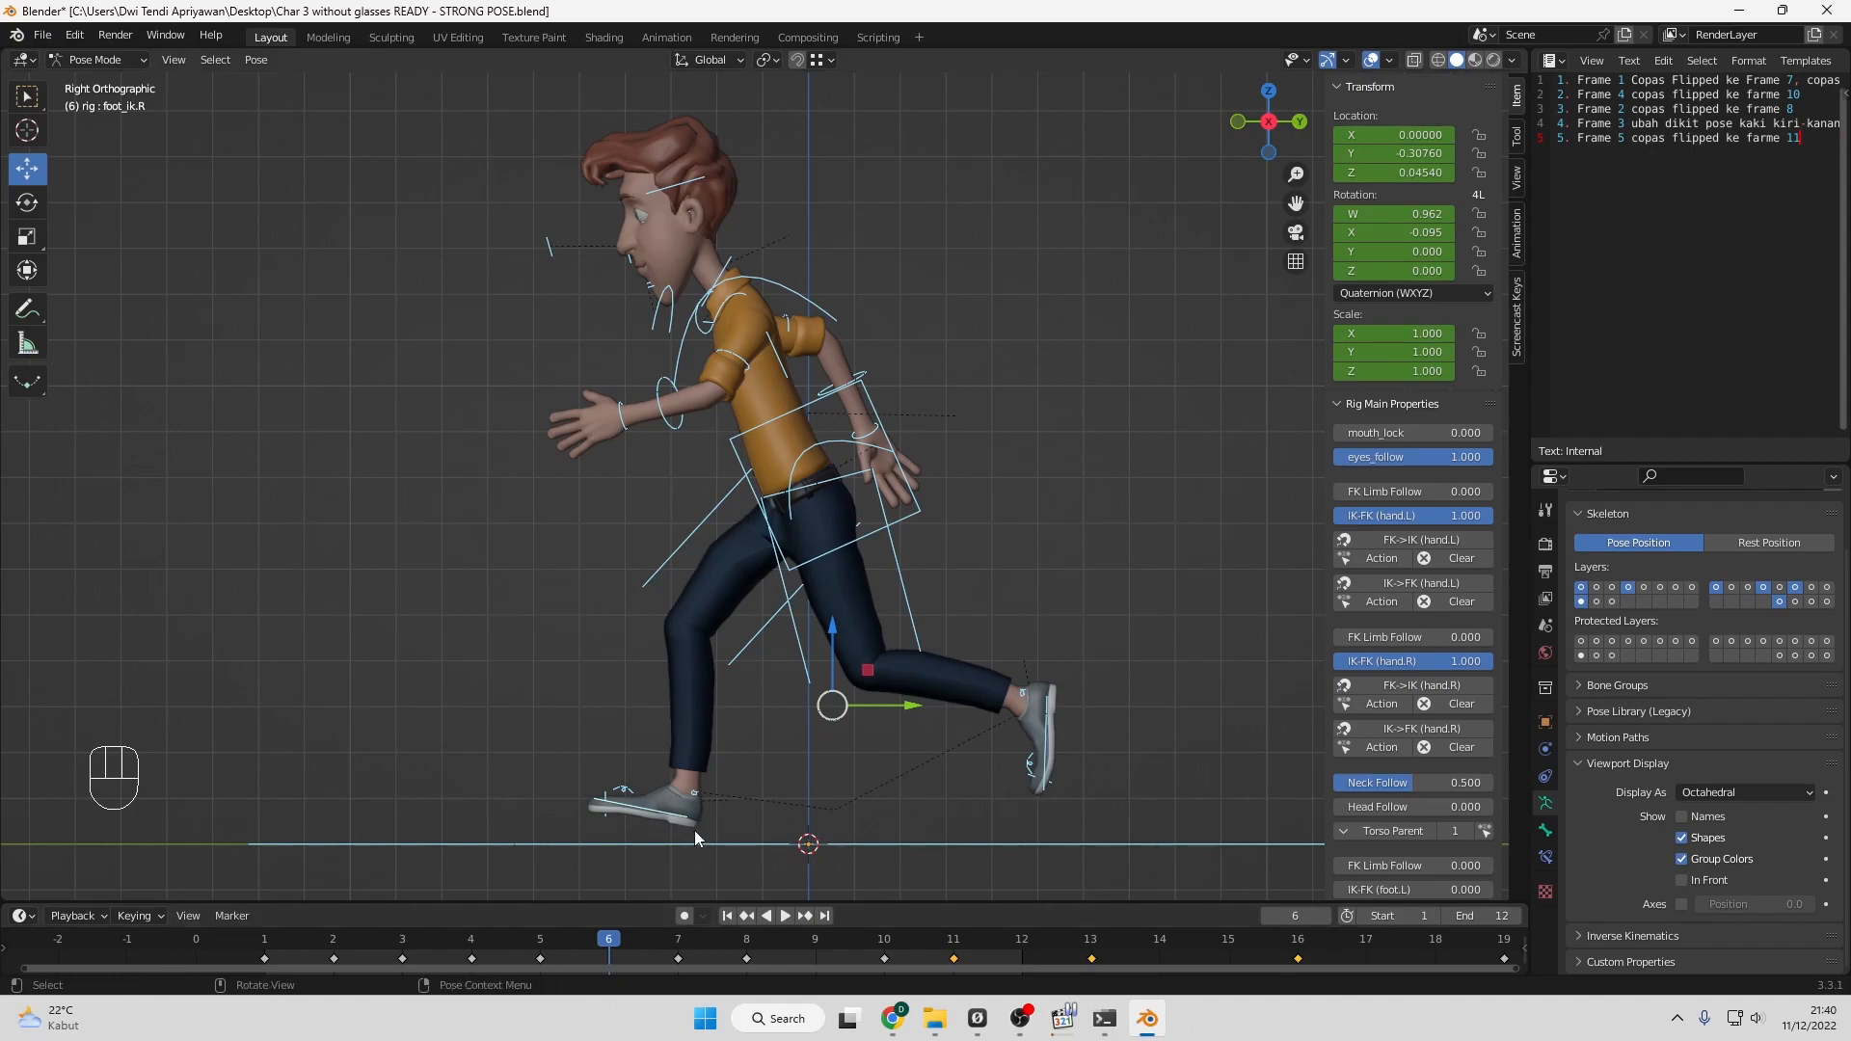
pyautogui.click(662, 817)
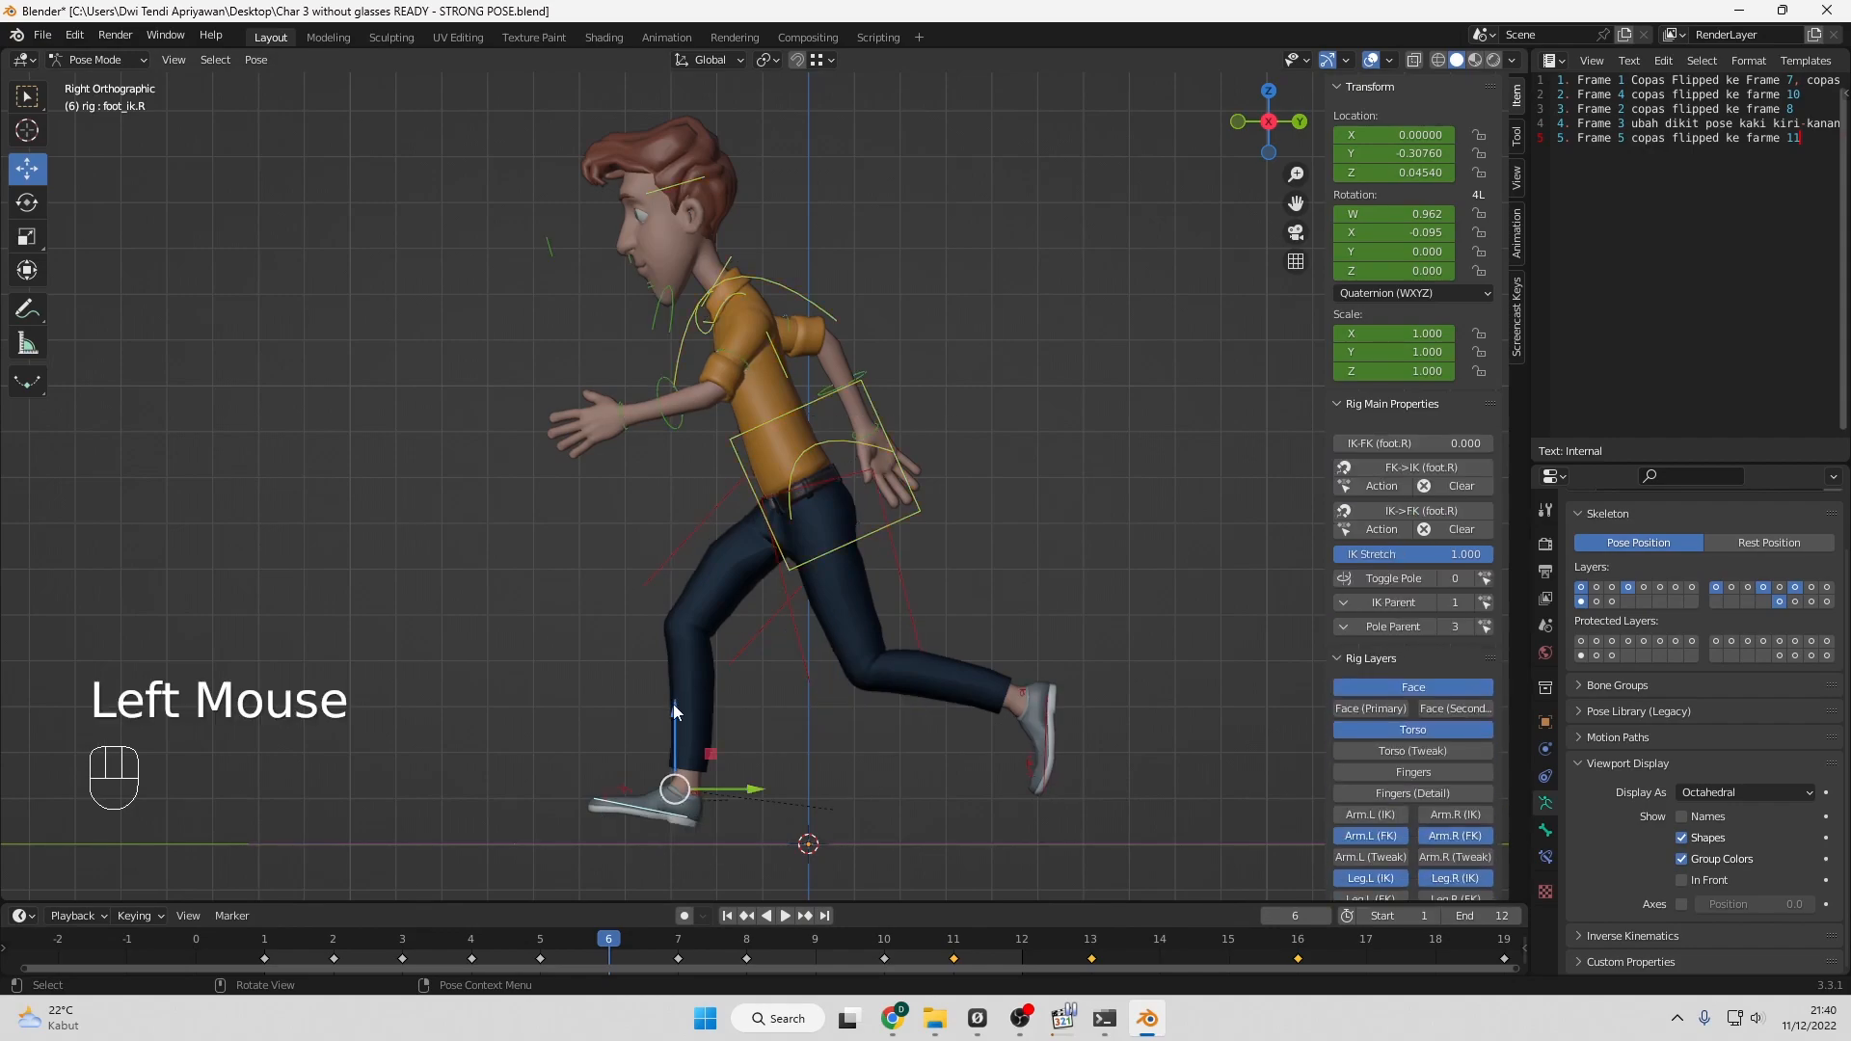
pyautogui.moveTo(673, 704); pyautogui.dragTo(675, 676)
pyautogui.moveTo(744, 762); pyautogui.dragTo(690, 727)
pyautogui.click(27, 203)
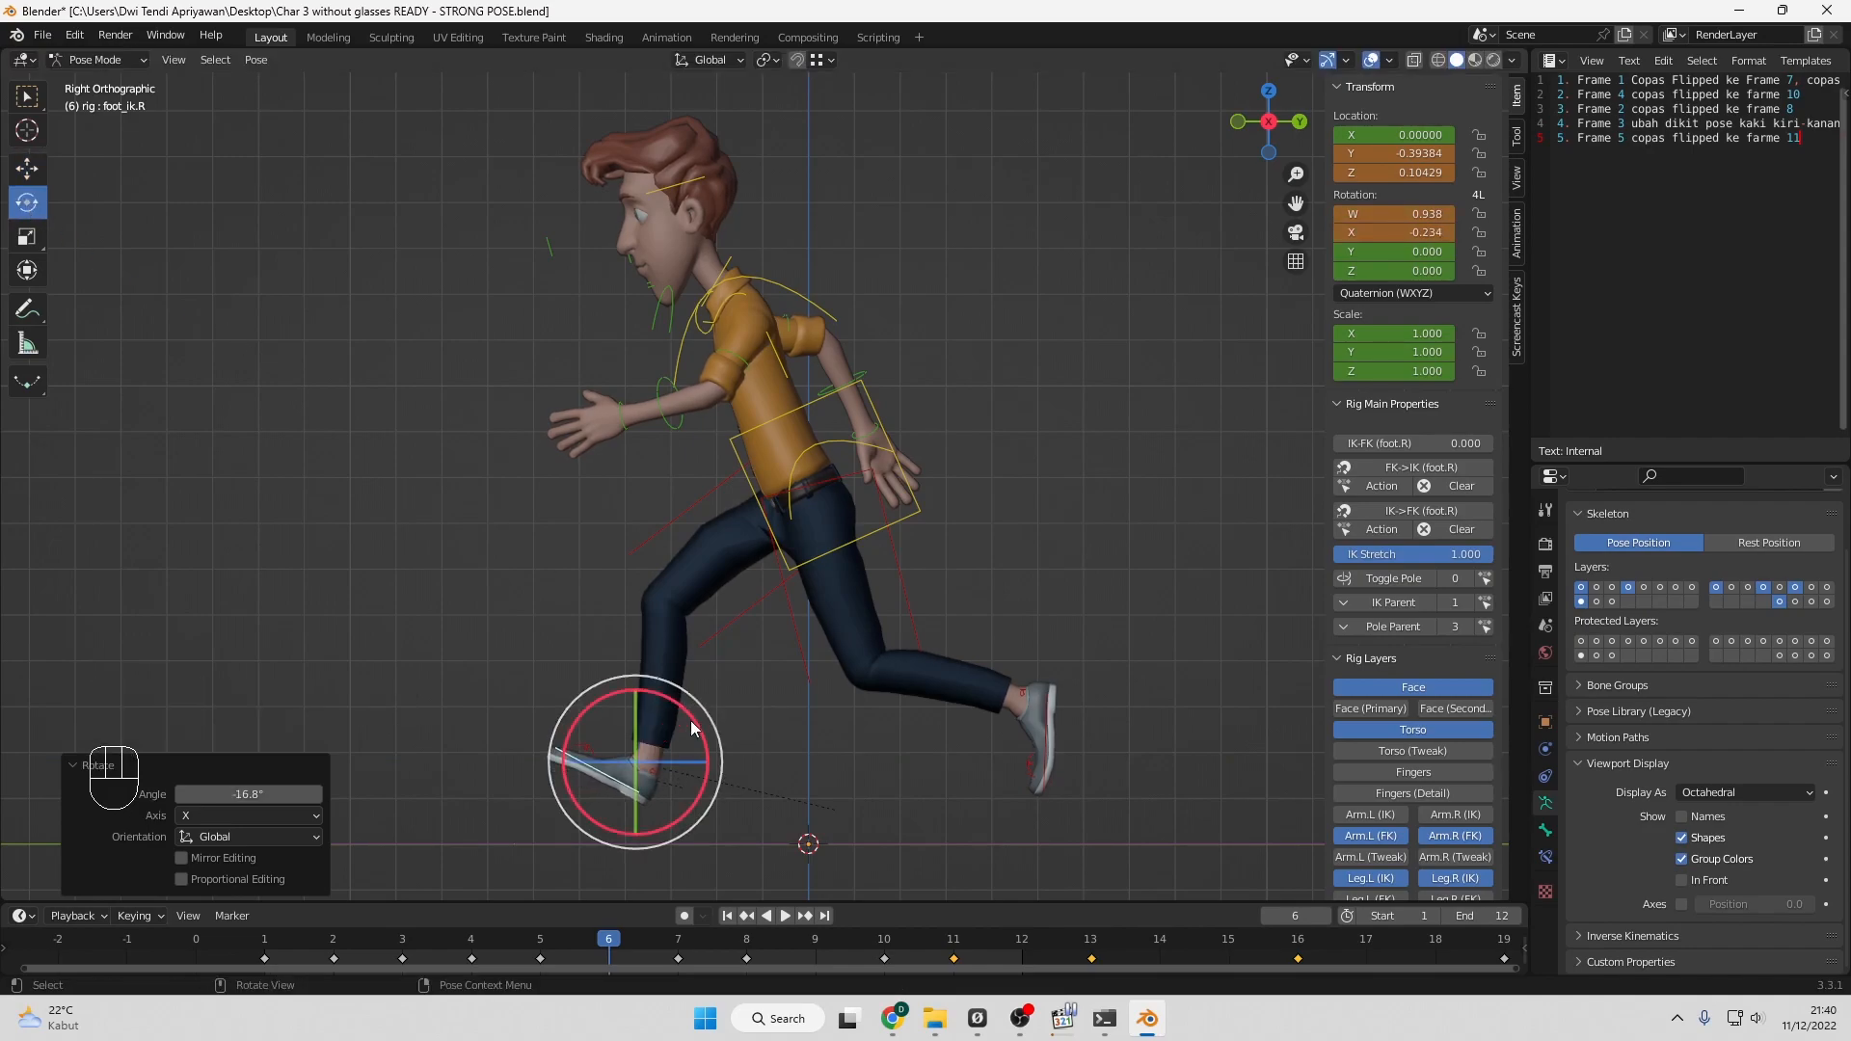
# Move the left foot IK control about 0.139 along Z and rotate it about 33.5° around global X at frame 6.
pyautogui.click(1051, 725)
pyautogui.click(1028, 759)
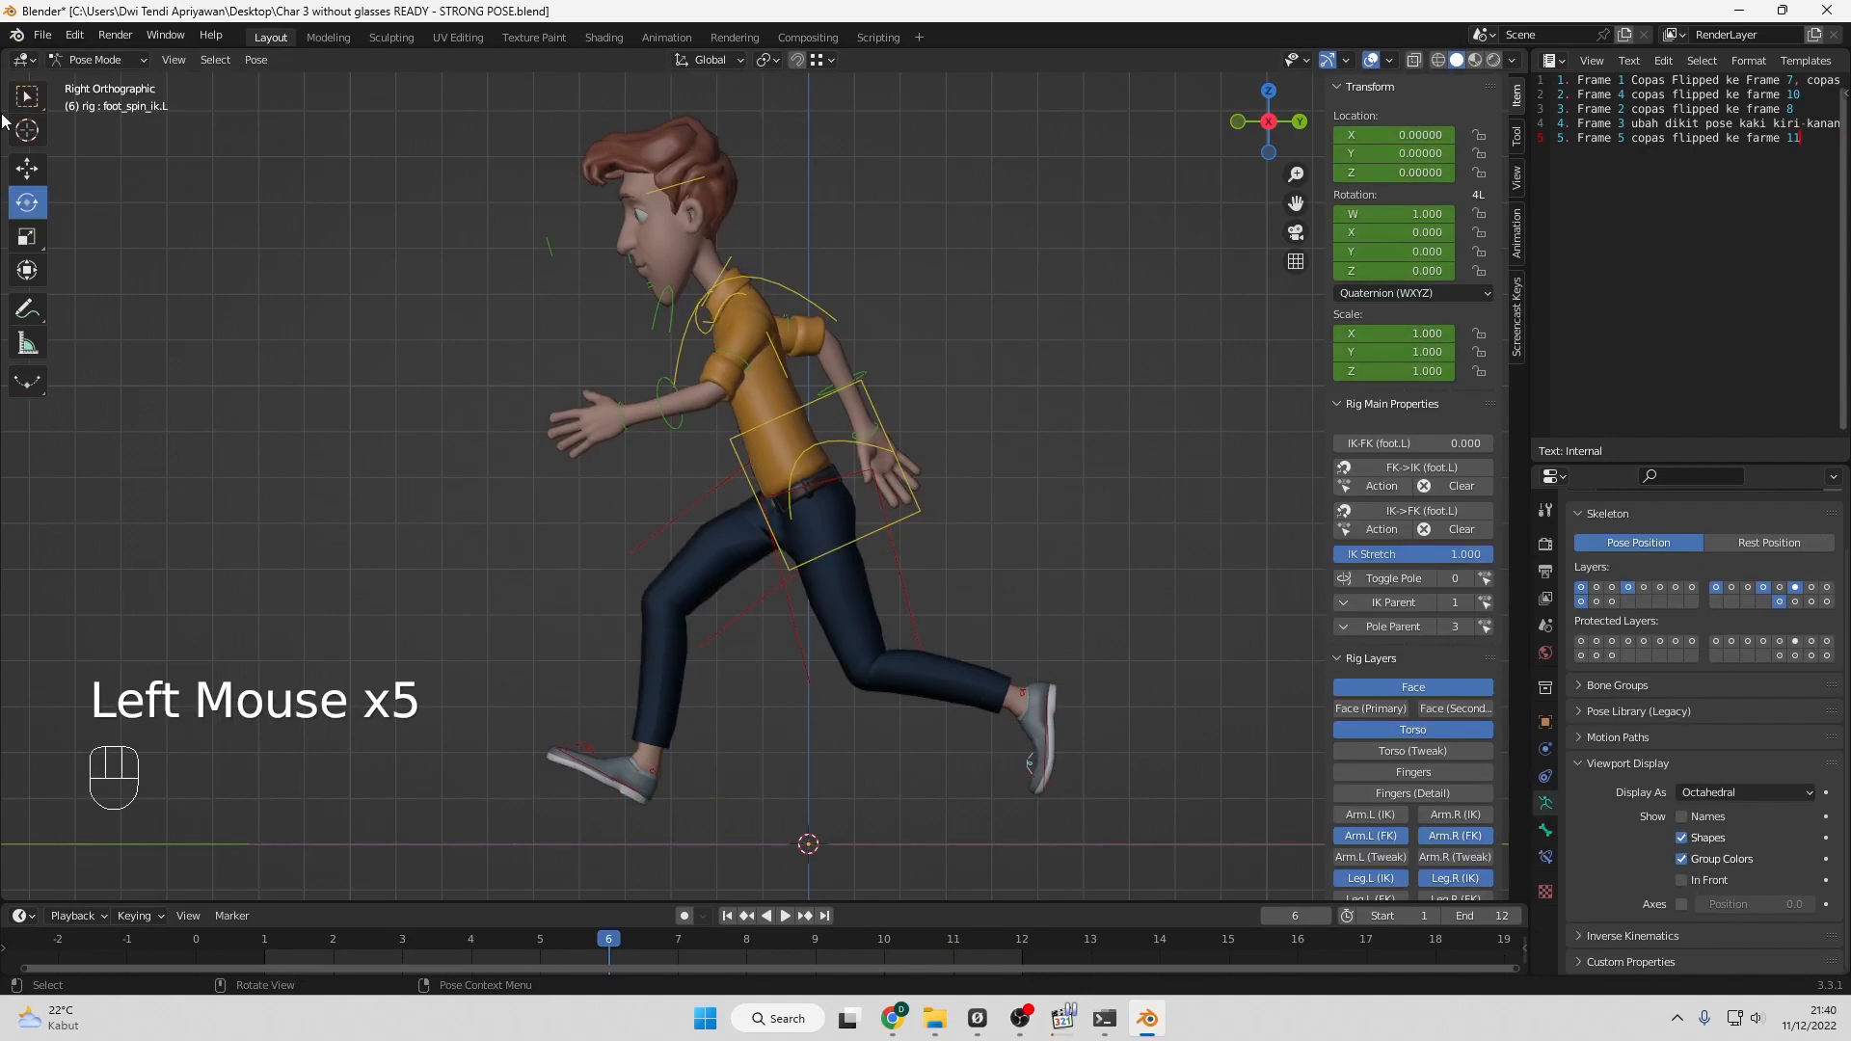
pyautogui.click(29, 172)
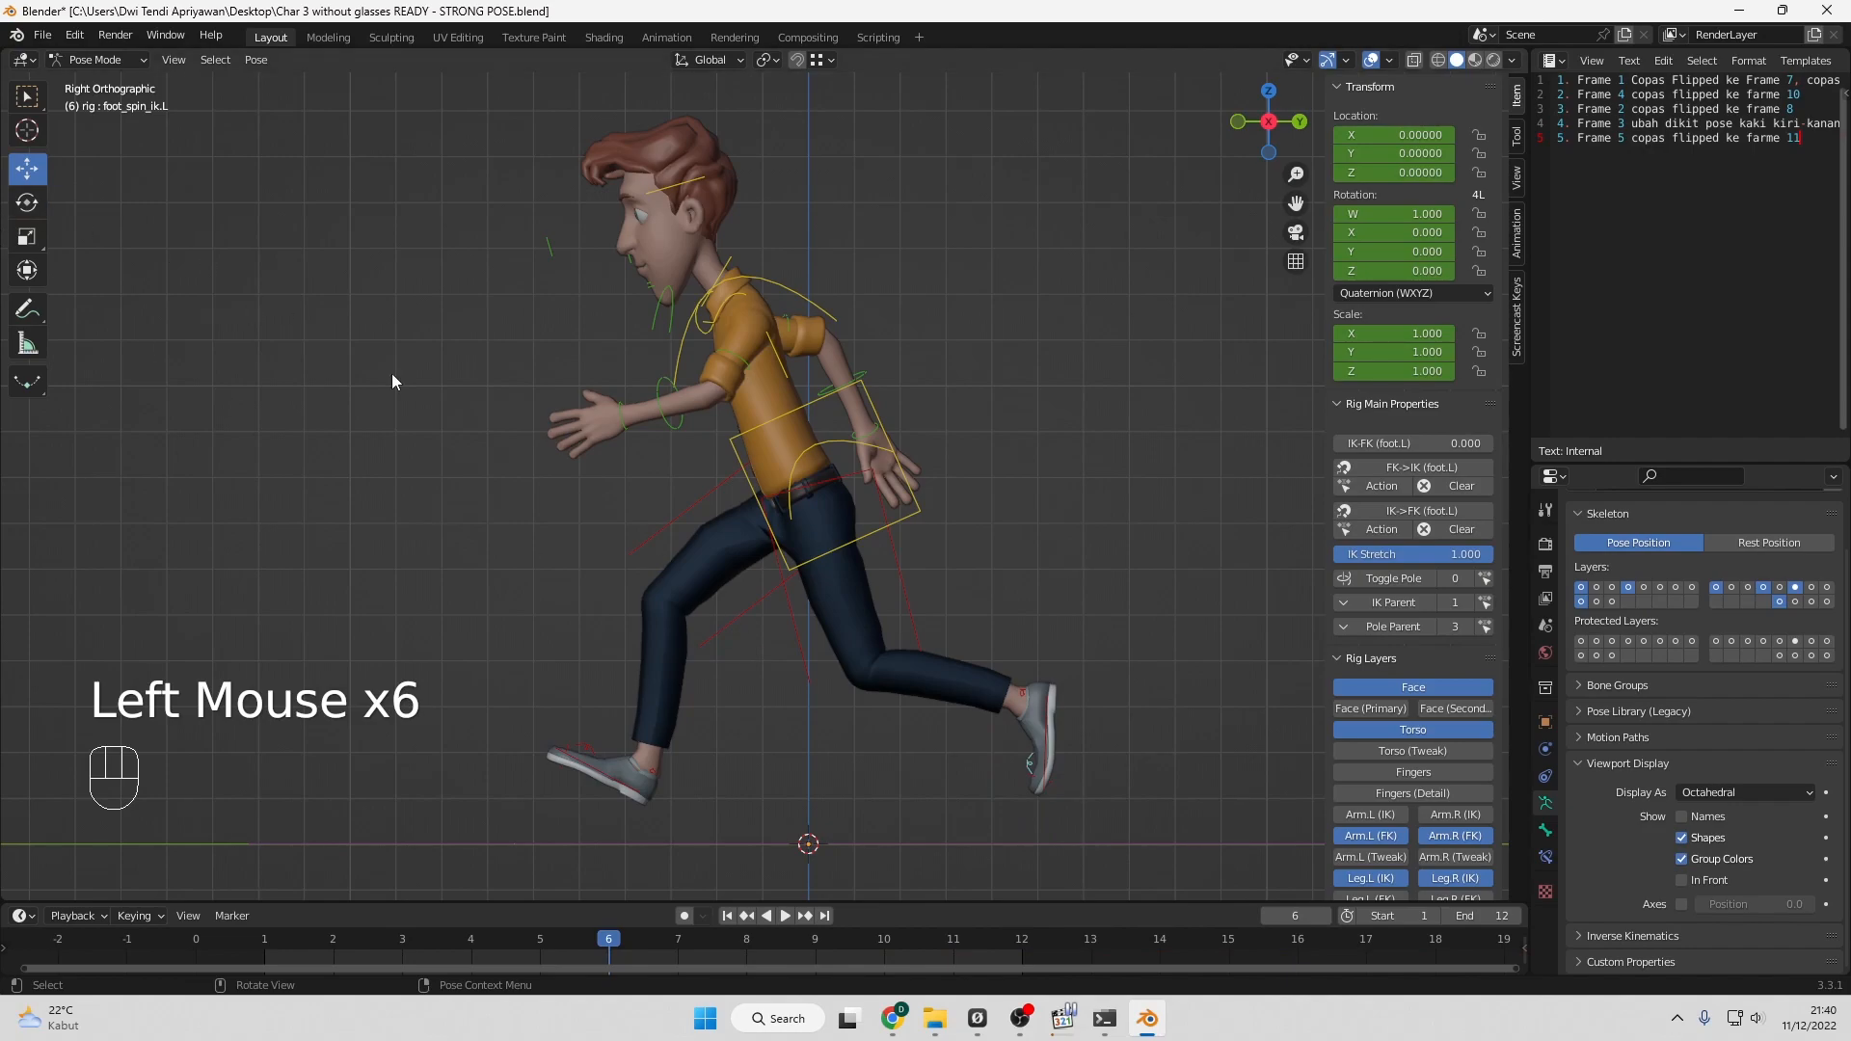
pyautogui.click(1042, 755)
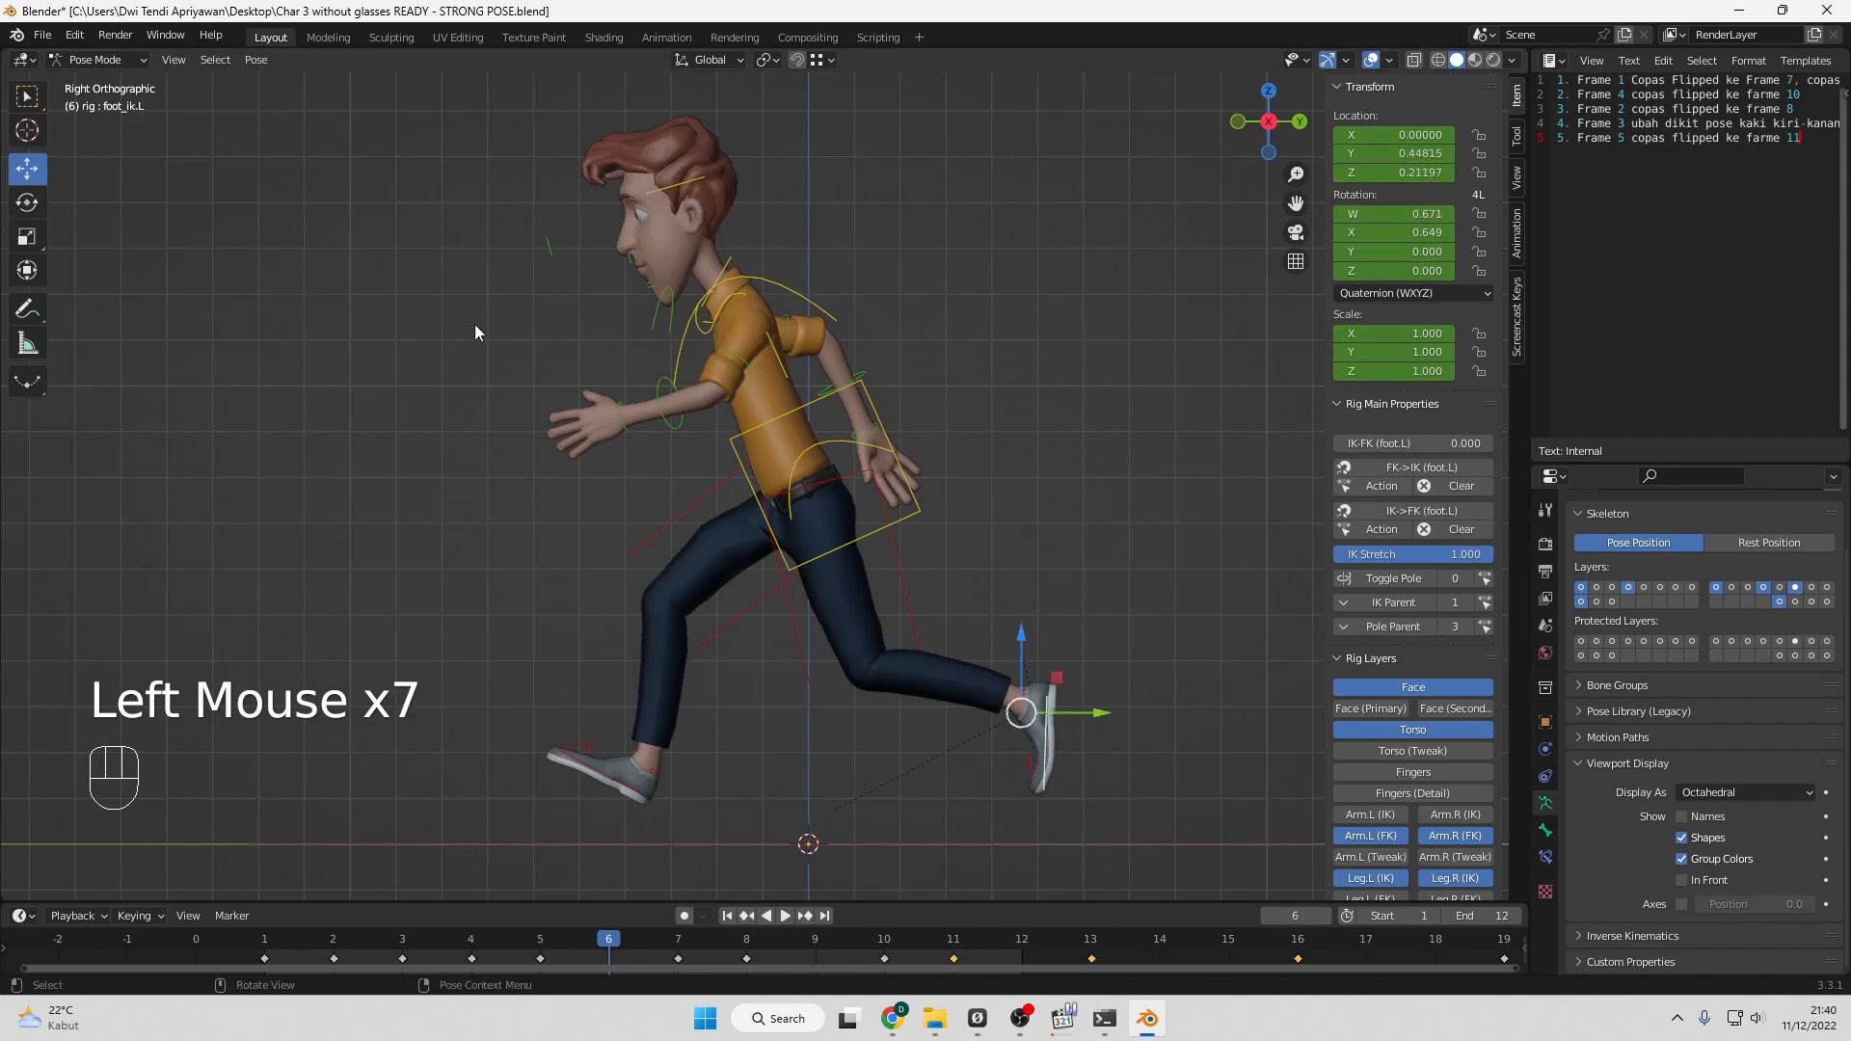
pyautogui.moveTo(1024, 636); pyautogui.dragTo(1023, 566)
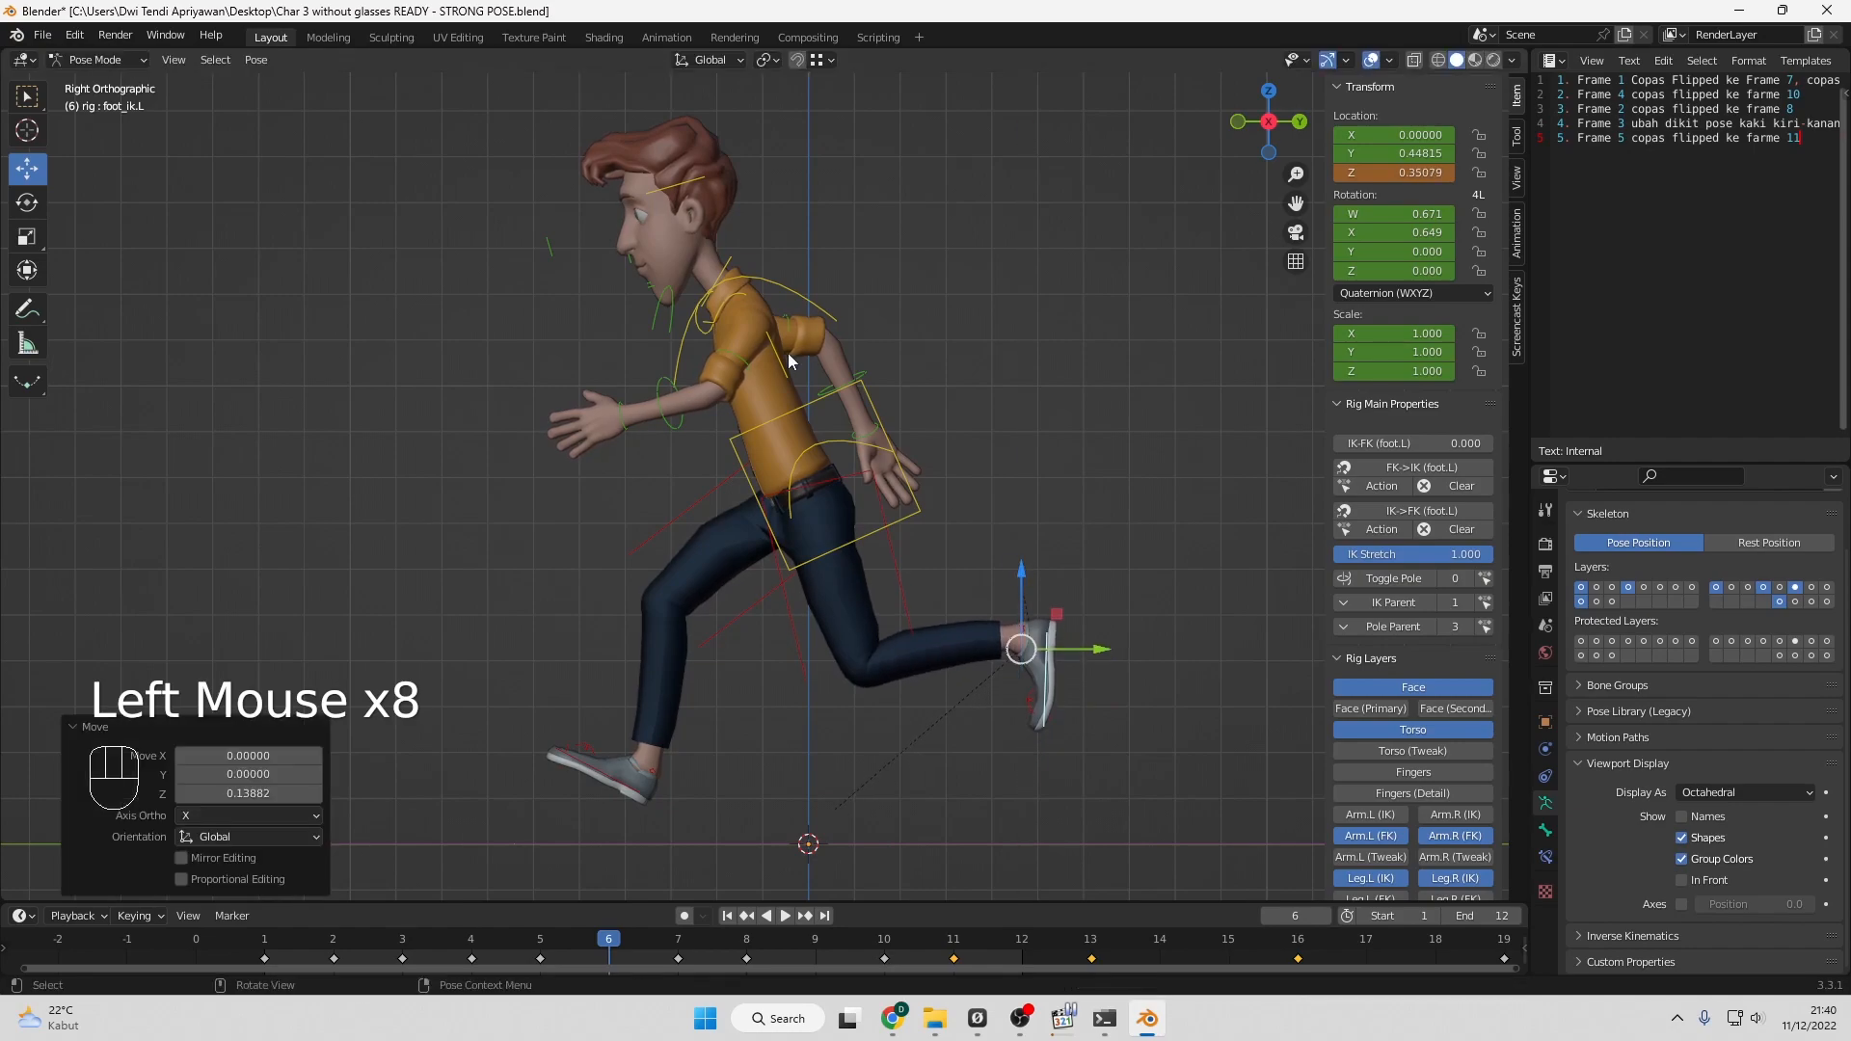
pyautogui.click(27, 202)
pyautogui.moveTo(1060, 586); pyautogui.dragTo(1014, 565)
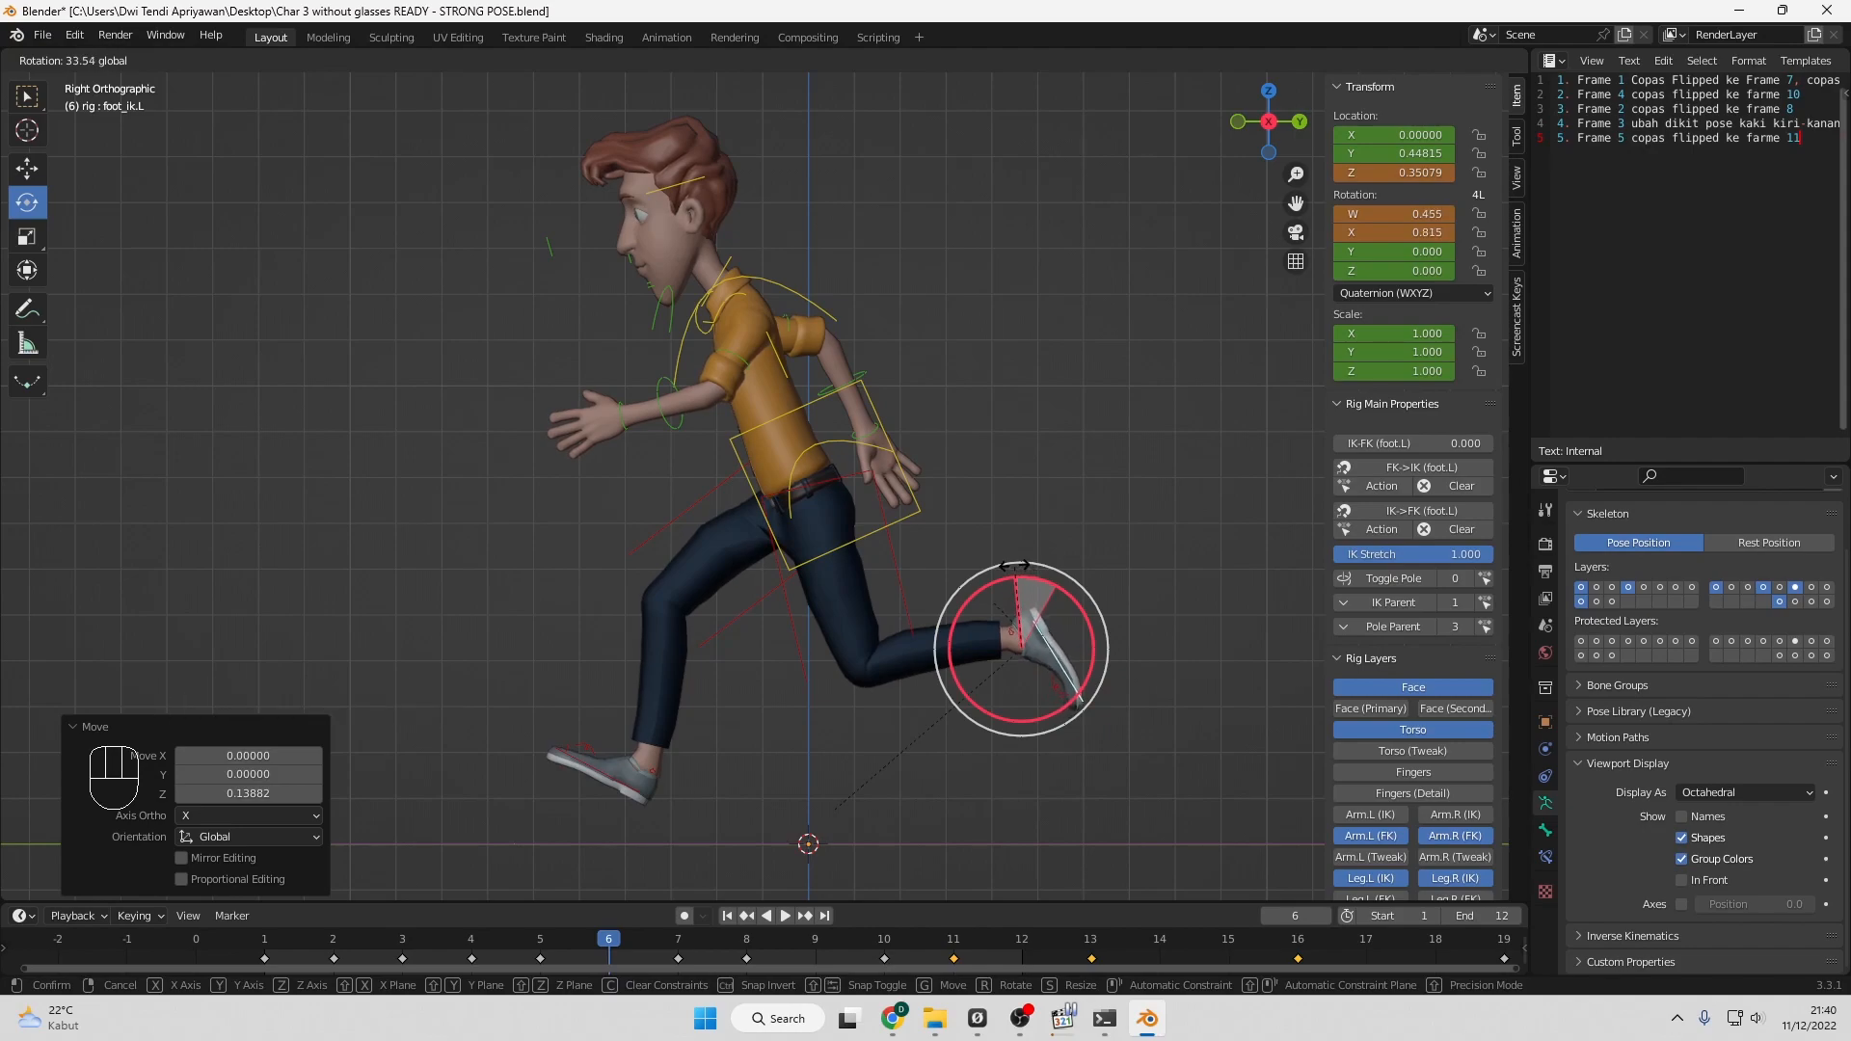
pyautogui.moveTo(1015, 565); pyautogui.dragTo(1014, 566)
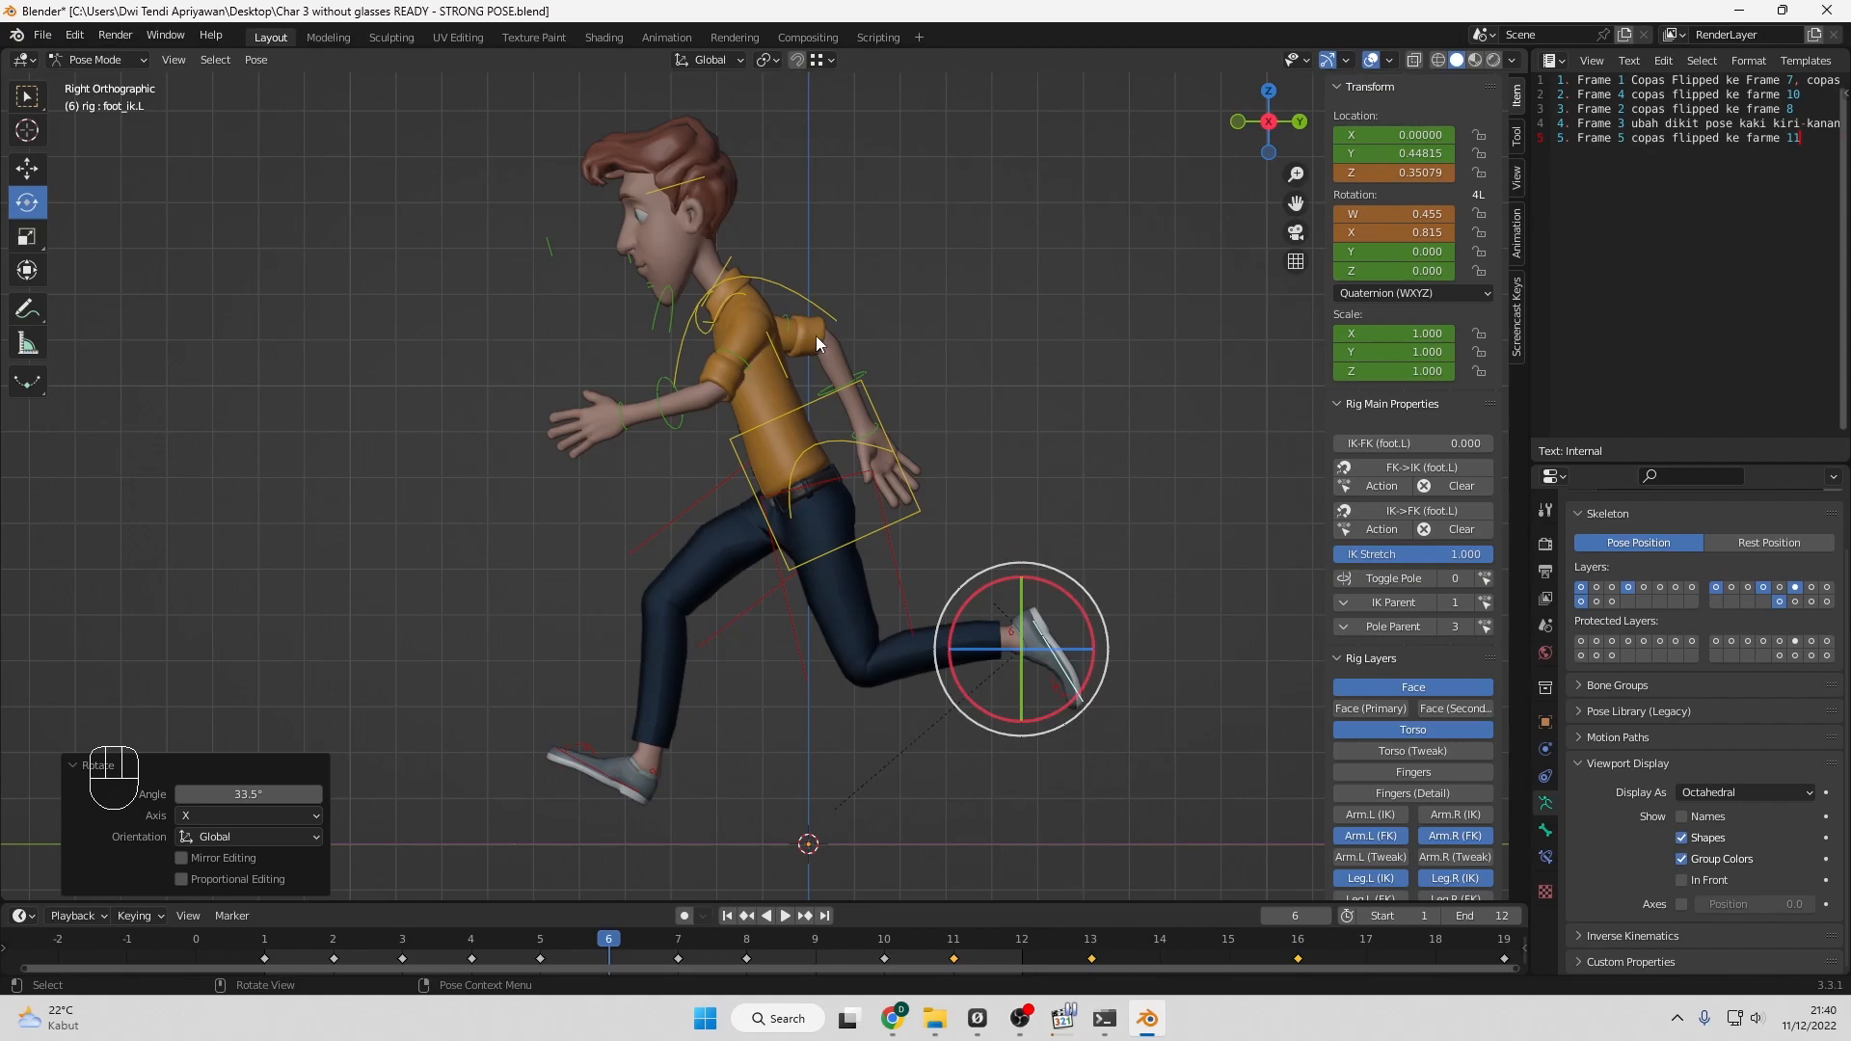
# Rotate the left upper arm FK control about 30° and the right one about -3.24° around global X at frame 6.
pyautogui.click(726, 351)
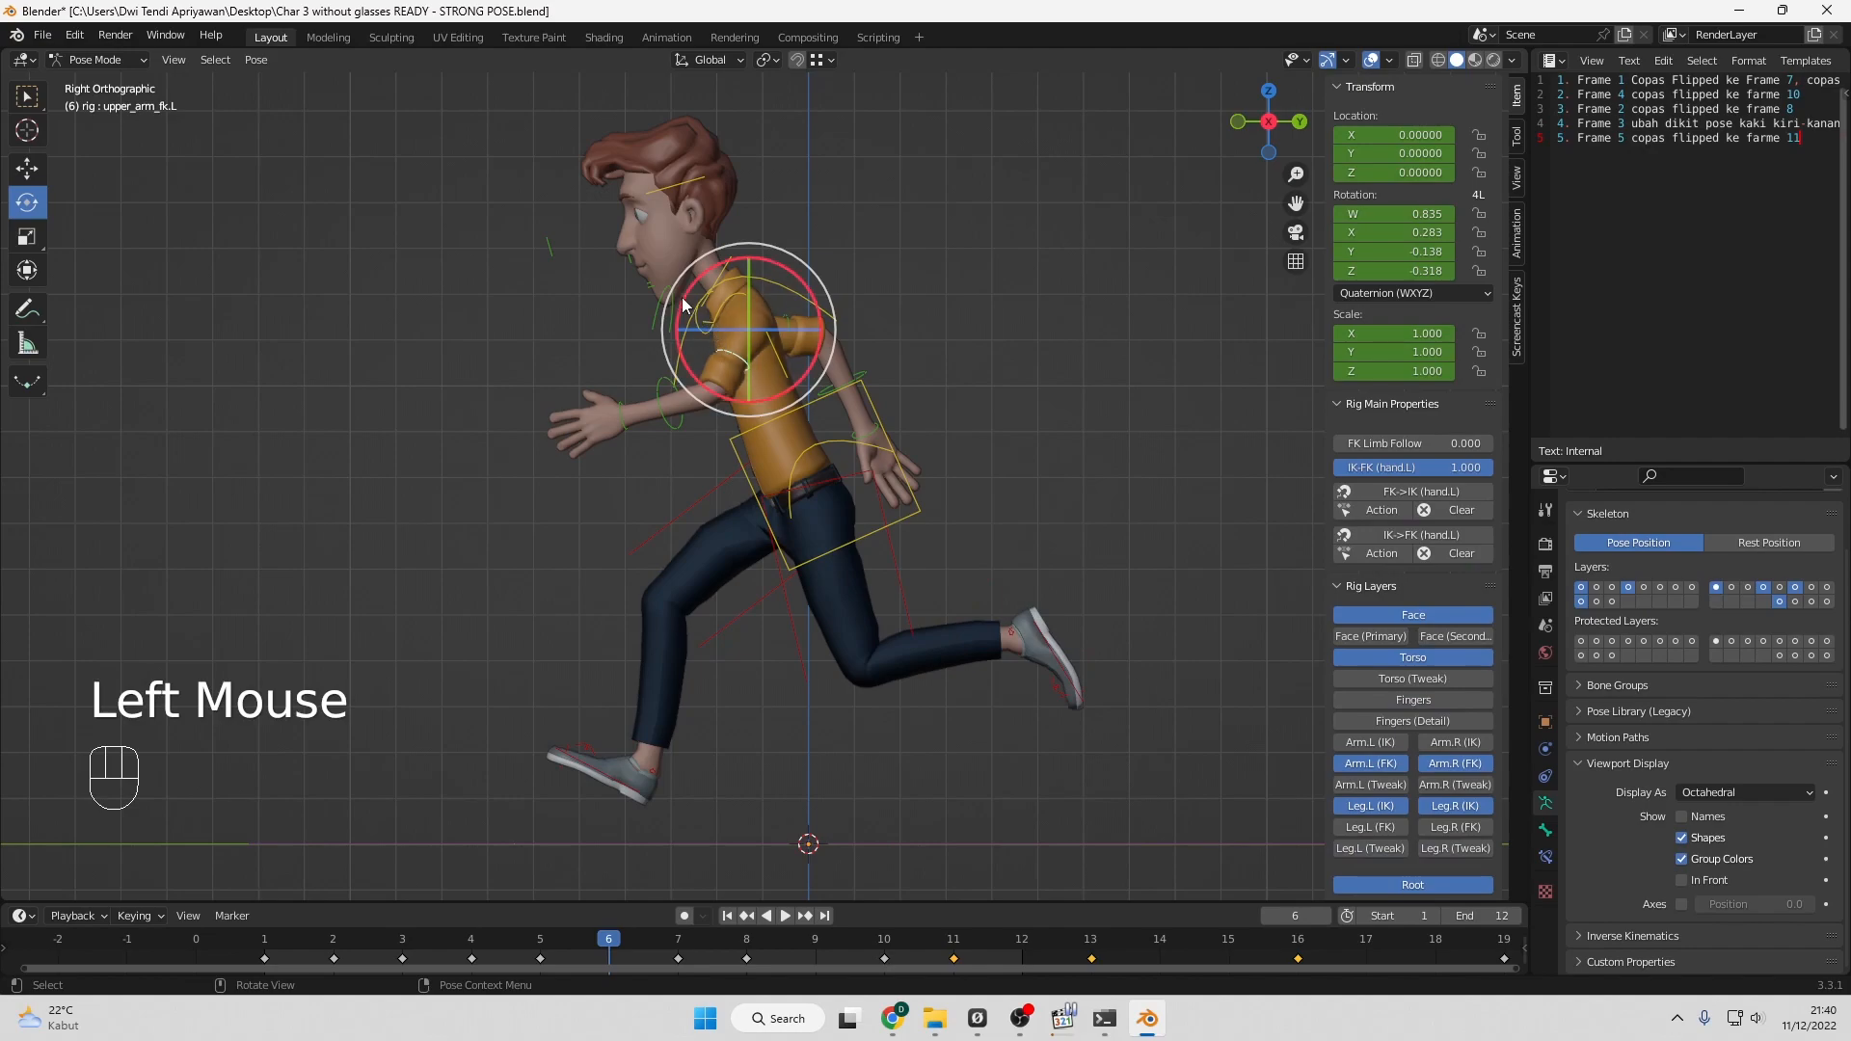
pyautogui.moveTo(681, 302); pyautogui.dragTo(688, 328)
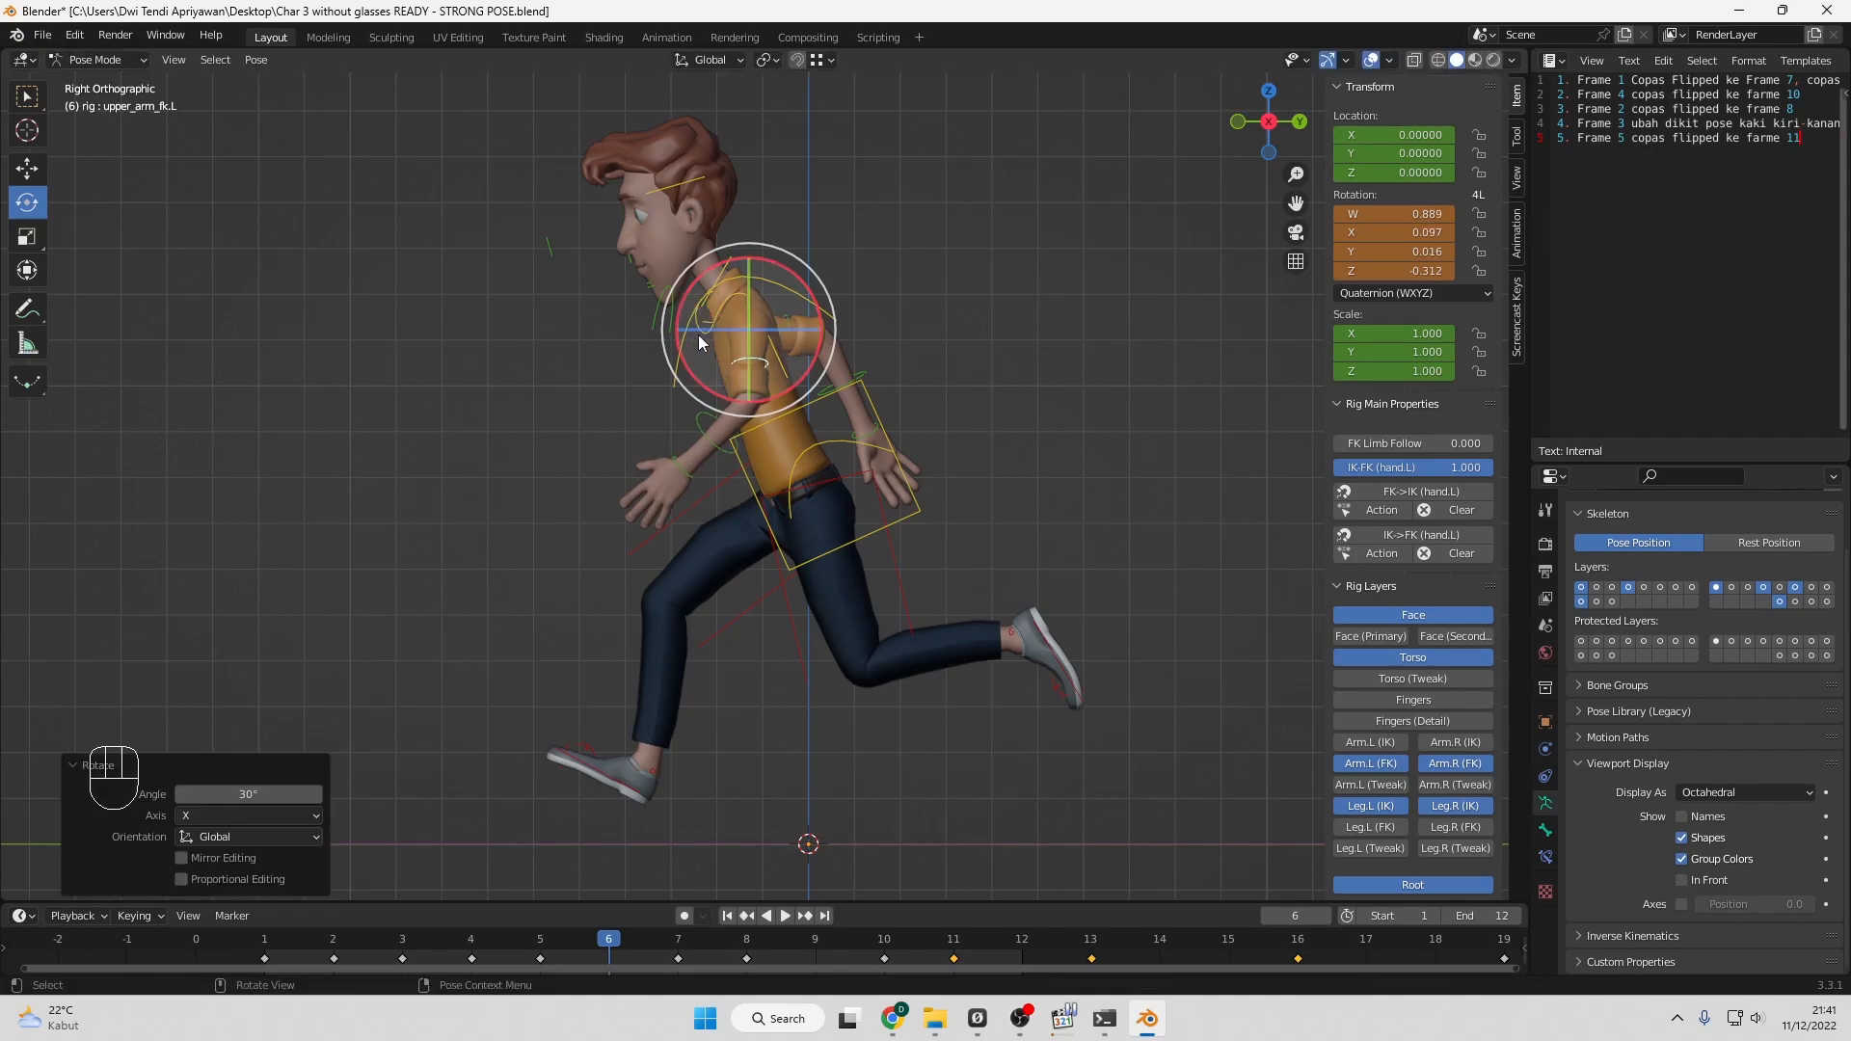
pyautogui.click(810, 308)
pyautogui.moveTo(810, 309); pyautogui.dragTo(813, 307)
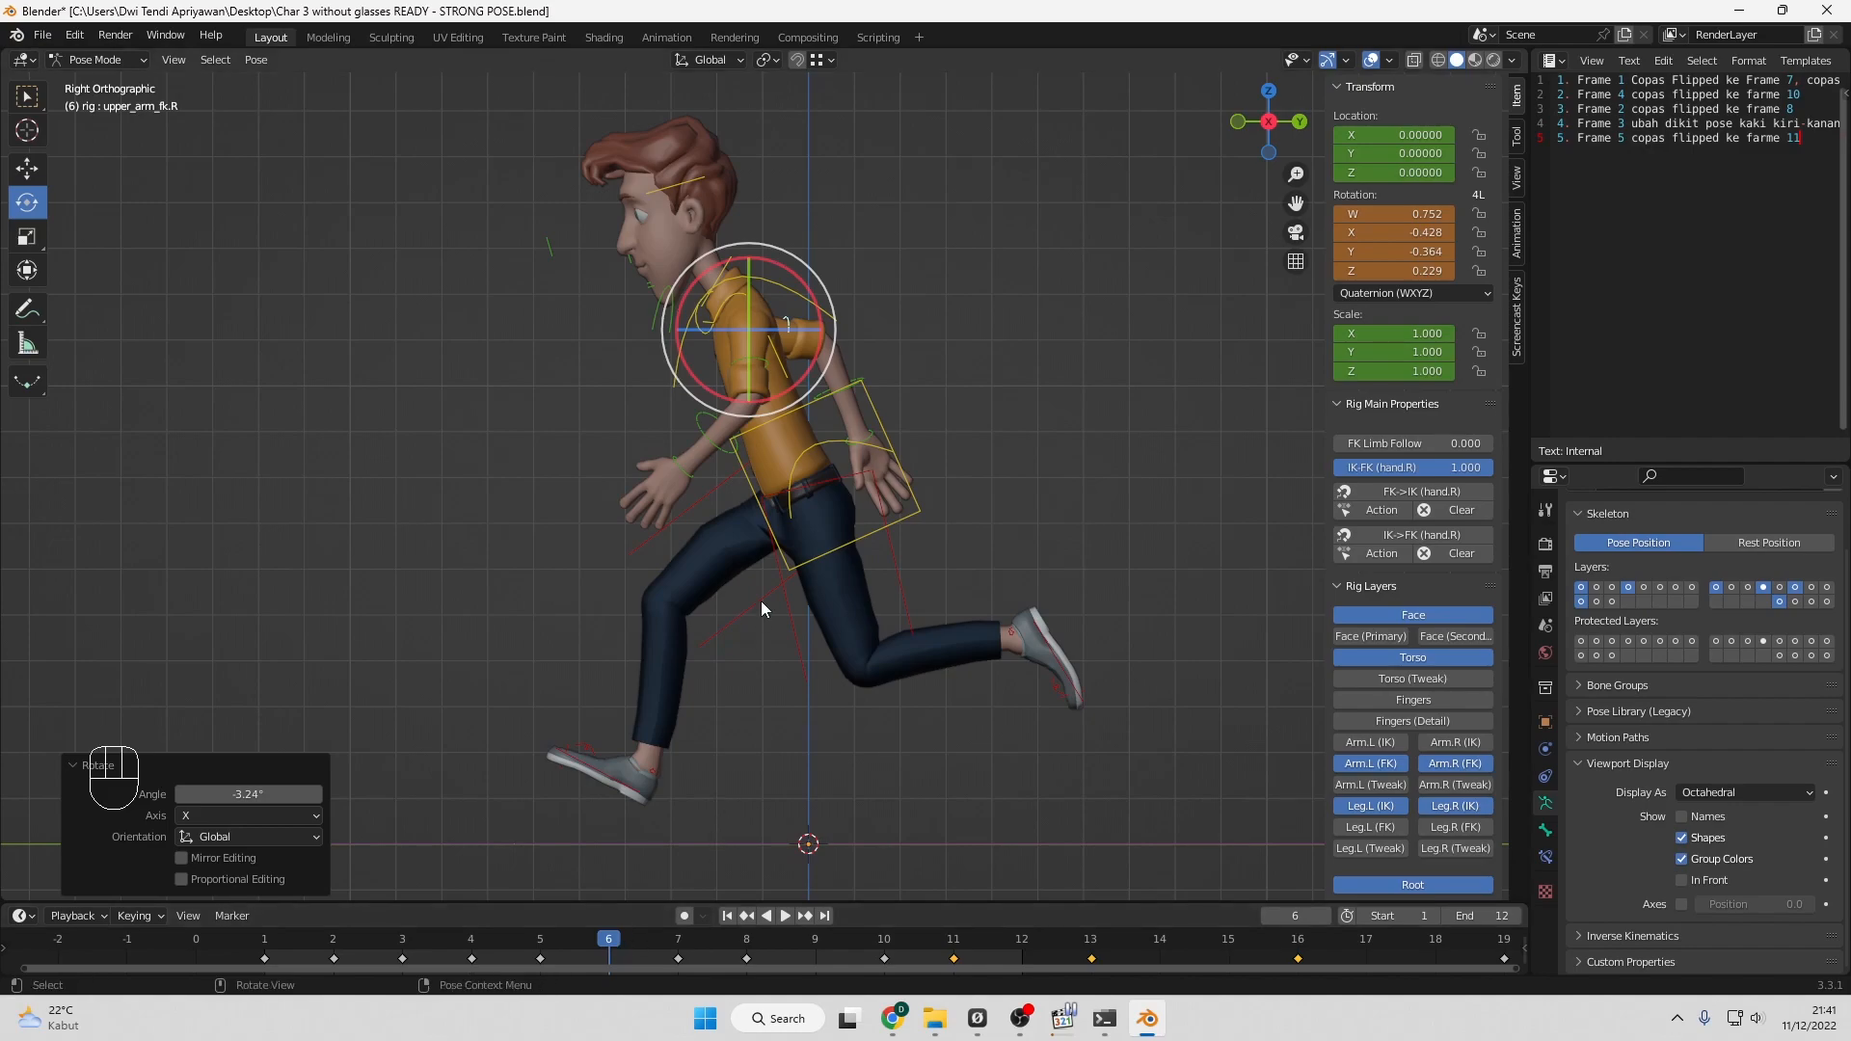
# Select all rig controls and insert a Location, Rotation & Scale keyframe at frame 6.
pyautogui.click(684, 474)
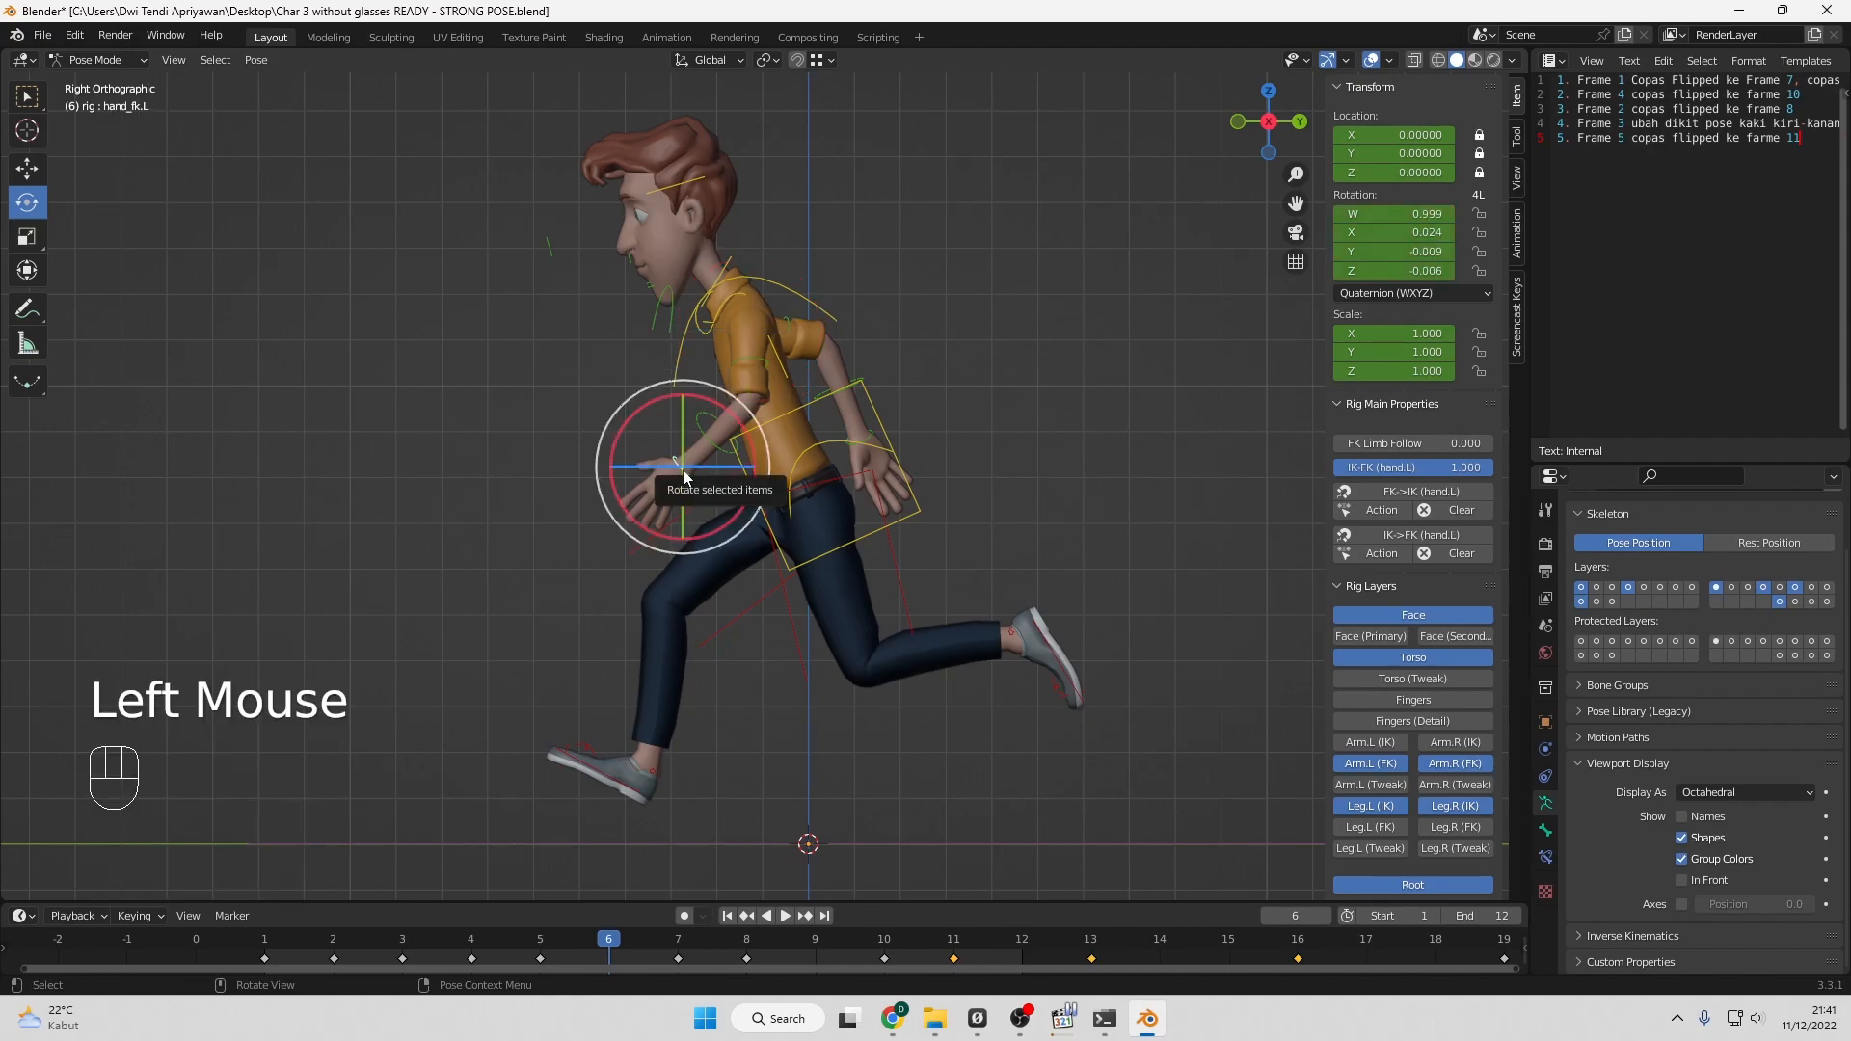
pyautogui.press('a')
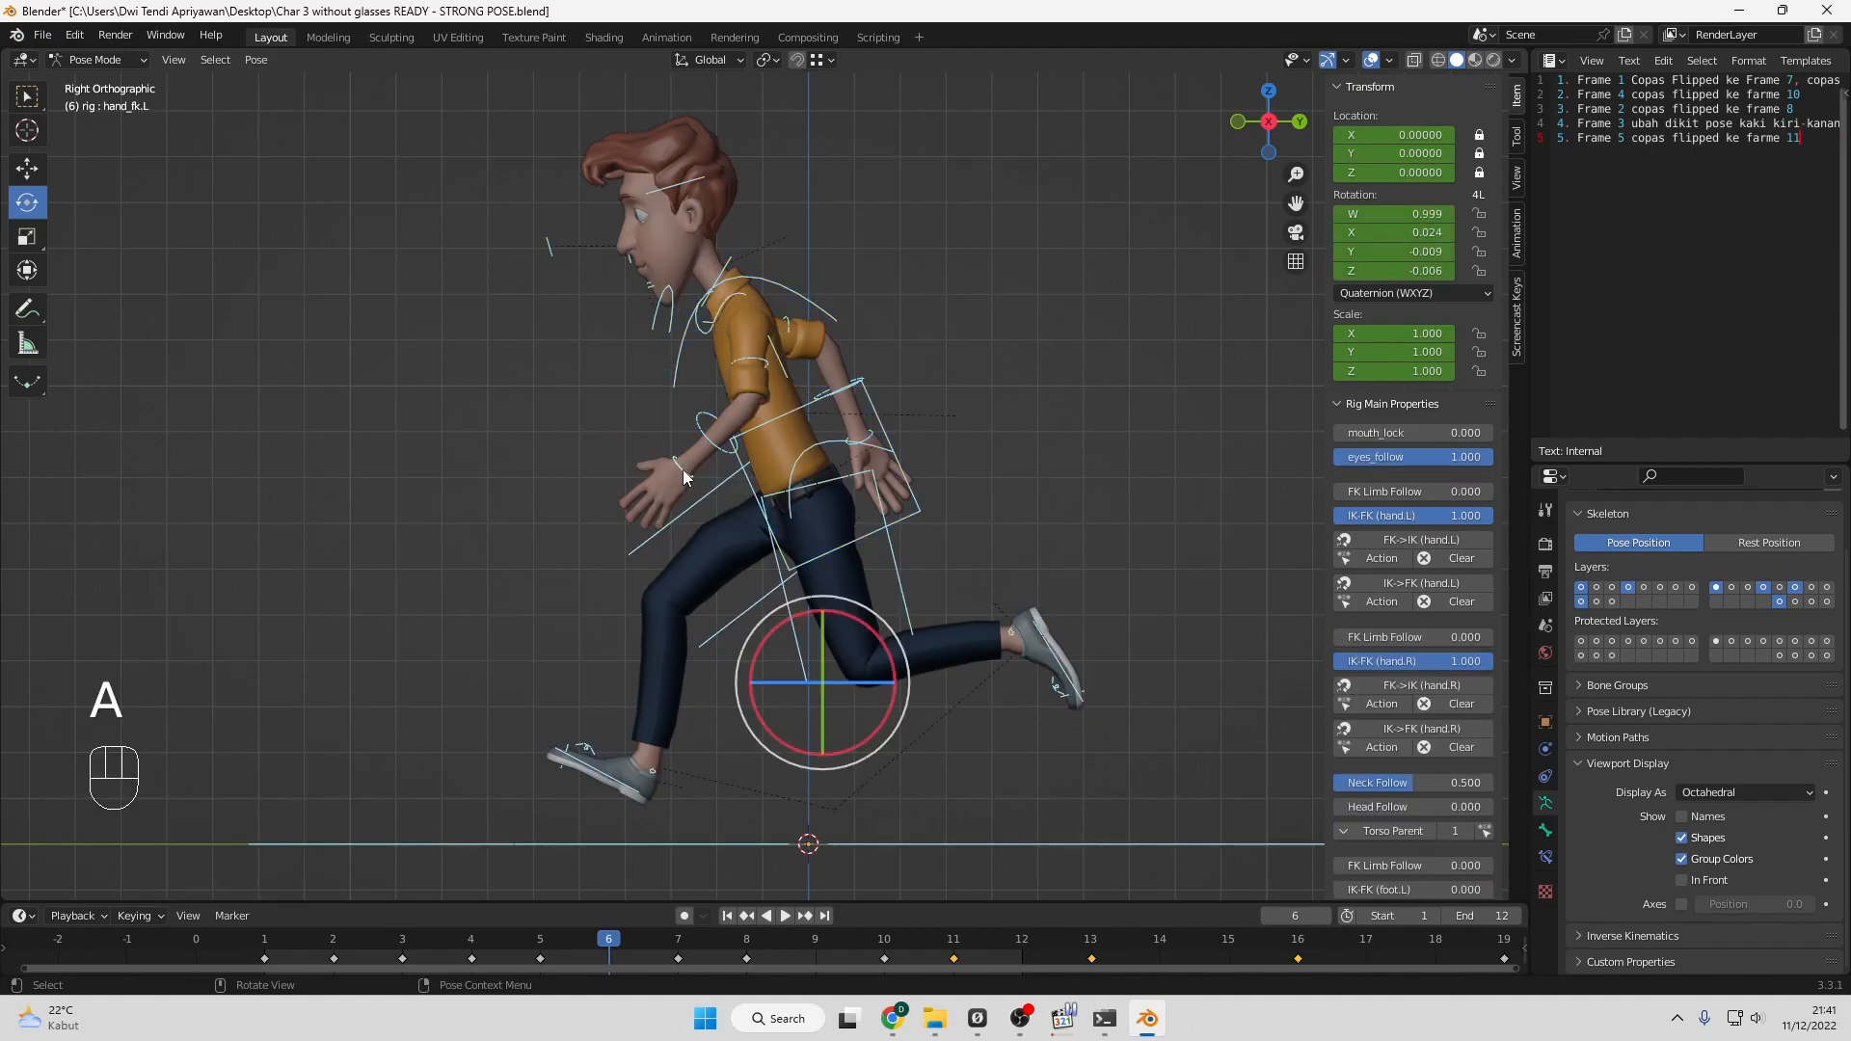
pyautogui.press('i')
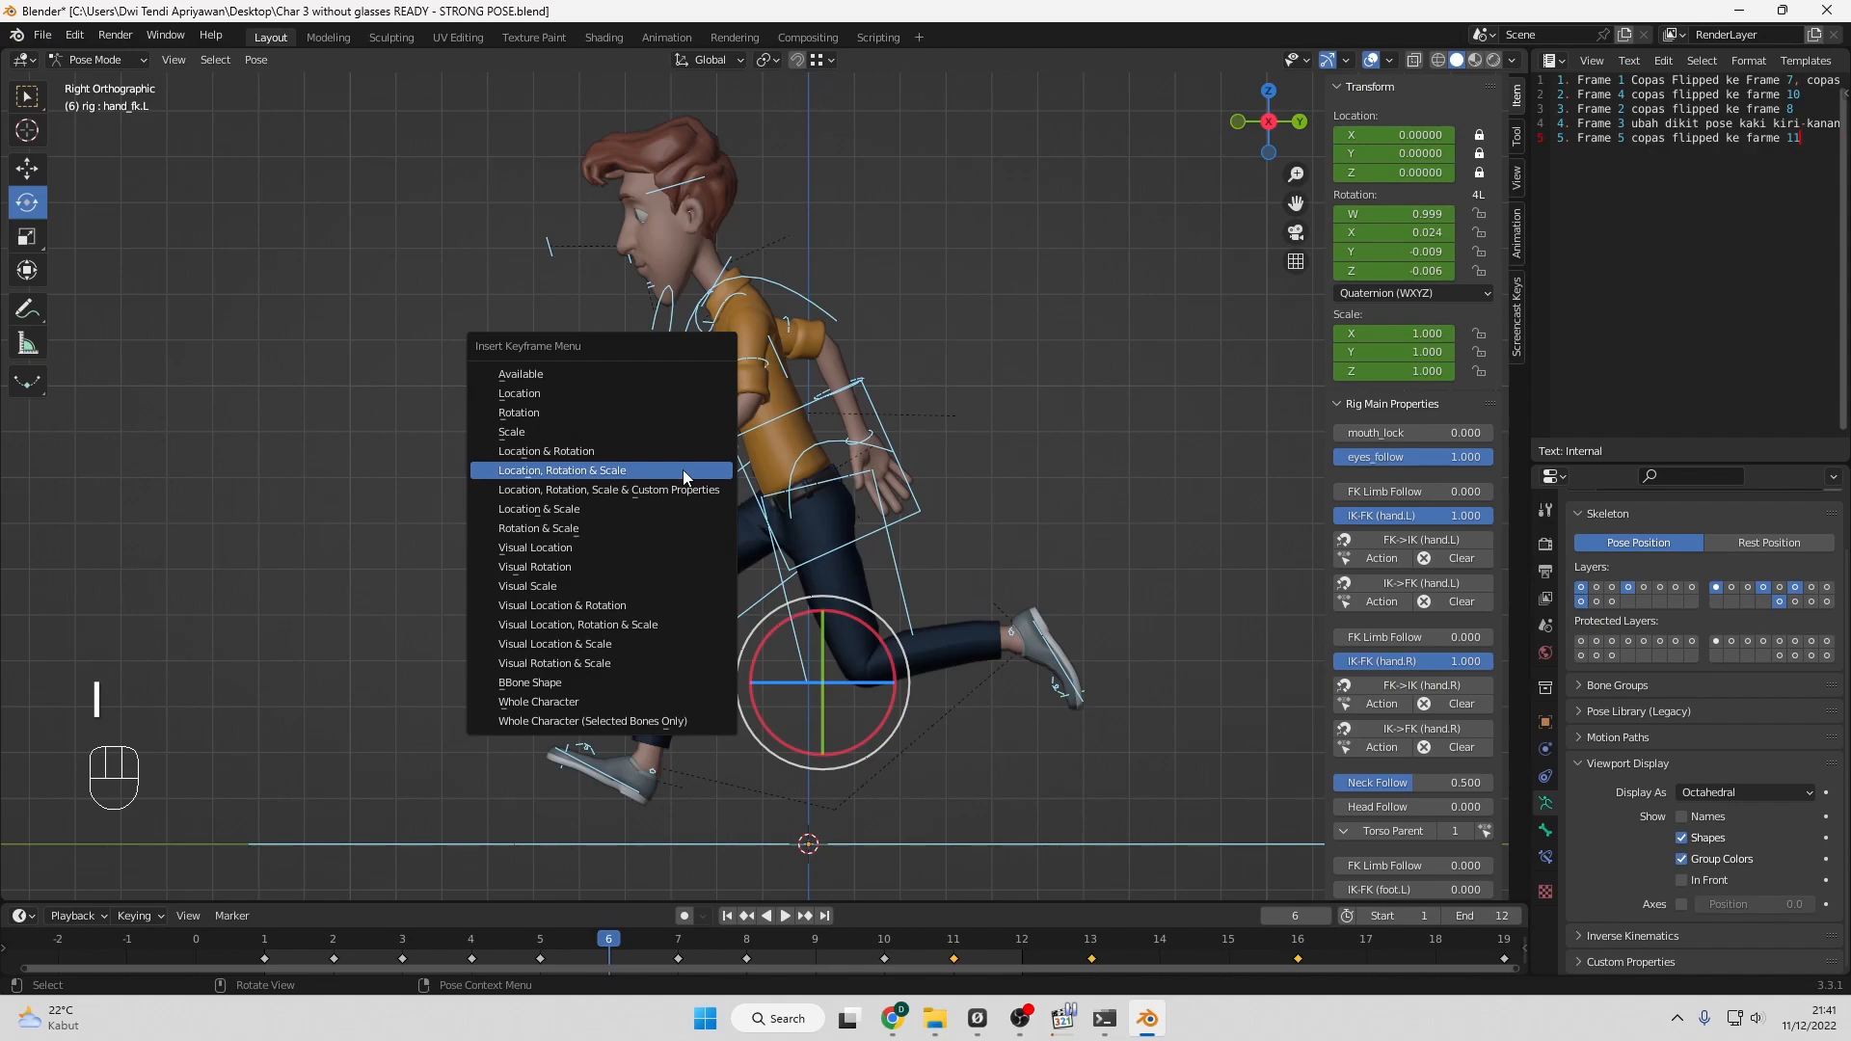
pyautogui.click(682, 471)
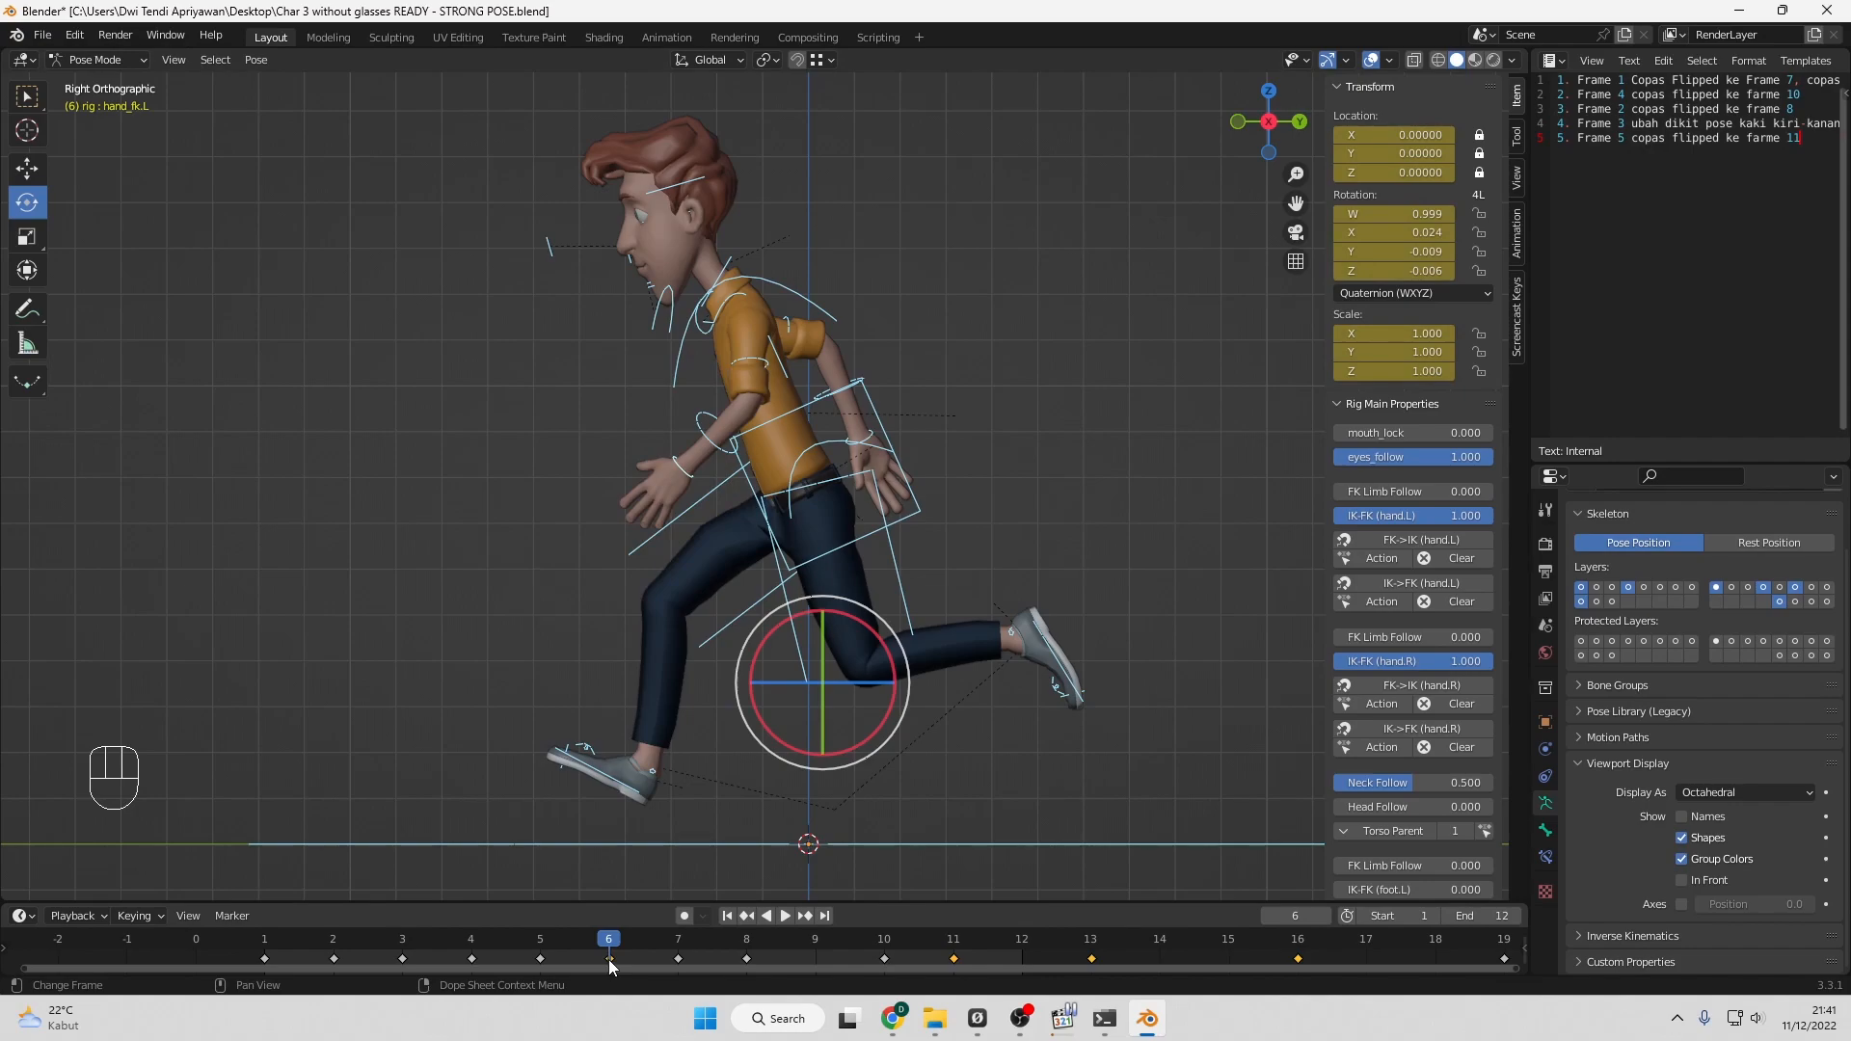
# Copy the frame 6 keyframes and paste them flipped at frame 12.
pyautogui.moveTo(609, 959); pyautogui.dragTo(558, 743, button='right')
pyautogui.moveTo(611, 943); pyautogui.dragTo(997, 941)
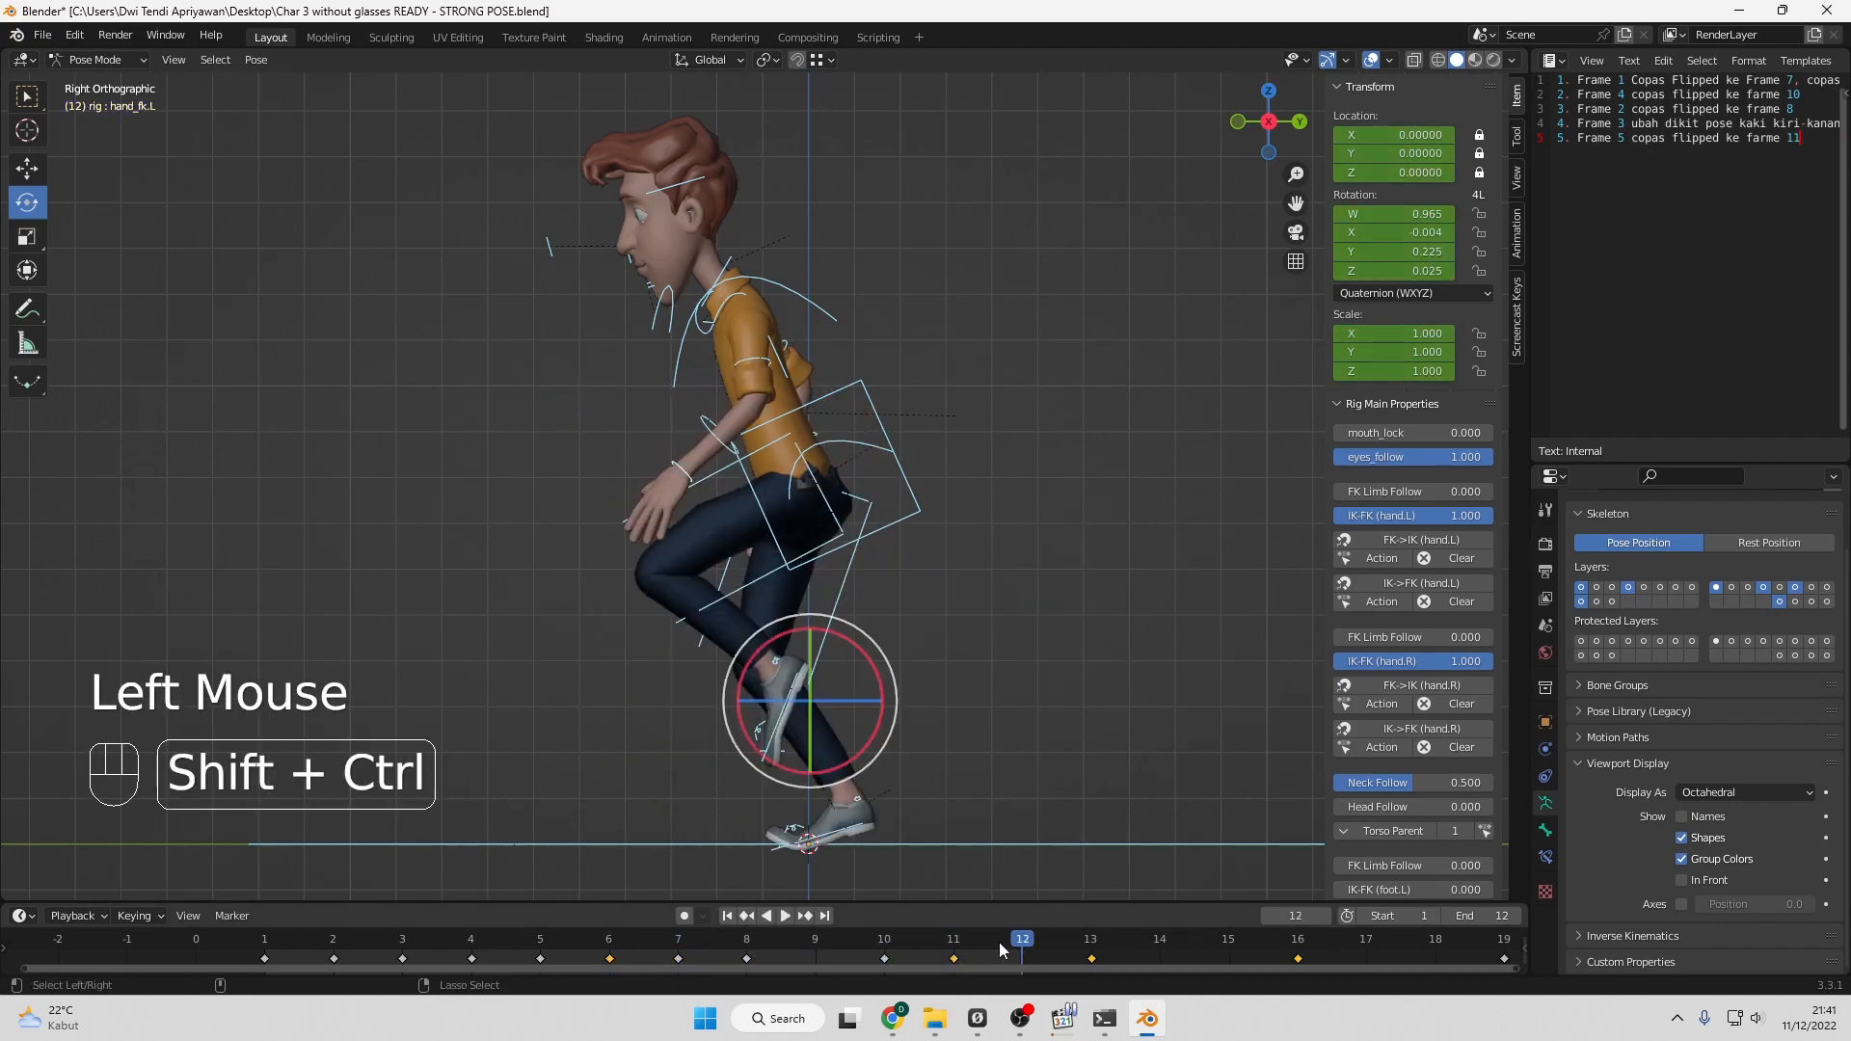
pyautogui.hotkey('ctrl', 'shift', 'v')
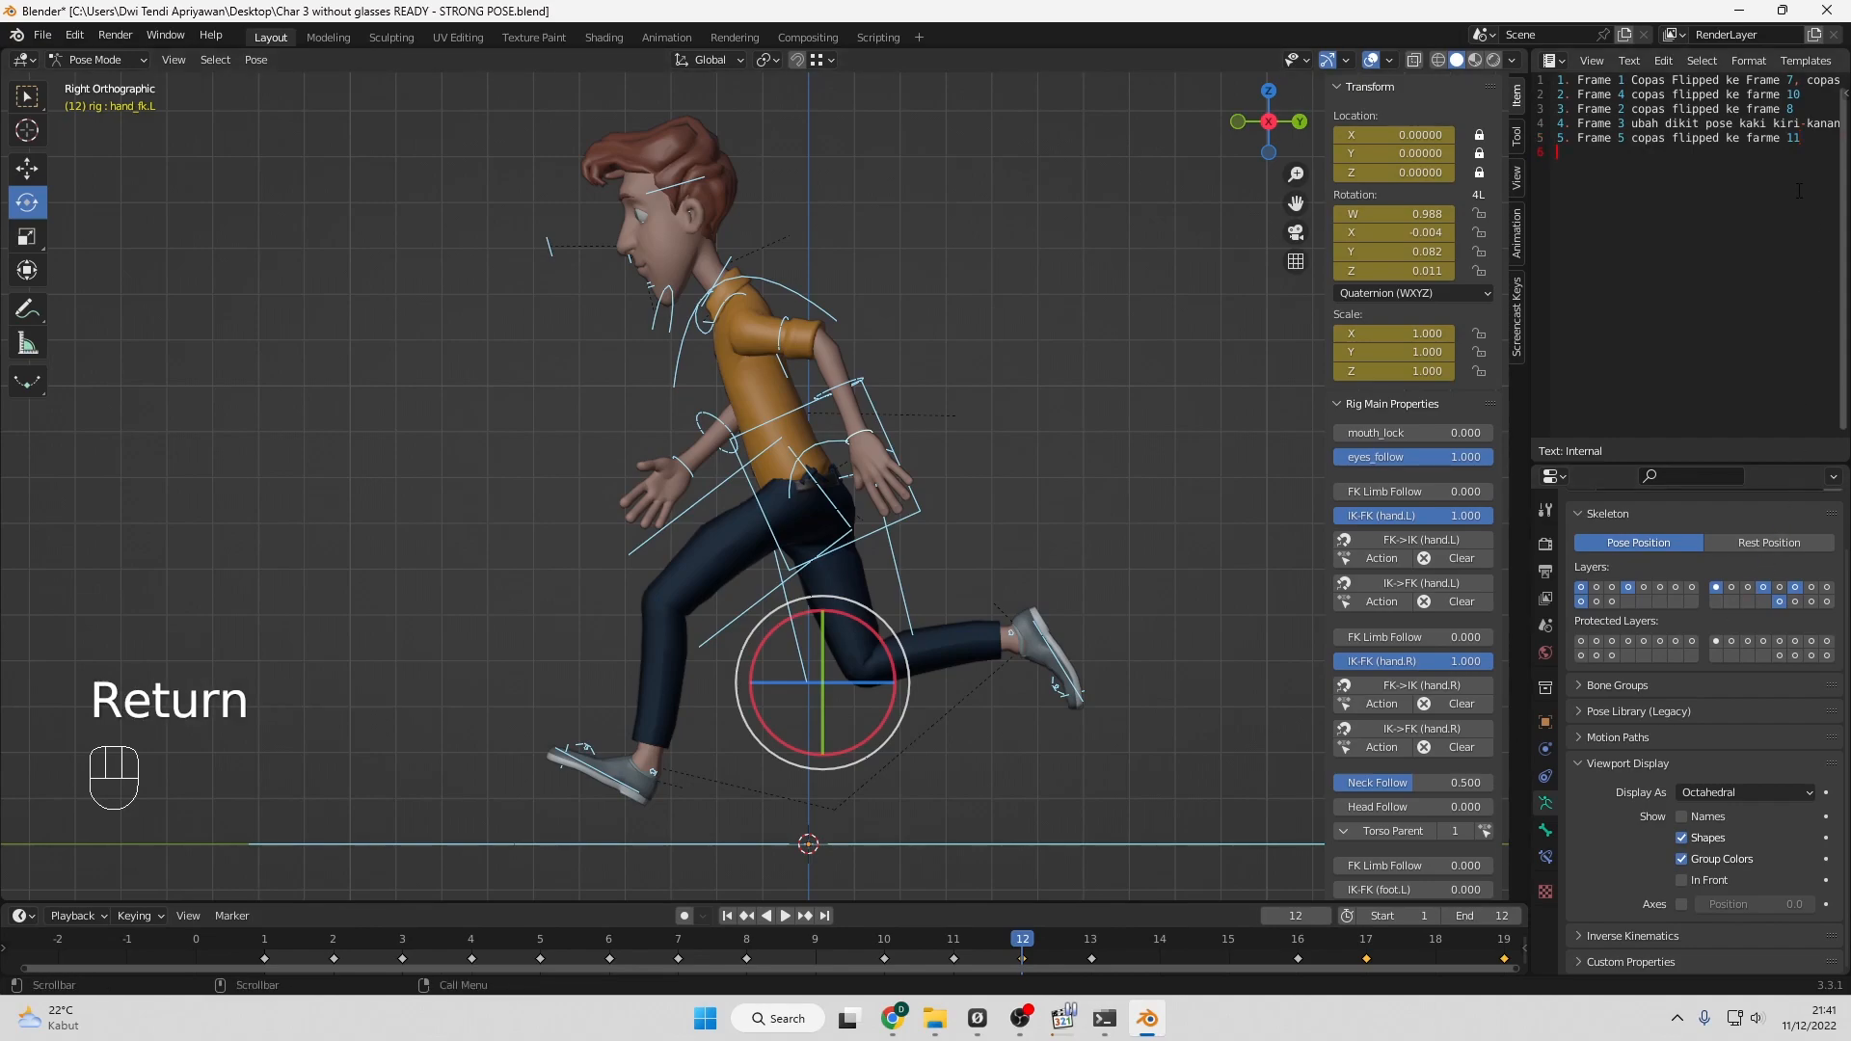
# Add the sixth line to the text notes: "6. Frame 6 copas flipped ke frame 12".
pyautogui.write('. ')
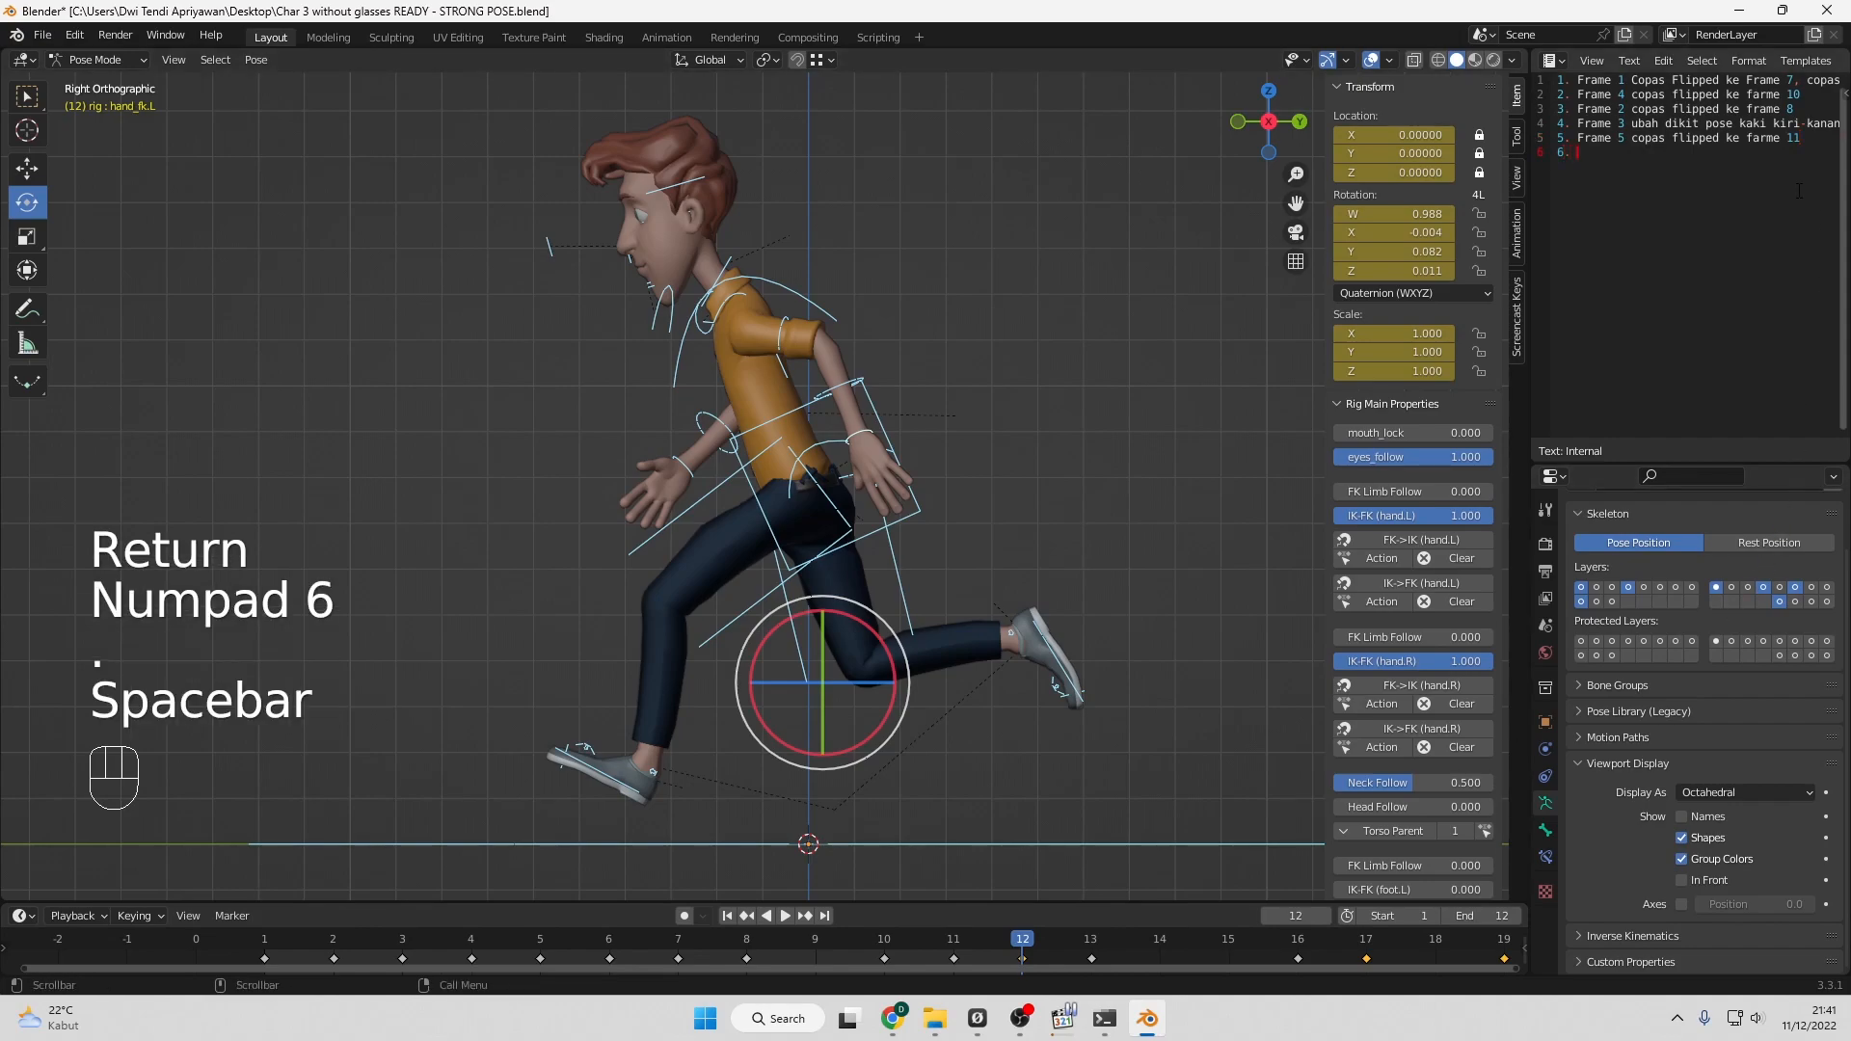
pyautogui.write('Frame ')
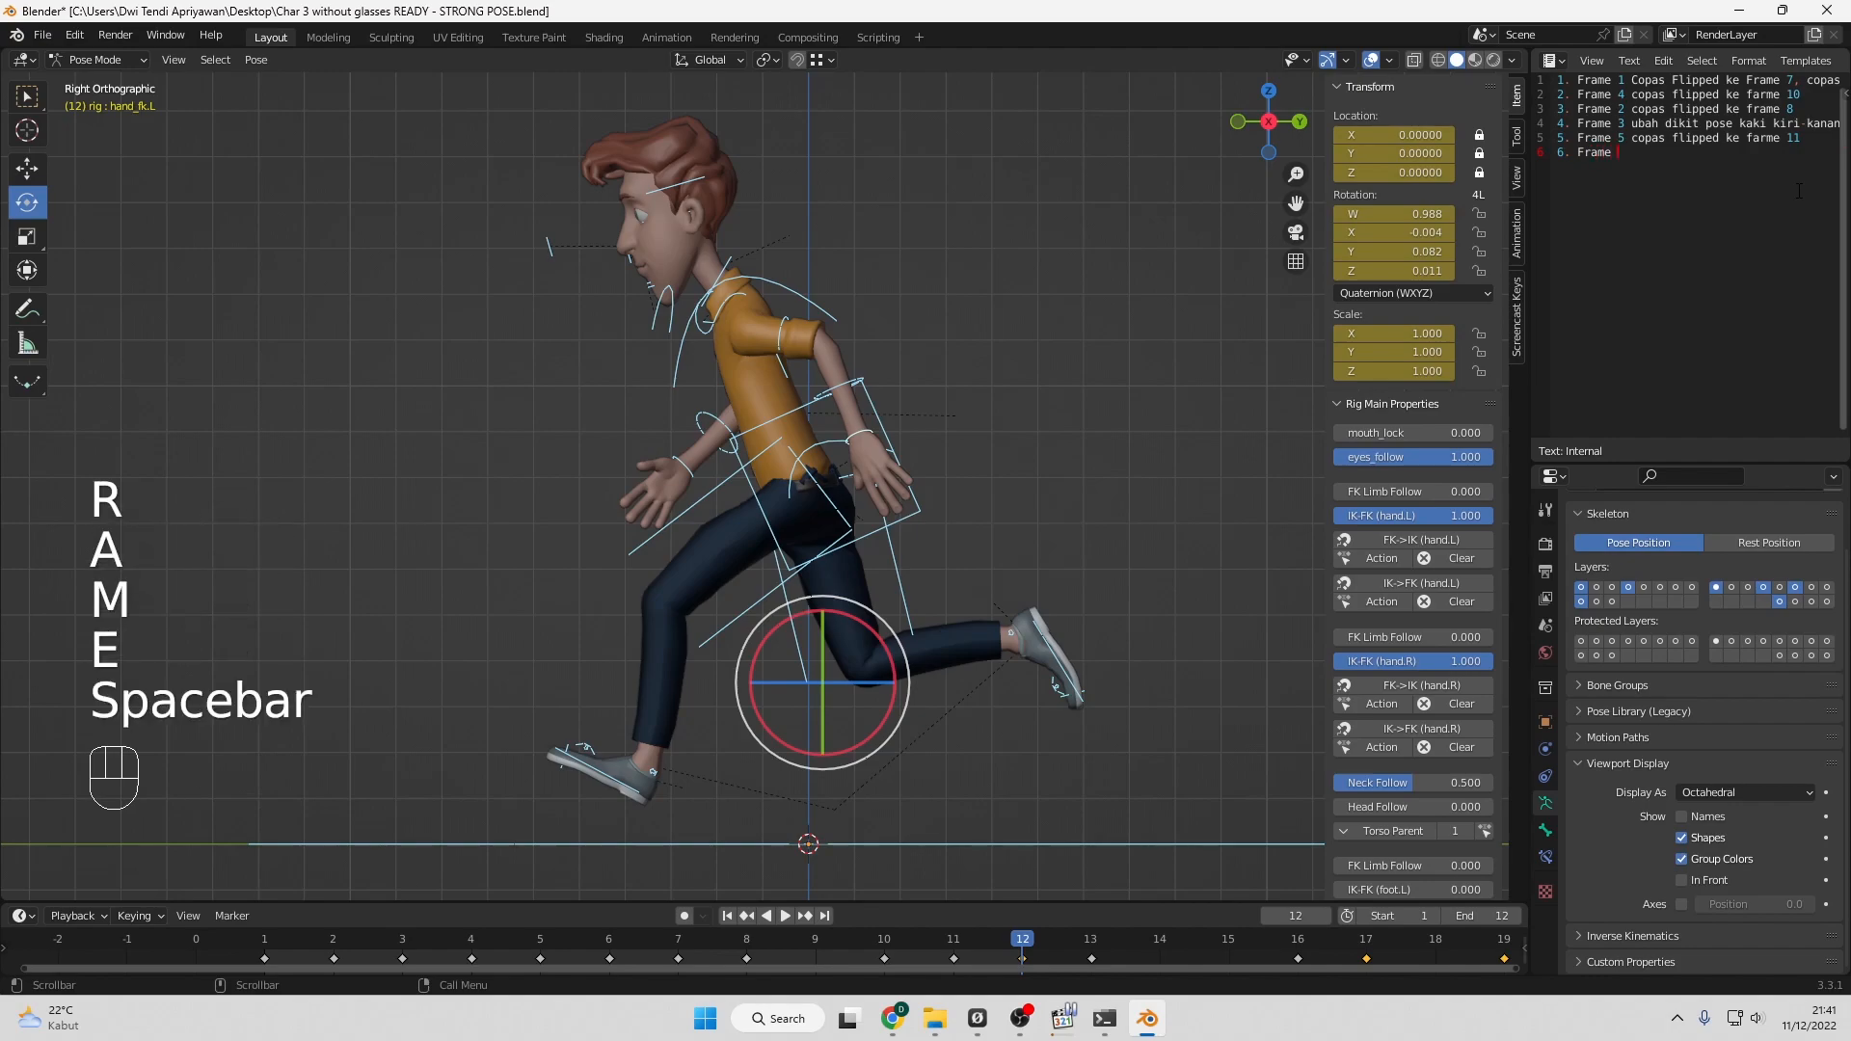
pyautogui.write('6 copas ')
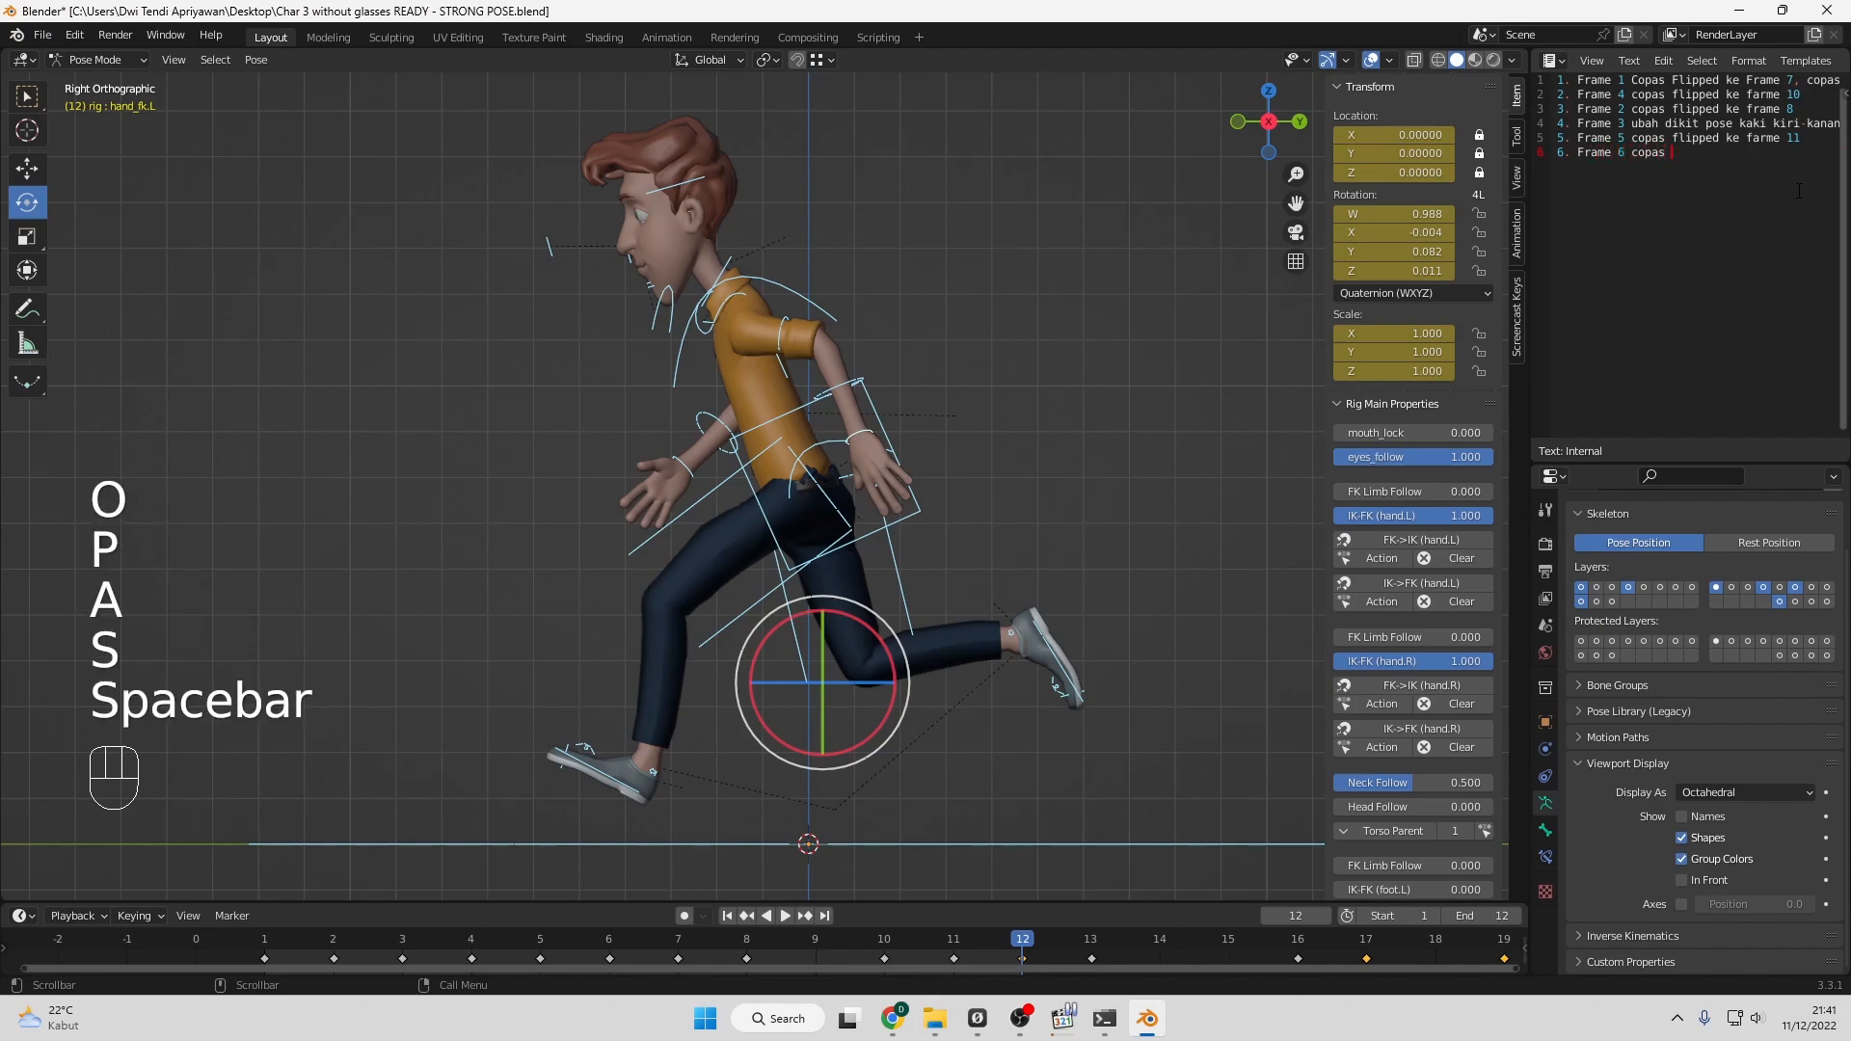
pyautogui.write('flippe')
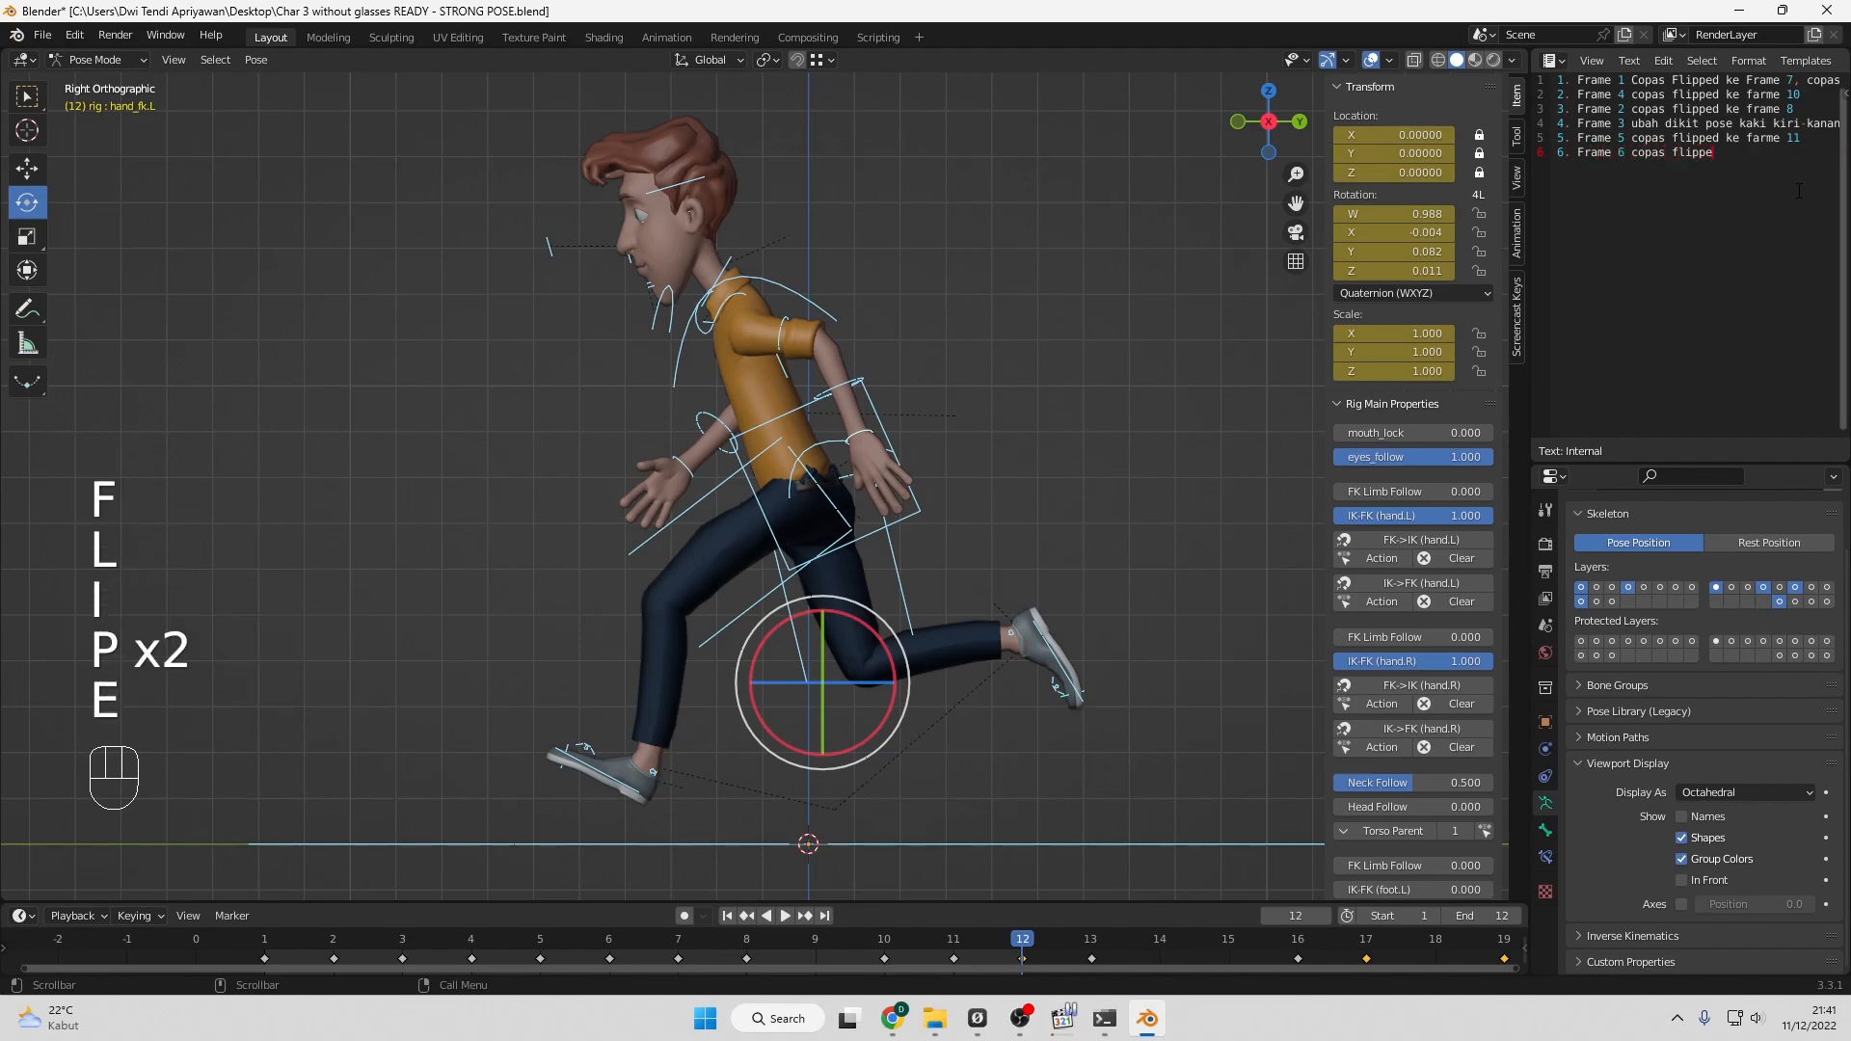
pyautogui.write('d ke frame ')
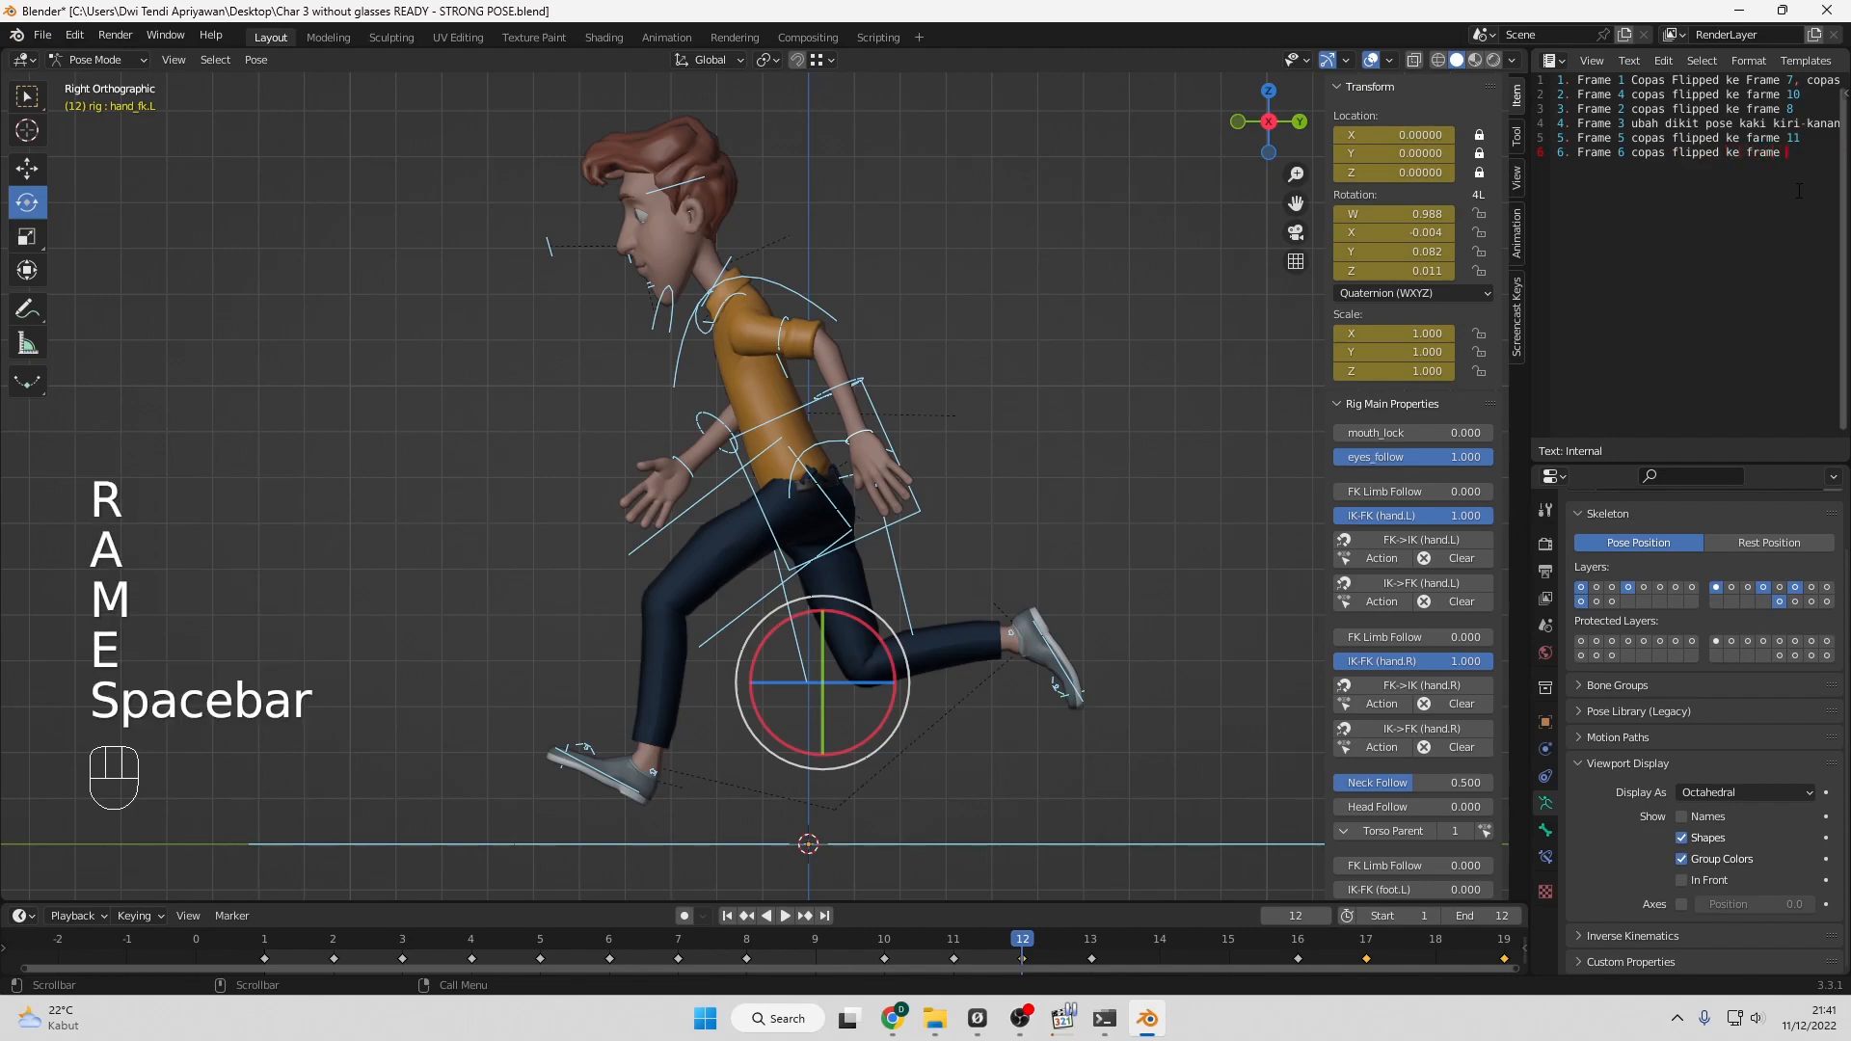
pyautogui.write('12')
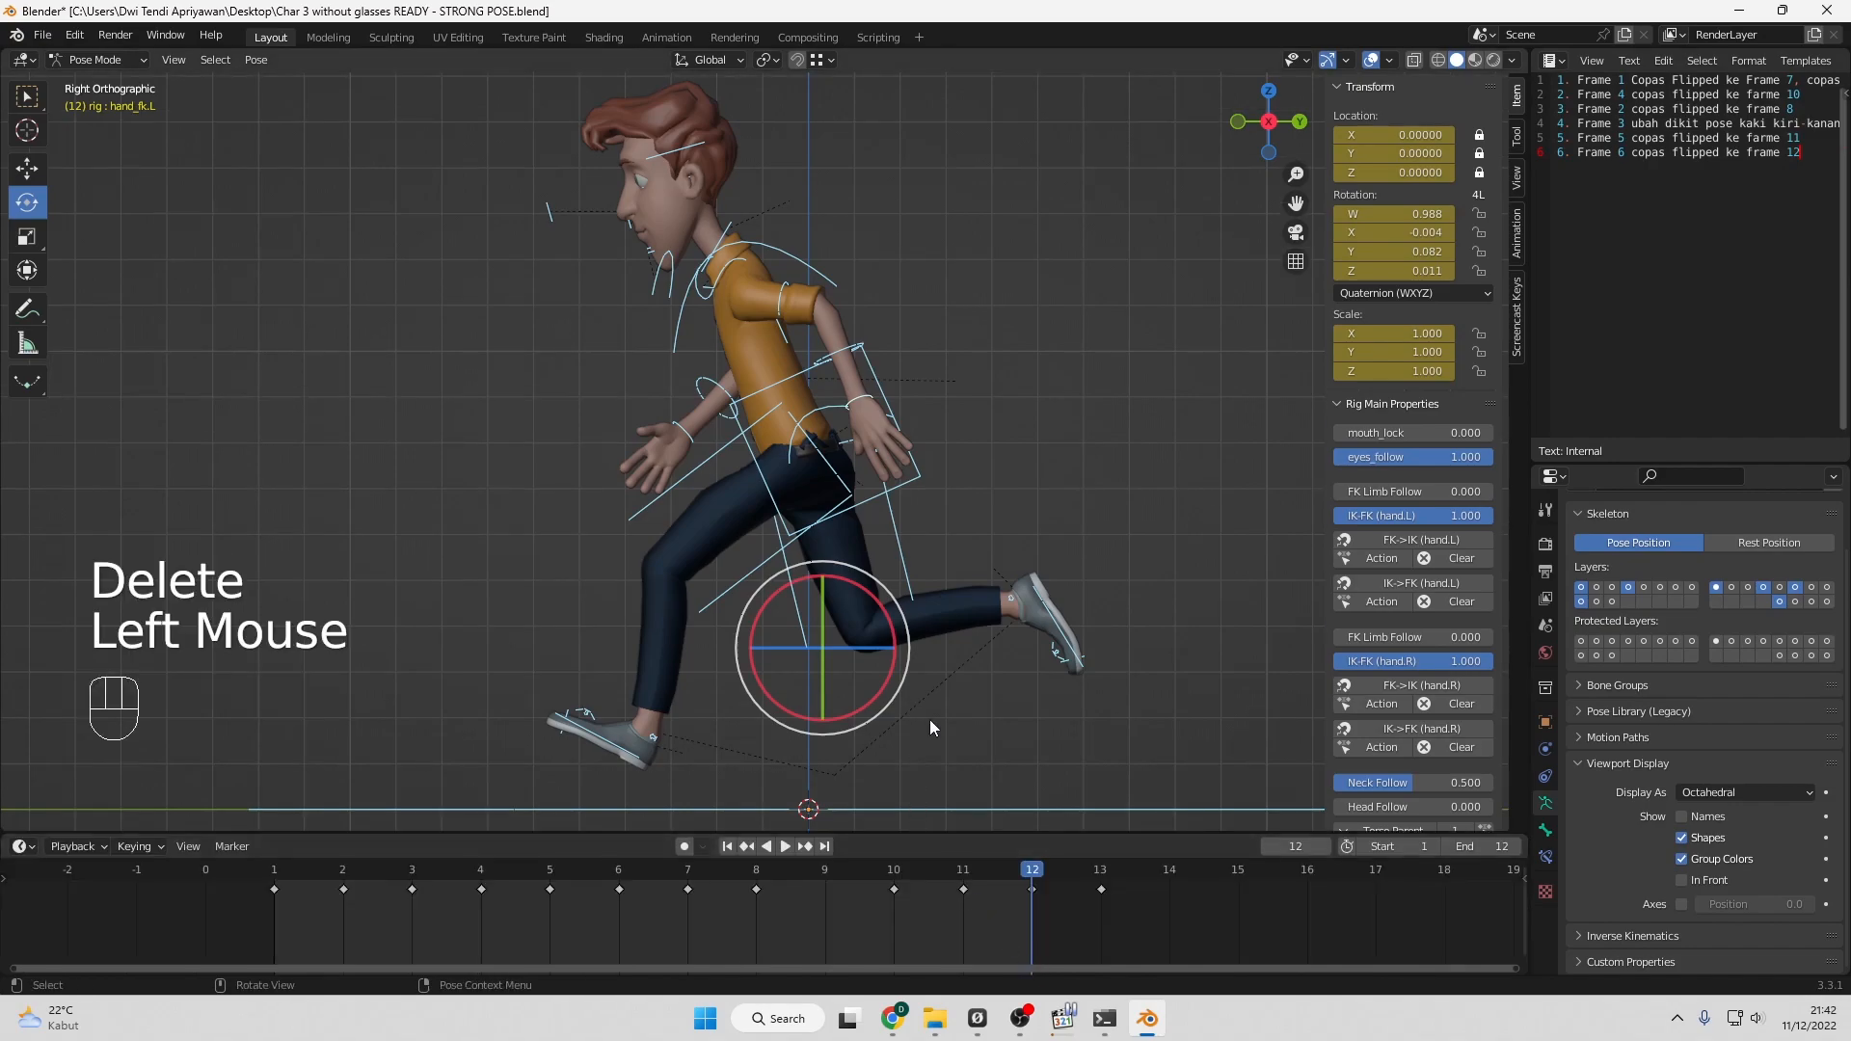
# Play back the 12-frame run cycle and examine the motion from the front and right orthographic views.
pyautogui.click(785, 846)
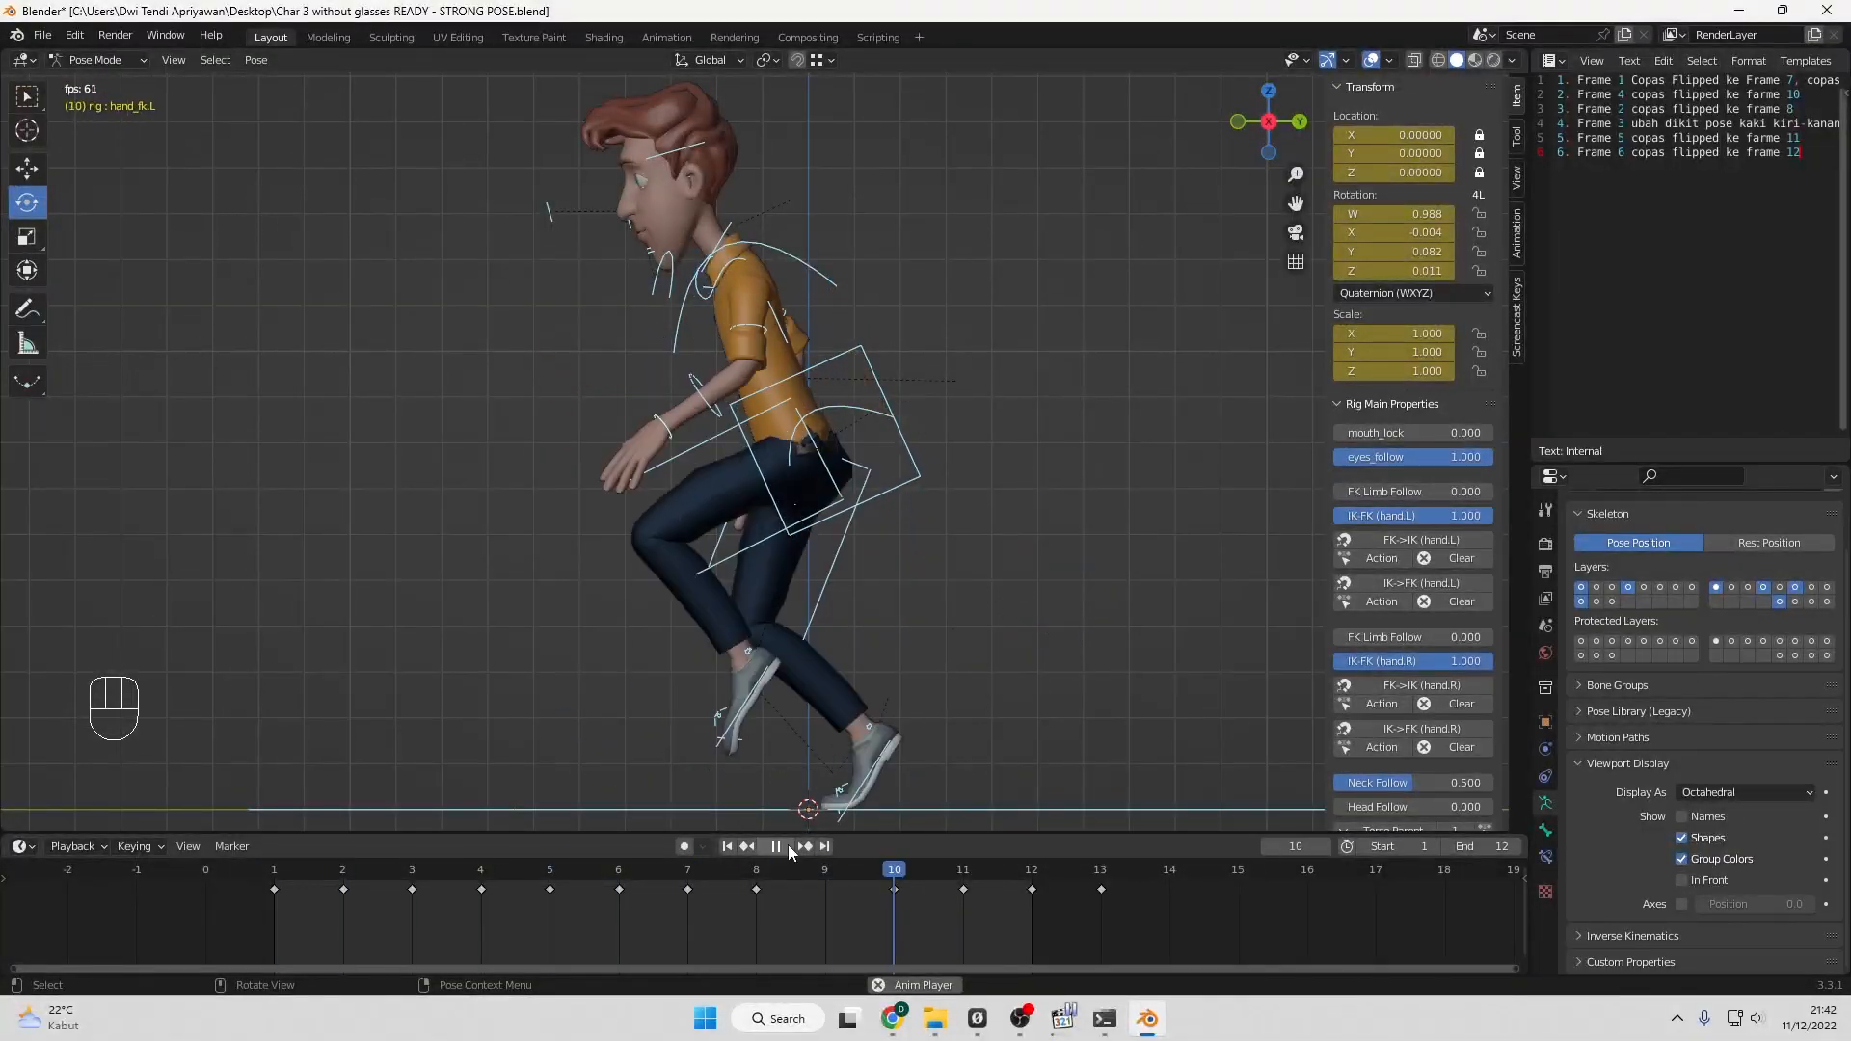
pyautogui.moveTo(975, 835); pyautogui.dragTo(976, 859)
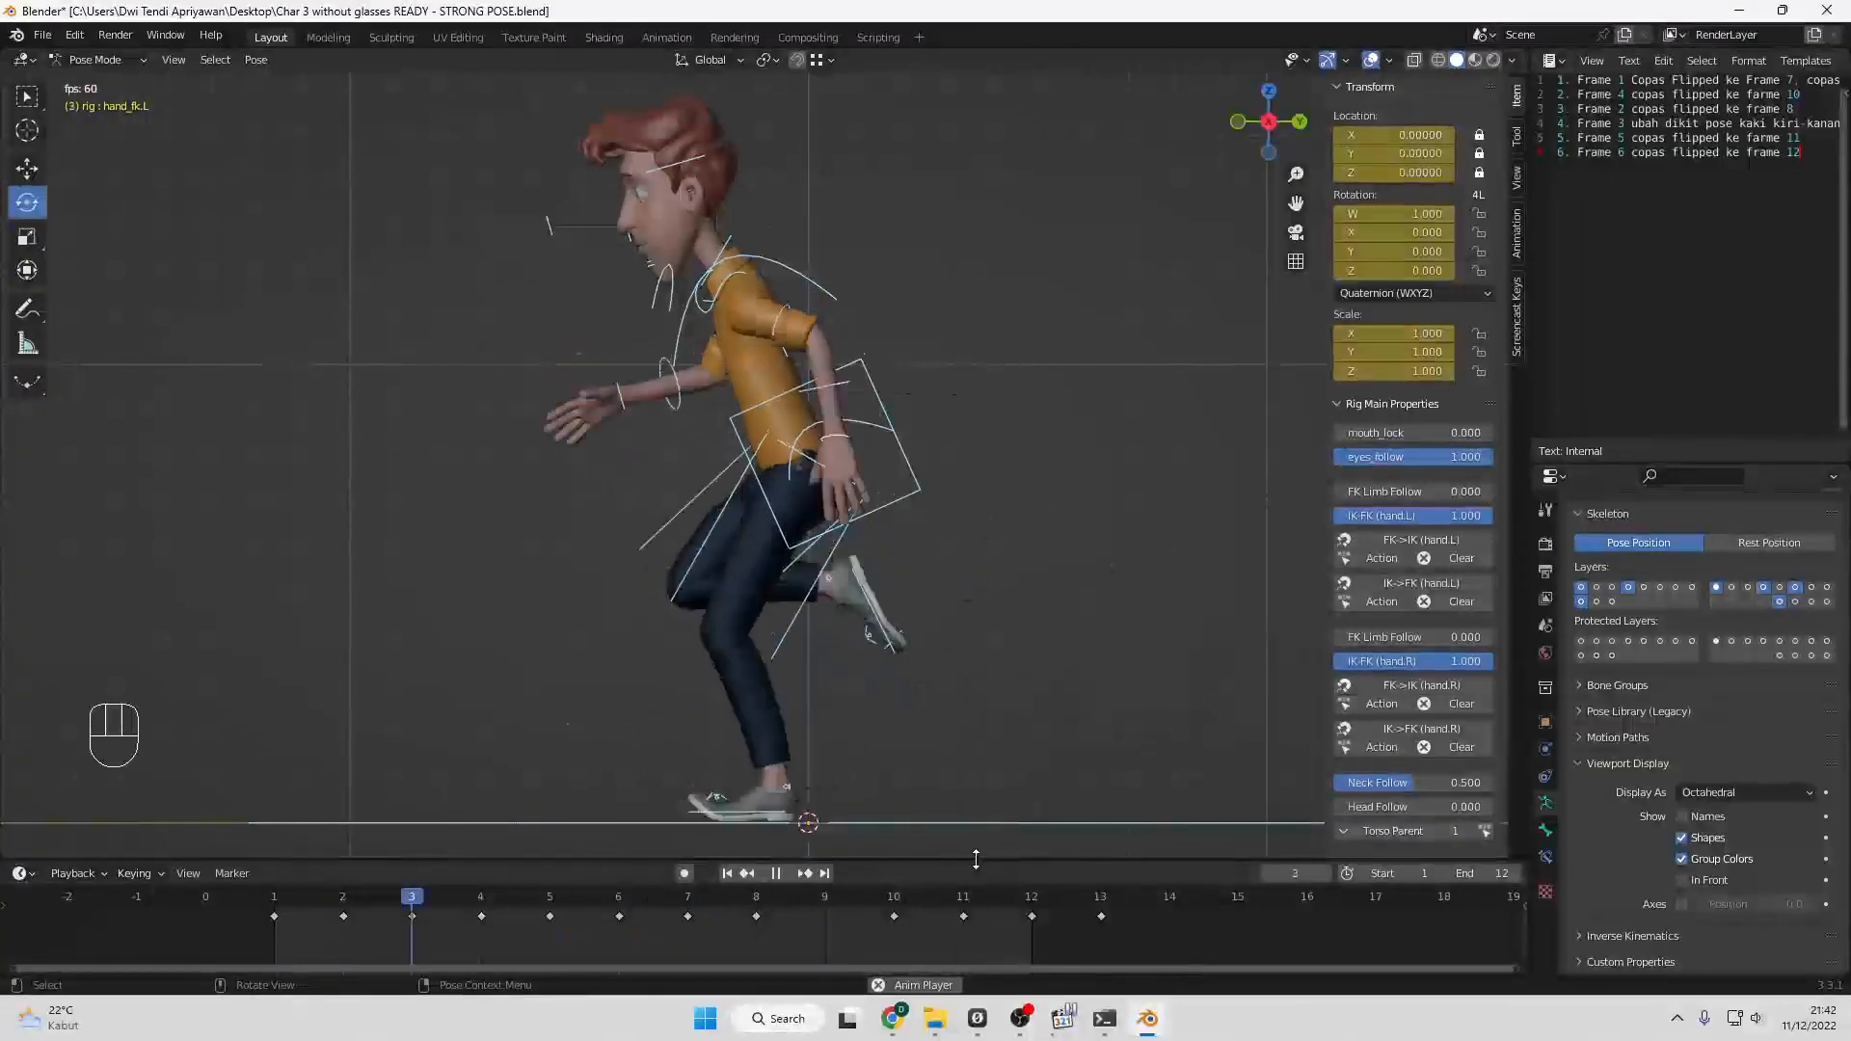
pyautogui.press('space')
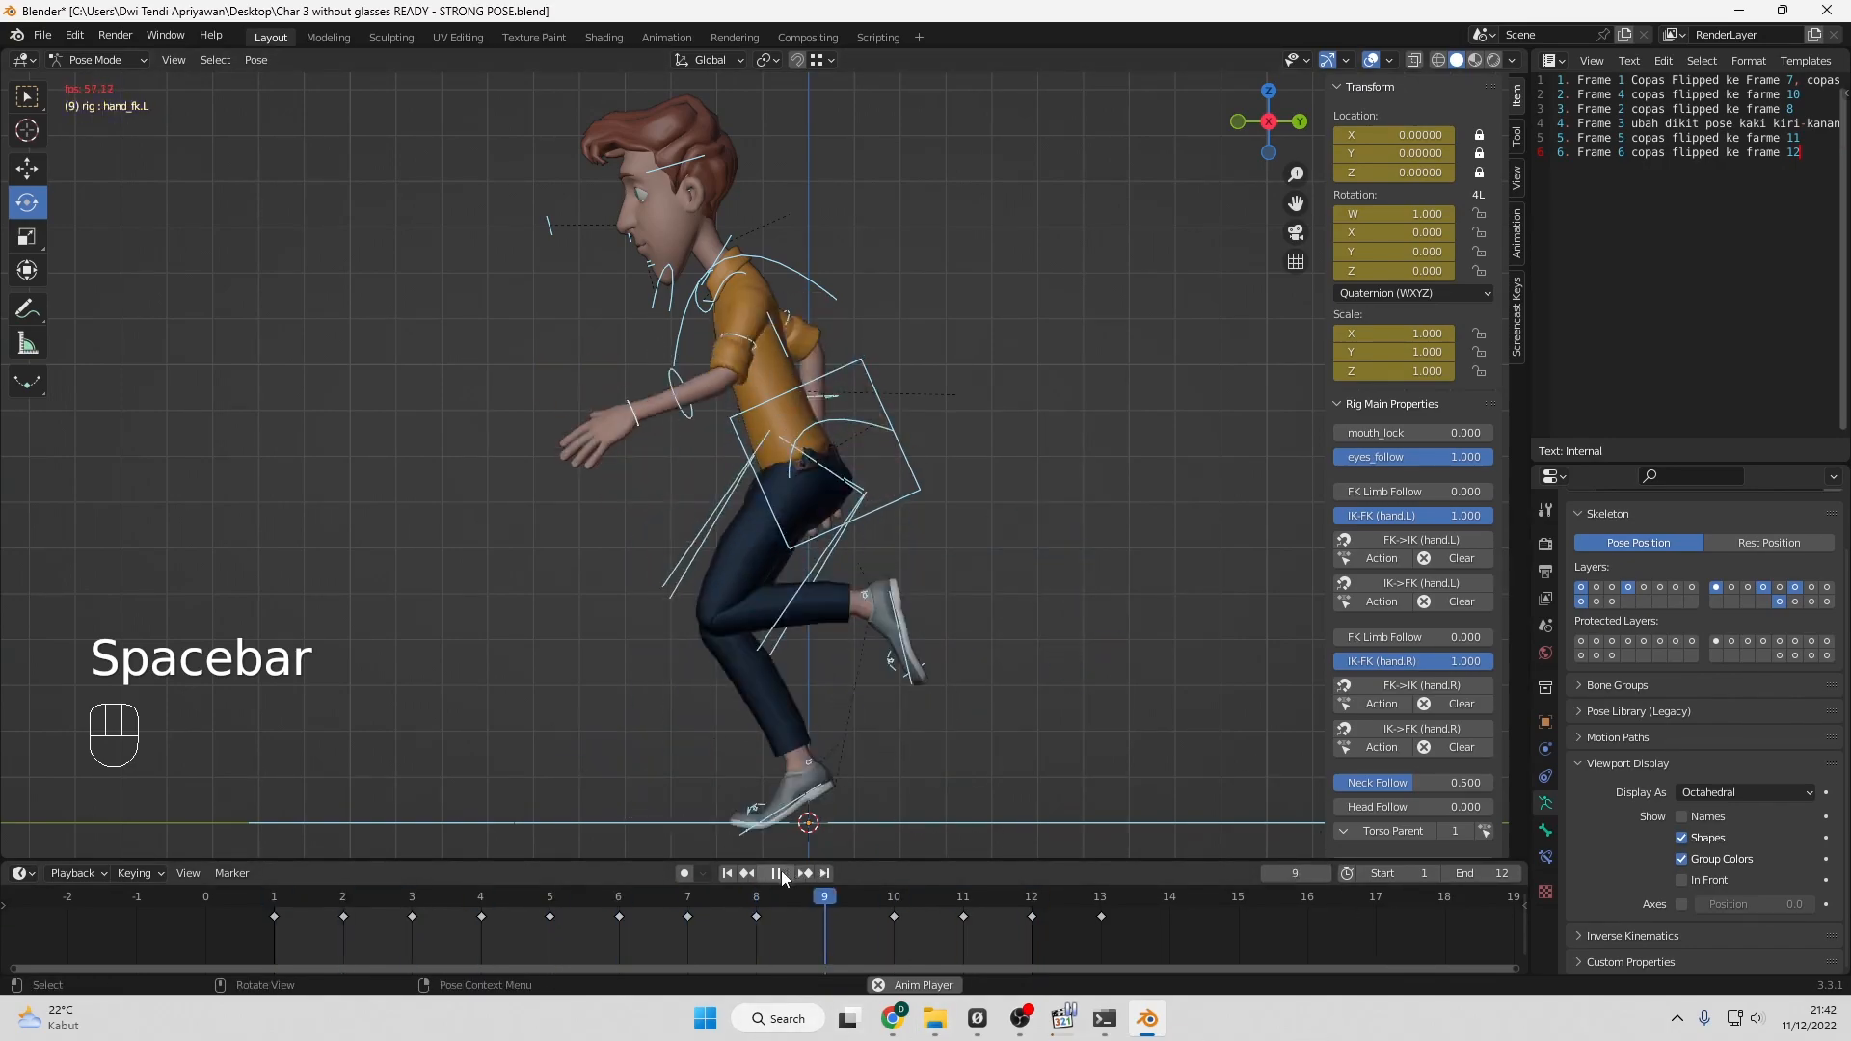
pyautogui.press('KP_1')
pyautogui.press('KP_3')
pyautogui.press('KP_1')
pyautogui.press('KP_3')
pyautogui.press('KP_1')
pyautogui.press('KP_3')
pyautogui.press('KP_1')
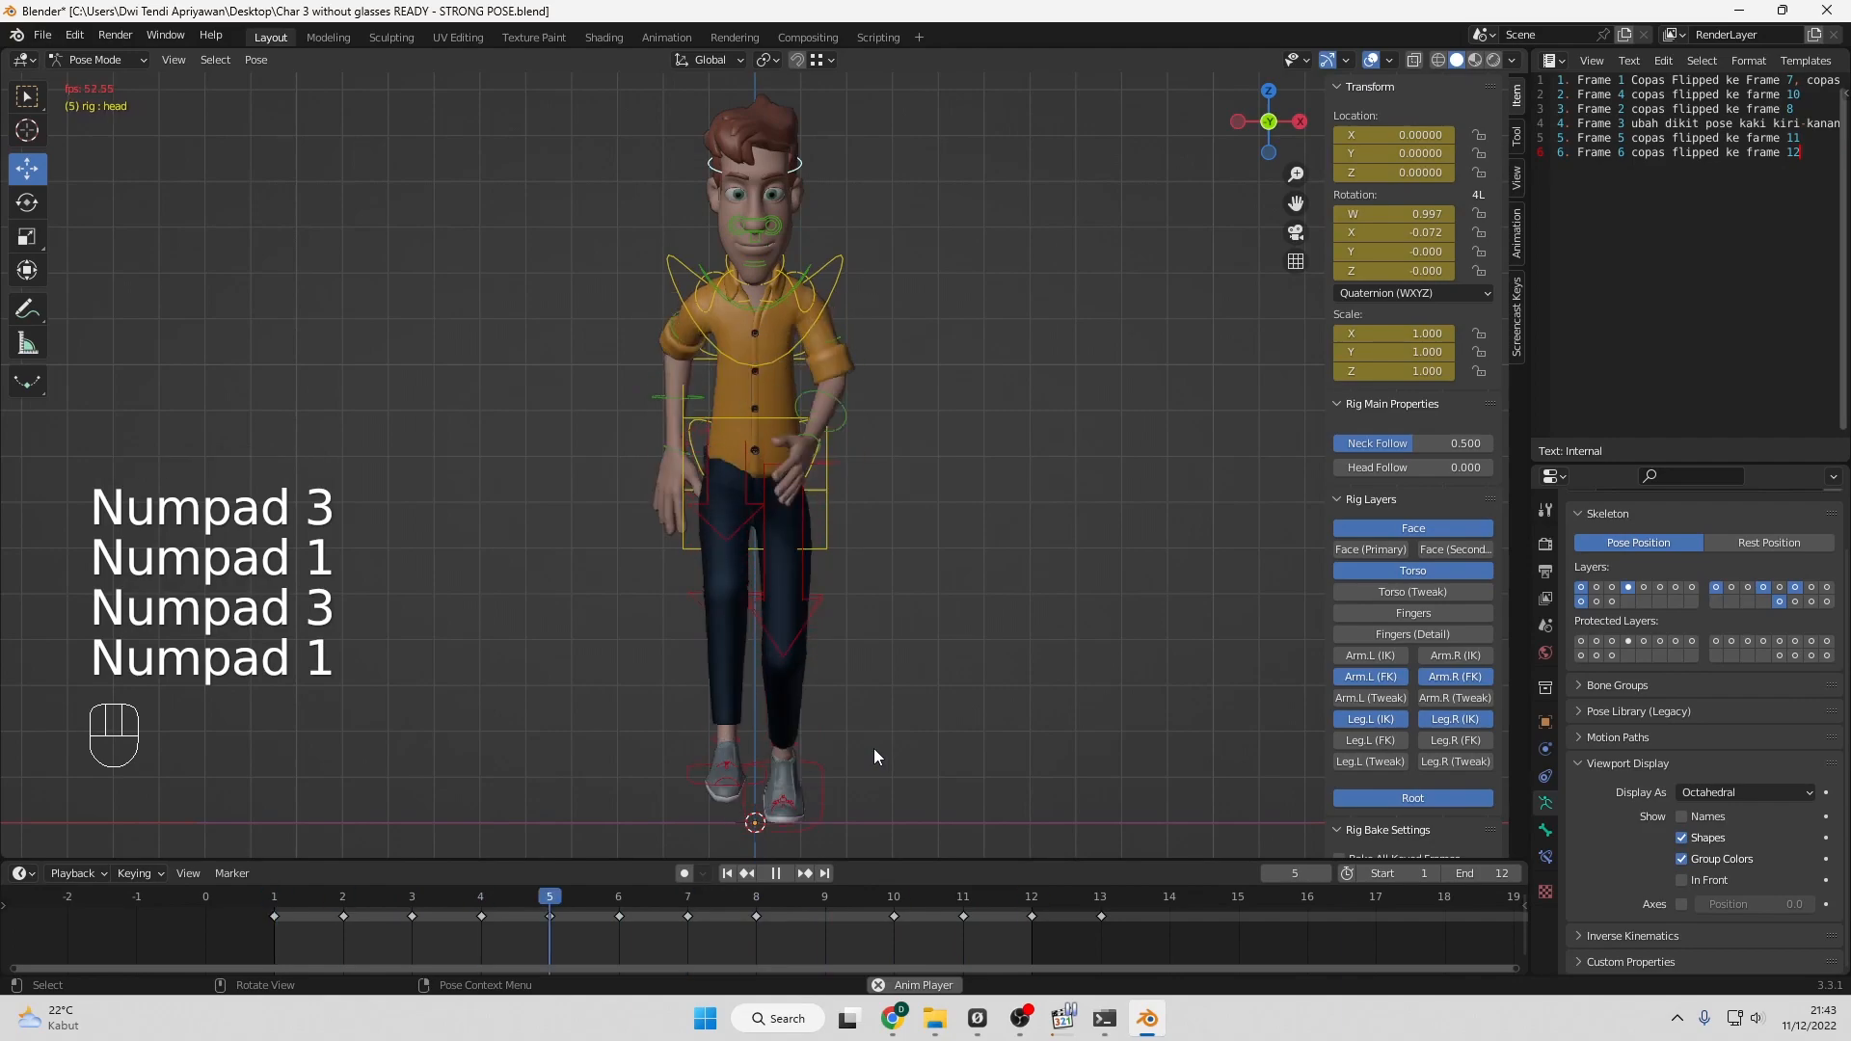
pyautogui.press('KP_3')
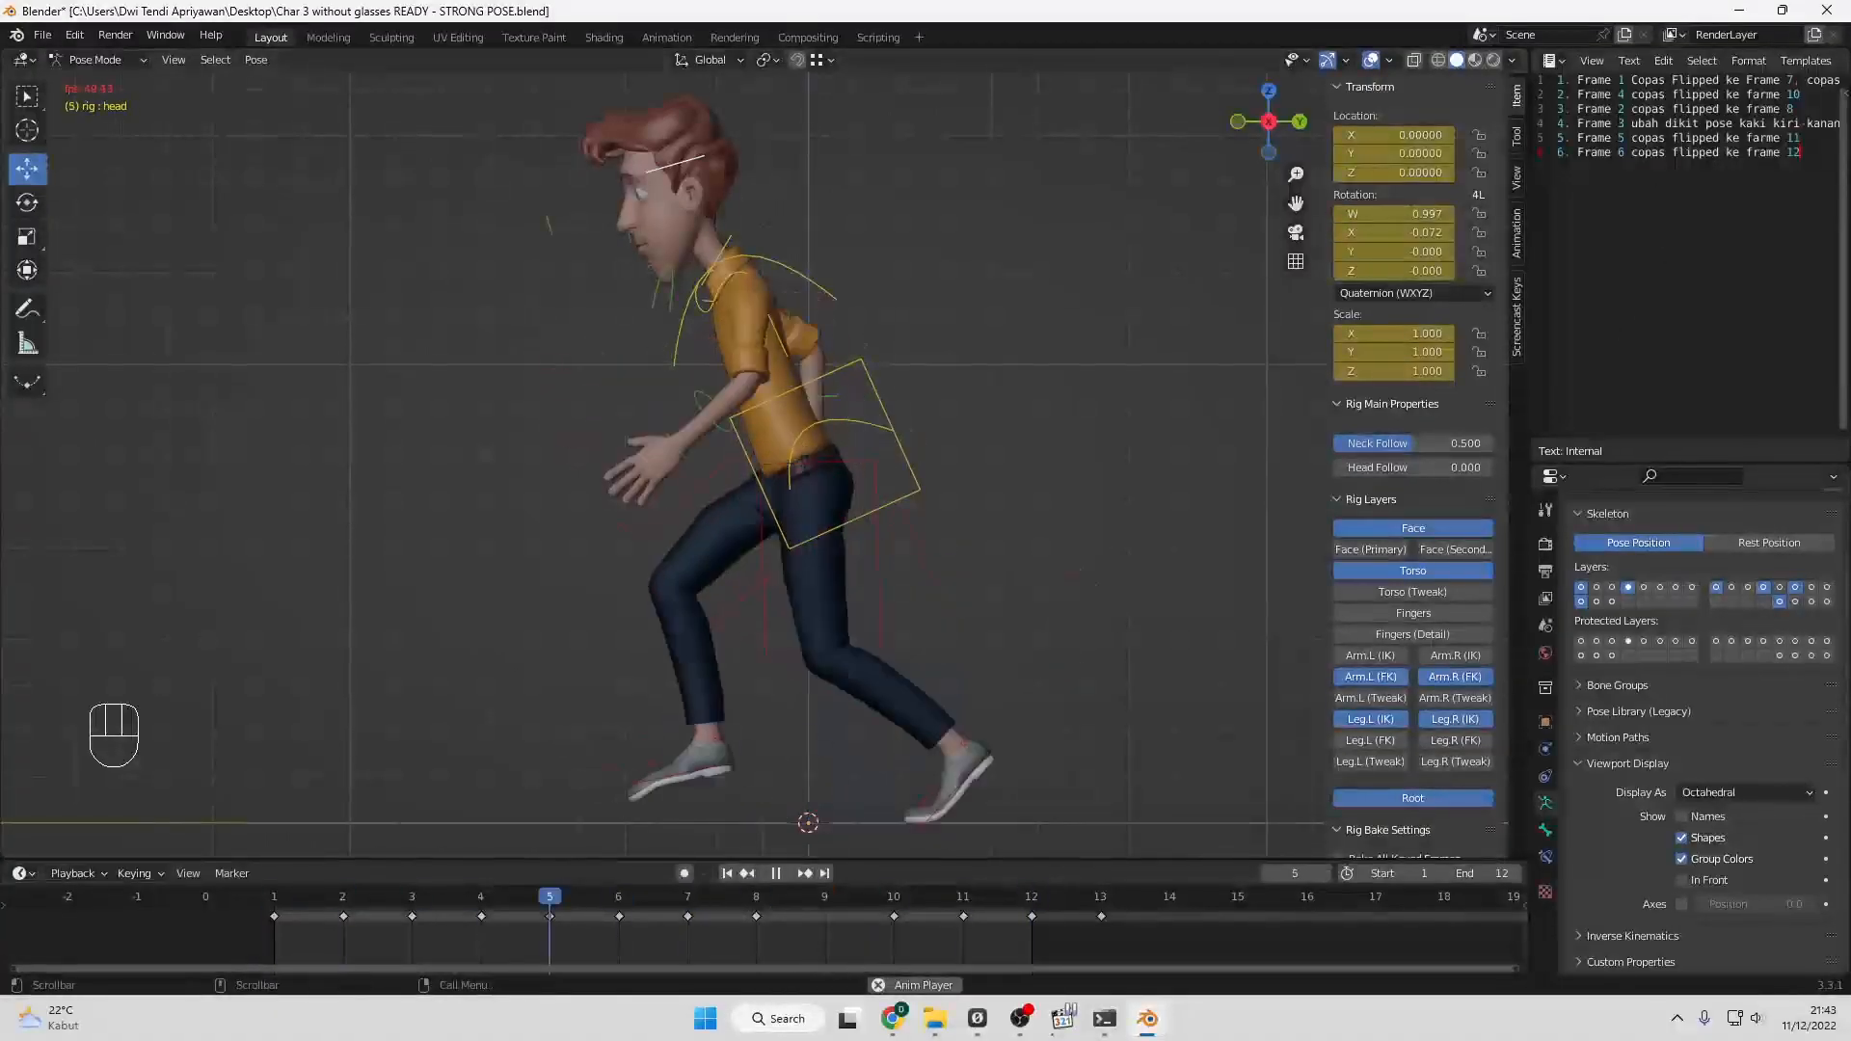
# Save the animation to the Desktop as a new file named "test run cycle.blend".
pyautogui.moveTo(1521, 17); pyautogui.dragTo(1380, 25)
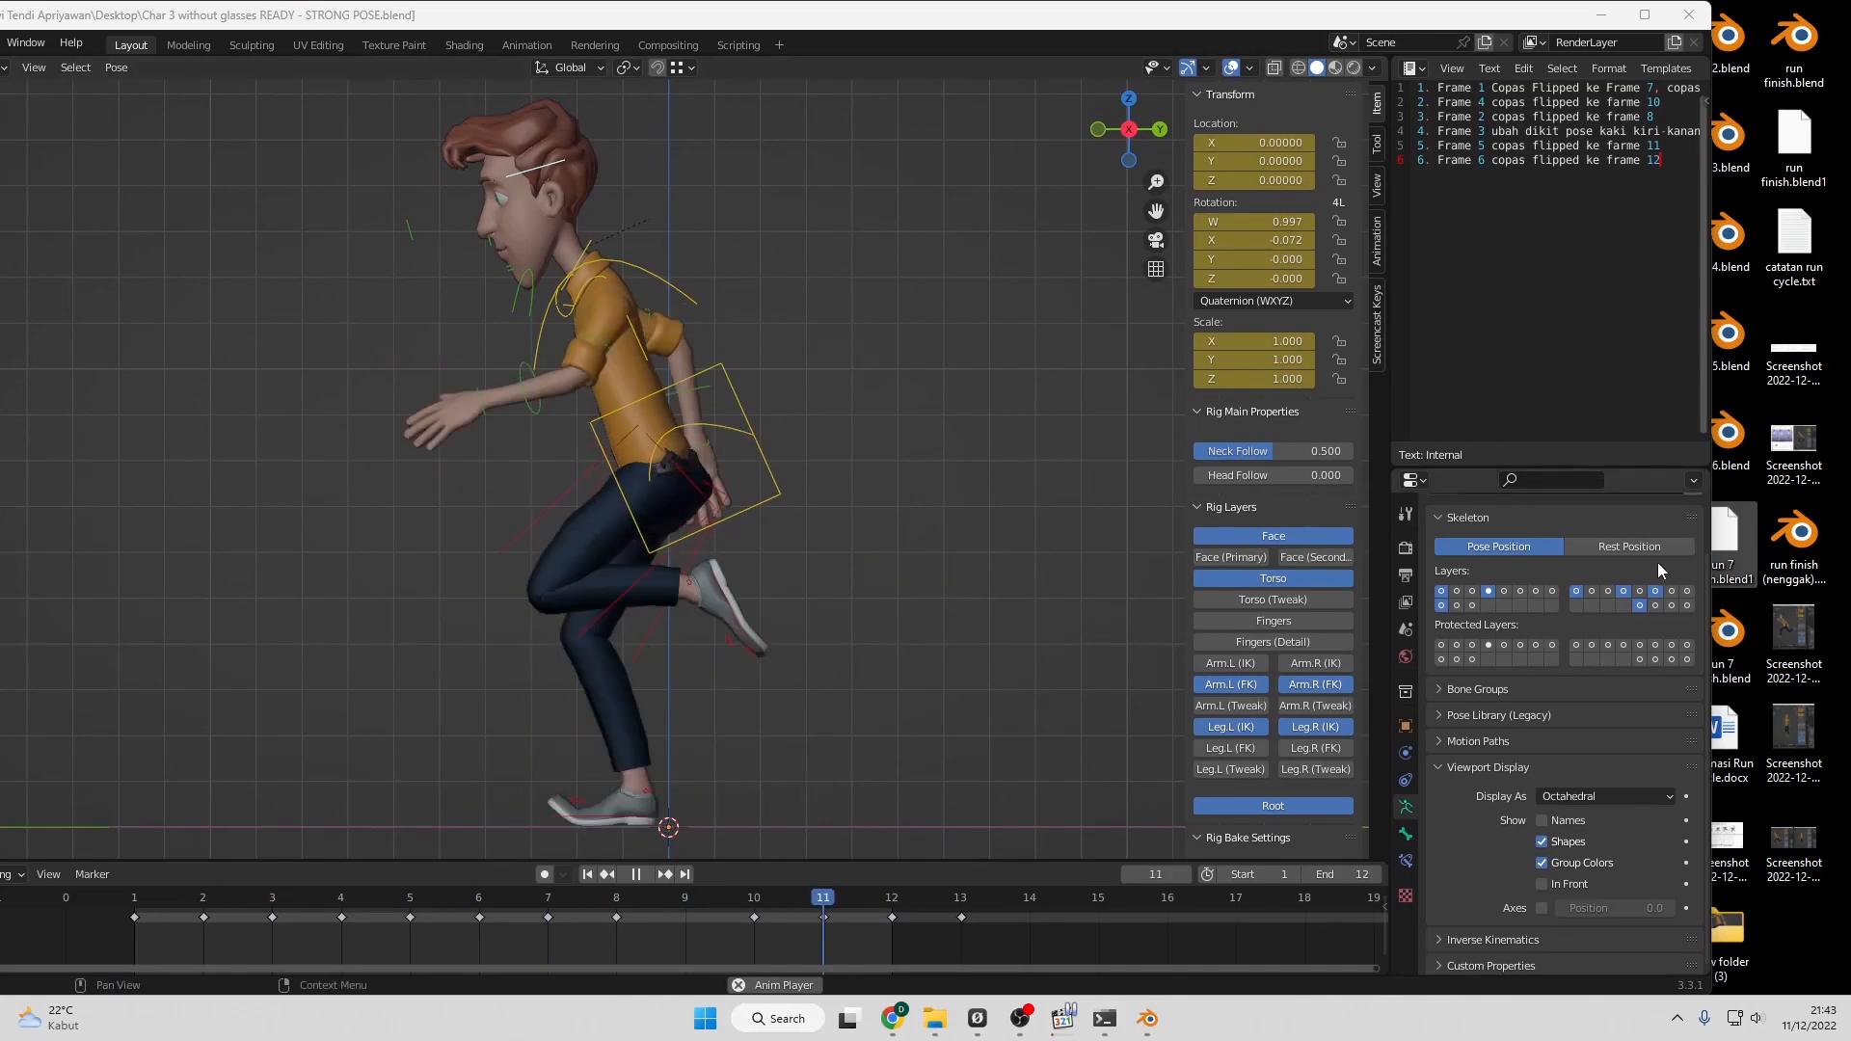
pyautogui.moveTo(926, 18); pyautogui.dragTo(1048, 1)
pyautogui.click(43, 35)
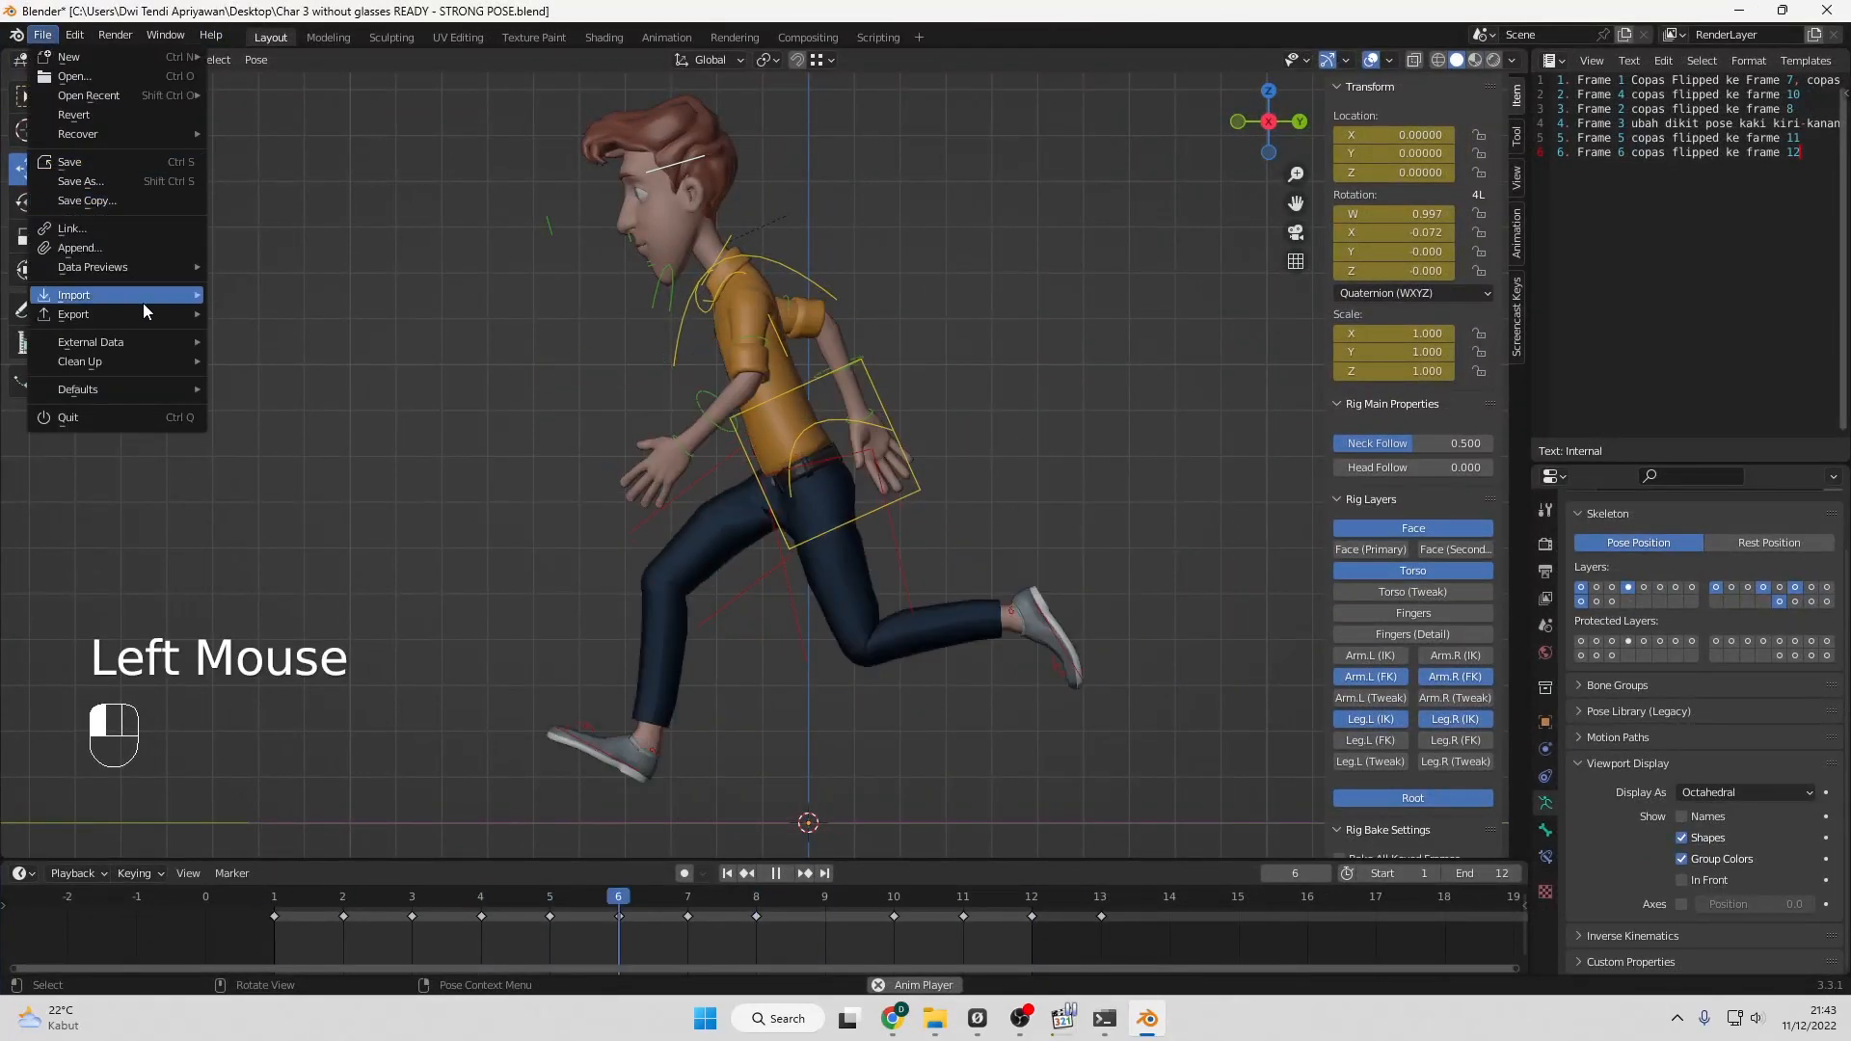
pyautogui.click(170, 181)
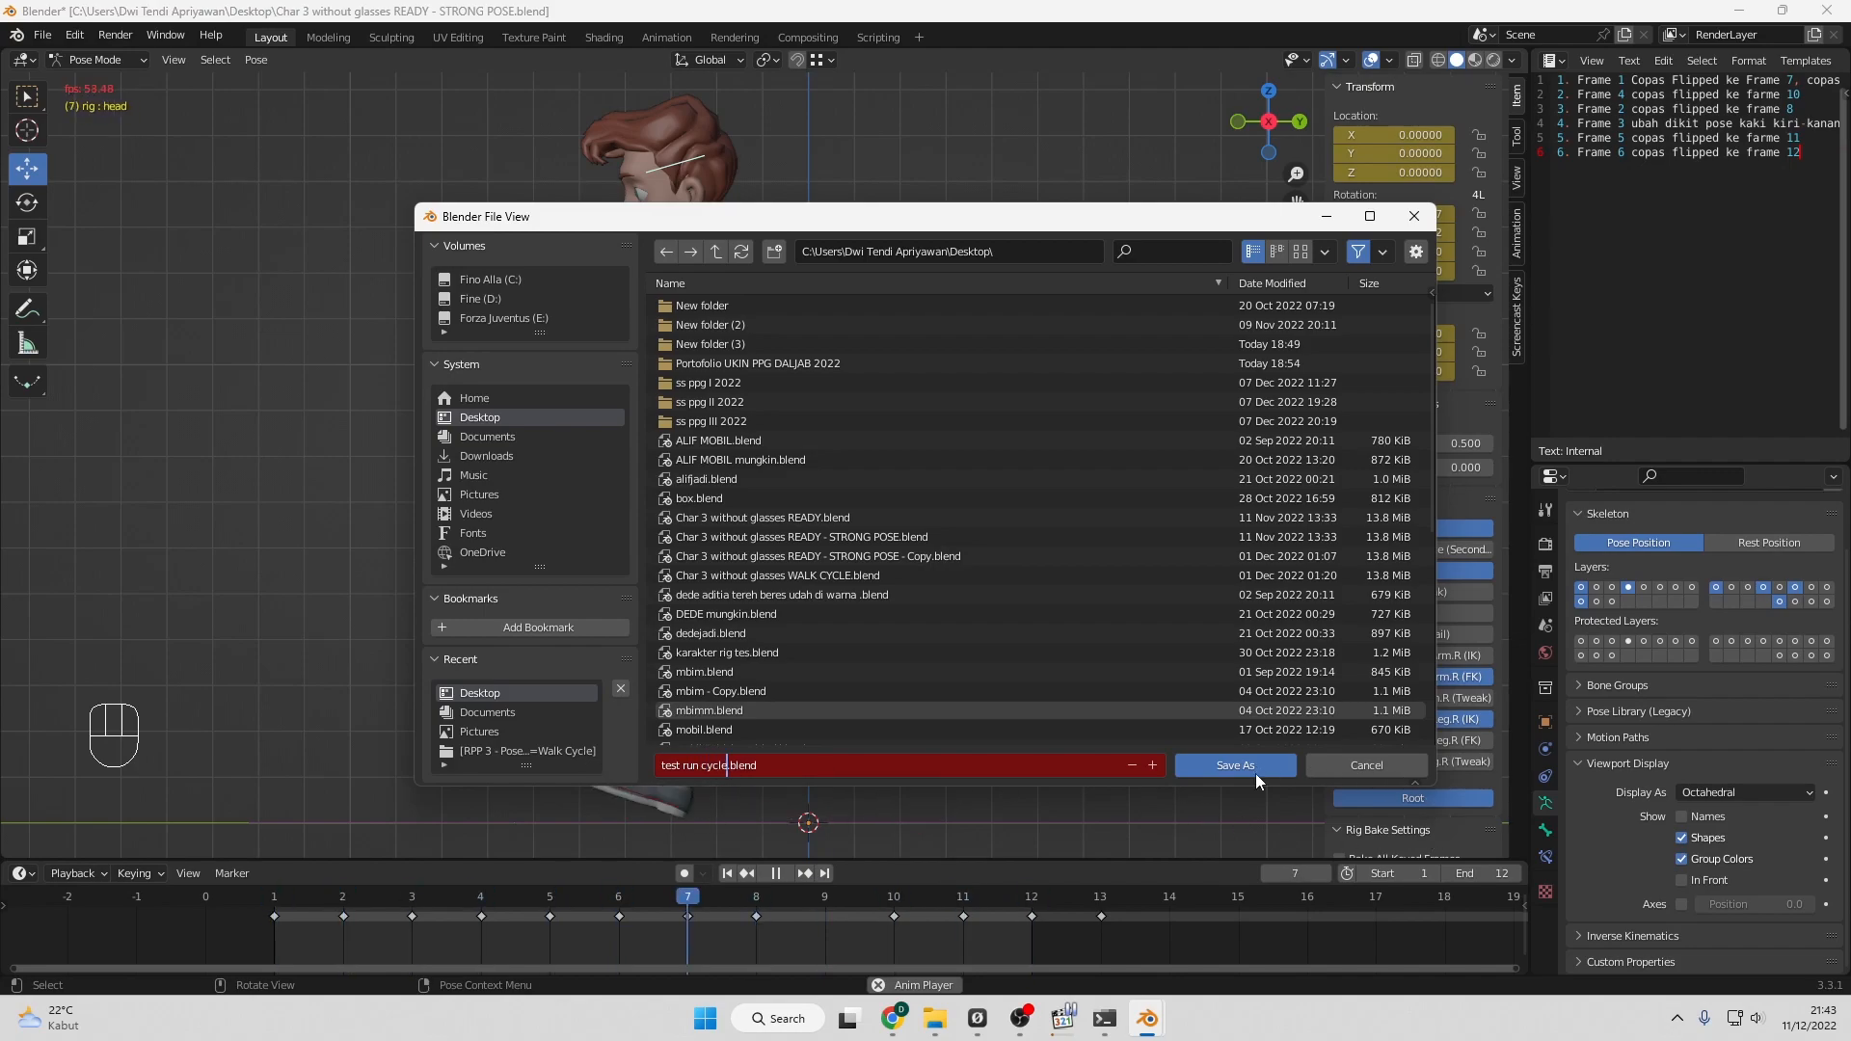
pyautogui.click(1257, 766)
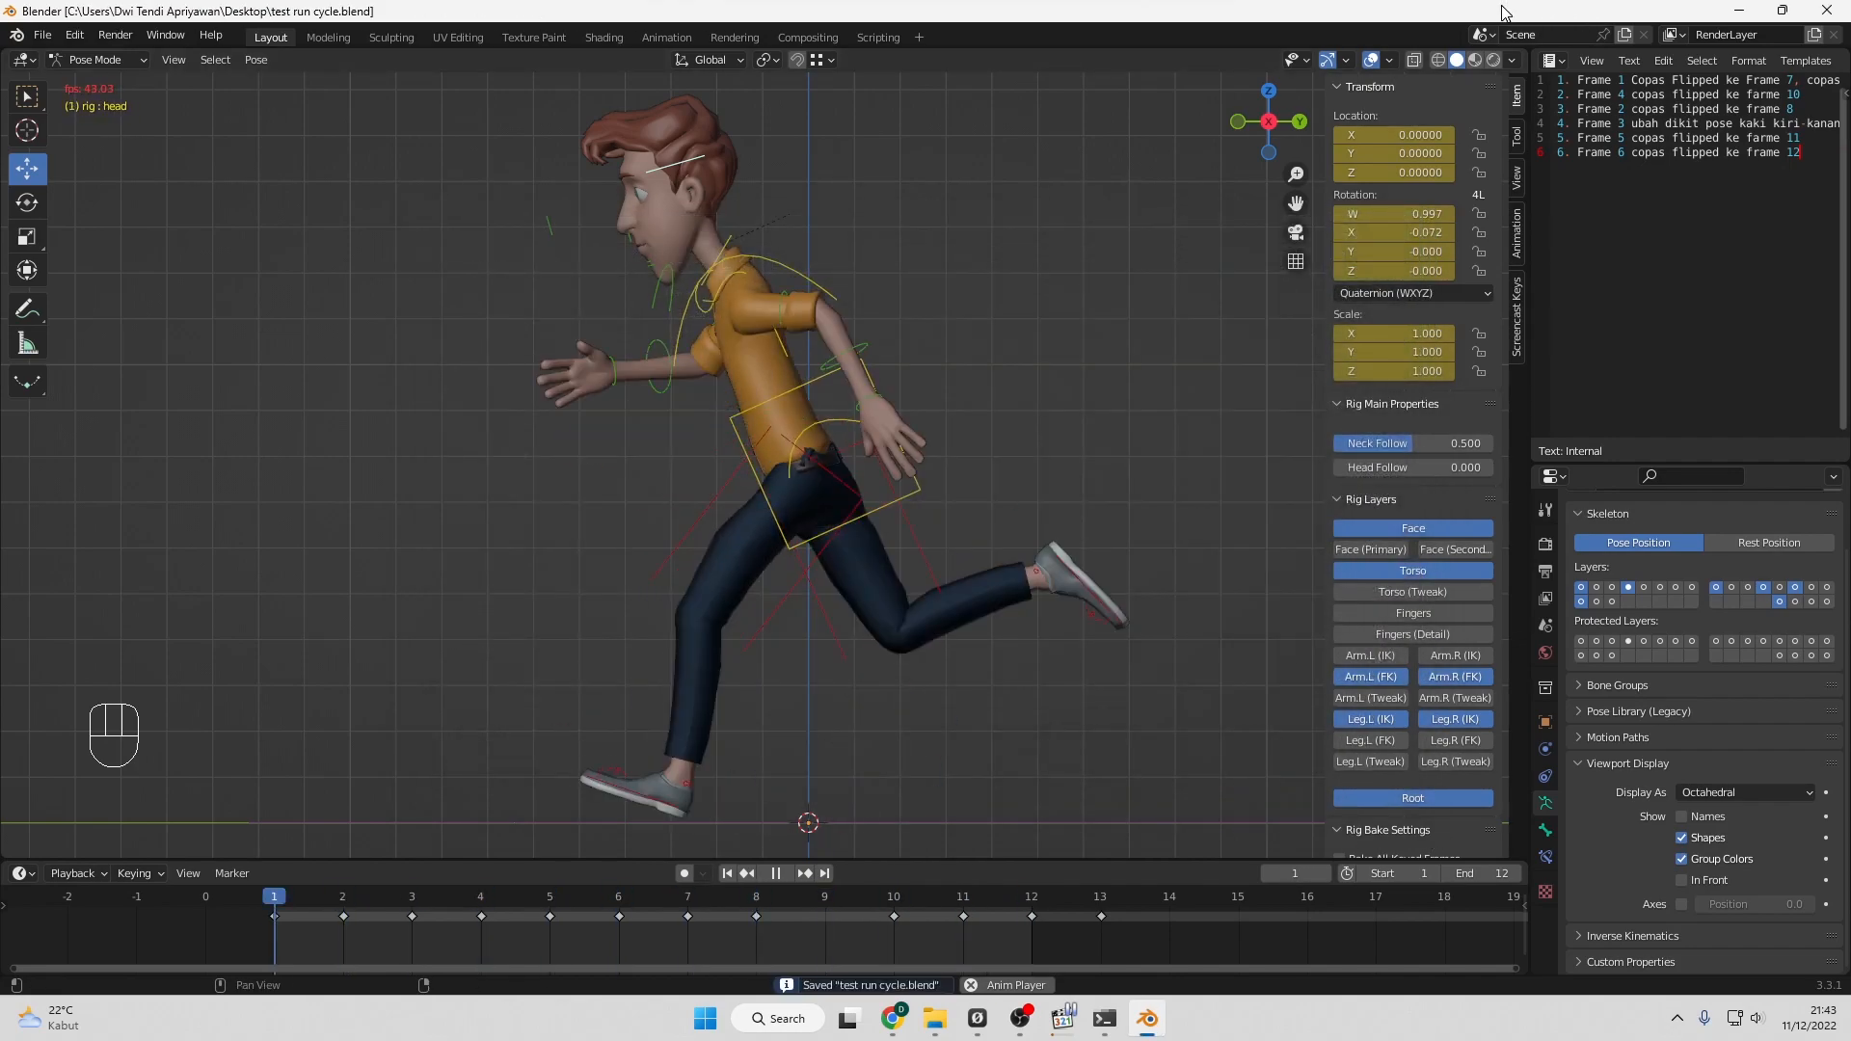
# Open the finished reference file "run finish (nenggak).blend" from the desktop in a maximized window.
pyautogui.moveTo(1540, 13); pyautogui.dragTo(1465, 43)
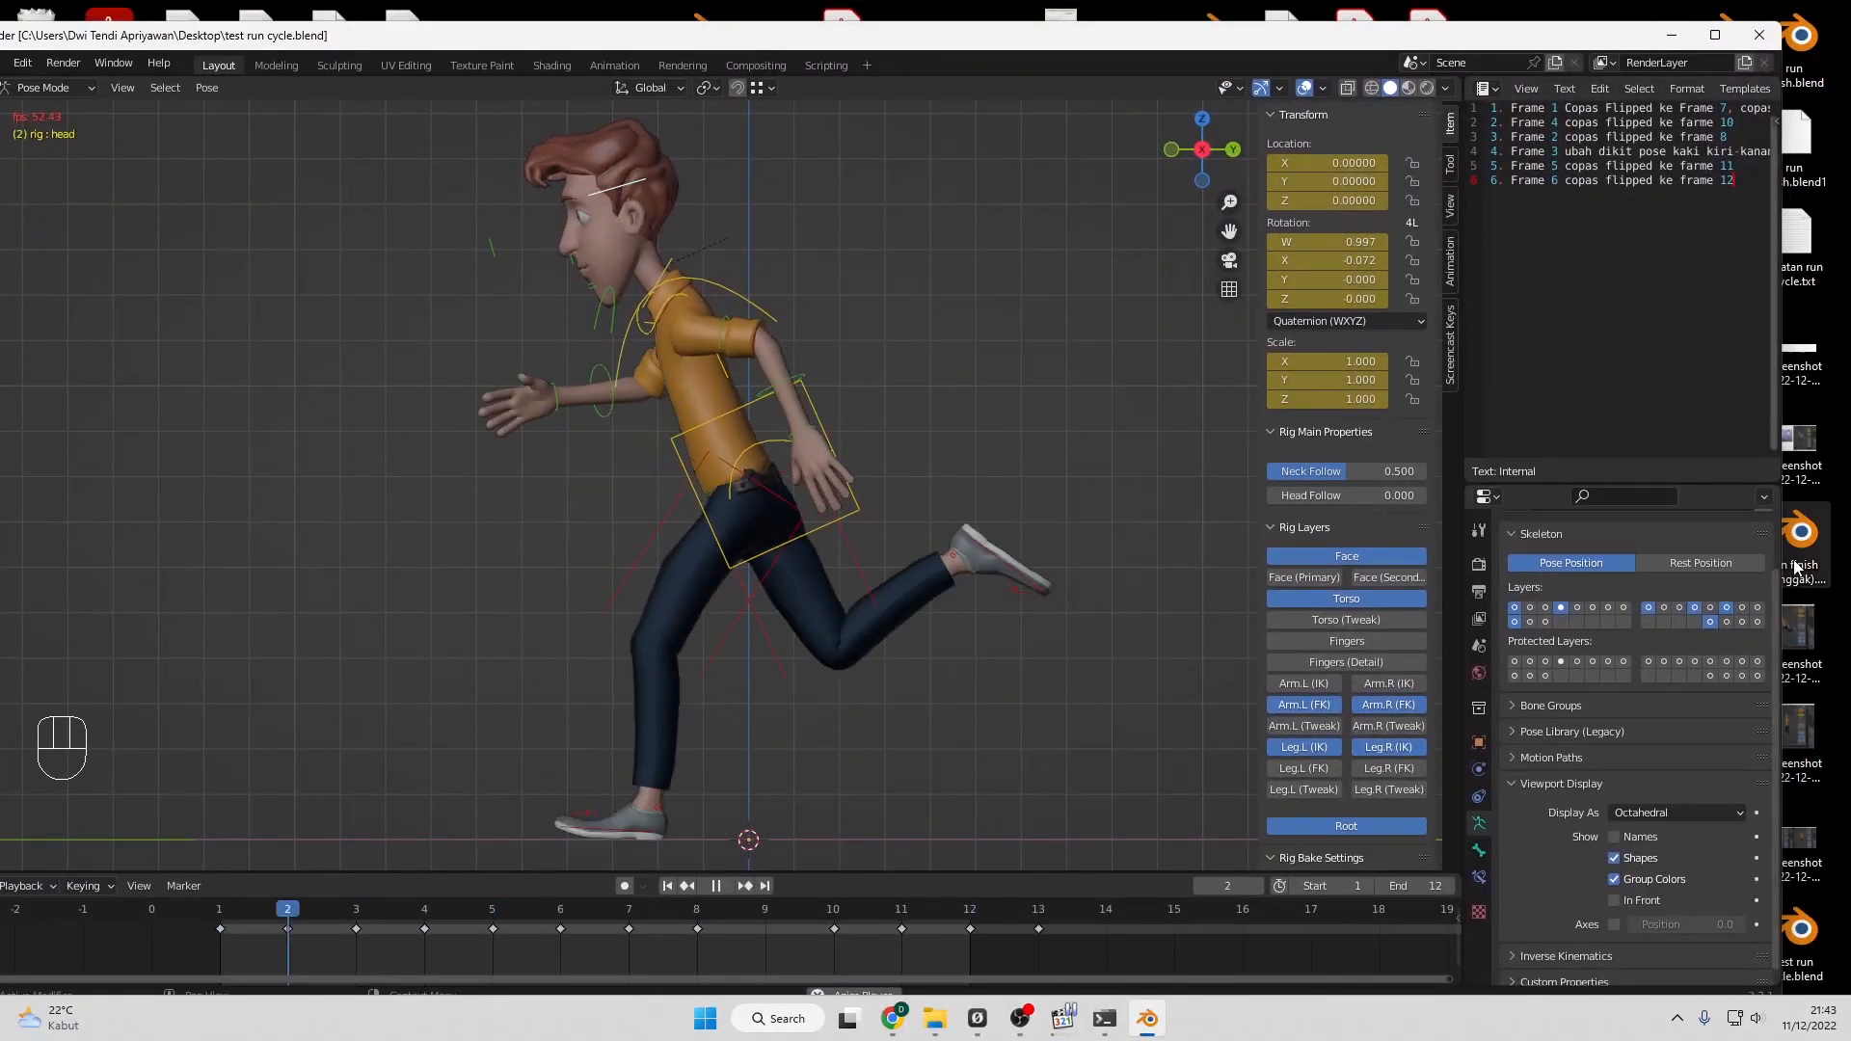
pyautogui.moveTo(1178, 551); pyautogui.dragTo(1172, 550)
pyautogui.click(1173, 550)
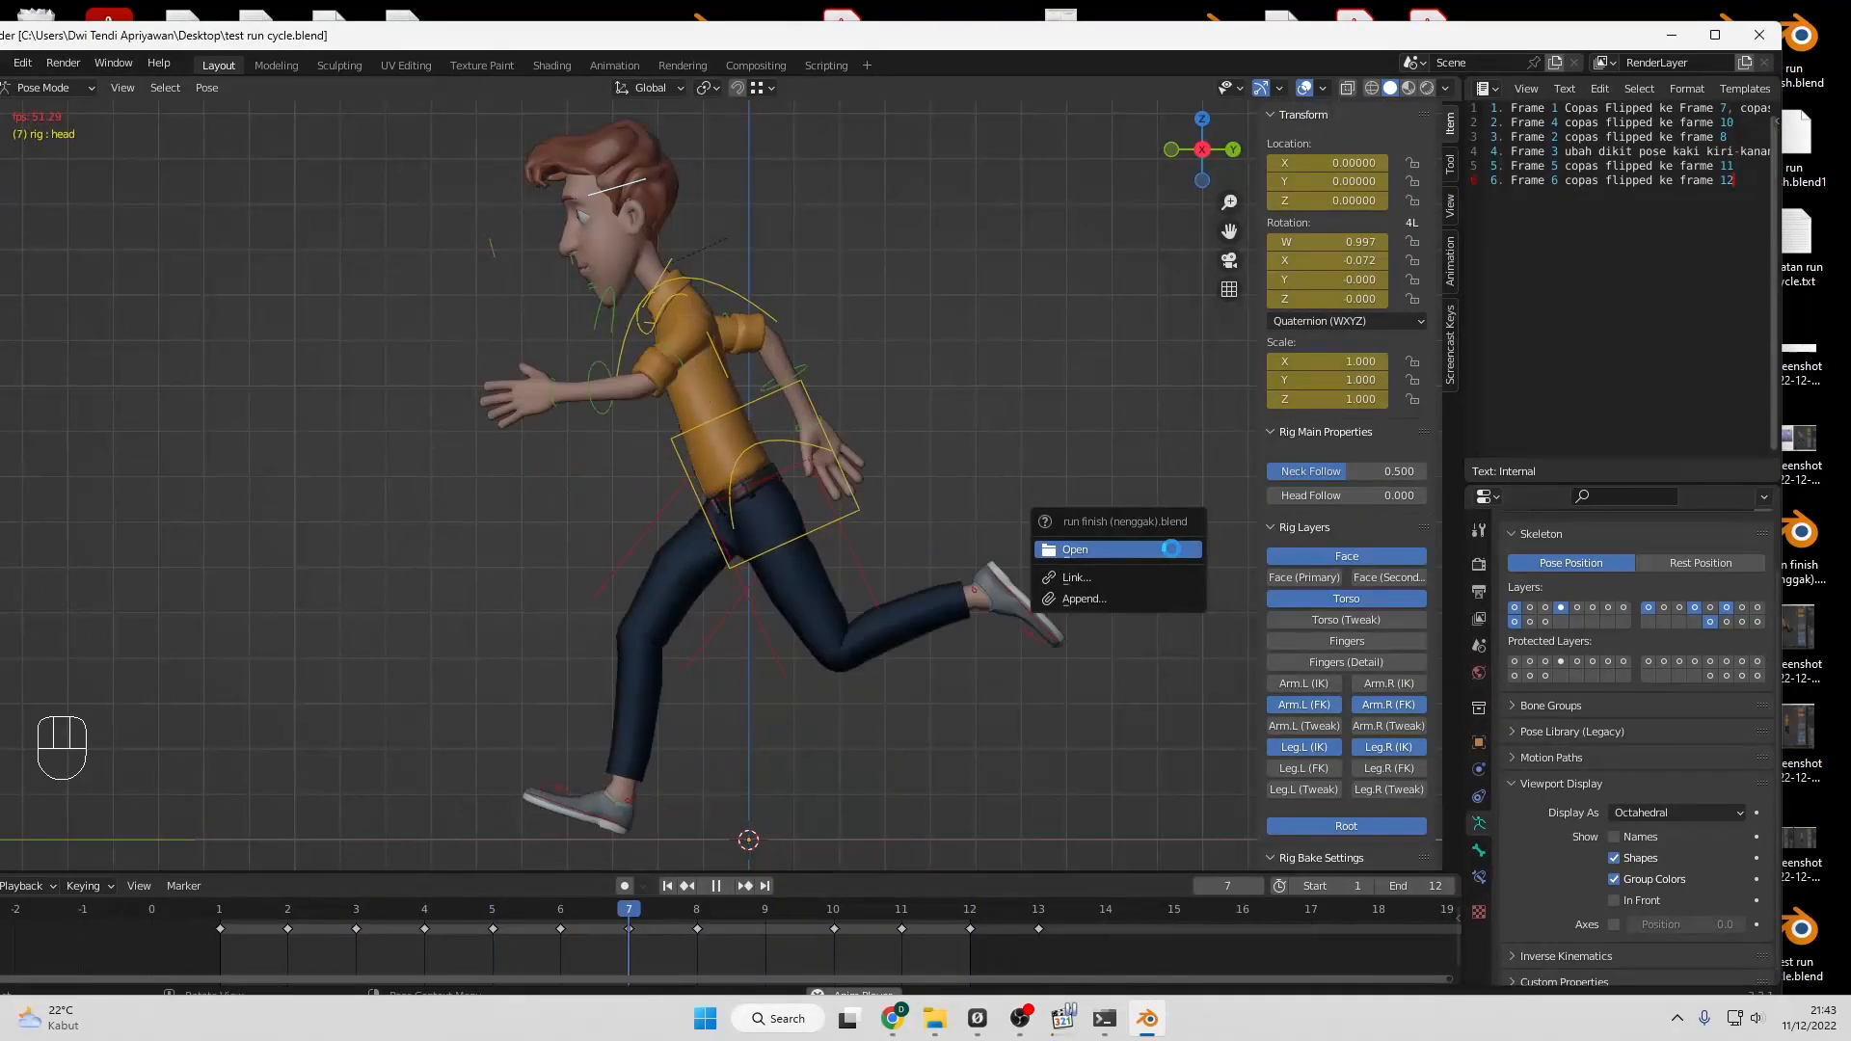
pyautogui.click(1715, 34)
# Play the reference run cycle and examine its motion from the front and right orthographic views.
pyautogui.press('space')
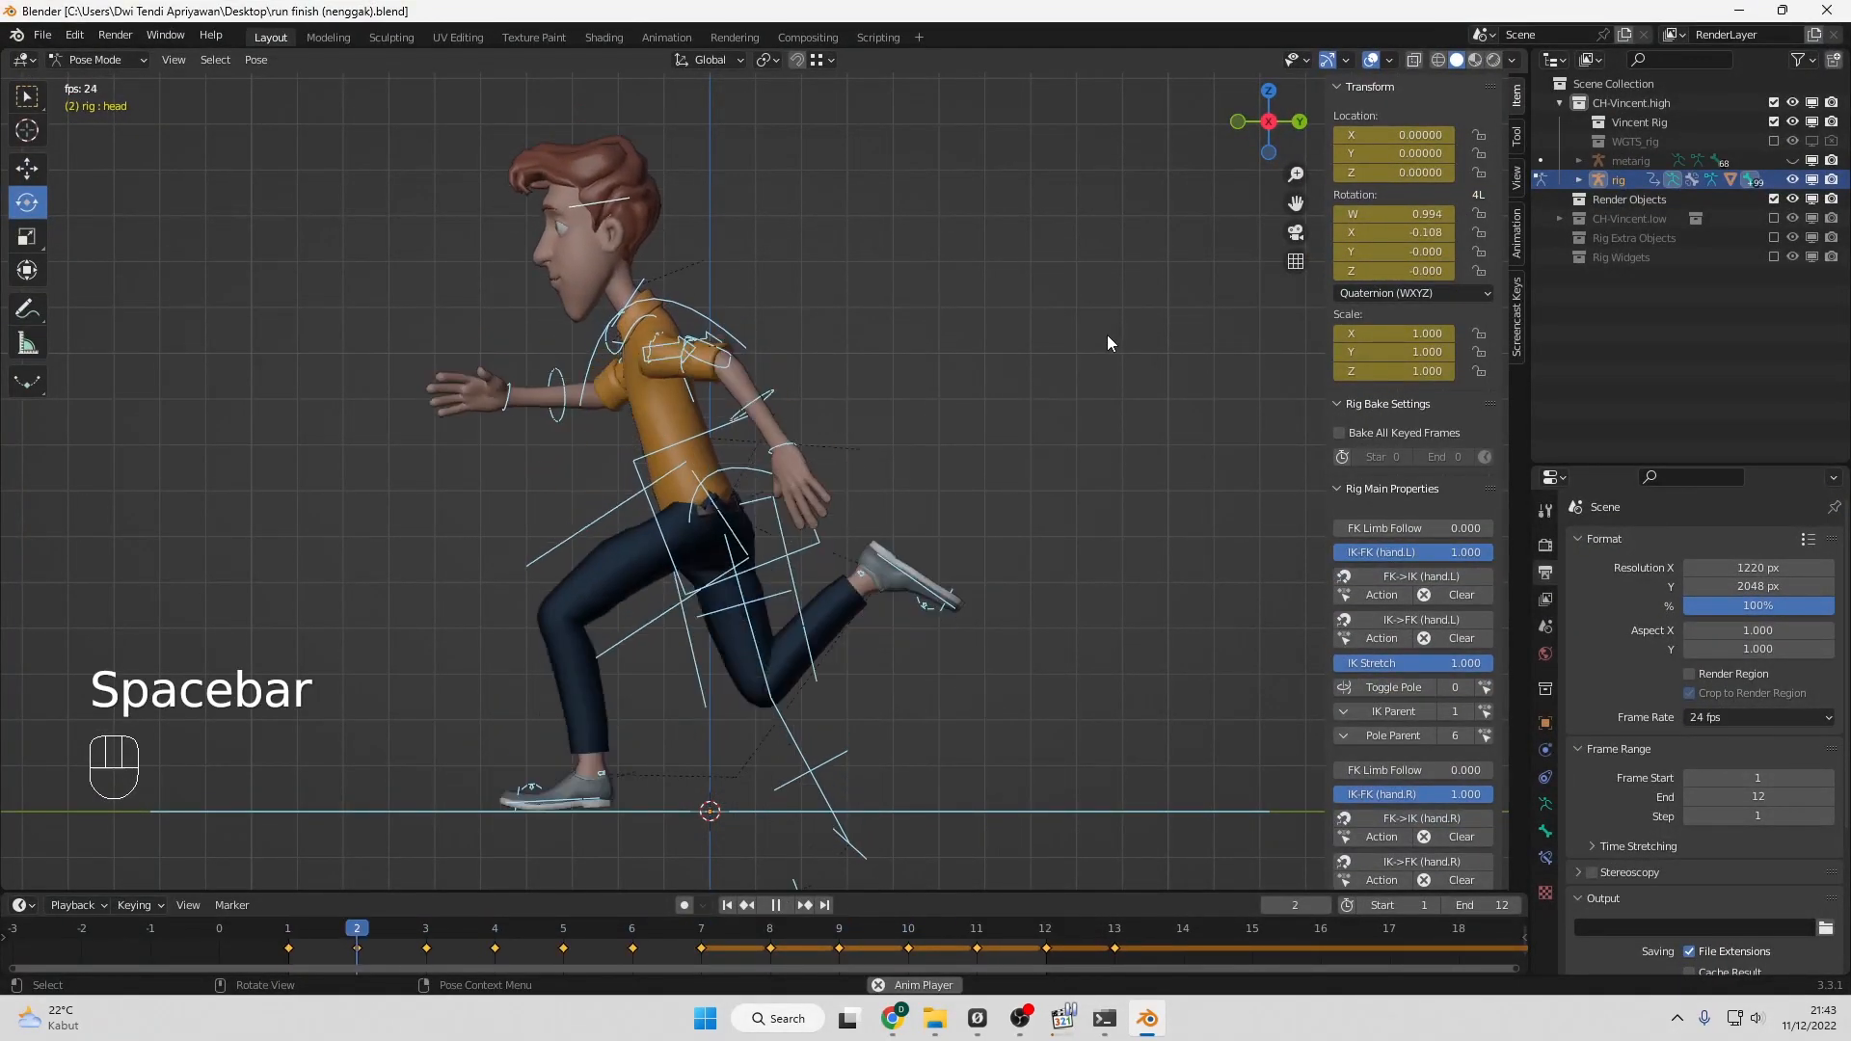
pyautogui.press('KP_1')
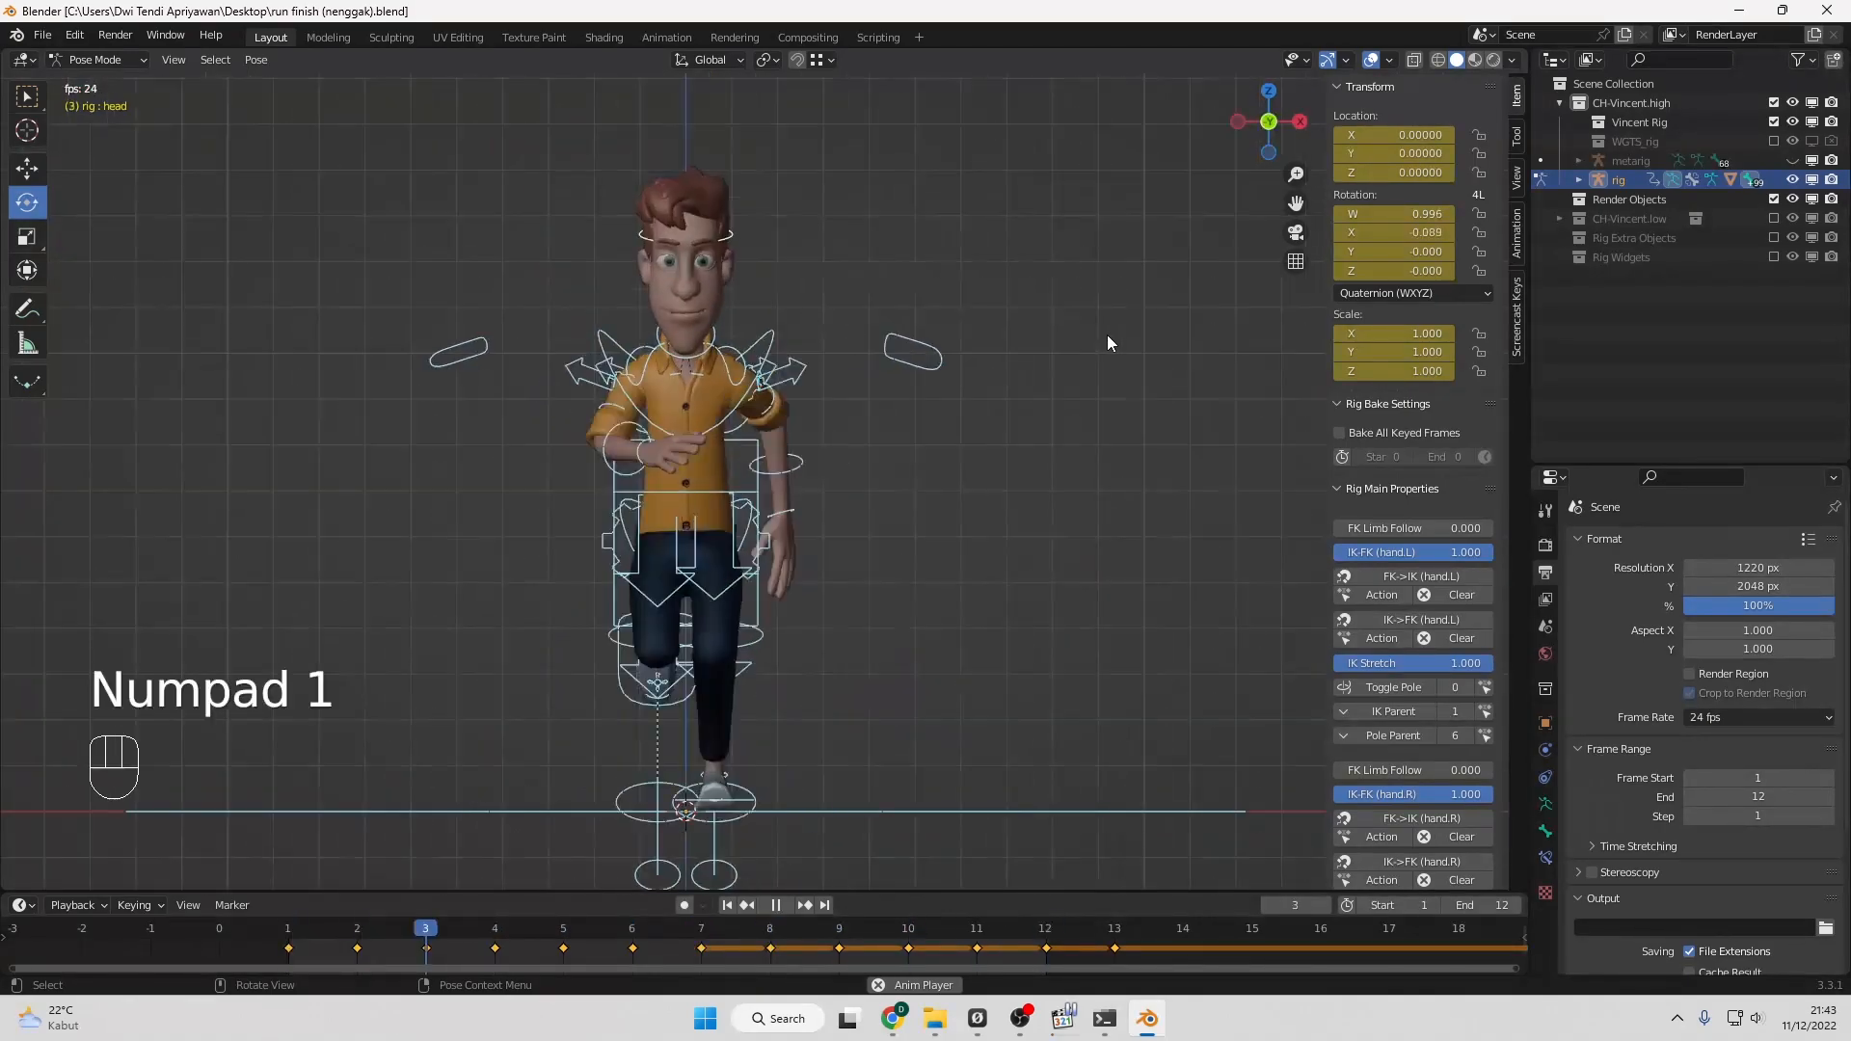
pyautogui.press('KP_3')
pyautogui.press('KP_1')
pyautogui.press('KP_3')
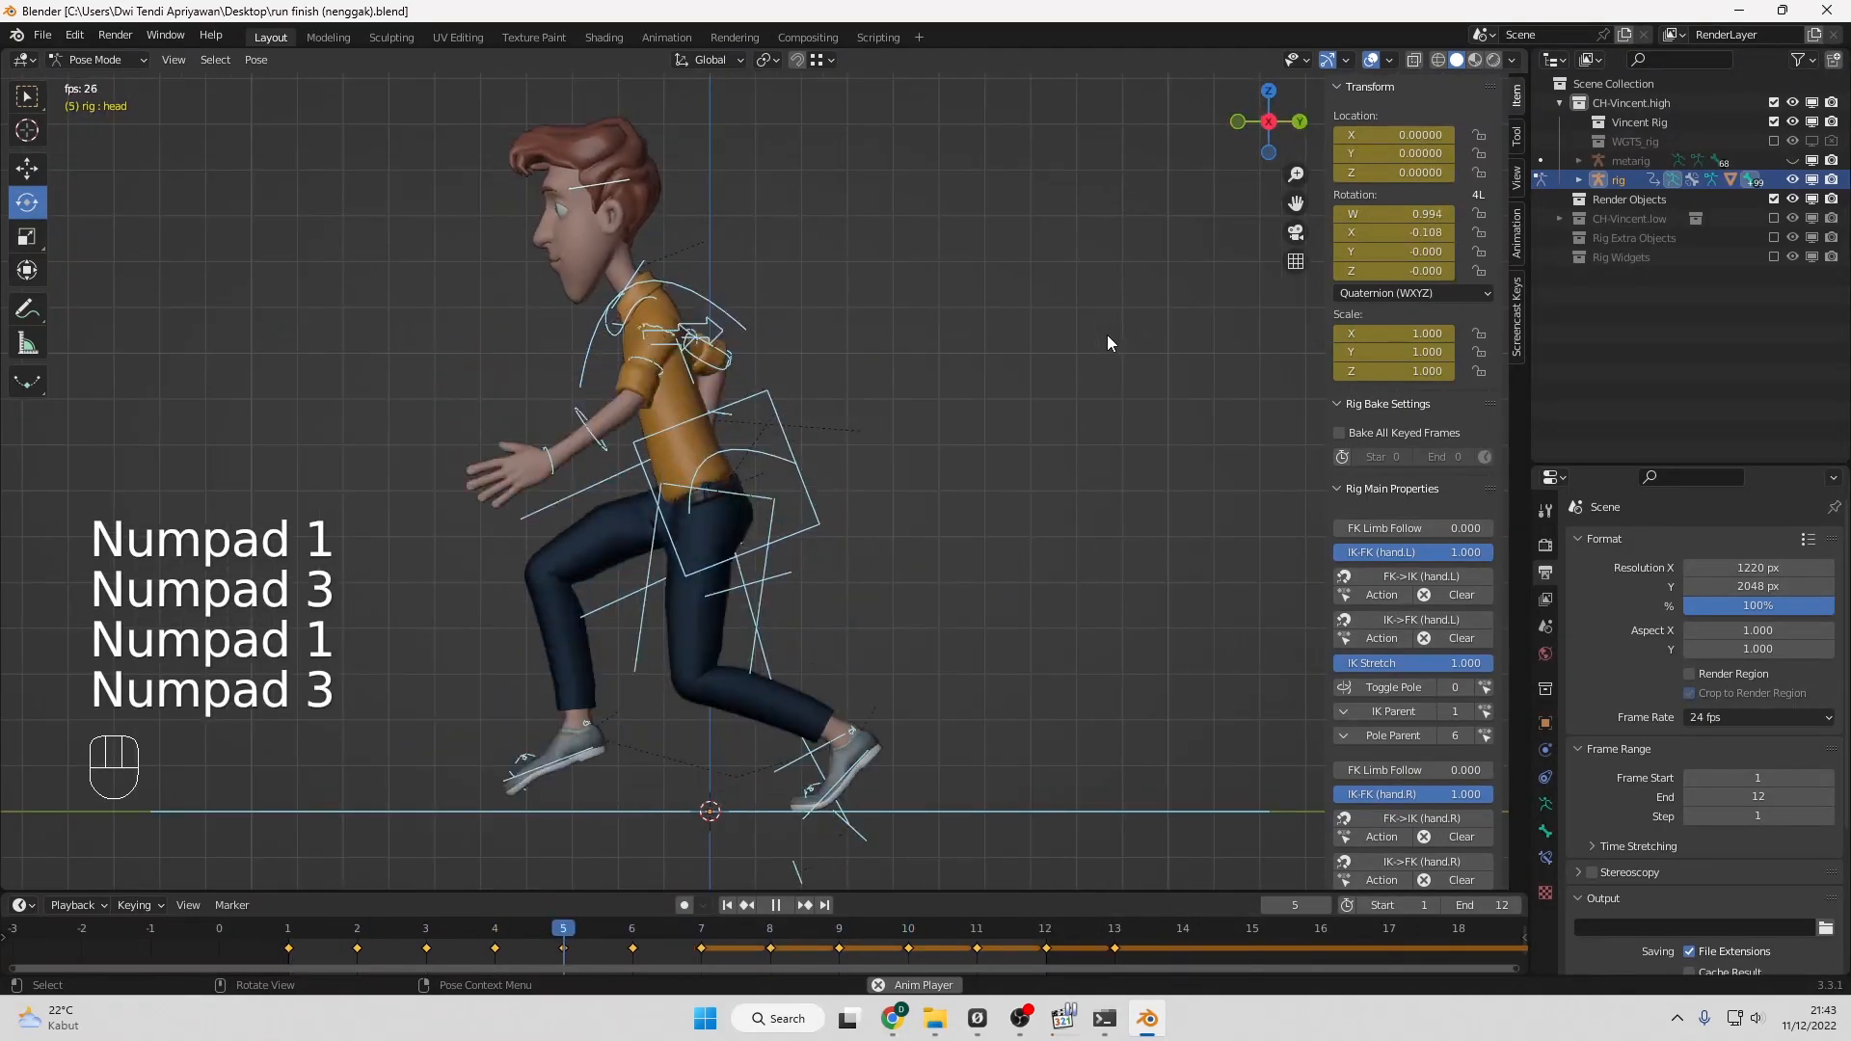
pyautogui.press('KP_1')
pyautogui.press('KP_3')
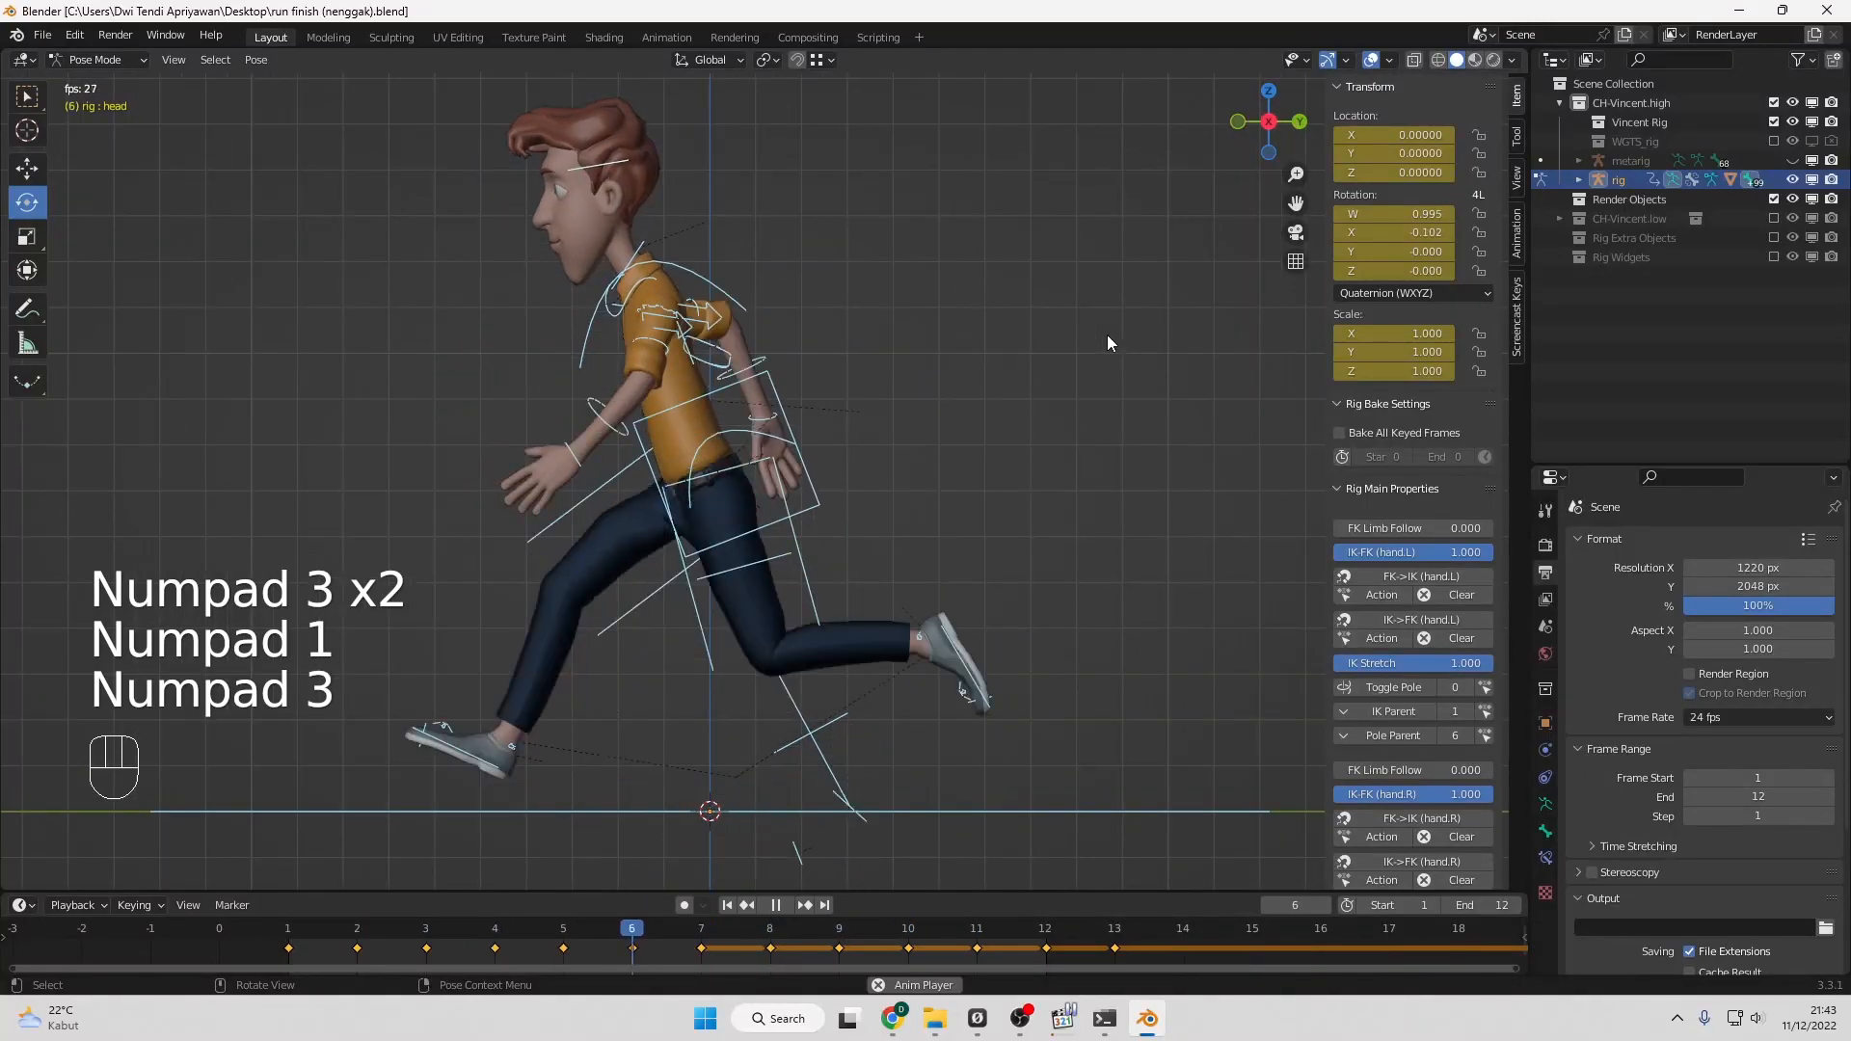